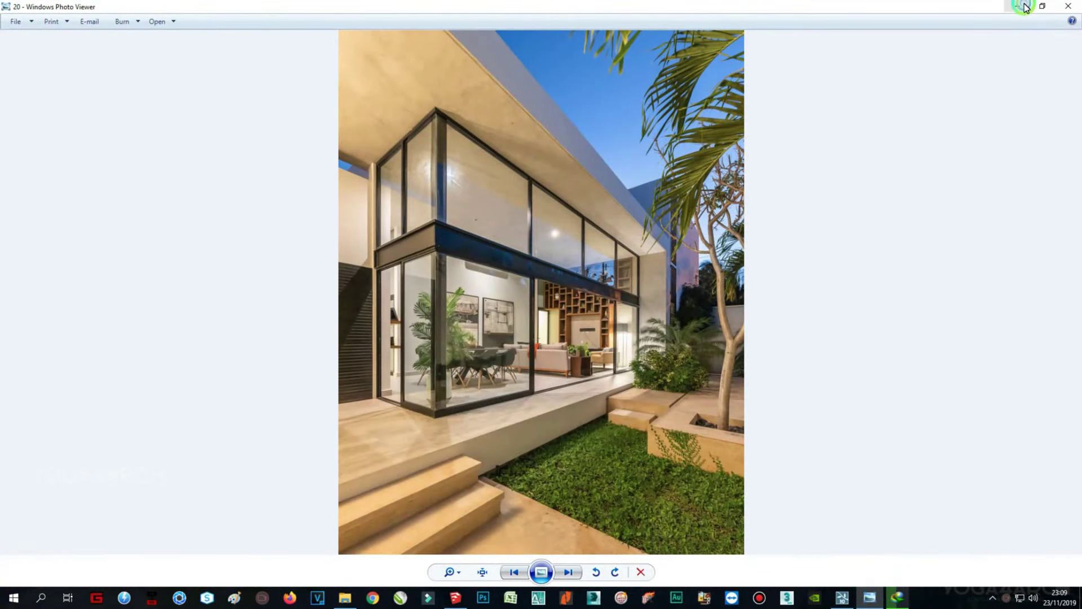
Step: Set aside the reference photo and orbit the SIDE HOUSE model to a high overhead view
left_click(1025, 7)
left_click(450, 602)
mouse_move(627, 302)
middle_mouse_down()
mouse_move(568, 237)
mouse_move(559, 408)
mouse_move(529, 332)
mouse_move(424, 153)
middle_mouse_up()
Step: Save the model as a SketchUp Version 8 file, replacing the existing SIDE HOUSE file
left_click(9, 19)
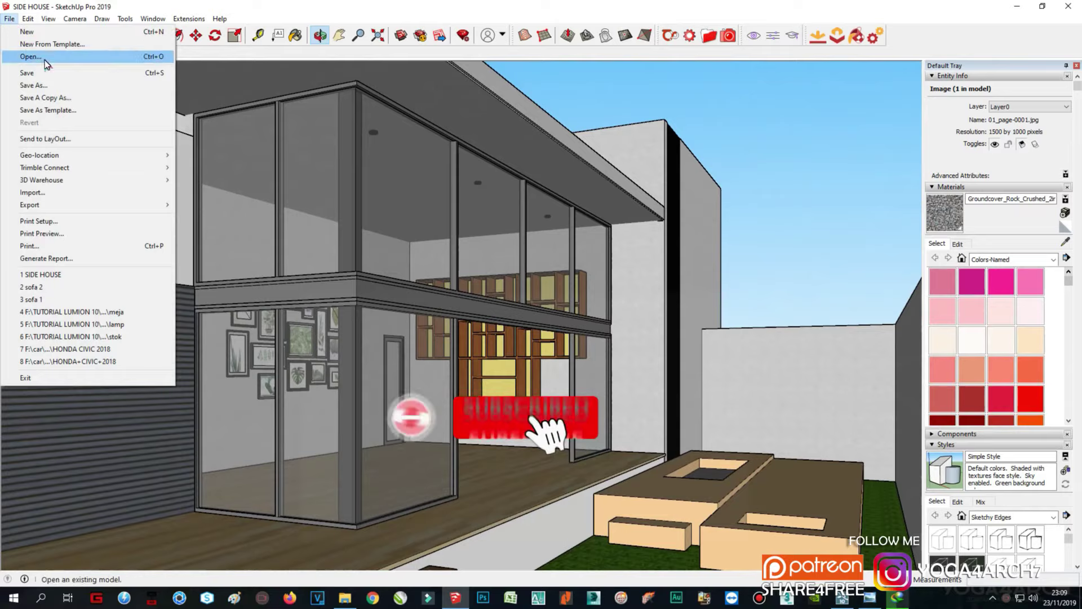
left_click(28, 82)
left_click(302, 540)
key("Return")
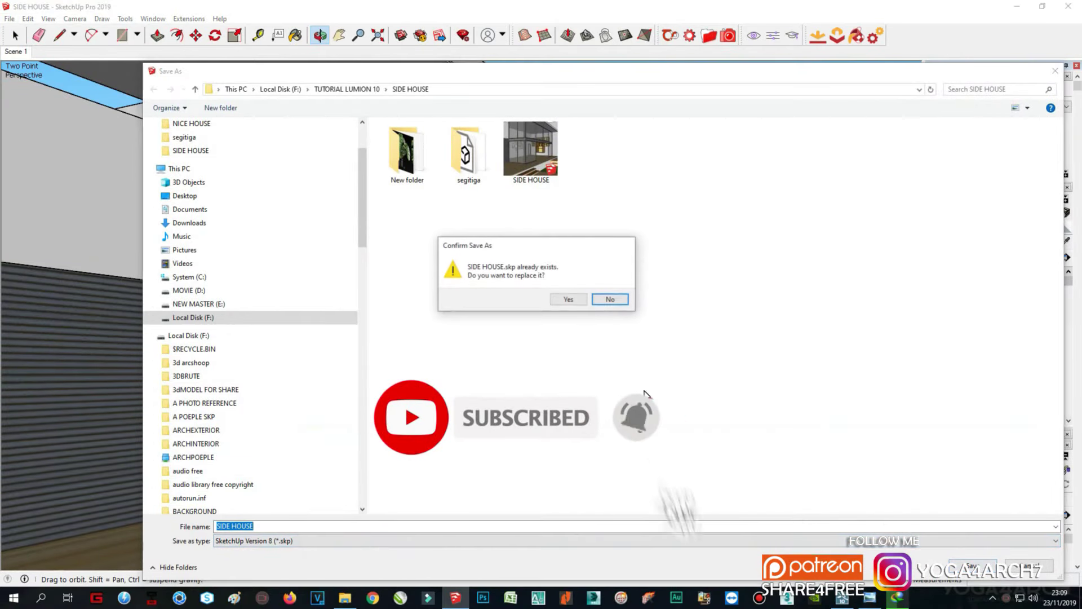
left_click(574, 299)
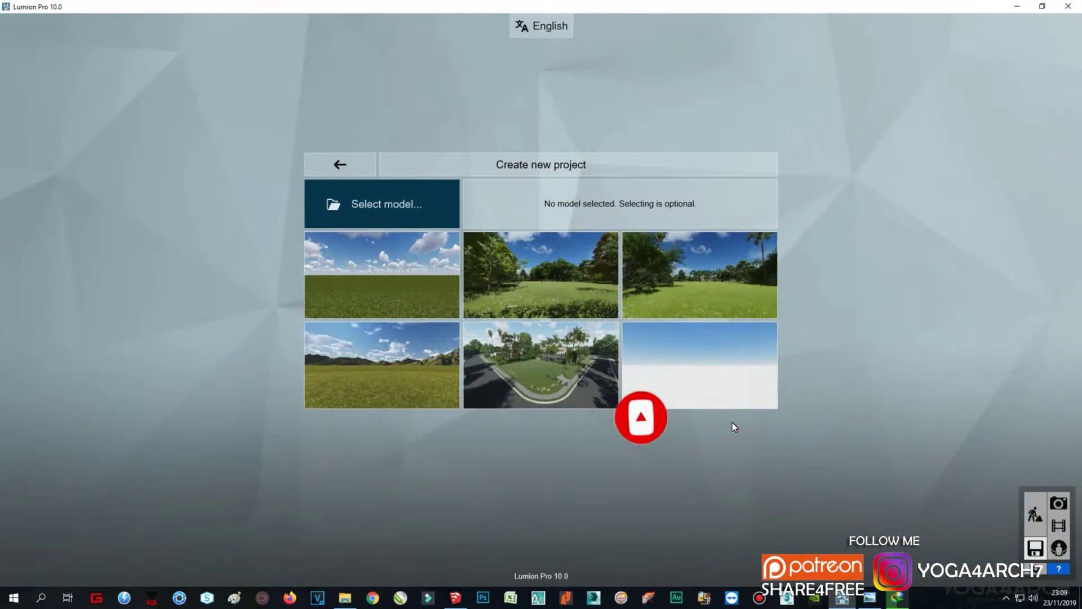
Step: Start a Plain landscape project and import and place the SIDE HOUSE model
left_click(401, 291)
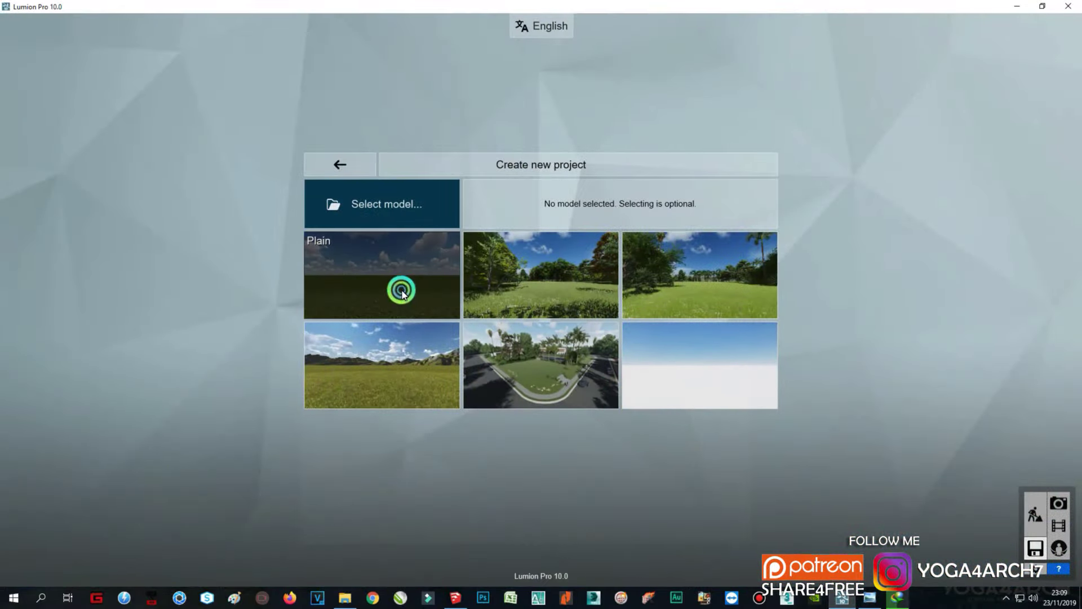
left_click(29, 546)
left_click(337, 47)
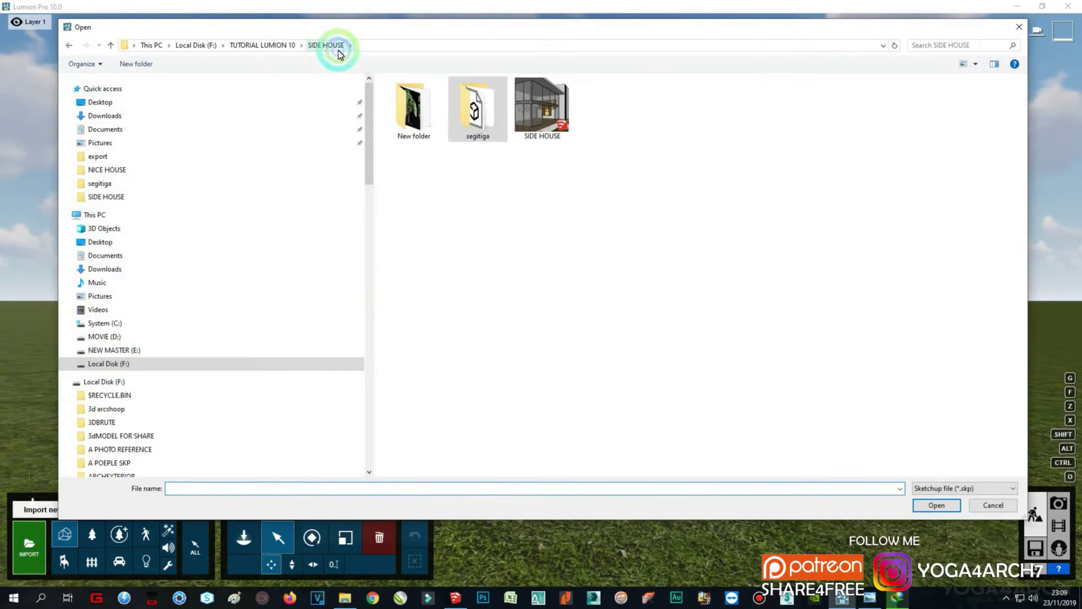
double_click(530, 104)
left_click(705, 415)
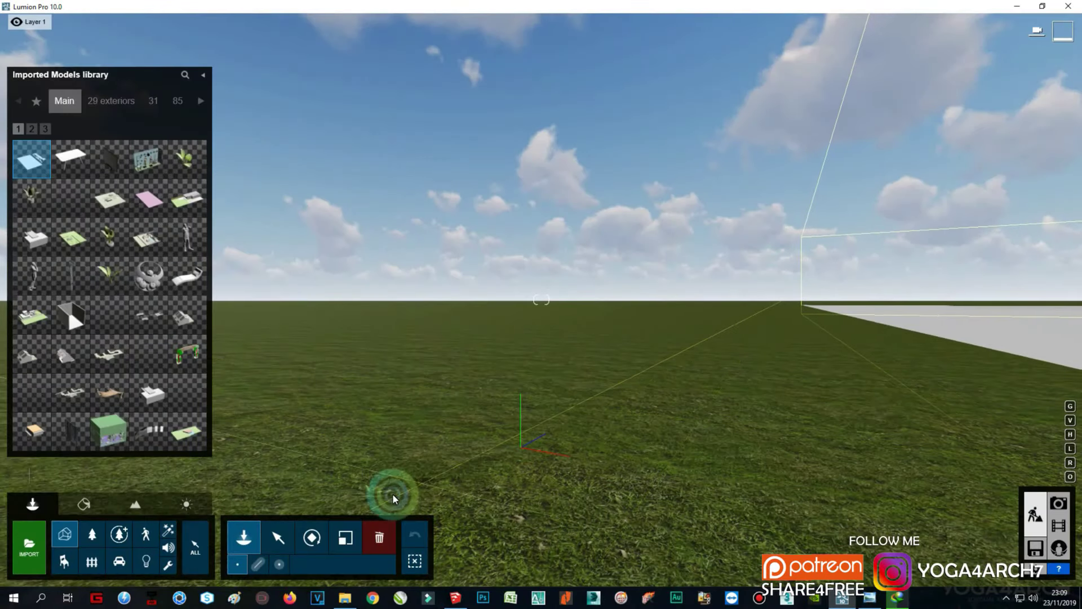
left_click(465, 411)
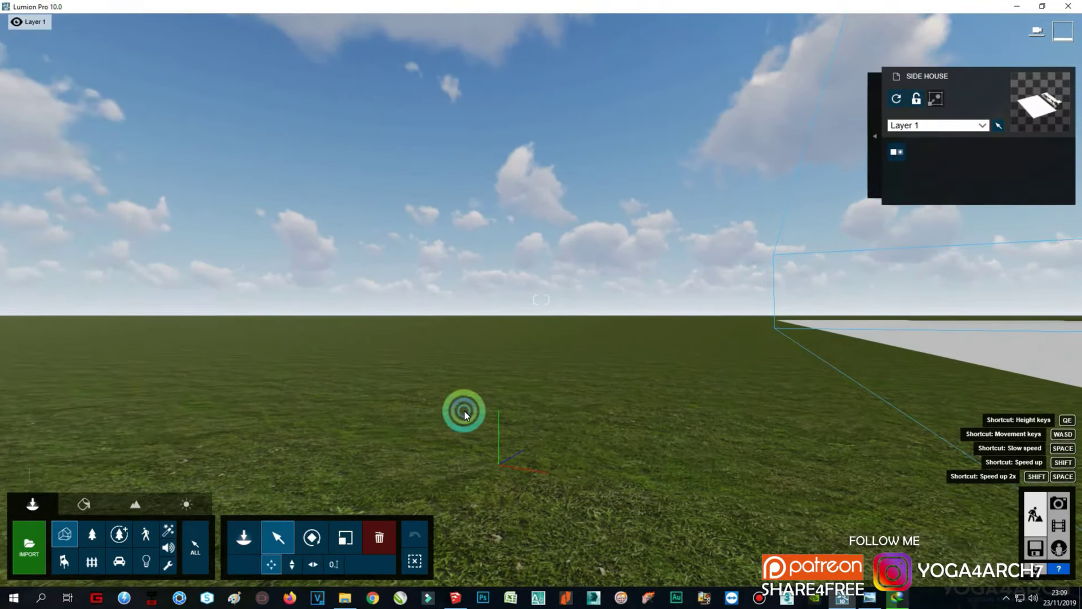
Step: Fly the camera toward the house and look down over the terrace
key("w")
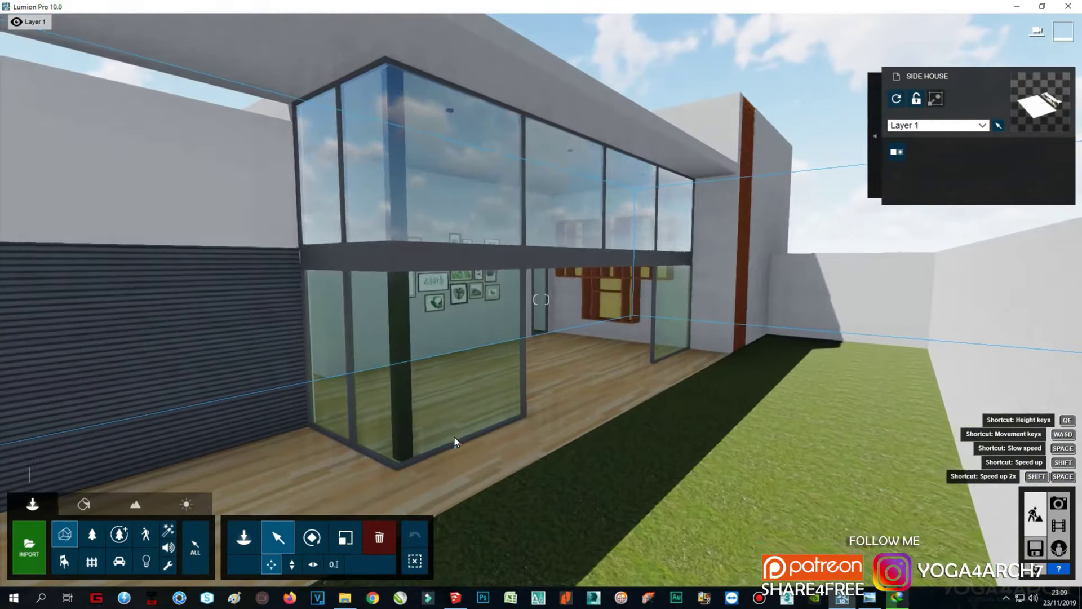
right_click_drag(465, 412, 495, 424)
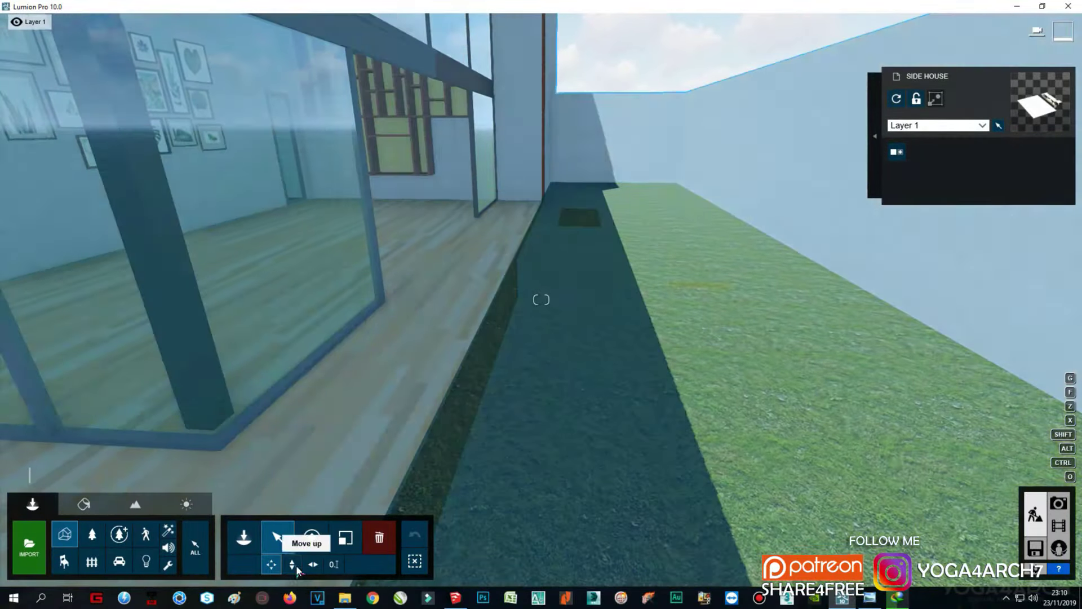
left_click(291, 563)
scroll(420, 503, "down", 10)
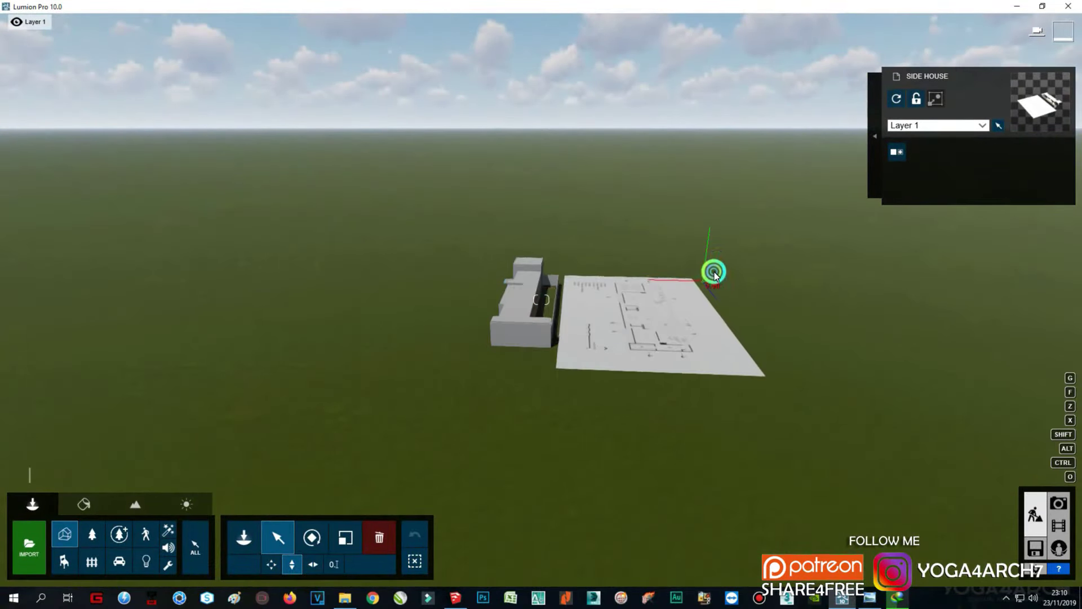
scroll(505, 265, "up", 10)
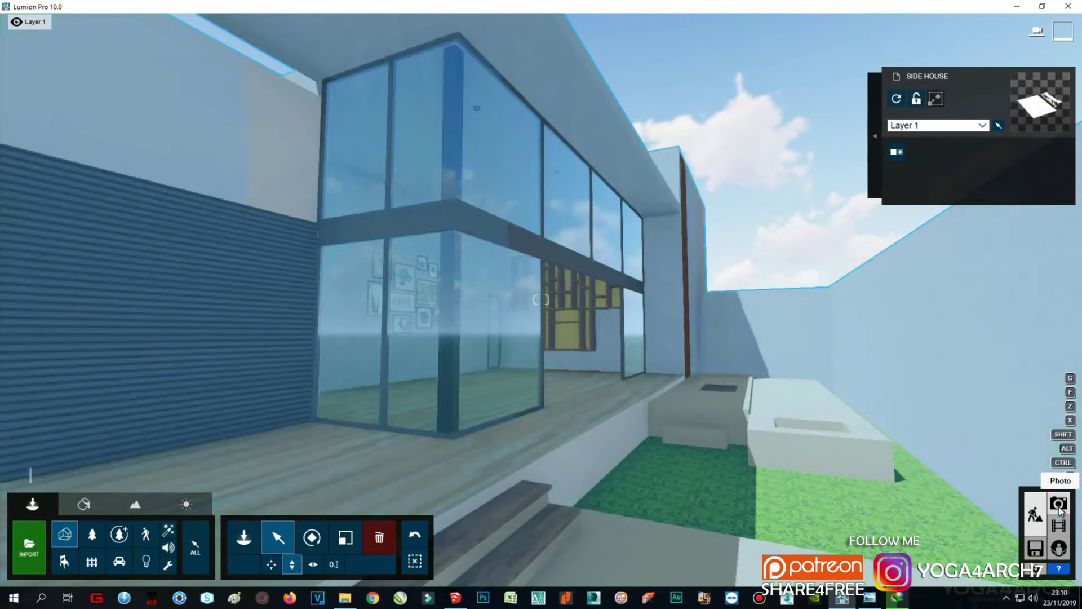
Step: In Photo mode, store the current terrace view as photo 1
left_click(1059, 502)
key("ctrl+1")
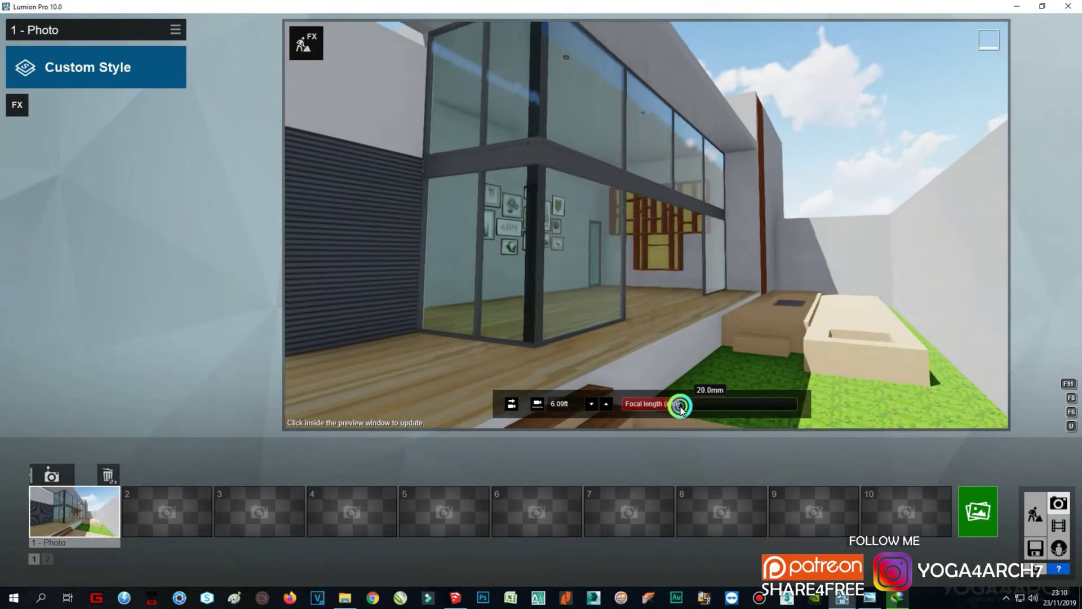
left_click(51, 476)
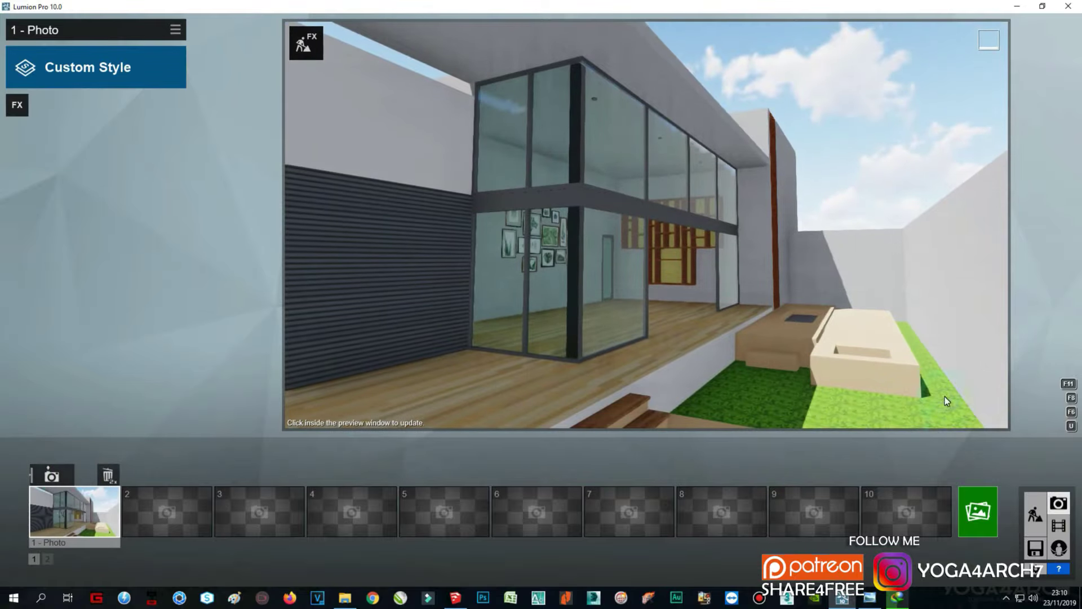
Step: Render photo 1 at 3840x2160 as 'overlay' and open the folder holding it
left_click(981, 517)
left_click(655, 432)
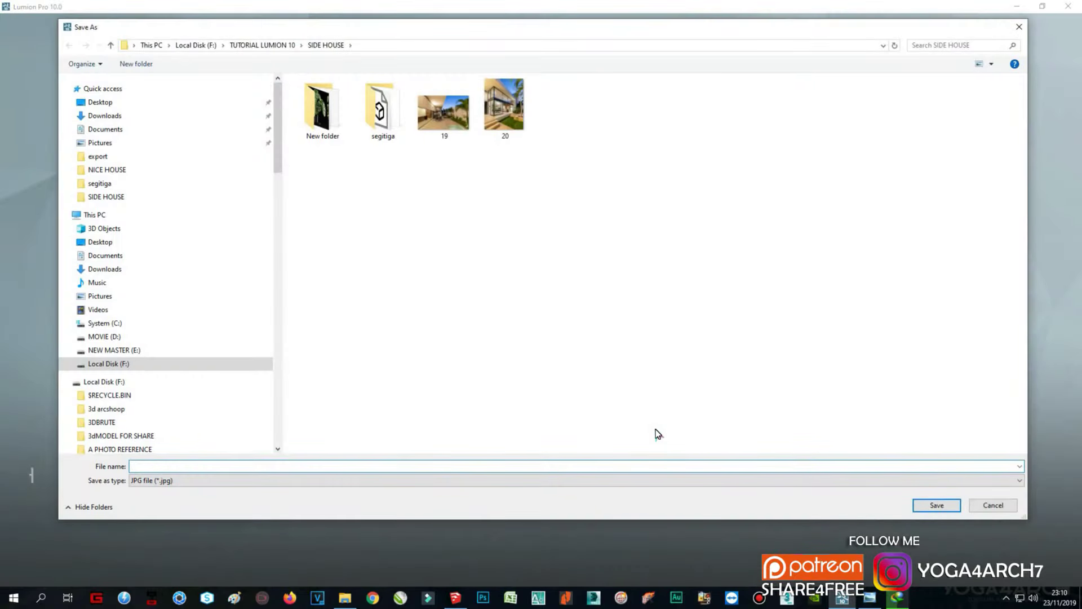
type("overlay")
key("Return")
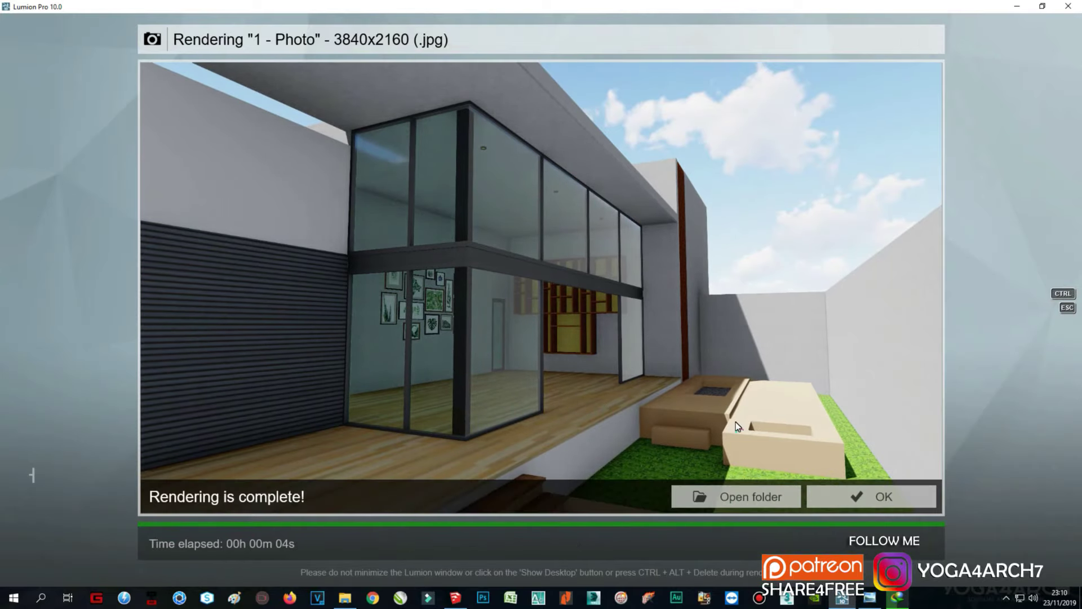
left_click(743, 496)
right_click(809, 314)
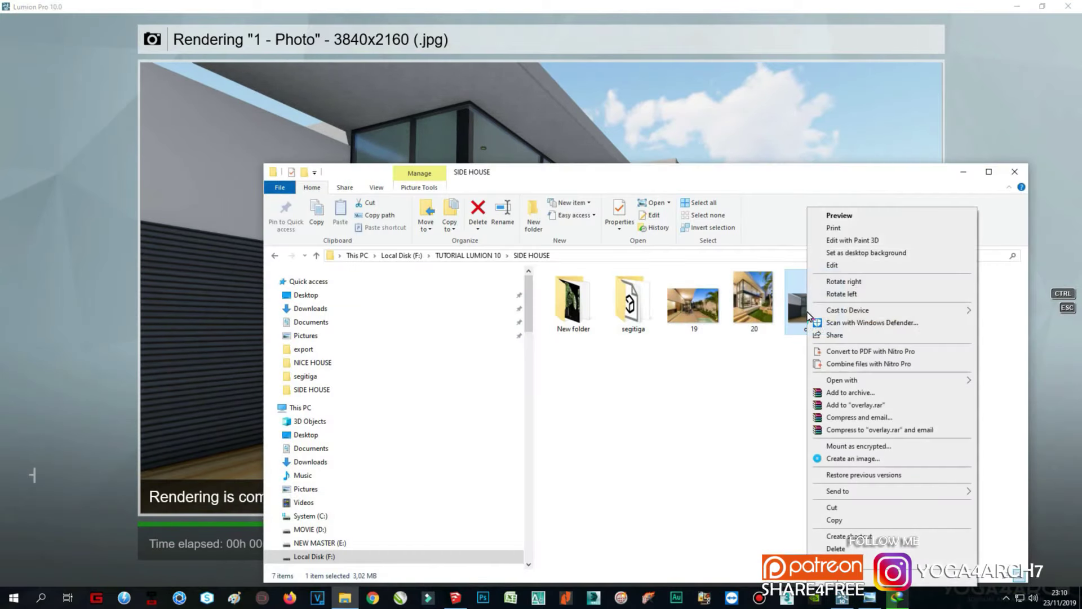
Step: Open overlay.jpg and the reference photo 20.jpg from F:\TUTORIAL LUMION 10\SIDE HOUSE in Photoshop
mouse_move(842, 380)
left_click(757, 393)
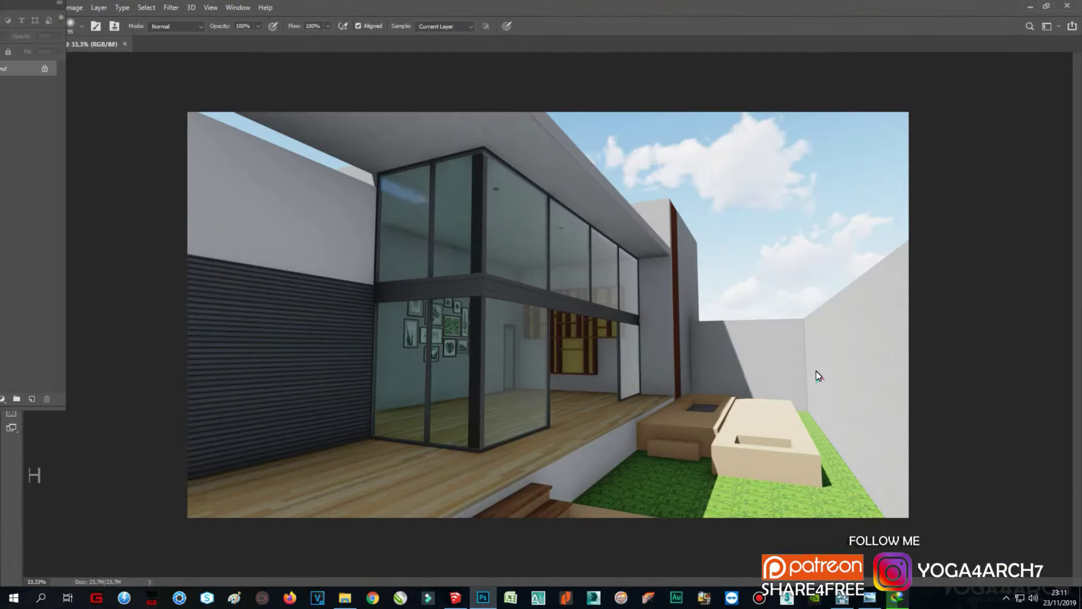
left_click(28, 7)
left_click(49, 30)
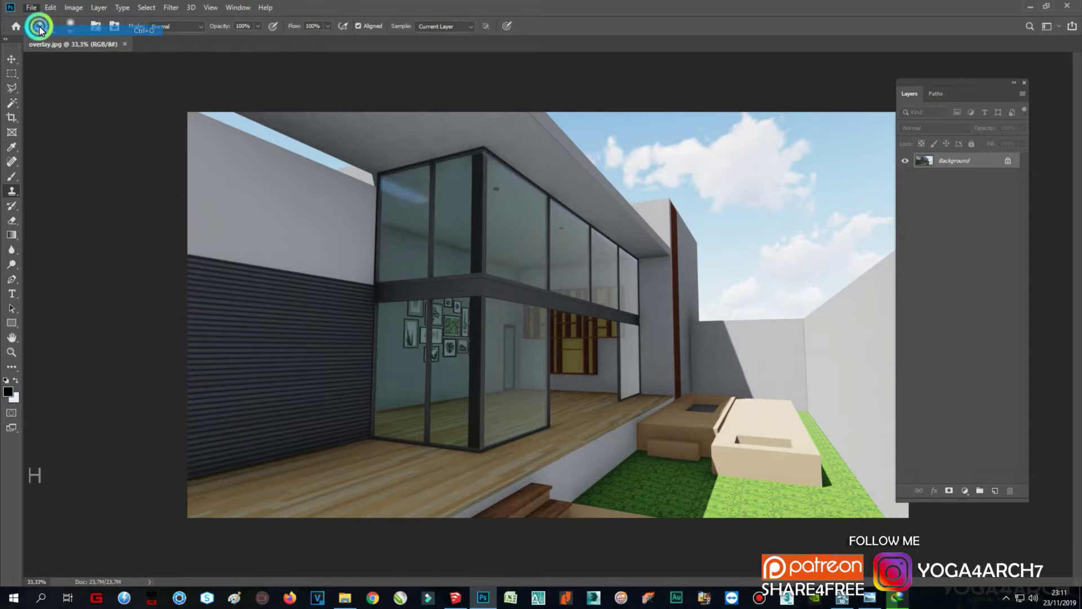
left_click(82, 364)
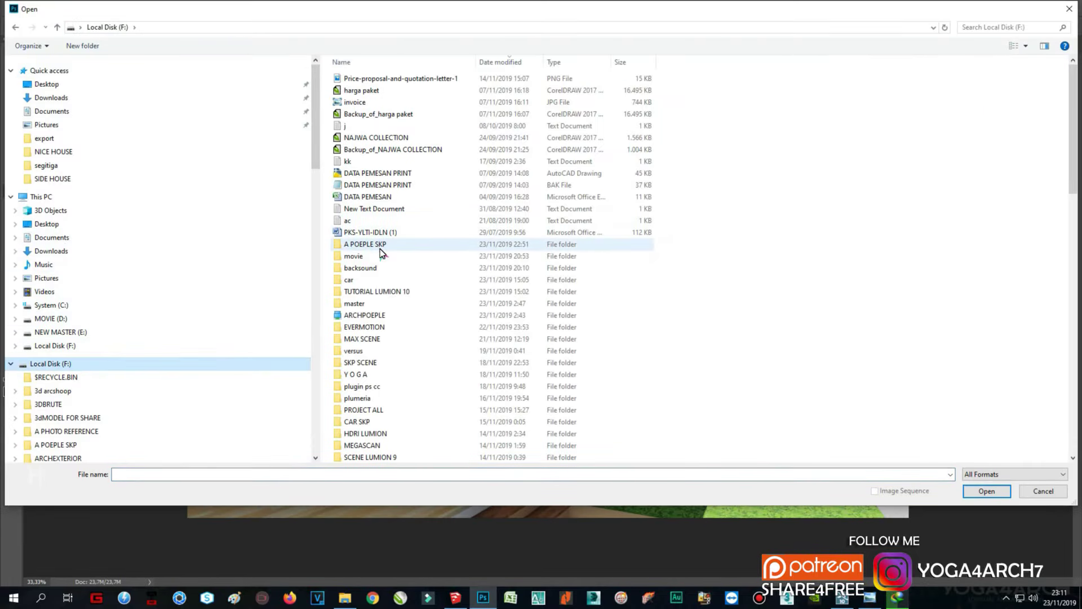
double_click(375, 285)
double_click(397, 248)
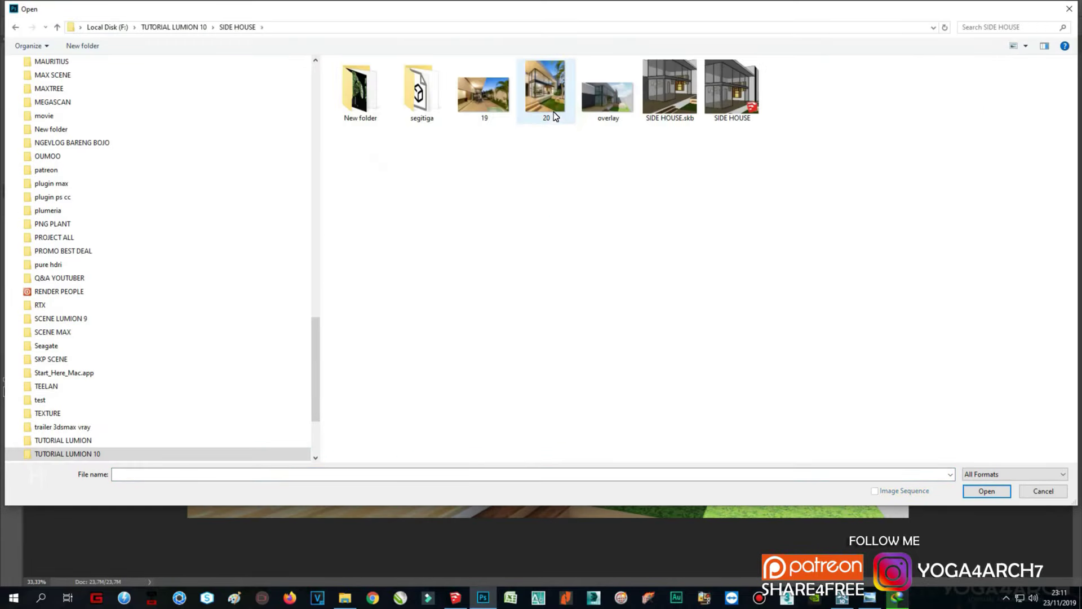
double_click(544, 93)
Step: Copy 20.jpg onto the overlay render and scale it to full canvas height
left_click_drag(122, 56, 92, 188)
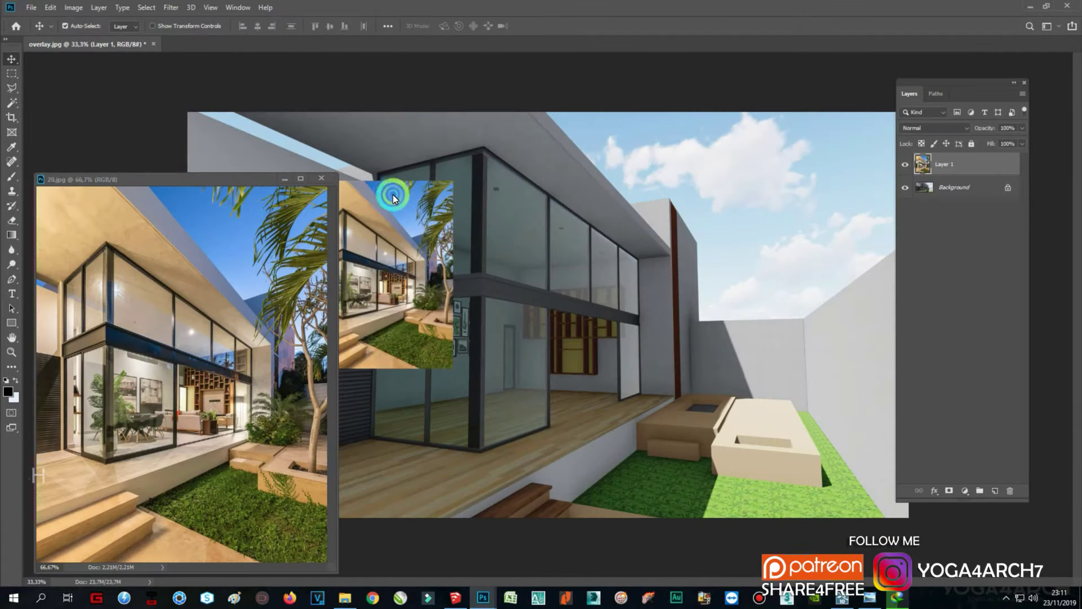
left_click_drag(392, 194, 465, 202)
key("ctrl+t")
mouse_move(547, 181)
left_mouse_down()
mouse_move(702, 113)
mouse_move(658, 162)
left_mouse_up()
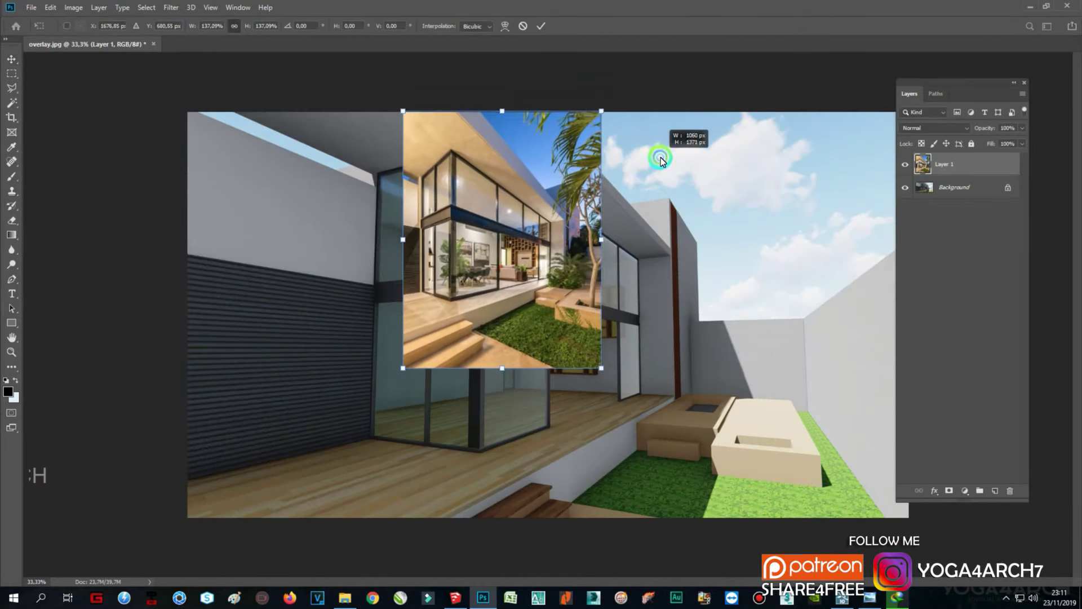
left_click_drag(601, 380, 719, 521)
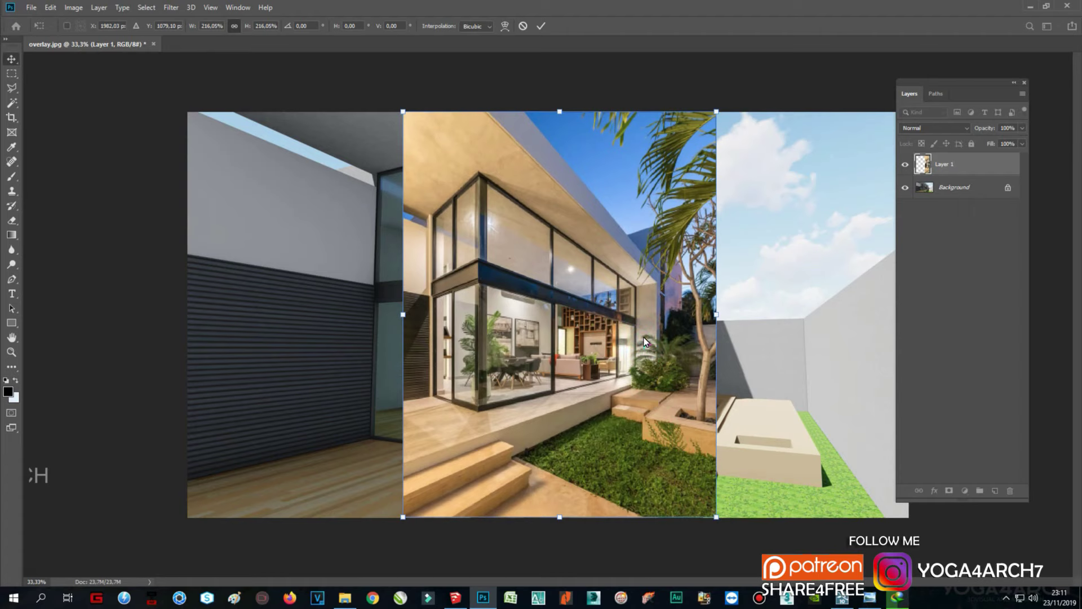
key("Return")
left_click_drag(610, 305, 598, 304)
double_click(915, 189)
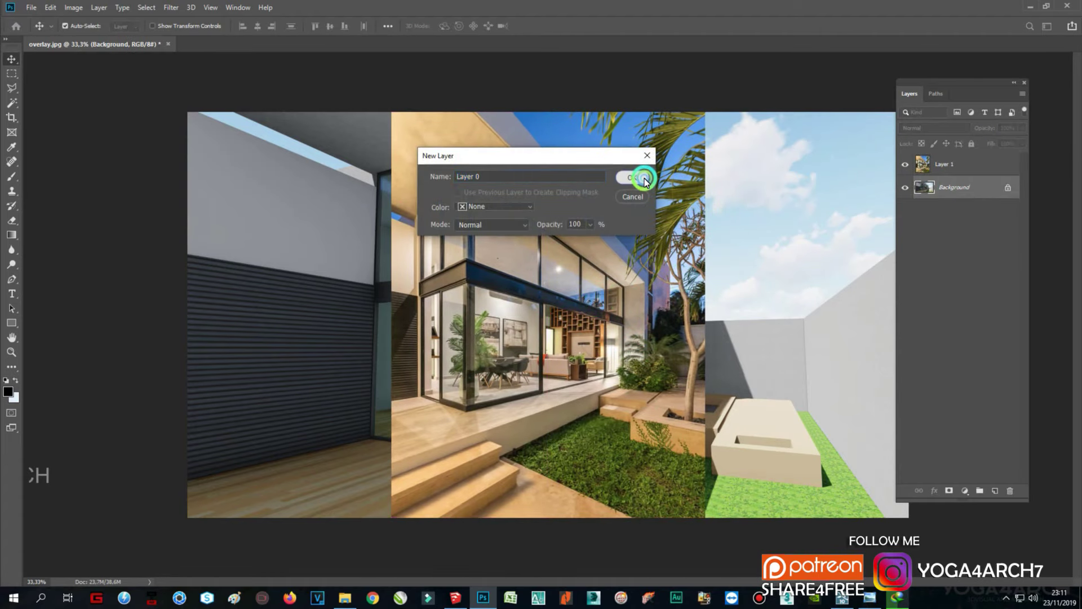
Step: Convert the background to Layer 0 and copy the empty side areas to a new layer
left_click(639, 177)
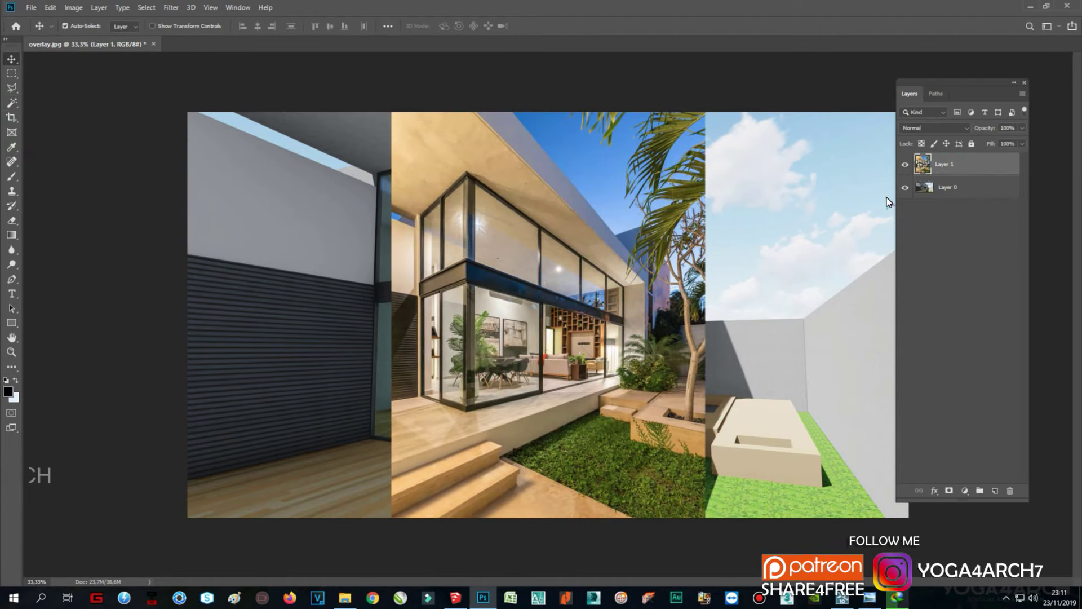
left_click(905, 187)
left_click(259, 164)
left_click(925, 187)
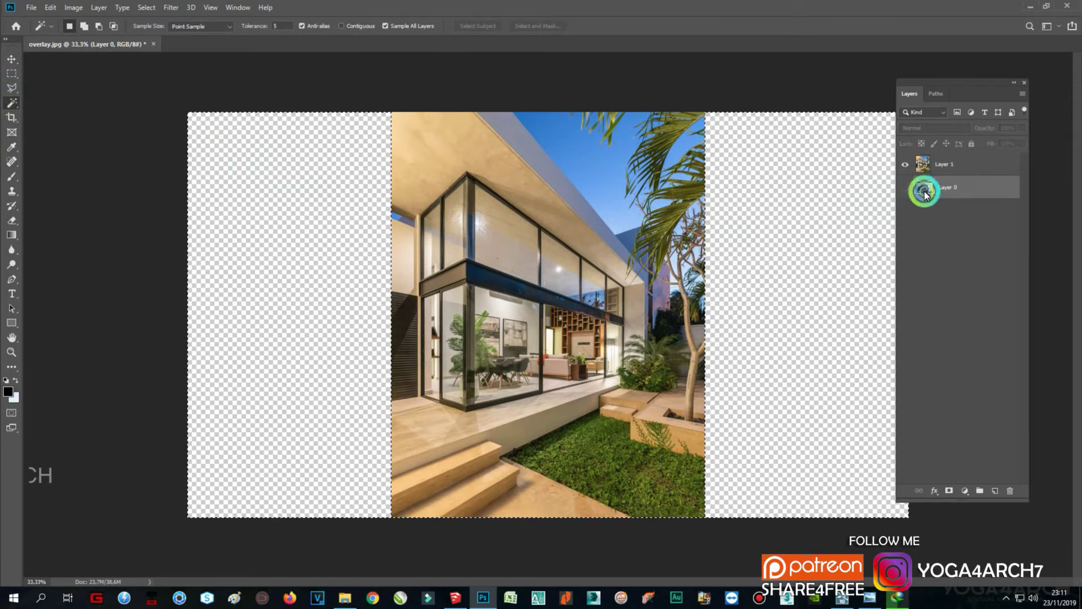
right_click(787, 281)
left_click(822, 491)
Step: Hide the other layers and give Layer 2 a black colour overlay
left_click(906, 164)
left_click(906, 211)
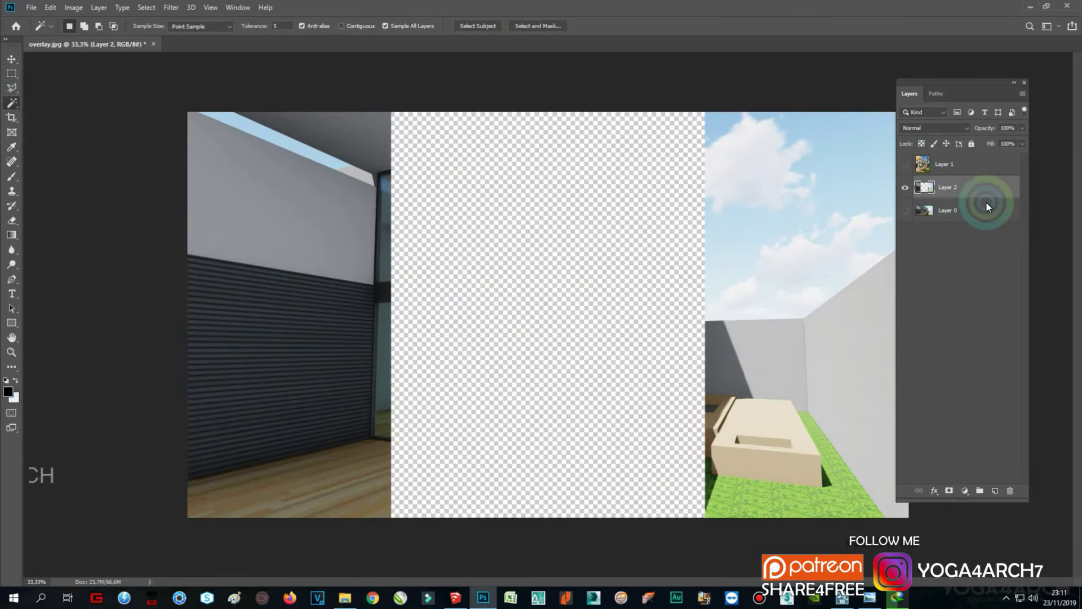
double_click(980, 190)
left_click(660, 428)
left_click(1037, 301)
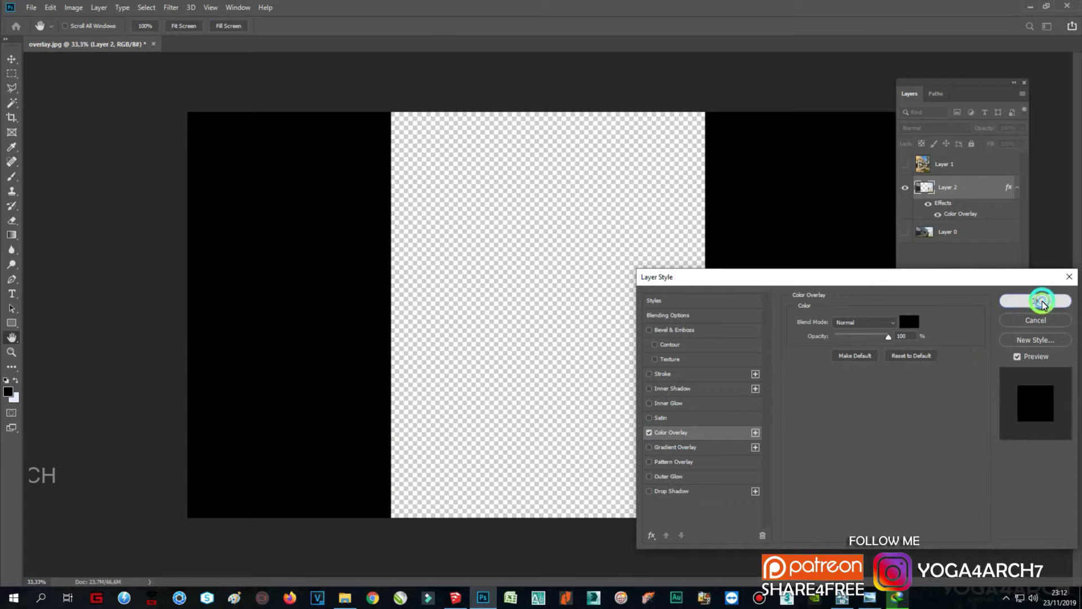
Step: Save the image as overlay PNG in the SIDE HOUSE folder and minimize Photoshop
left_click(31, 7)
left_click(478, 245)
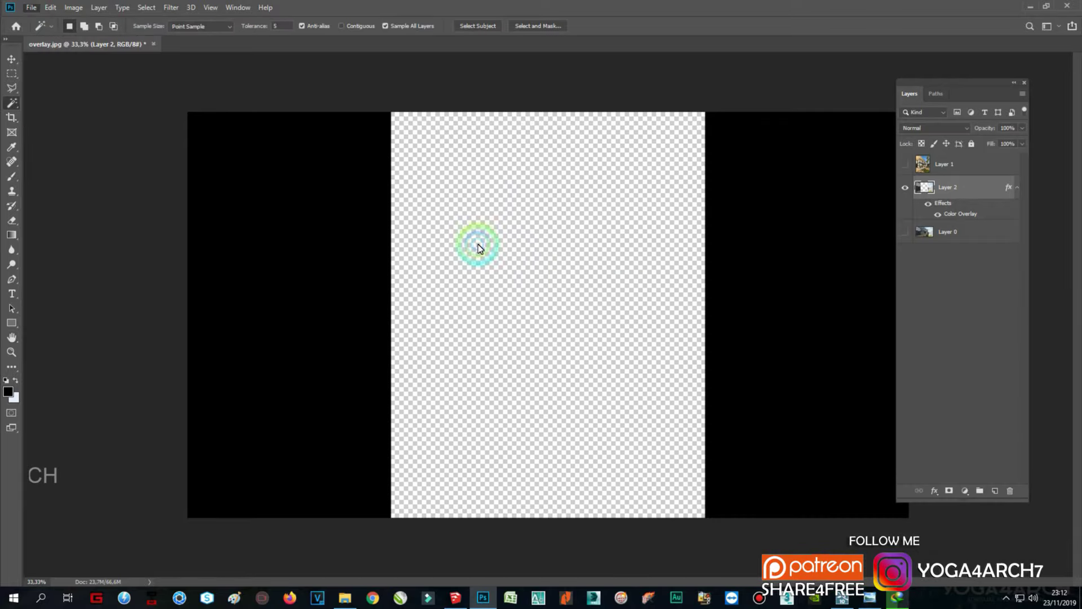
key("ctrl+shift+s")
left_click(201, 467)
left_click(150, 423)
left_click(704, 327)
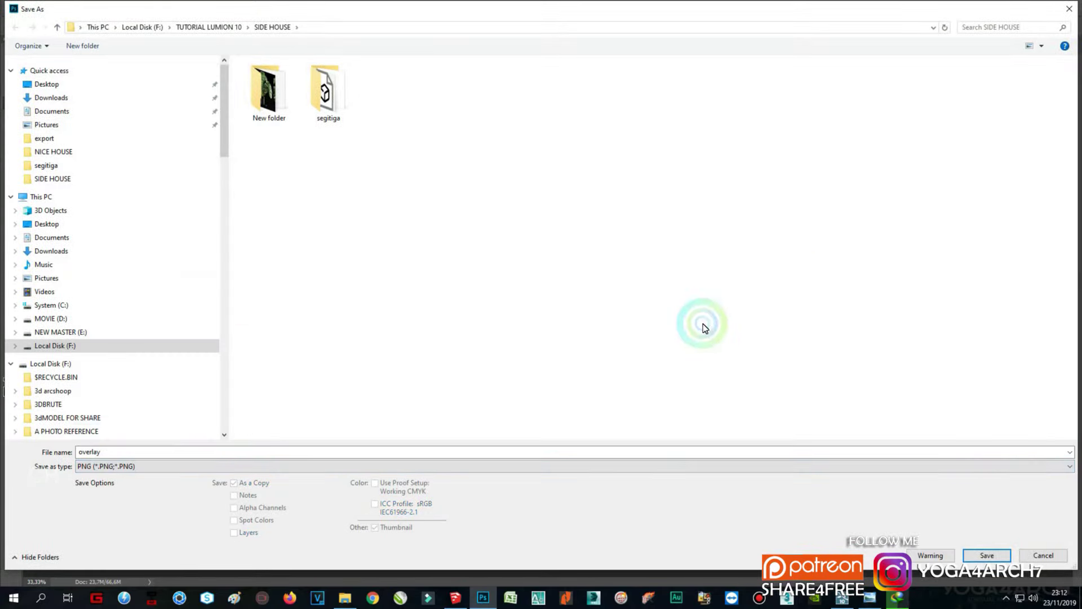
left_click(978, 563)
left_click(789, 178)
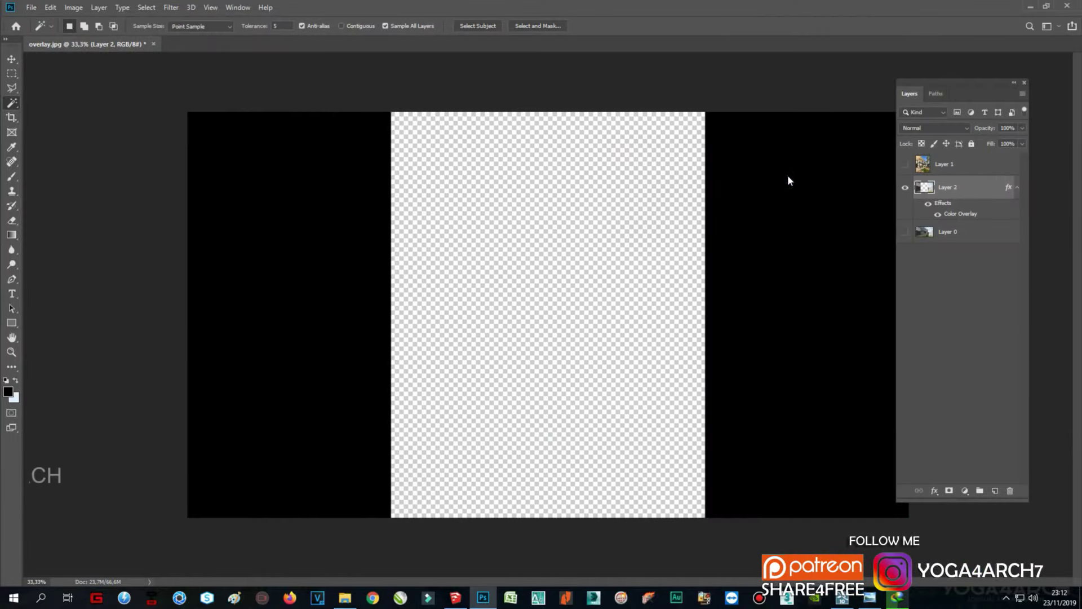
left_click(1033, 6)
Step: Close the render screen and apply the Realistic style to photo 1
left_click(964, 171)
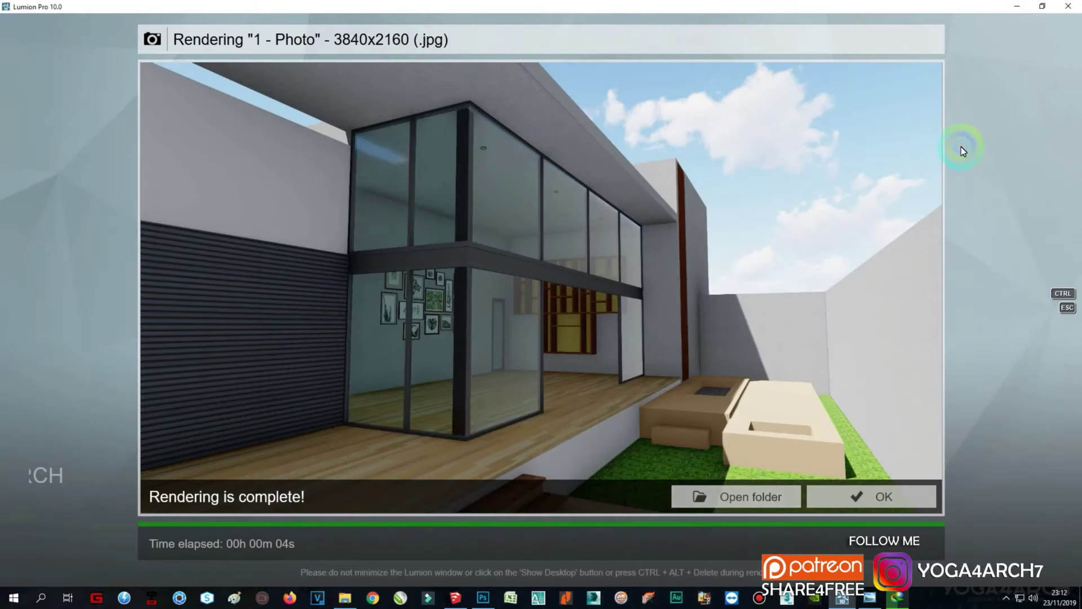
left_click(894, 495)
left_click(133, 86)
left_click(503, 164)
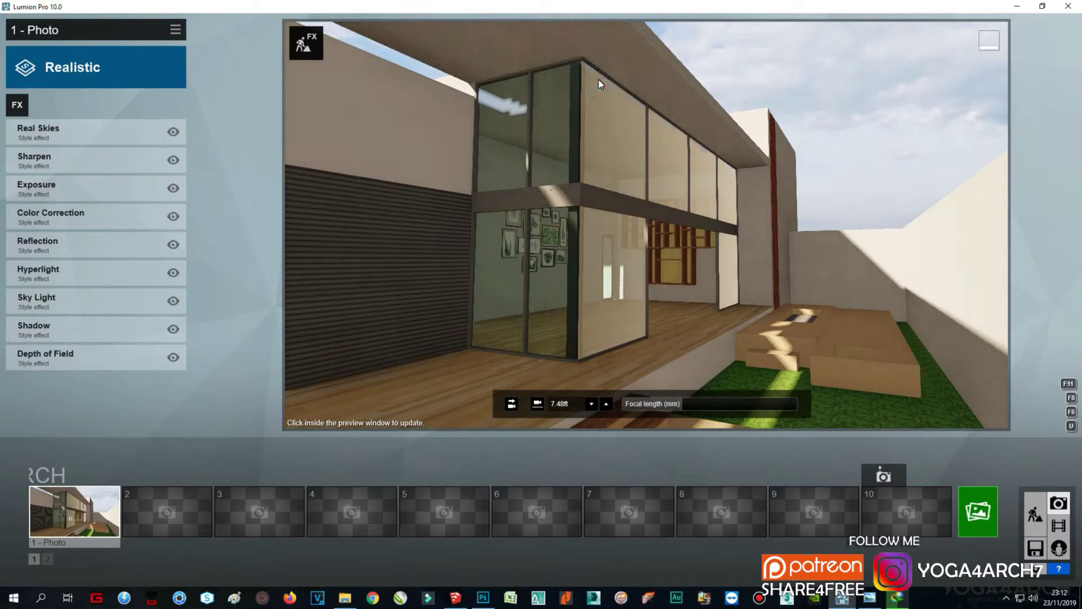
Step: Choose an Evening preset sky in the Real Skies effect
left_click(85, 143)
left_click(37, 147)
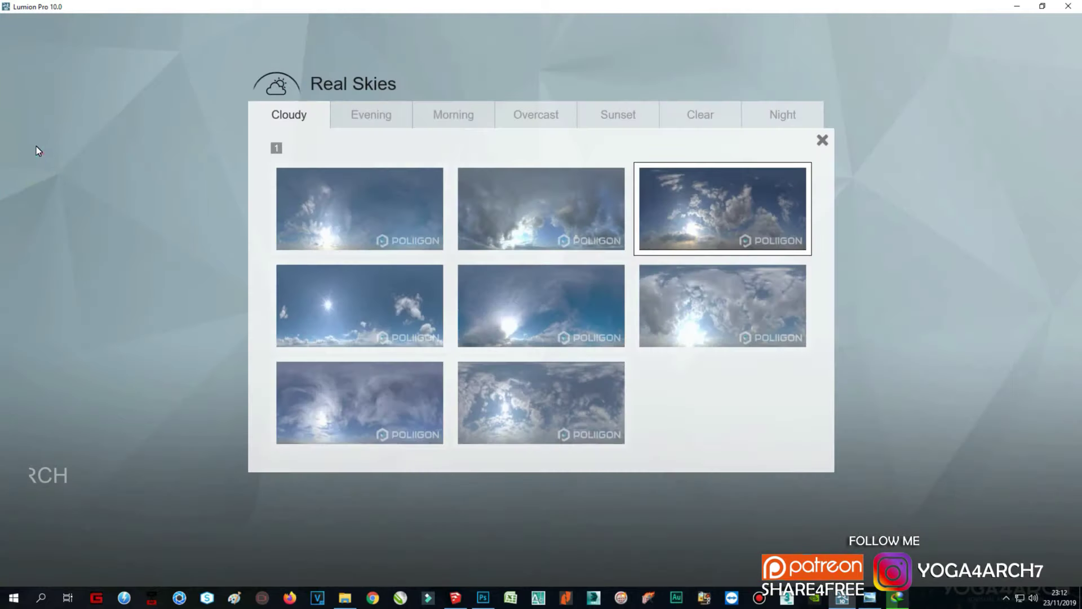
left_click(369, 114)
left_click(395, 209)
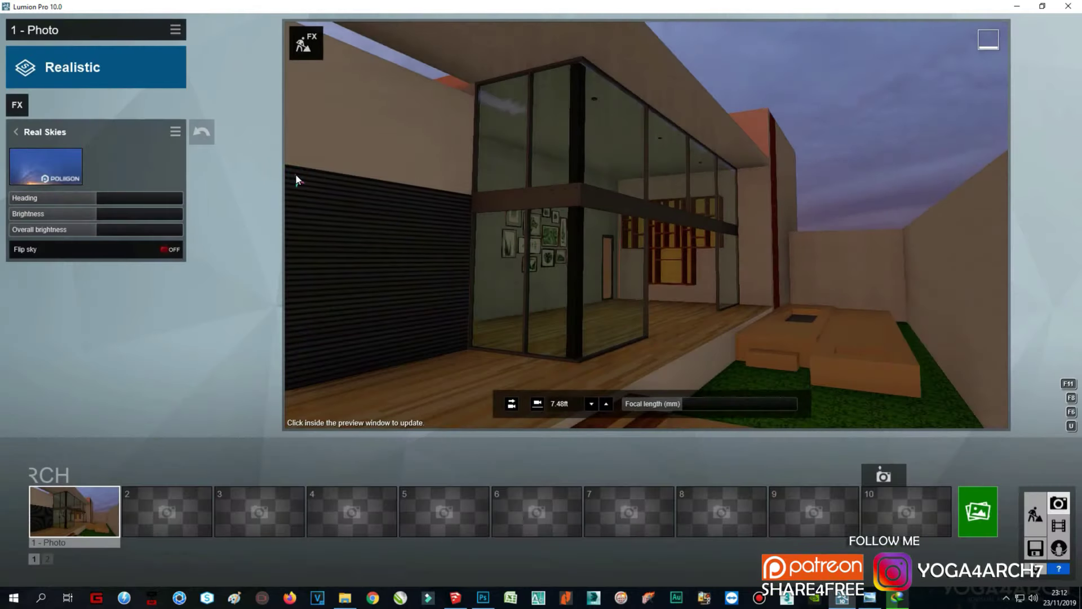
Step: Add an Artistic 1 Image Overlay effect loaded with overlay.png
left_click(17, 105)
left_click(776, 123)
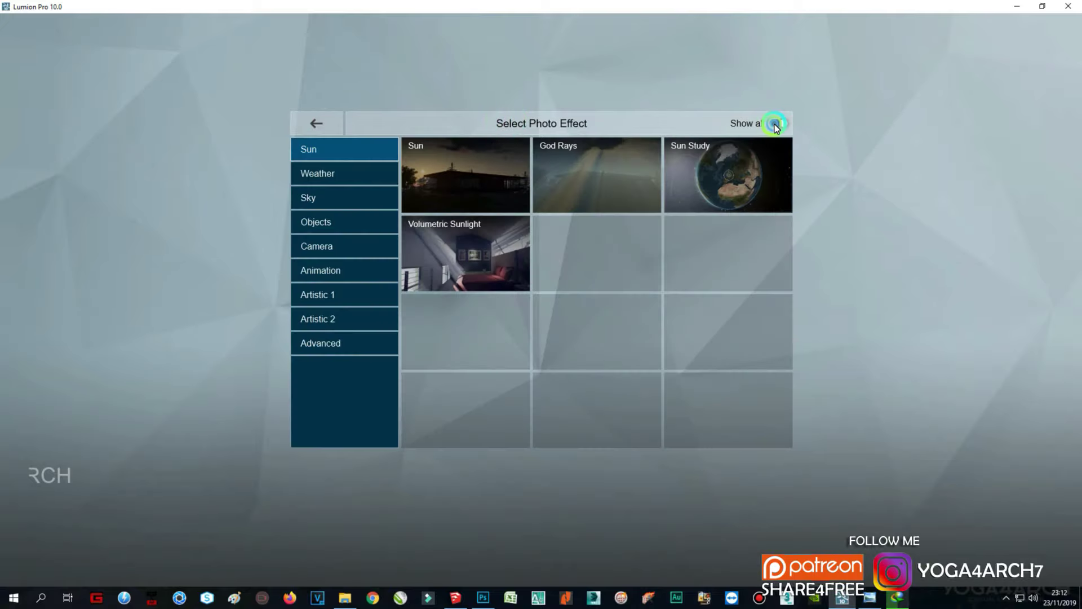
left_click(330, 299)
left_click(593, 252)
left_click(48, 169)
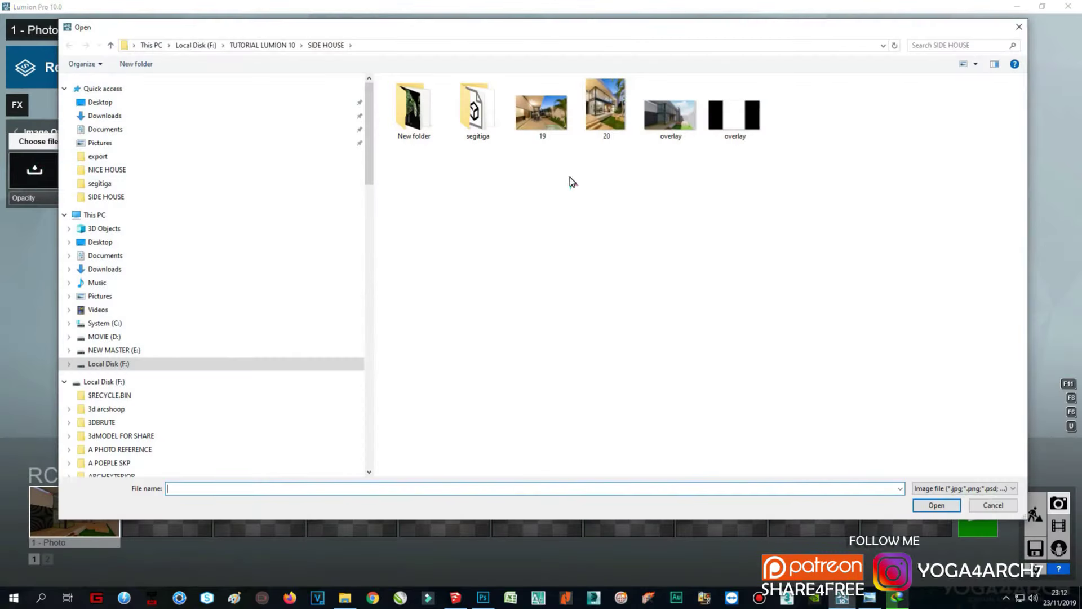
double_click(736, 115)
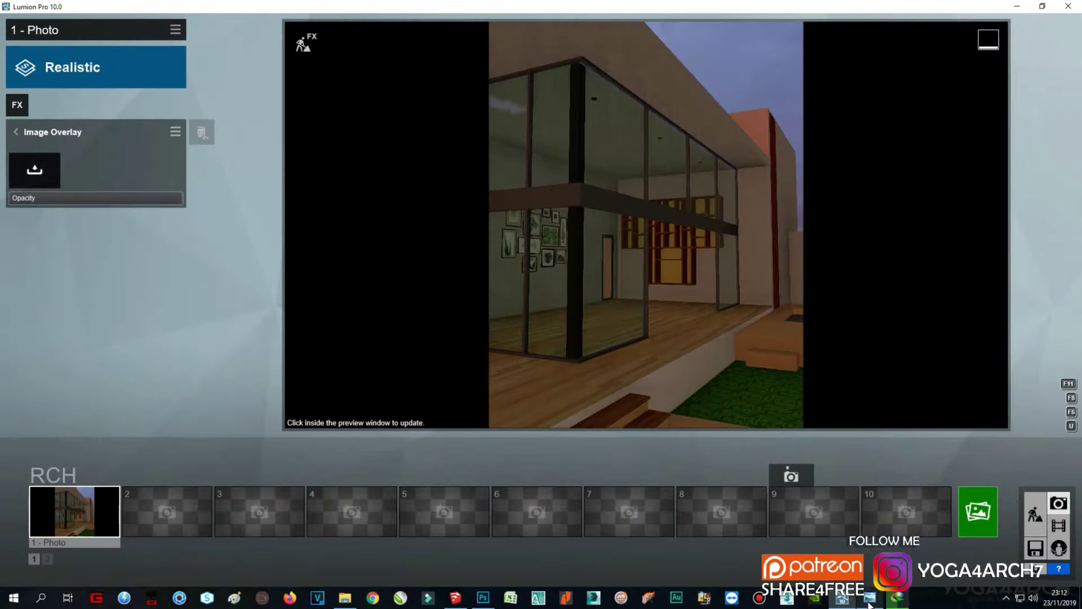
Step: Compare with the reference photo and move the camera to reframe the building and deck
left_click(870, 602)
left_click(870, 602)
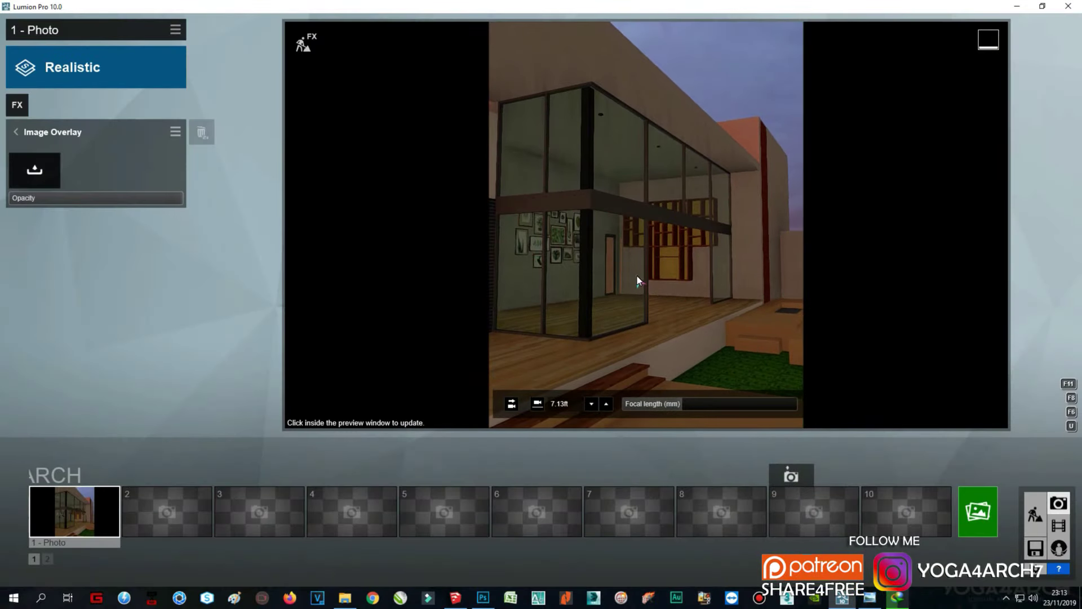
key("w")
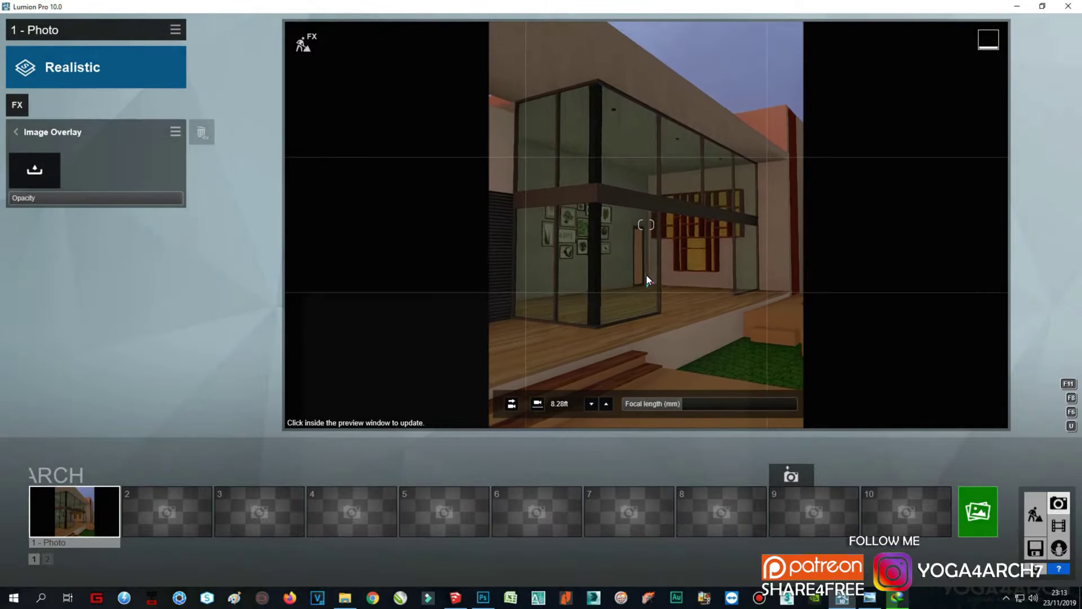
key("d")
right_click_drag(676, 398, 700, 309)
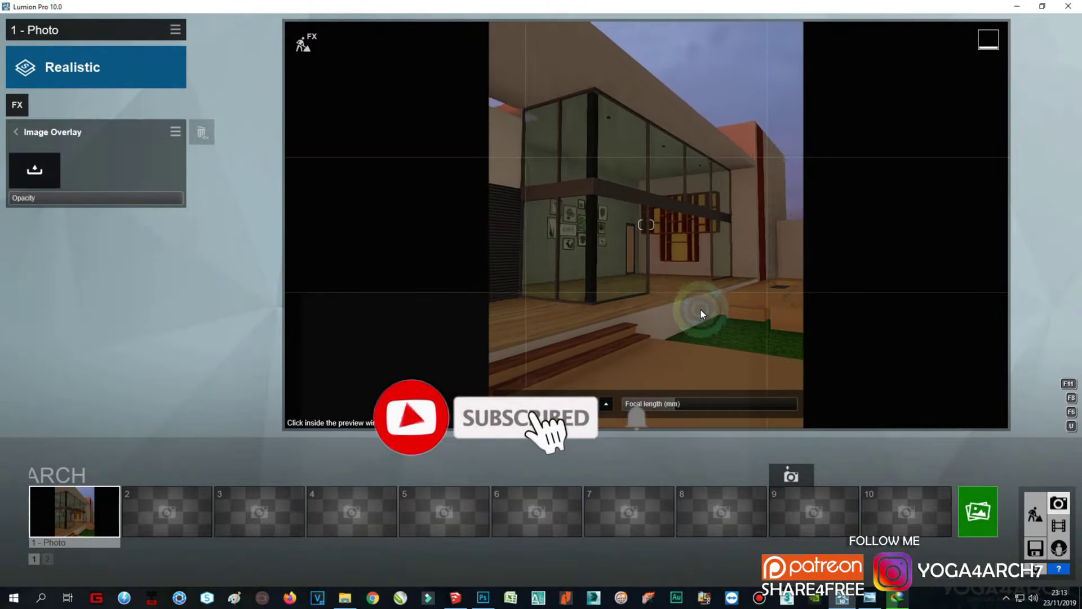
left_click(94, 68)
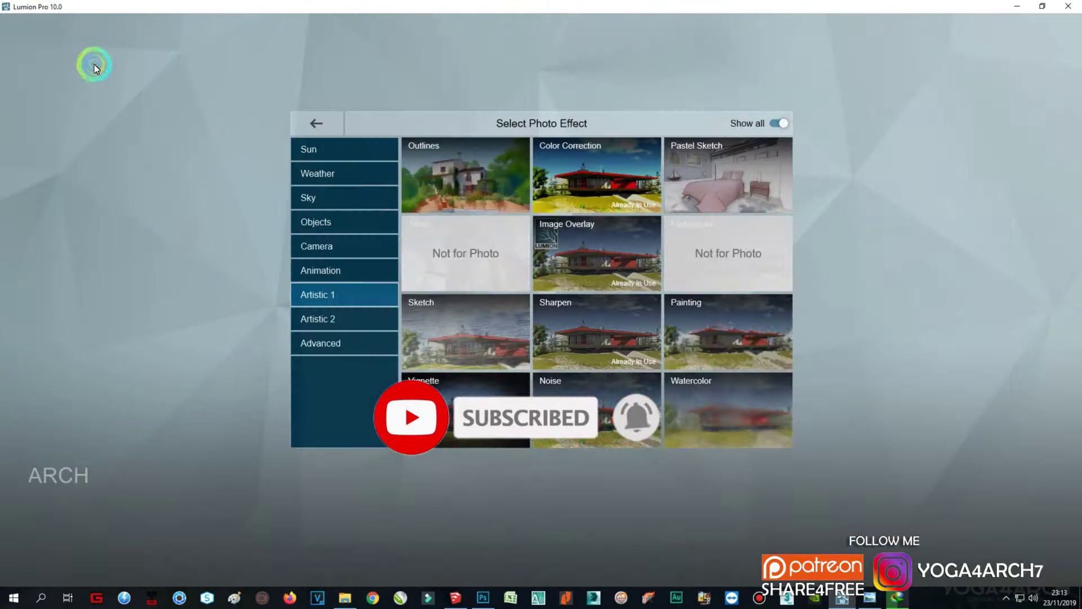
Step: Switch Real Skies to a bluer Evening preset
left_click(294, 196)
left_click(61, 169)
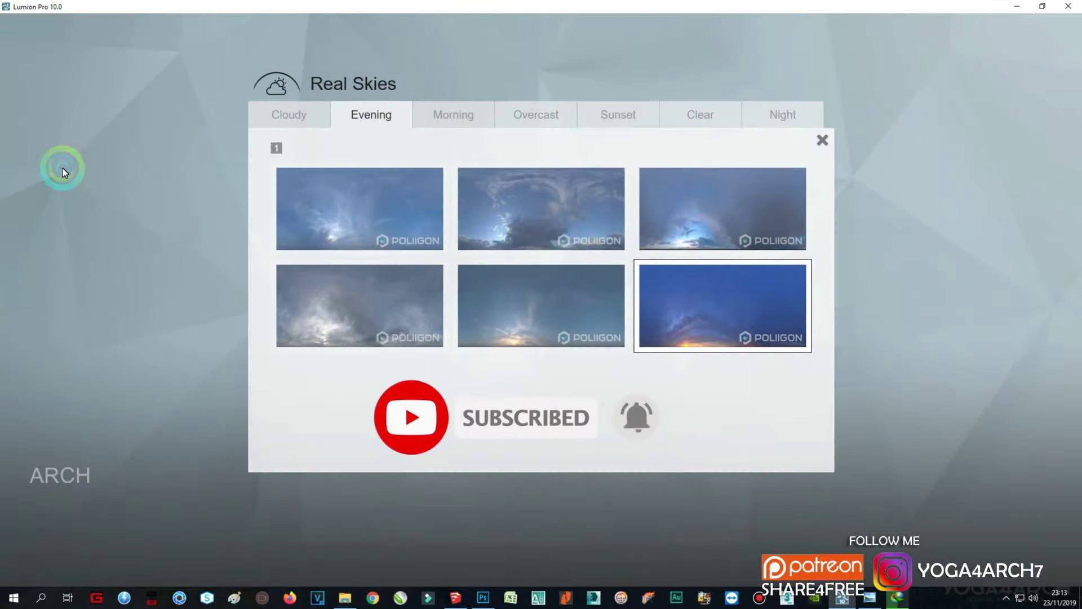
left_click(509, 306)
Step: Add the Camera 2-Point Perspective effect and raise the camera, checking the reference photo
left_click(20, 102)
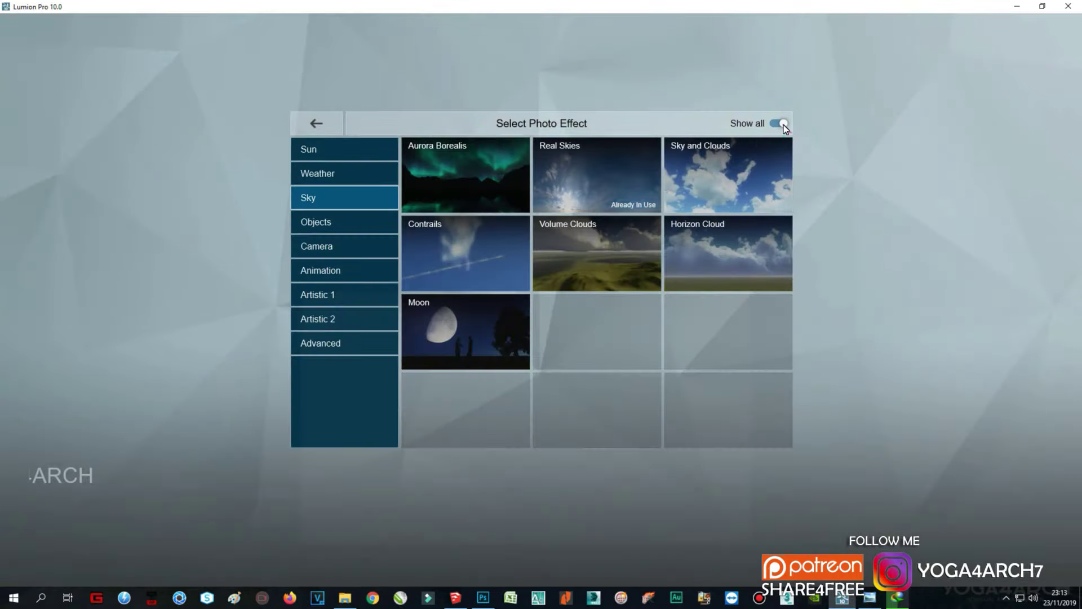
left_click(784, 124)
left_click(700, 299)
left_click(869, 598)
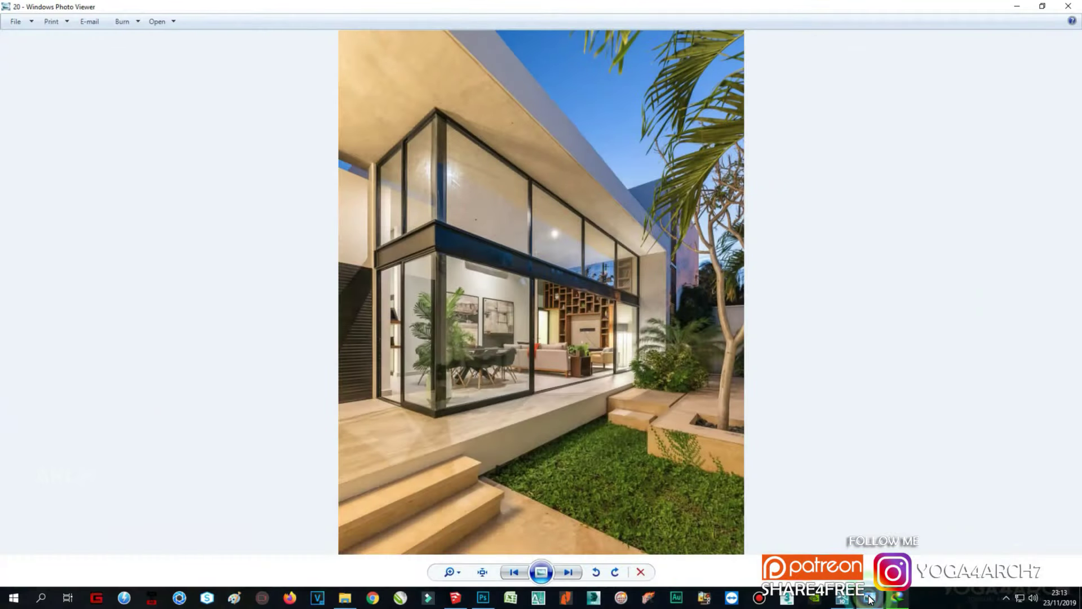
mouse_move(675, 405)
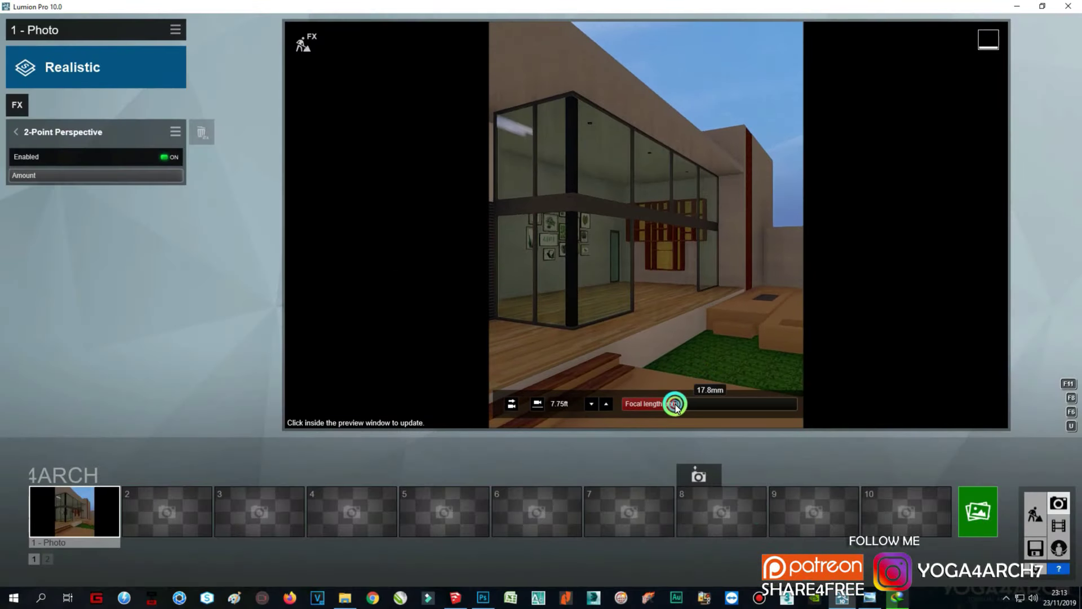
key("q")
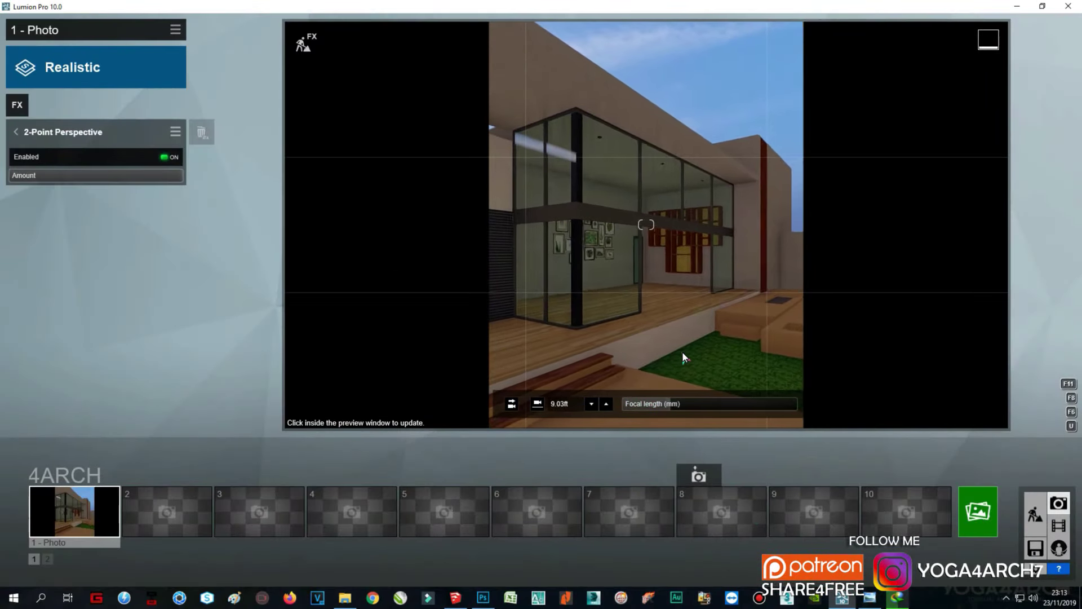
left_click(868, 599)
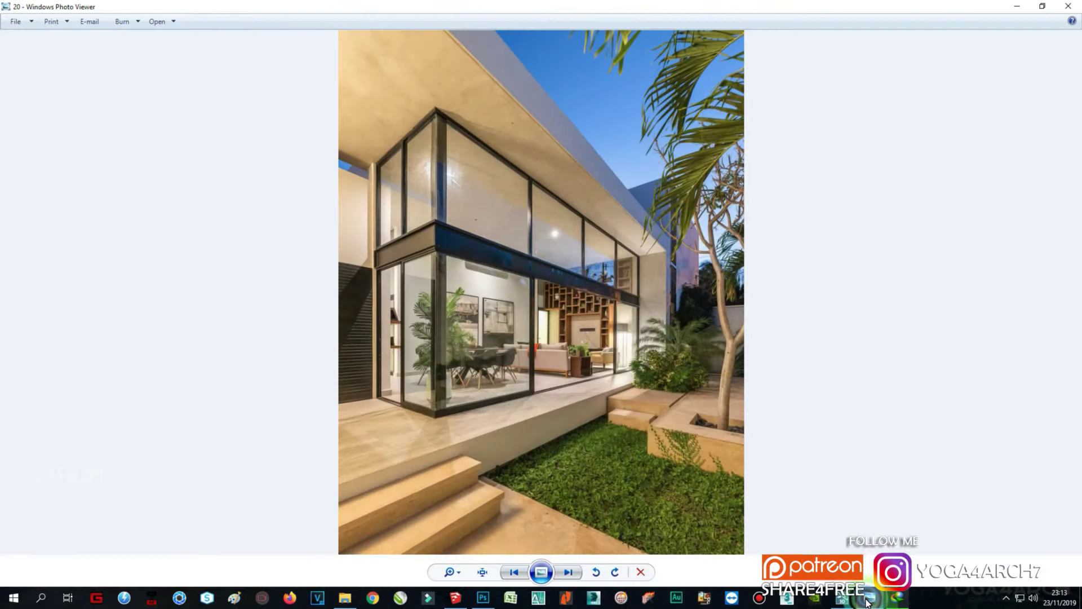
Step: Adjust the camera height up and down, settling around 8.5 feet
left_click(668, 405)
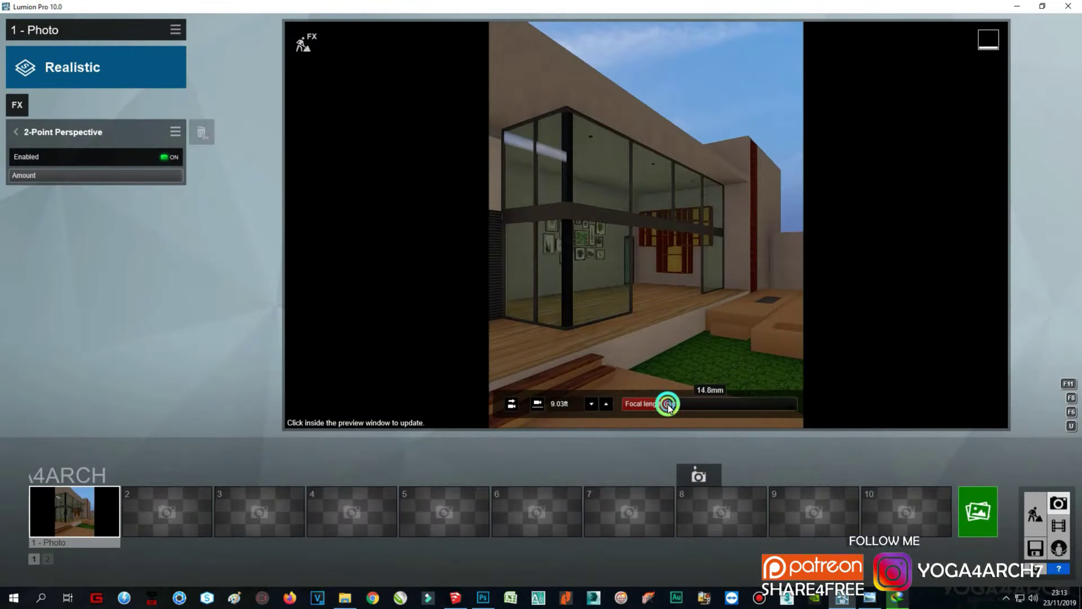
key("e")
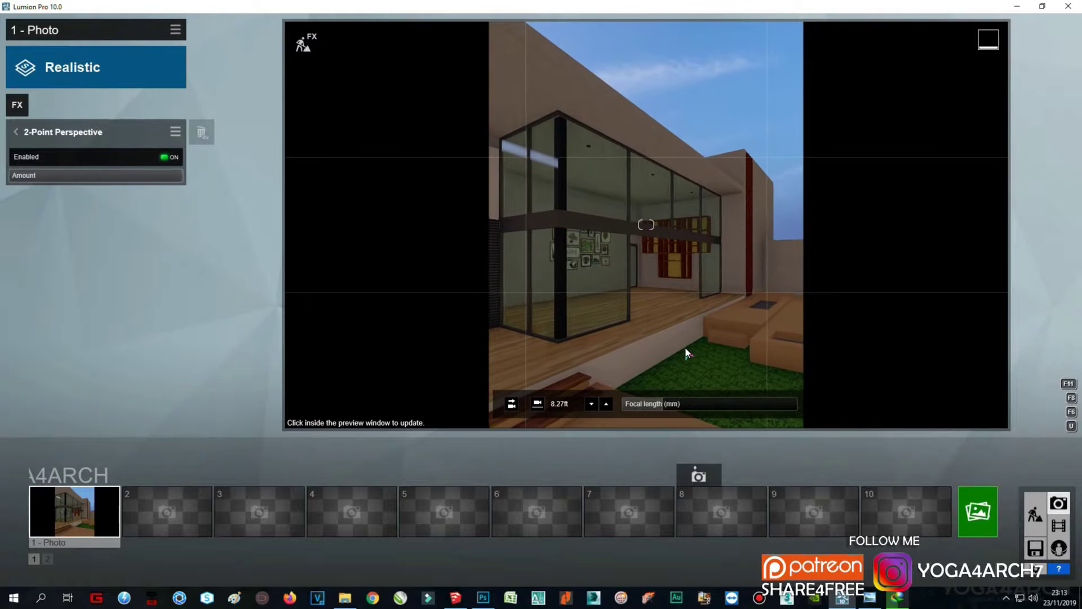
key("e")
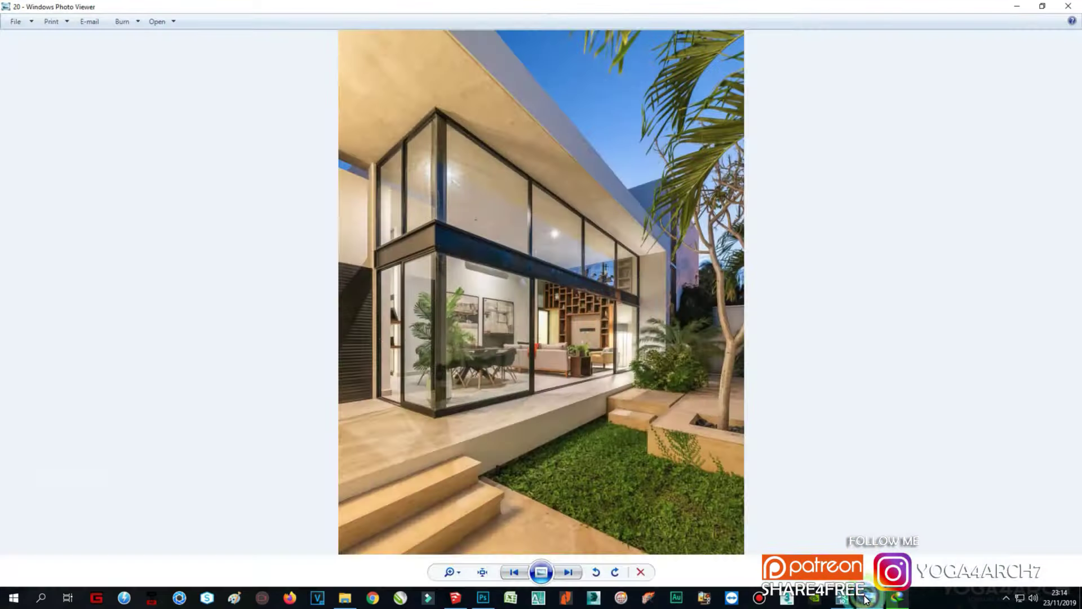
key("q")
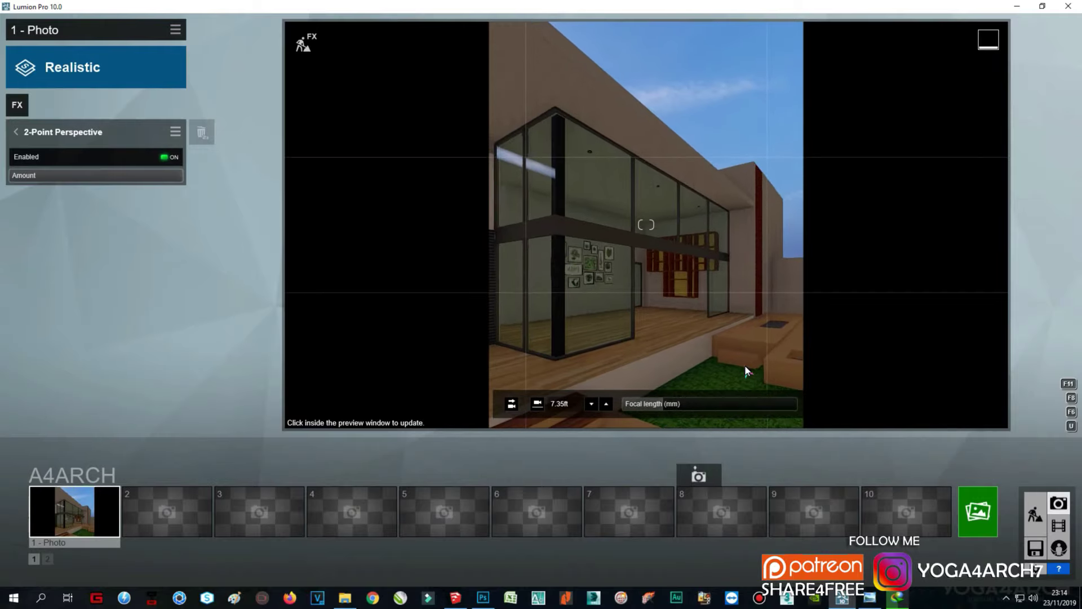
key("e")
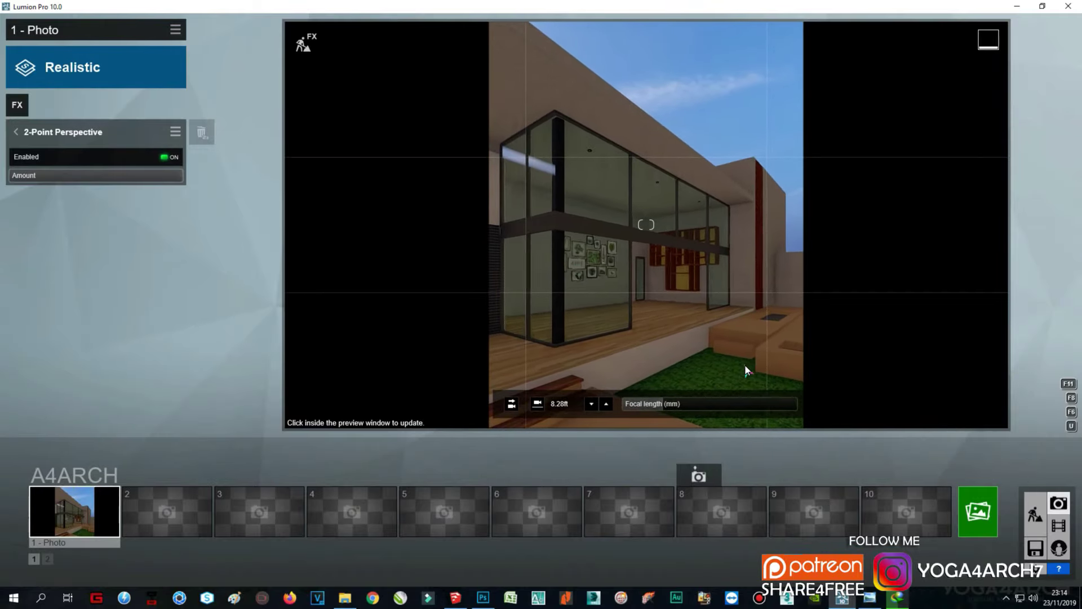
key("q")
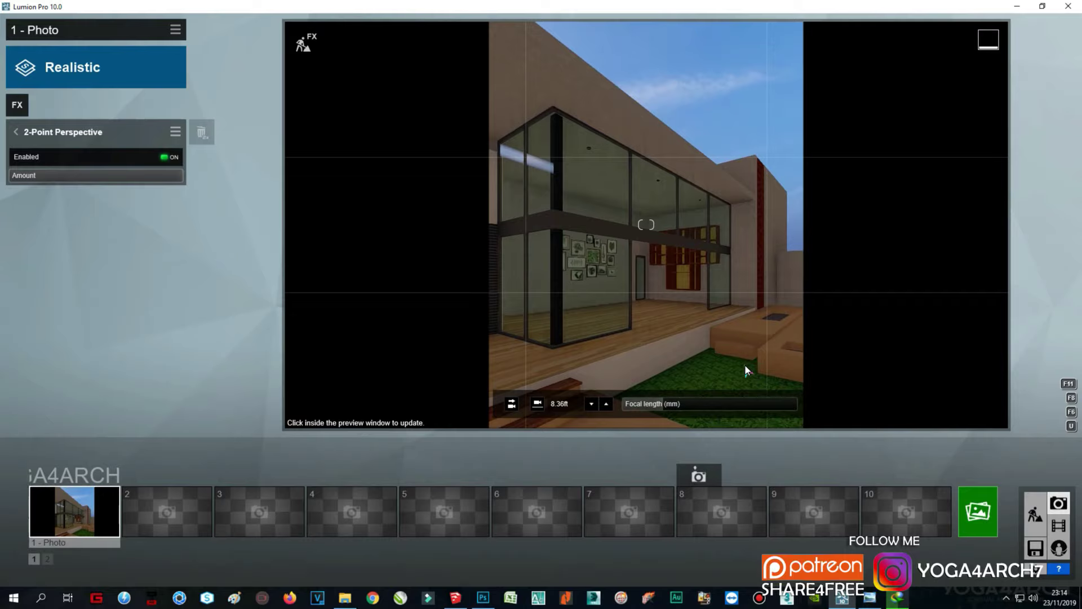
key("e")
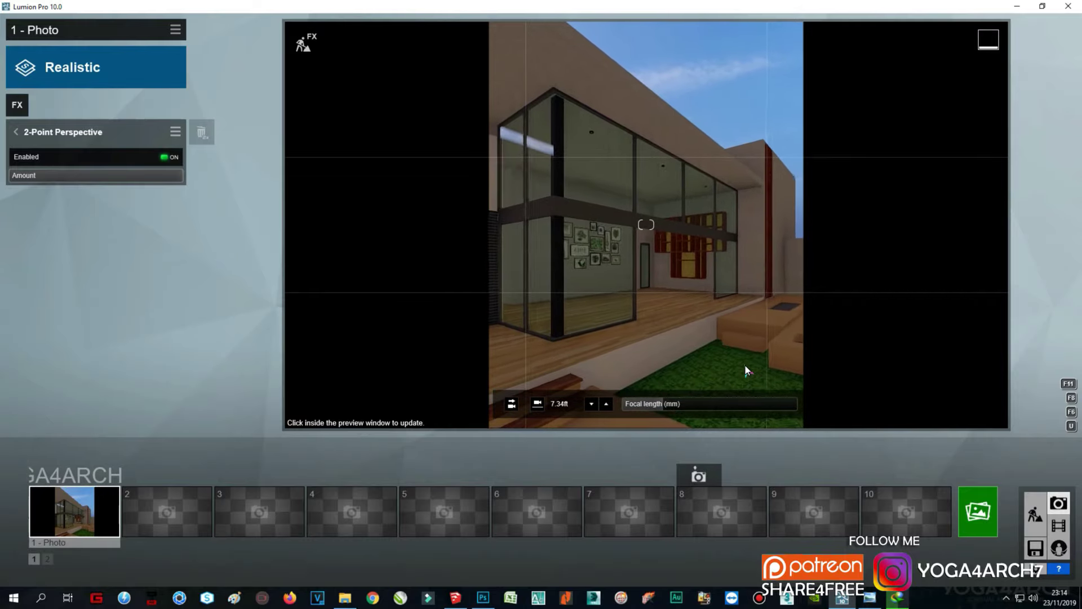
key("q")
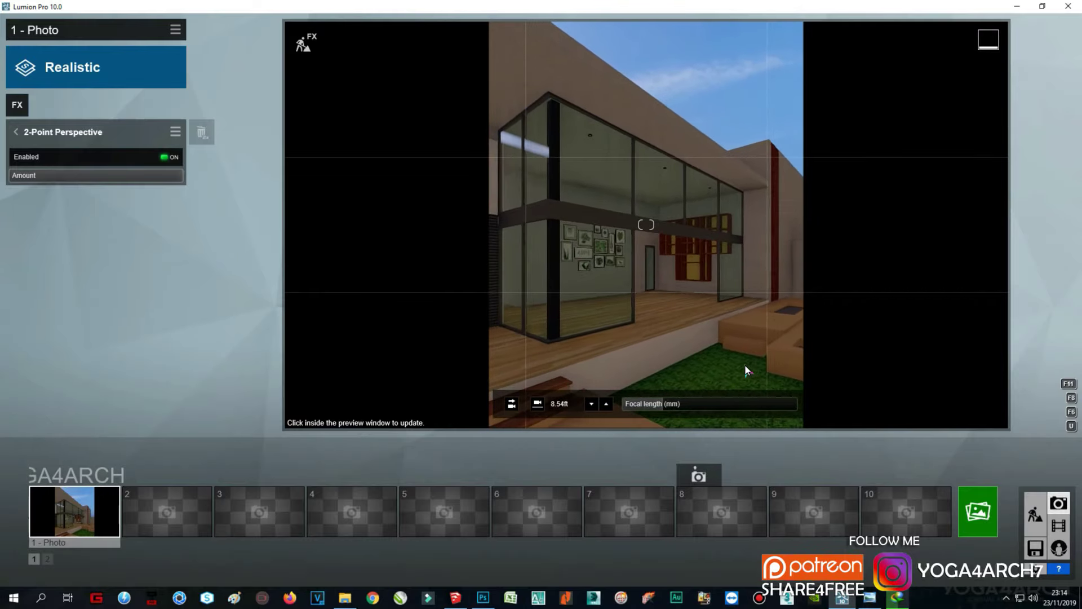
Step: Widen the lens focal length and lower the camera to about 6.93ft on the glazed facade
left_click(662, 405)
left_click_drag(662, 405, 683, 403)
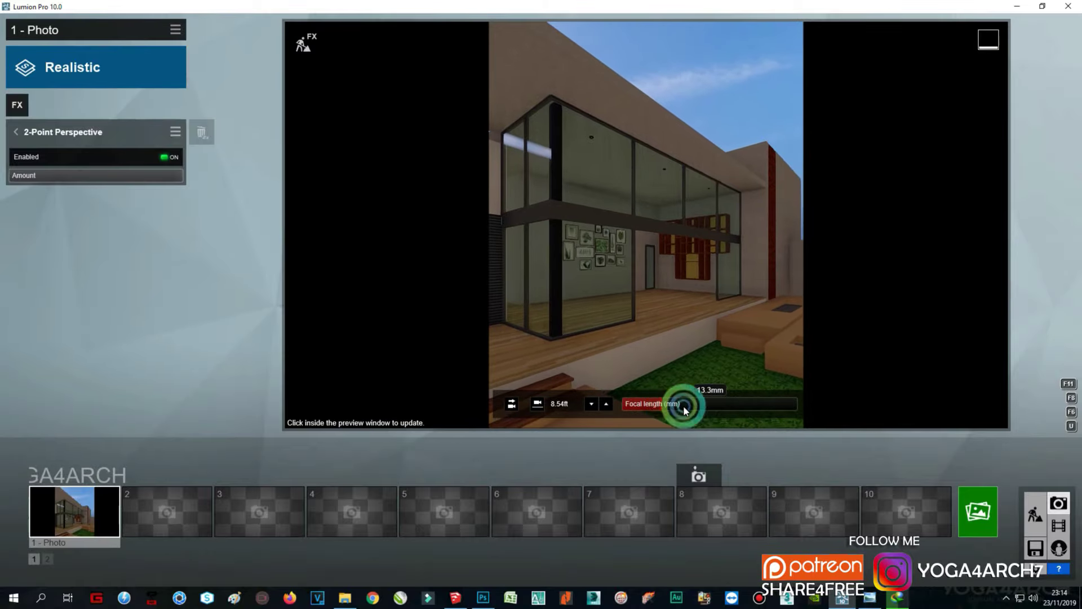
left_click(876, 602)
left_click(659, 305)
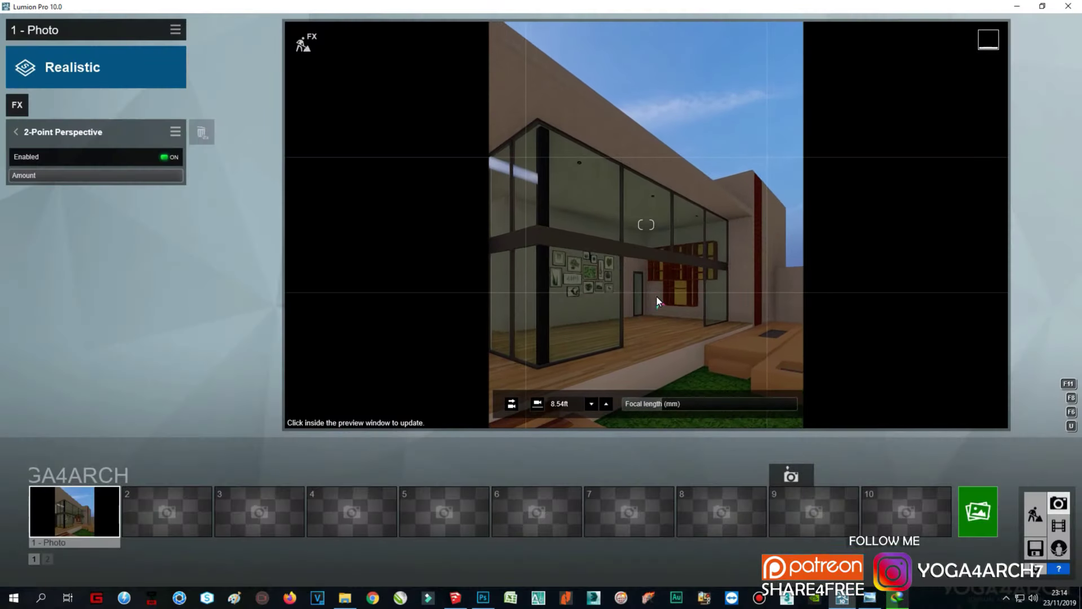
key("a")
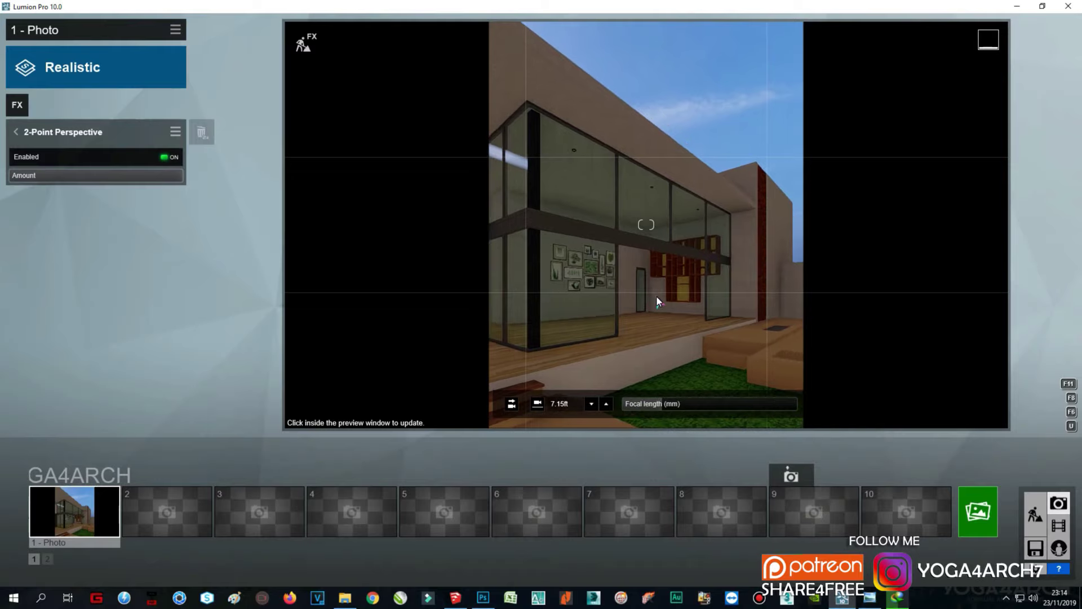
key("e")
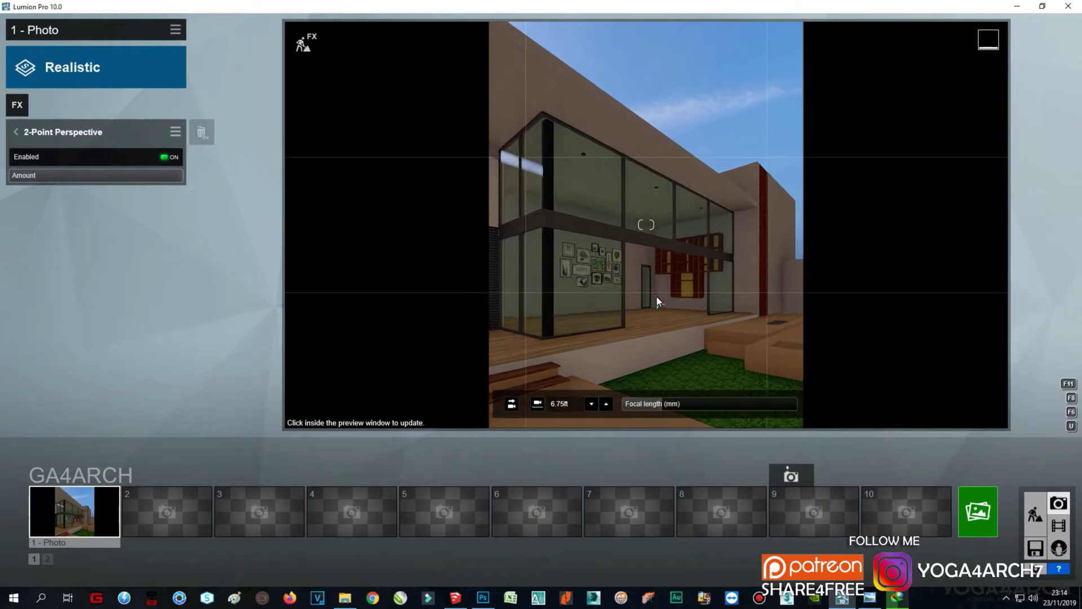
key("e")
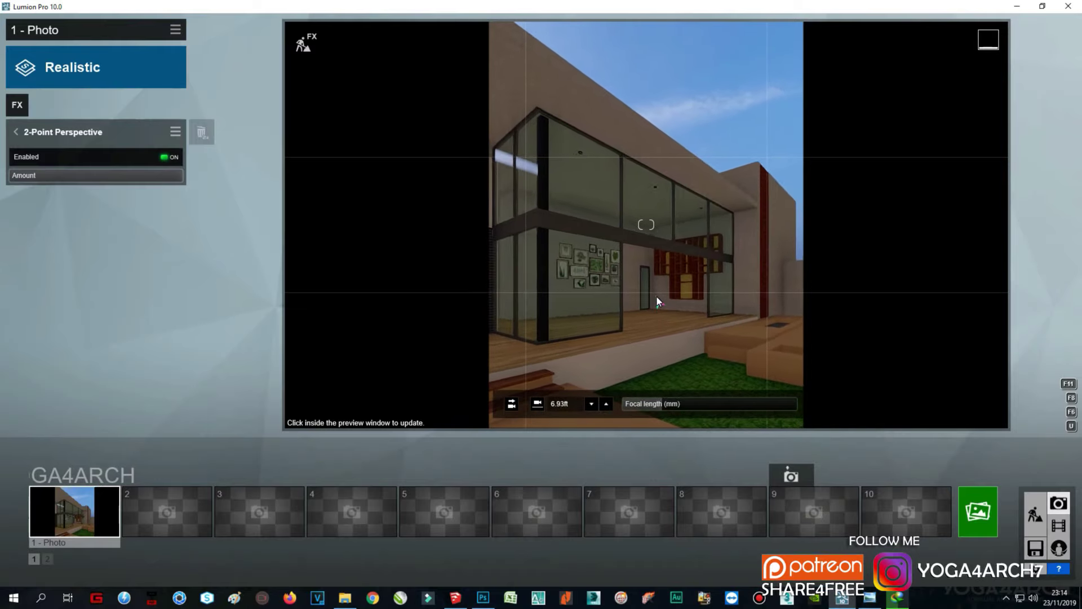
left_click(815, 451)
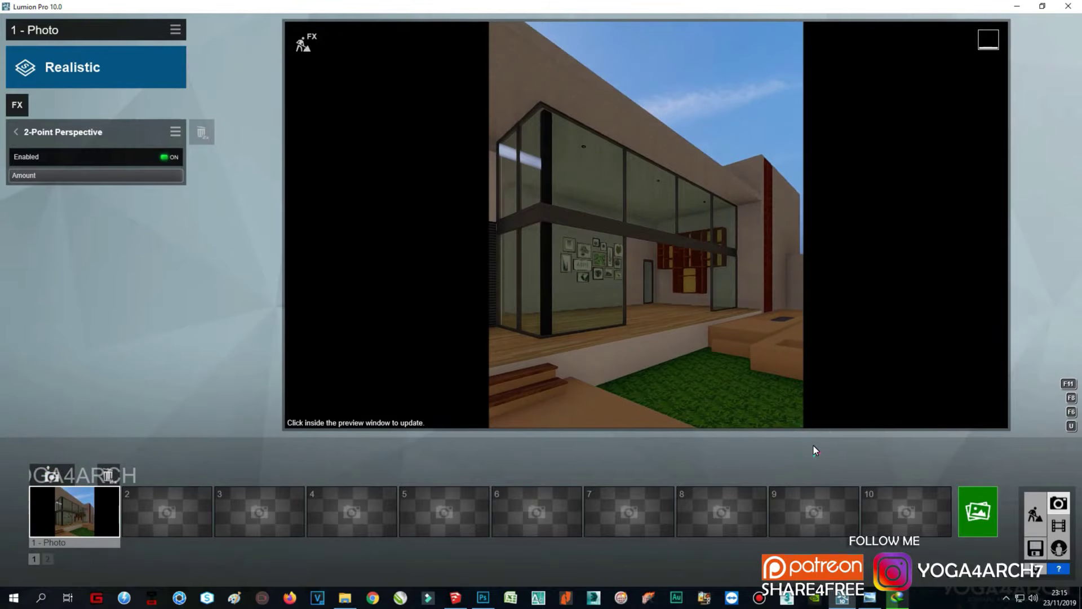
left_click(871, 601)
left_click(870, 600)
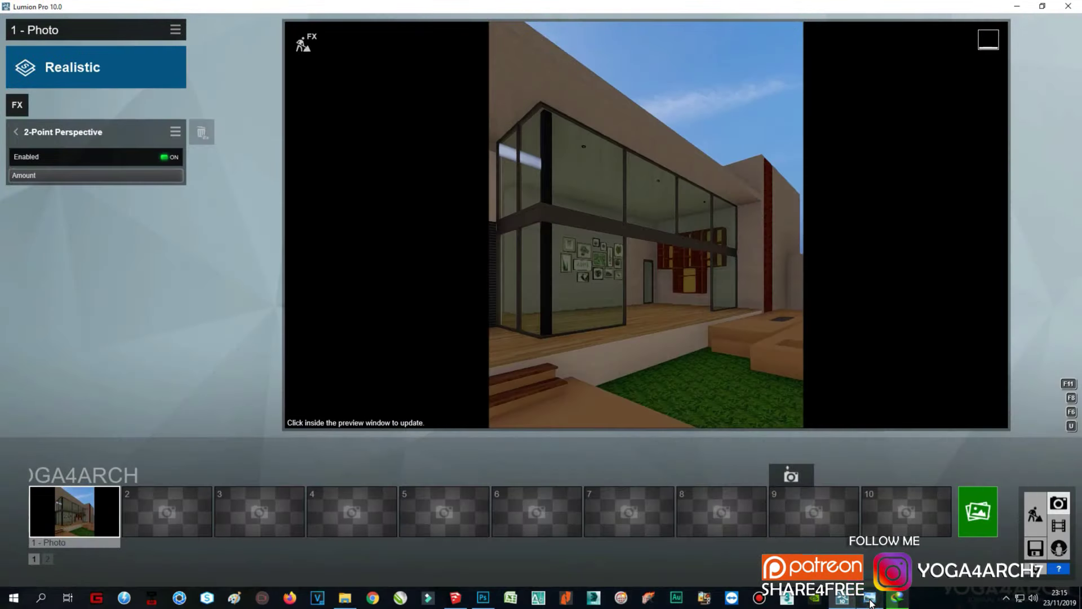
Step: Fine-tune the camera to about 6.61ft on the glass corner and store it as Photo 1
left_click(871, 601)
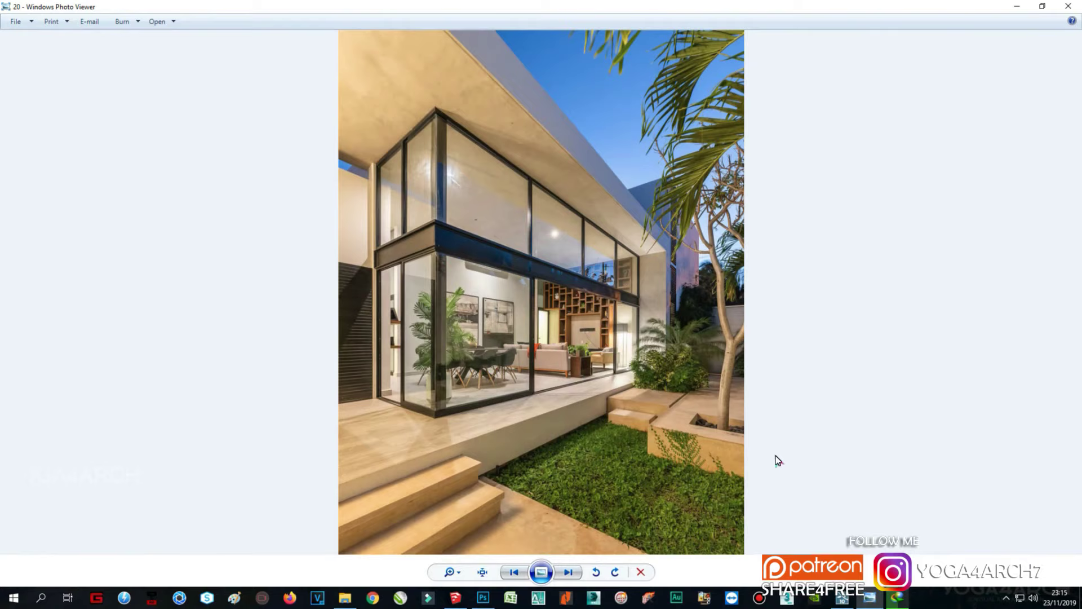
left_click(1018, 8)
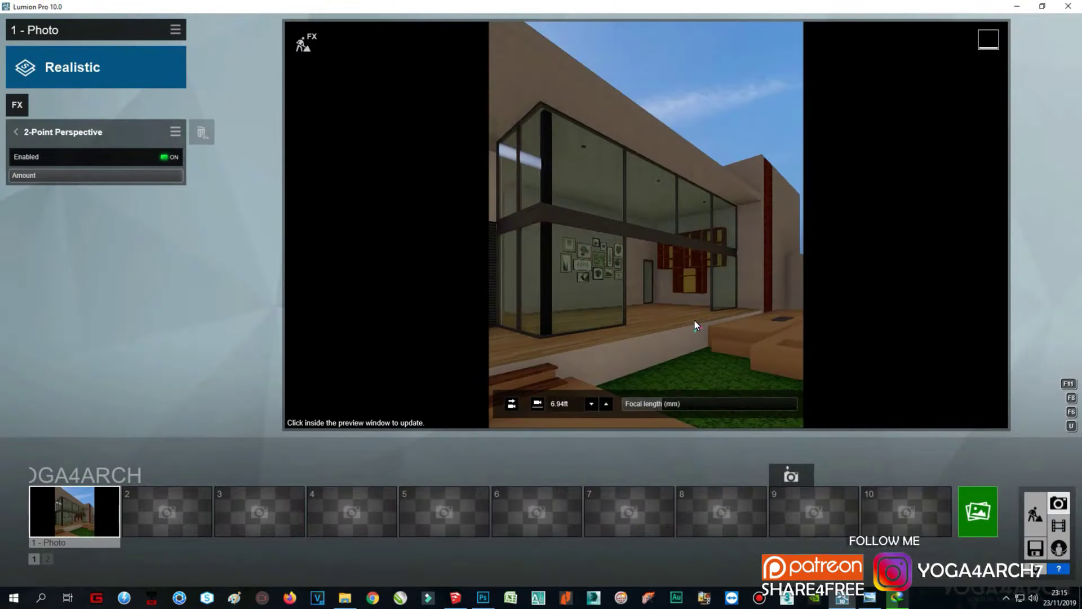
right_click_drag(695, 320, 703, 321)
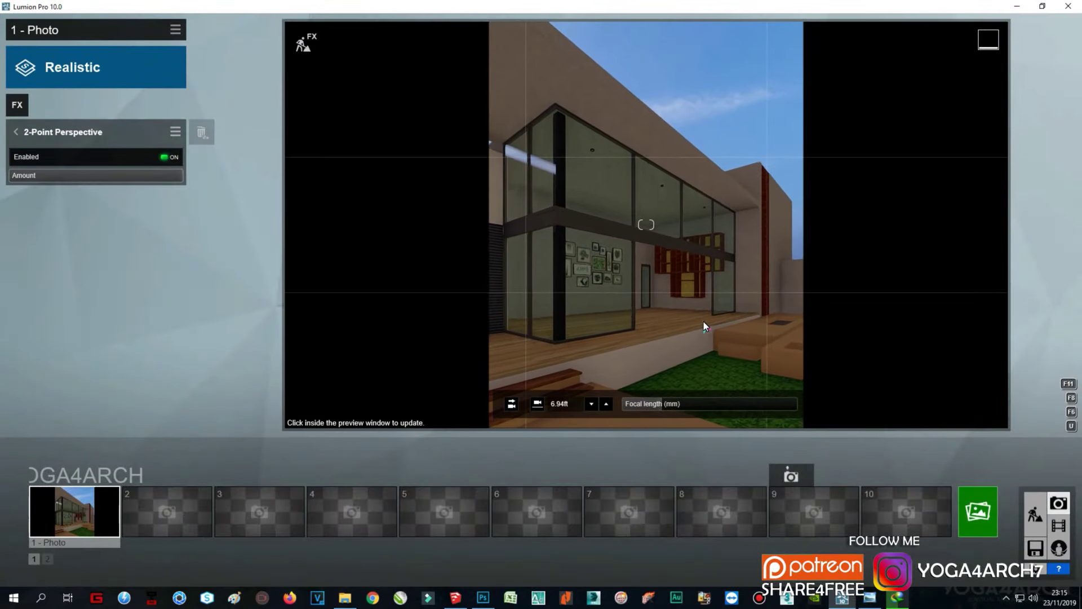
key("q")
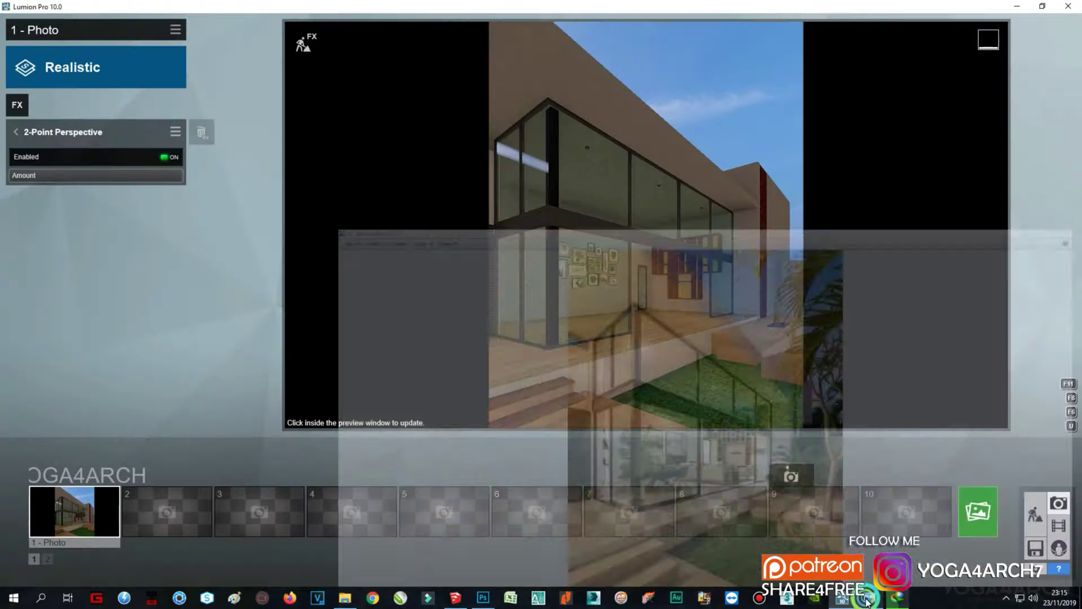
key("a")
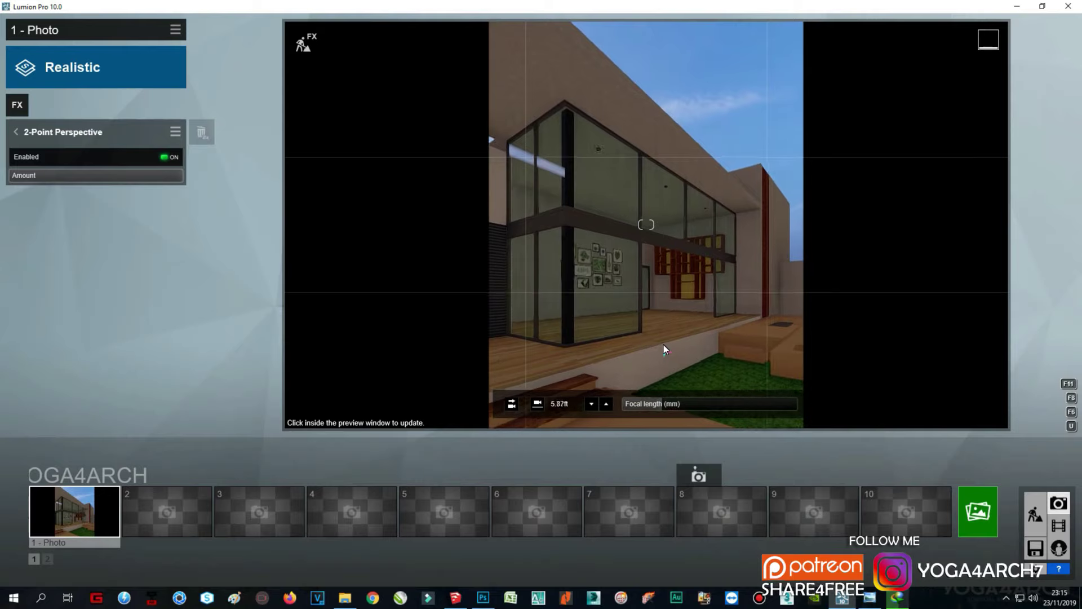
key("e")
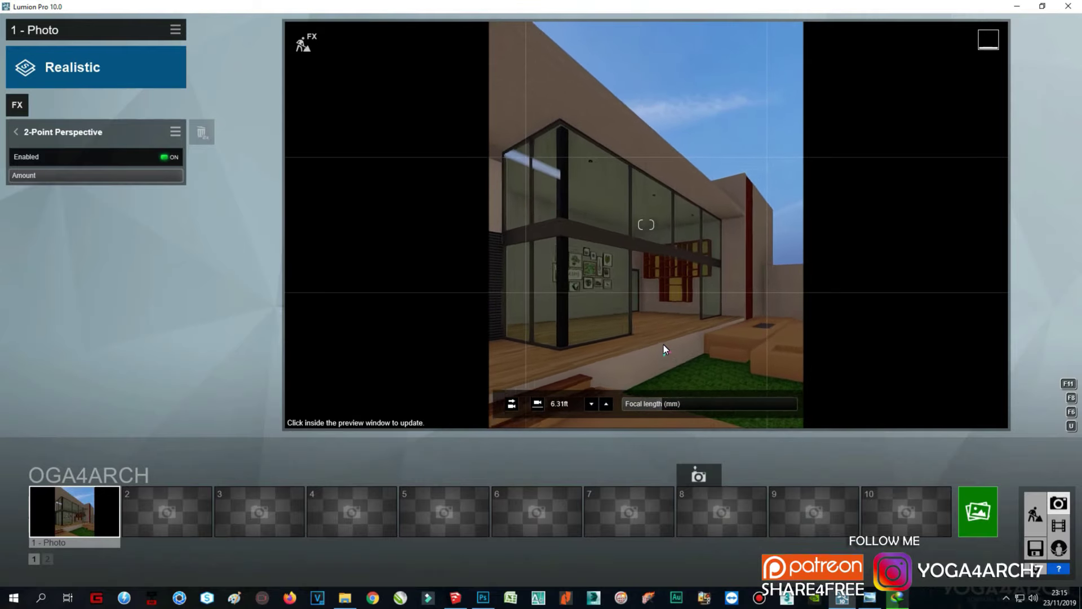
key("s")
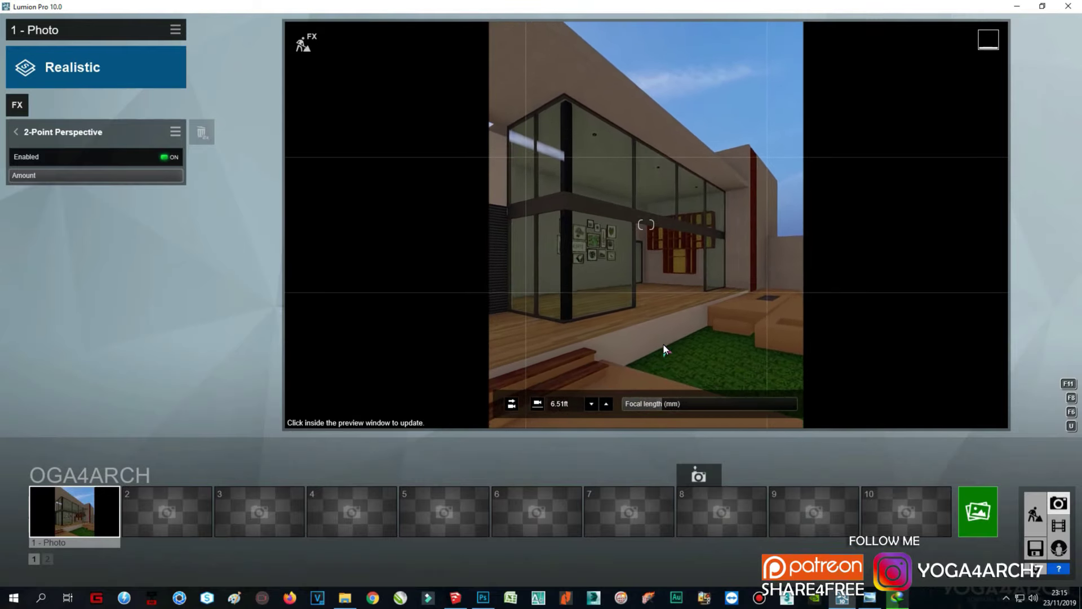
key("w")
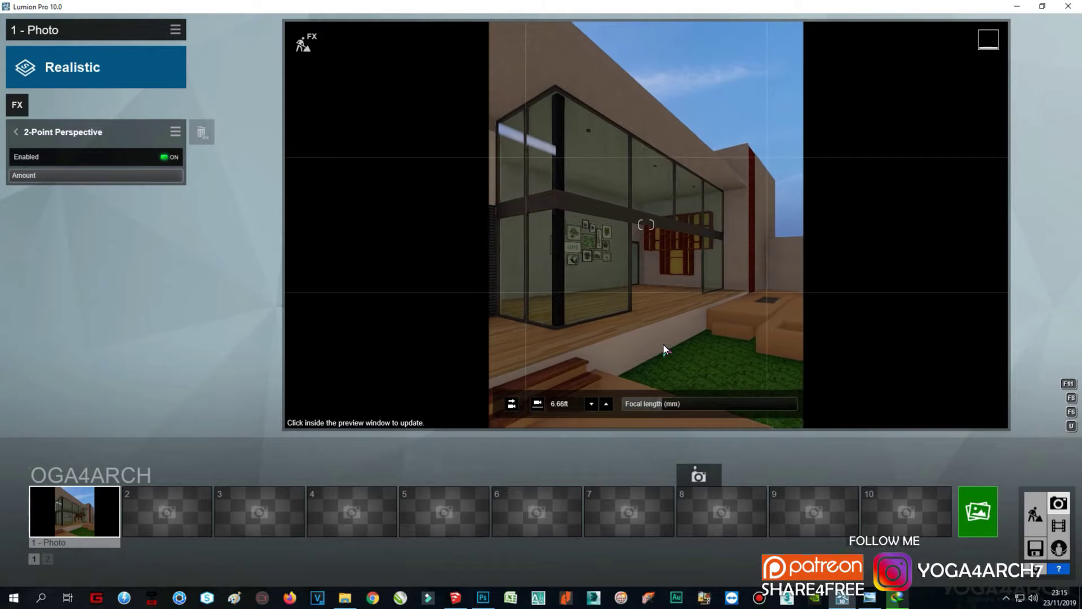
right_click_drag(664, 344, 664, 338)
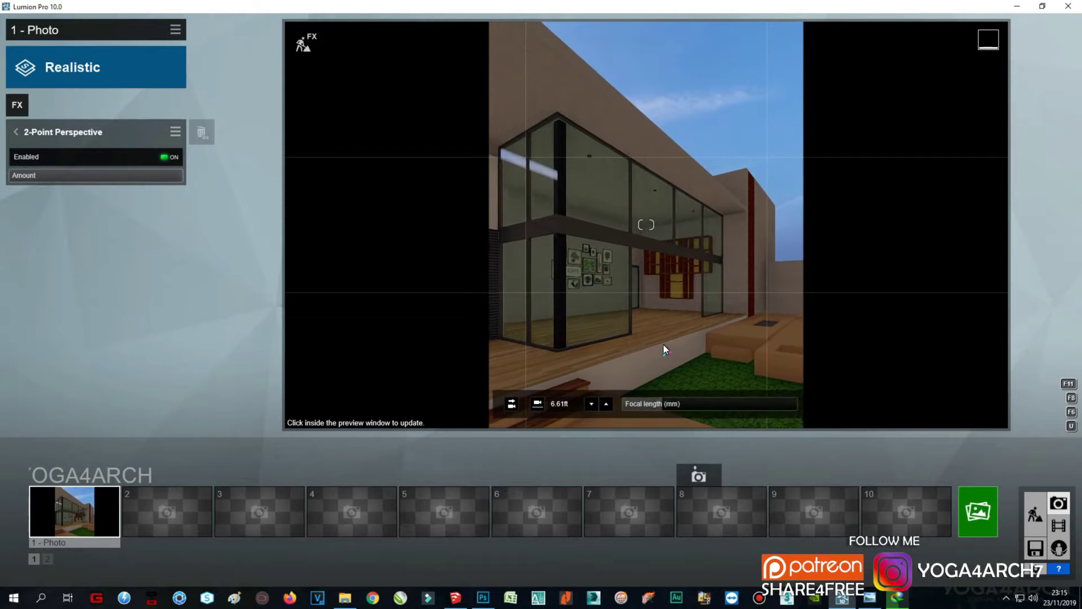
left_click(51, 475)
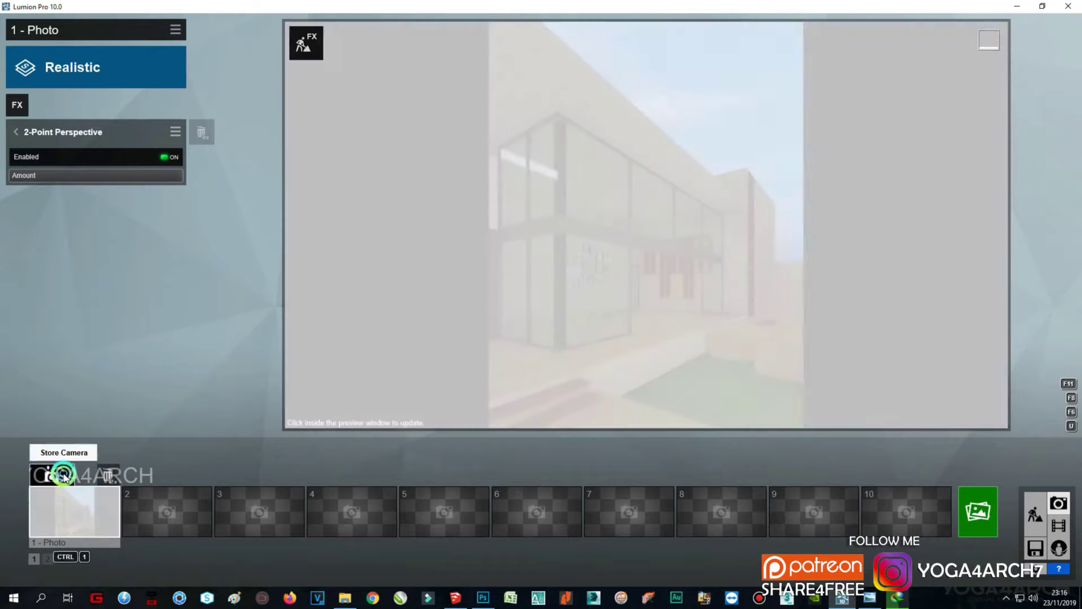
Step: In SketchUp, paint the underside of the roof overhang with DeepPink
left_click(456, 598)
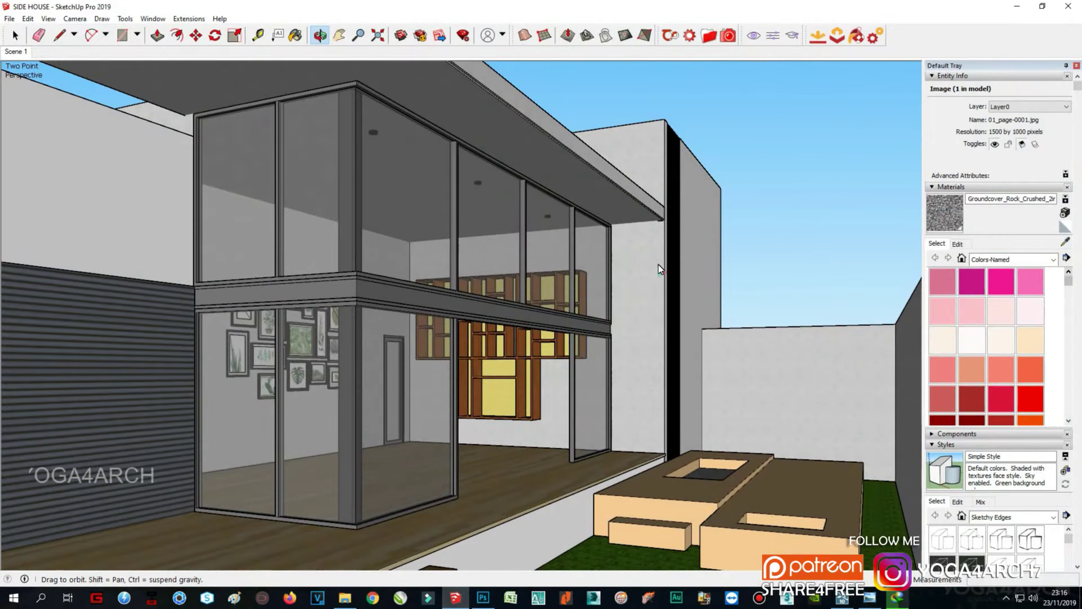
scroll(658, 265, "up", 3)
scroll(541, 149, "up", 2)
key("space")
left_click(633, 235)
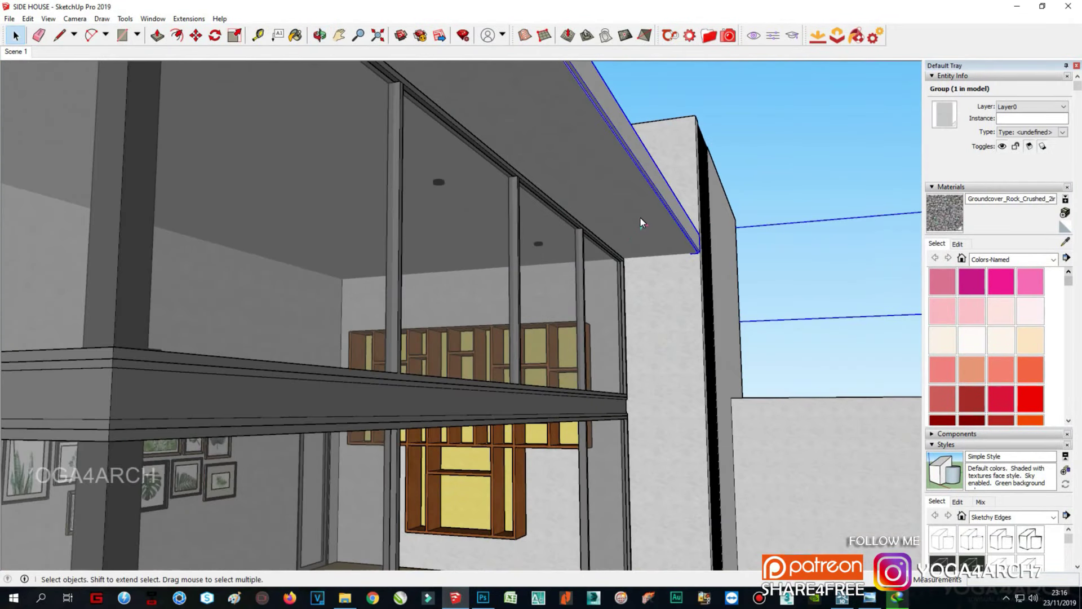
key("b")
left_click(705, 234)
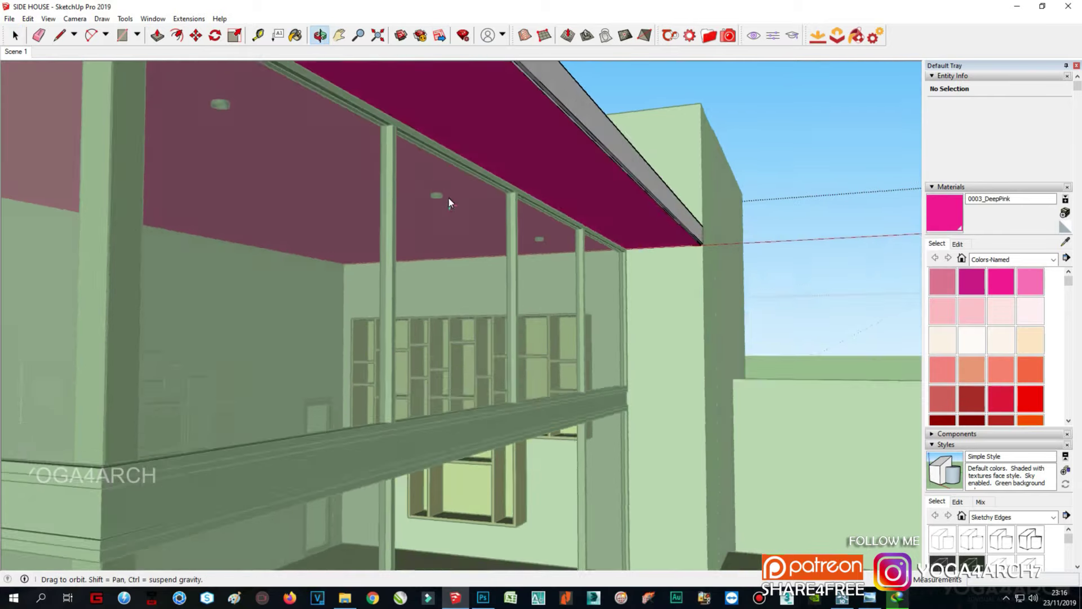
middle_click_drag(448, 198, 828, 175)
Step: Open the roof slab group for editing, then close it again
scroll(380, 232, "up", 5)
double_click(489, 267)
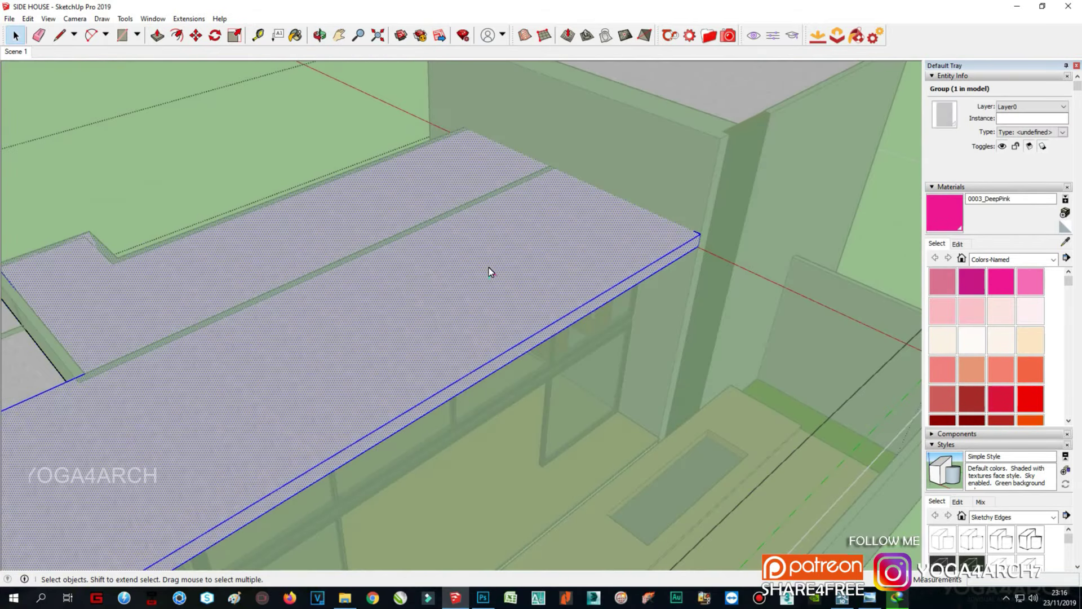
key("p")
key("space")
scroll(837, 188, "down", 5)
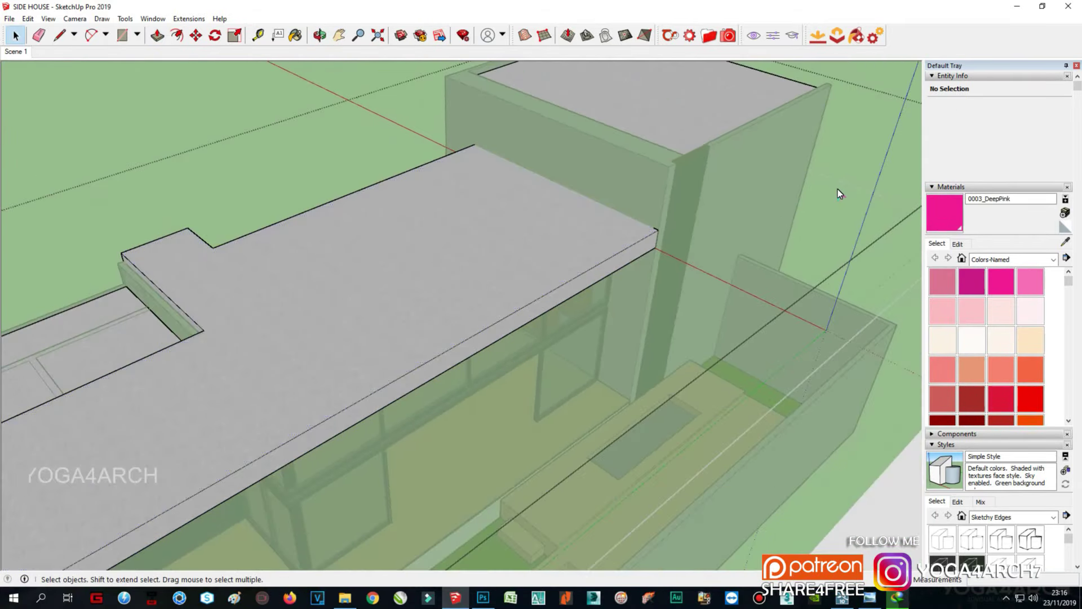
left_click(820, 455)
Step: Save the model as SketchUp Version 8, replacing the existing SIDE HOUSE file
left_click(10, 18)
left_click(34, 83)
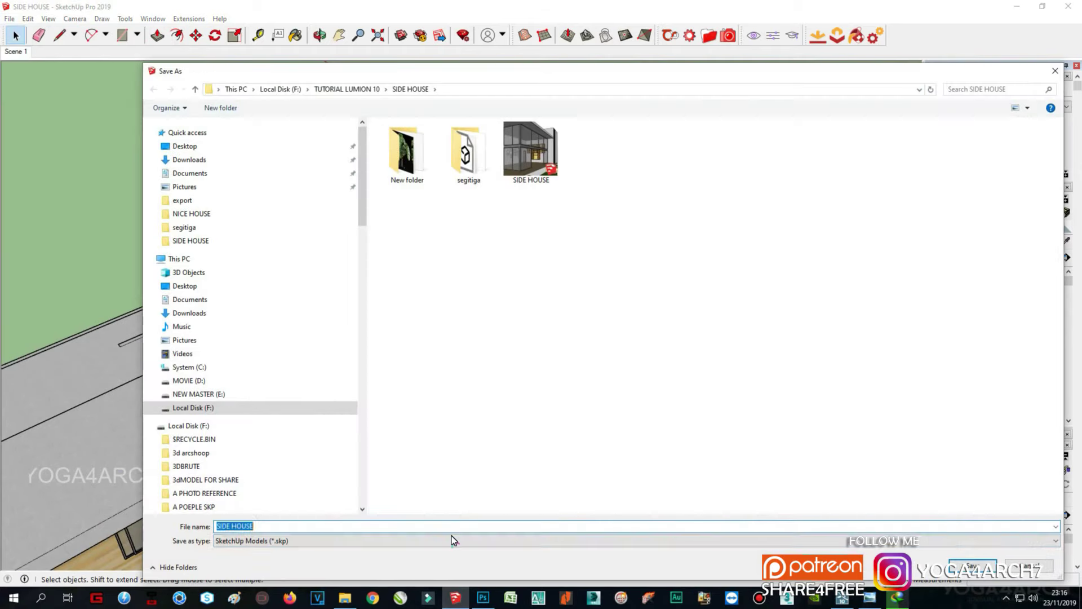
left_click(451, 541)
left_click(362, 495)
left_click(968, 563)
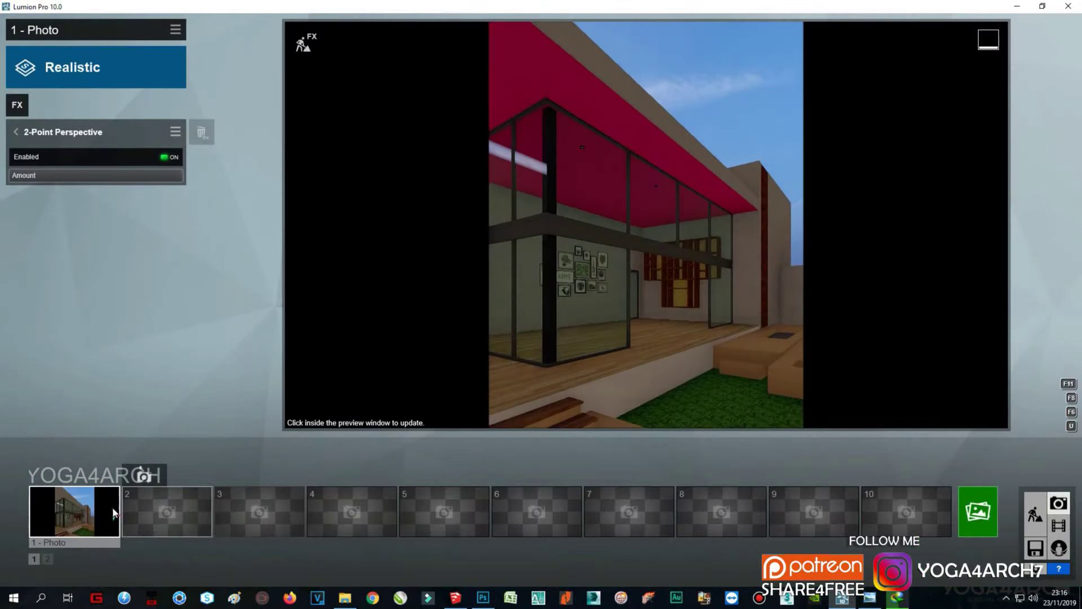
Step: Refresh photo 1 with the reloaded model, add a 12.1mm Handheld Camera effect, and store the view
left_click(563, 116)
left_click(760, 153)
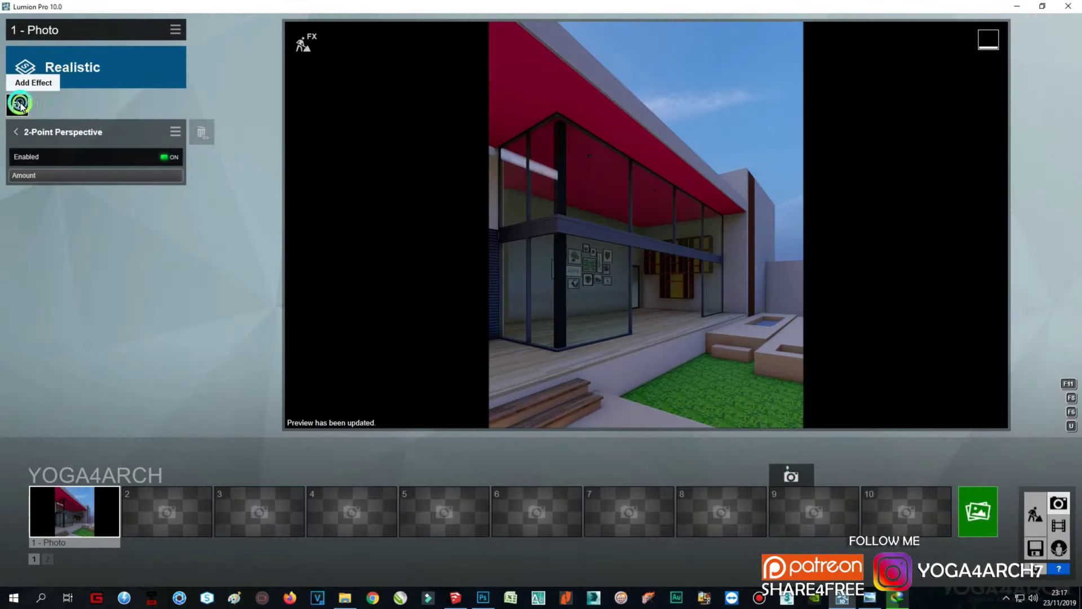
left_click(17, 104)
left_click(775, 123)
left_click(348, 248)
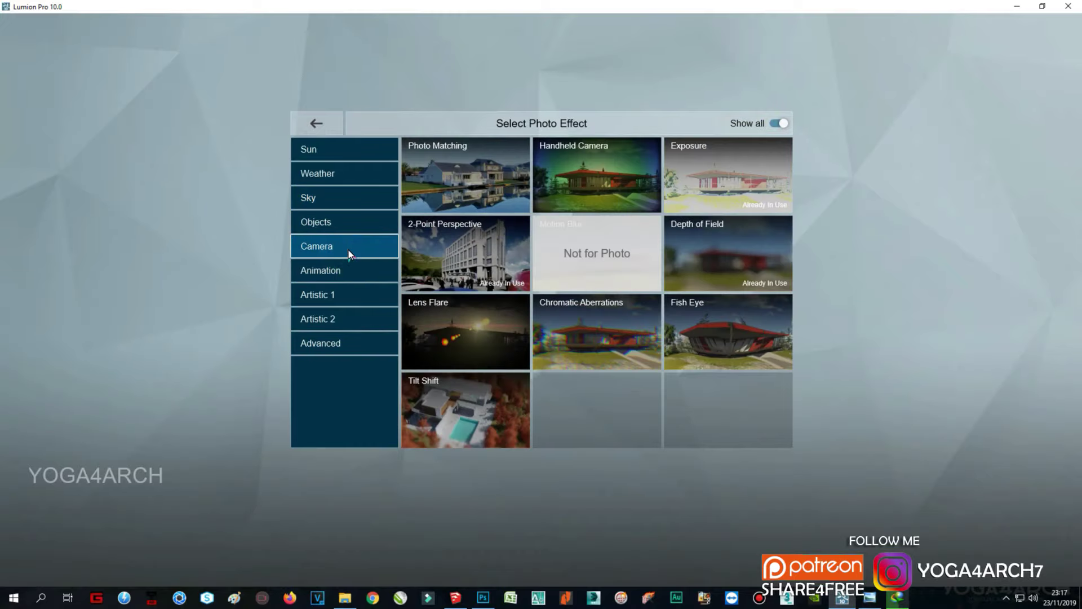
left_click(597, 175)
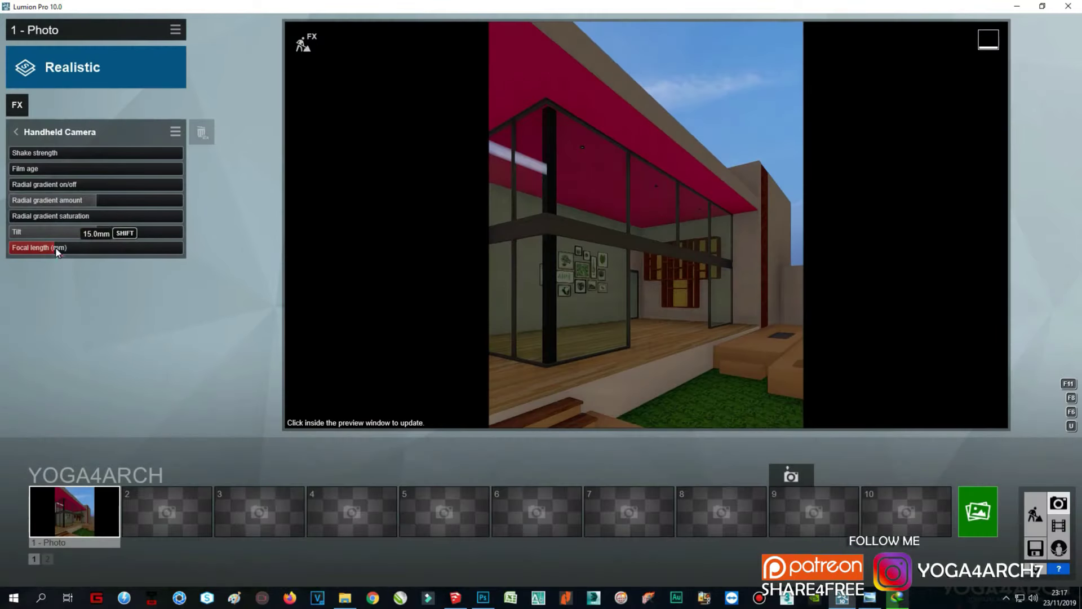
left_click_drag(49, 254, 44, 252)
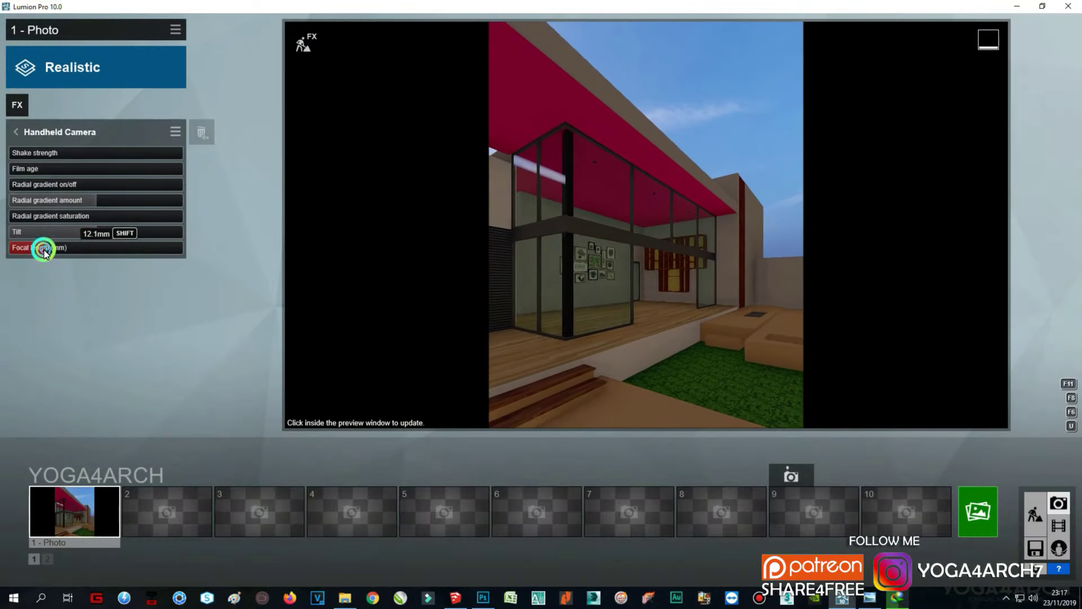
mouse_move(583, 243)
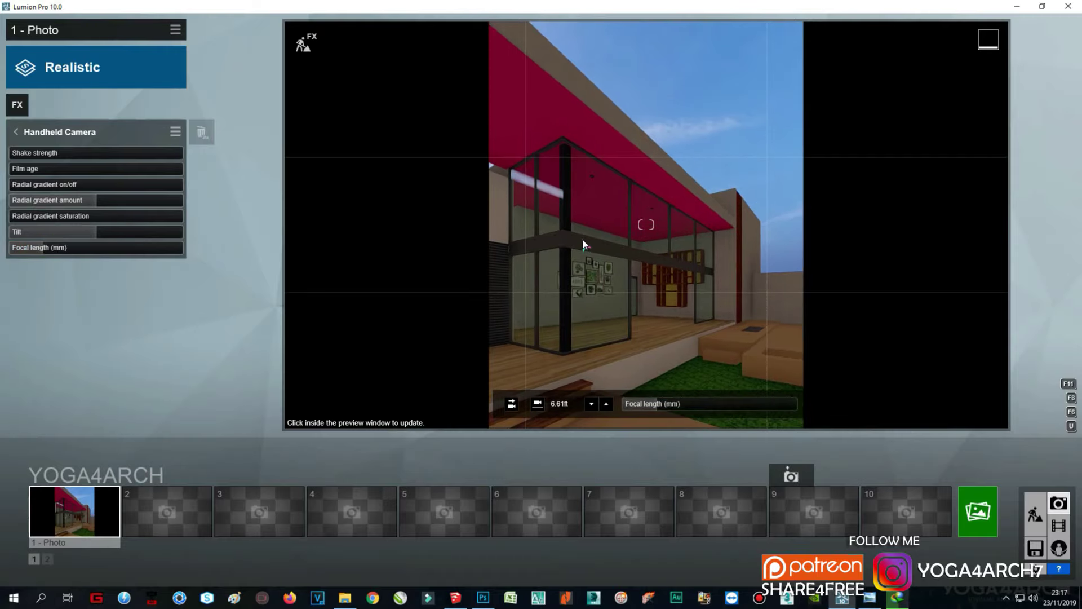
left_click(51, 475)
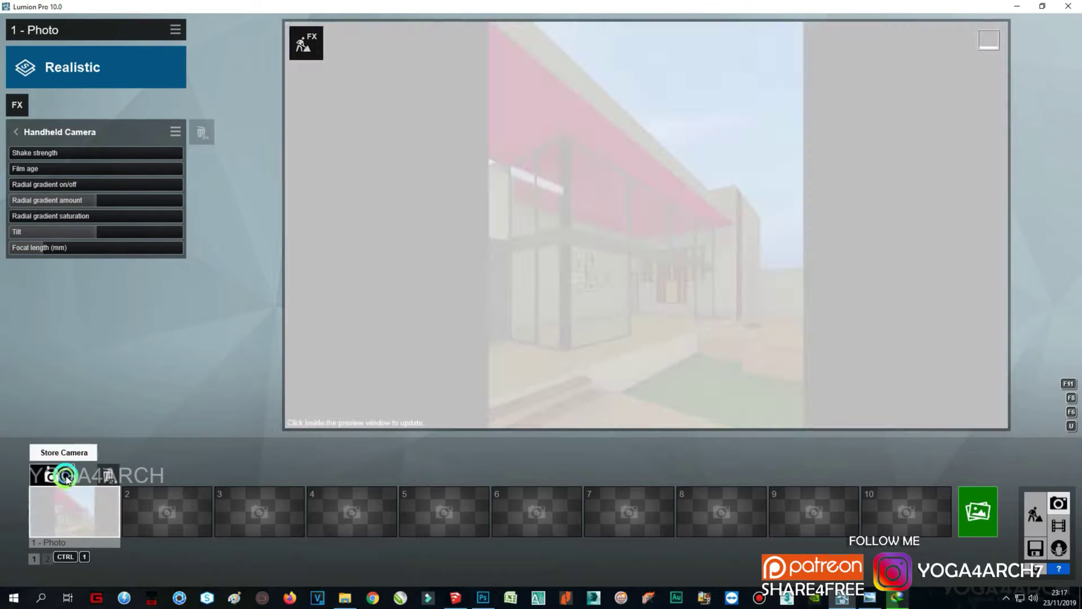
Step: Replace the pink ceiling's material with a white Indoor plaster
left_click(1035, 514)
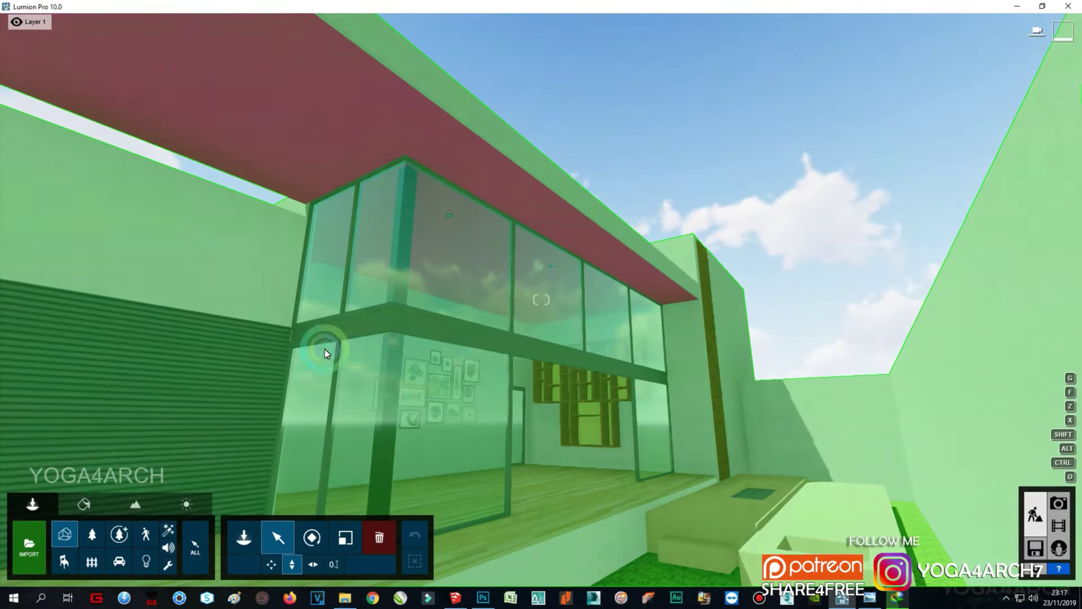
left_click(341, 144)
left_click(86, 255)
left_click(60, 363)
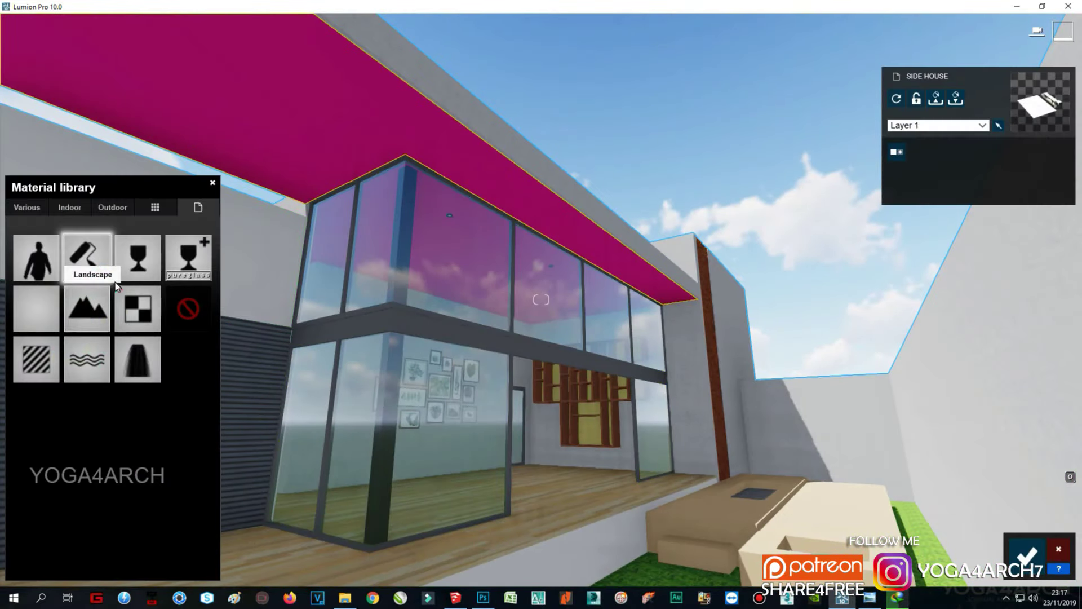
left_click(65, 277)
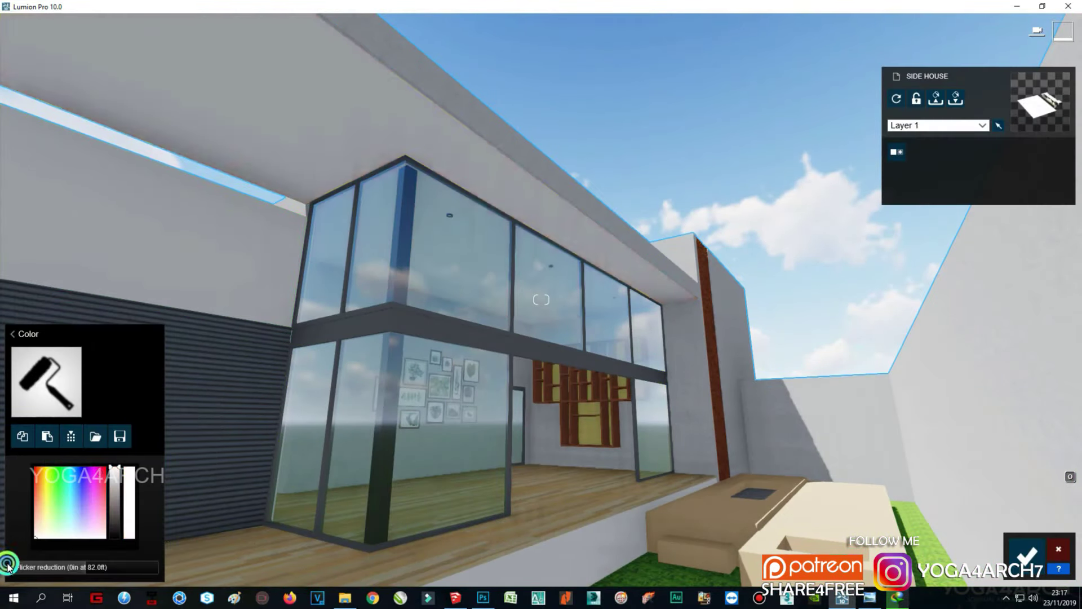
scroll(289, 293, "up", 3)
left_click(646, 104)
left_click(70, 207)
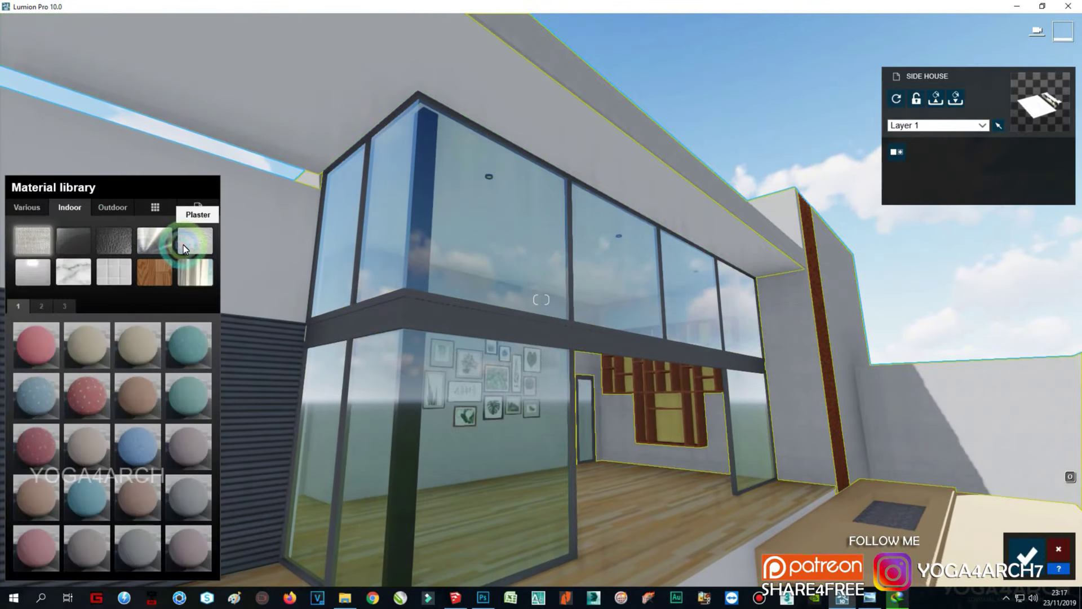
left_click(195, 241)
left_click(91, 450)
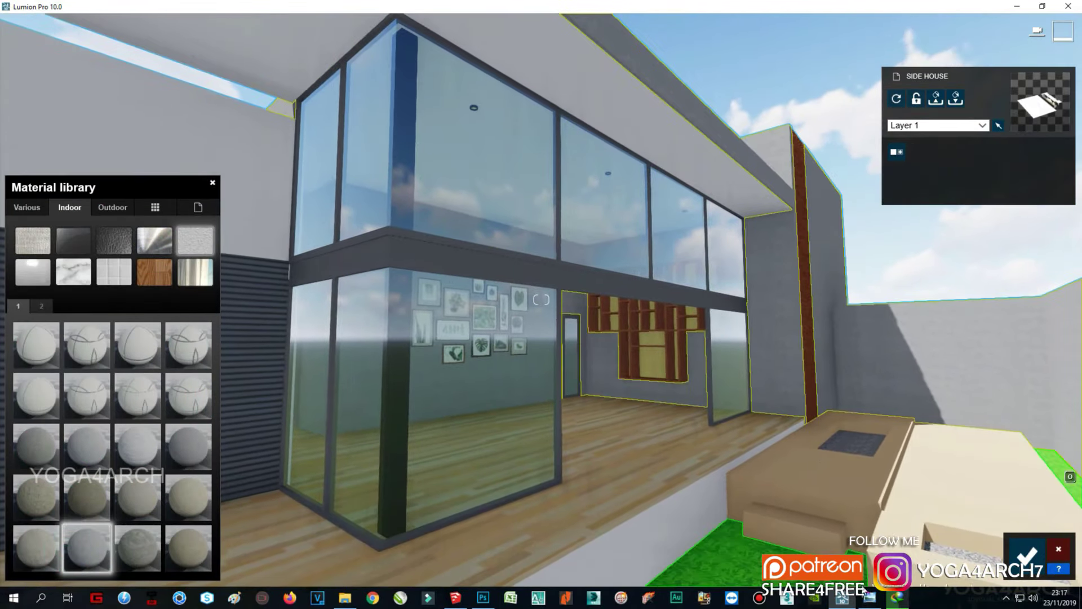
Step: Give the tall wall strip a Standard material with reduced gloss and reflectivity
left_click(870, 597)
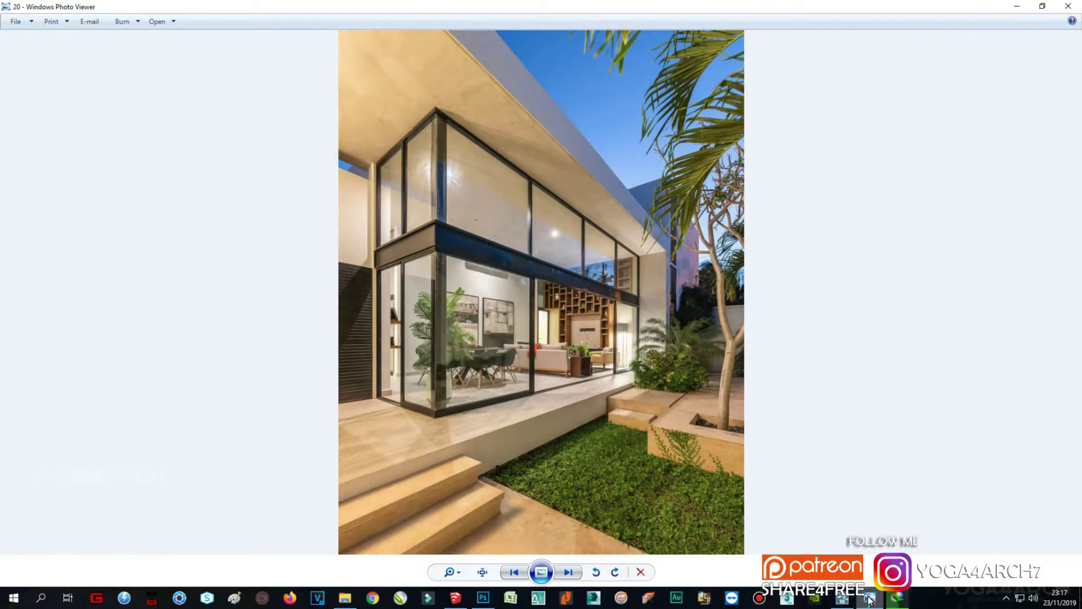
left_click(870, 599)
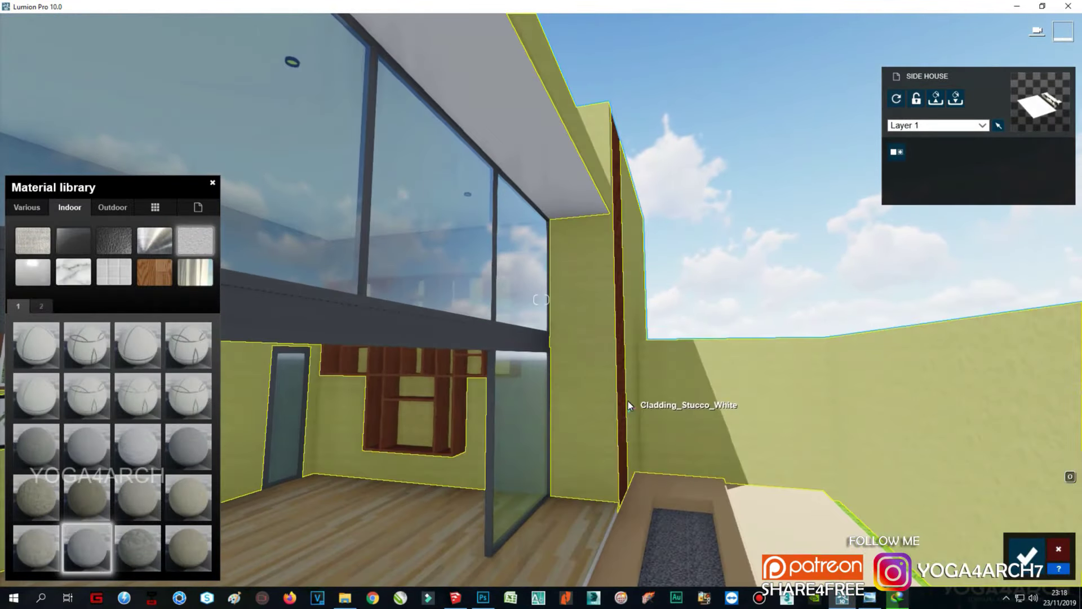
left_click(26, 207)
left_click(68, 348)
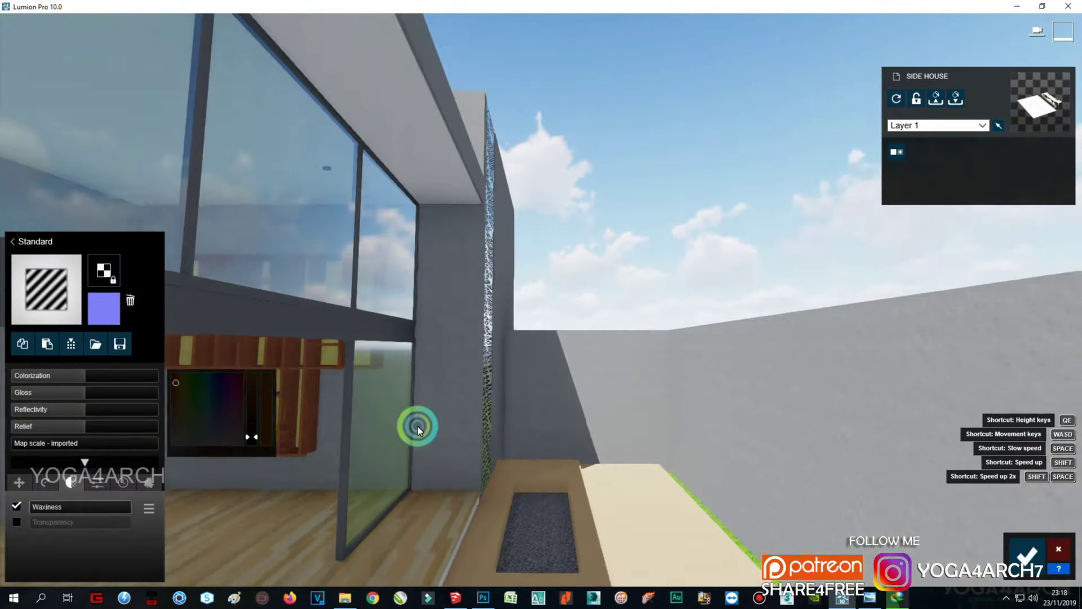
right_click_drag(415, 425, 298, 394)
left_click_drag(85, 393, 57, 410)
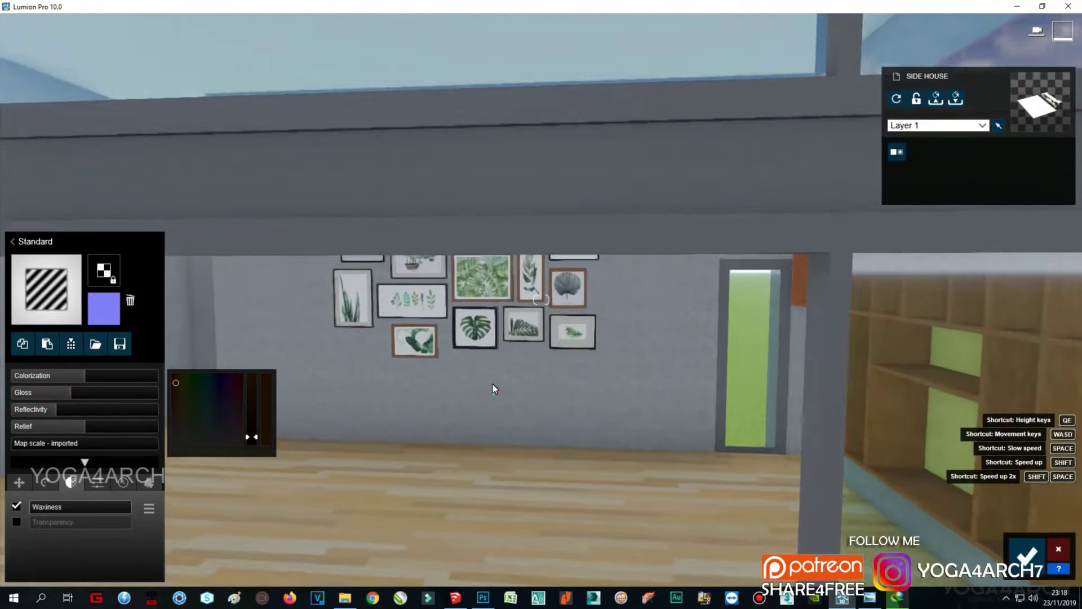
Step: Make the shelves black with reflectivity 0.4
right_click_drag(218, 396, 557, 382)
left_click(557, 382)
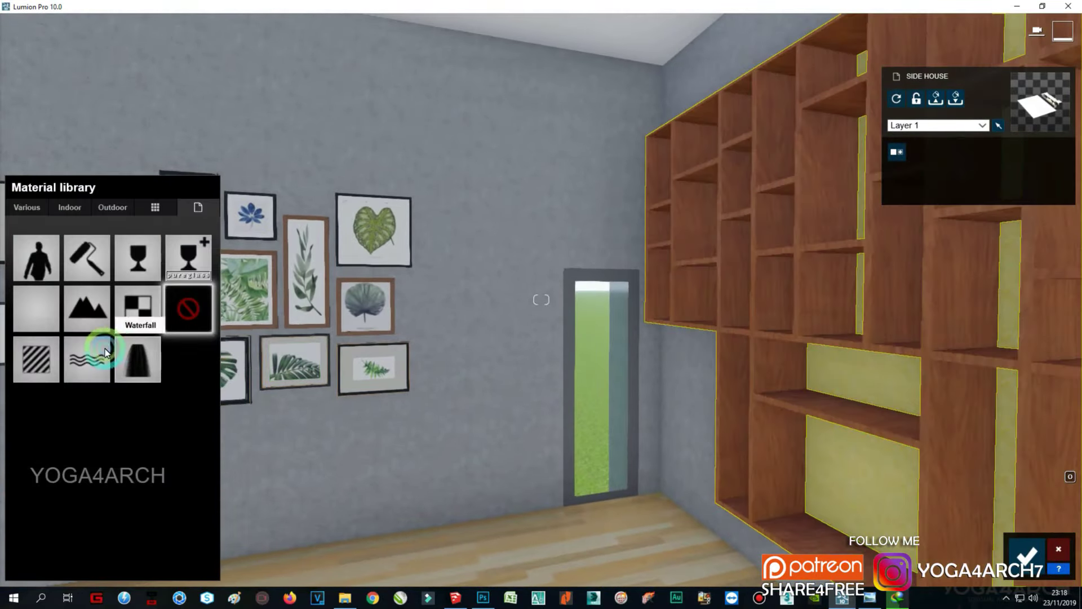
left_click(79, 375)
left_click_drag(226, 406, 145, 447)
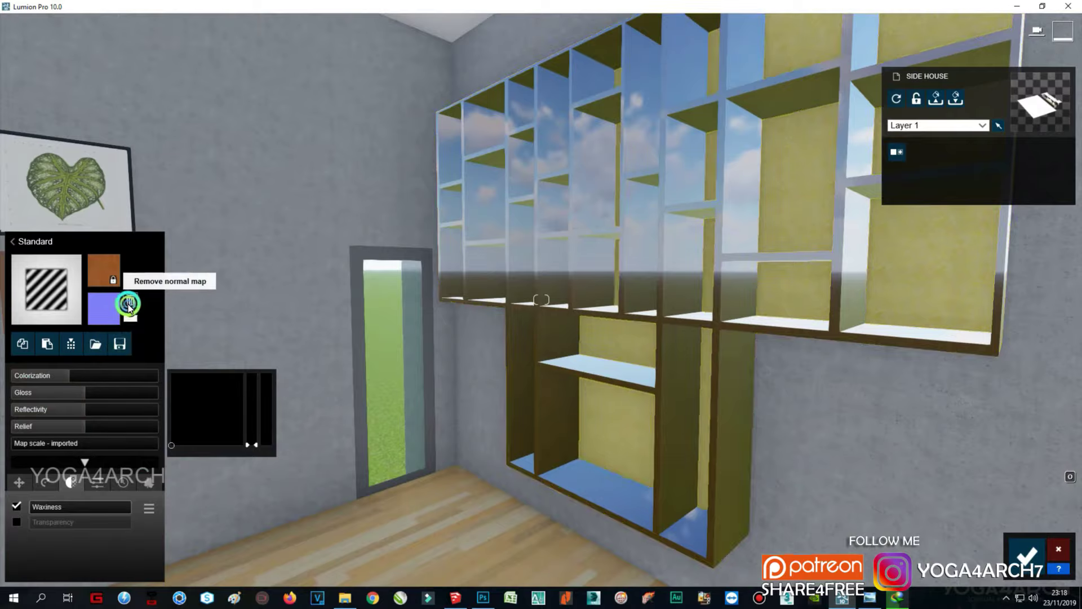
left_click_drag(48, 410, 41, 412)
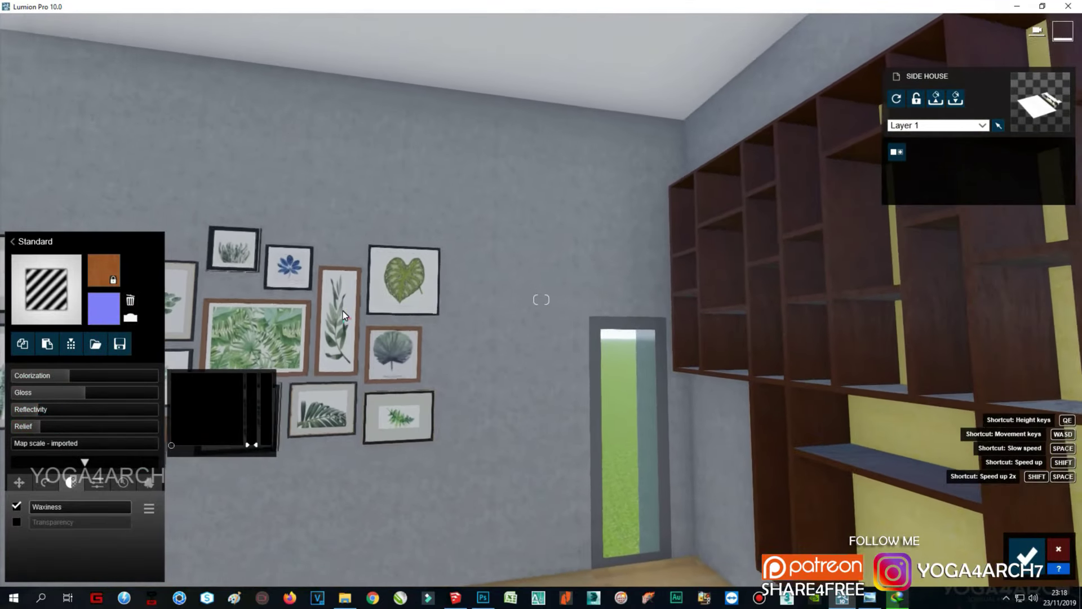
left_click(858, 597)
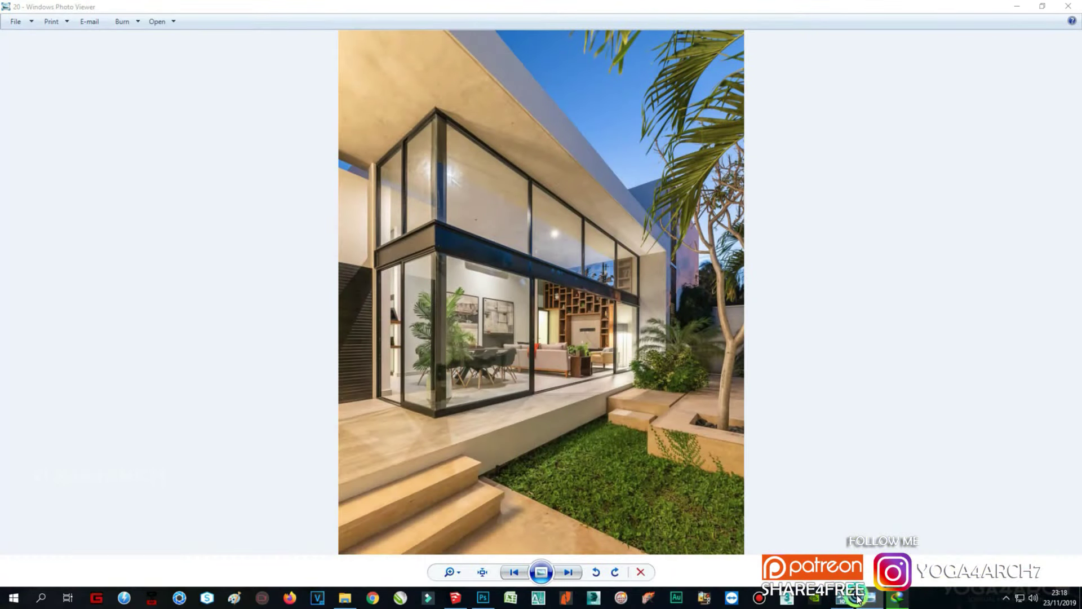
left_click(857, 597)
Step: Apply Indoor Plaster 004 to the interior wall and adjust its map scale
left_click(503, 441)
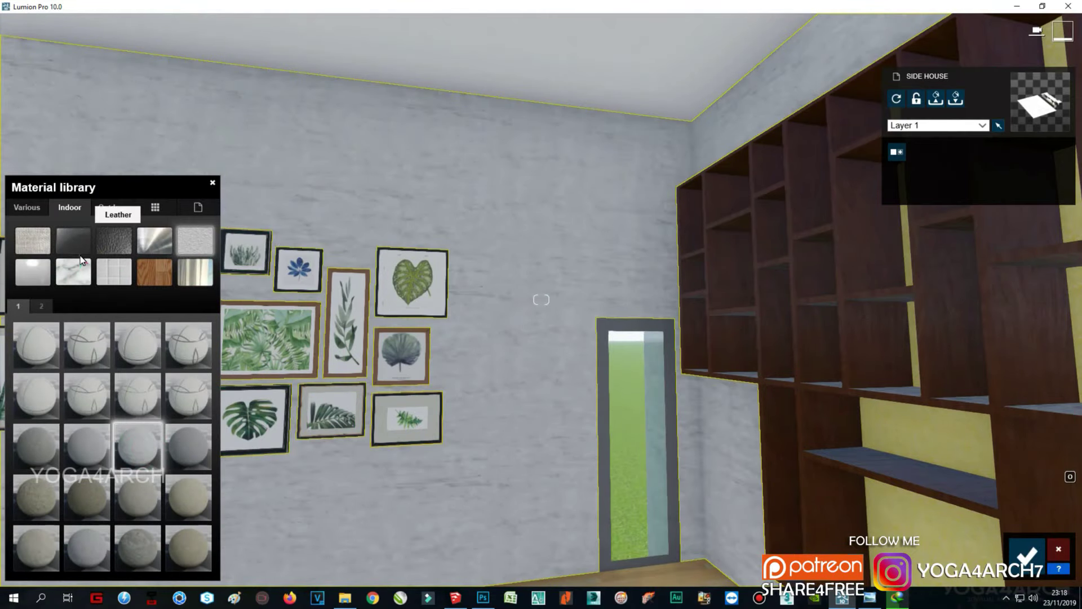
left_click(40, 305)
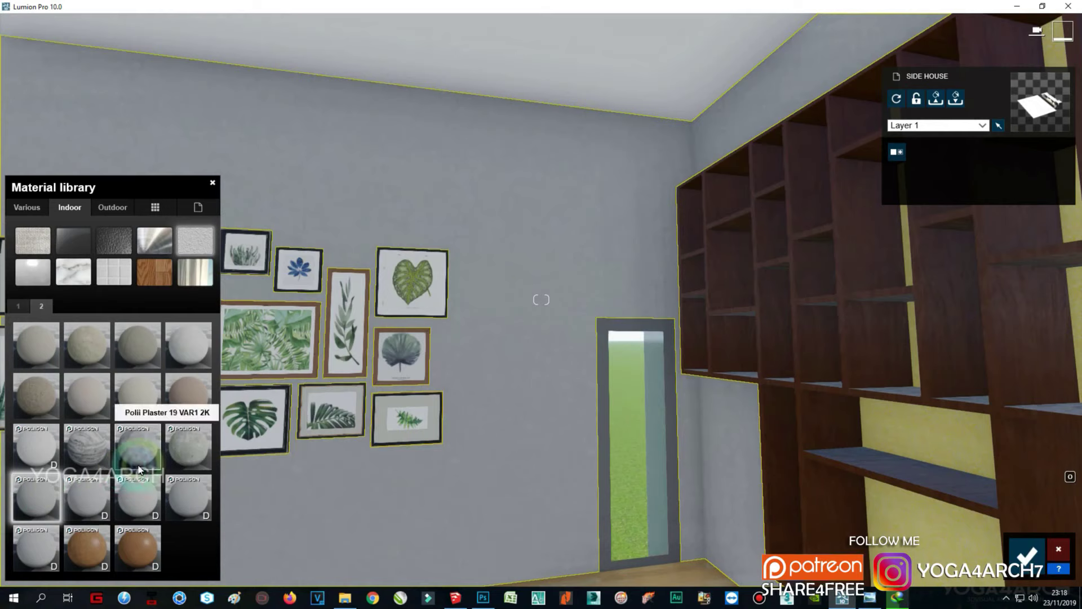
left_click(183, 497)
left_click(13, 308)
left_click(130, 457)
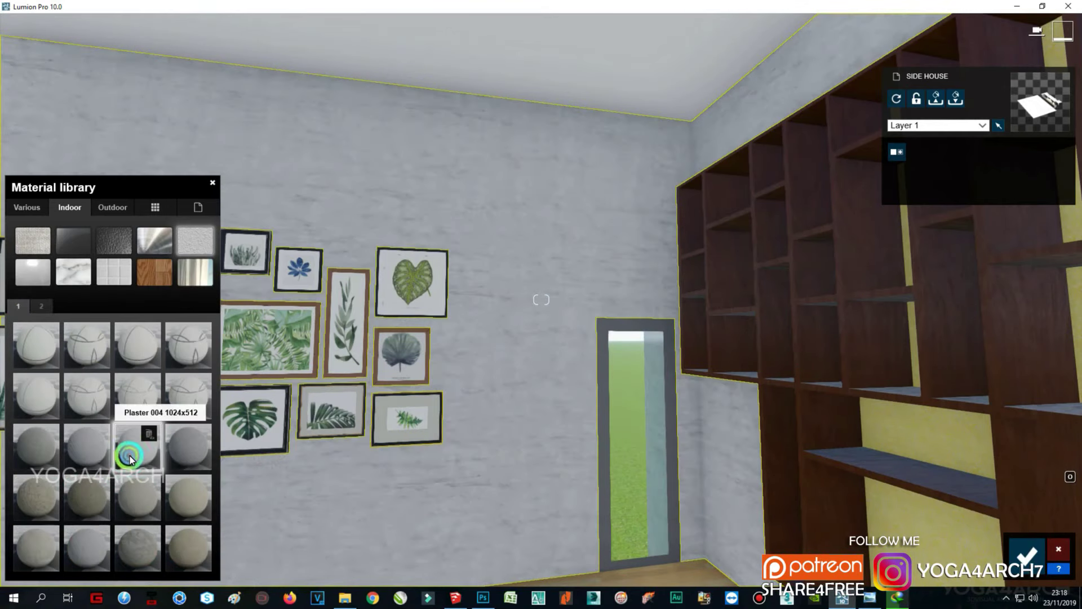
left_click_drag(62, 442, 63, 442)
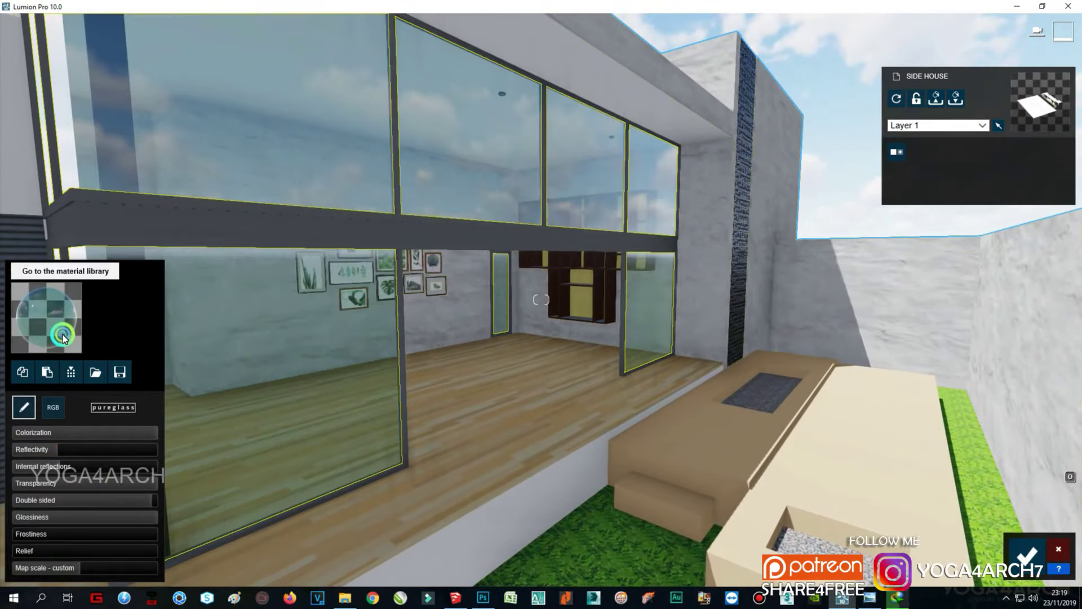
Step: Cover the lawn with tall wild grass from Various > Grass
left_click(56, 315)
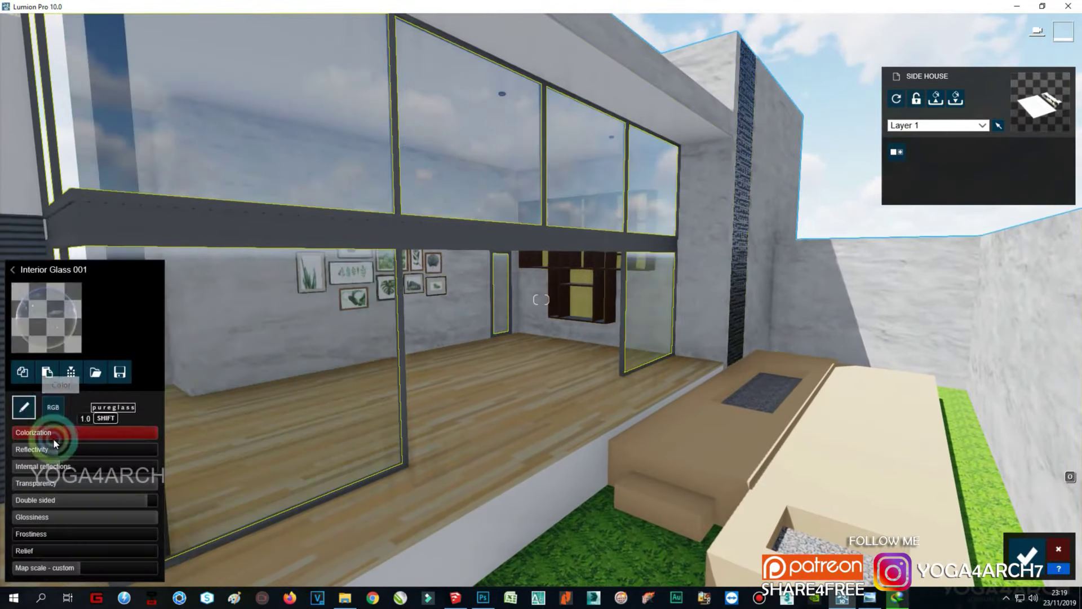
left_click(409, 459)
left_click(69, 207)
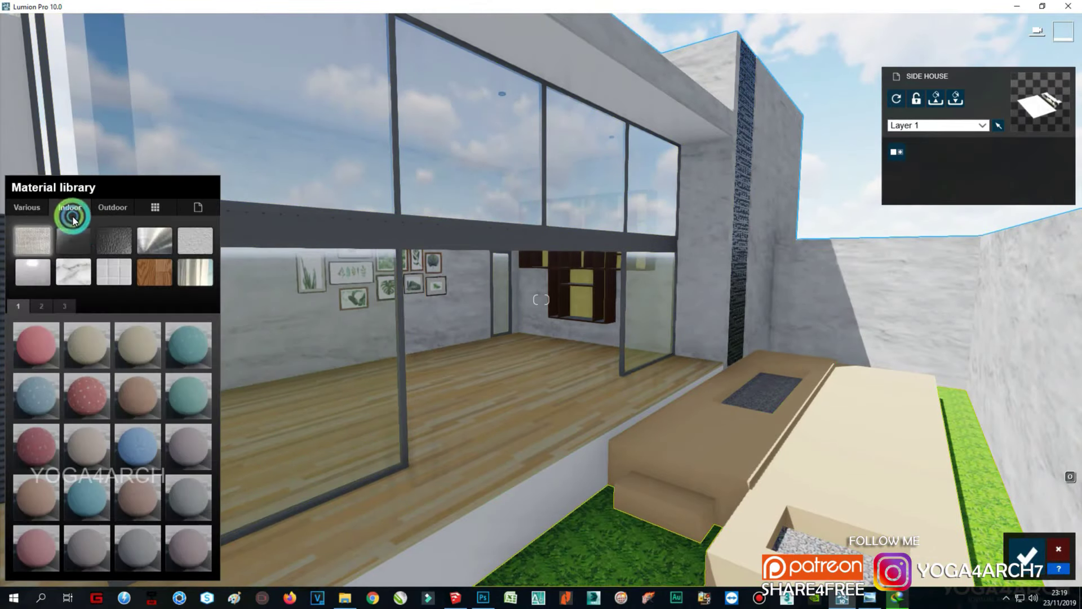
left_click(73, 241)
left_click(186, 384)
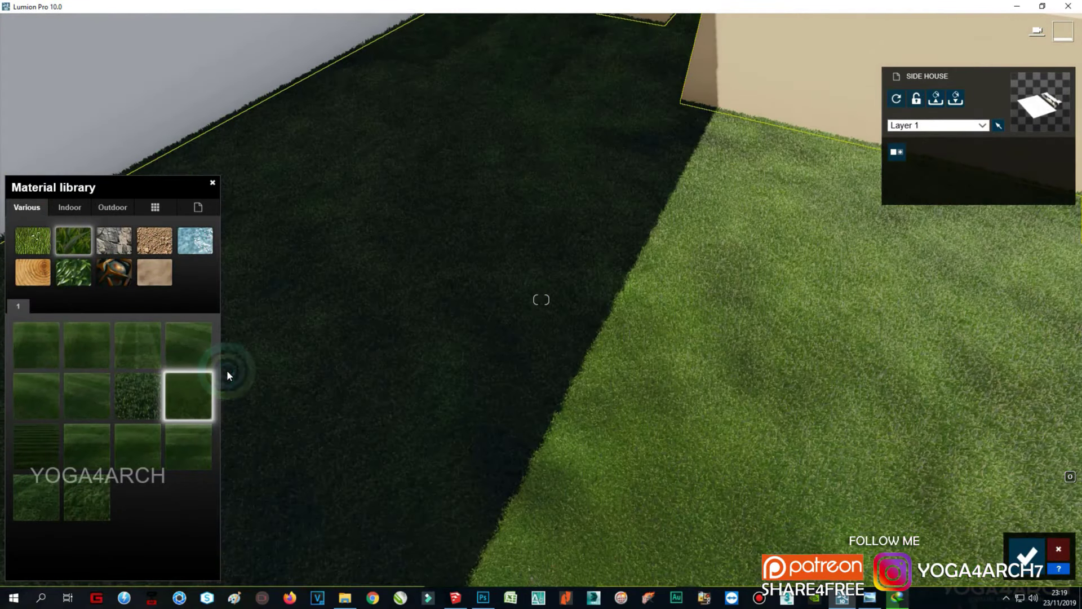
left_click(143, 403)
left_click(84, 498)
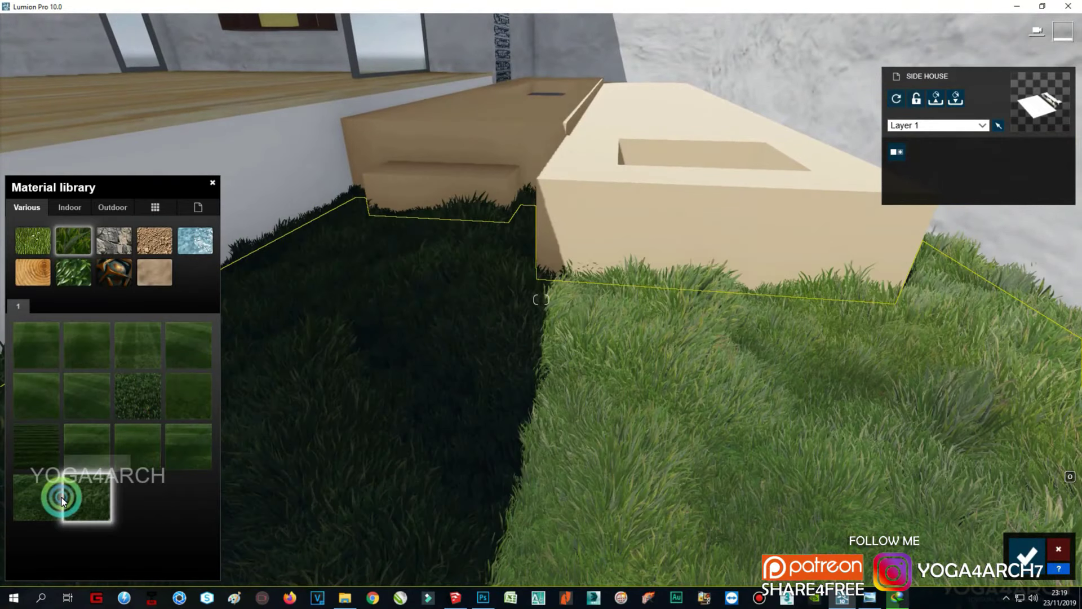
left_click(43, 499)
left_click(88, 502)
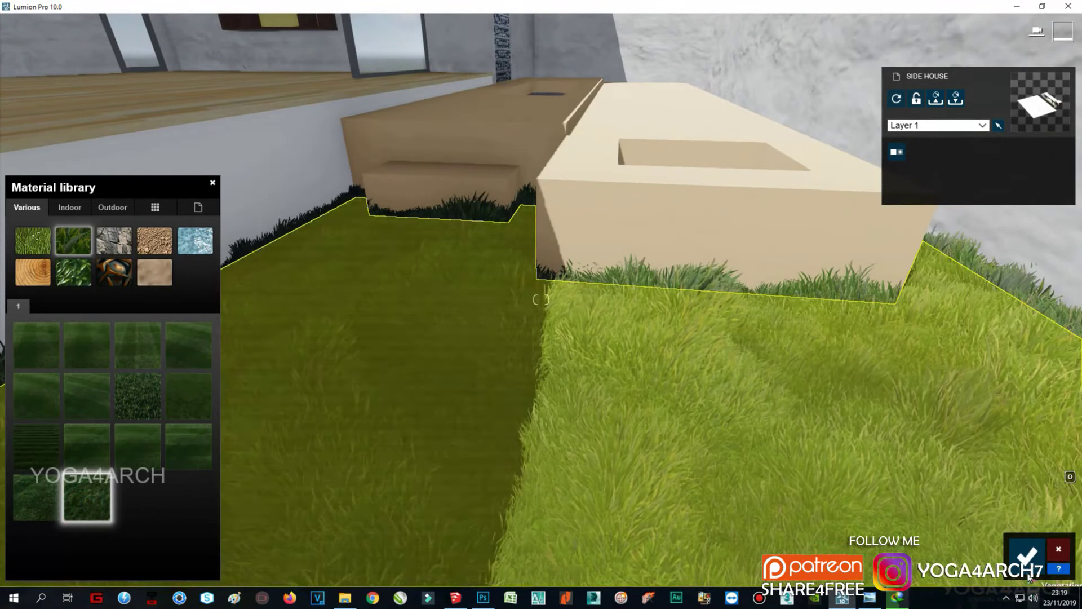
left_click(1027, 555)
Step: Clad the planter boxes in a Poliigon marble from the Indoor stone materials
left_click(698, 231)
left_click(93, 272)
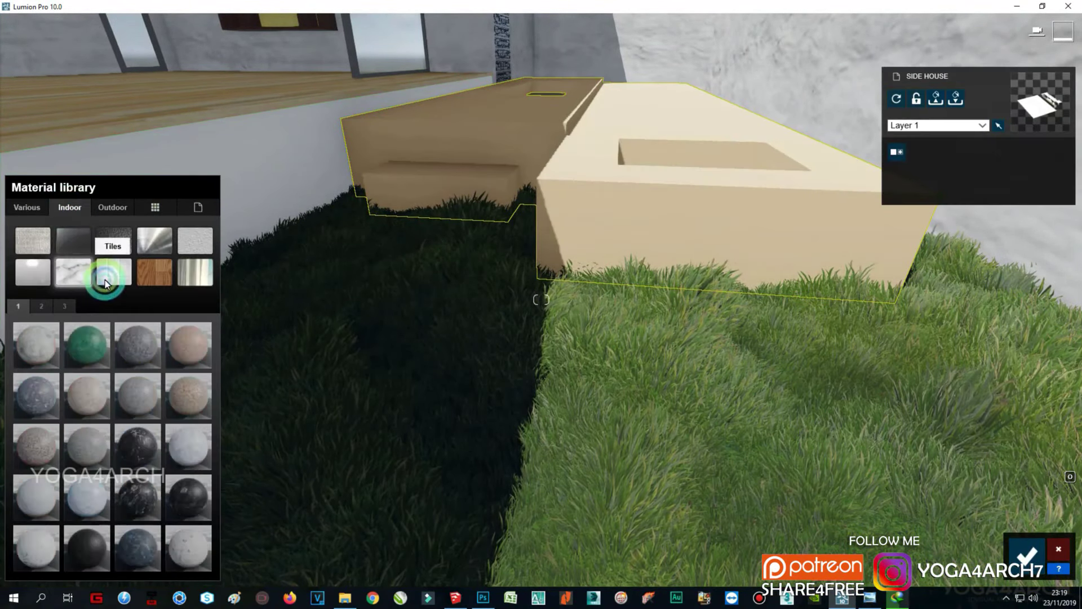
left_click(99, 395)
left_click(184, 406)
left_click(427, 382)
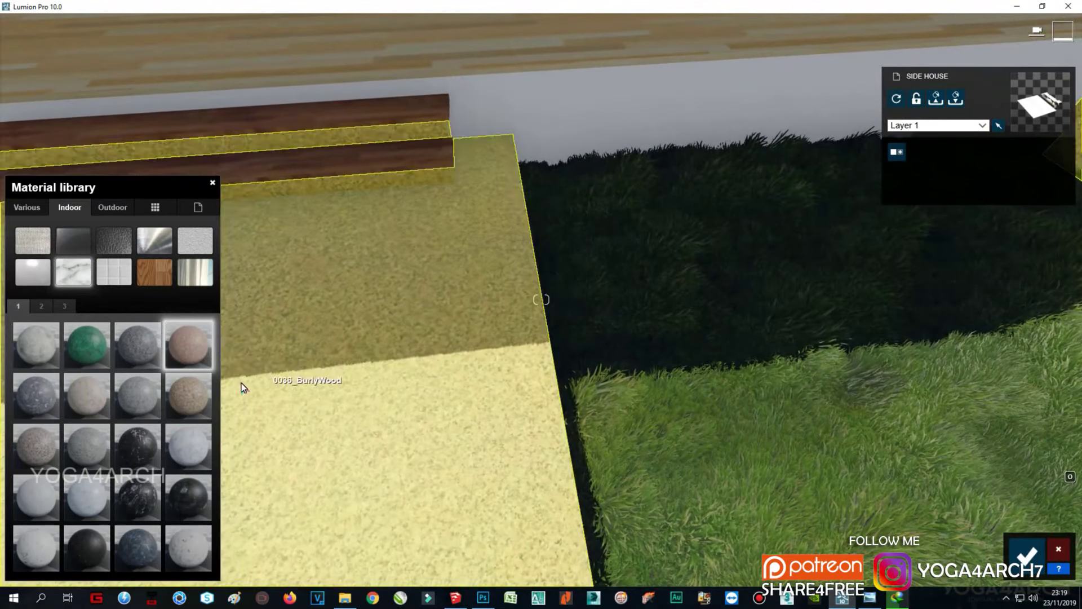
left_click(99, 400)
left_click(41, 306)
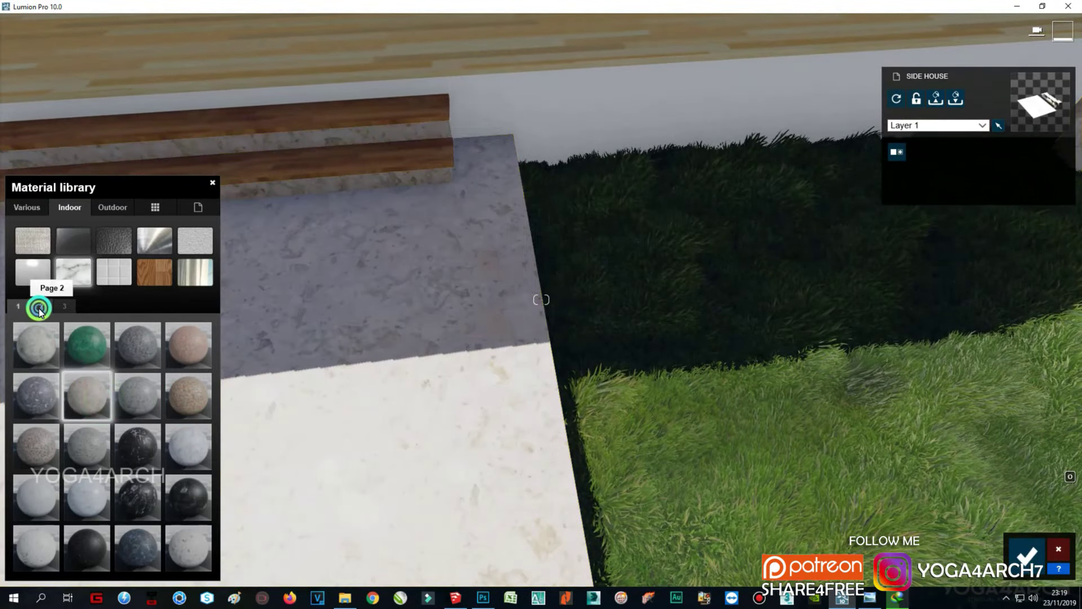
left_click(35, 496)
right_click_drag(617, 382, 617, 384)
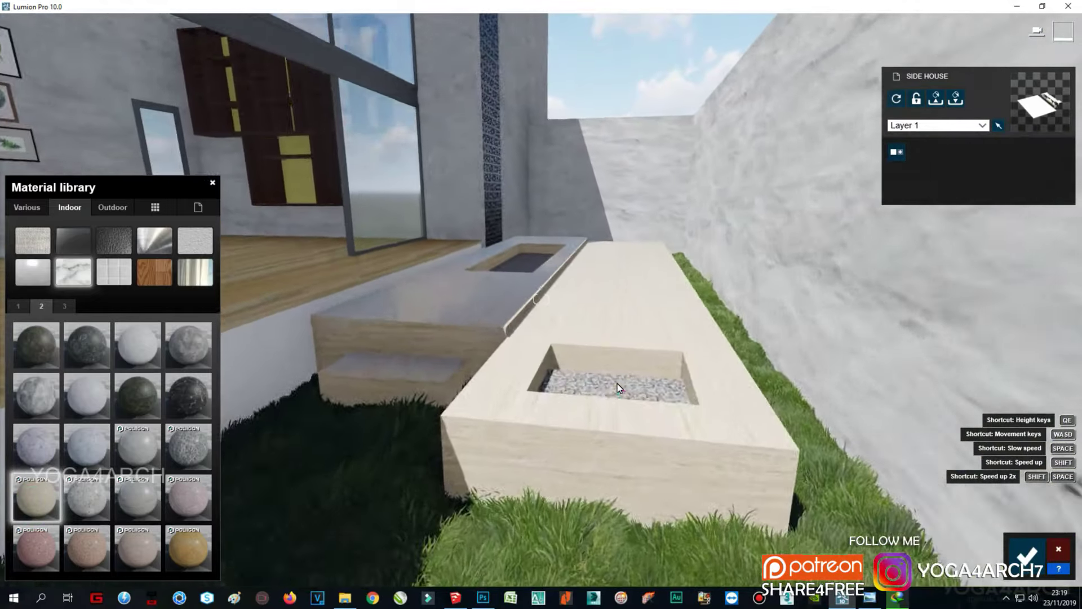
scroll(617, 384, "up", 5)
scroll(598, 385, "down", 5)
left_click(866, 598)
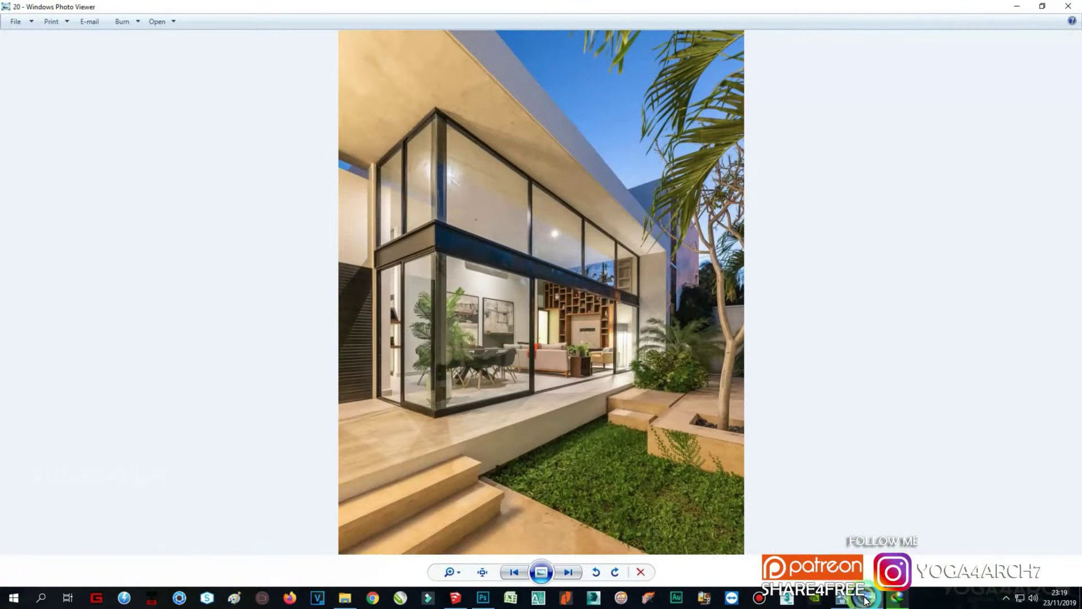
left_click(866, 601)
Step: Apply a polished marble from the third page of Indoor stones to the deck
left_click(321, 358)
left_click(70, 207)
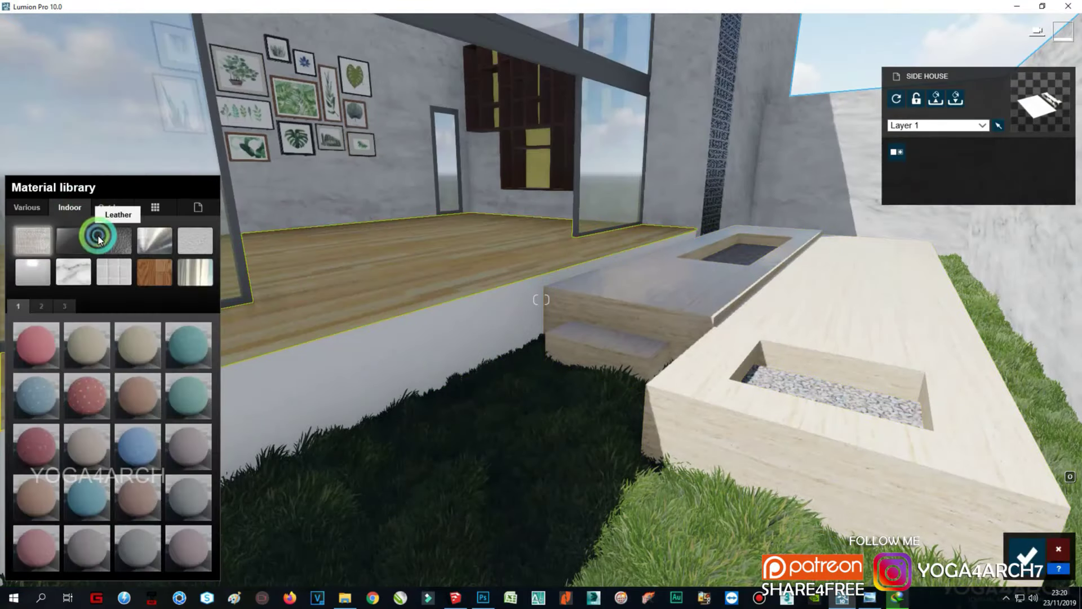
left_click(73, 272)
left_click(61, 309)
left_click(188, 345)
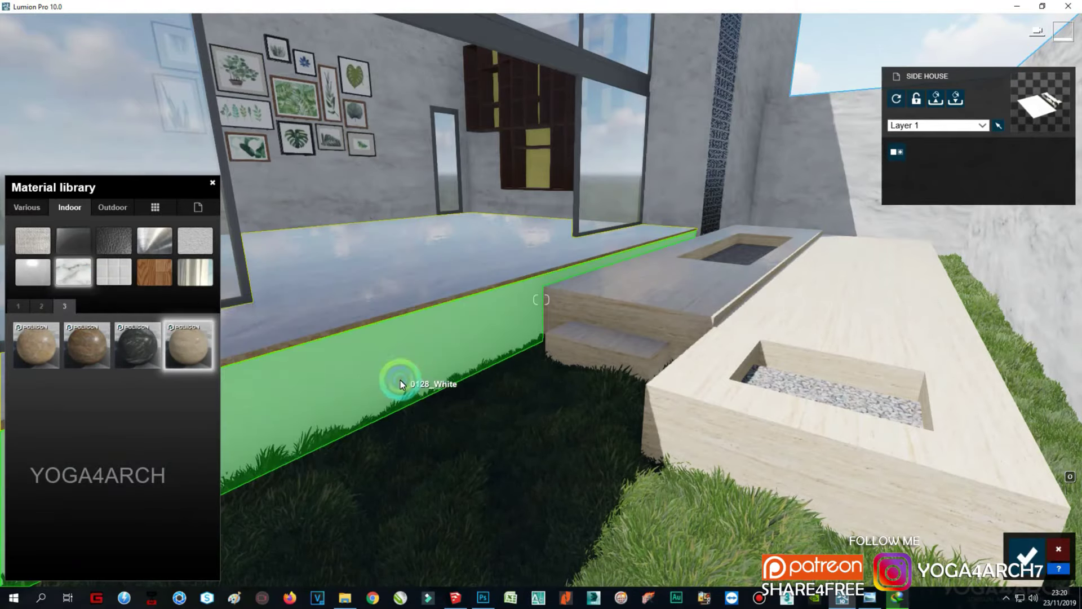
mouse_move(401, 380)
right_mouse_down()
mouse_move(462, 403)
mouse_move(414, 384)
right_mouse_up()
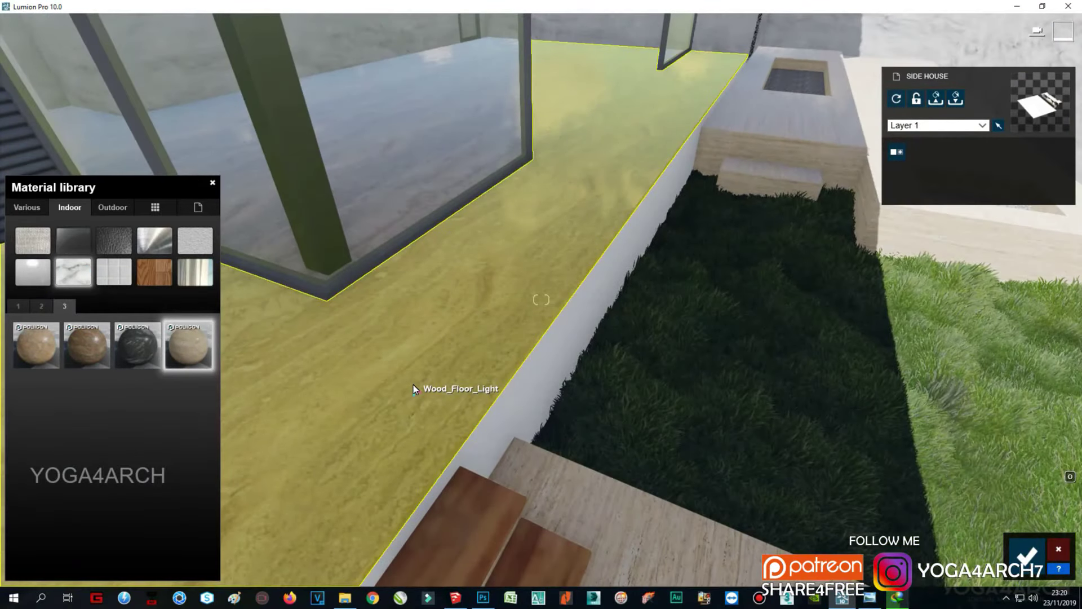
scroll(581, 418, "up", 2)
left_click(870, 599)
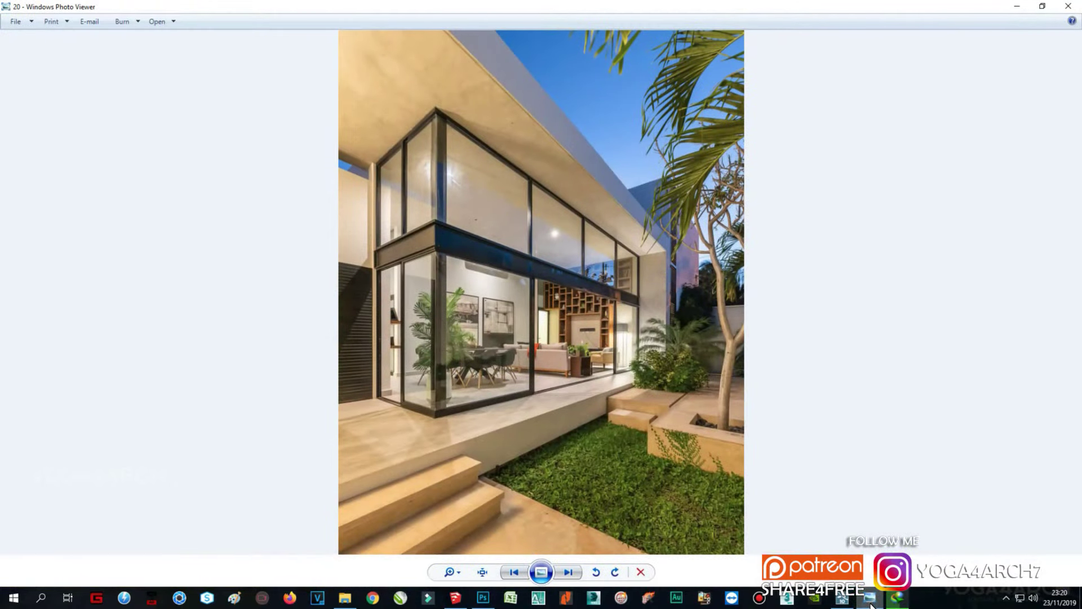
left_click(871, 601)
Step: Give the side wall a near-black Standard material with a striped ribbed relief map
left_click(73, 375)
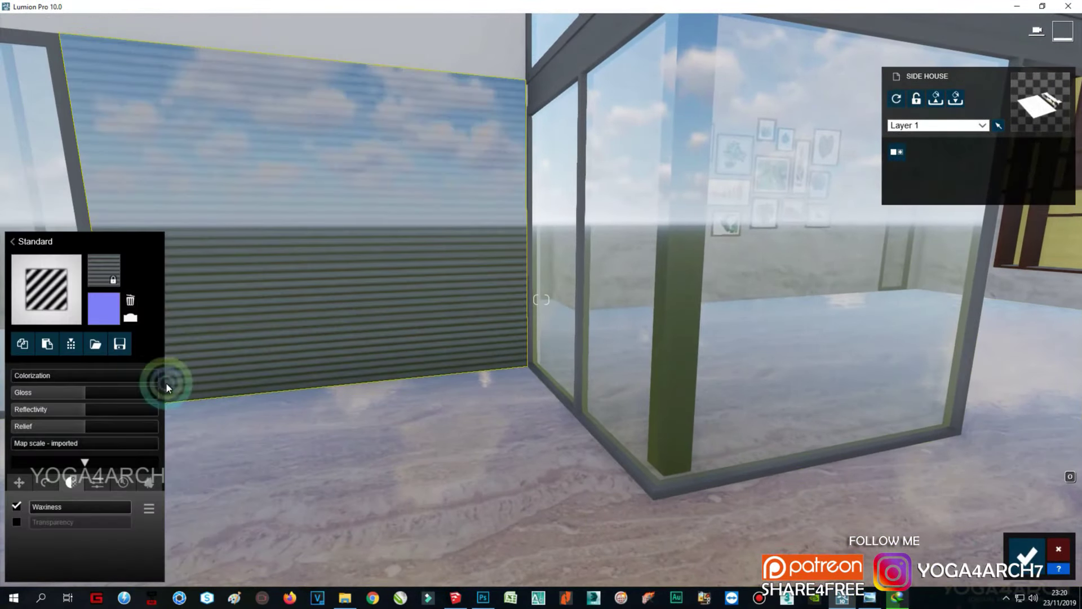
left_click(127, 307)
left_click(52, 412)
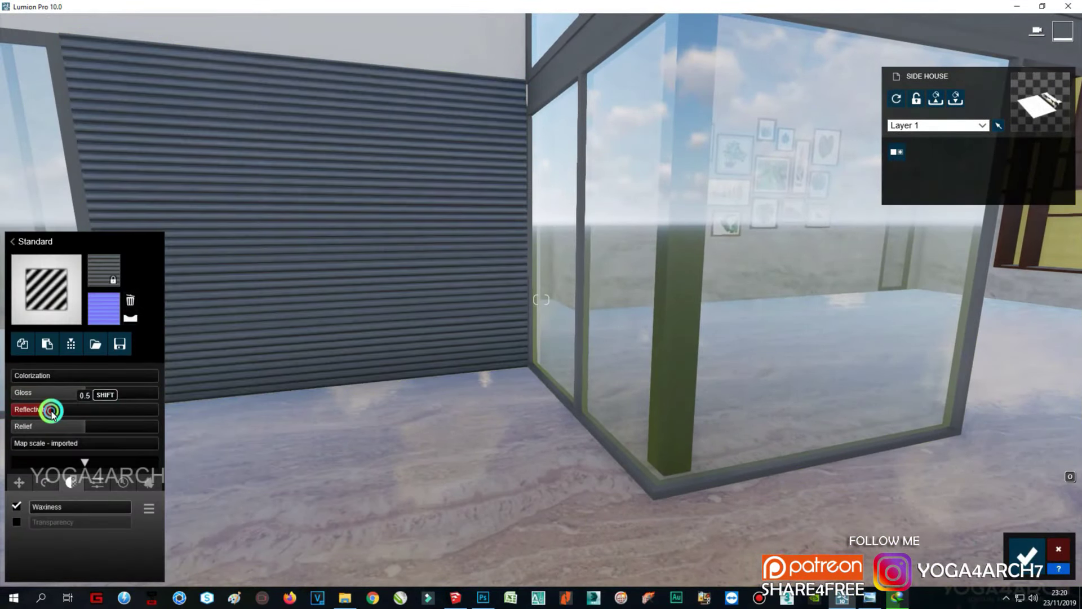
left_click(44, 375)
left_click(244, 435)
Step: Lower the glass panels' gloss and return to photo 1's preview
left_click(731, 435)
left_click(43, 363)
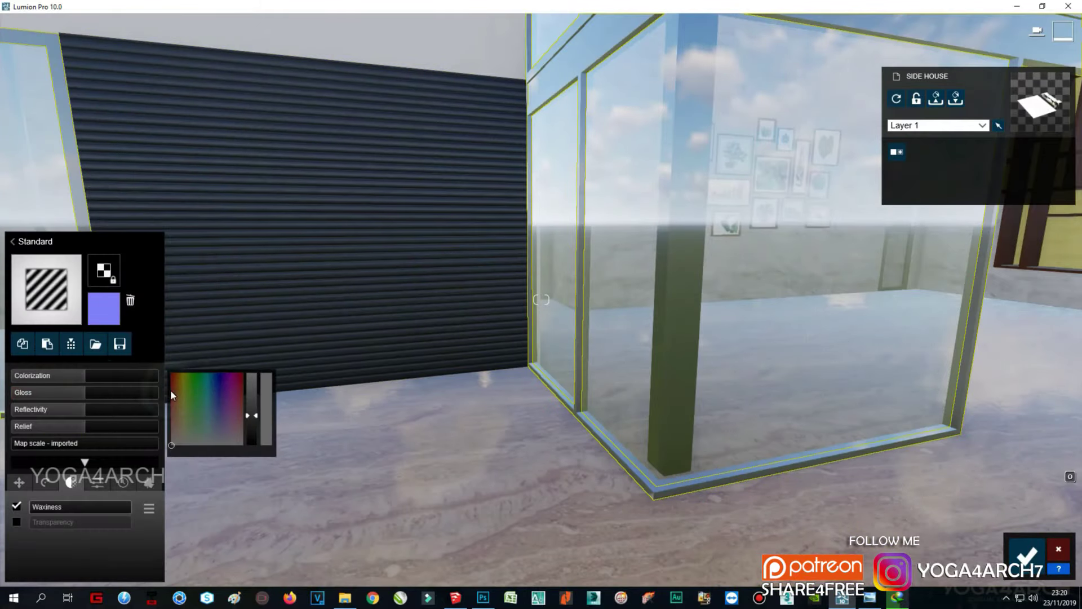
left_click_drag(85, 393, 71, 393)
left_click(241, 443)
right_click_drag(293, 428, 401, 461)
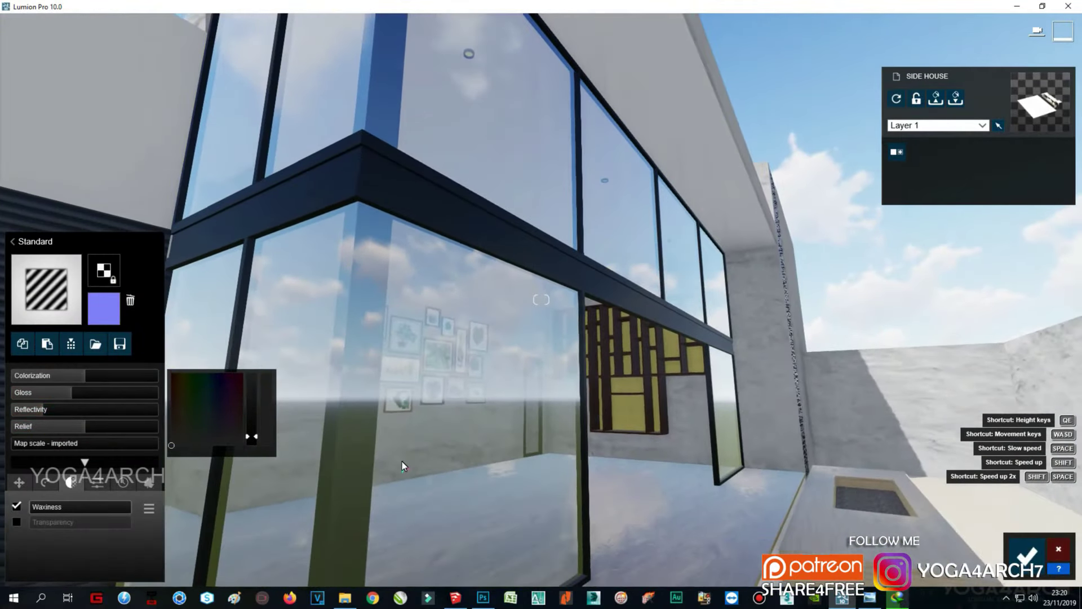
left_click(1027, 555)
left_click(1059, 504)
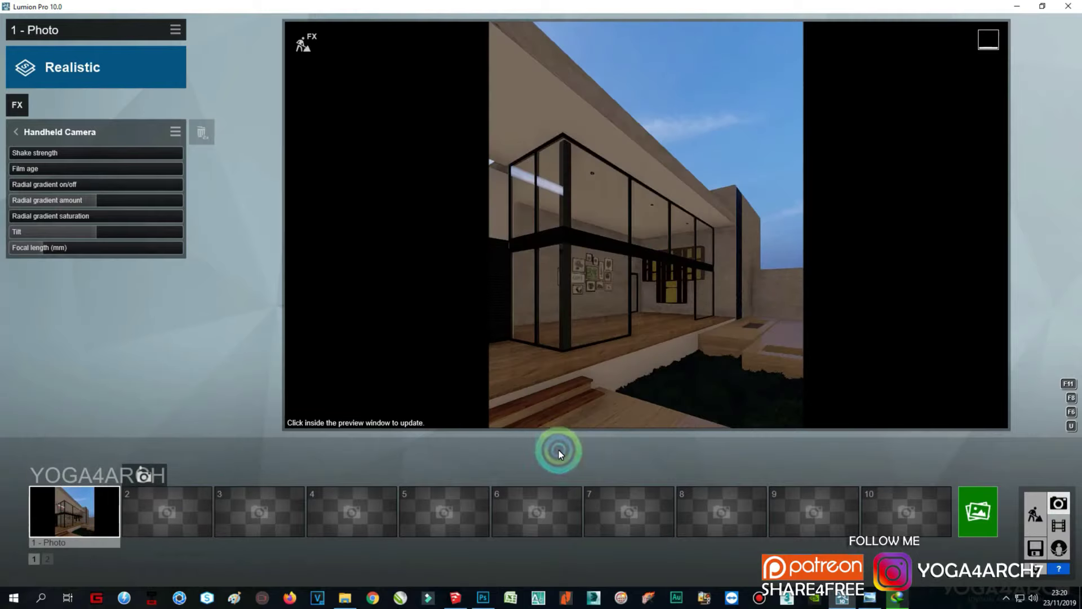
Step: Add a Sun effect to photo 1 and lower the sun height to about 43°
left_click(740, 121)
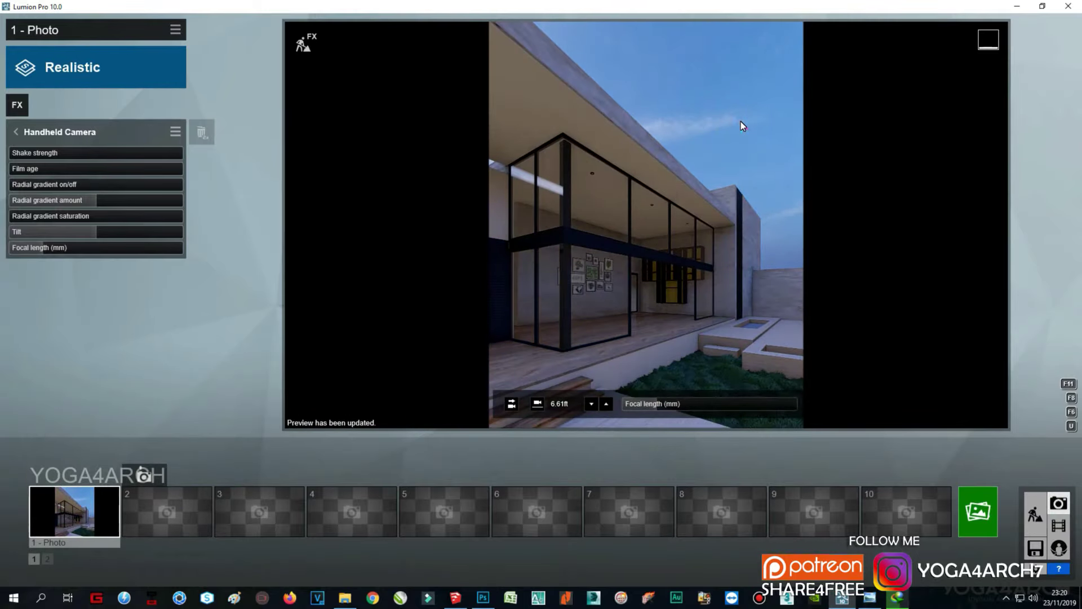
left_click(872, 601)
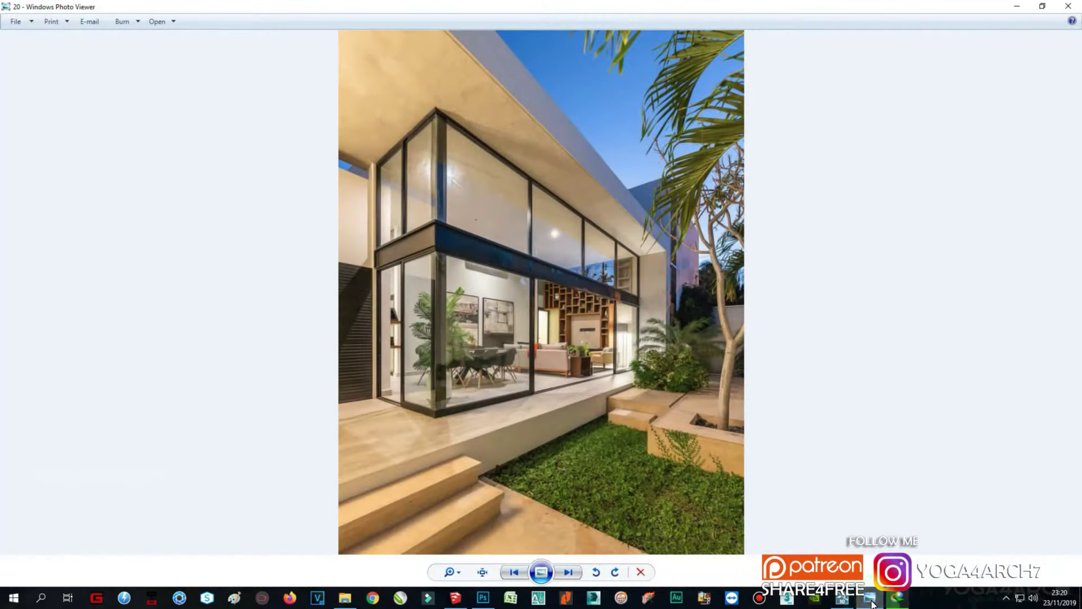
left_click(871, 602)
left_click(25, 111)
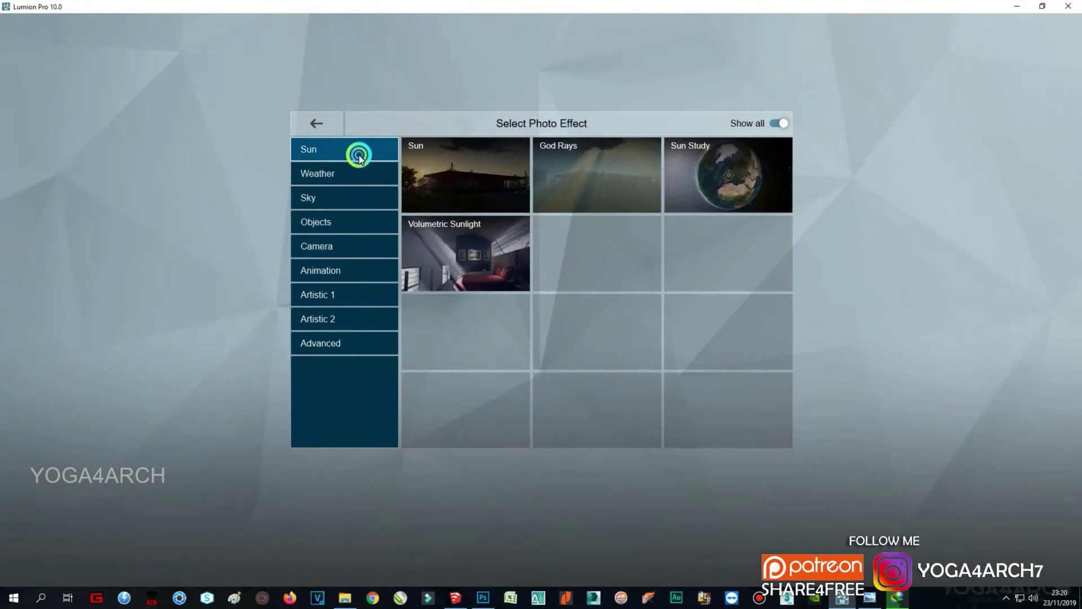
left_click(439, 169)
mouse_move(103, 157)
left_mouse_down()
mouse_move(84, 152)
mouse_move(88, 176)
left_mouse_up()
Step: Tune the sun brightness and turn the sun heading to about 16°
left_click(125, 171)
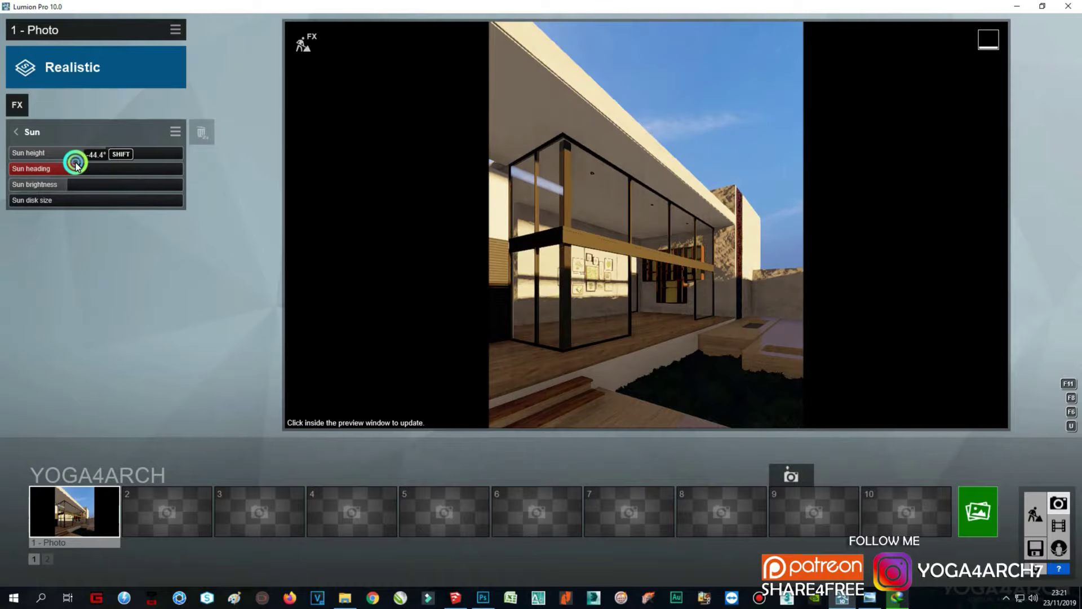
left_click(665, 208)
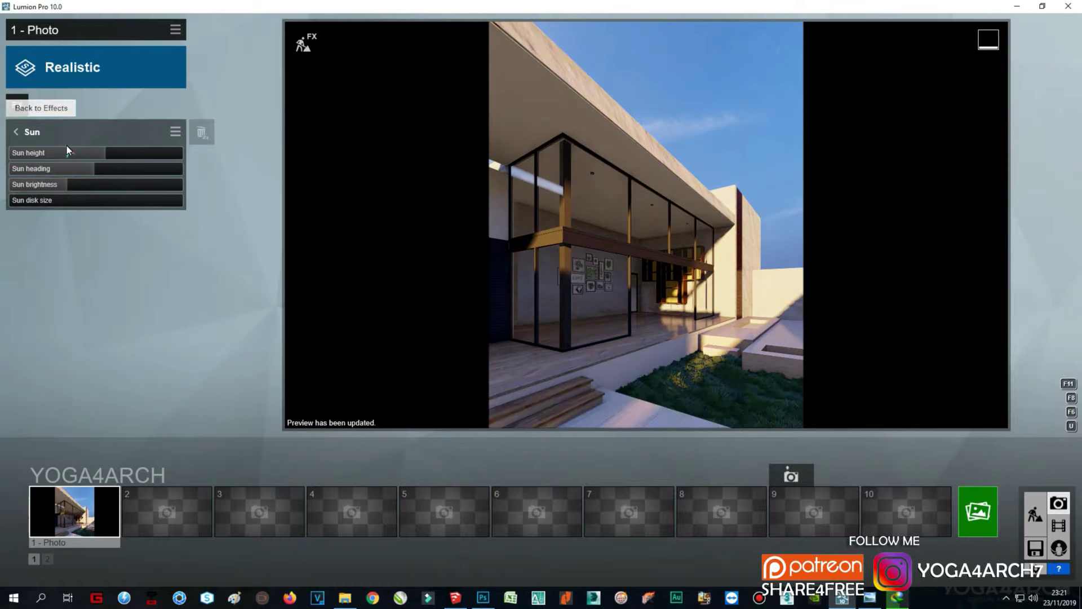
left_click_drag(105, 151, 102, 150)
left_click(340, 231)
left_click(125, 184, "shift")
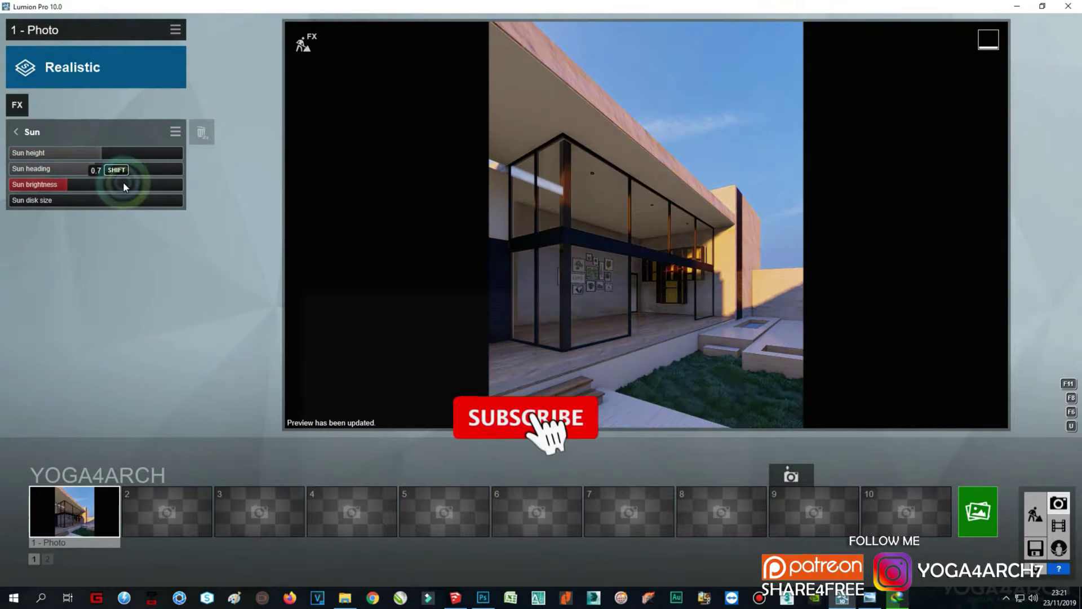
left_click_drag(73, 167, 108, 176)
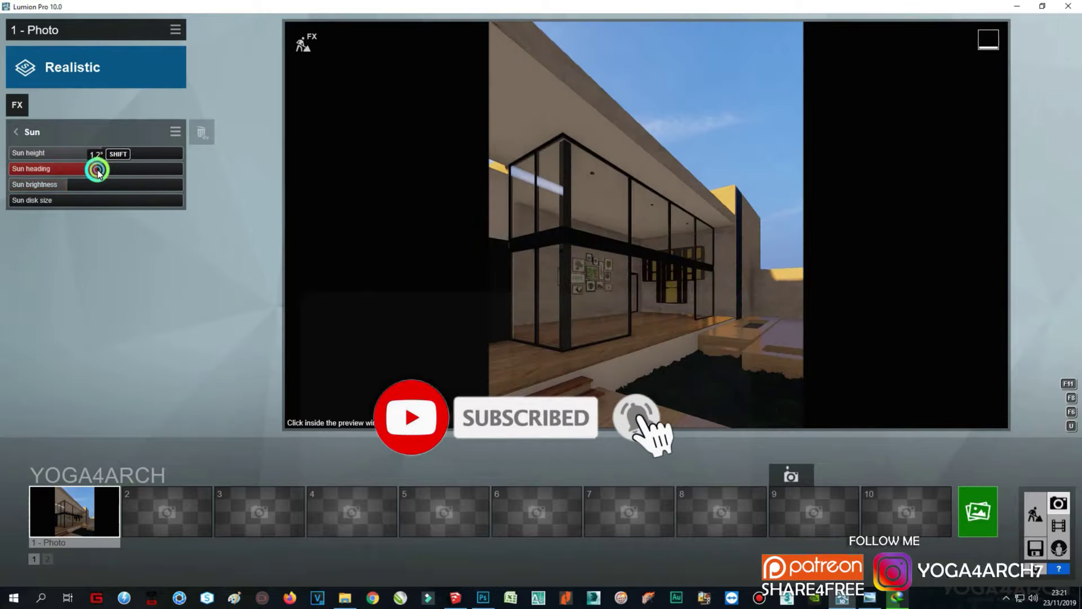
left_click(647, 397)
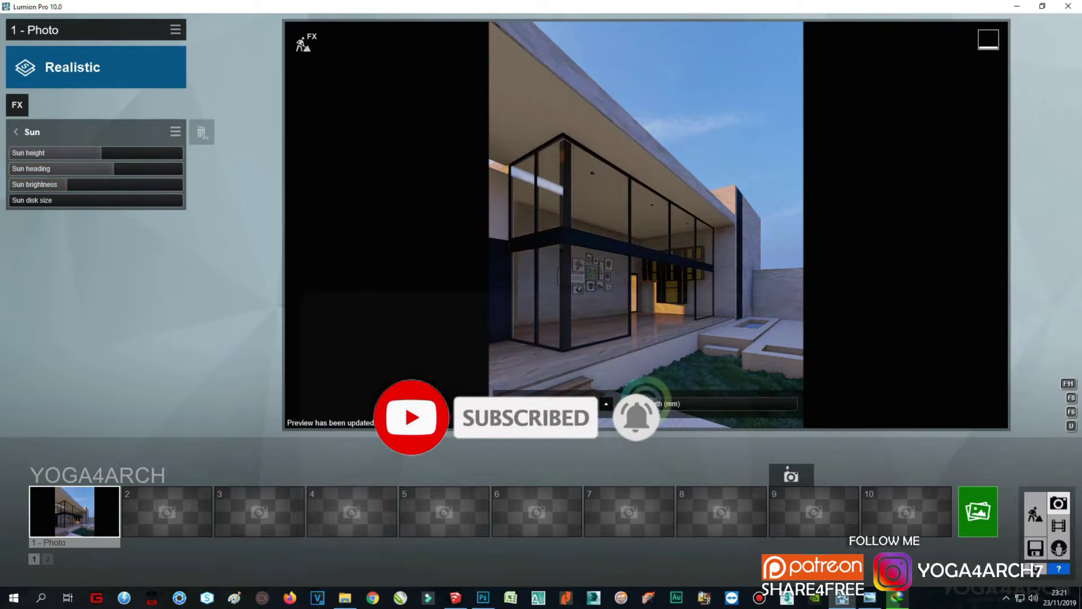
left_click(878, 600)
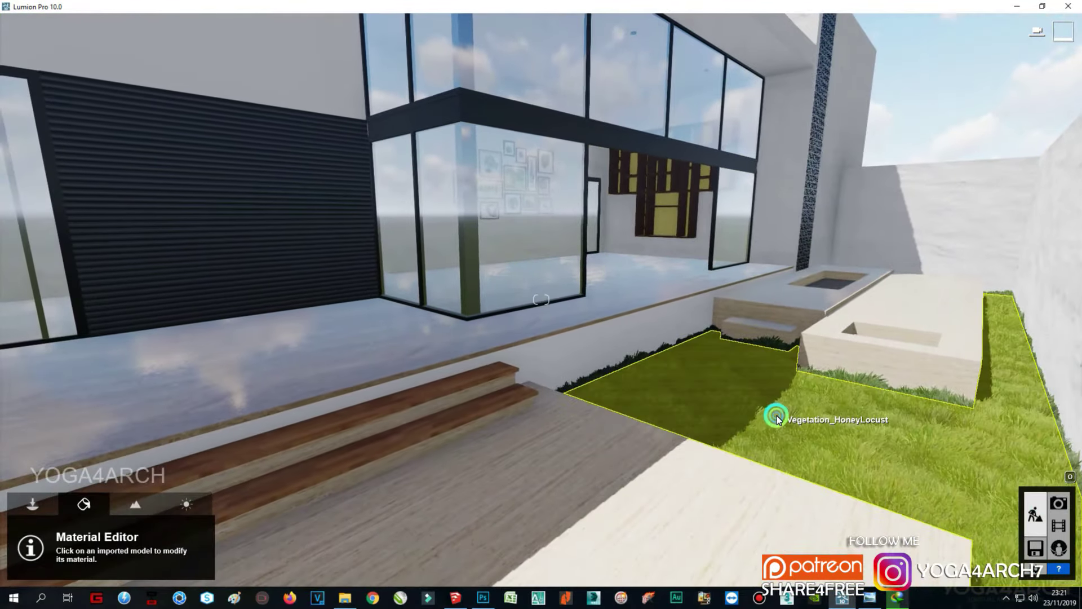
Step: Apply Clean Cut Grass to the garden lawn with grass length 0.2 and some bending force
left_click(778, 415)
left_click(160, 400)
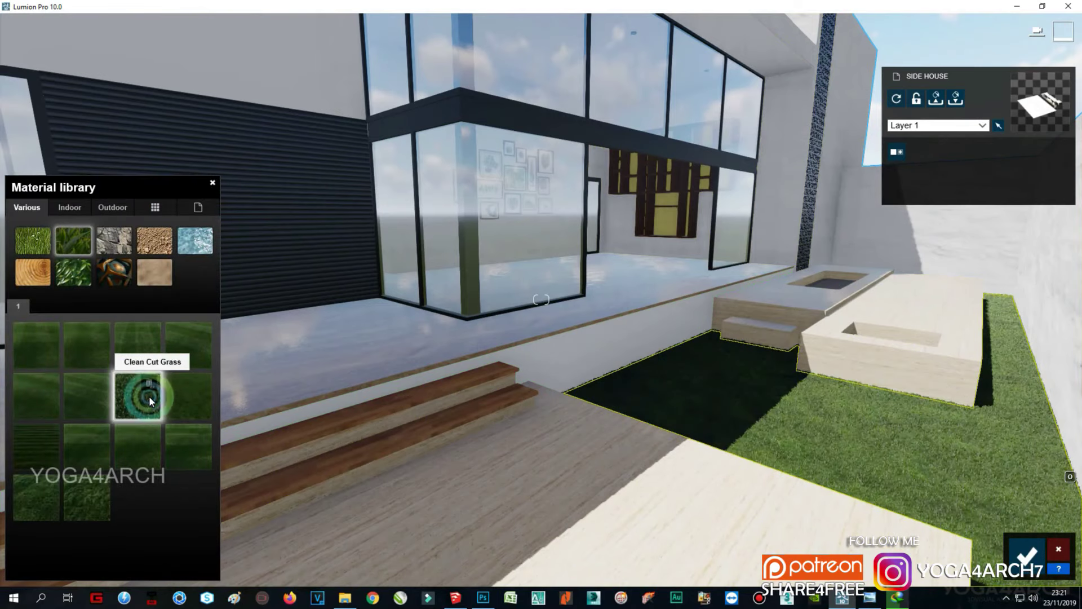
left_click(54, 462)
left_click_drag(41, 487, 47, 486)
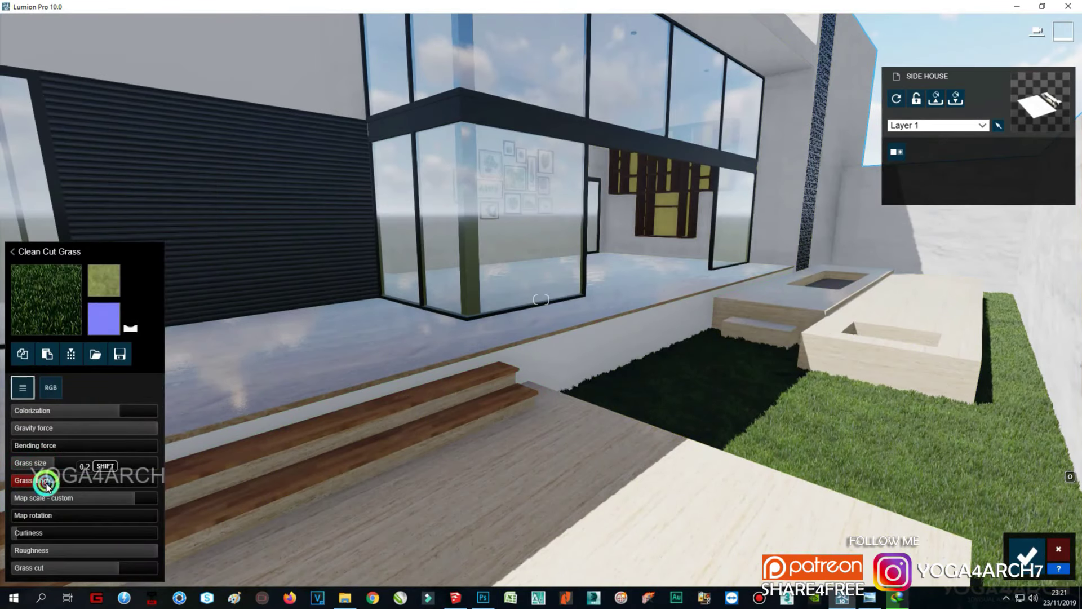
left_click(62, 445)
left_click(72, 525)
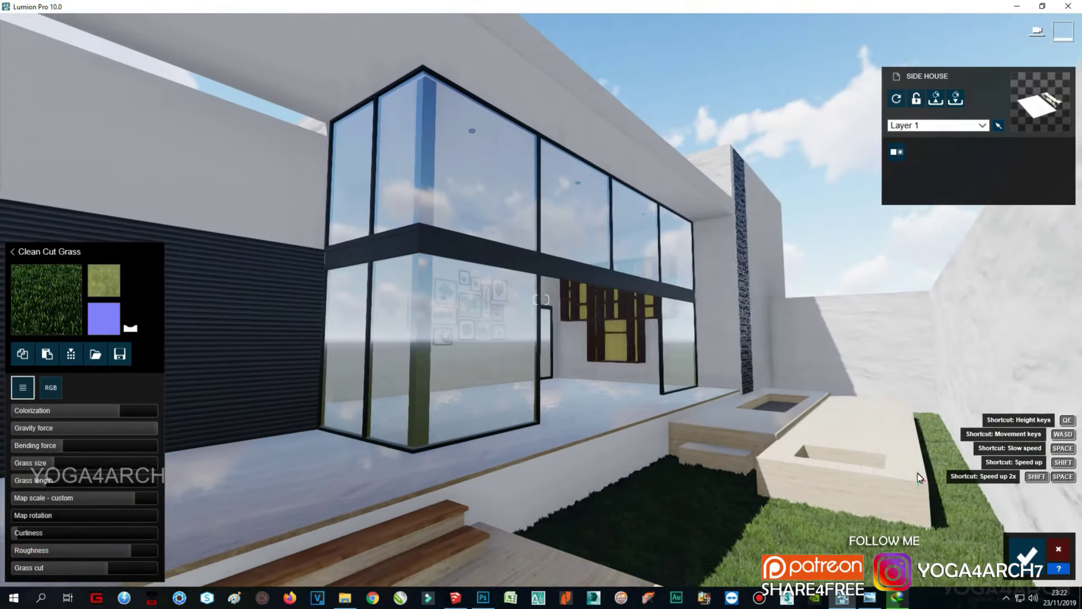
left_click(1027, 555)
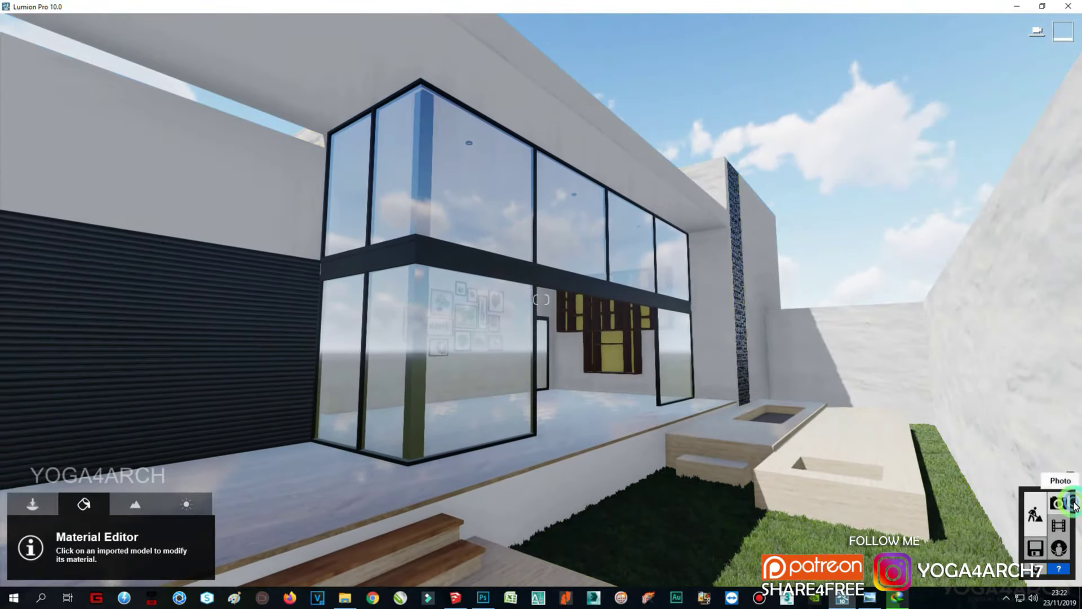
Step: Reframe photo 1's camera on the building and refresh the preview
left_click(1058, 503)
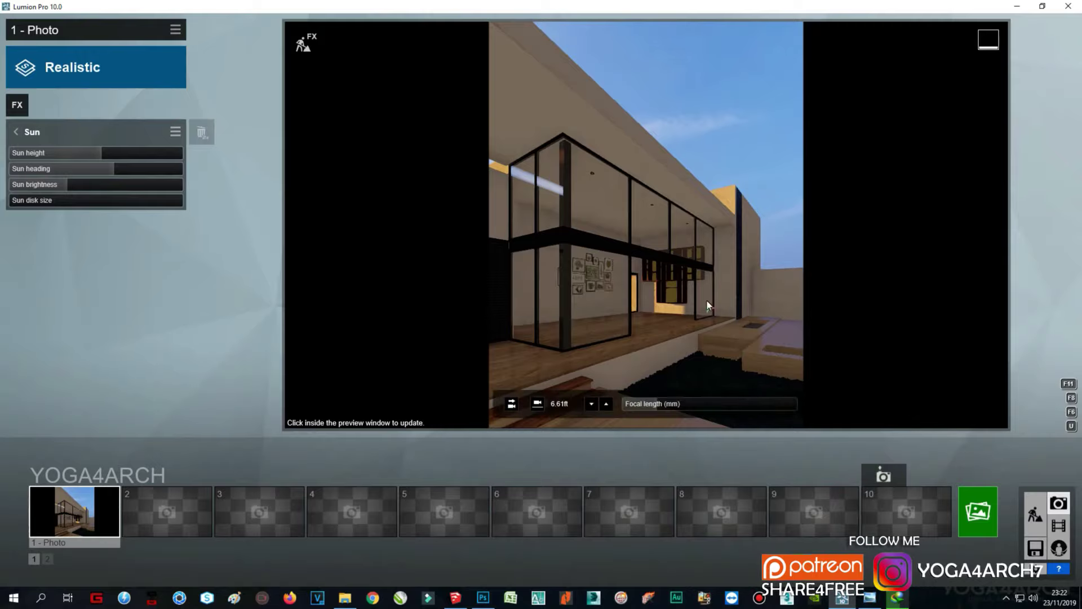
right_click_drag(706, 300, 715, 302)
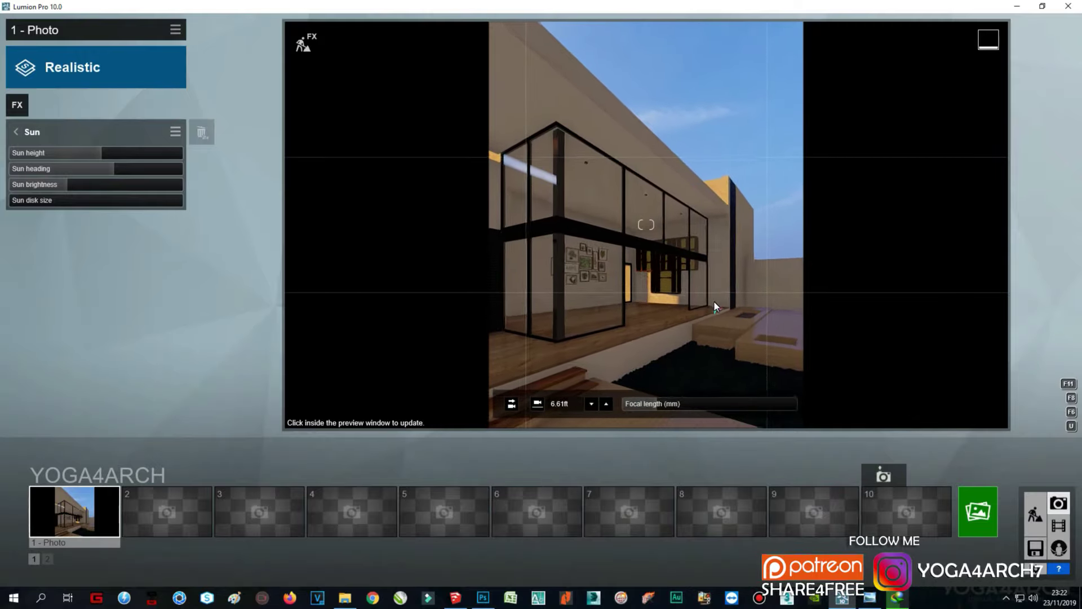
left_click(71, 400)
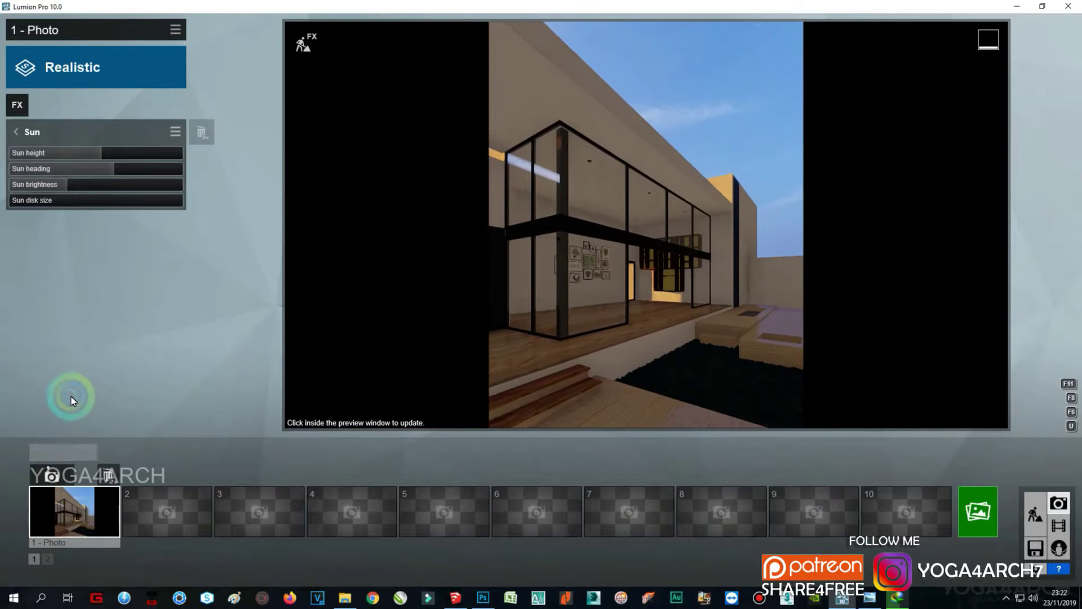
left_click(17, 127)
Step: Add a Real Skies evening sky, raise its brightness and rotate the heading to about 137°
left_click(78, 226)
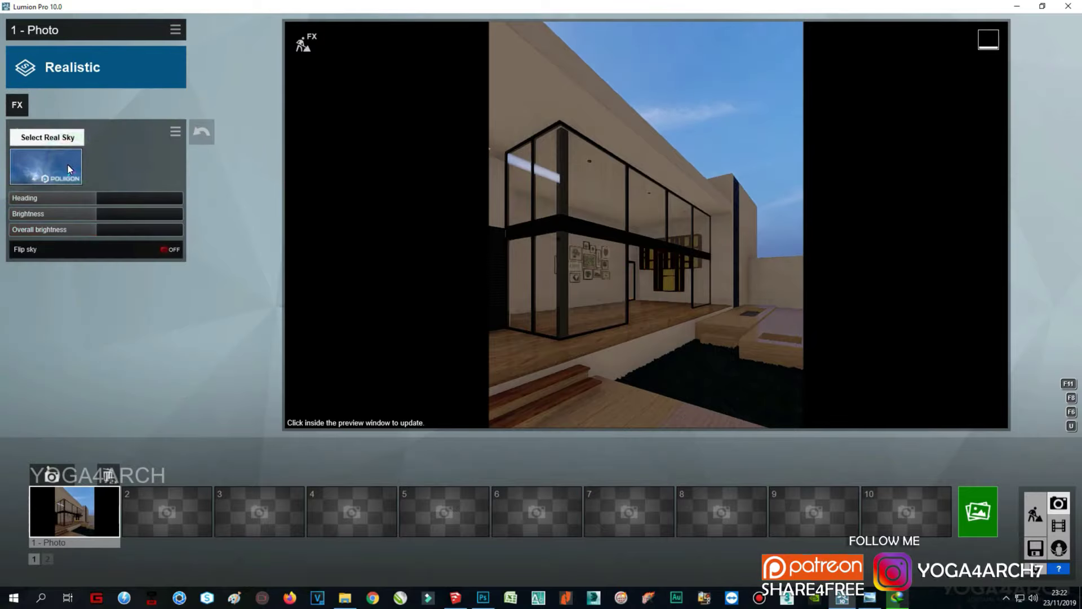
left_click(46, 165)
left_click(474, 290)
left_click(117, 219)
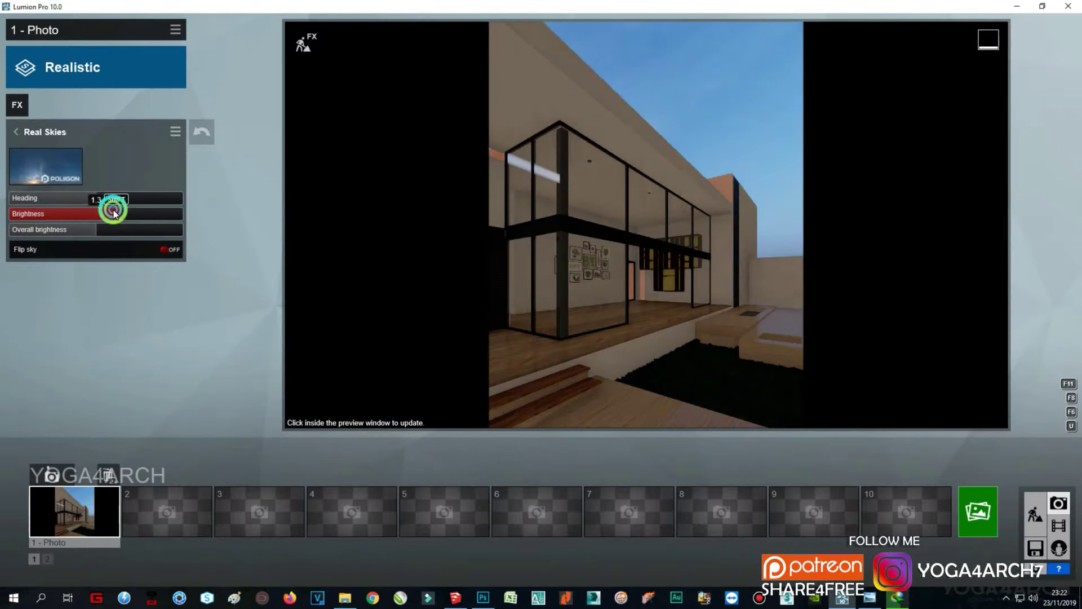
mouse_move(126, 199)
left_mouse_down()
mouse_move(186, 212)
mouse_move(168, 201)
left_mouse_up()
left_click(741, 141)
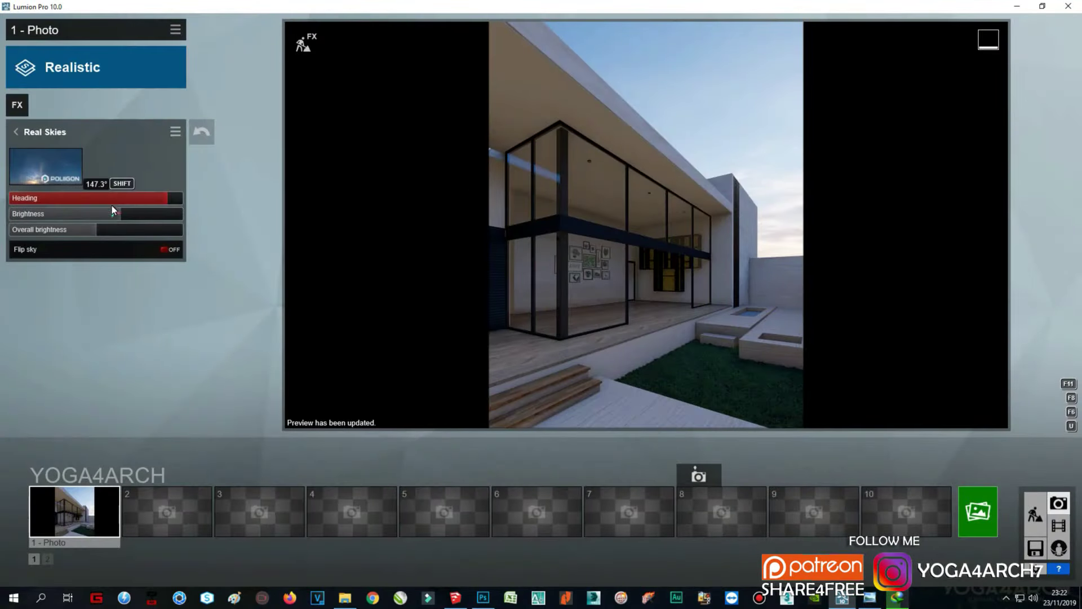
Step: Lower the sky brightness and set overall brightness to 1.1
left_click_drag(113, 214, 85, 213)
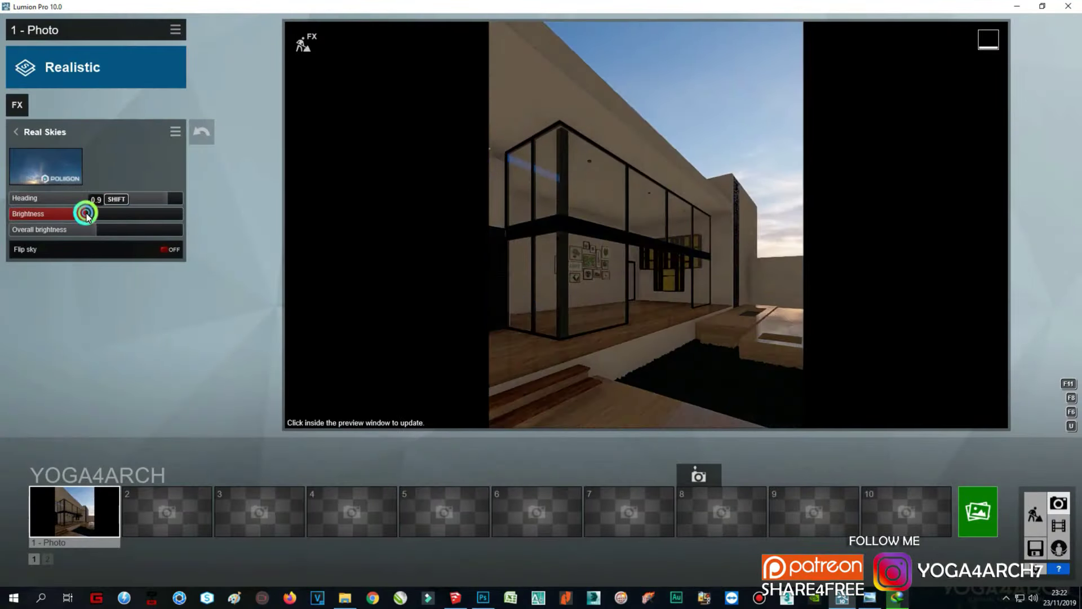
left_click(558, 234)
left_click(116, 236)
left_click(640, 290)
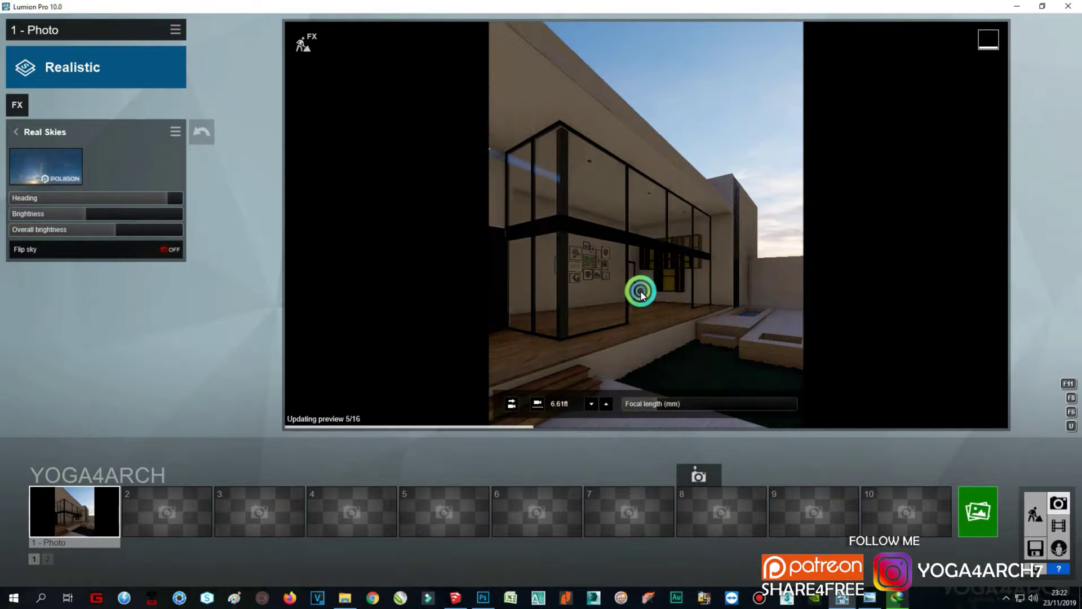
Step: Switch the sky to the Evening 5 preset
left_click(79, 179)
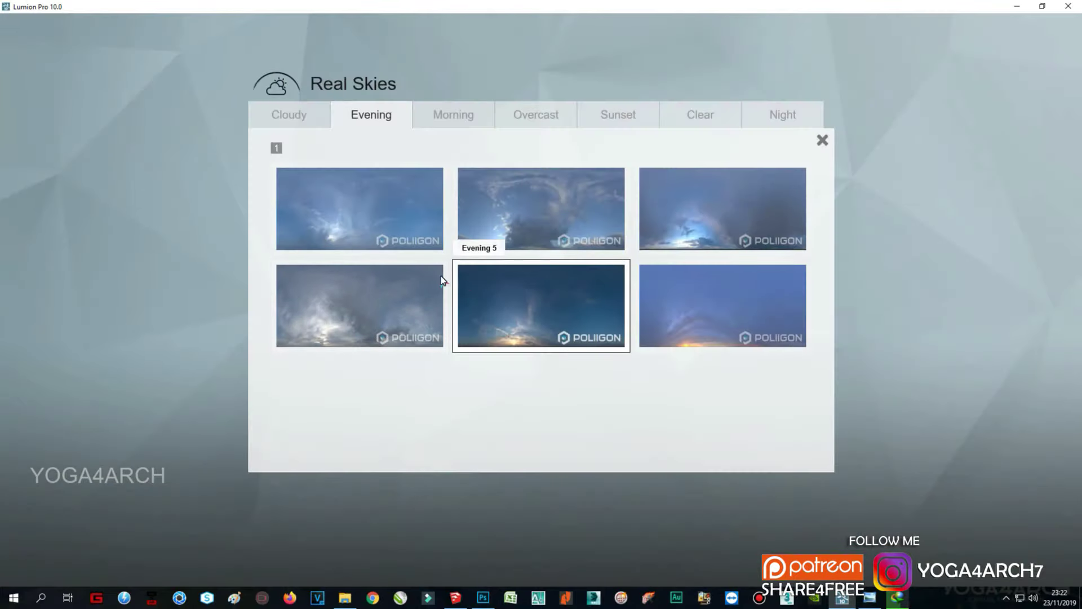
left_click(460, 284)
left_click(708, 285)
left_click(641, 310)
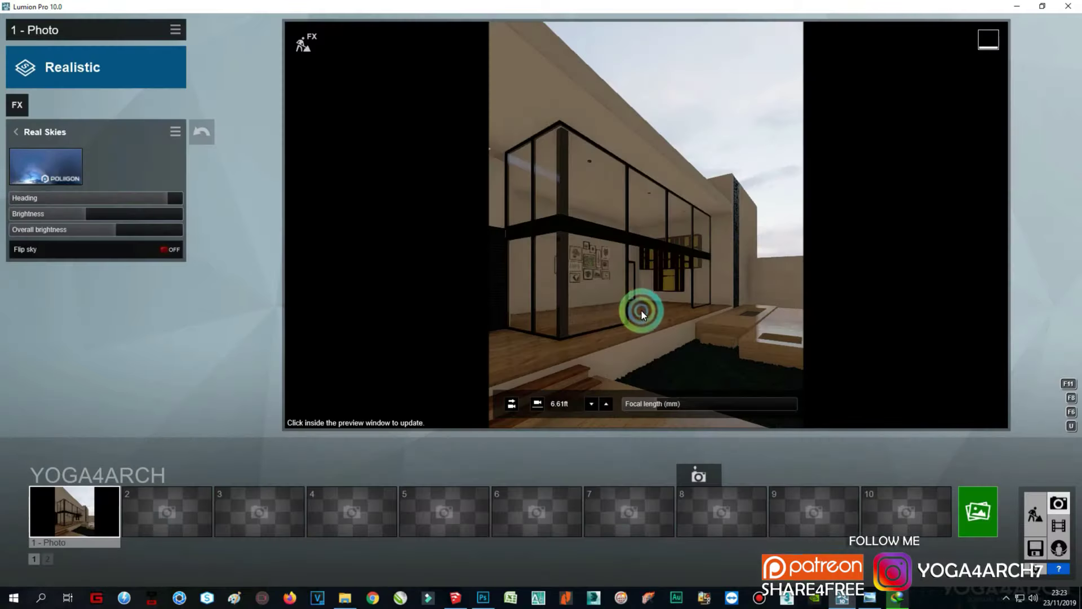
left_click(45, 166)
Step: Try a cloudier evening sky and rotate its heading to about 29°
left_click(471, 303)
left_click(725, 280)
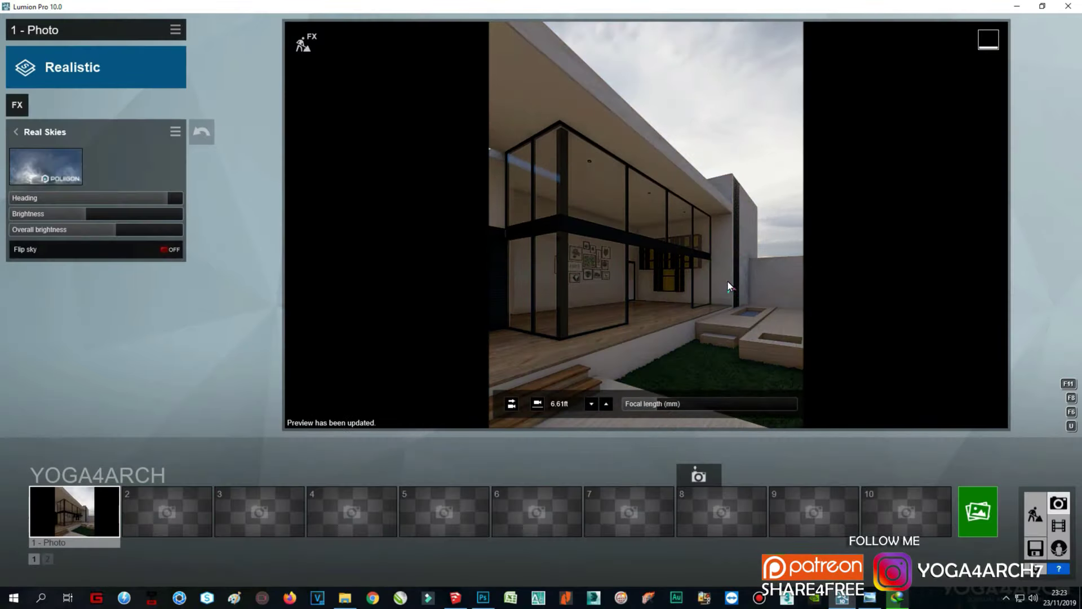
left_click(70, 164)
left_click(472, 303)
left_click(647, 271)
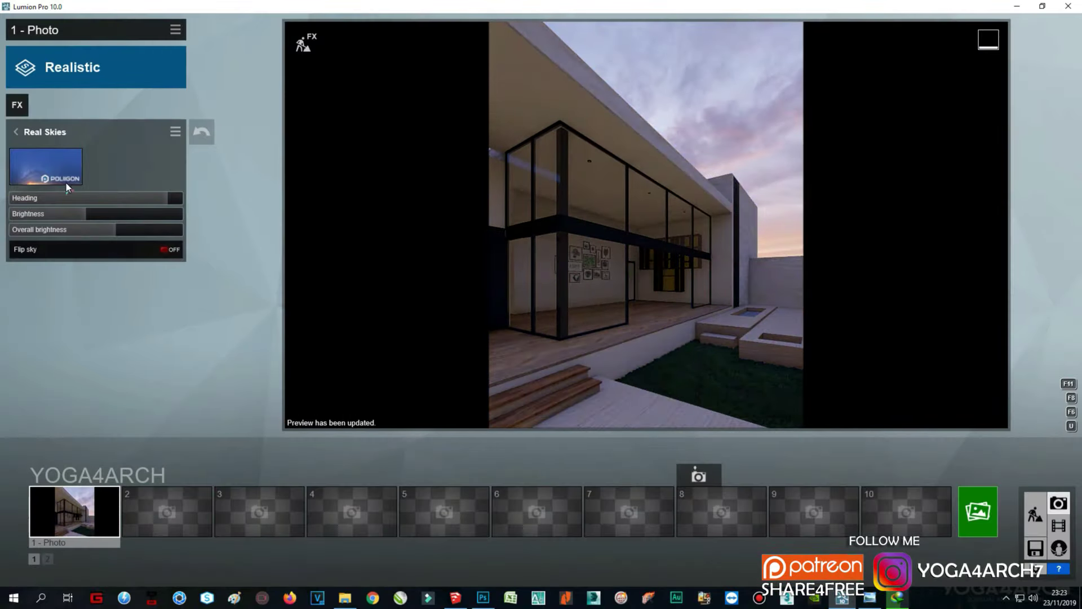
left_click_drag(168, 198, 97, 196)
Step: Apply a sunset sky and add a Sky Light effect with higher saturation
left_click(45, 166)
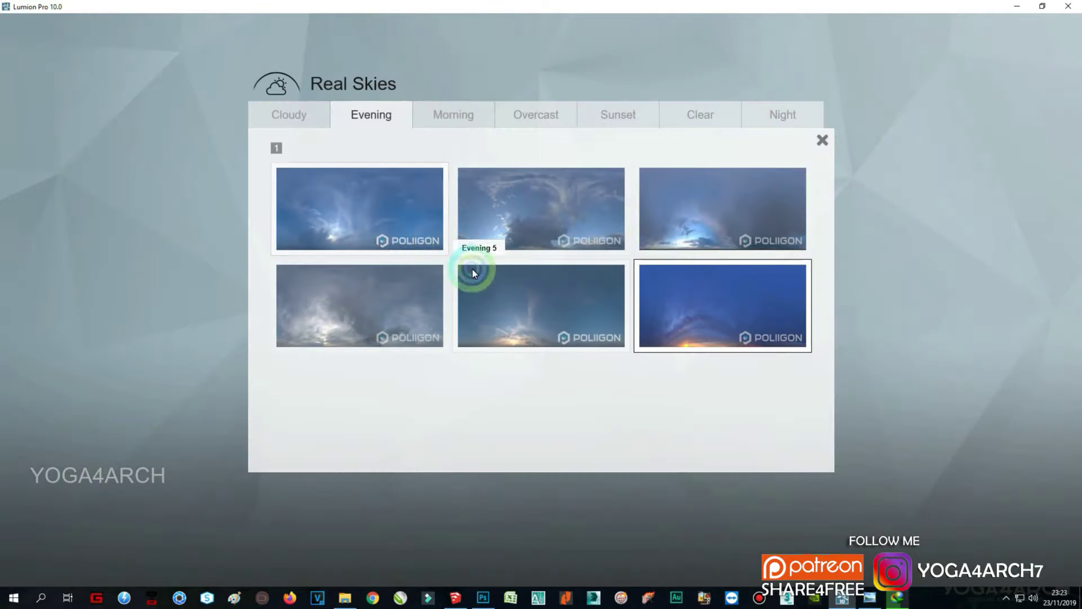
left_click(626, 120)
left_click(715, 430)
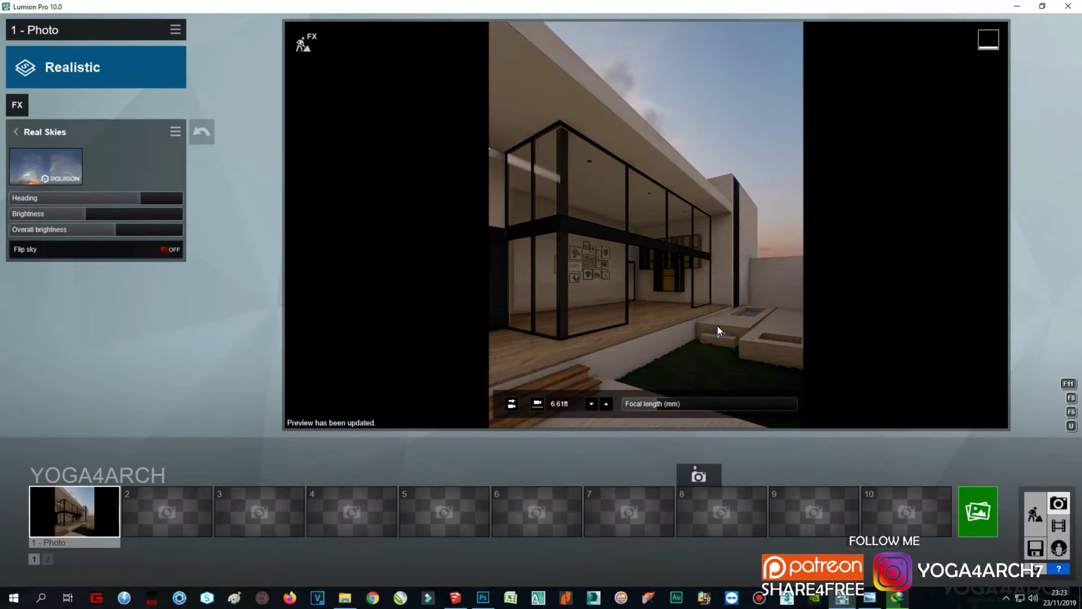
left_click(26, 108)
left_click(546, 283)
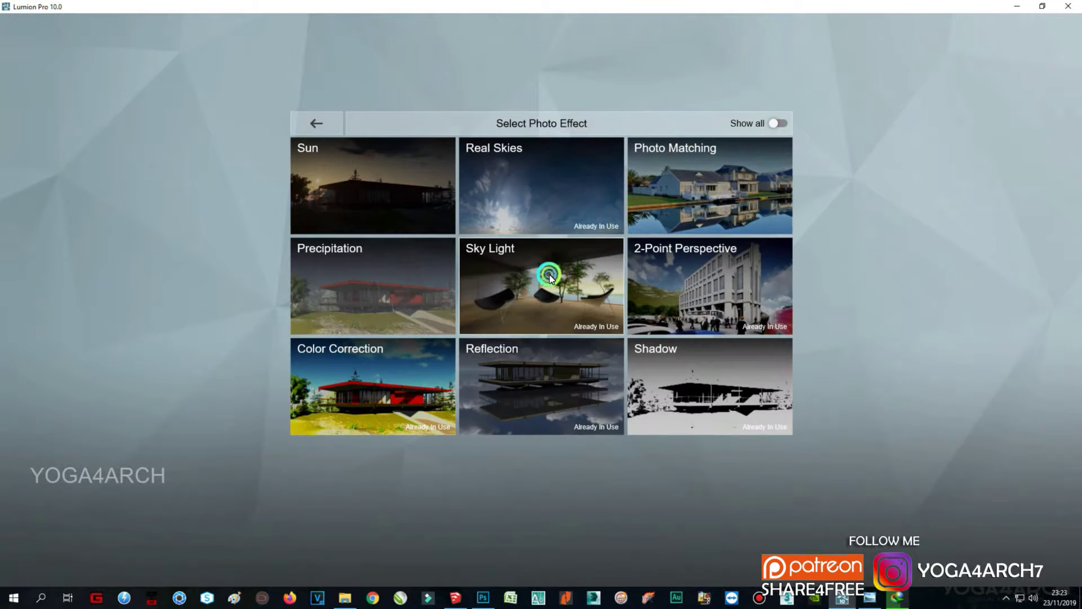
left_click(126, 171)
left_click(654, 271)
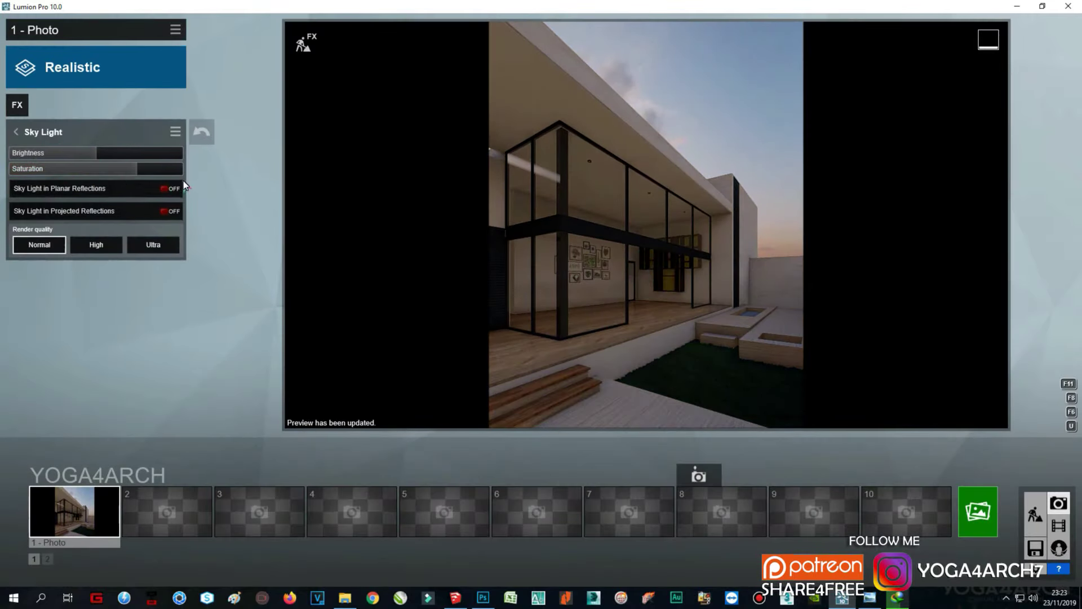
left_click_drag(137, 168, 160, 168)
left_click(559, 288)
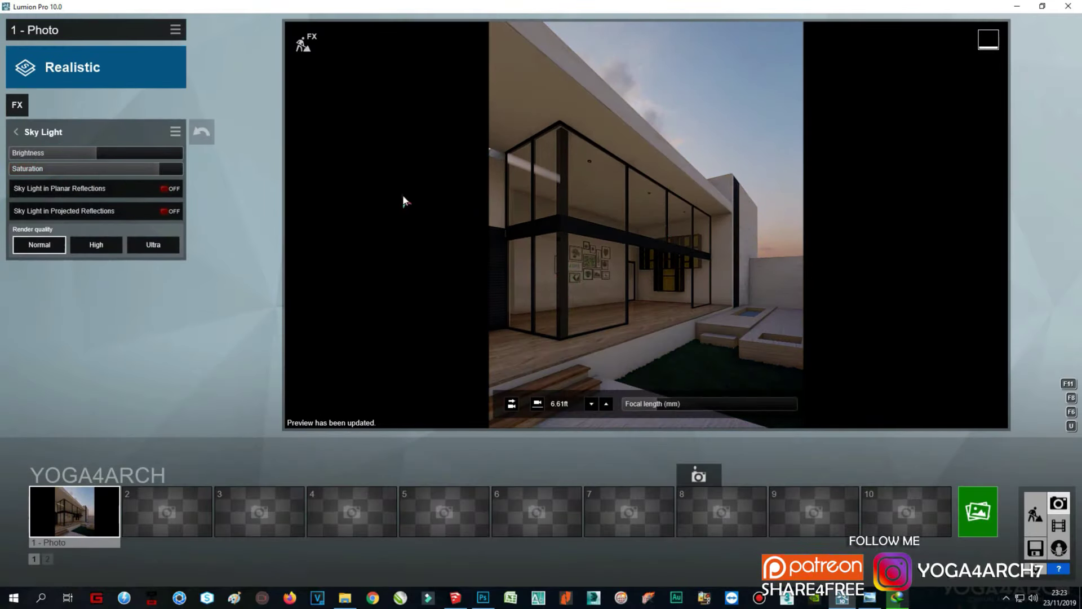
Step: Add another Real Skies effect, trying a sunset sky then an evening sky
left_click(20, 105)
left_click(363, 169)
left_click(73, 165)
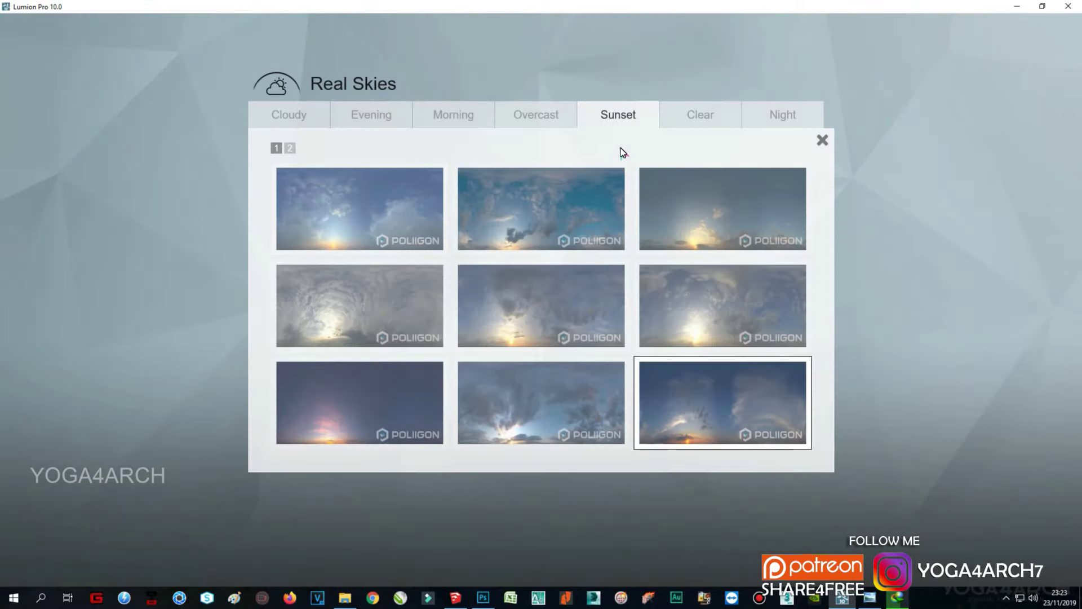
left_click(574, 368)
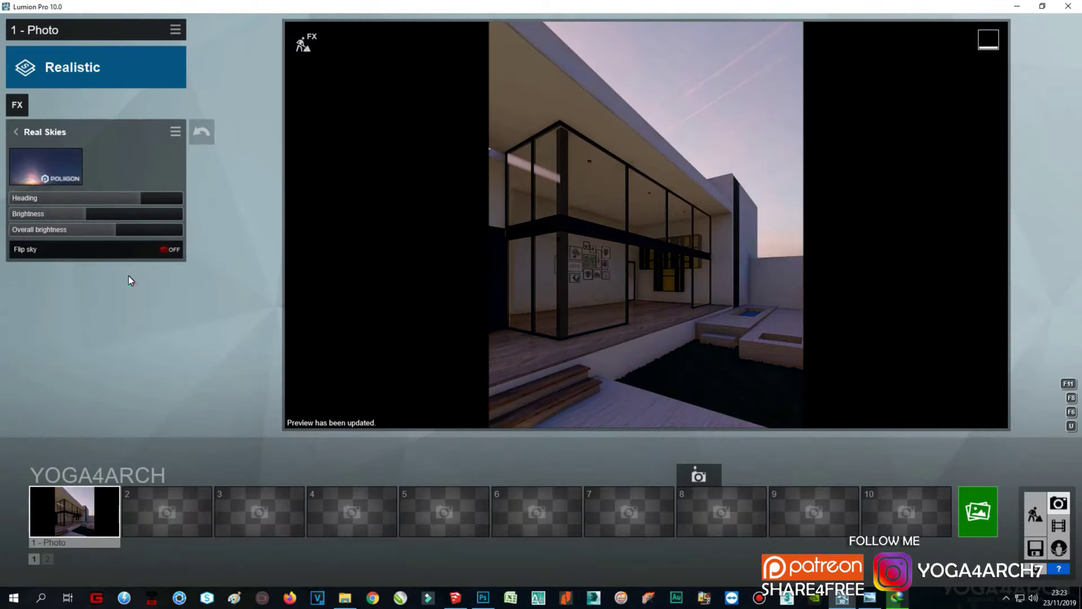
left_click(45, 166)
left_click(370, 114)
left_click(435, 195)
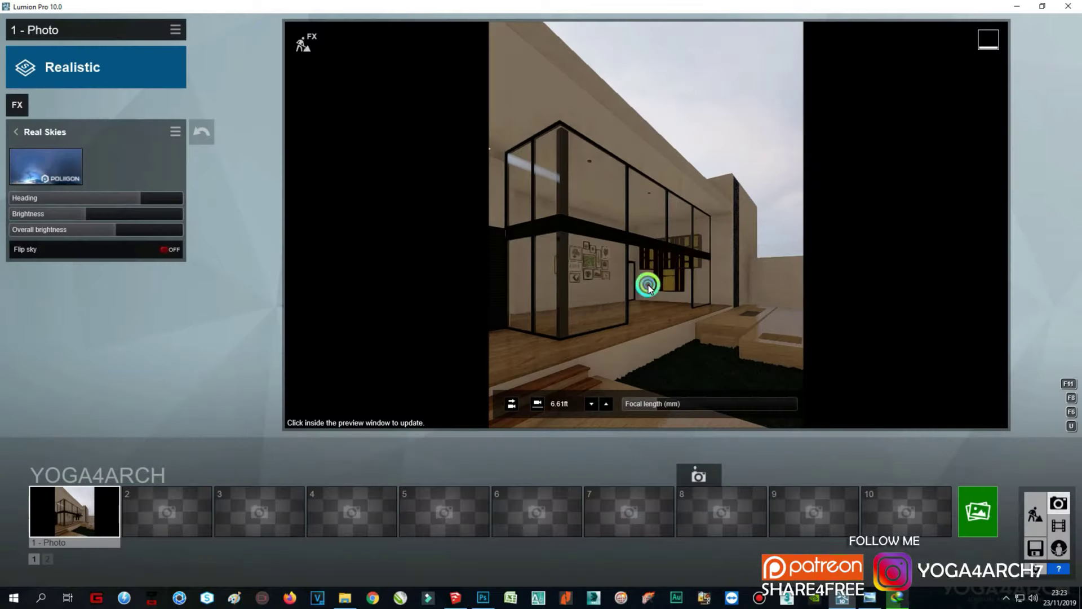
Step: Apply the last evening sky, rotate it, flip it and turn it to a bluer angle
left_click(46, 166)
left_click(747, 333)
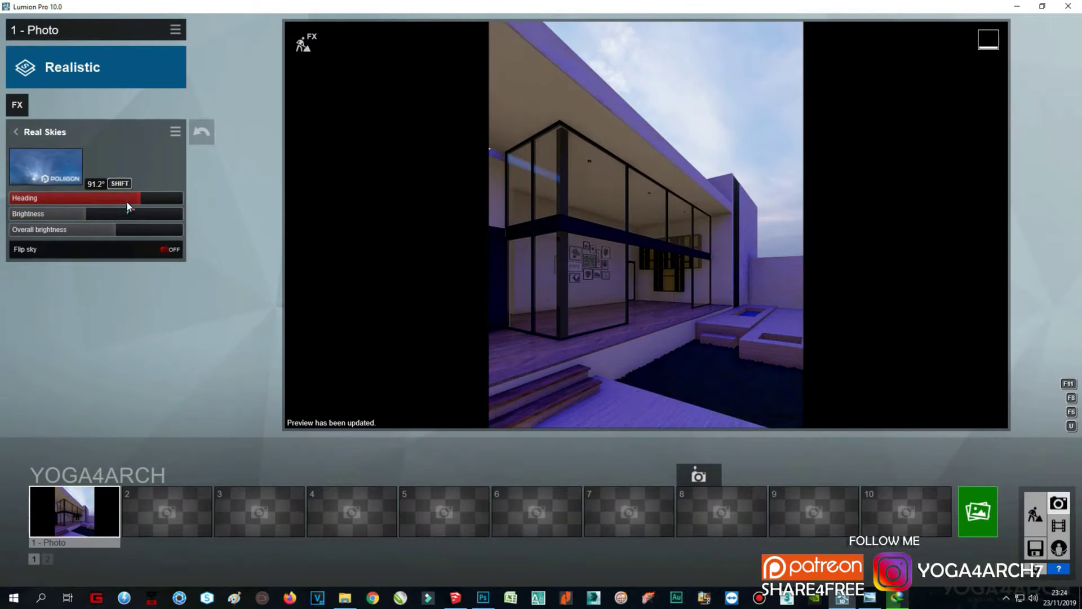
mouse_move(128, 207)
left_mouse_down()
mouse_move(104, 199)
mouse_move(212, 203)
left_mouse_up()
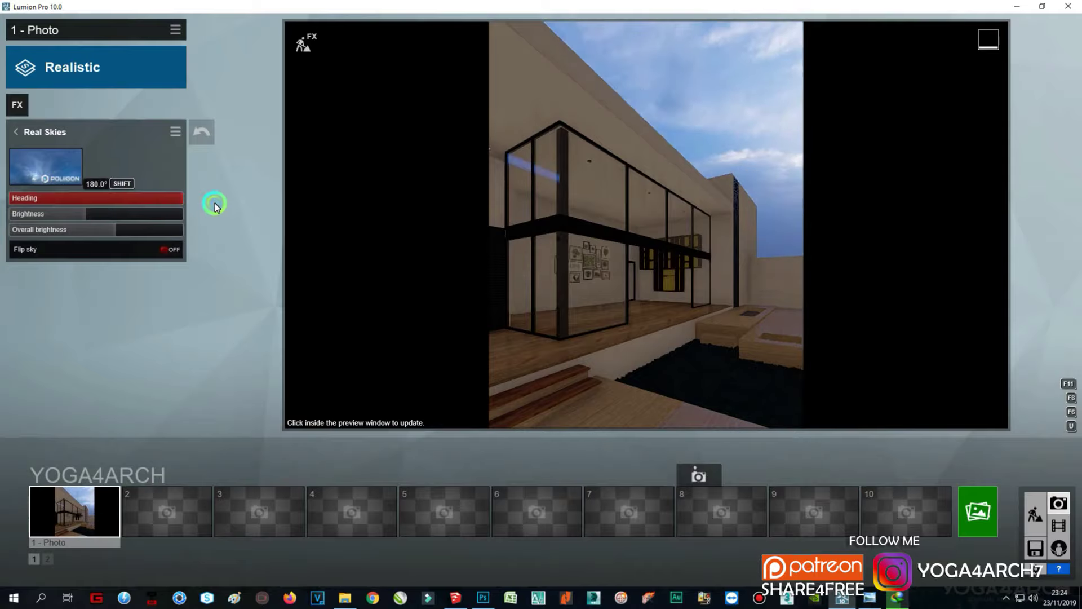
left_click(164, 252)
left_click_drag(144, 199, 113, 196)
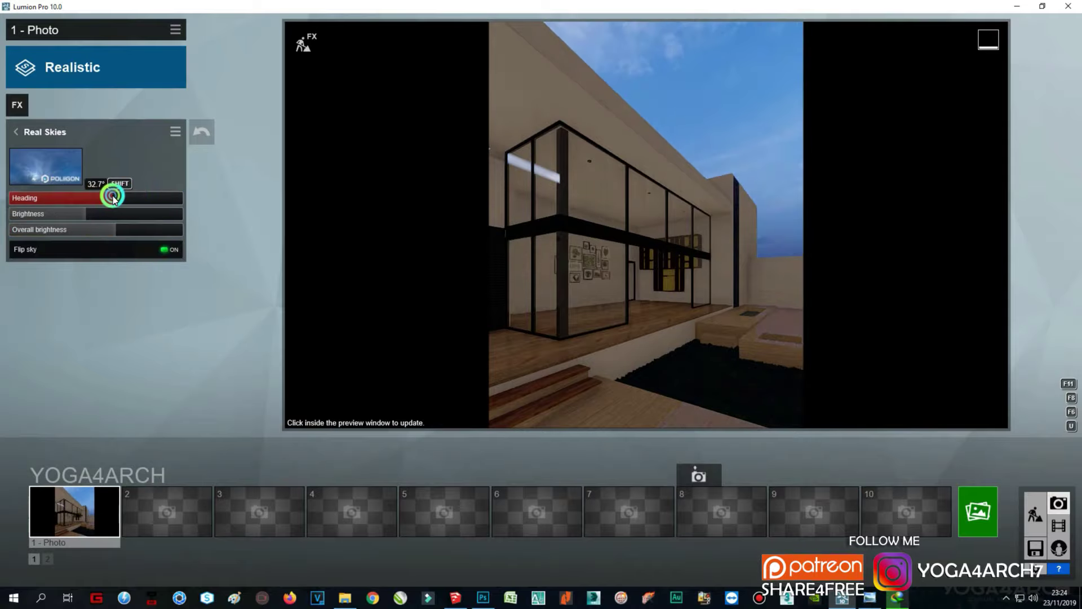
Step: Try a different evening sky, then a night sky
left_click(82, 177)
left_click(506, 299)
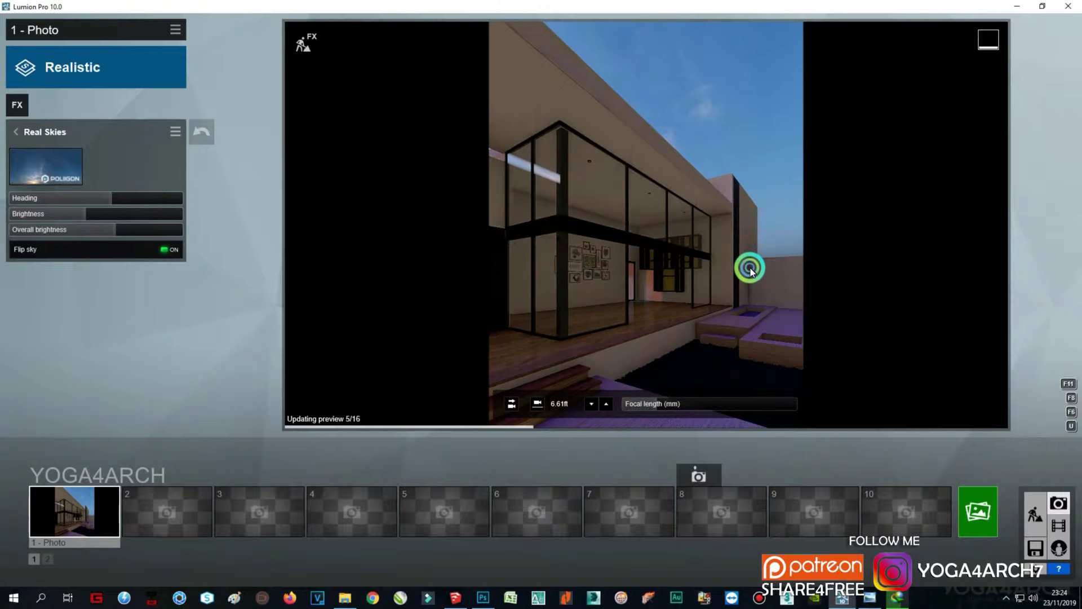
left_click(62, 174)
left_click(746, 110)
left_click(468, 200)
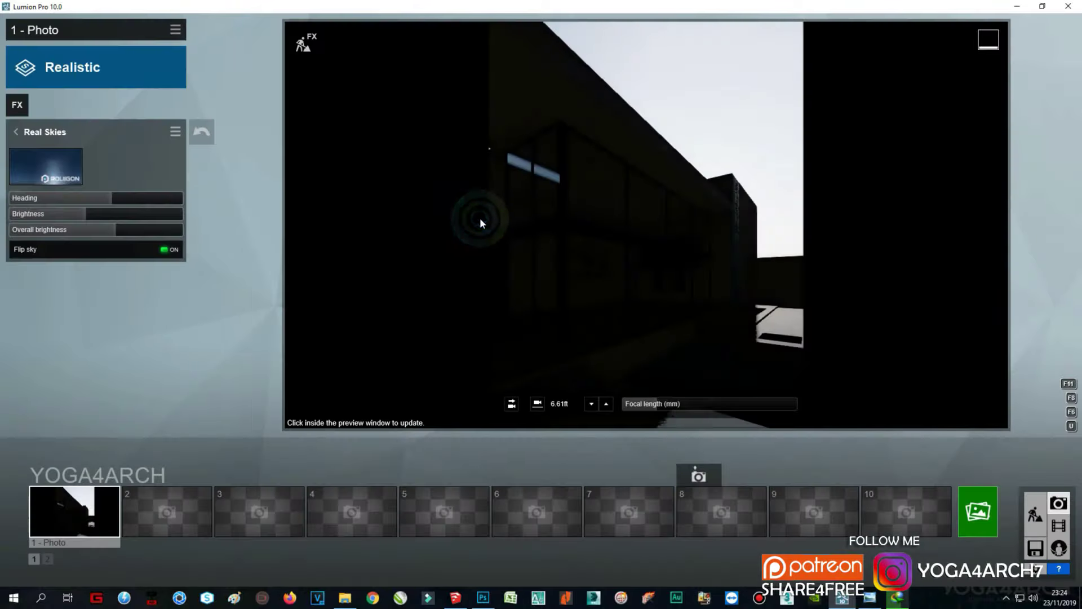
Step: Try Evening 3, then settle on a purple-toned evening sky
left_click(52, 168)
left_click(370, 113)
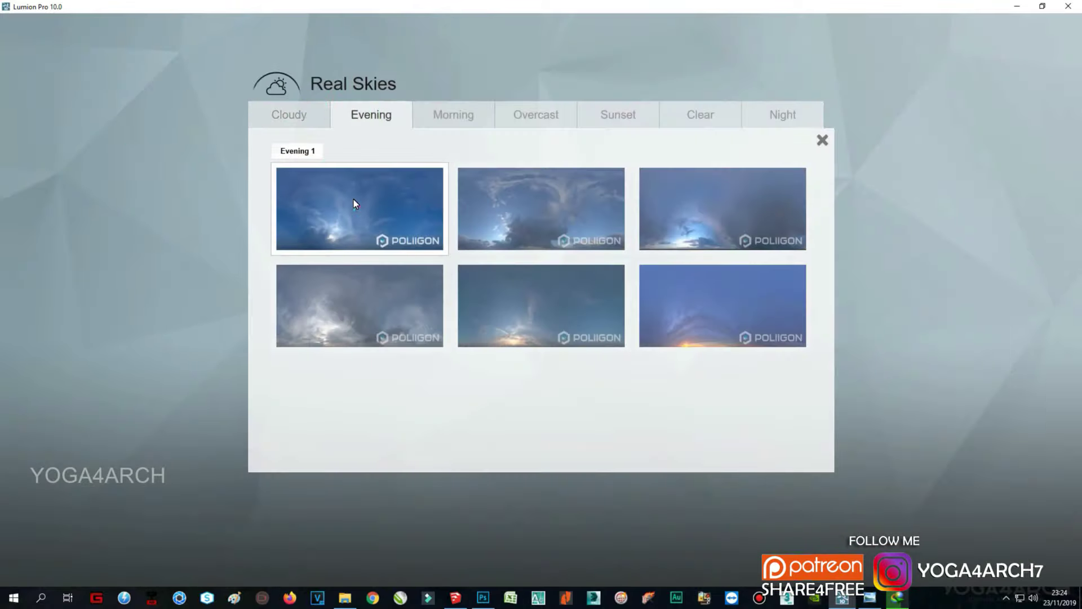
left_click(684, 212)
left_click(47, 166)
left_click(604, 273)
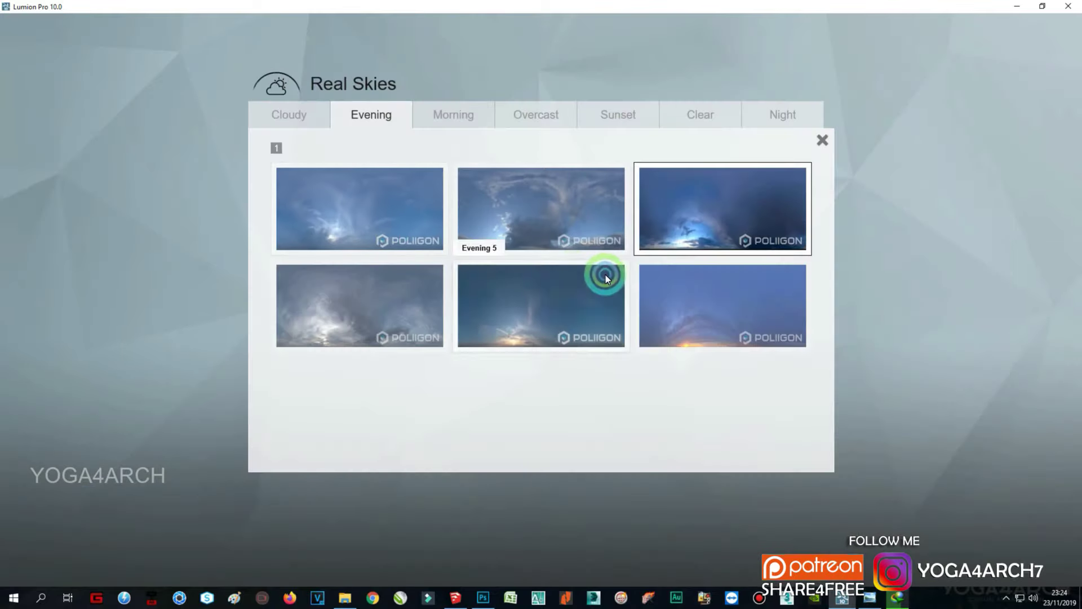
left_click(619, 309)
Step: Increase Sky Light saturation and retune its brightness from zero back upward
left_click(17, 105)
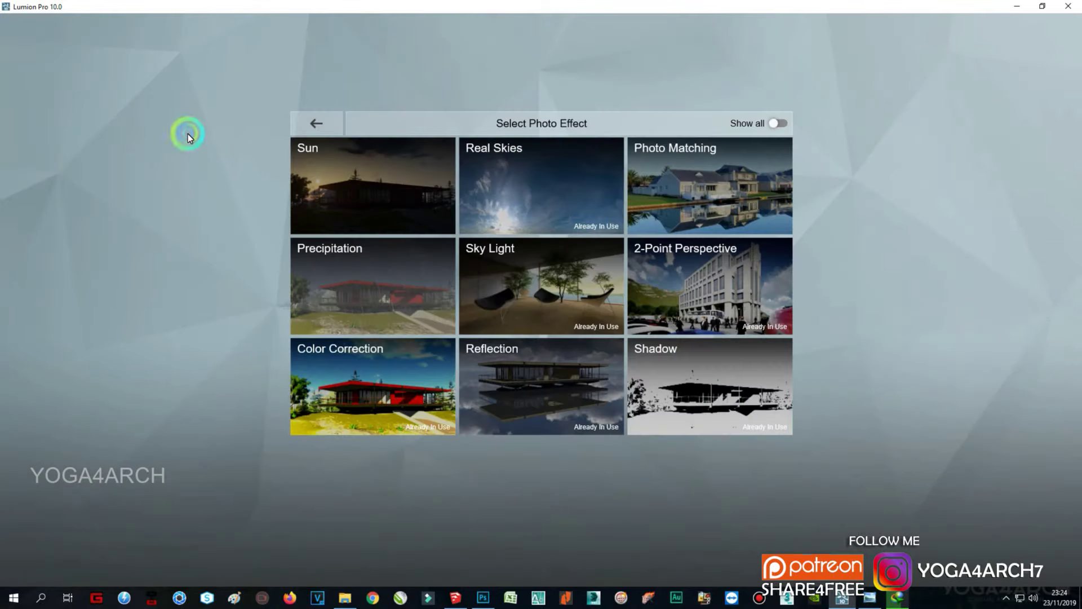
left_click(541, 285)
mouse_move(135, 168)
left_mouse_down()
mouse_move(150, 168)
mouse_move(48, 154)
left_mouse_up()
left_click(560, 282)
left_click(715, 256)
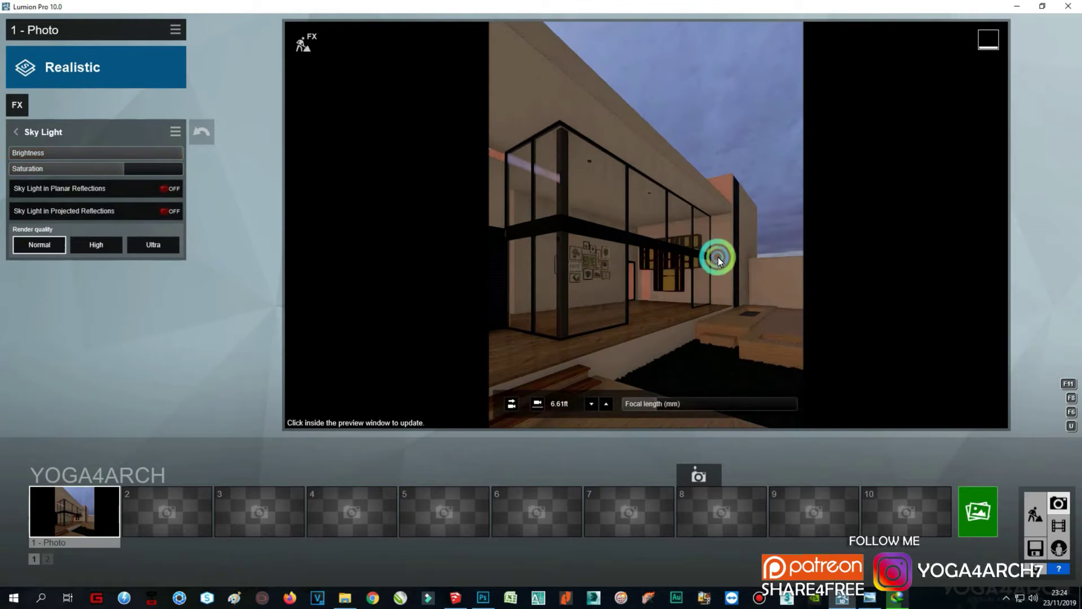
left_click(9, 155)
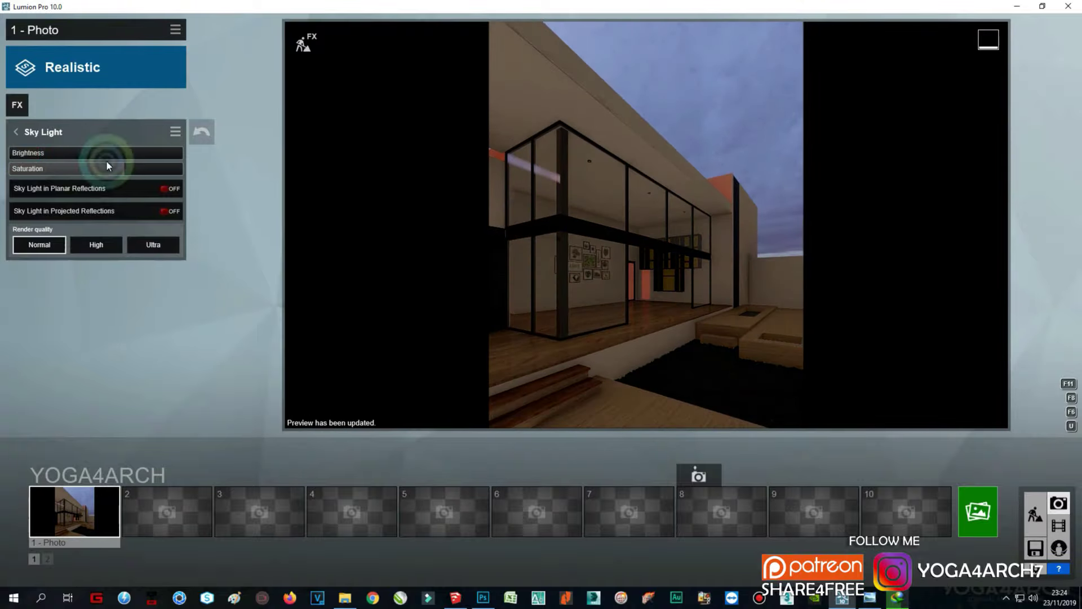
left_click_drag(109, 153, 293, 162)
left_click(706, 227)
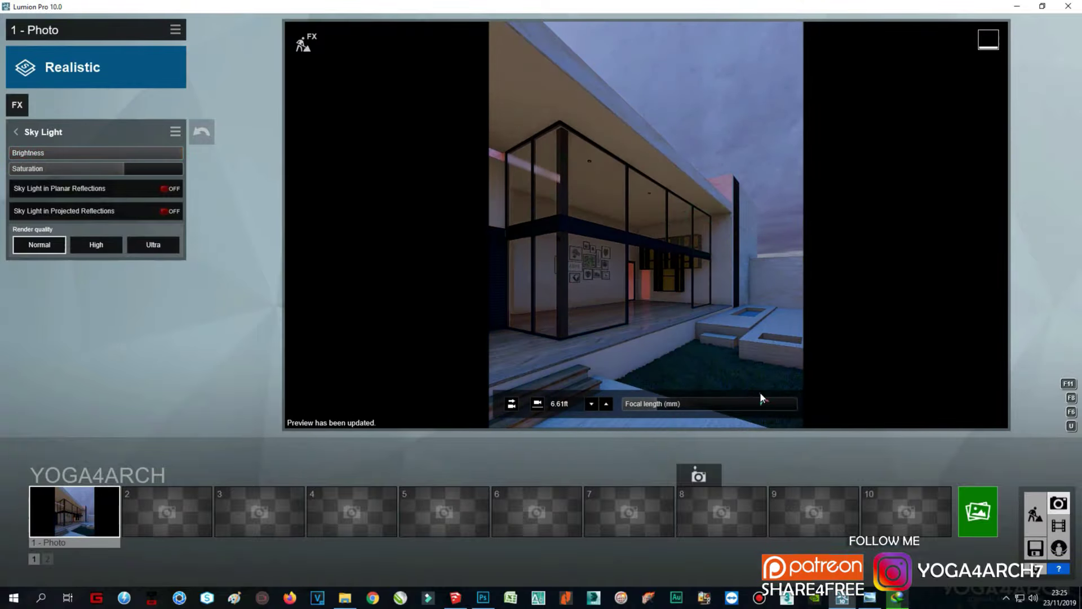
Step: Return to Build mode and inspect the wall's plaster material settings
left_click(1035, 514)
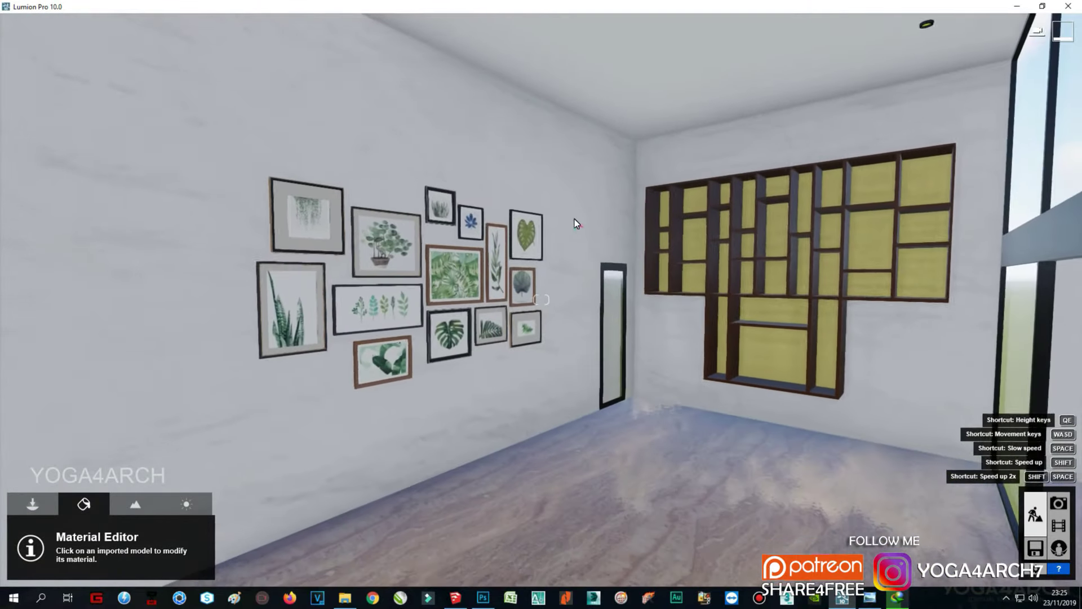
left_click(161, 357)
left_click(31, 446)
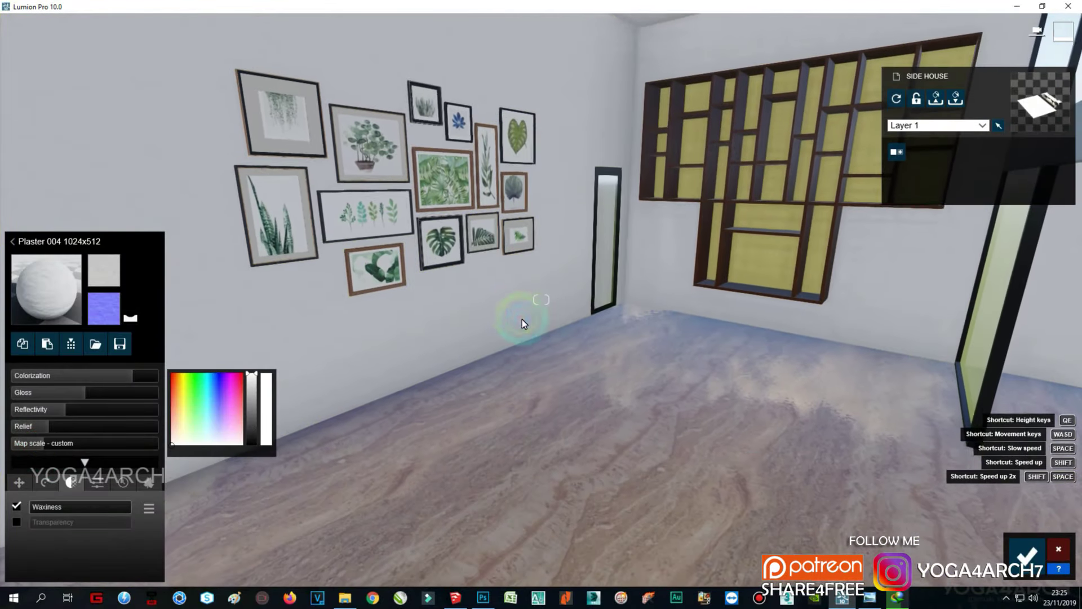
left_click(1027, 554)
Step: Face the glass doors and bring up the Objects tab's Imported Models library
right_click_drag(787, 388, 532, 458)
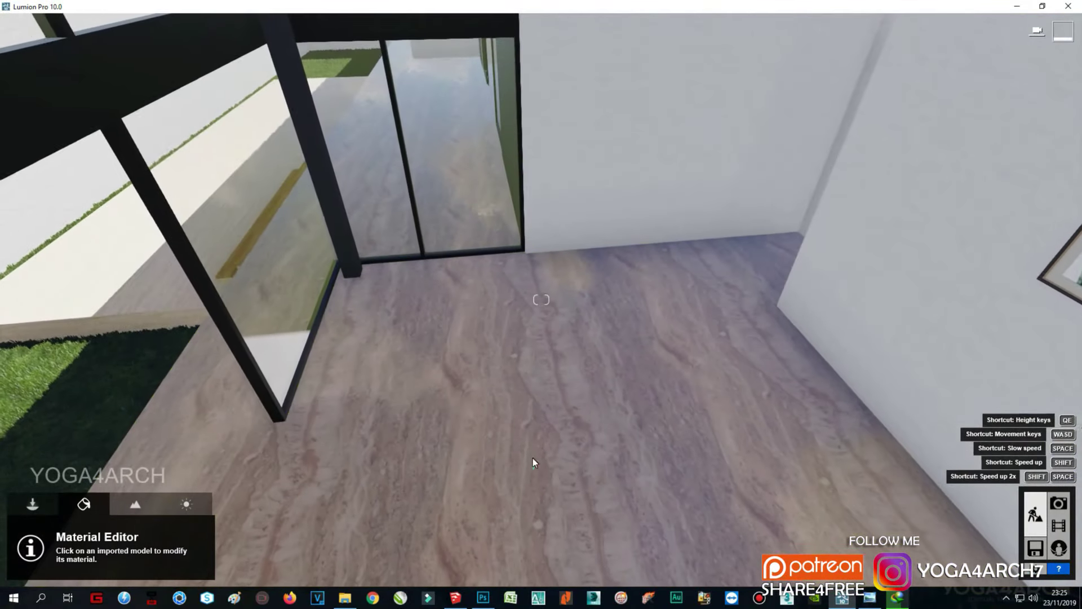
left_click(33, 503)
left_click(64, 533)
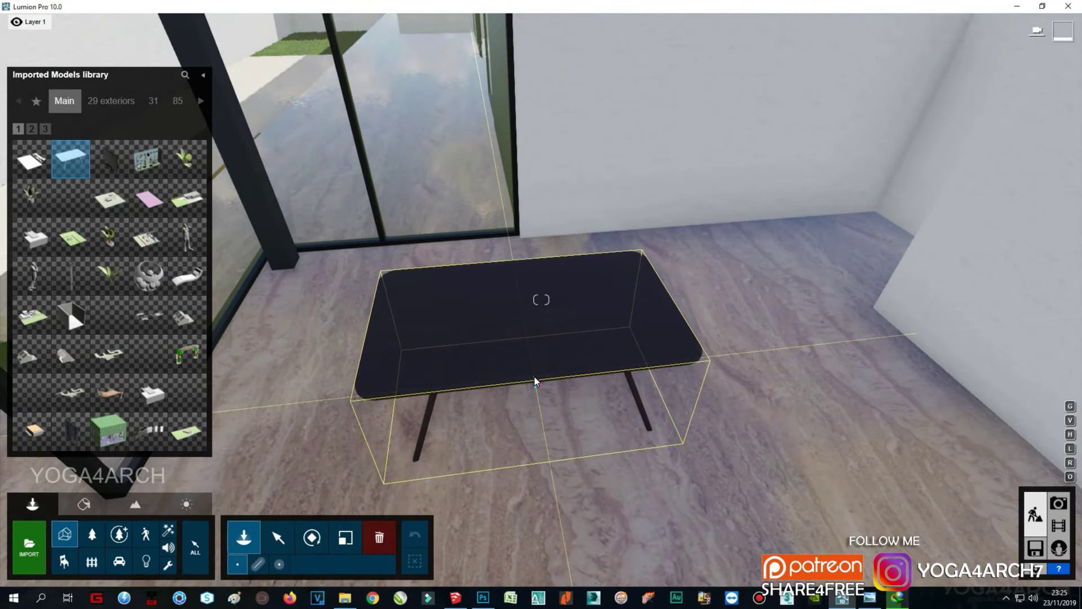
Step: Place the dark dining table on the floor
key("w")
left_click(524, 336)
key("s")
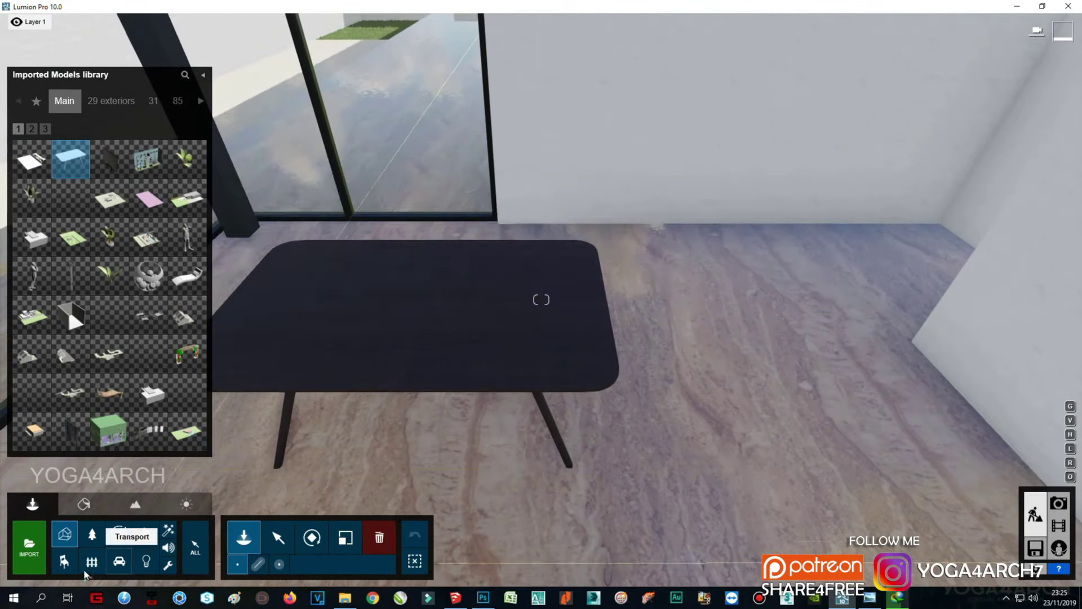
Step: Place a green chair from Indoor favourites beside the table
left_click(65, 561)
left_click(25, 106)
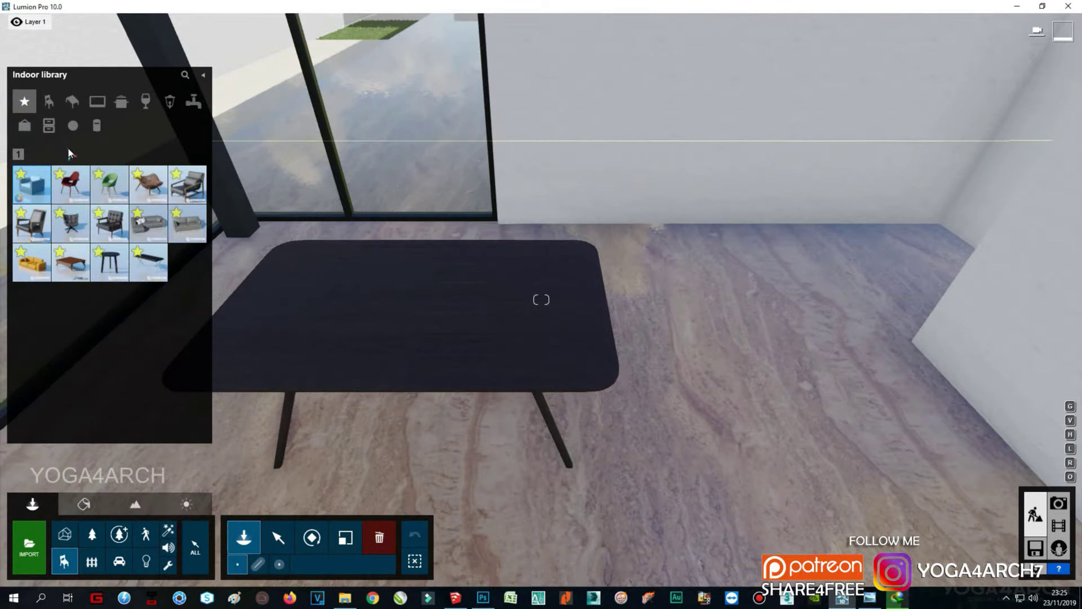
left_click(110, 185)
right_click_drag(370, 419, 370, 415)
left_click(499, 430)
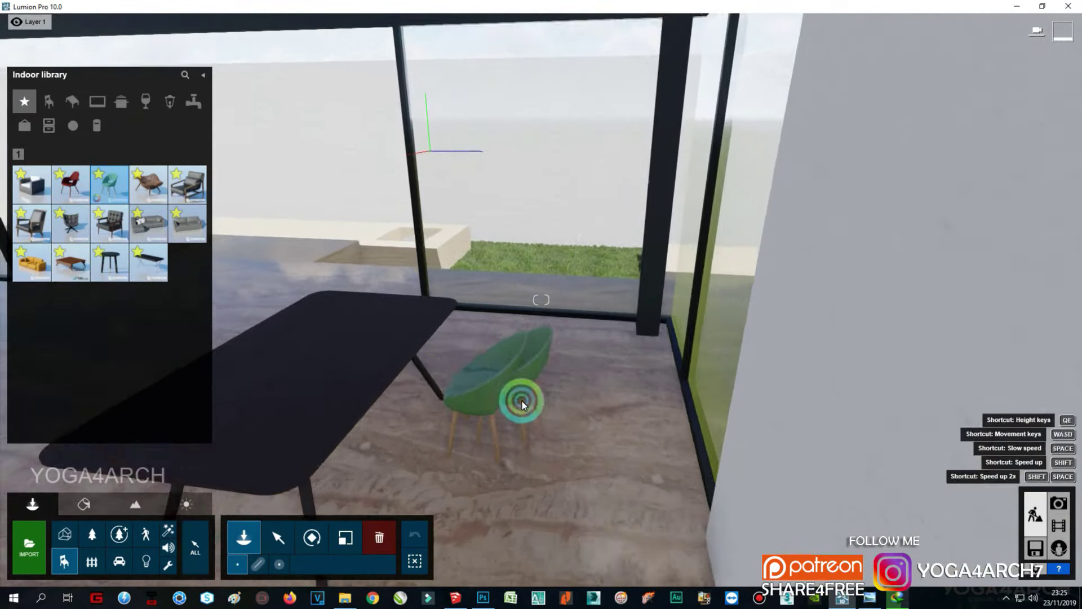
right_click_drag(522, 401, 530, 404)
Step: Duplicate the chair along the side of the table
left_click(278, 537)
left_click(595, 341)
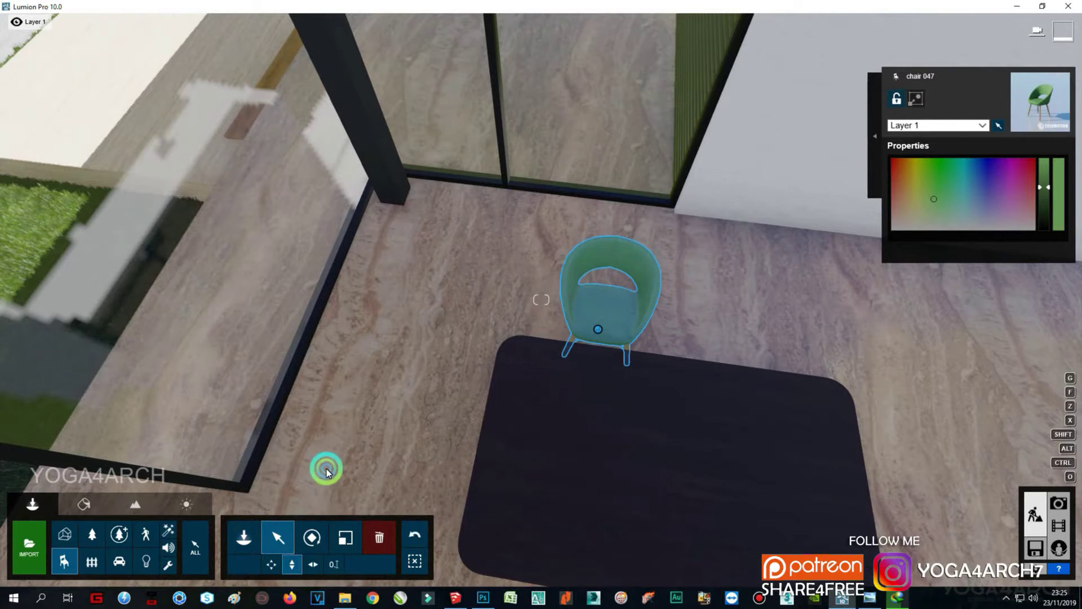
mouse_move(584, 333)
right_mouse_down()
mouse_move(667, 317)
mouse_move(477, 254)
right_mouse_up()
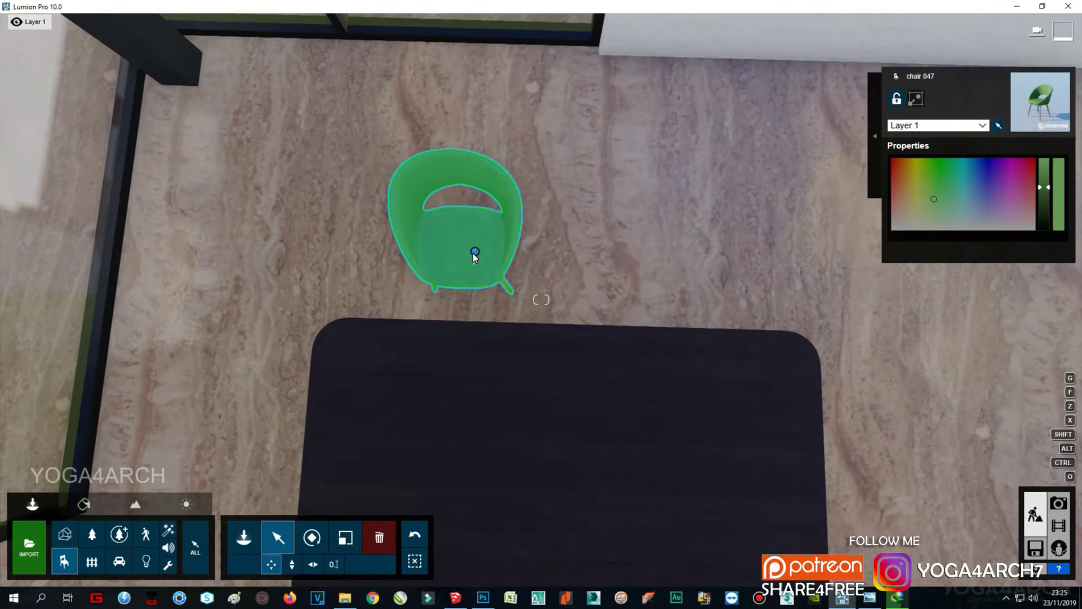
left_click_drag(469, 267, 727, 280, "alt")
Step: Copy the row of three chairs to the table's opposite side
left_click(393, 242, "ctrl")
left_click(597, 272, "ctrl")
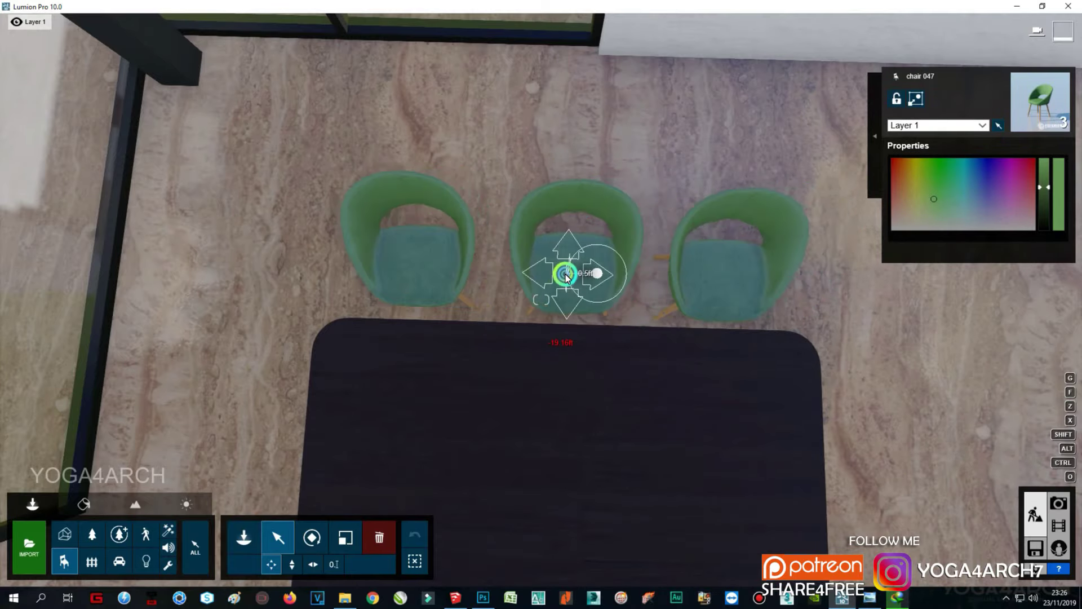
mouse_move(569, 274)
right_mouse_down()
mouse_move(539, 230)
mouse_move(620, 242)
right_mouse_up()
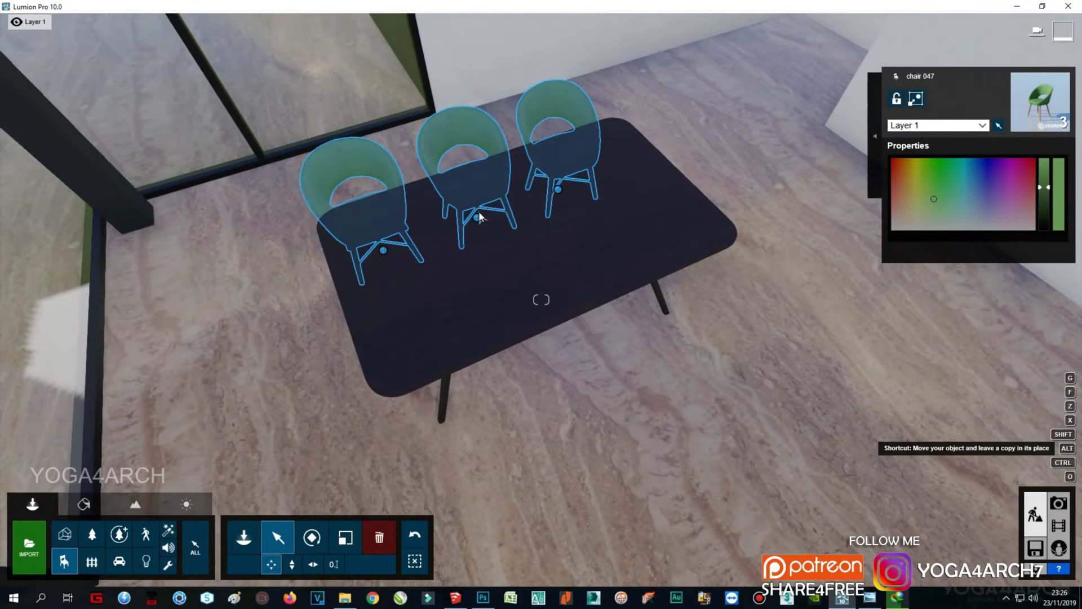
mouse_move(478, 213)
left_mouse_down("alt")
mouse_move(610, 418)
mouse_move(580, 375)
left_mouse_up("alt")
left_click(419, 491)
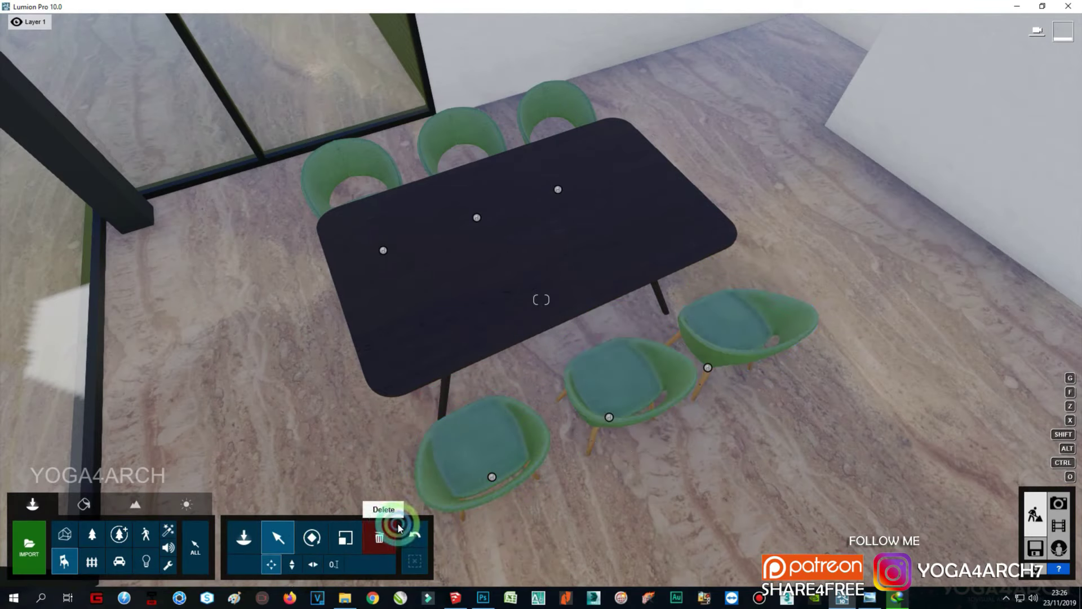
Step: Copy a chair to the table's end and rotate it to face the table
left_click_drag(494, 475, 322, 414, "alt")
left_click(307, 393)
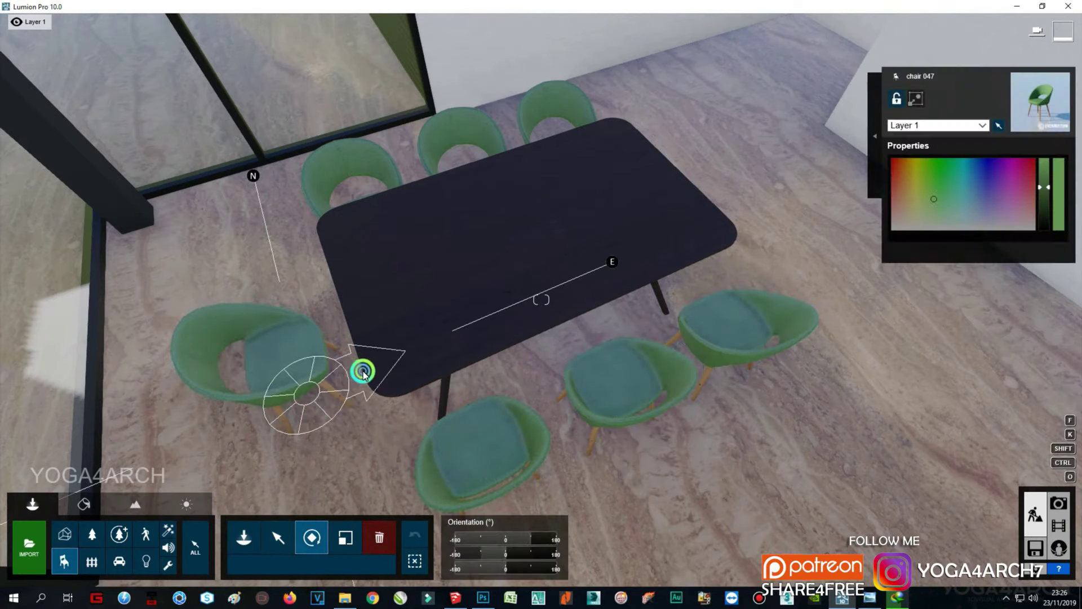
key("f")
key("m")
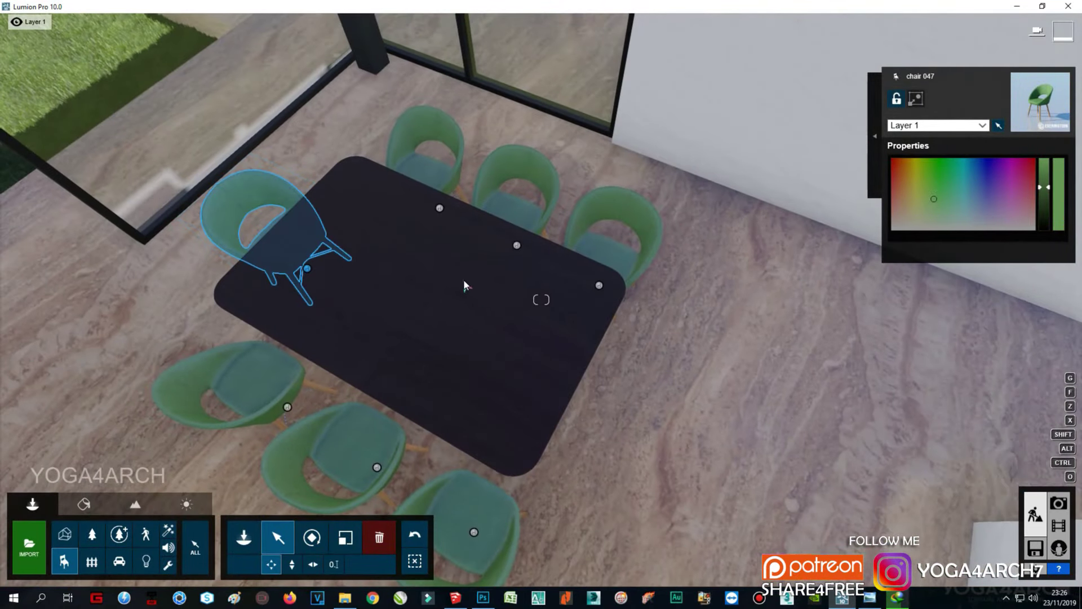
left_click_drag(307, 268, 621, 436)
left_click(312, 539)
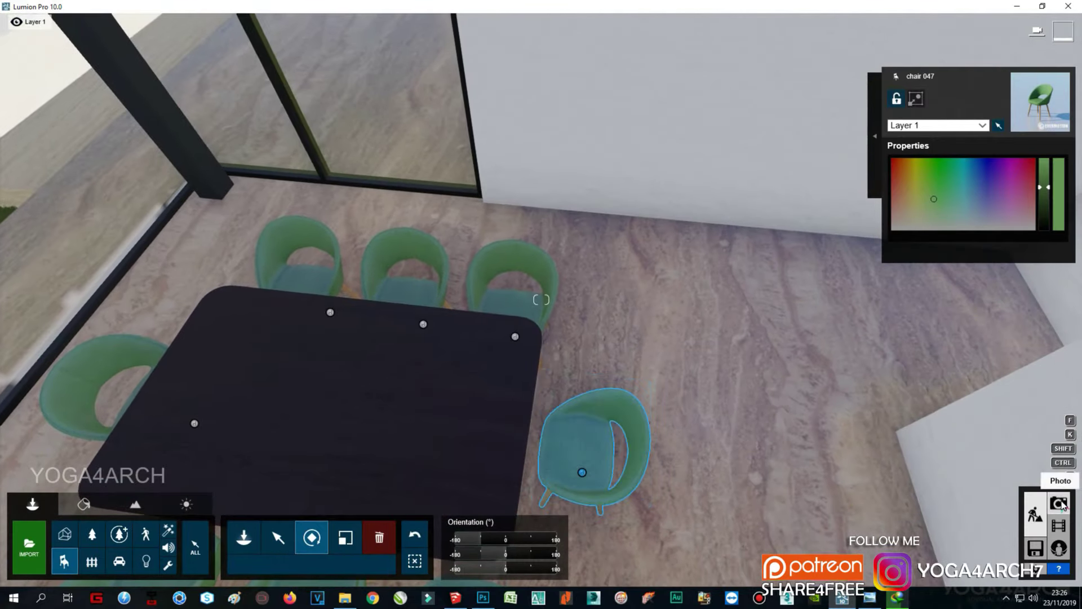
left_click(1058, 503)
Step: Check the photo preview, then place an Indoor-library potted plant on the dining table
left_click(104, 508)
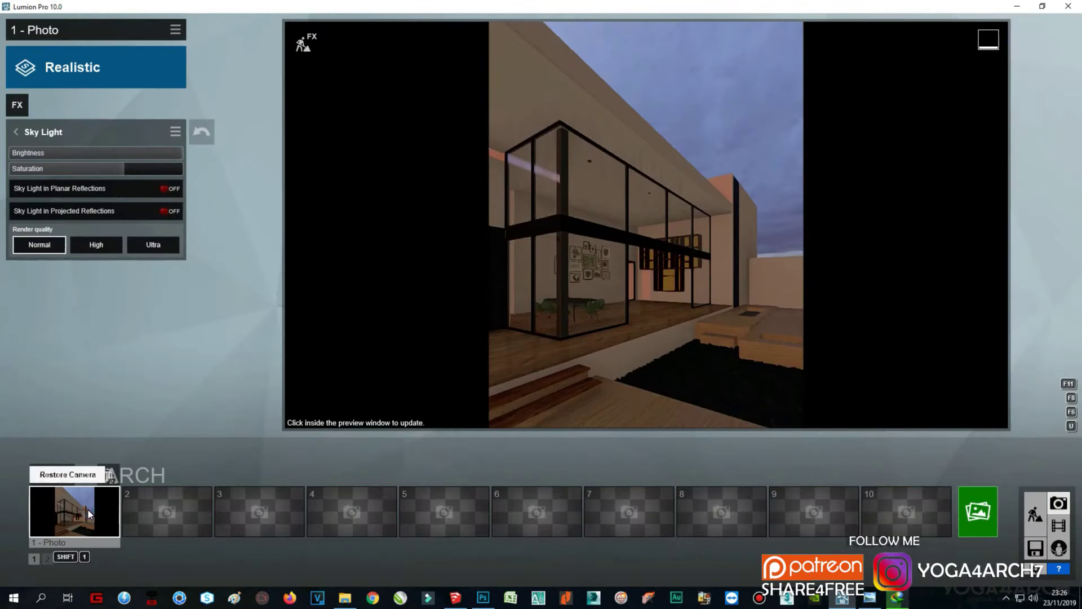
left_click(675, 324)
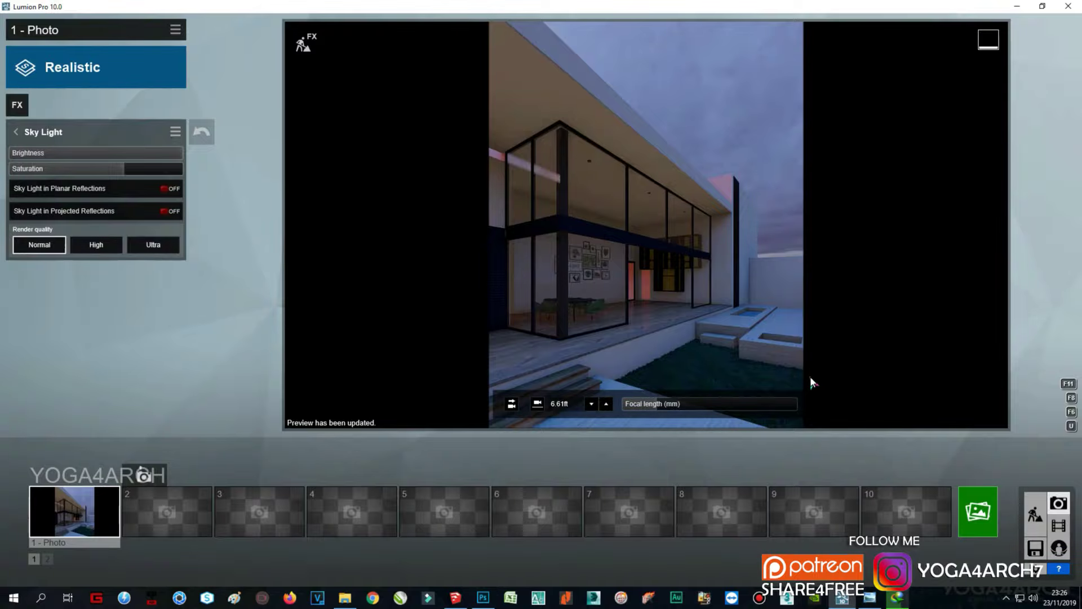
left_click(1035, 514)
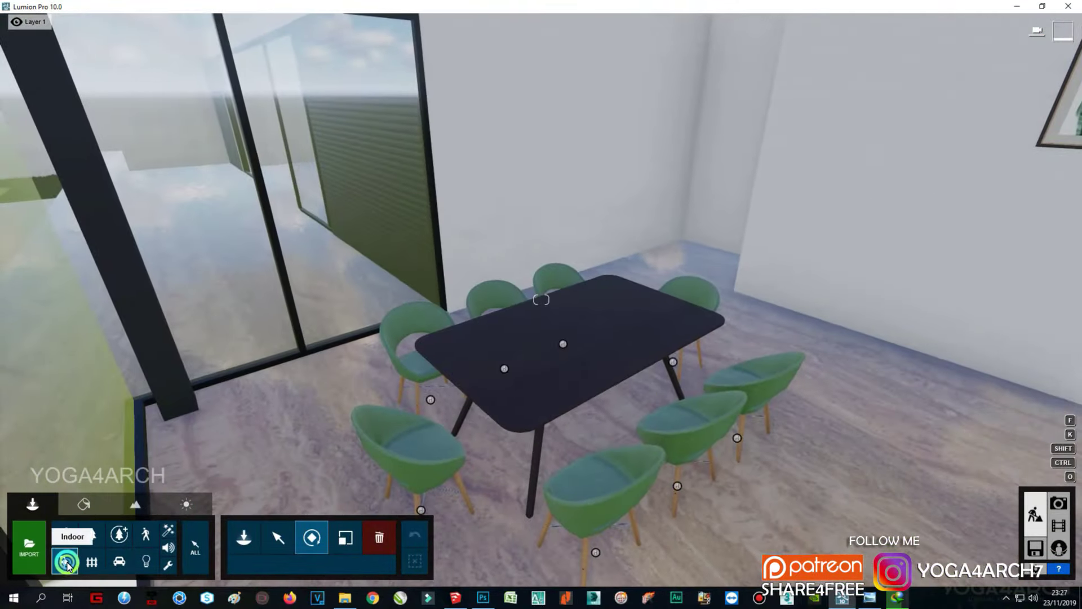
left_click(64, 561)
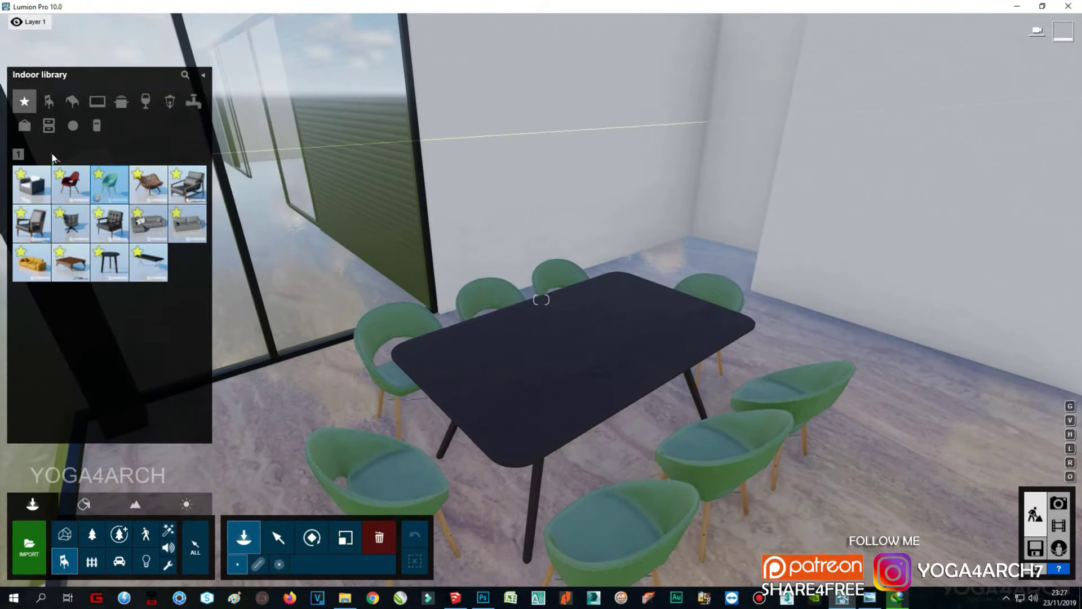
left_click(49, 125)
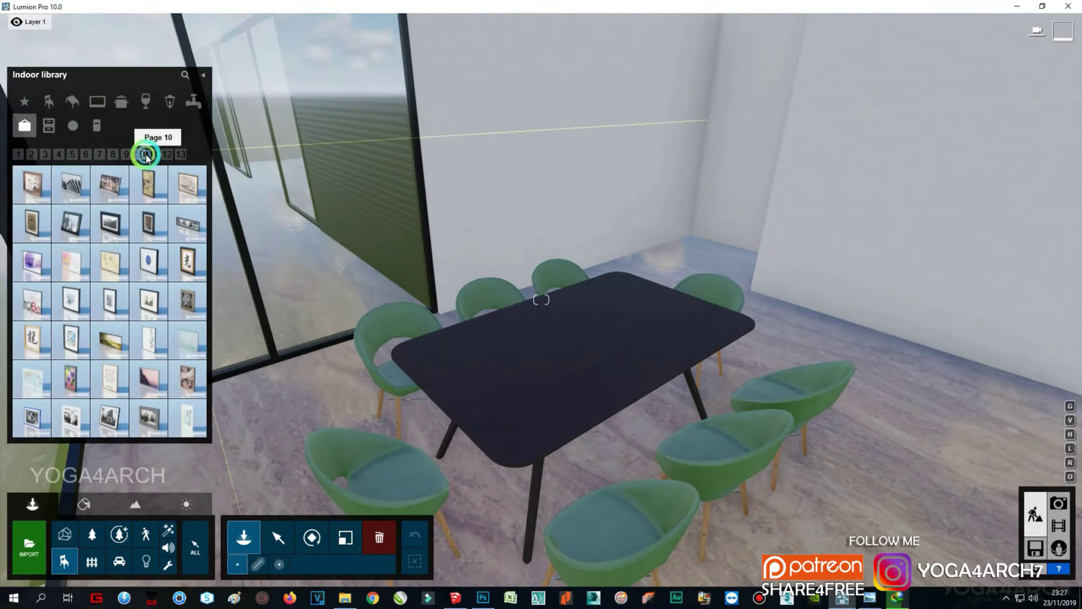
left_click(153, 154)
left_click(32, 340)
left_click(579, 348)
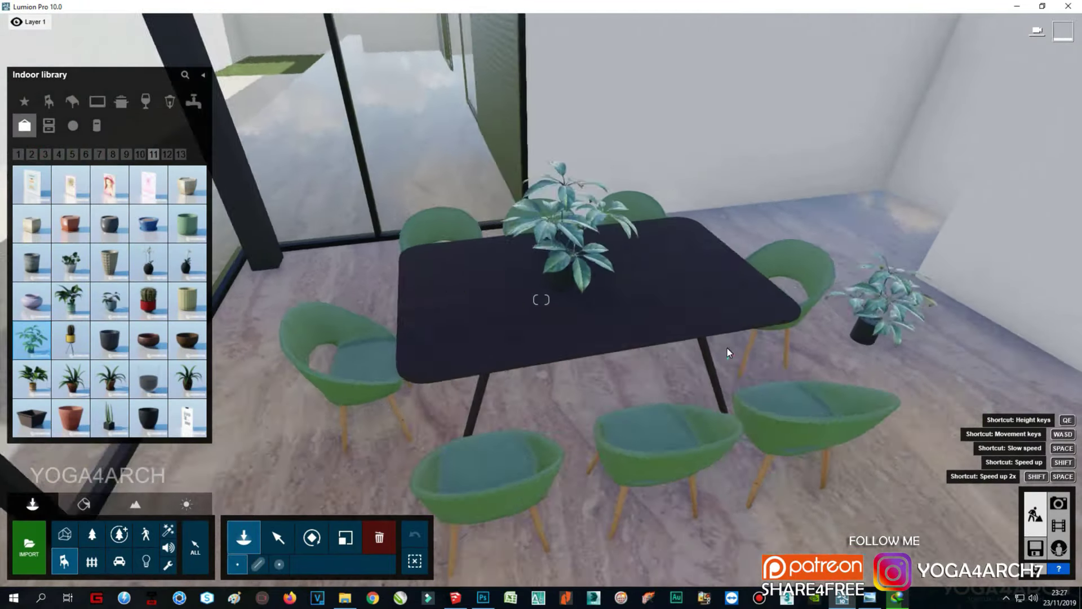
Step: Box-select the chairs and plant and shift them 0.9 ft left
scroll(727, 348, "down", 5)
mouse_move(399, 278)
left_mouse_down("ctrl")
mouse_move(615, 429)
mouse_move(580, 420)
left_mouse_up("ctrl")
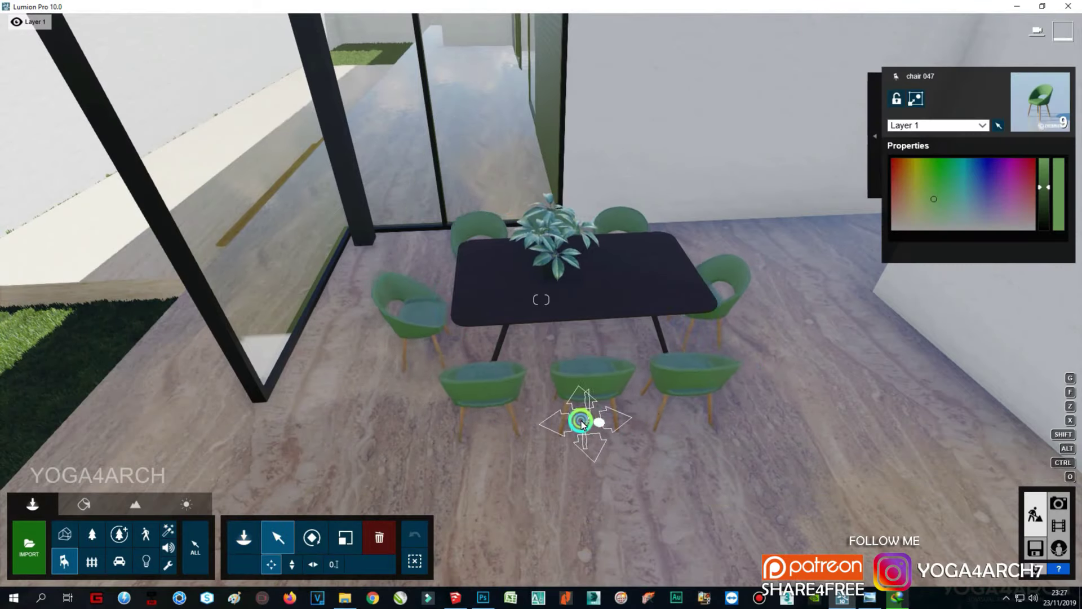
left_click(414, 534)
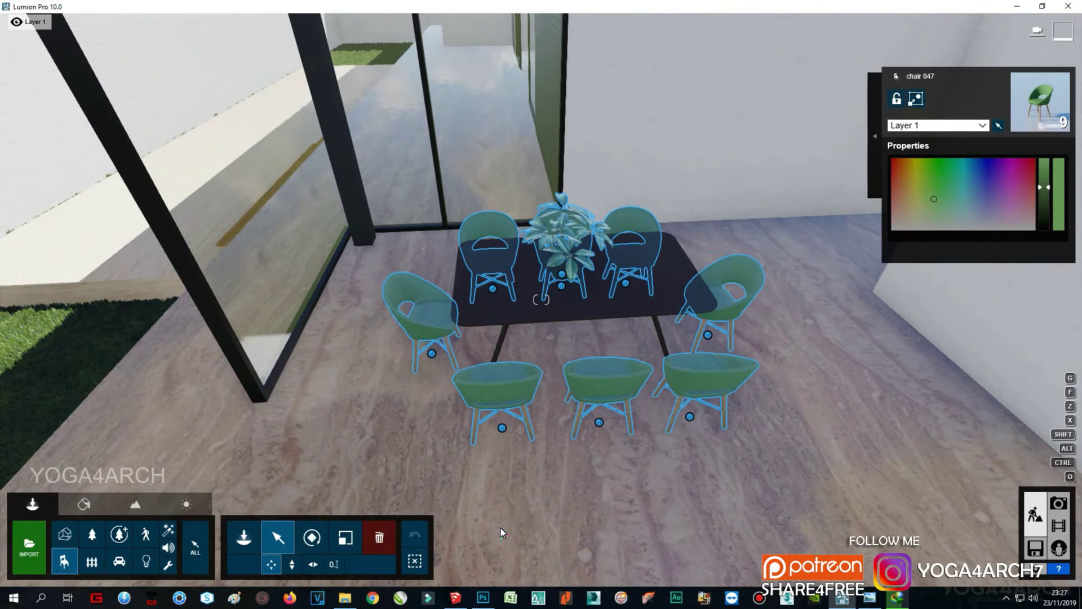
scroll(597, 469, "up", 3)
left_click(64, 534)
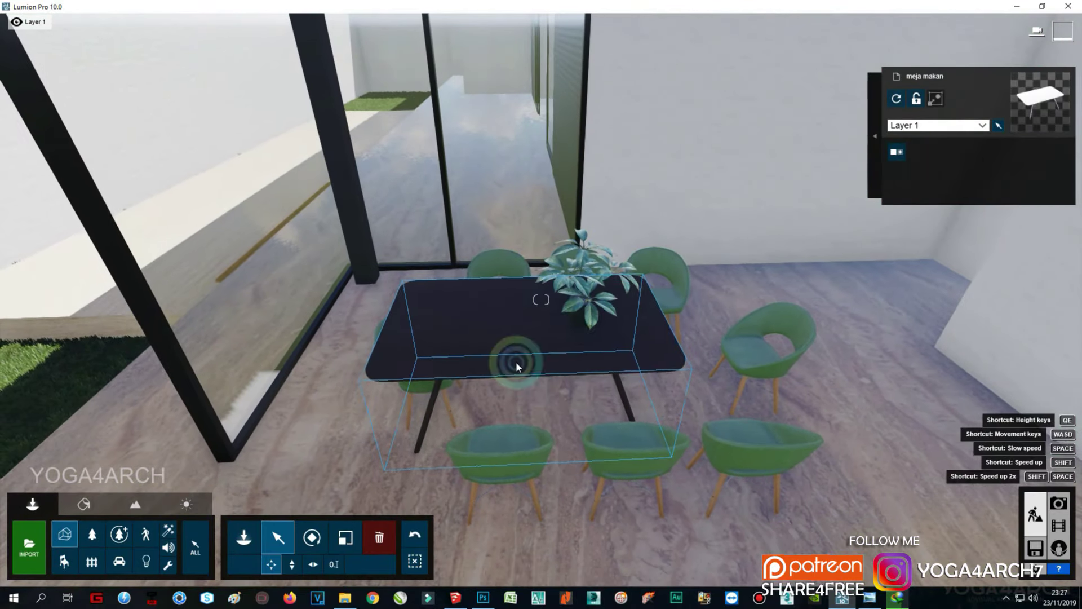
left_click(64, 560)
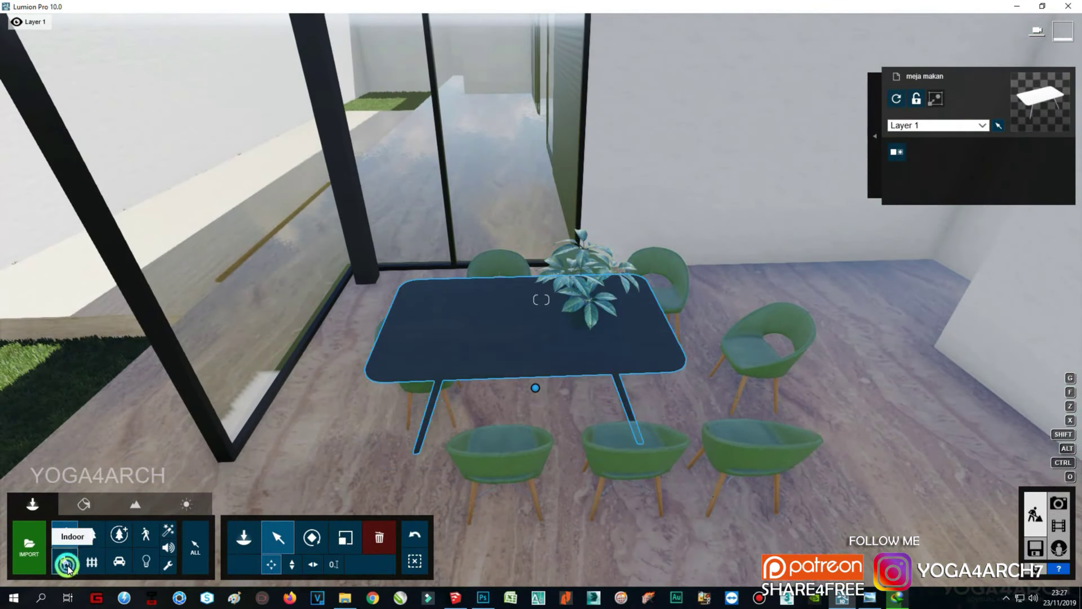
left_click_drag(332, 271, 816, 514, "ctrl")
left_click_drag(580, 320, 535, 323)
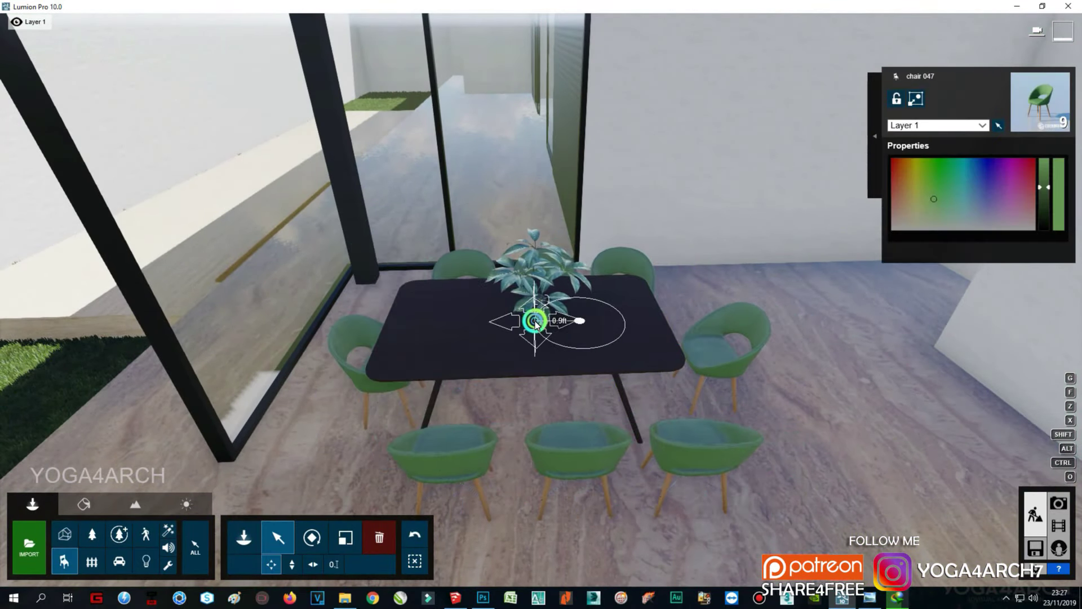
right_click_drag(522, 324, 614, 324)
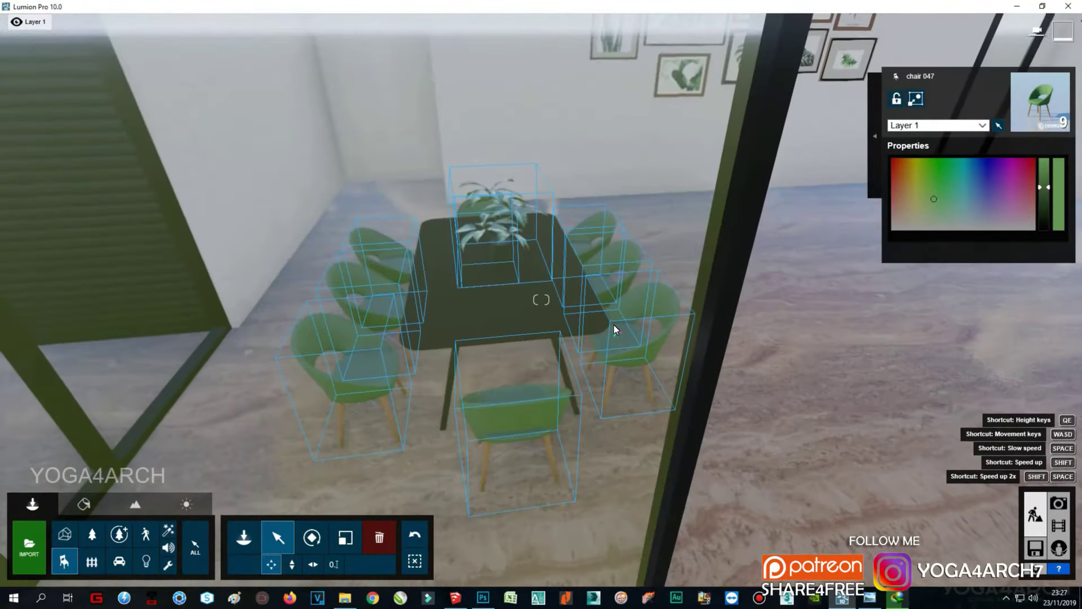
right_click_drag(614, 324, 540, 521)
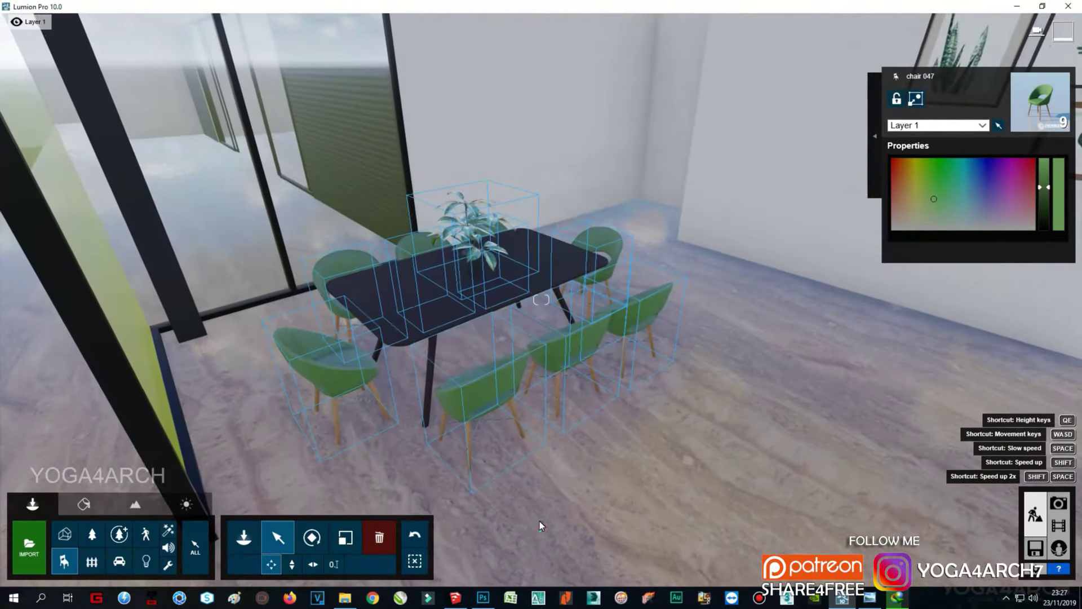
left_click(590, 424)
Step: Place a large imported potted plant near the glass panel
left_click(68, 538)
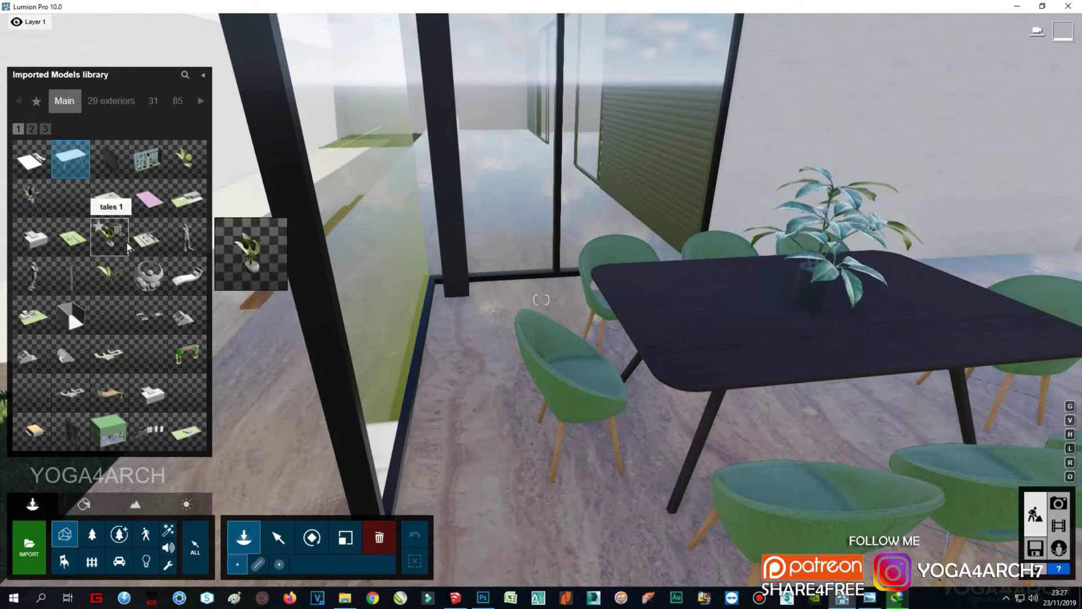
left_click(345, 527)
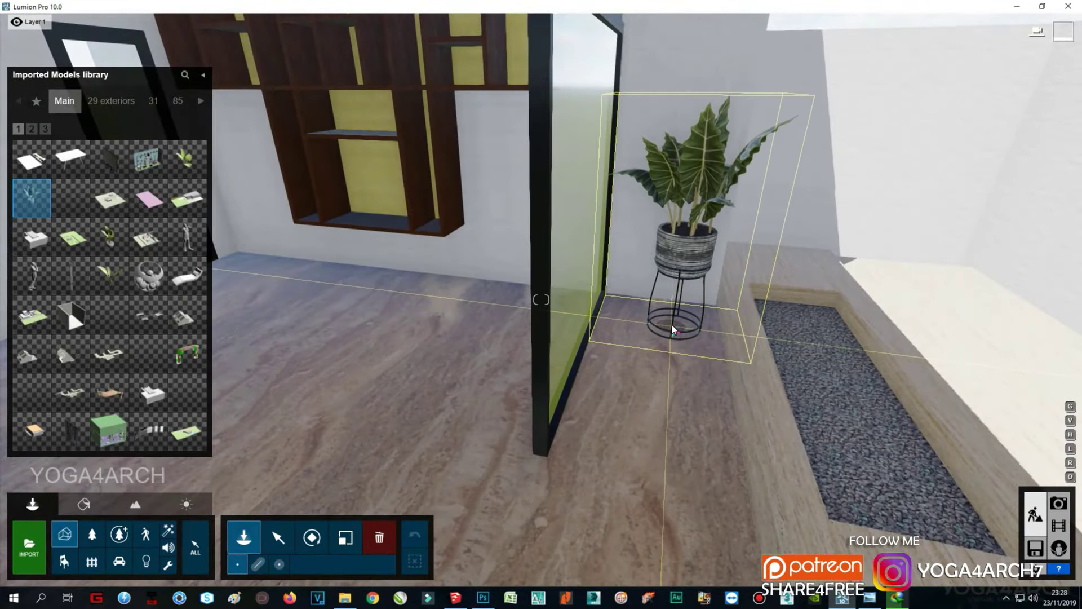
left_click(672, 325)
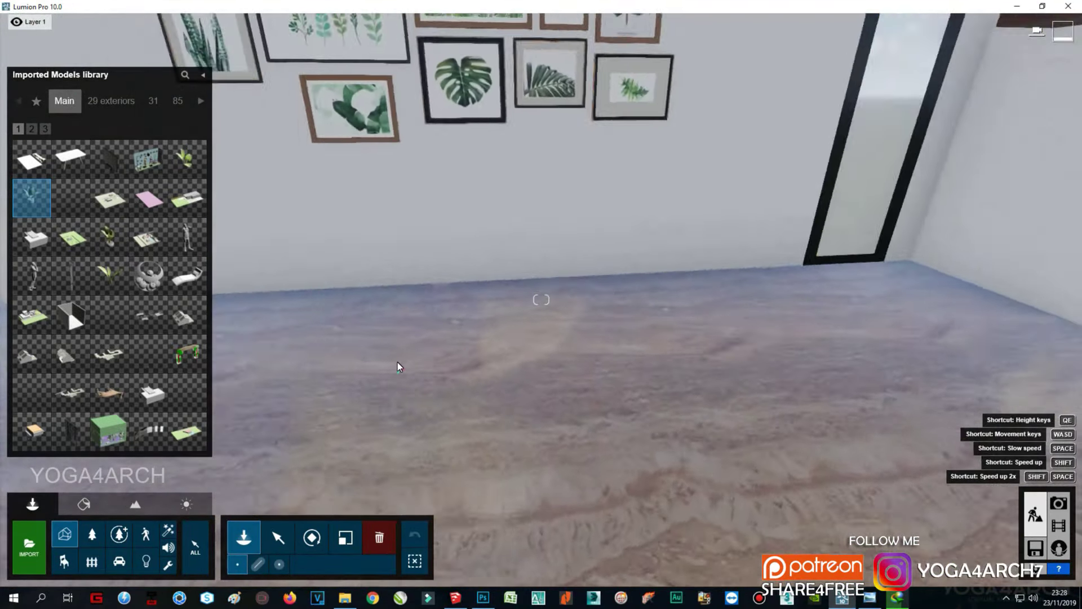
mouse_move(200, 100)
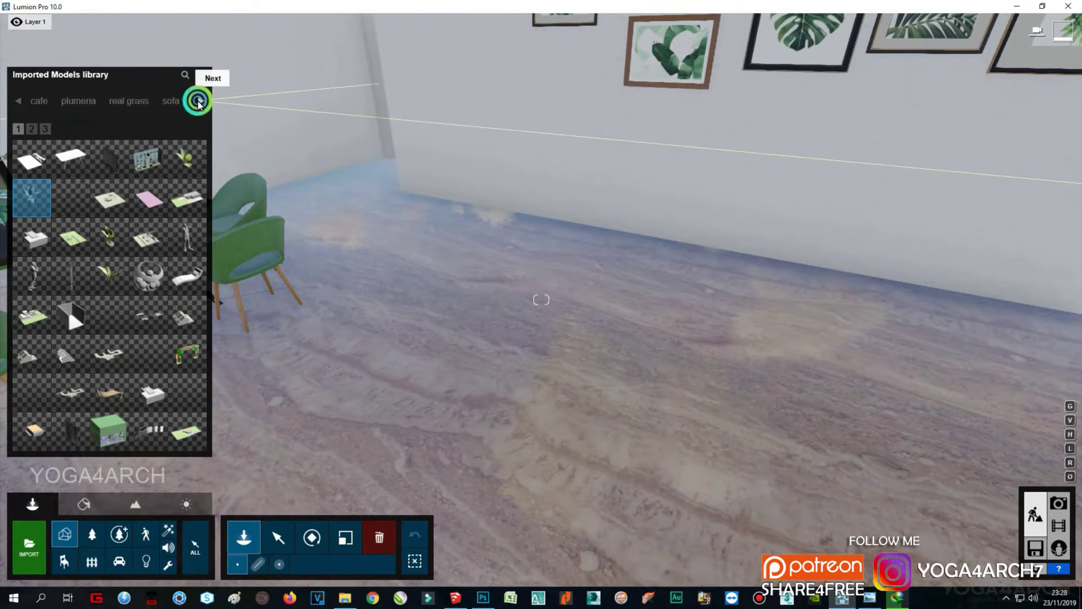
left_click(92, 101)
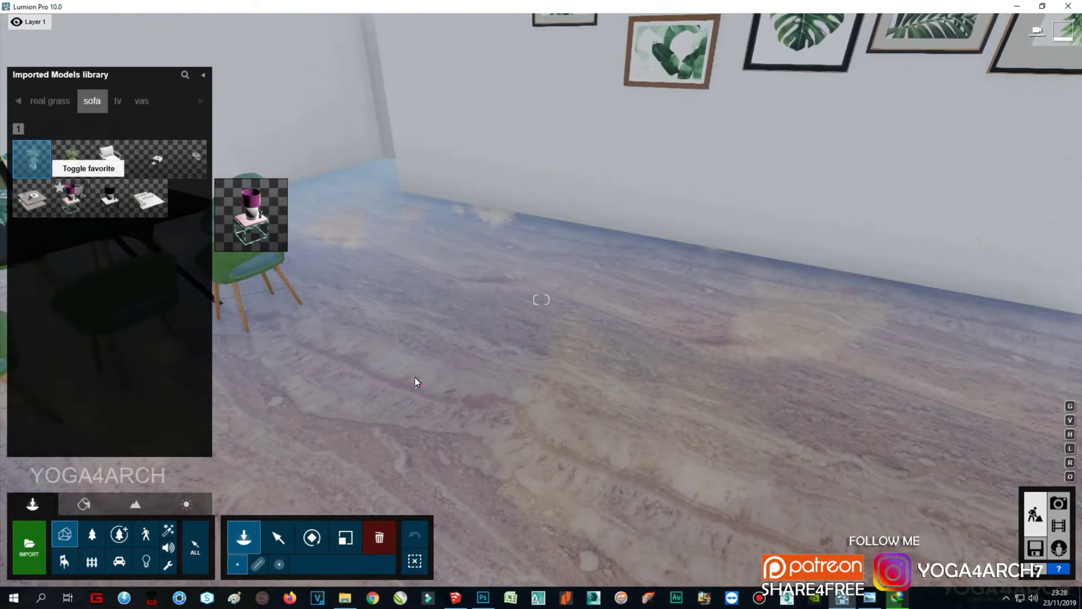
mouse_move(415, 377)
right_mouse_down()
mouse_move(605, 441)
mouse_move(413, 251)
right_mouse_up()
left_click(278, 537)
left_click(592, 324)
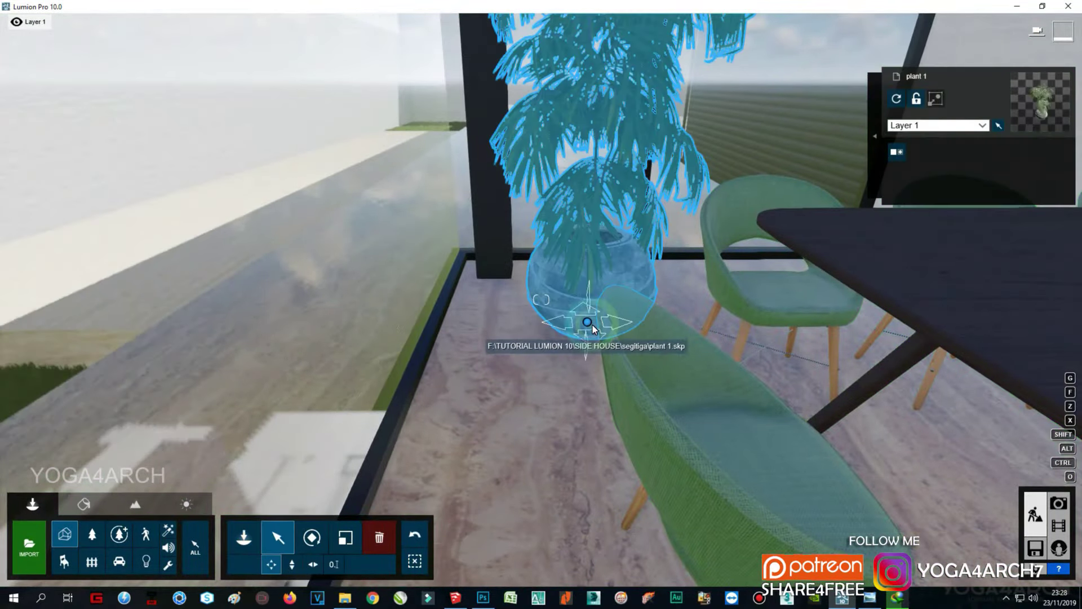
right_click_drag(593, 325, 563, 343)
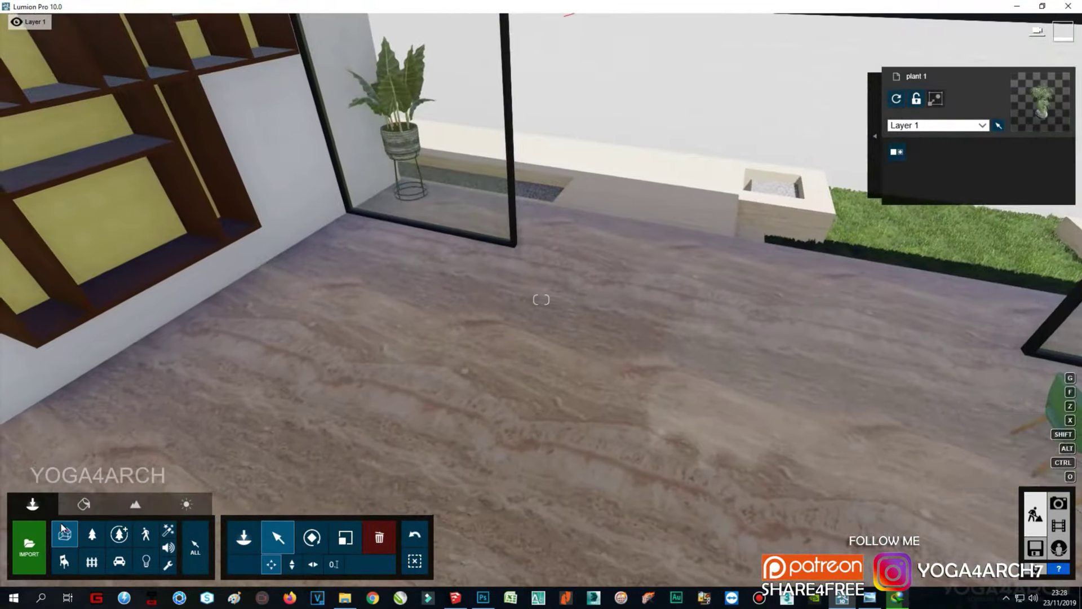
Step: Place the imported sofa-with-rug model on the empty floor
left_click(64, 533)
right_click_drag(250, 425, 296, 436)
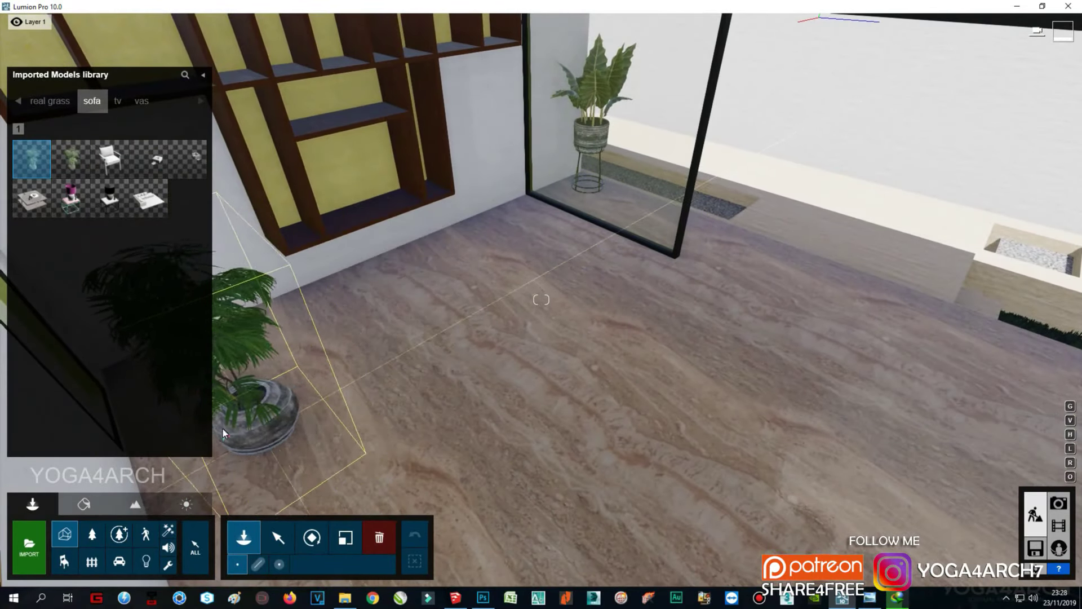
left_click(157, 208)
left_click(539, 443)
Step: Rotate the sofa and rug about 90° into their new orientation
mouse_move(538, 442)
right_mouse_down()
mouse_move(554, 375)
mouse_move(532, 312)
right_mouse_up()
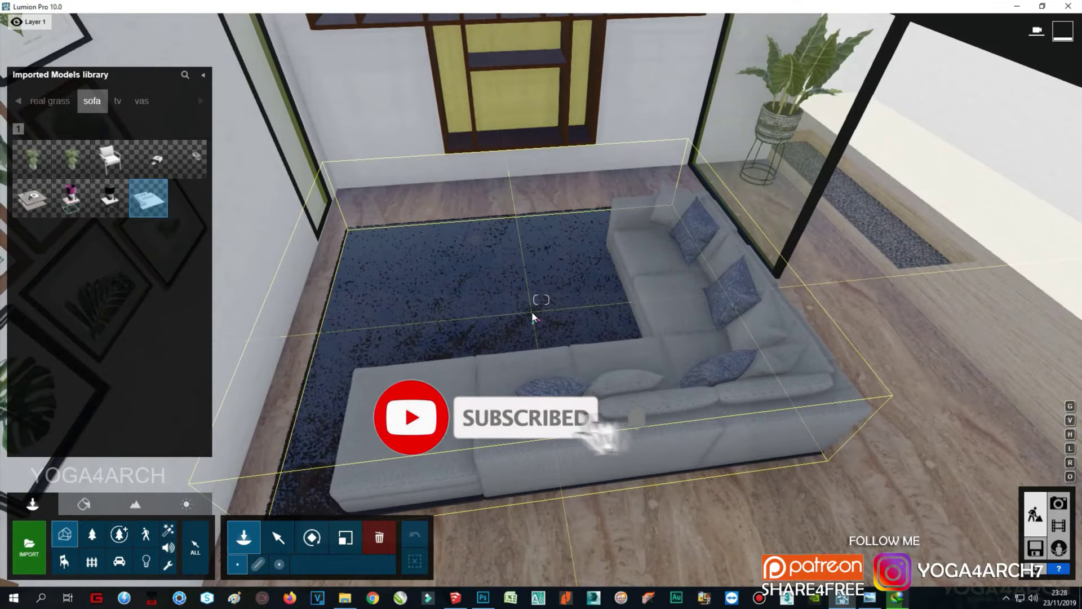
scroll(532, 312, "up", 3)
scroll(604, 321, "up", 2)
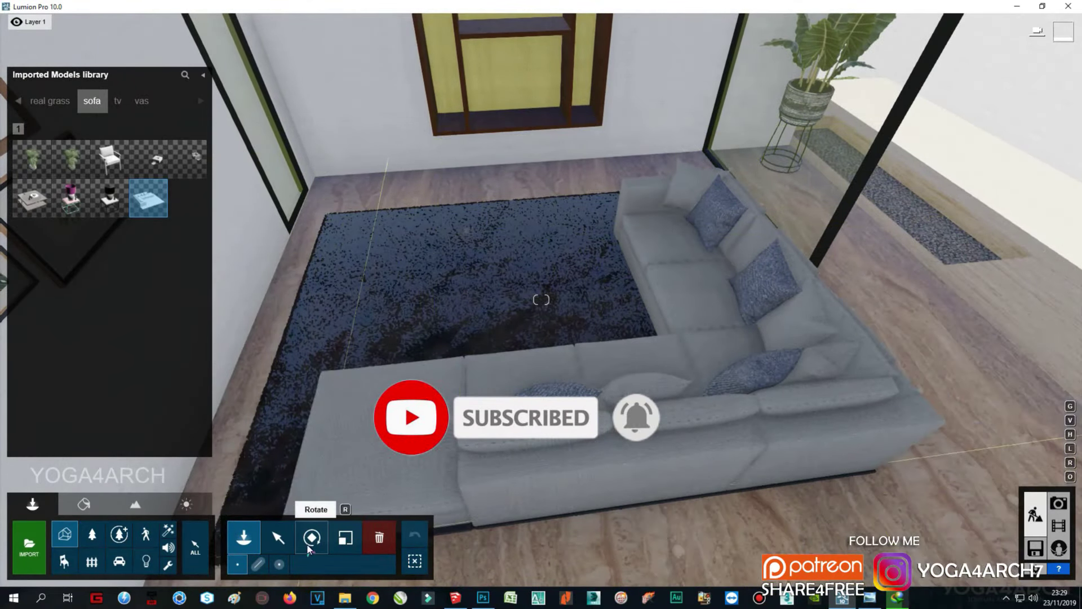
left_click(312, 537)
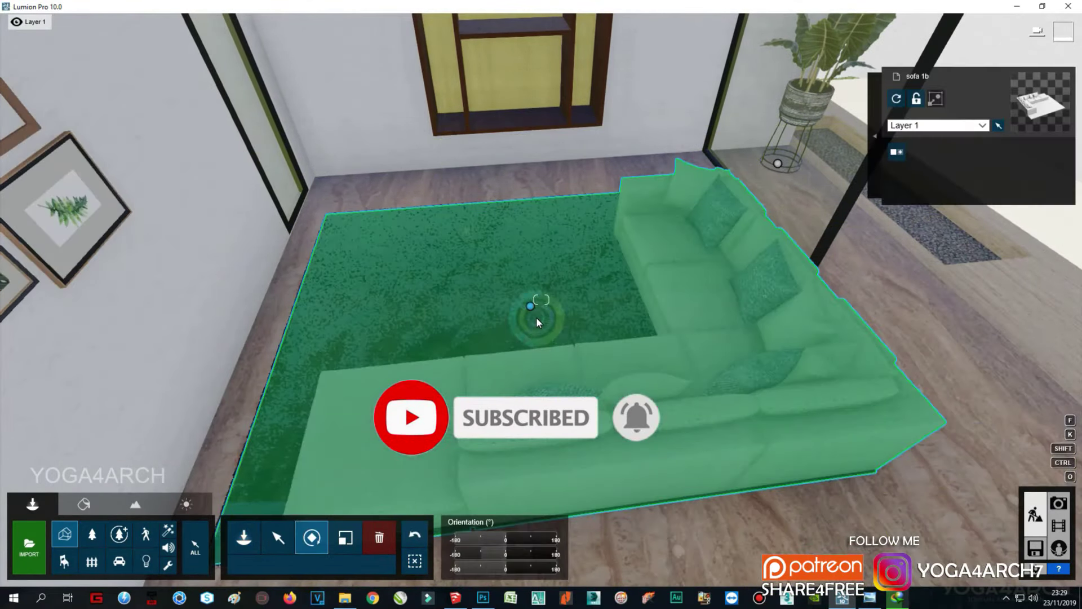
mouse_move(536, 316)
left_mouse_down()
mouse_move(626, 295)
mouse_move(646, 231)
mouse_move(642, 243)
left_mouse_up()
left_click(278, 538)
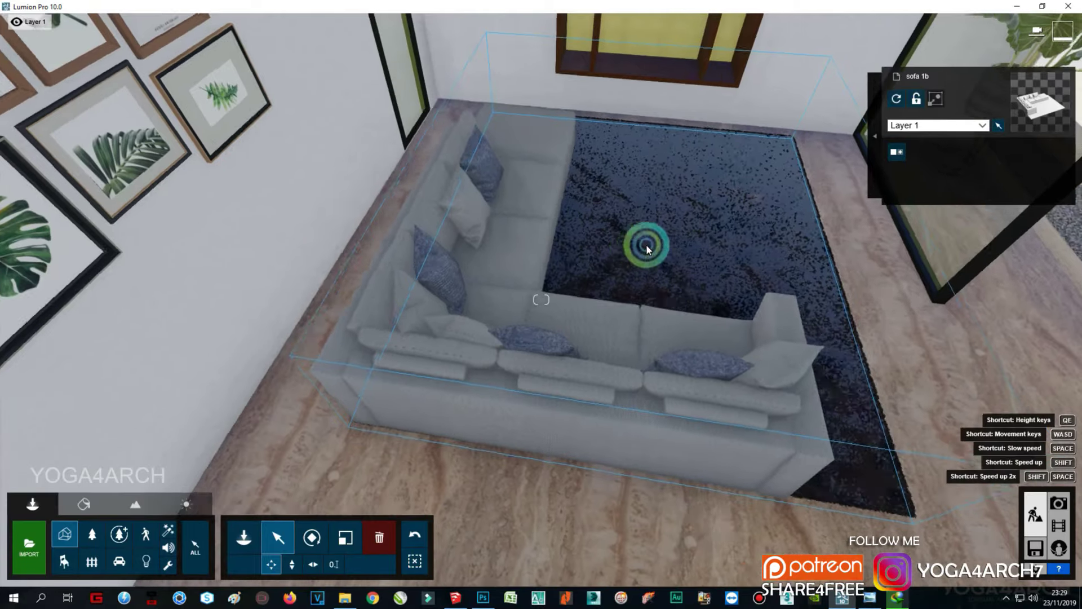
right_click_drag(641, 243, 648, 245)
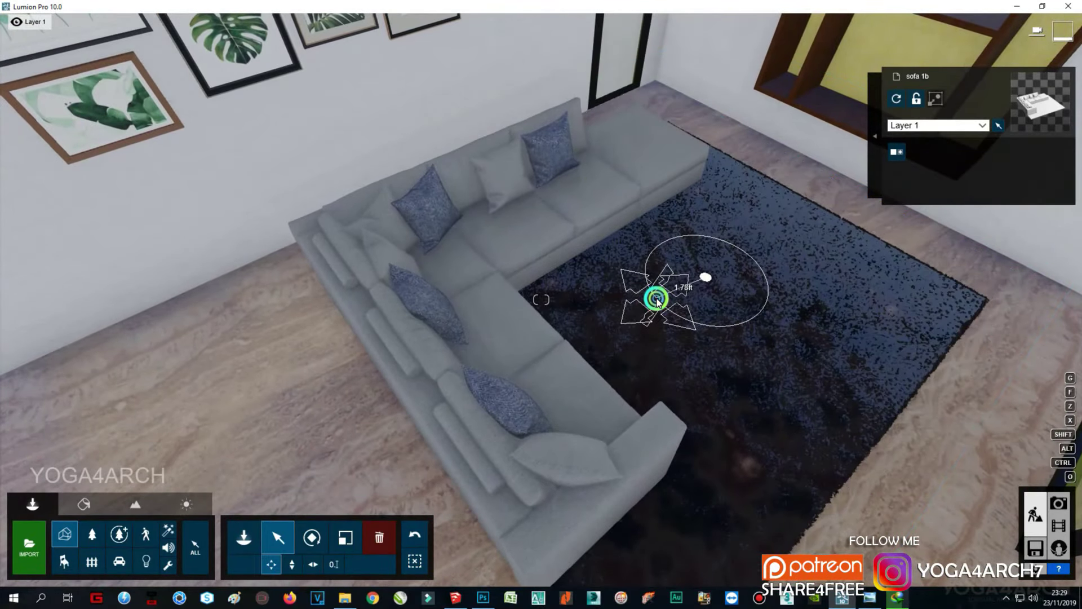
right_click_drag(669, 292, 672, 292)
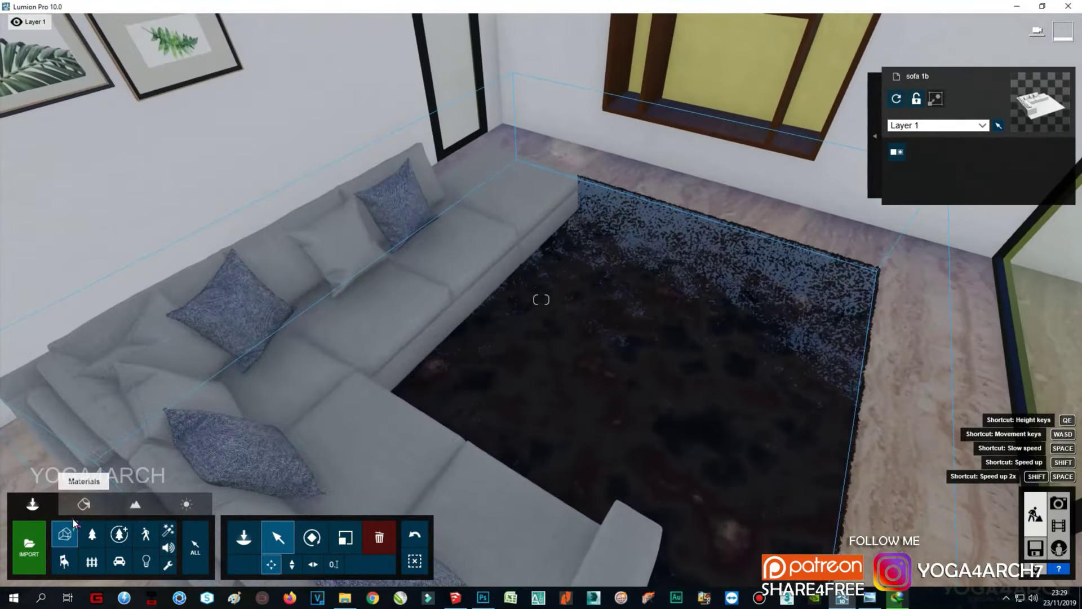
Step: Place a coffee table from the imported models onto the rug
left_click(60, 536)
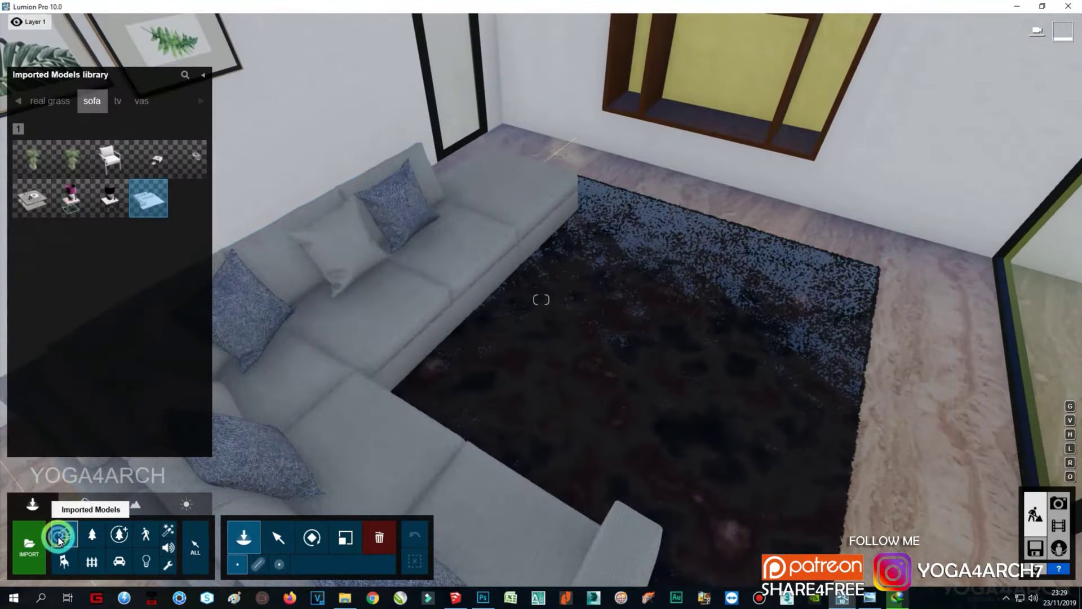
left_click(613, 369)
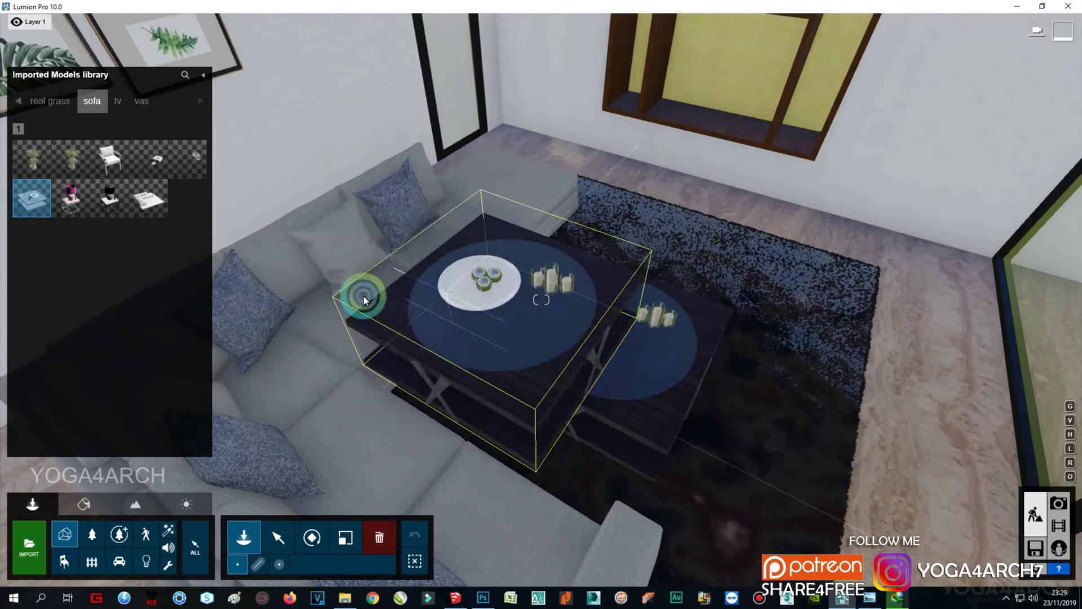
right_click_drag(363, 295, 295, 267)
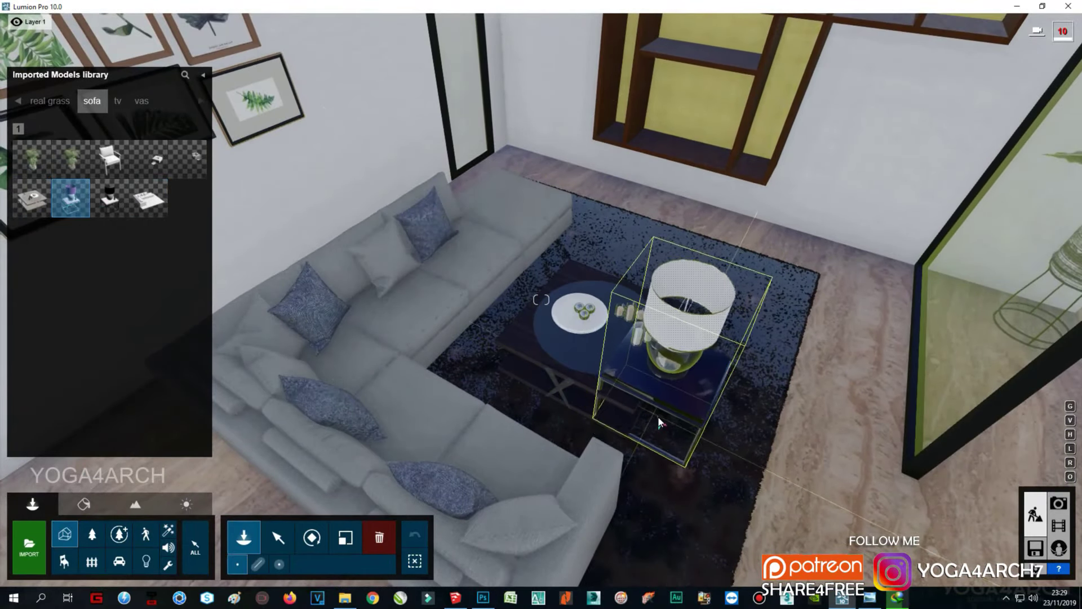
right_click_drag(658, 416, 662, 424)
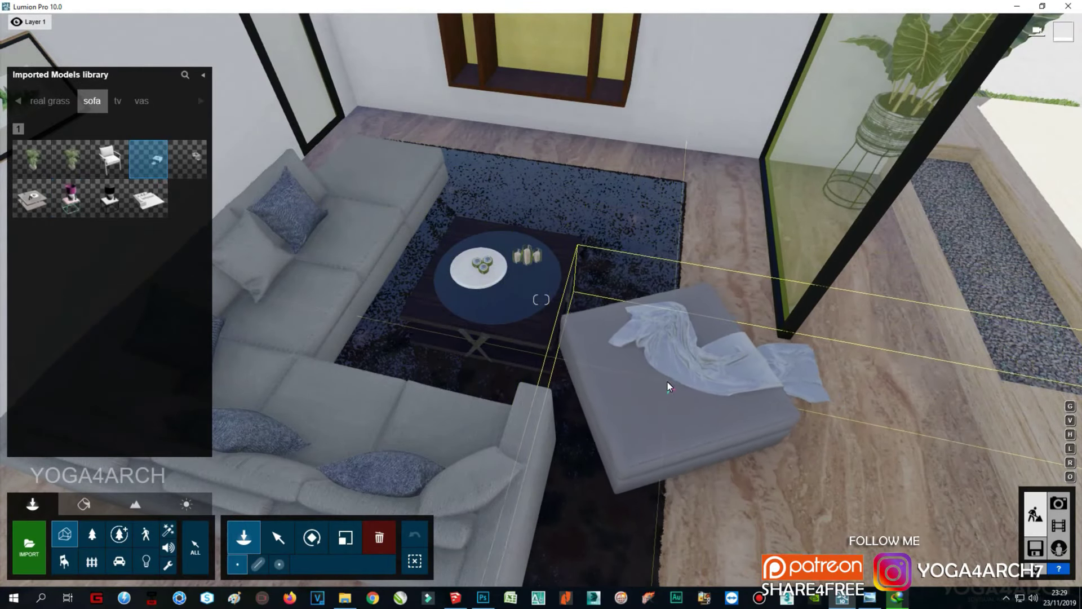
Step: Place the ottoman facing the sofa and slide it beside the coffee table
left_click(690, 388)
left_click_drag(685, 387, 778, 394)
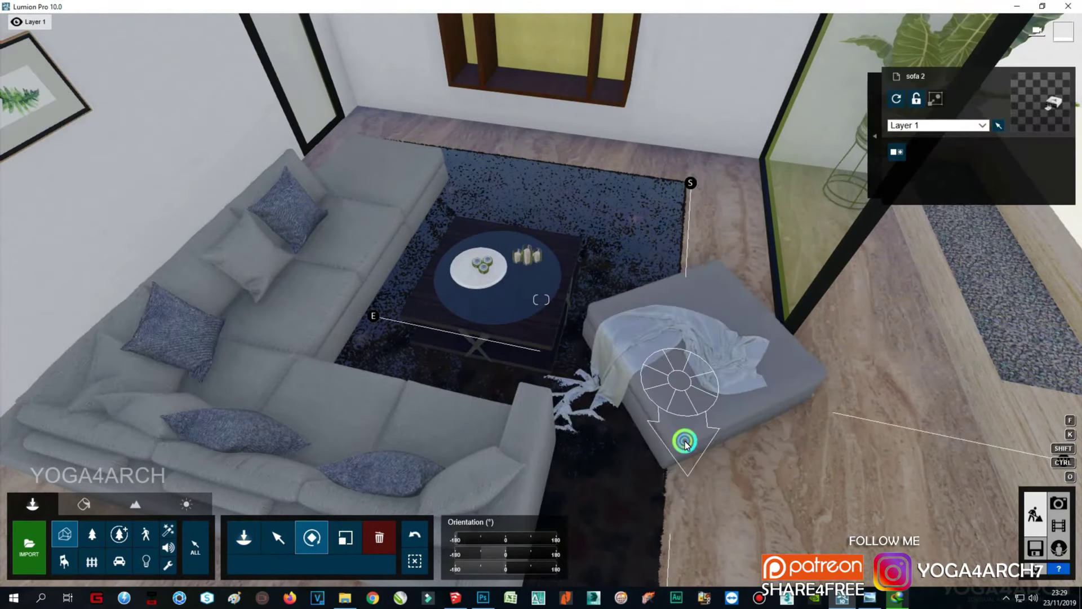
left_click(345, 537)
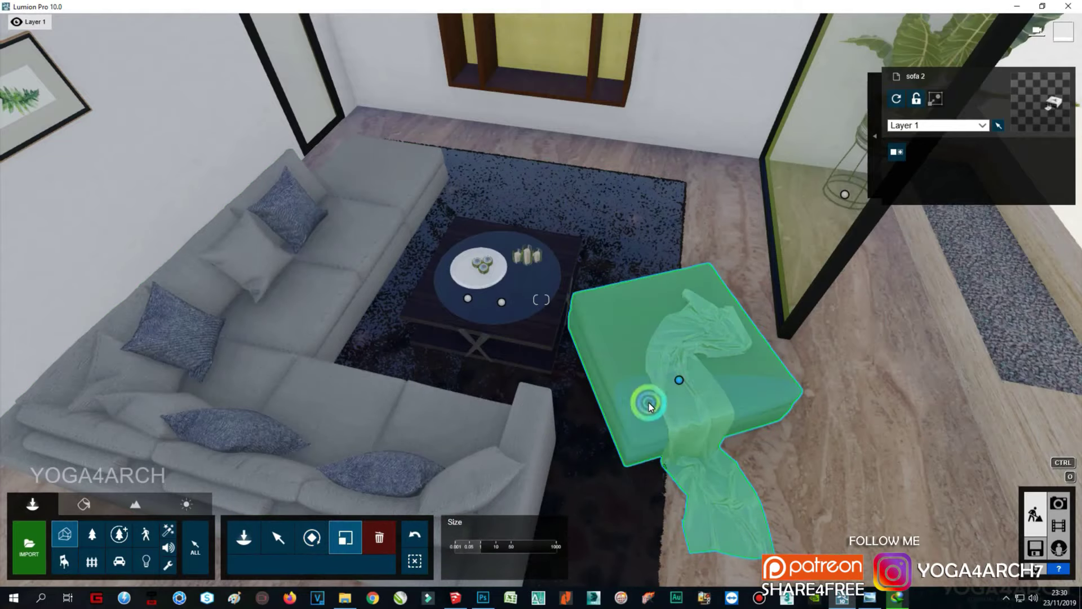
left_click(278, 538)
left_click(681, 375)
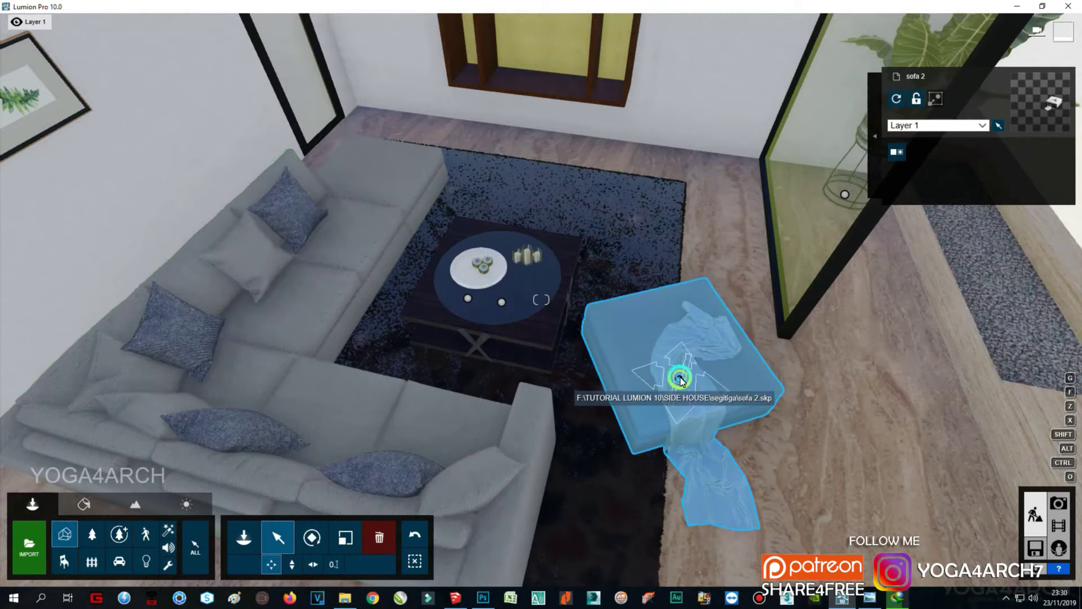
left_click_drag(681, 375, 688, 351)
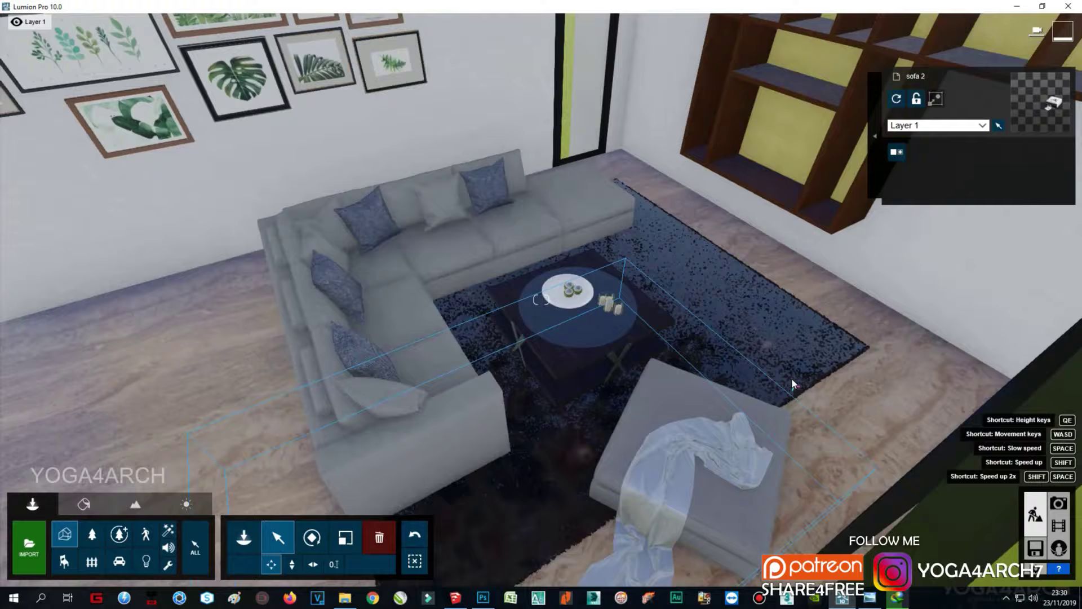
right_click_drag(753, 370, 785, 380)
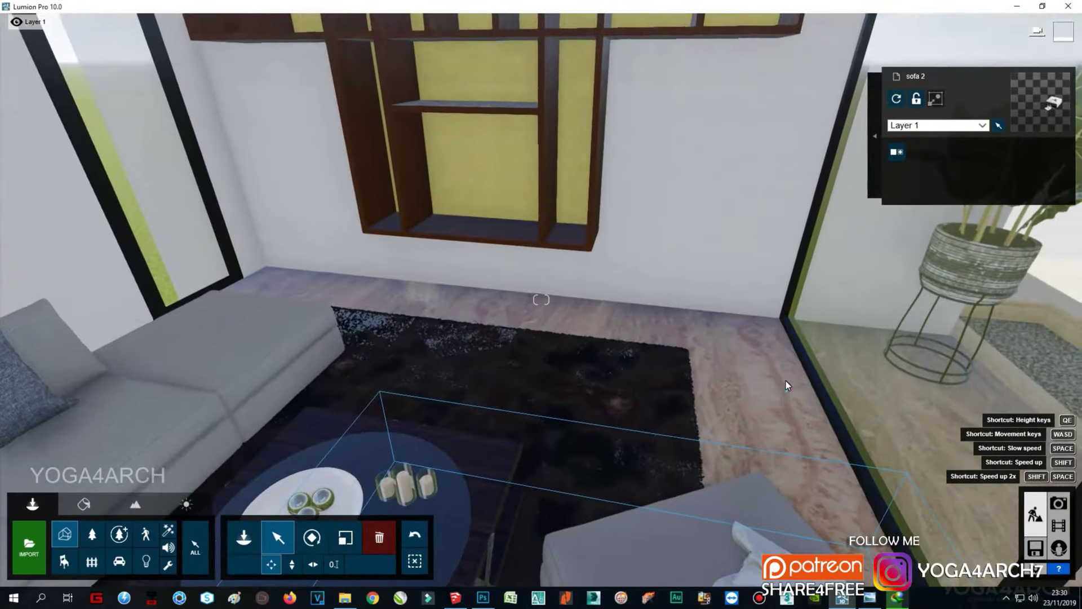
Step: Place a second potted plant beside the first one
left_click(64, 533)
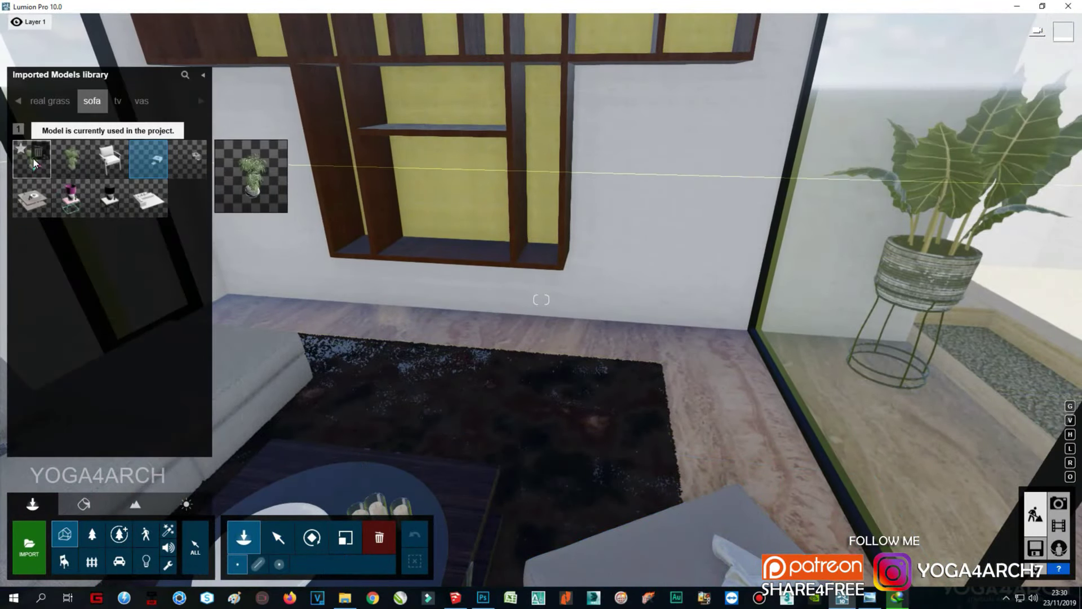
left_click(32, 159)
left_click(695, 342)
right_click_drag(695, 343, 565, 326)
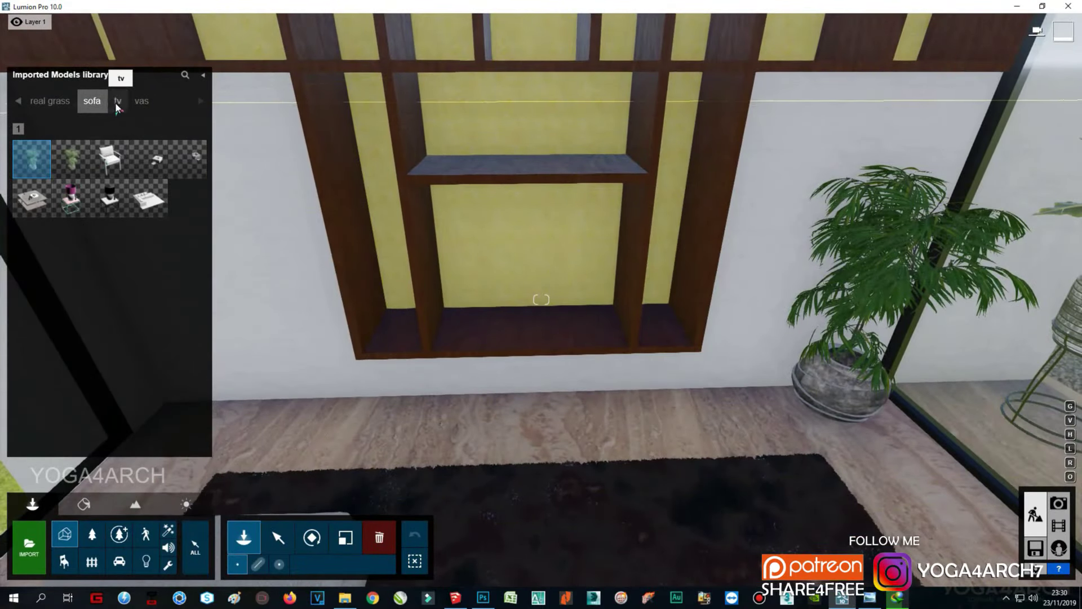
Step: Set a TV in the shelf niche, rotated to face the room and shrunk to fit
left_click(117, 102)
mouse_move(32, 159)
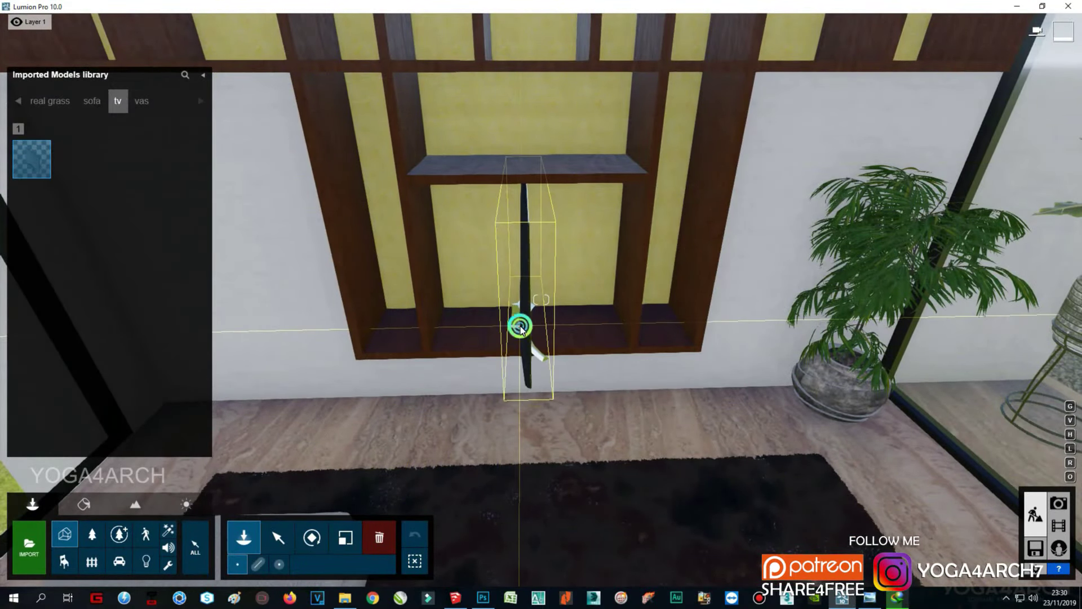
left_click(520, 327)
left_click(311, 537)
left_click_drag(562, 352, 595, 322)
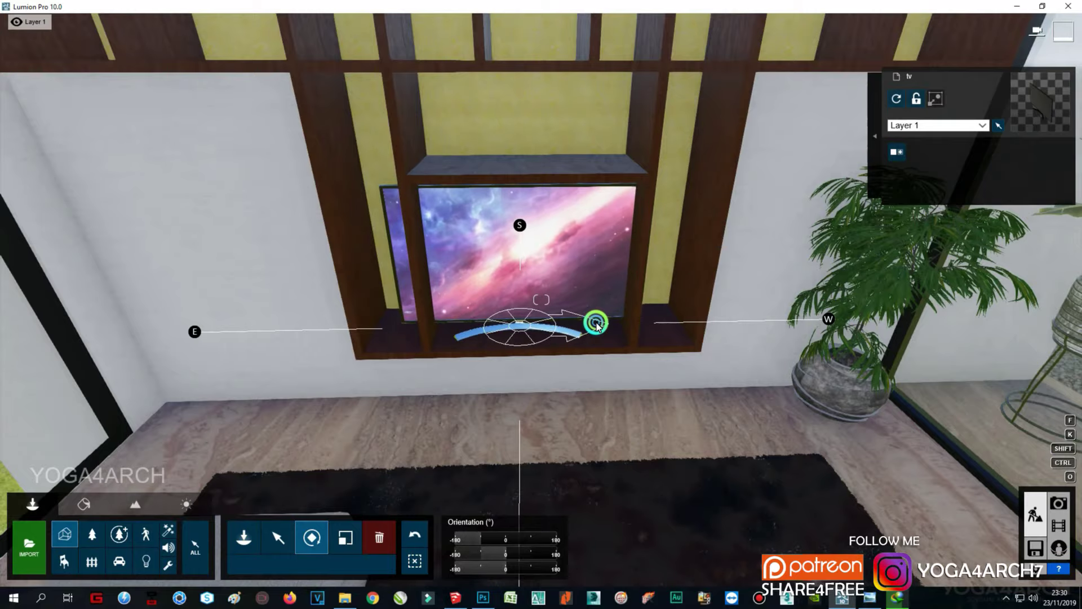
left_click(278, 537)
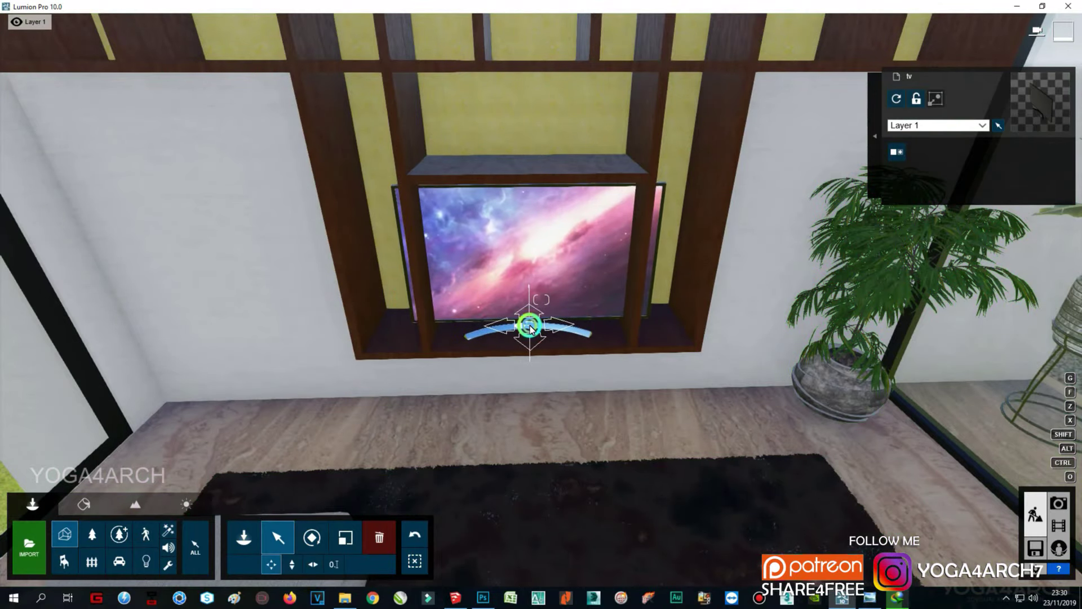
left_click(346, 538)
left_click_drag(527, 325, 524, 335)
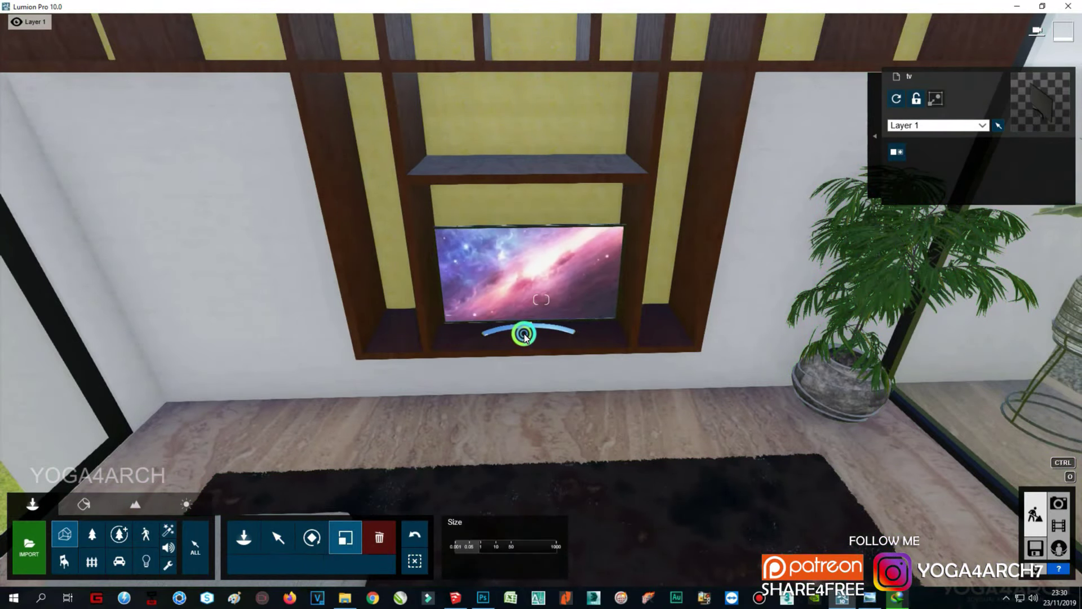
left_click(297, 540)
Step: Give the yellow shelf backs a glass material and save the change
right_click_drag(515, 320, 540, 320)
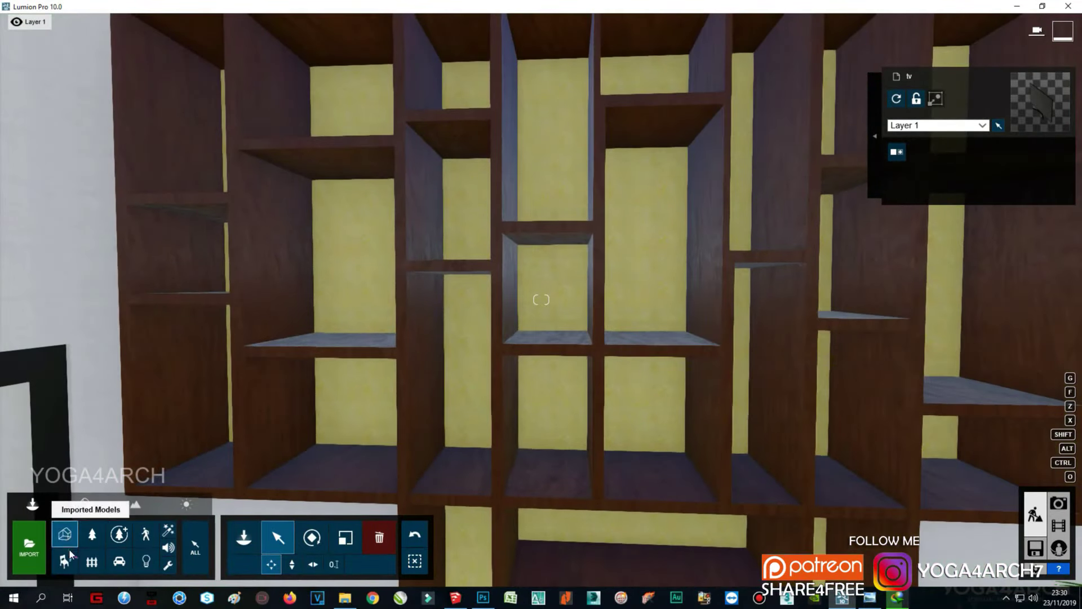
left_click(66, 561)
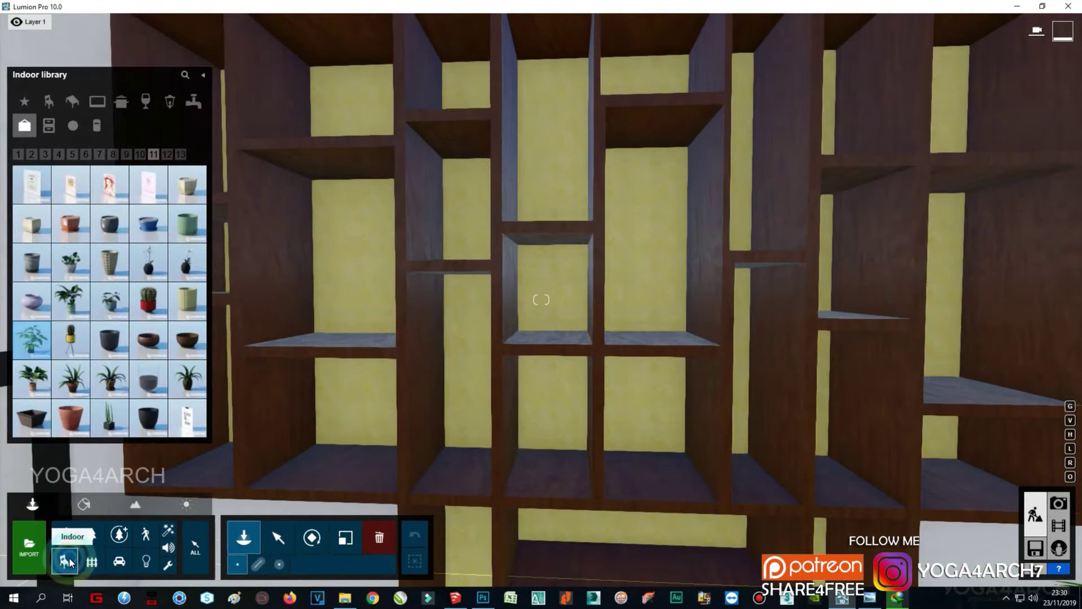
left_click(83, 506)
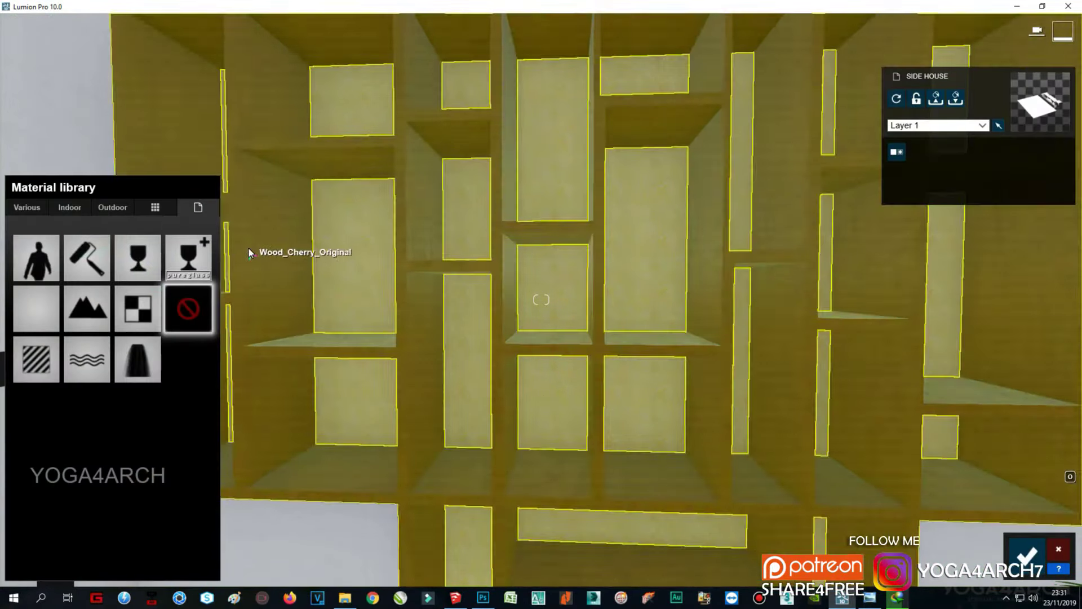
left_click(76, 208)
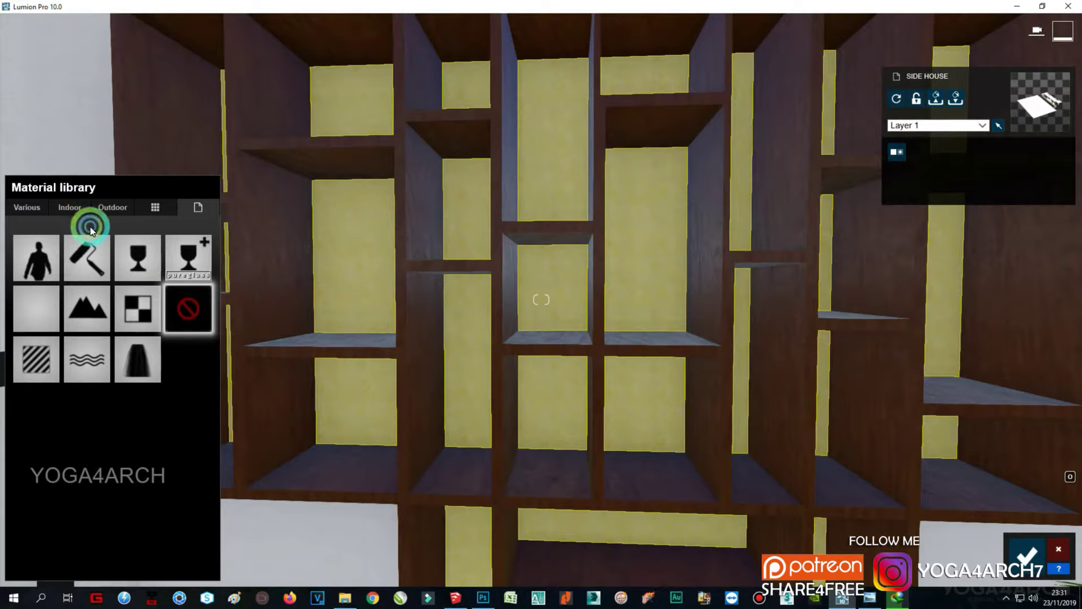
left_click(135, 510)
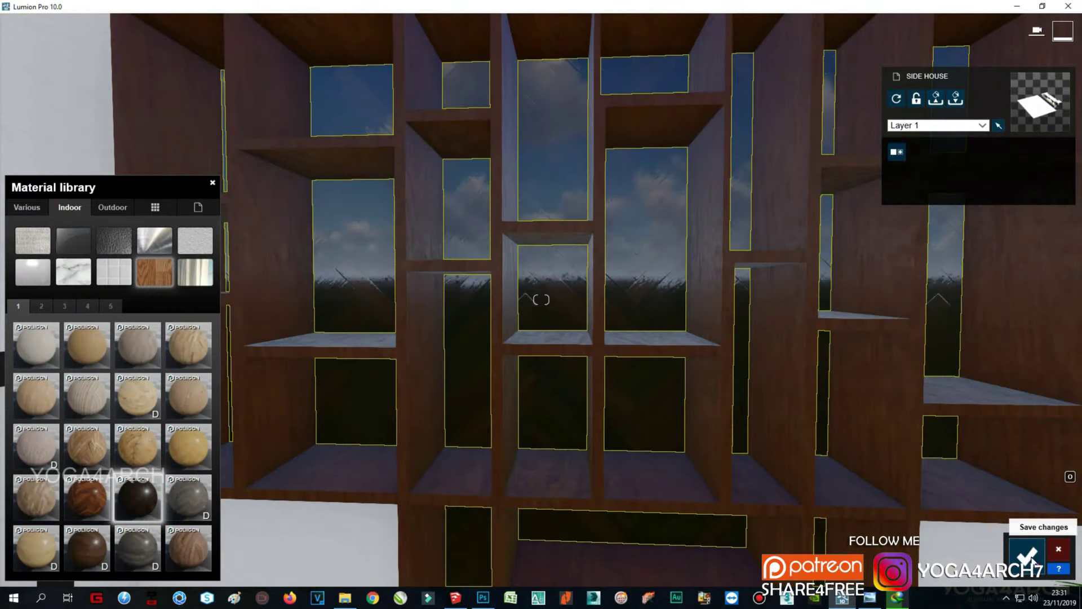
left_click(1027, 555)
left_click(66, 534)
left_click(19, 154)
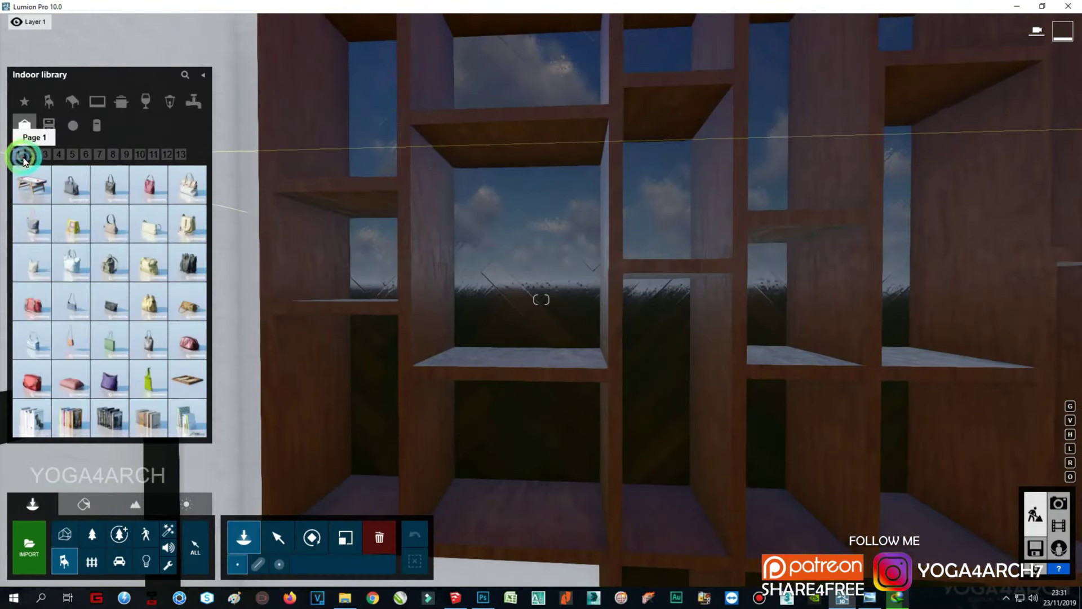
Step: Place a row of Books 006 on a shelf and enlarge it to fill the compartment
right_click_drag(465, 468, 797, 469)
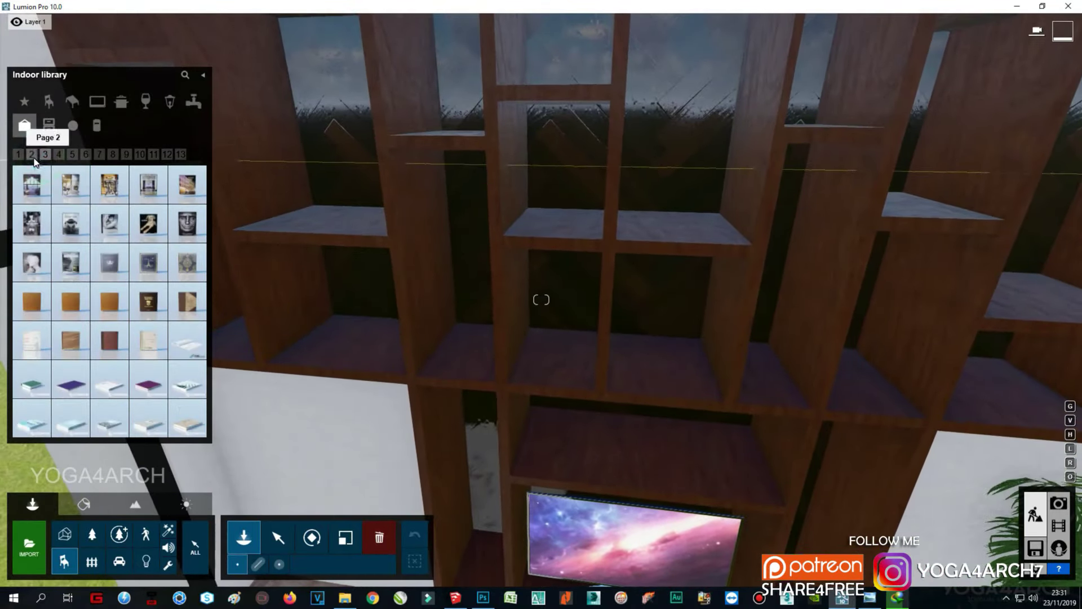
left_click(31, 184)
right_click_drag(585, 489, 553, 499)
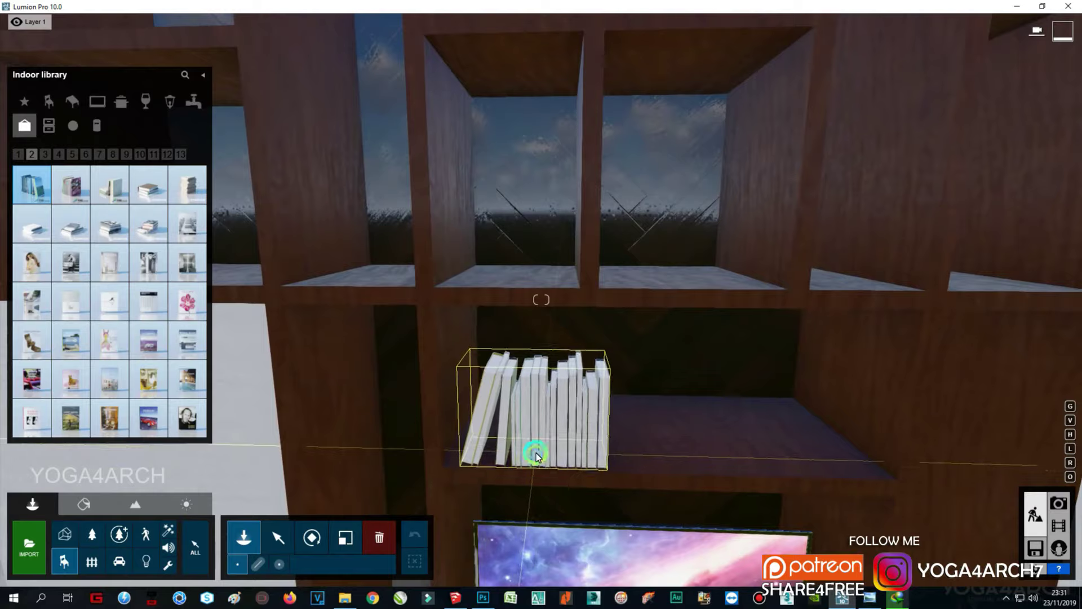
left_click(319, 540)
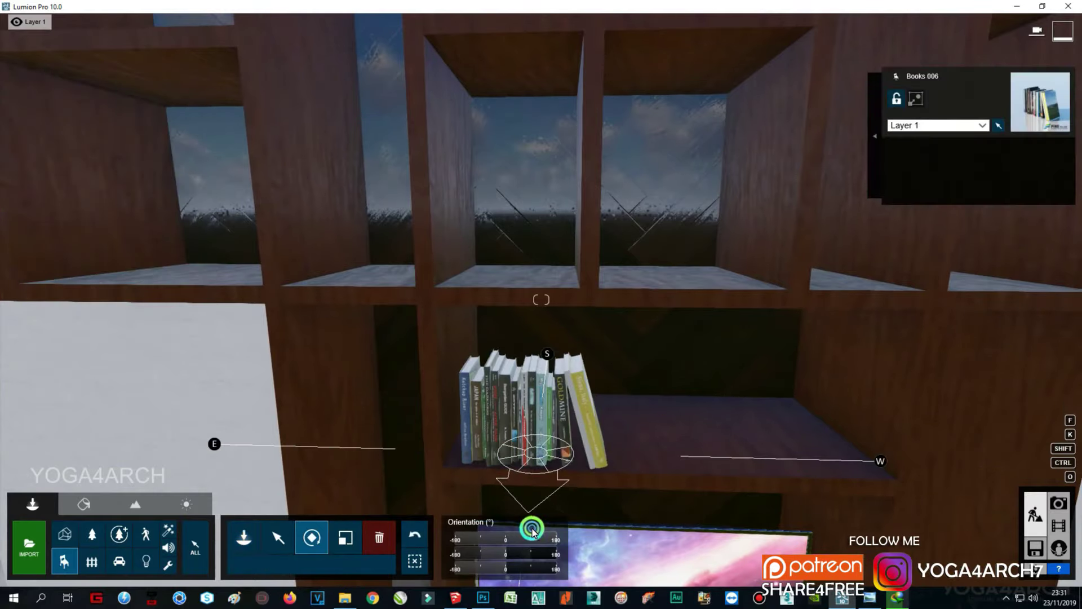
left_click_drag(536, 452, 558, 447)
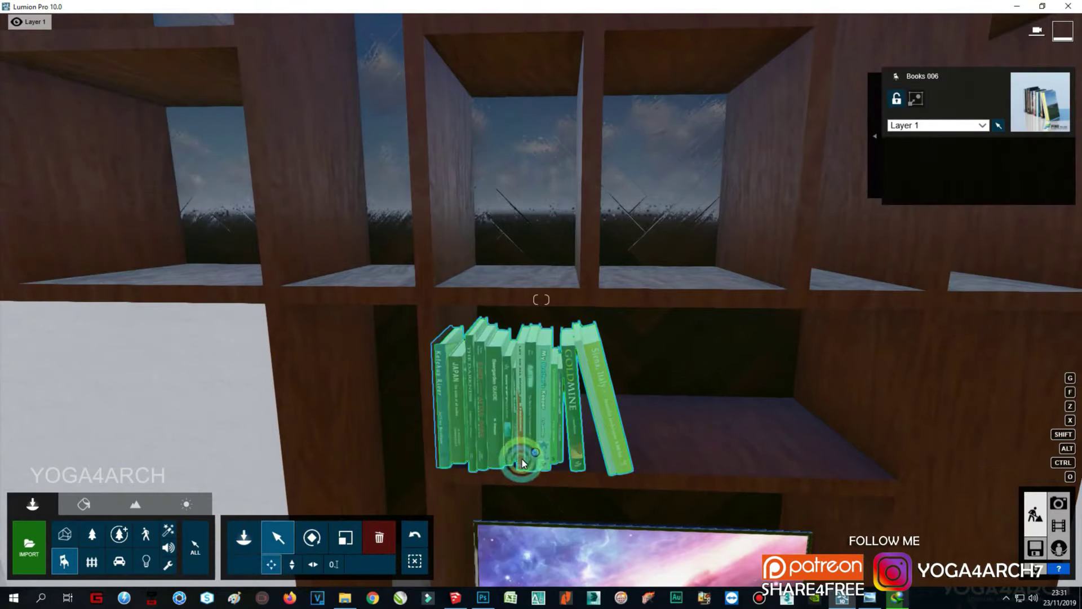
key("m")
Step: Copy the Books 006 row onto the upper-left and right shelves
scroll(610, 423, "down", 5)
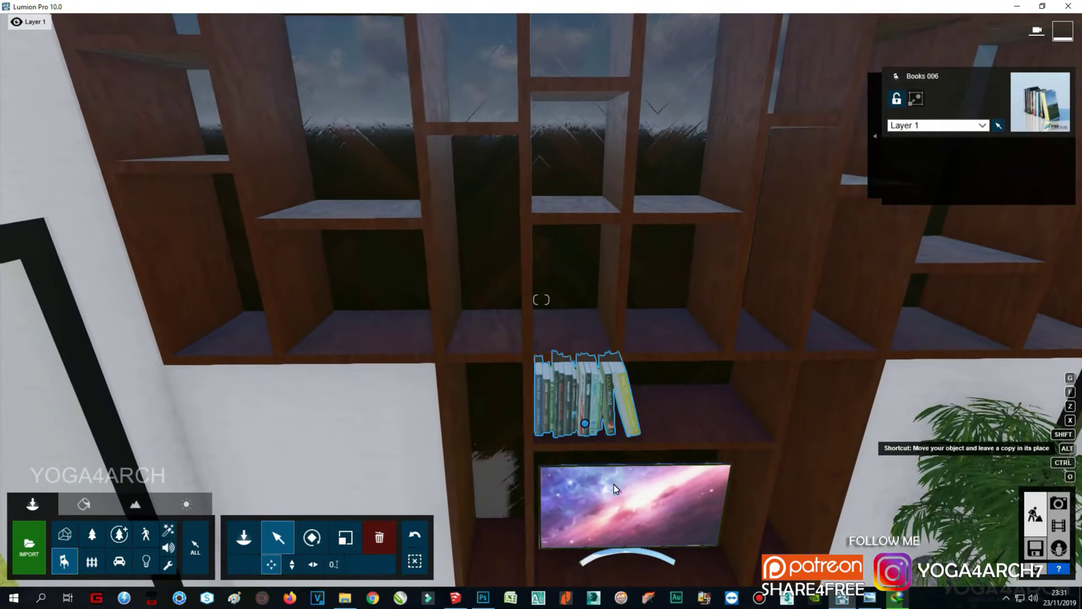
left_click_drag(587, 423, 342, 341, "alt")
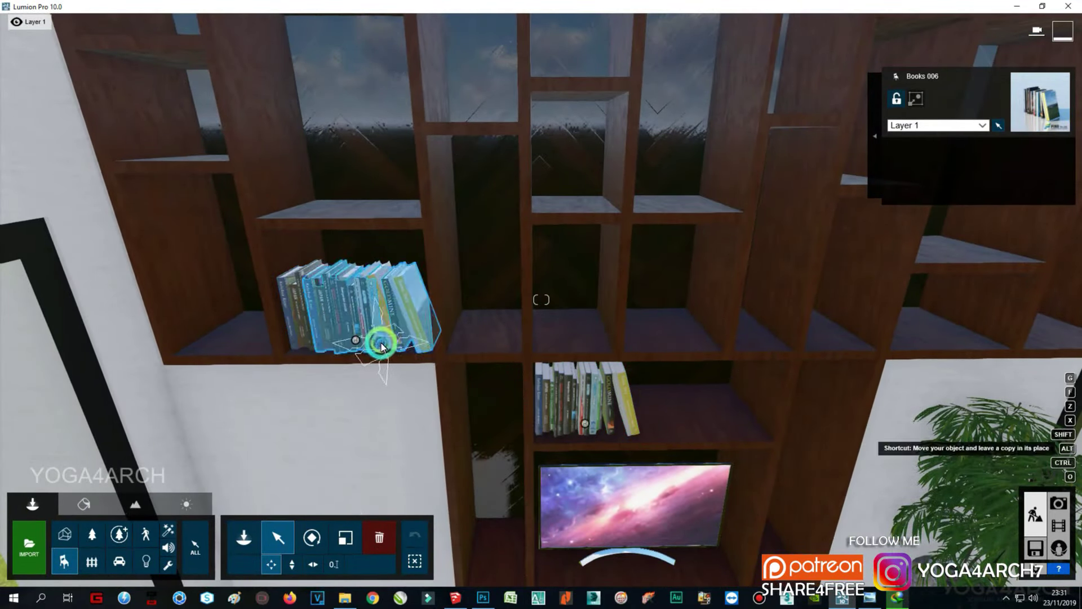
scroll(633, 395, "down", 5)
right_click_drag(633, 396, 635, 400)
scroll(624, 400, "up", 5)
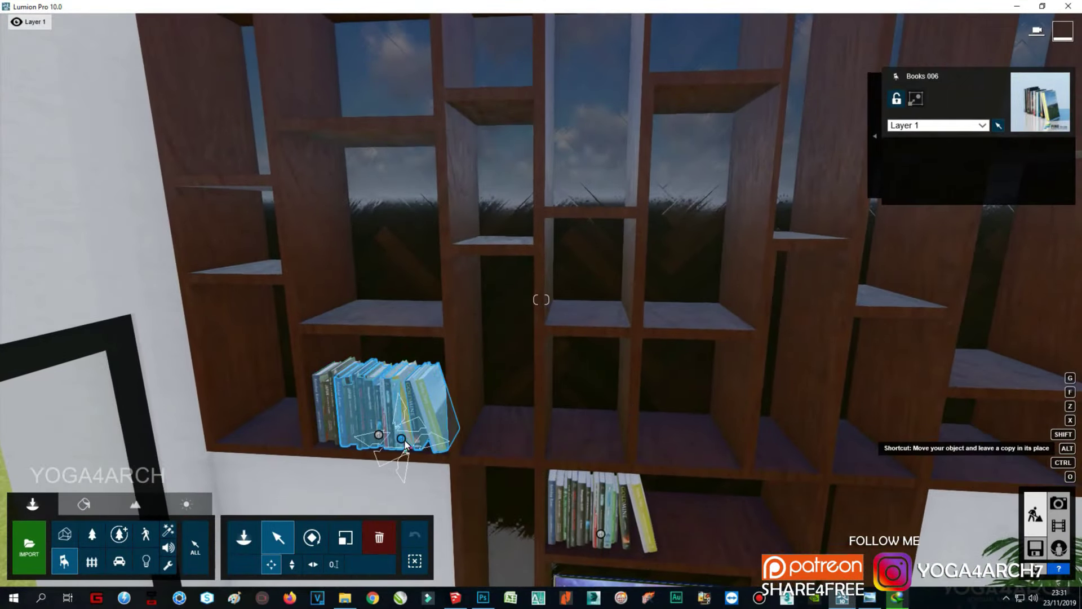
left_click_drag(693, 347, 528, 365)
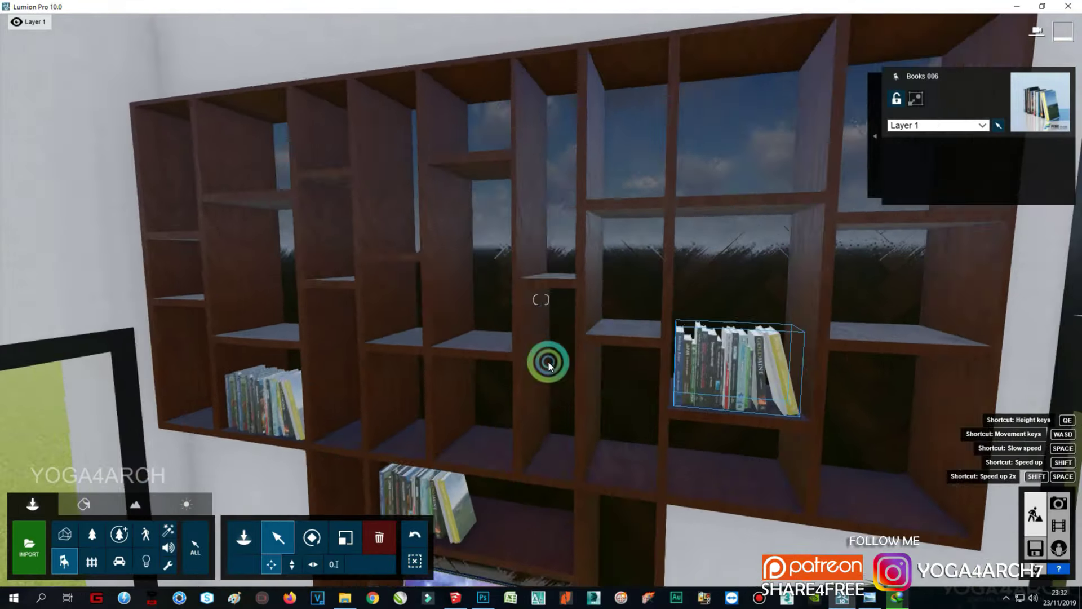
right_click_drag(540, 375, 542, 299)
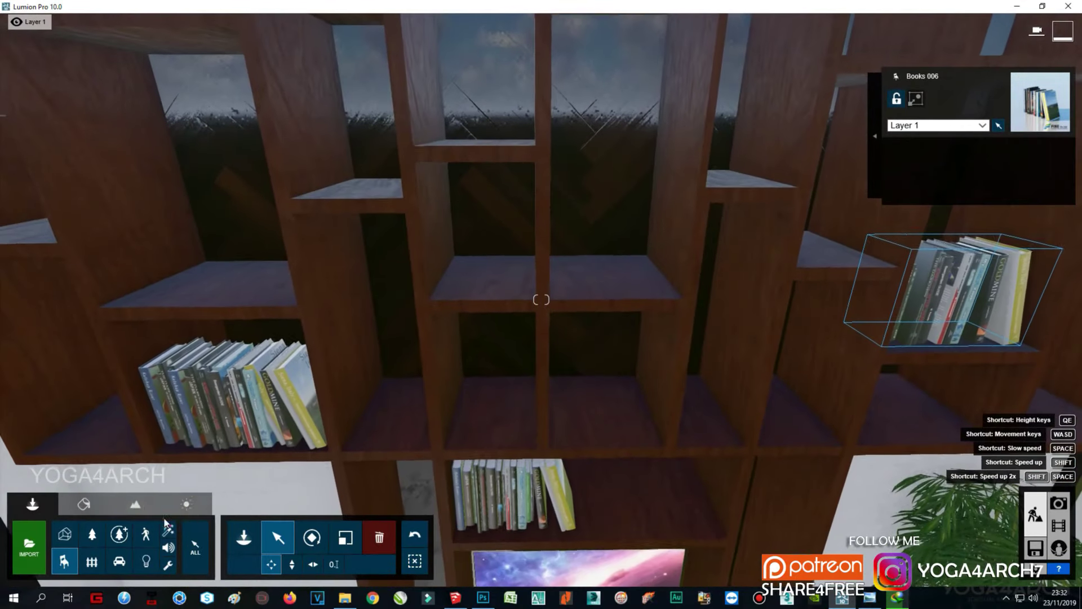
scroll(541, 299, "up", 3)
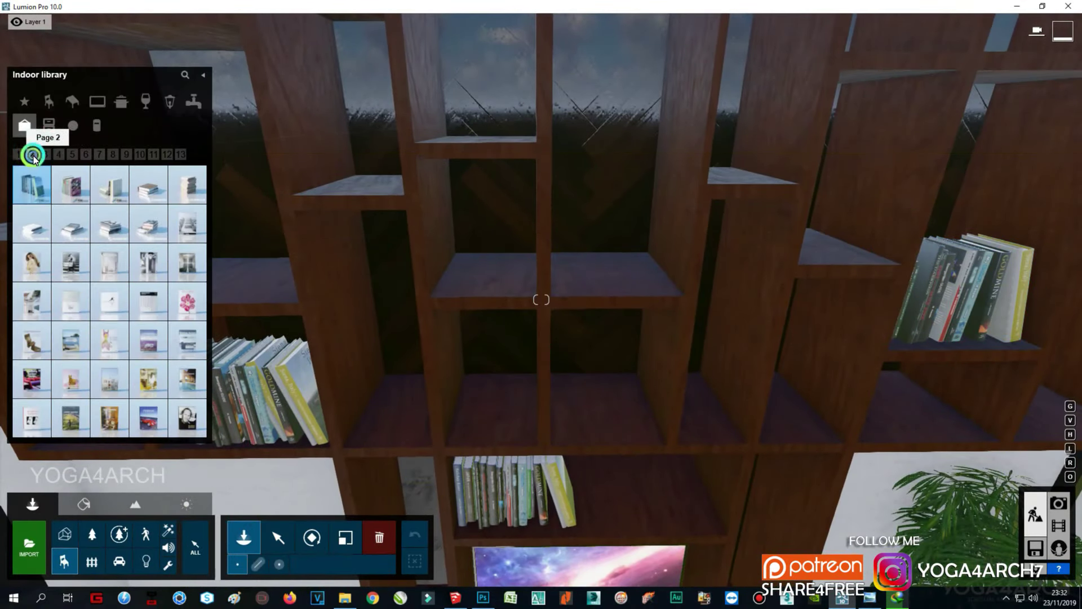
Step: Place Books 007 in a middle compartment and copy it to higher and upper-left compartments
left_click(311, 537)
left_click(596, 413)
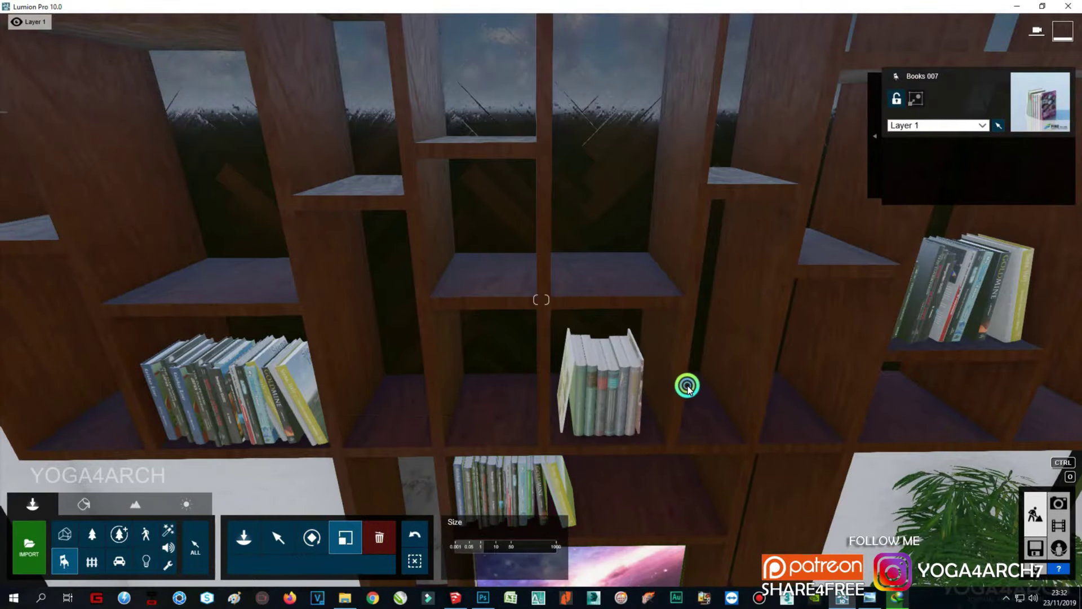
key("m")
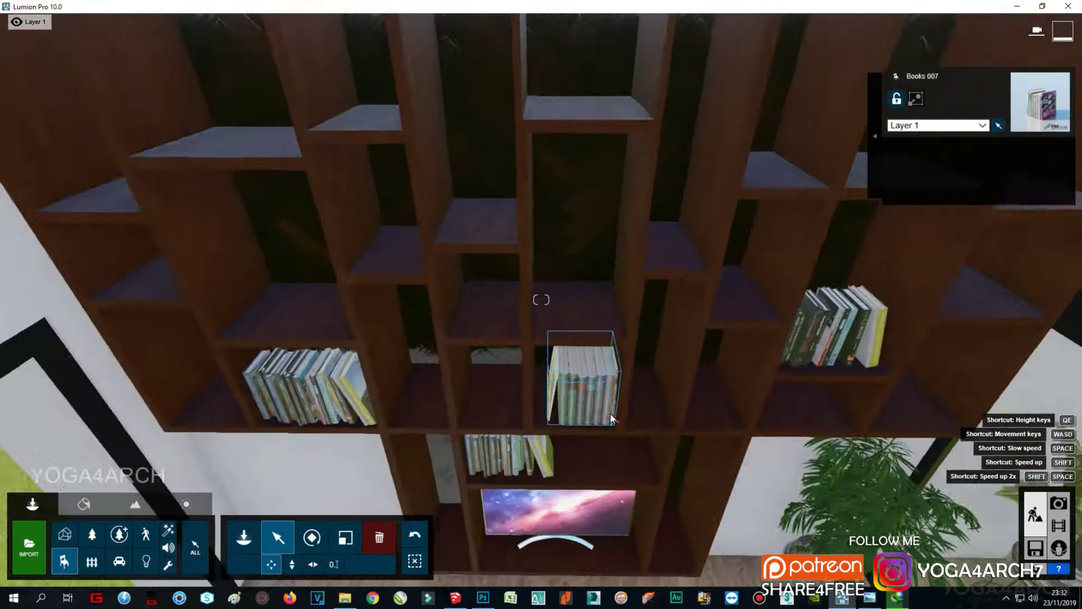
left_click_drag(610, 415, 618, 340)
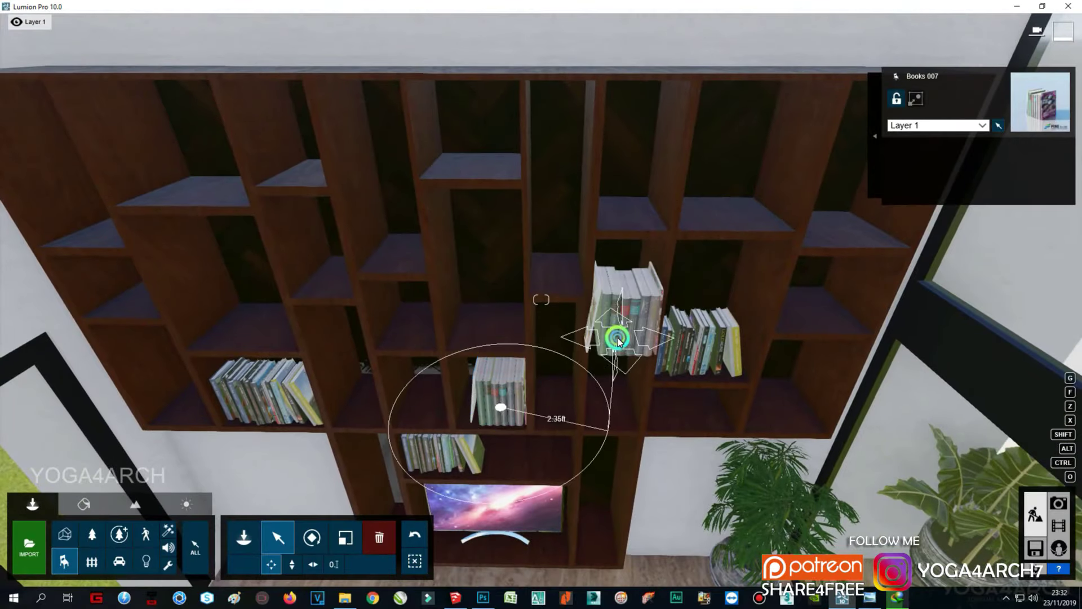
key("s")
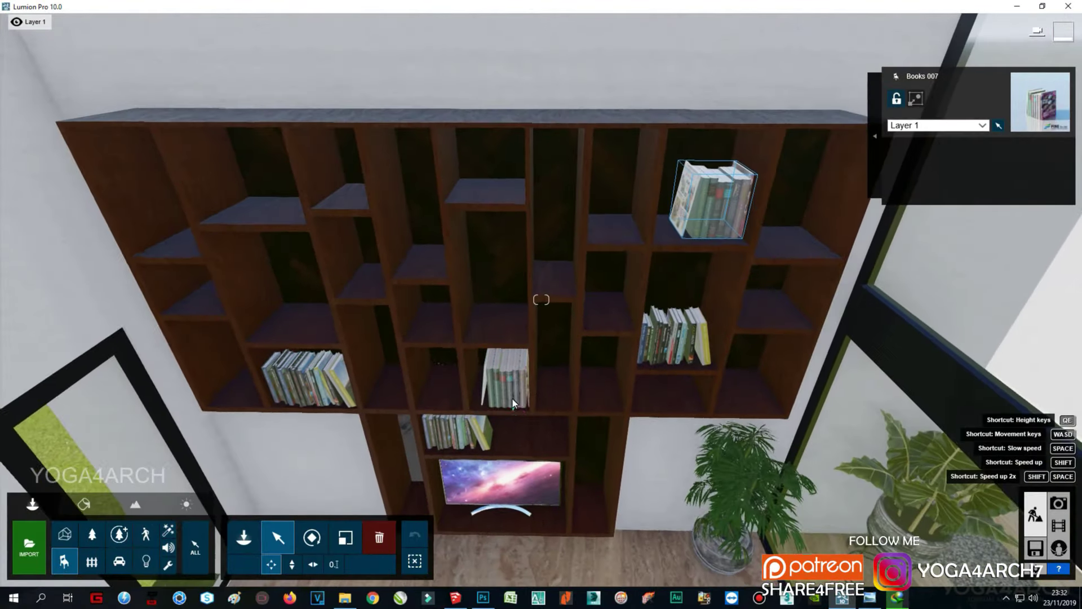
key("a")
left_click_drag(1013, 259, 440, 295)
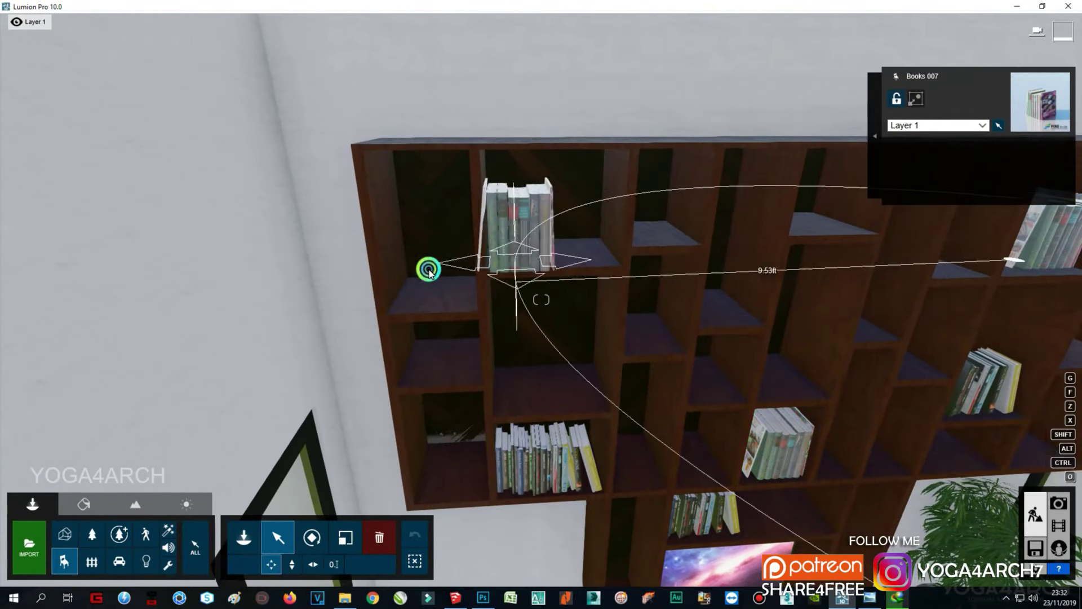
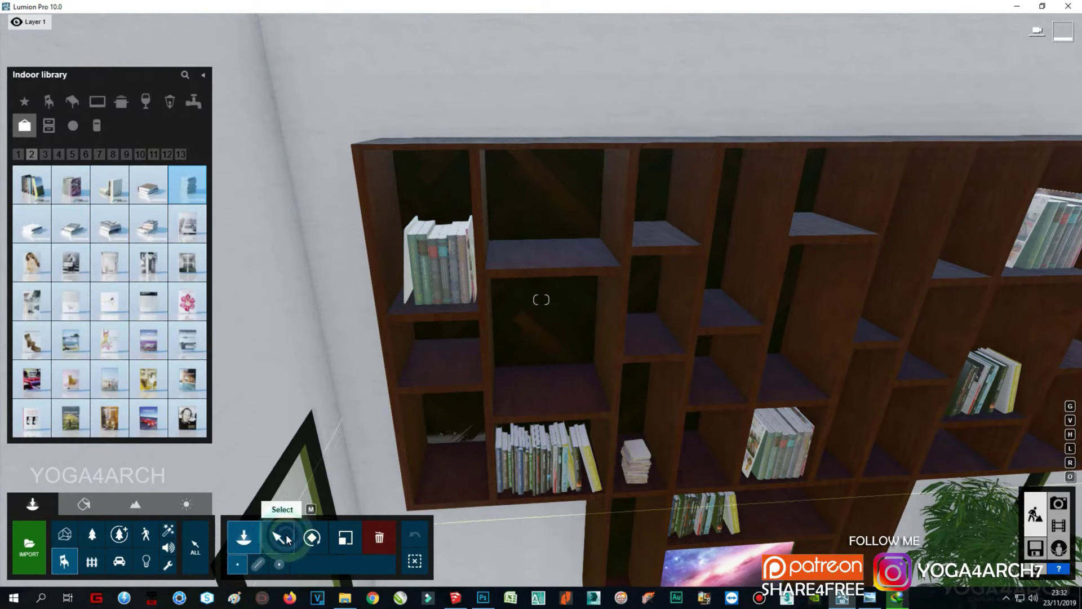
Step: Move the book stack to another shelf of the bookshelf
left_click(311, 537)
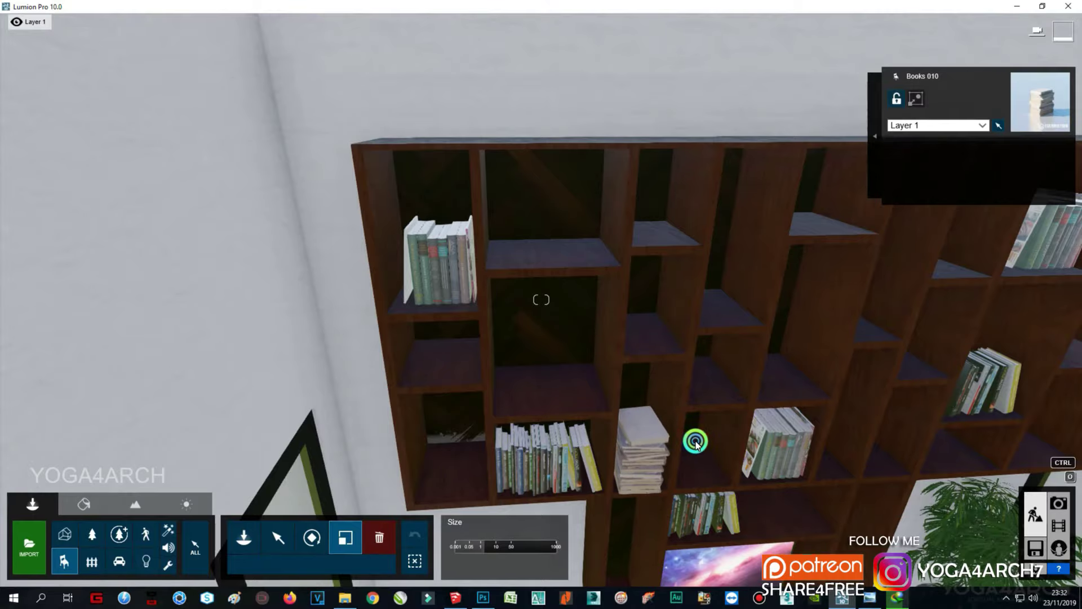
middle_click_drag(658, 478, 477, 537)
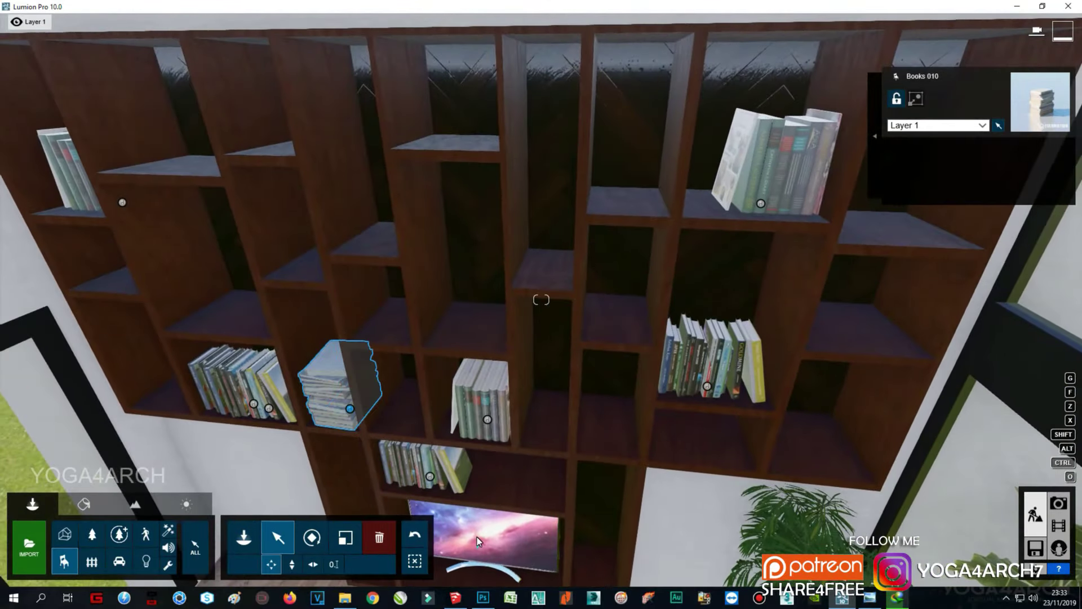
left_click_drag(349, 411, 607, 431)
scroll(395, 451, "down", 5)
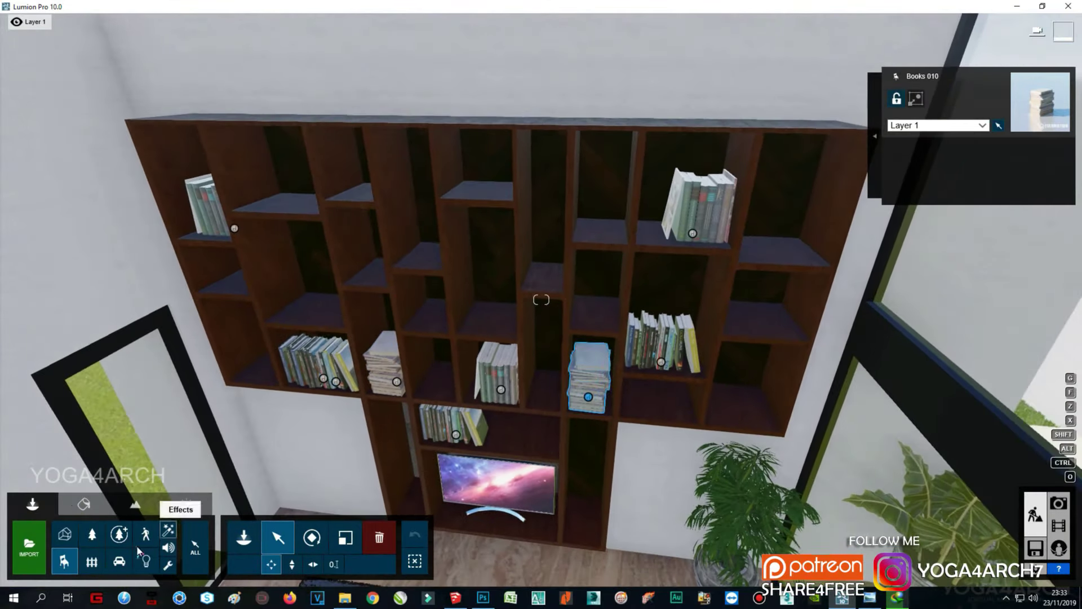
Step: Place a candle from the Indoor library on a shelf
left_click(65, 561)
left_click(45, 154)
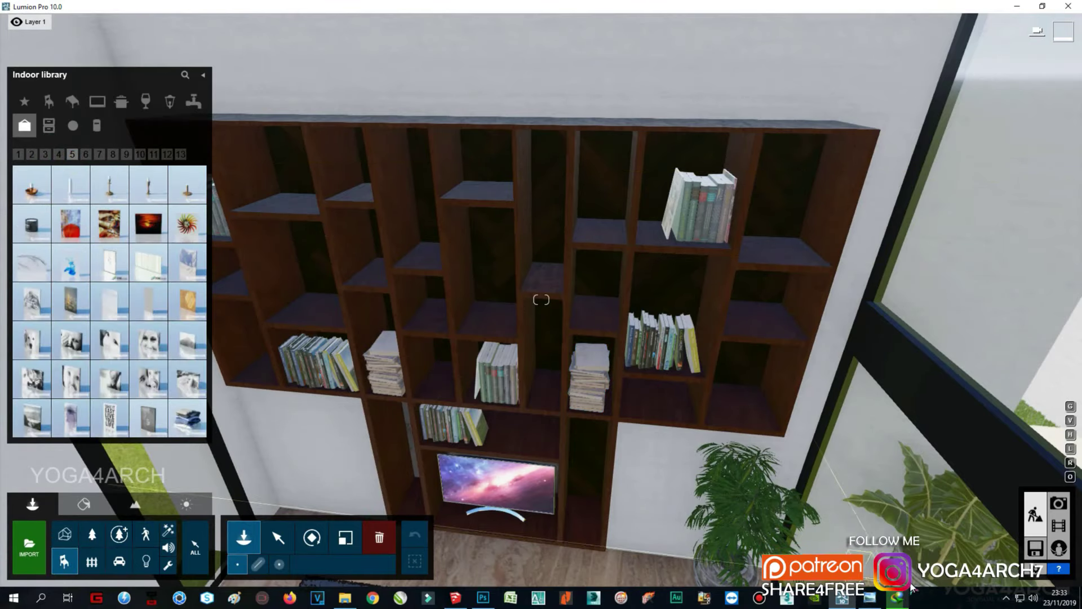
left_click(871, 598)
left_click(872, 598)
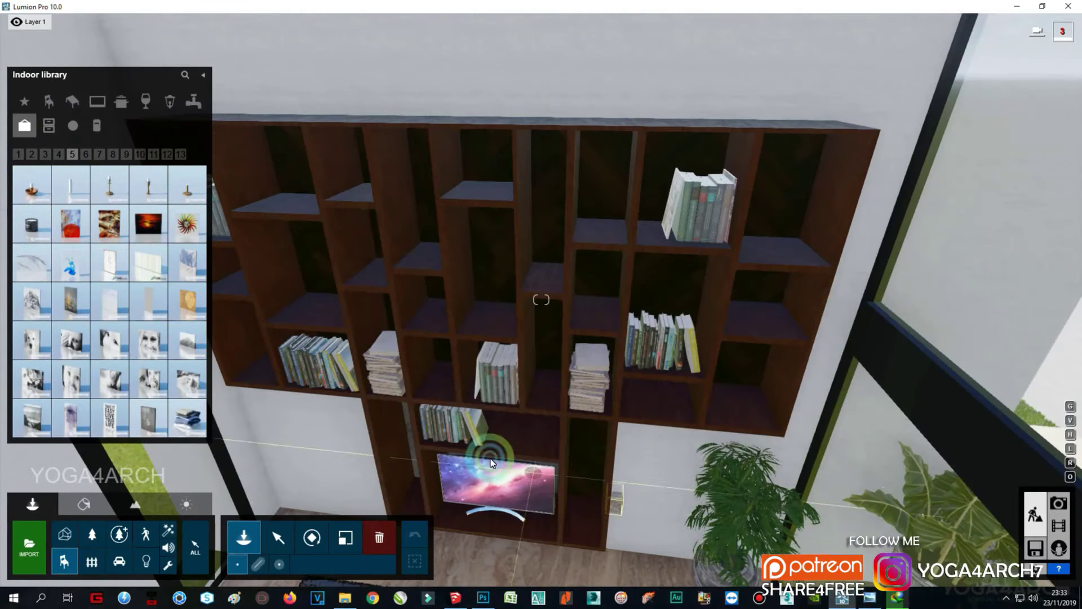
left_click(32, 184)
left_click(740, 412)
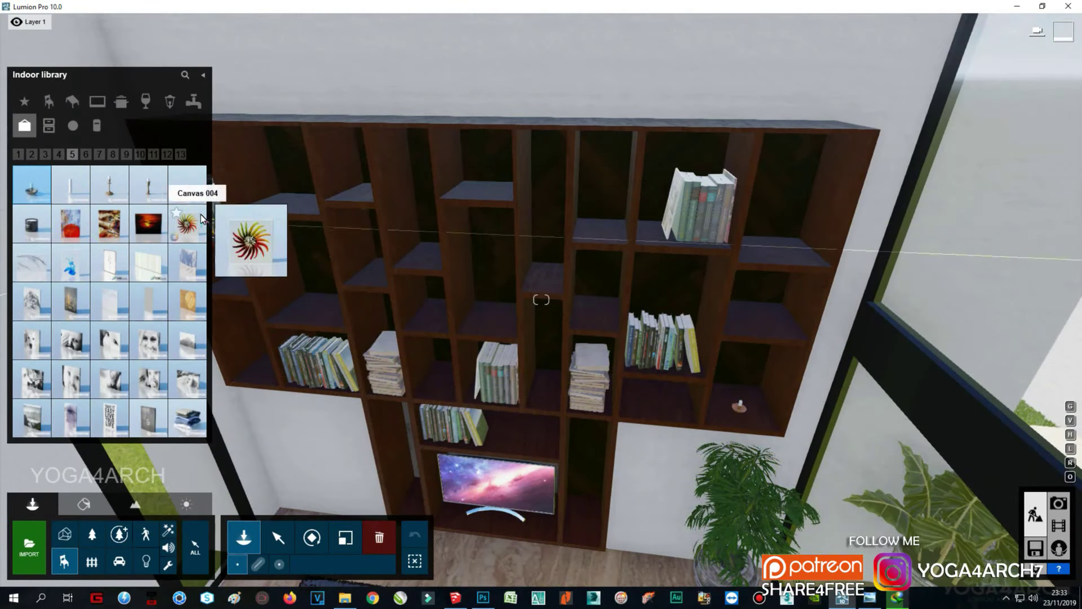
Step: Add the Decoration 004 vases and a small figure to the shelves
left_click(99, 154)
left_click(145, 225)
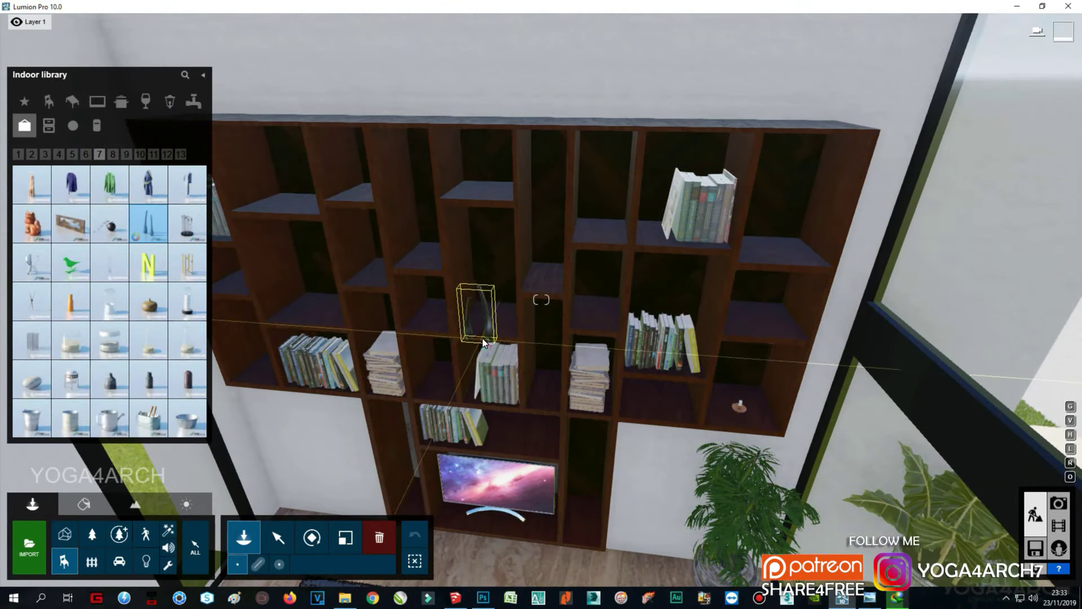
left_click(459, 325)
left_click(161, 312)
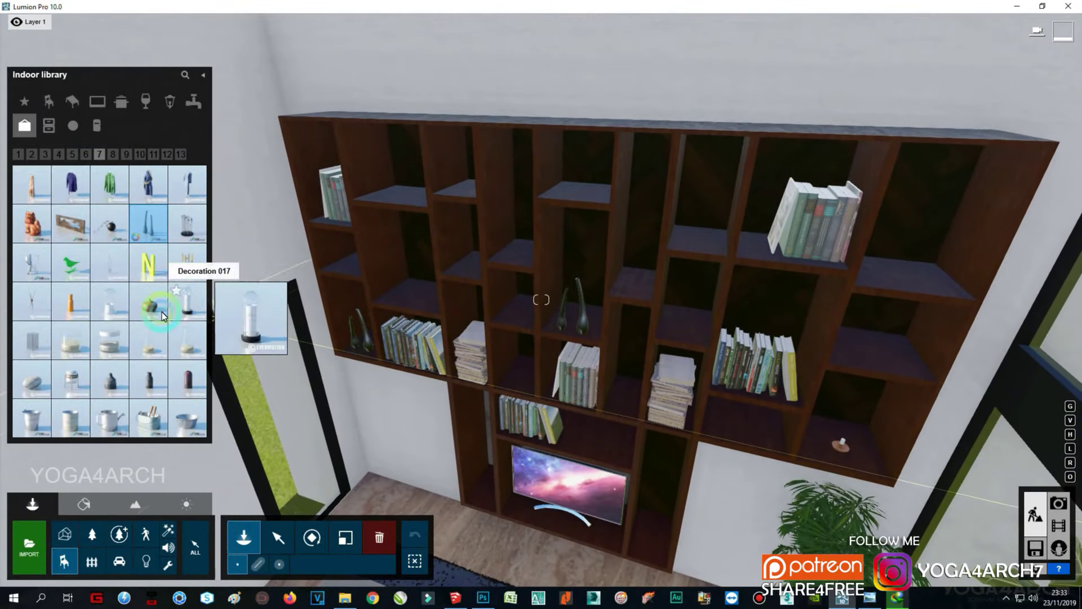
left_click(29, 270)
Step: Resize the candle and add a lion figurine on the upper-left shelf
left_click(871, 341)
left_click(345, 538)
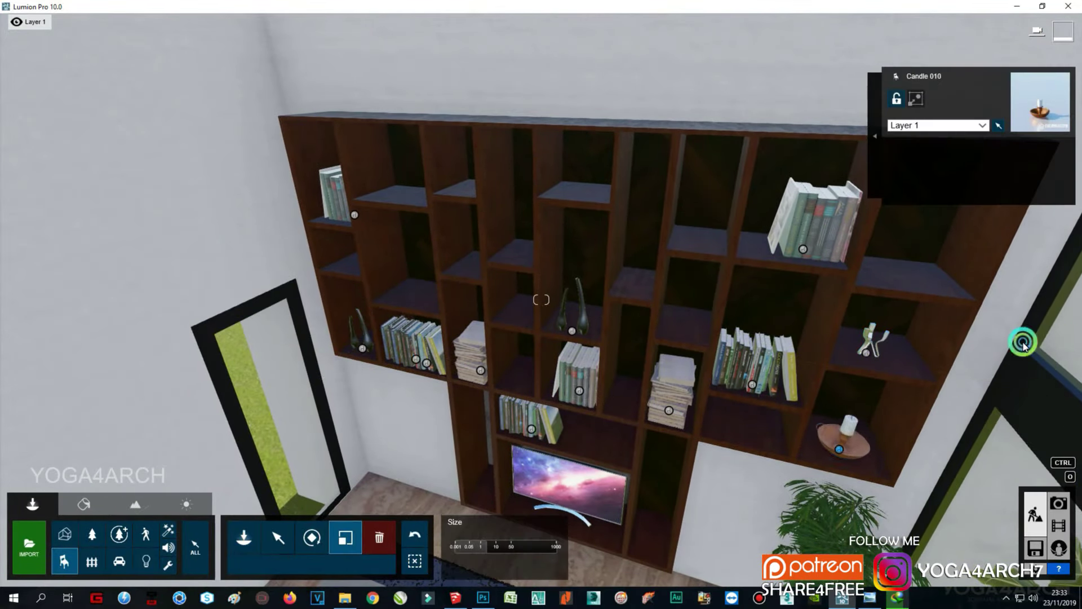
left_click(981, 320)
left_click(64, 561)
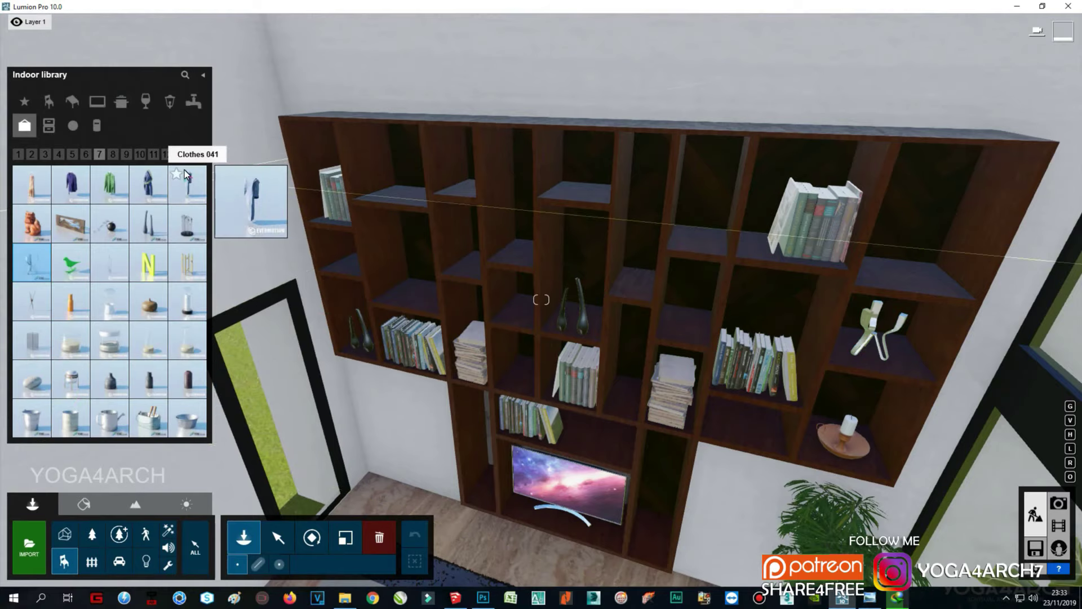
left_click(32, 223)
left_click(378, 389)
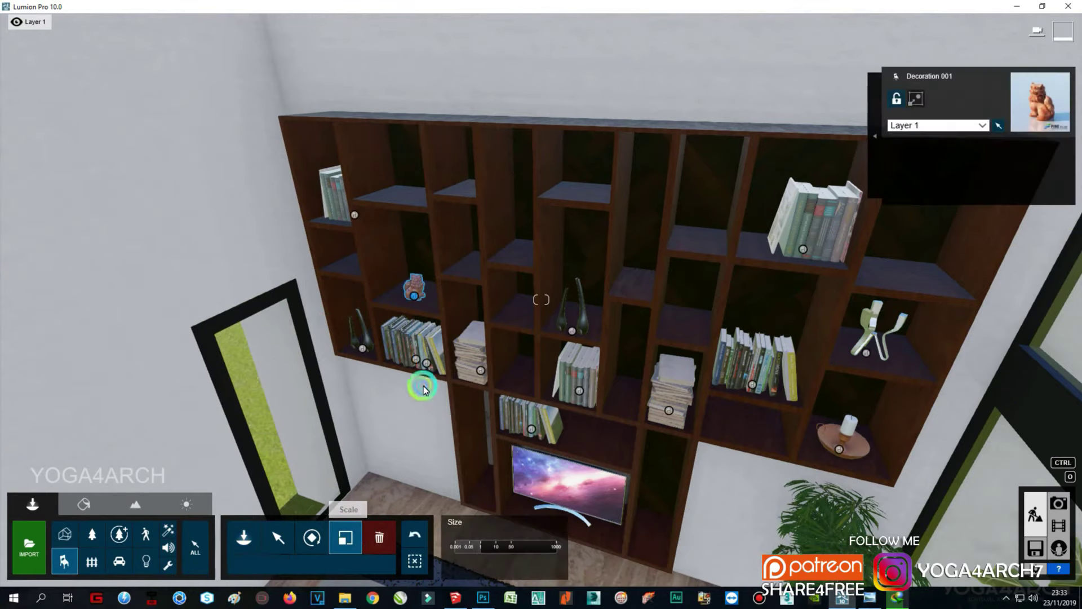
Step: Place a glass vase from library page 7 on the upper-right shelf and select it for resizing
left_click(78, 562)
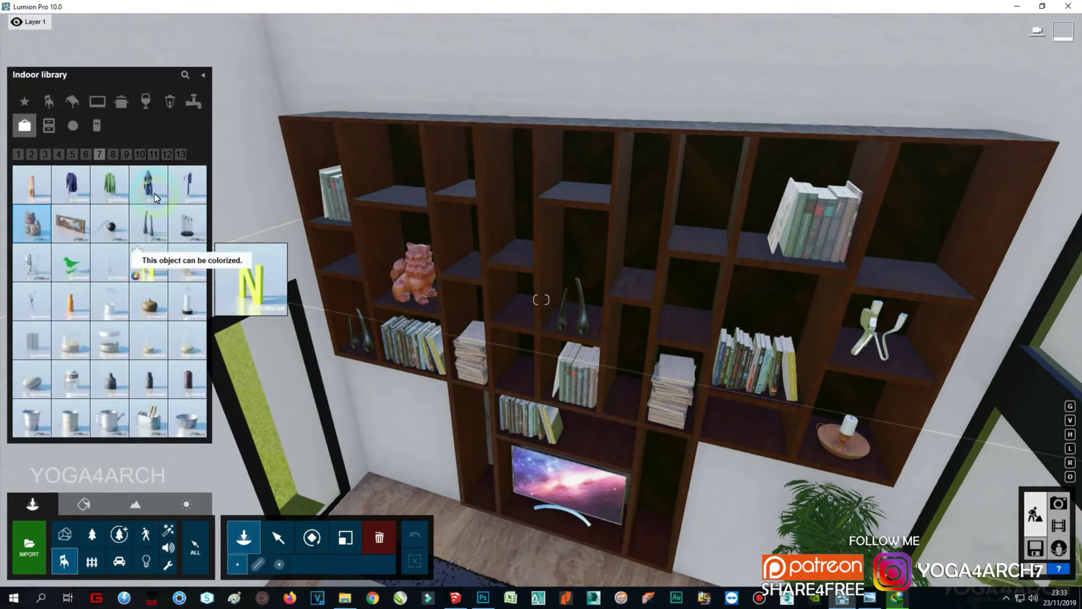
left_click(115, 159)
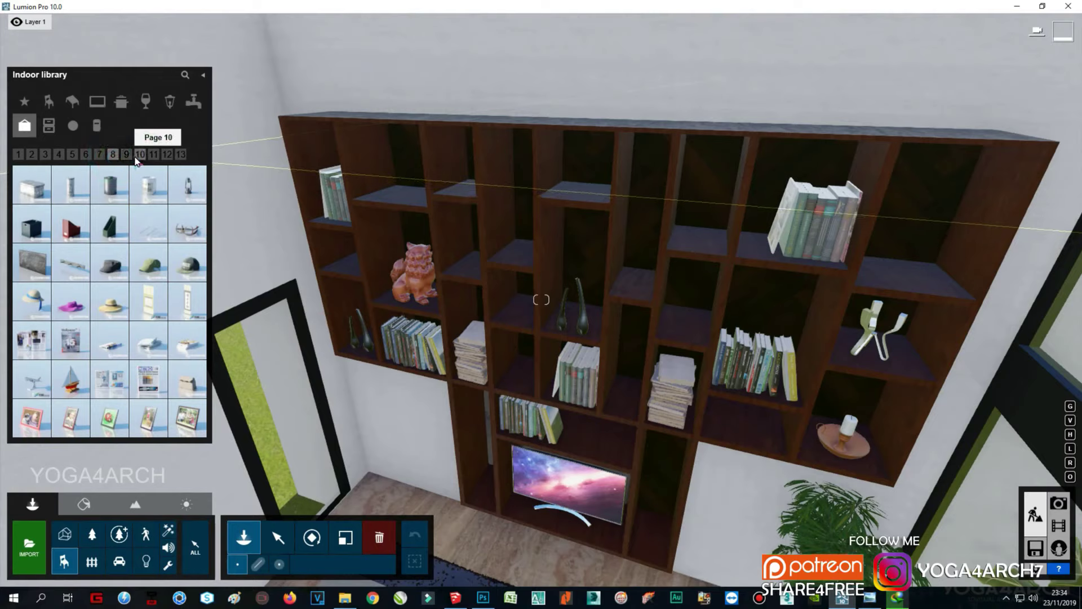
left_click(126, 155)
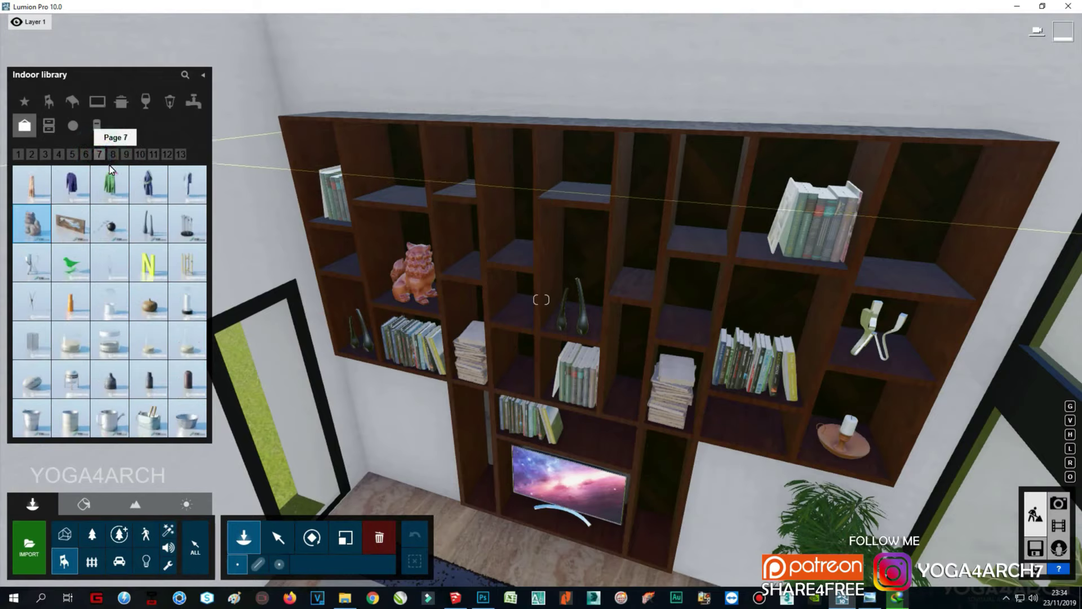
left_click(188, 223)
left_click(908, 275)
left_click(340, 547)
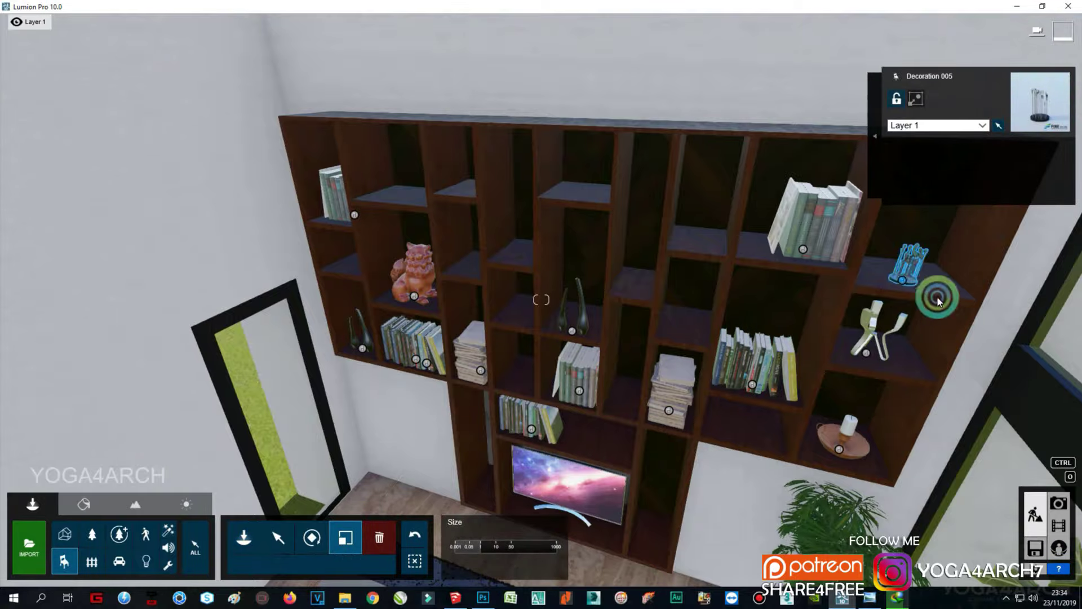
Step: Raise Emissive on the ceiling light's material and make it pale white
mouse_move(958, 248)
right_mouse_down()
mouse_move(860, 310)
mouse_move(915, 287)
mouse_move(928, 297)
mouse_move(826, 321)
right_mouse_up()
left_click(83, 503)
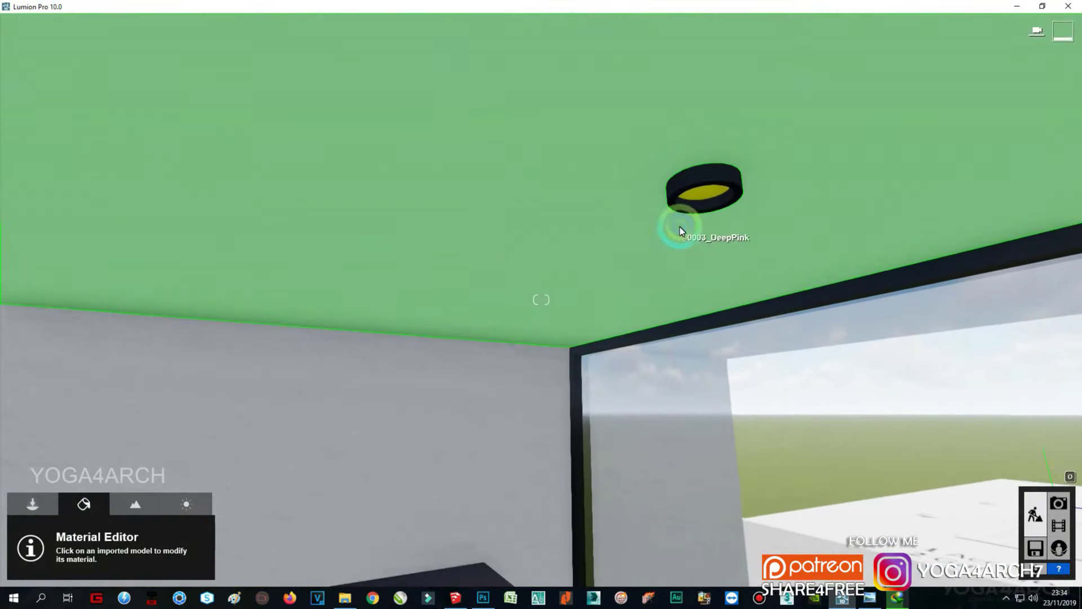
left_click(718, 226)
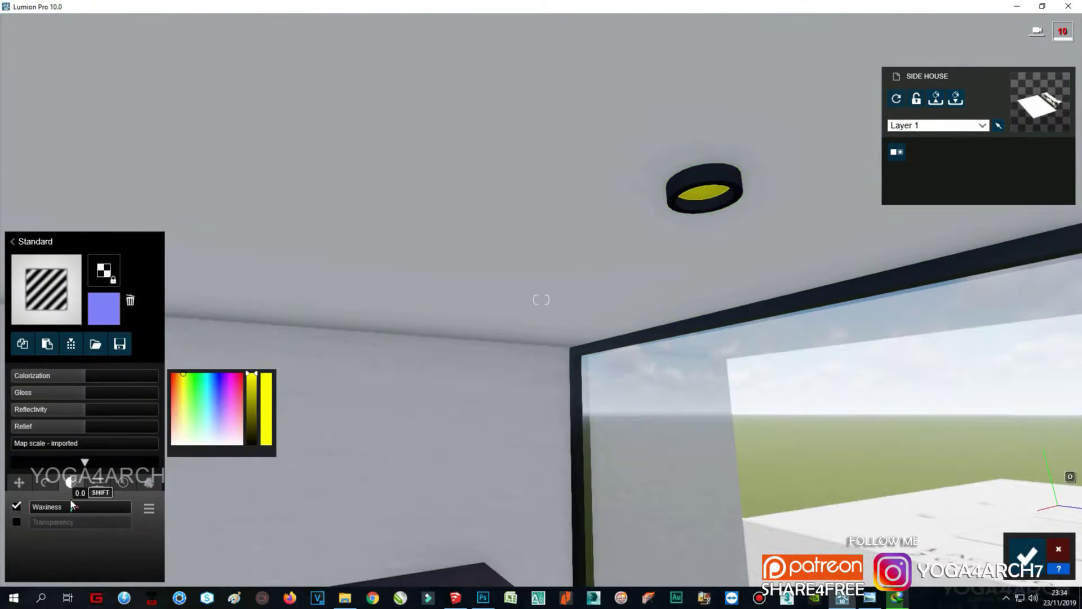
left_click_drag(35, 514, 83, 514)
left_click(175, 436)
mouse_move(294, 446)
right_mouse_down()
mouse_move(415, 451)
mouse_move(479, 479)
right_mouse_up()
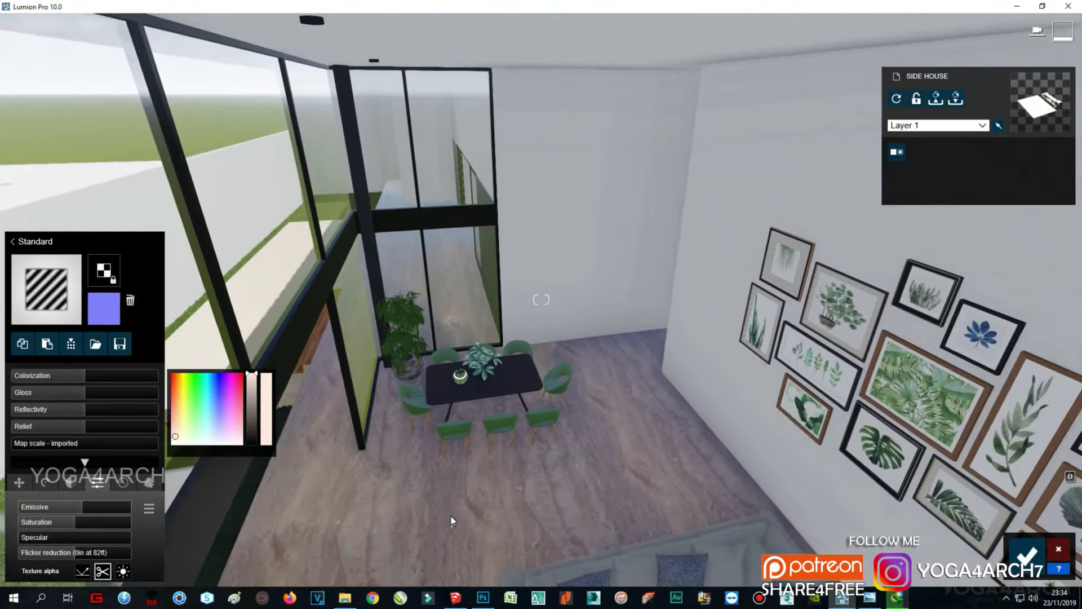
Step: In SketchUp, go to Scene 1 and hide the glazing group
left_click(455, 599)
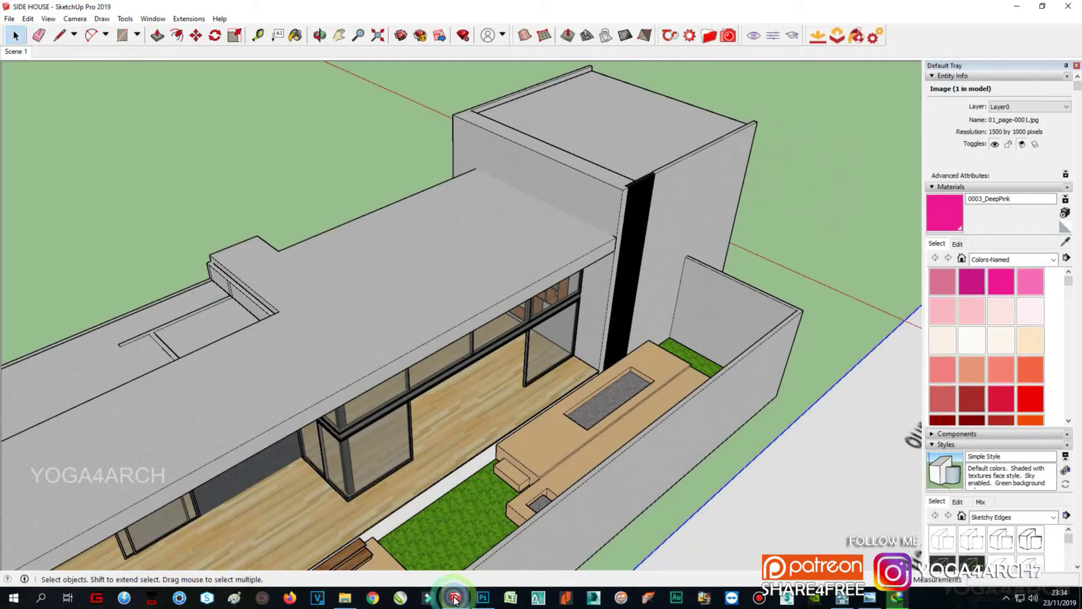
left_click(17, 52)
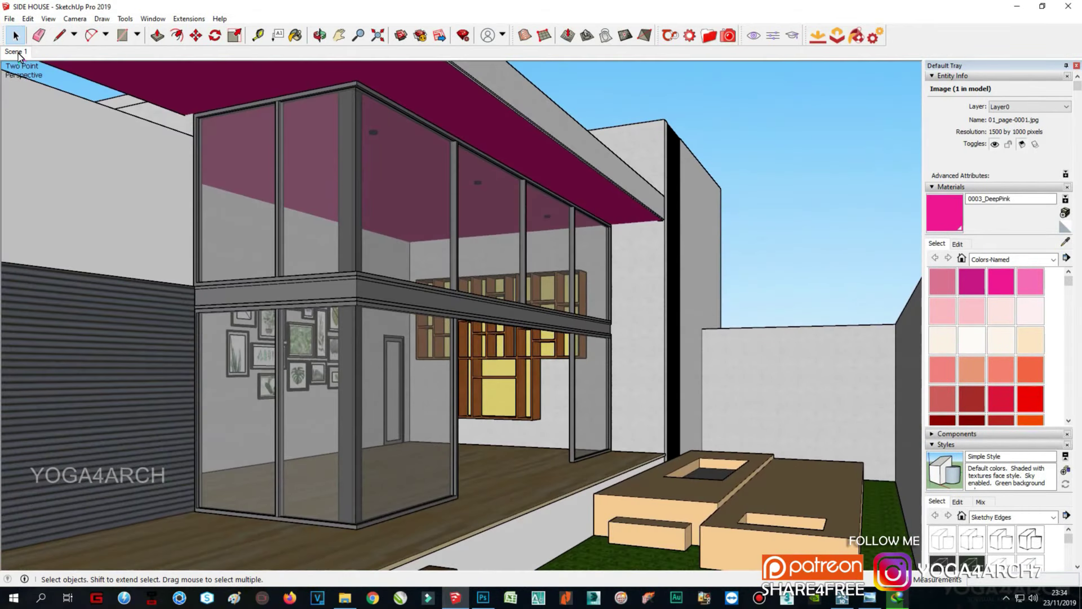
left_click(480, 185)
right_click(411, 207)
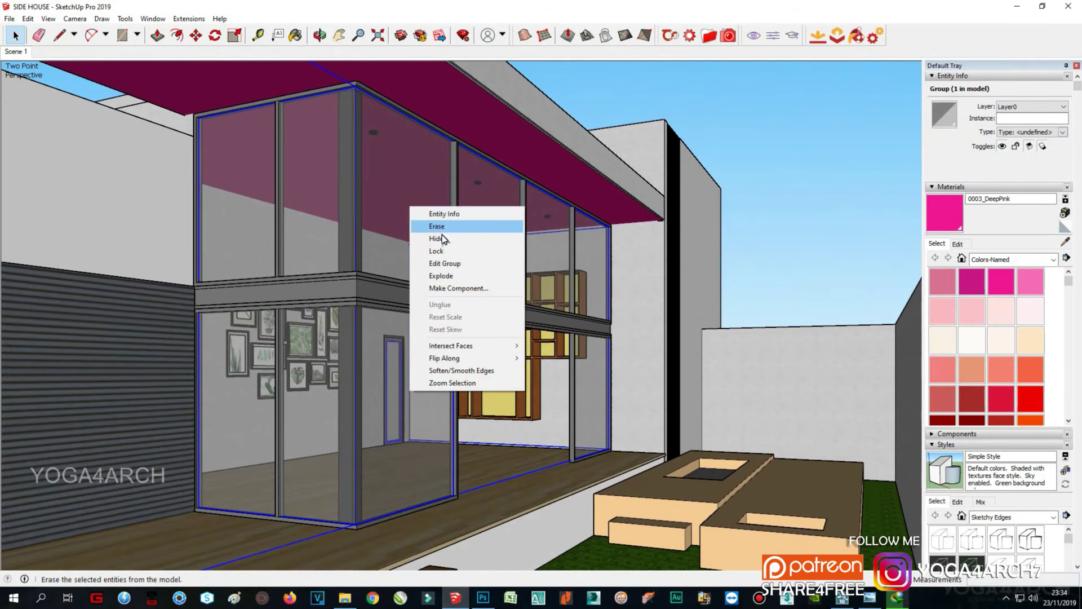
left_click(871, 599)
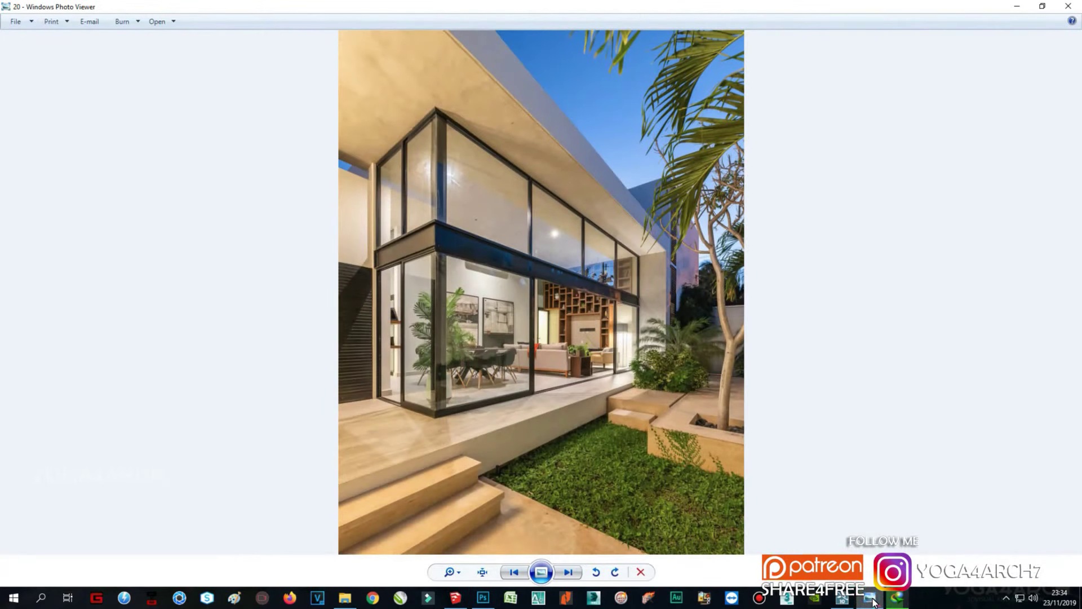
left_click(872, 601)
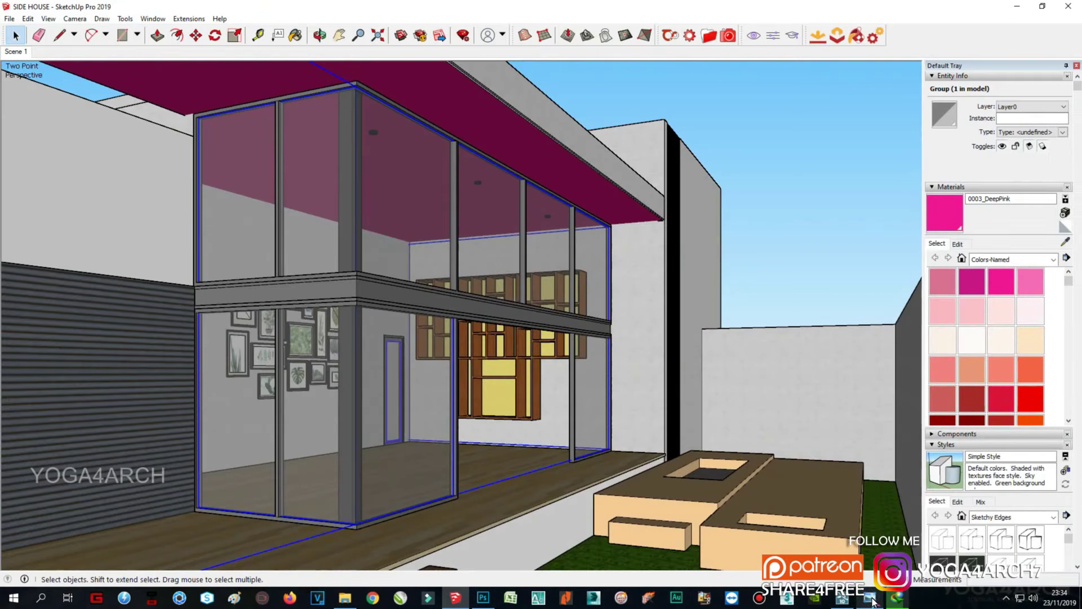
right_click(470, 186)
left_click(518, 294)
Step: Select the three small ceiling lights to move them, then cancel and return to Scene 1
left_click(476, 180)
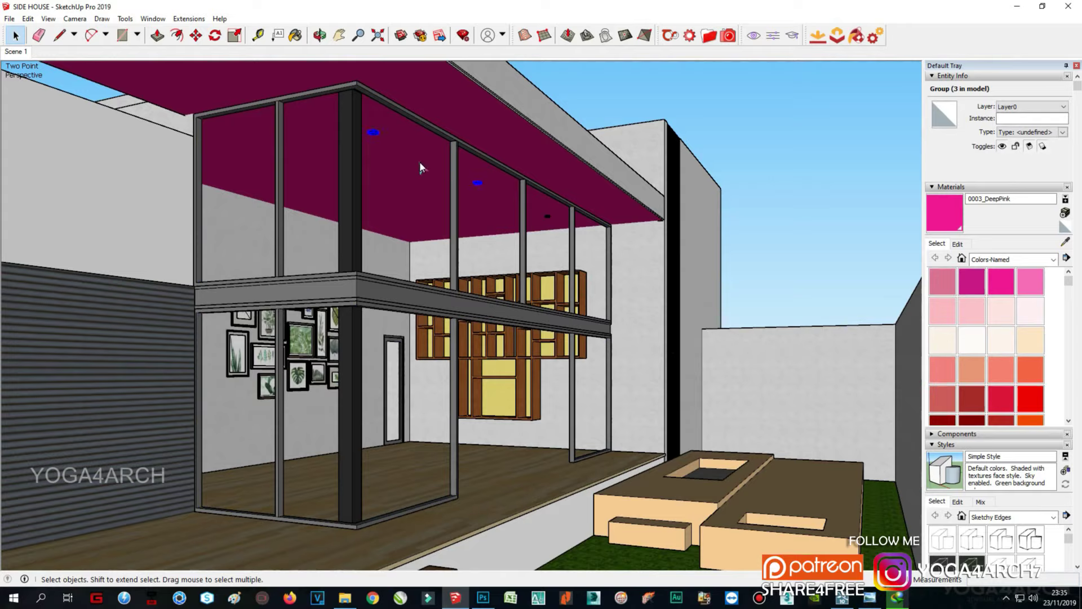
left_click(858, 326)
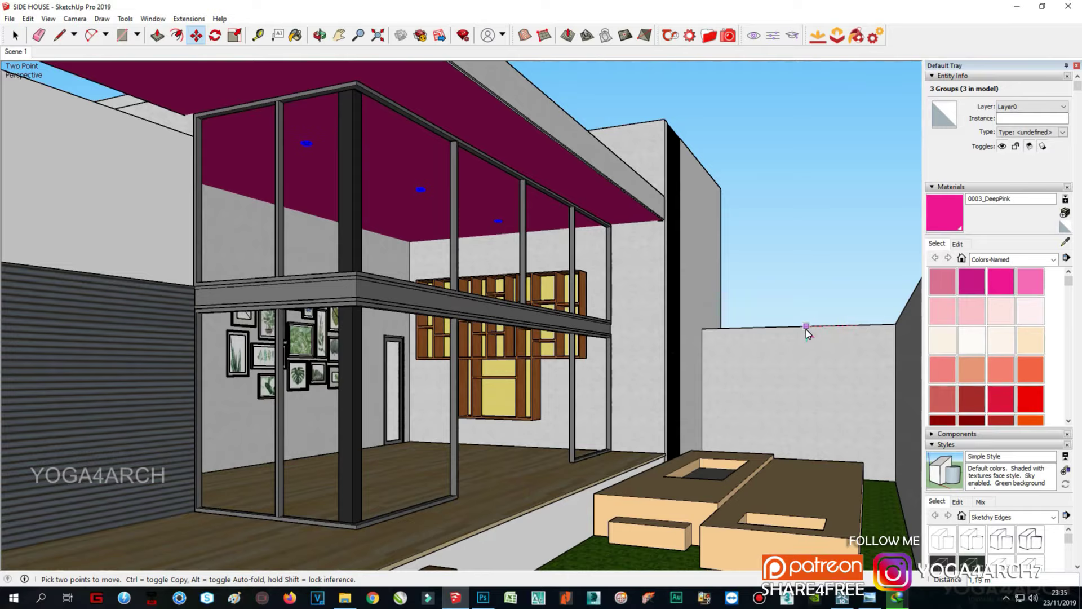
key("Escape")
key("space")
left_click(797, 220)
left_click(11, 52)
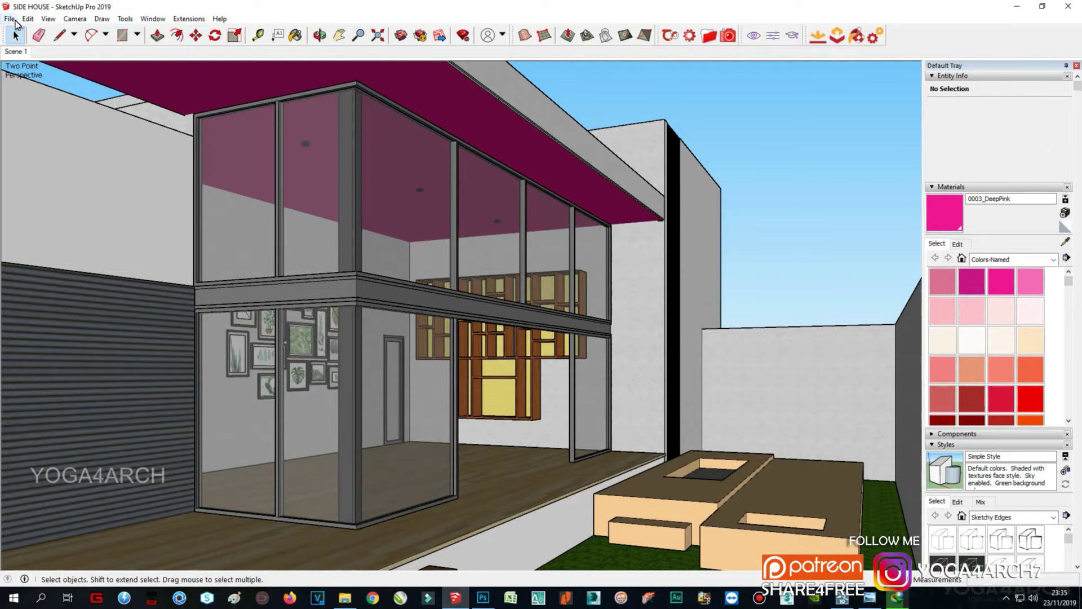
Step: Save the model as SketchUp Version 8 over the existing file, then minimize SketchUp
left_click(15, 21)
left_click(34, 88)
left_click(309, 541)
left_click(310, 516)
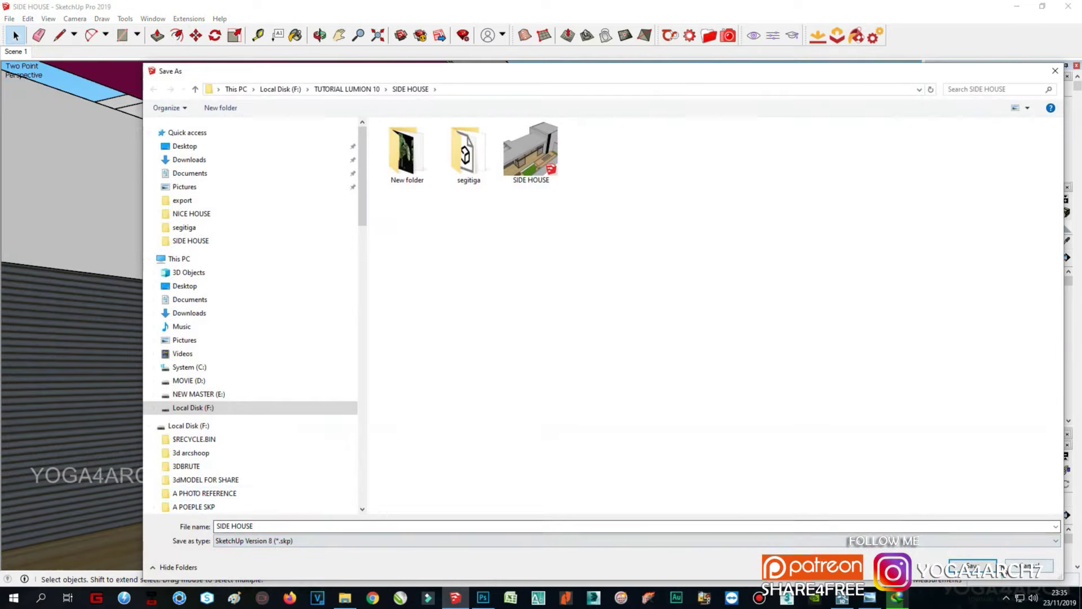
left_click(973, 566)
left_click(563, 299)
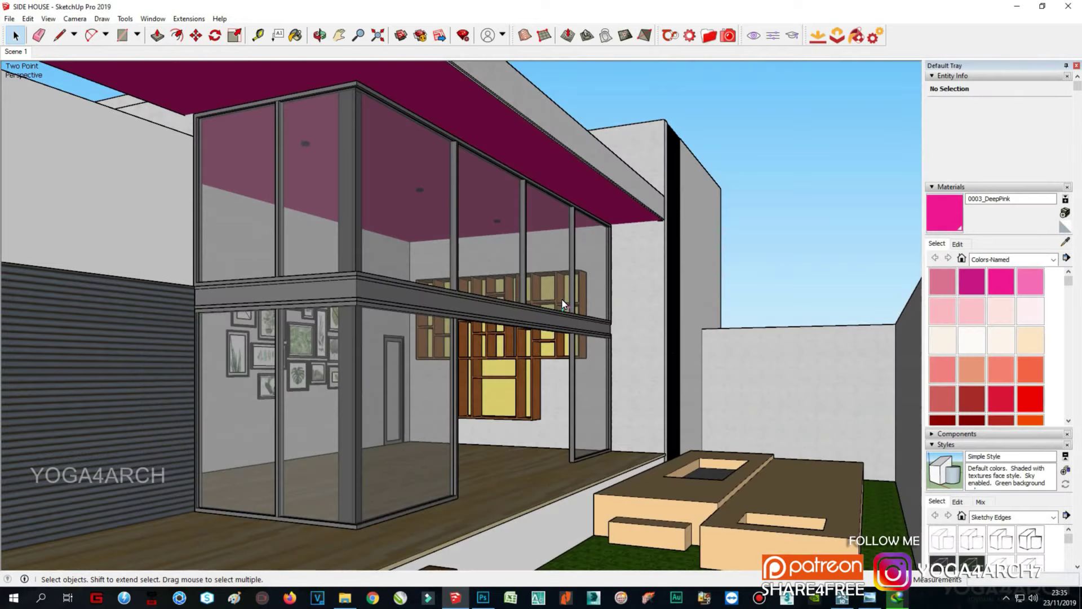
left_click(1018, 8)
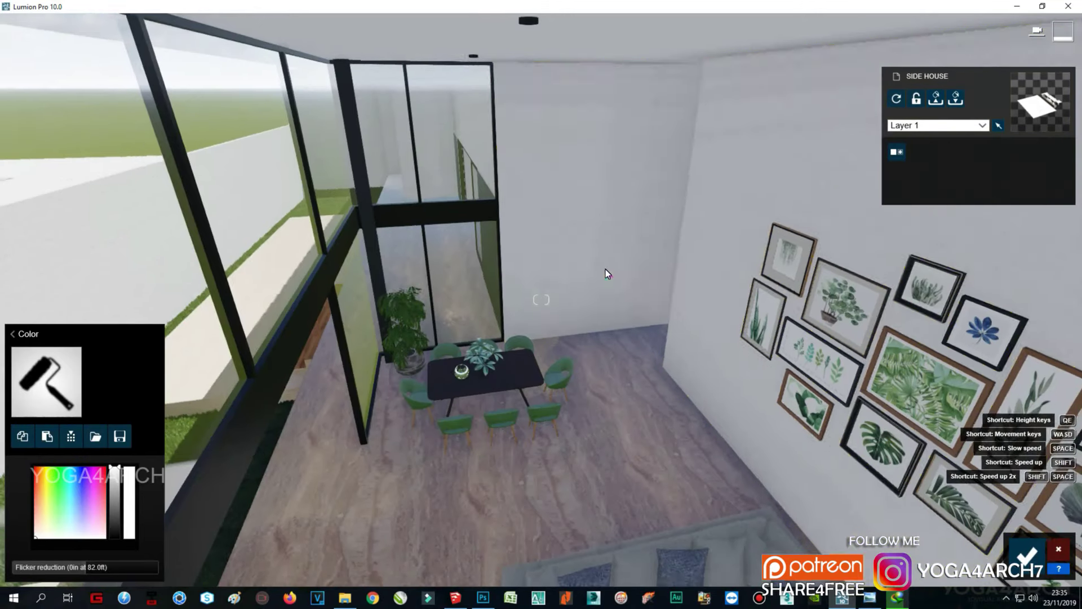
Step: Give the ceiling light the Standard material and confirm it
right_click_drag(606, 269, 86, 462)
left_click(12, 334)
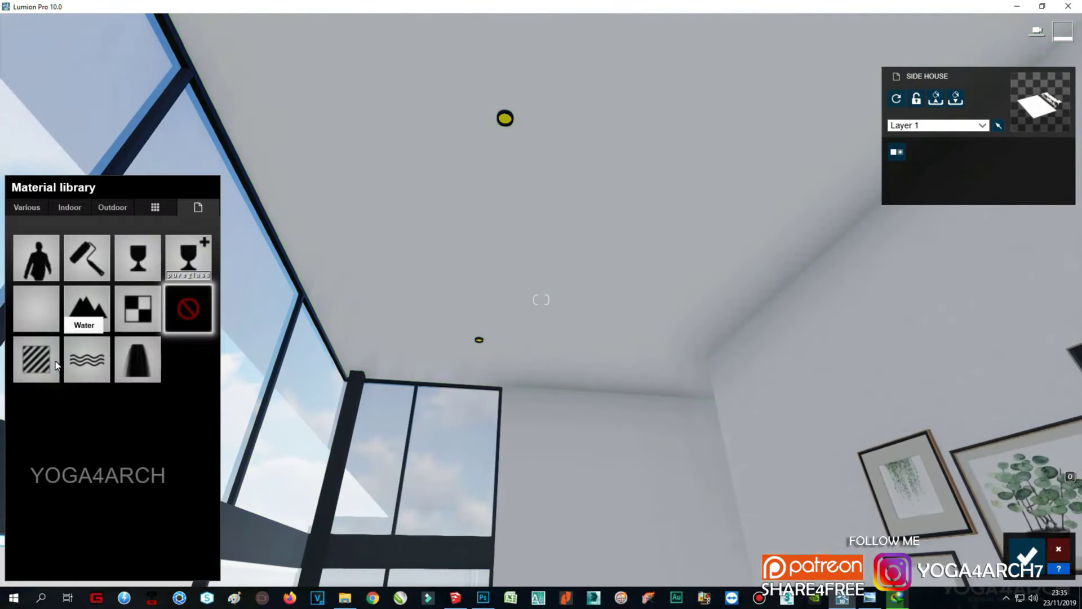
left_click(36, 358)
left_click(177, 438)
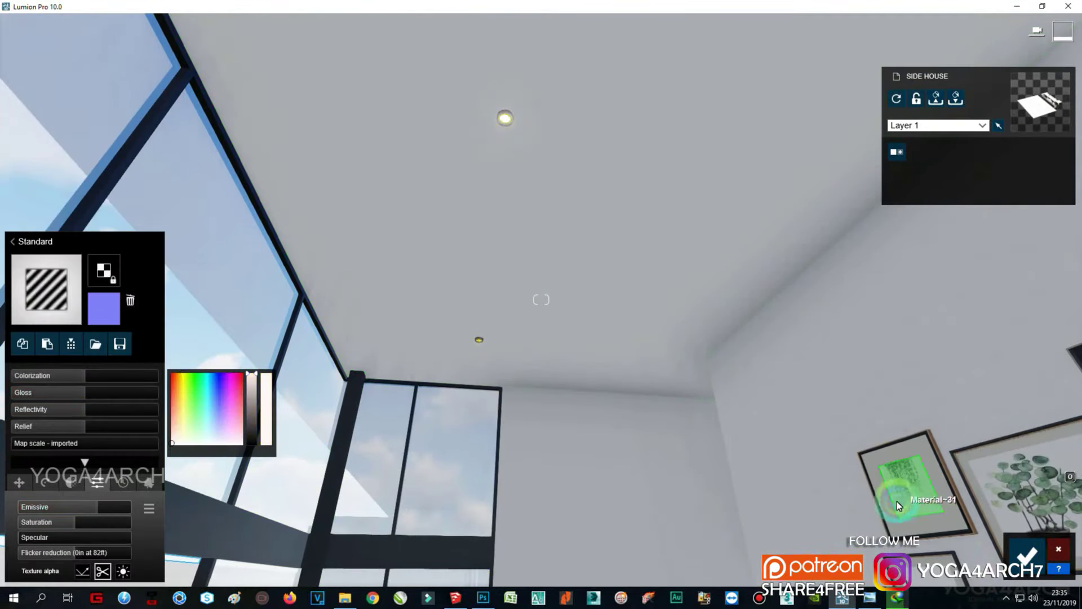
left_click(92, 471)
Step: Place the last spotlight type from the Lights library on the ceiling, then return to Photo mode
left_click(32, 504)
left_click(261, 538)
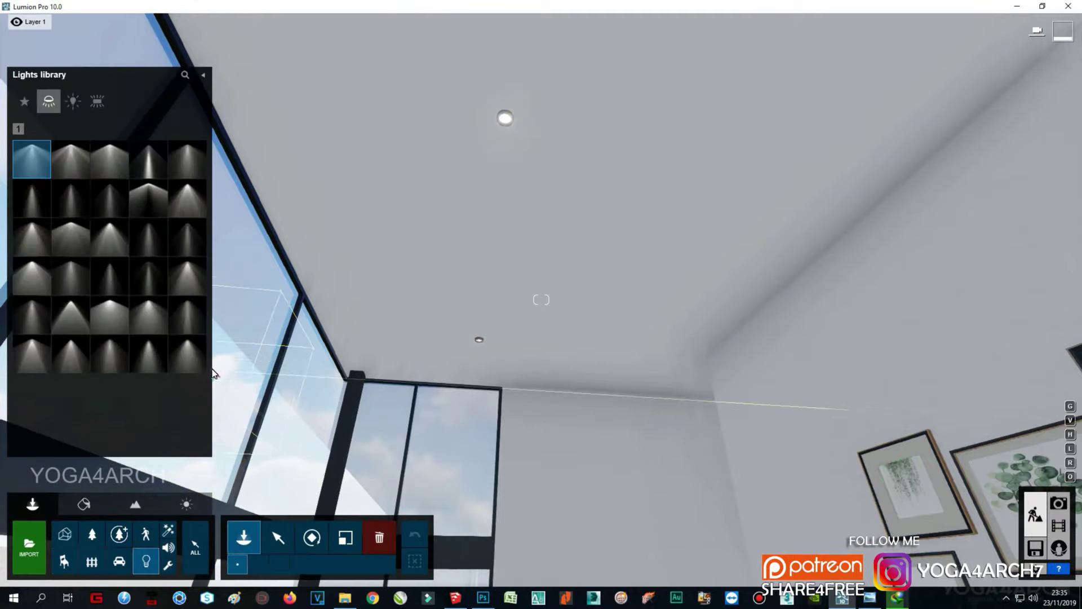
left_click(187, 354)
left_click(511, 116)
left_click(538, 129)
right_click_drag(538, 126, 497, 200)
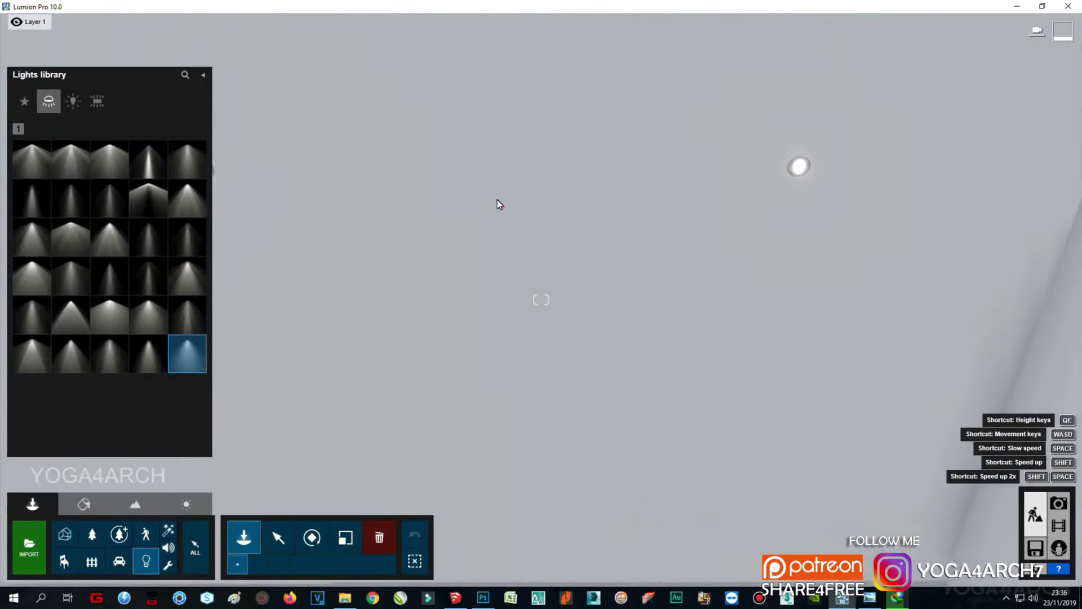
right_click_drag(533, 238, 569, 245)
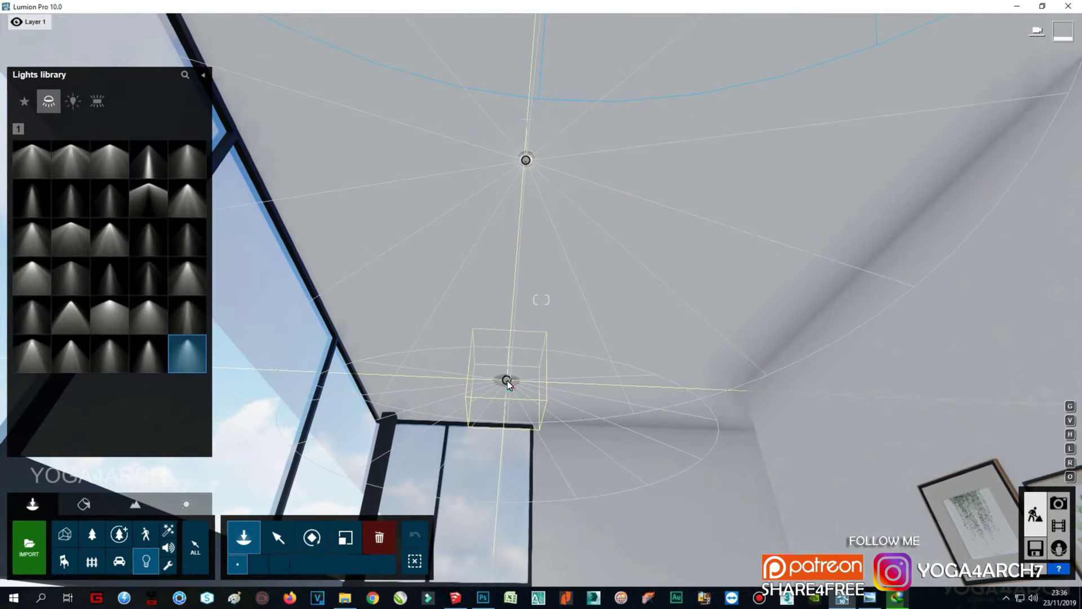
left_click(1058, 504)
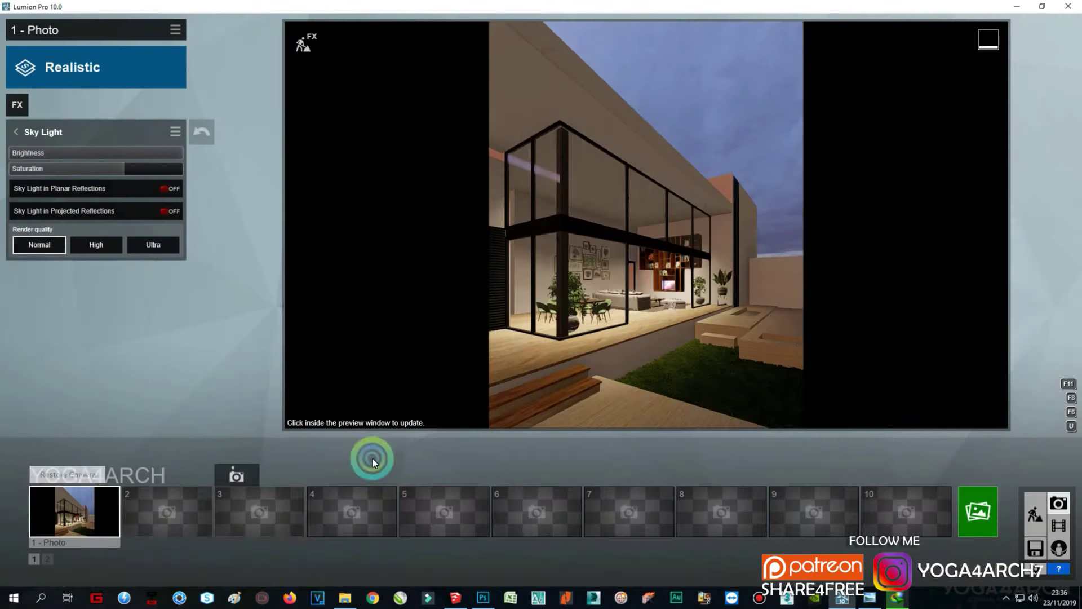
Step: Add a Reflection effect with a plane on the glass facade, and level the camera
left_click(759, 83)
mouse_move(759, 88)
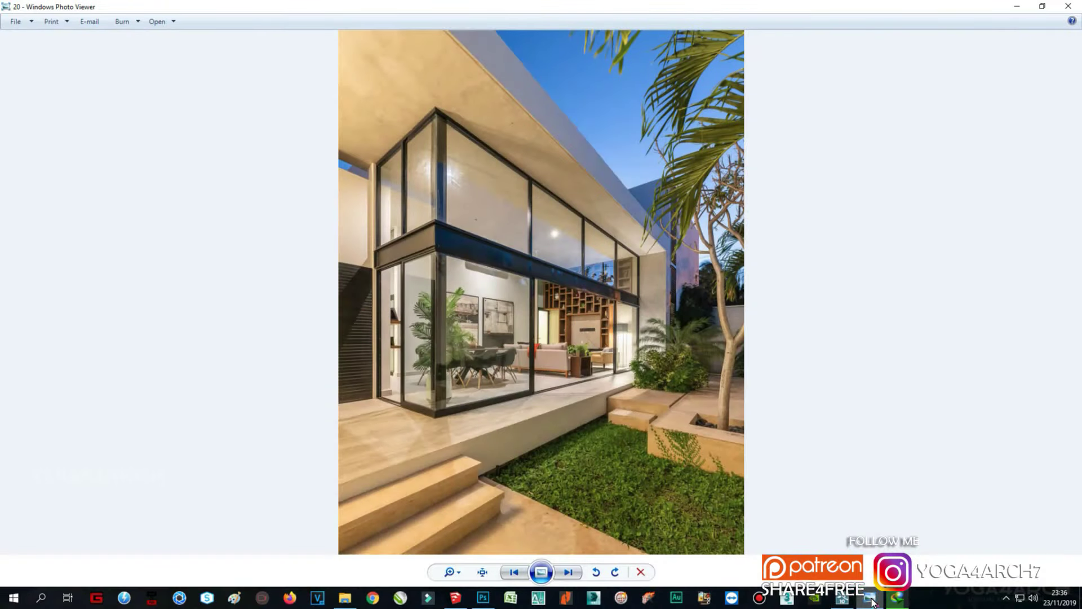
left_click(855, 520)
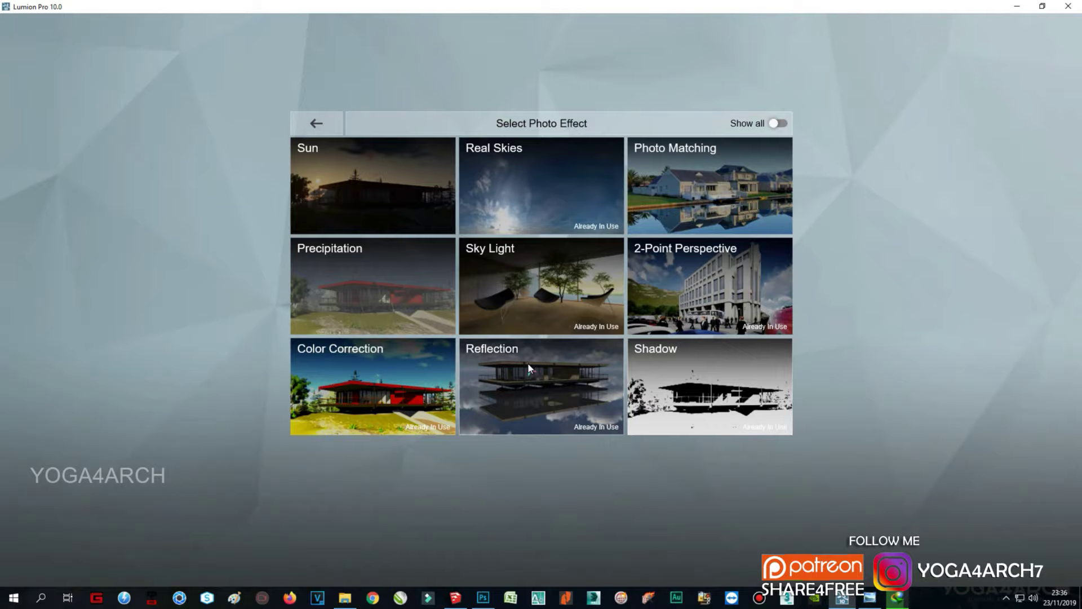
left_click(536, 376)
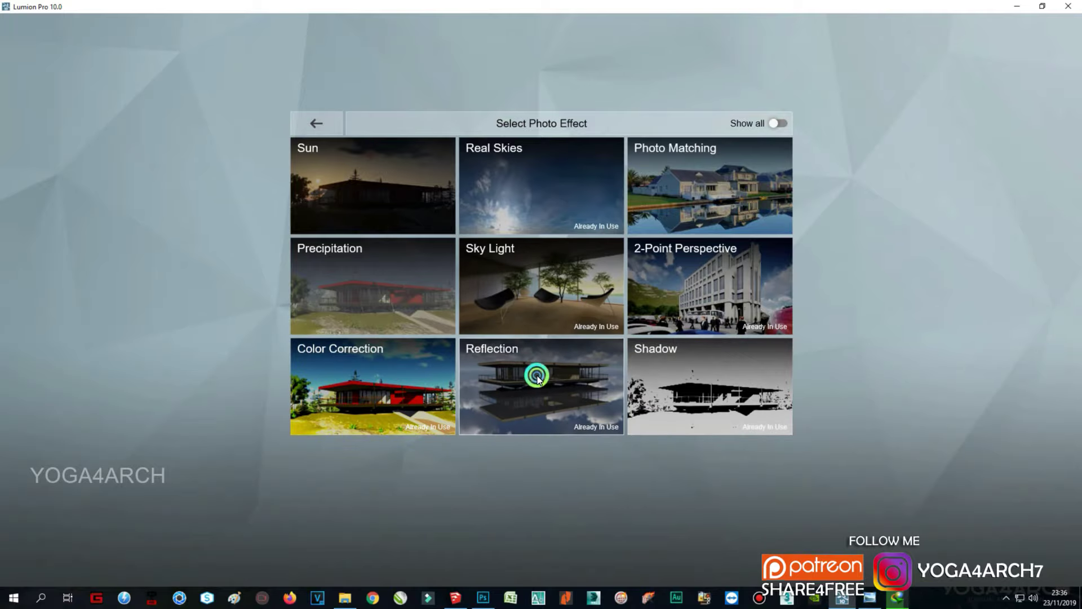
left_click(79, 186)
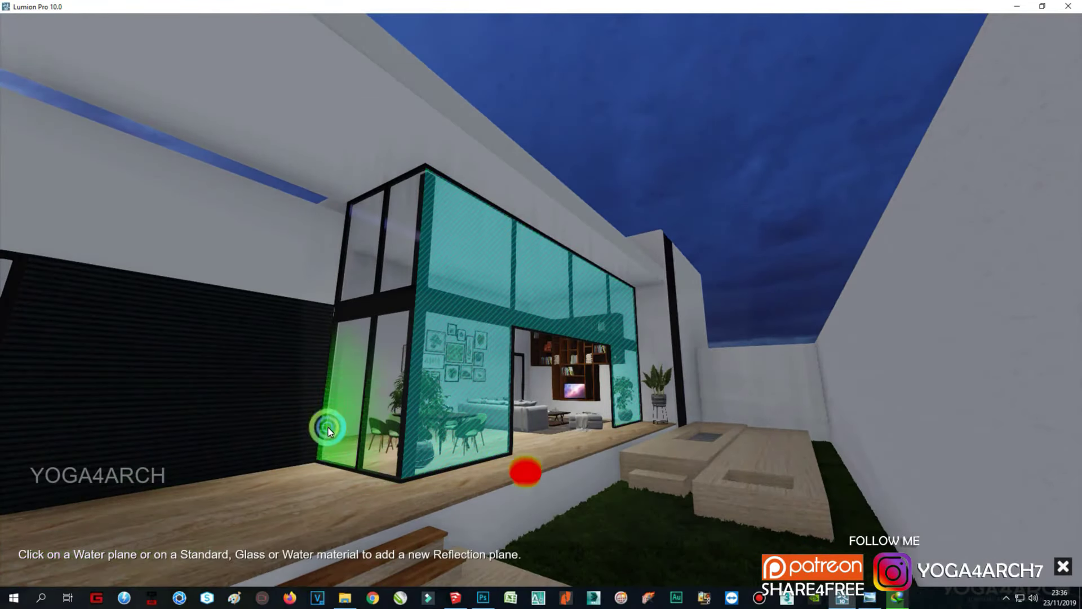
left_click(328, 427)
left_click(1062, 565)
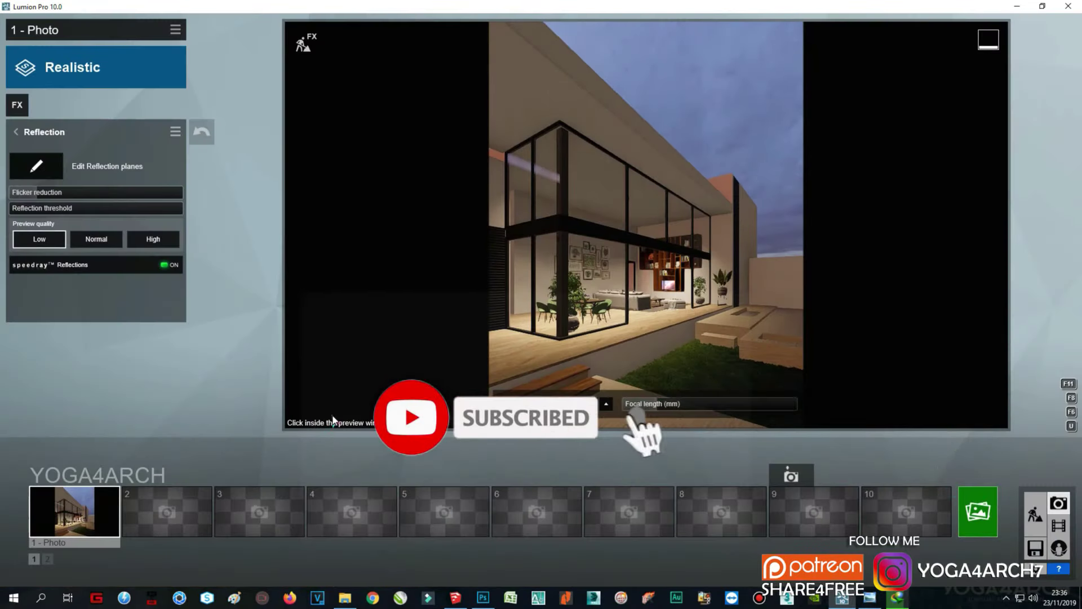
left_click(550, 403)
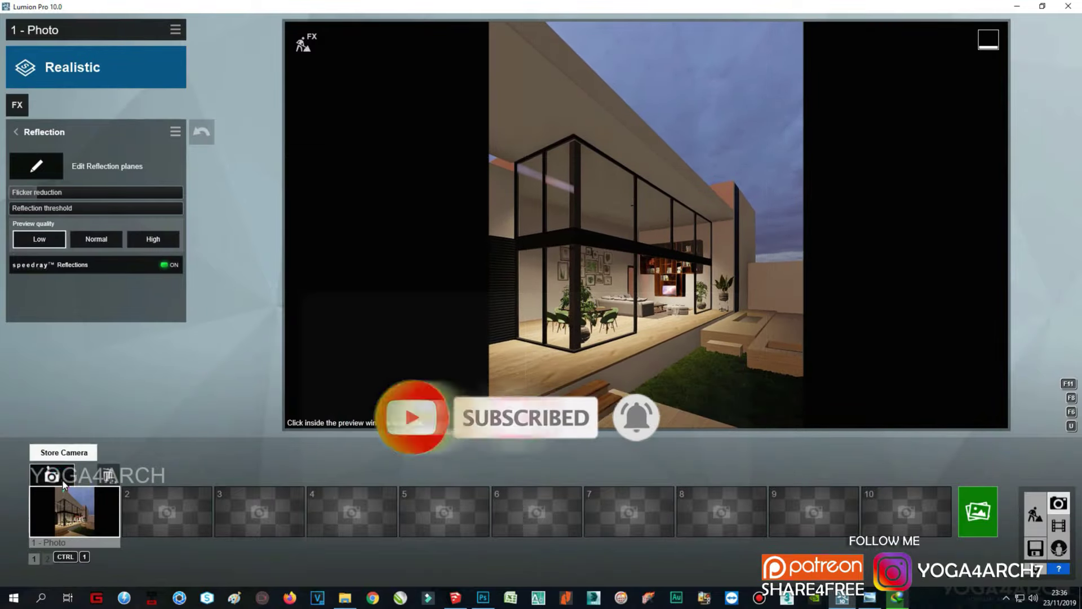
Step: Add another ceiling spotlight and widen the cone angle of all four spotlights
left_click(1035, 514)
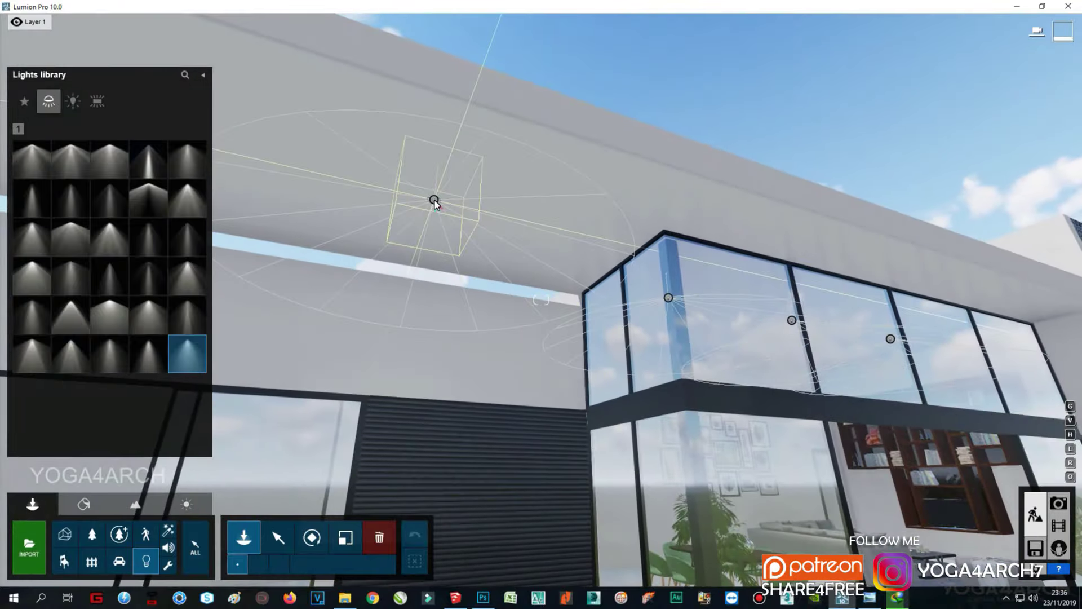
left_click(434, 202)
left_click(278, 537)
left_click(433, 200)
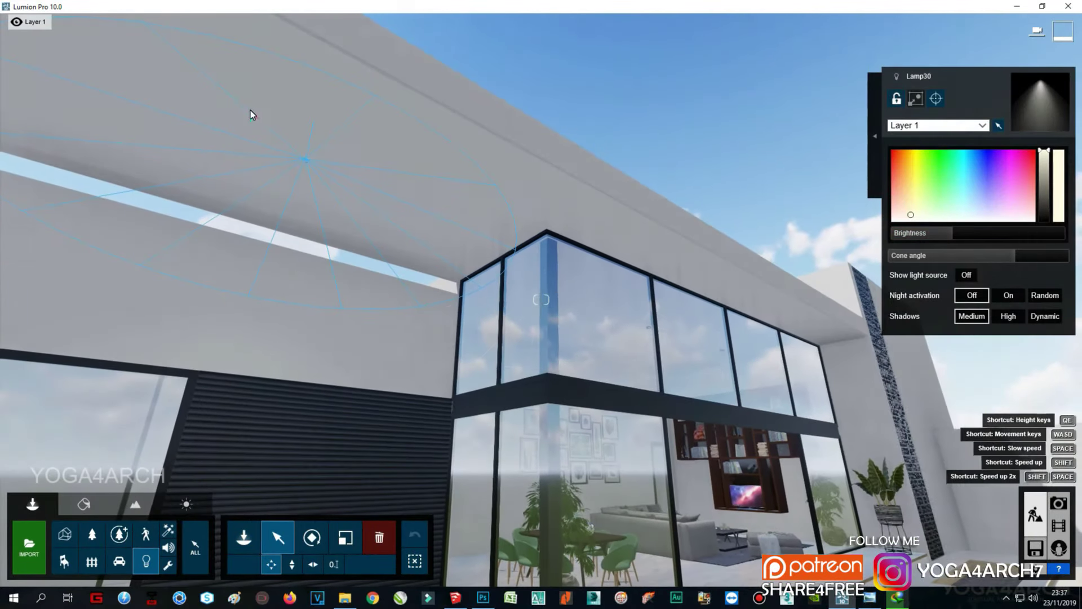
left_click(1044, 317)
left_click(1043, 254)
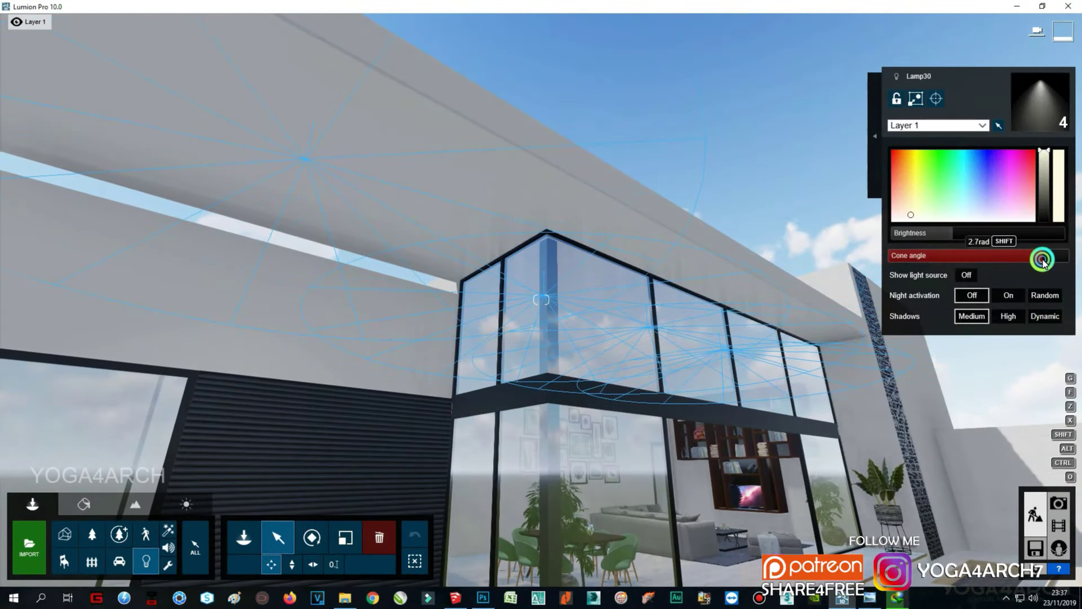
left_click(1059, 503)
left_click(756, 147)
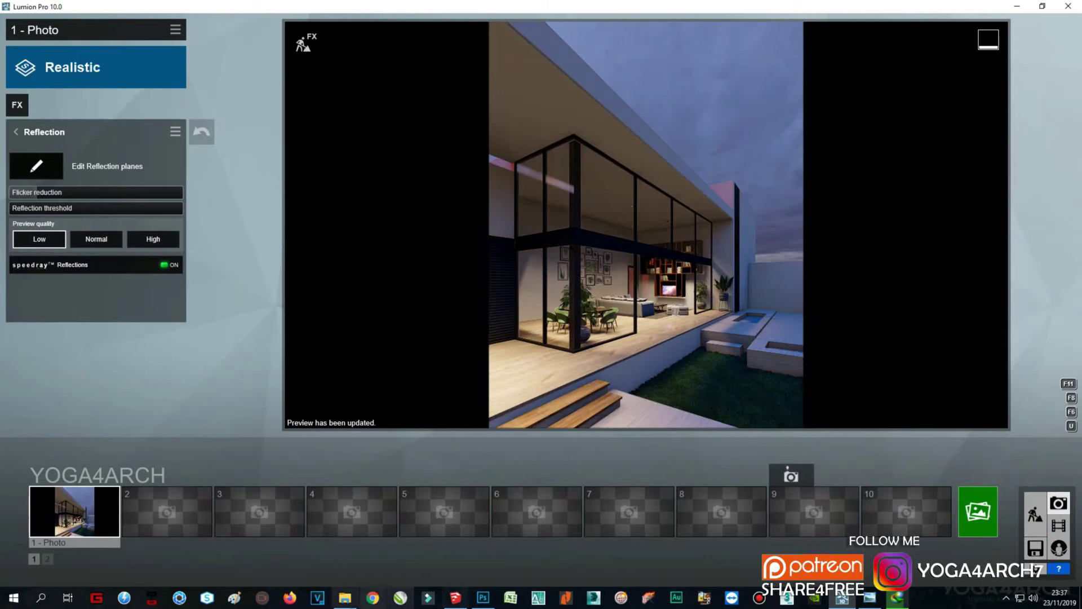
Step: Set reflection preview quality to High and raise the Real Skies brightness
left_click(148, 240)
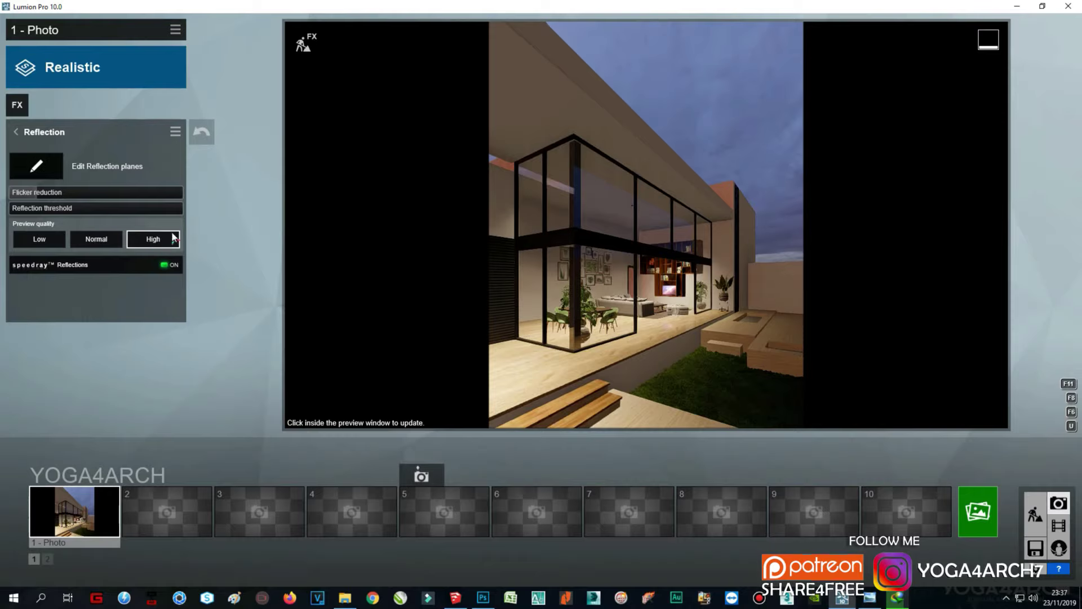
left_click(17, 105)
left_click(478, 172)
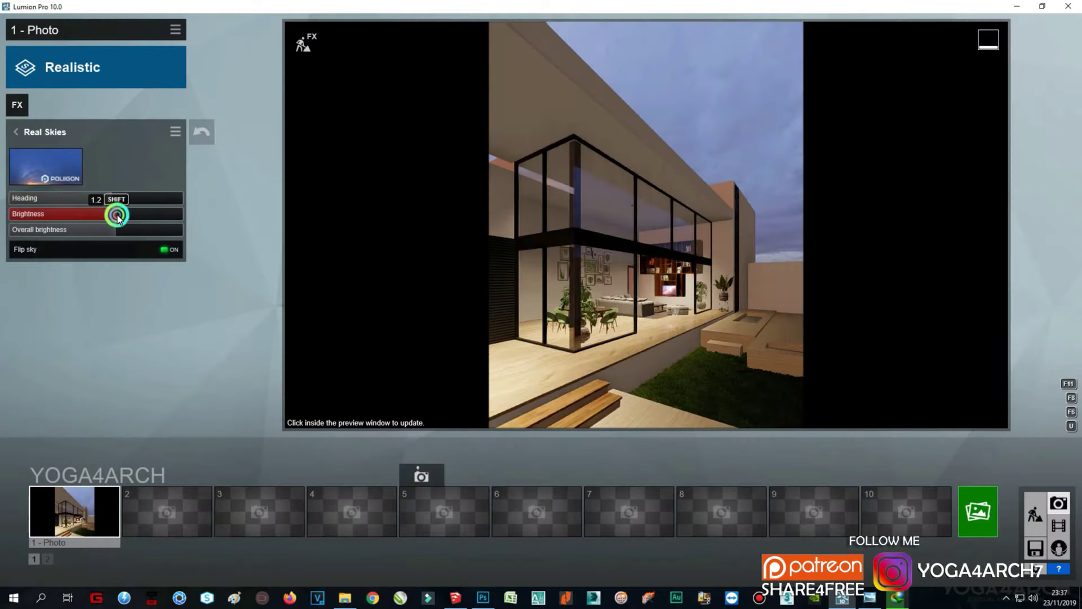
left_click_drag(113, 213, 133, 213)
left_click(640, 237)
left_click(133, 214)
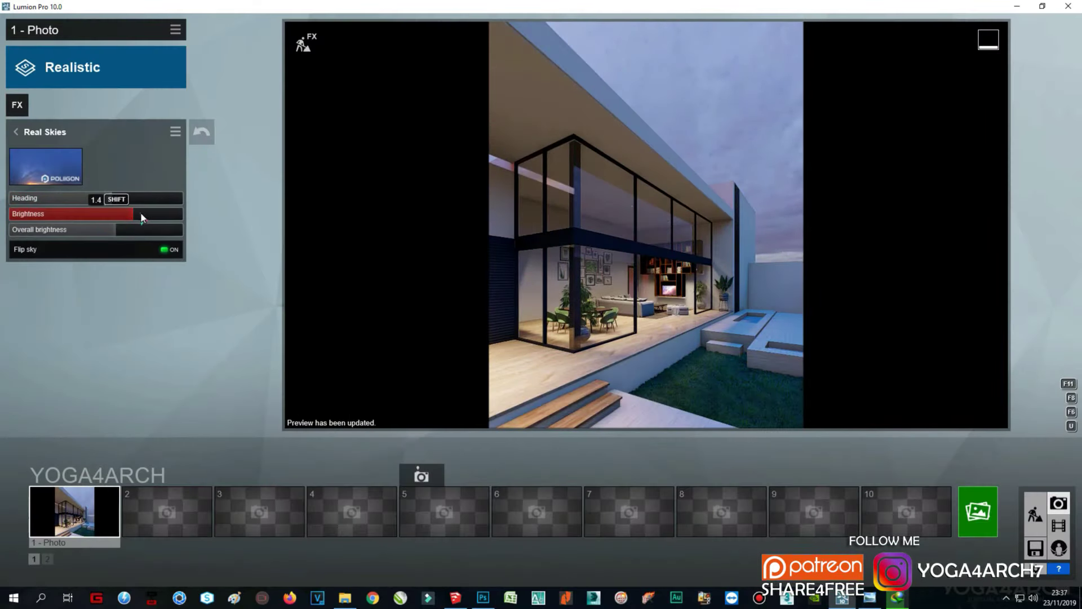
left_click(780, 282)
Step: Settle sky Brightness at 1.4, Overall brightness at 1.6, and rotate the sky heading
left_click(134, 217)
left_click(645, 282)
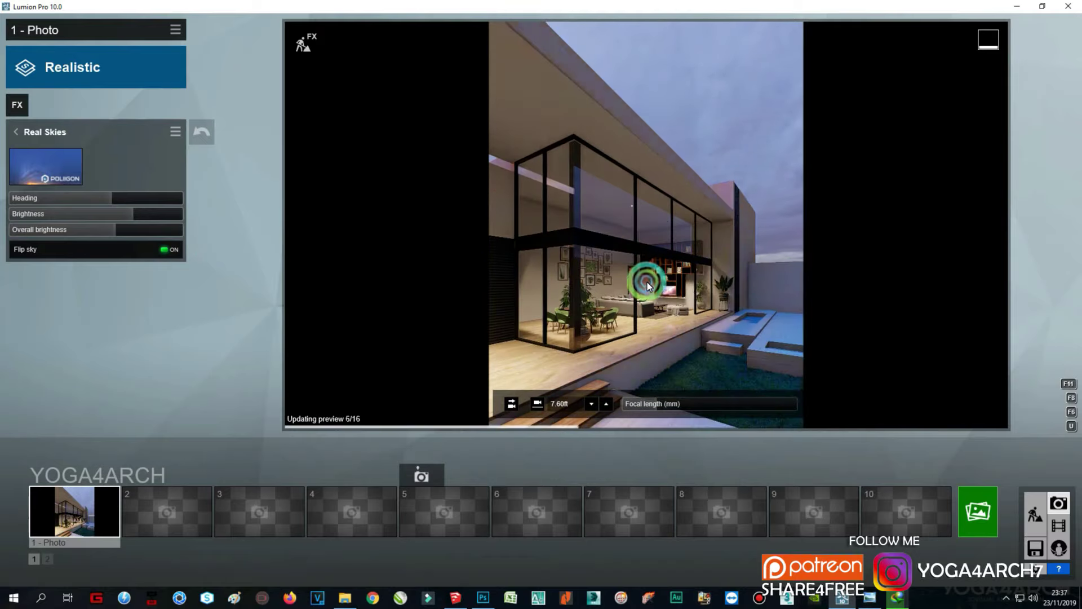
left_click(129, 216)
mouse_move(121, 234)
left_mouse_down()
mouse_move(142, 234)
mouse_move(114, 211)
mouse_move(154, 199)
left_mouse_up()
left_click(638, 297)
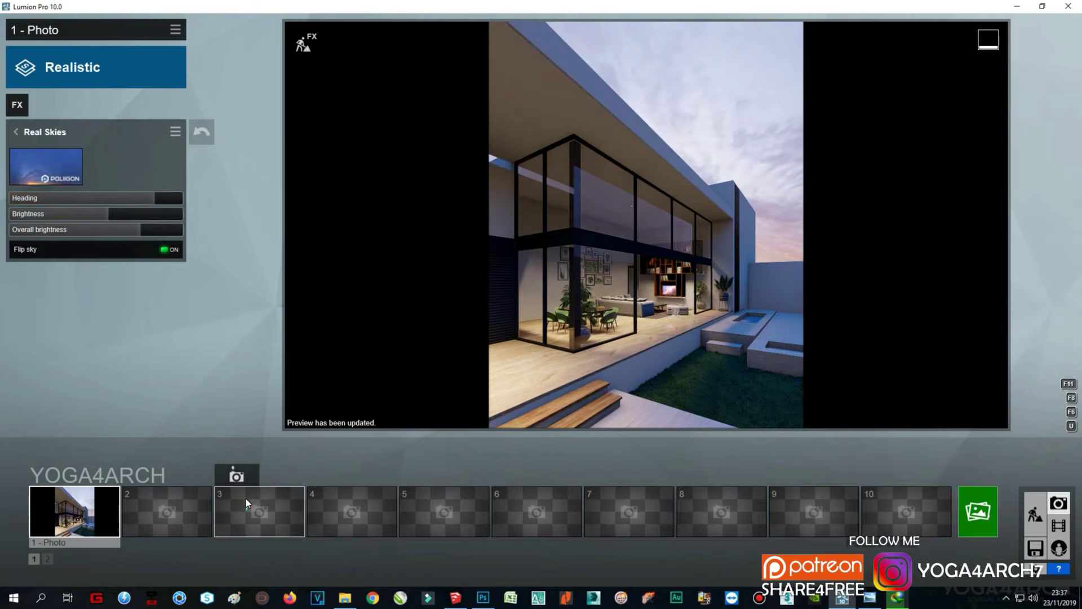
mouse_move(352, 512)
left_click(17, 105)
Step: Add a reflection plane on the wooden deck floor
left_click(568, 357)
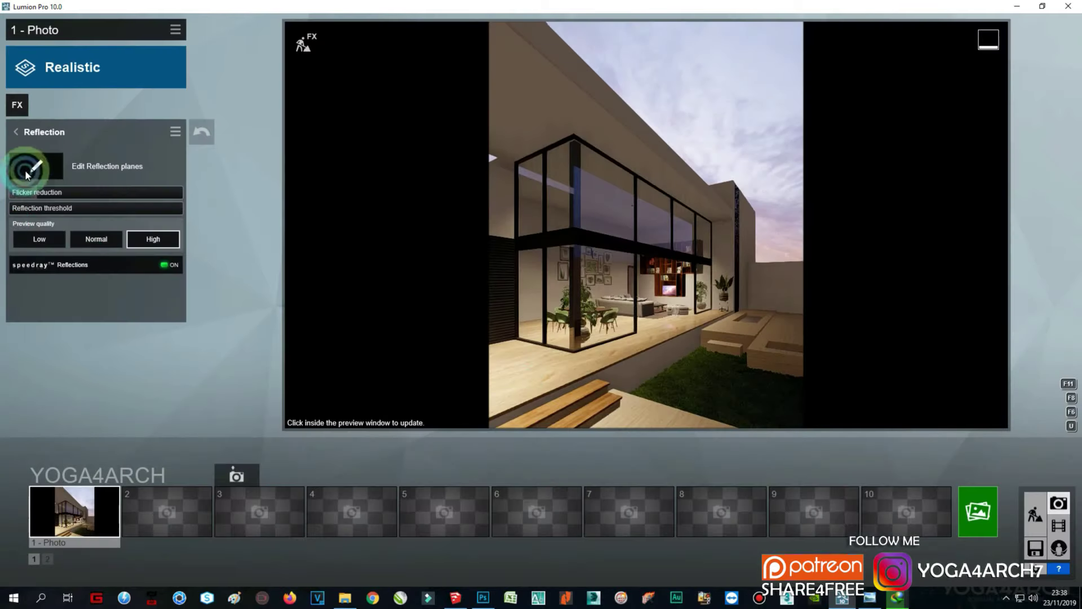
left_click(30, 164)
left_click(337, 537)
left_click(115, 555)
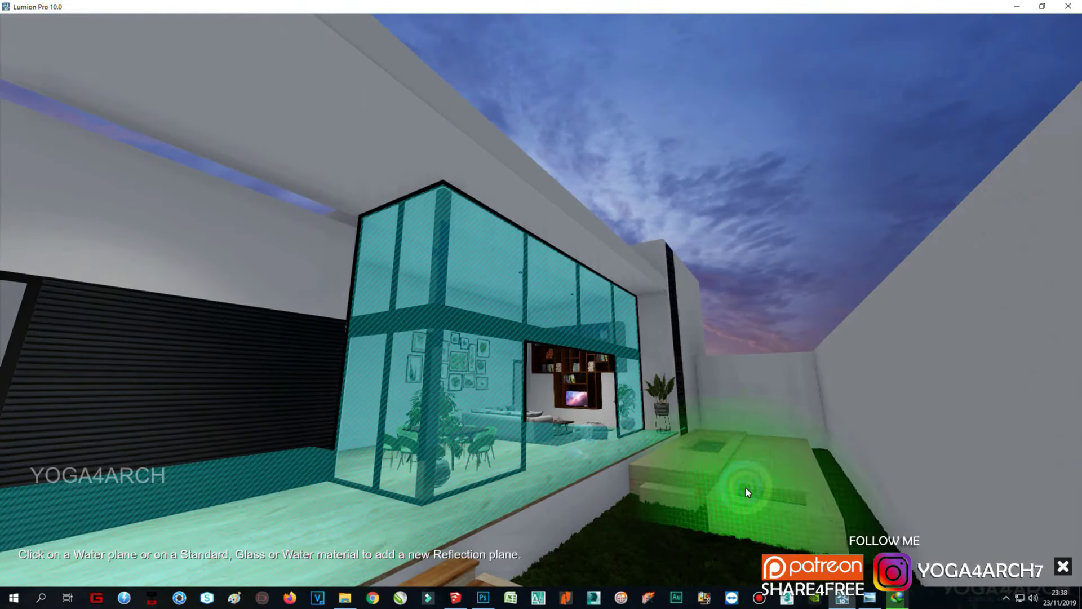
right_click_drag(745, 488, 608, 538)
left_click(608, 538)
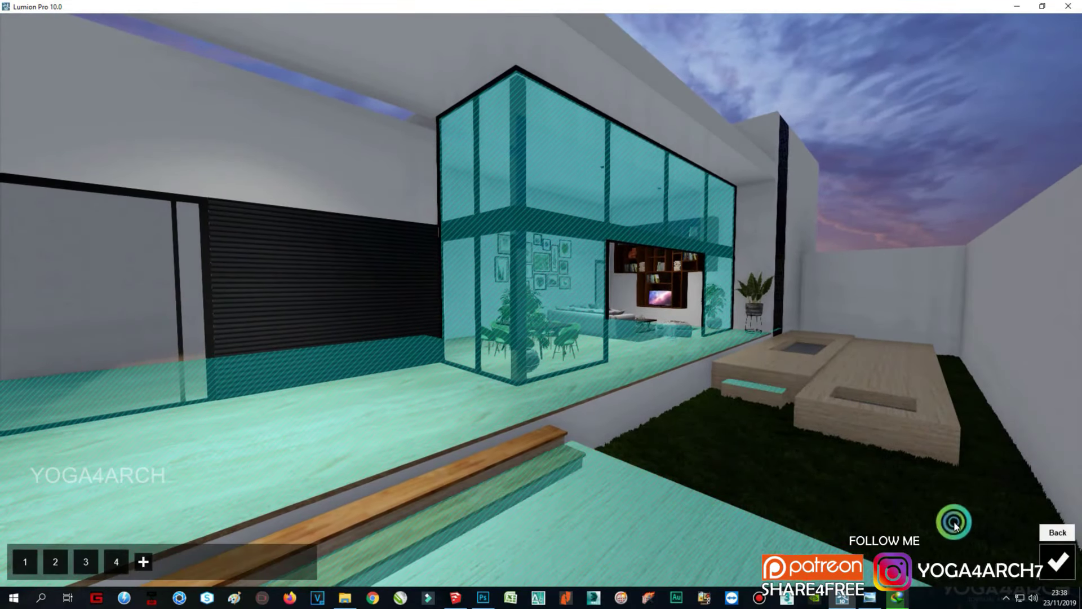
left_click(1058, 561)
Step: Give the side-house wall a new Outdoor material
left_click(980, 507)
left_click(84, 503)
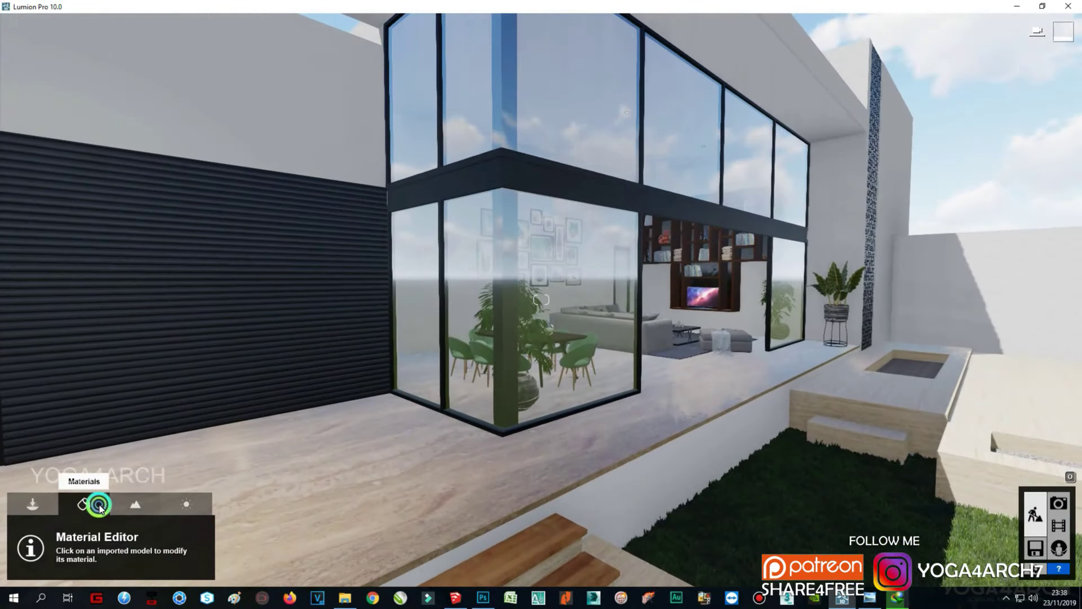
left_click(688, 496)
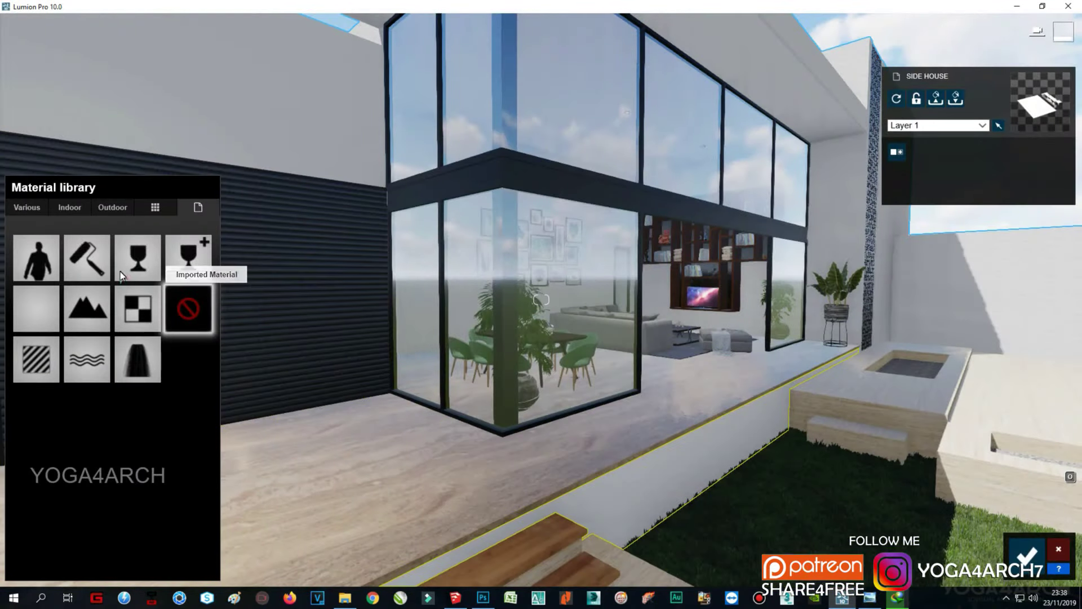
left_click(116, 207)
left_click(194, 240)
left_click(160, 358)
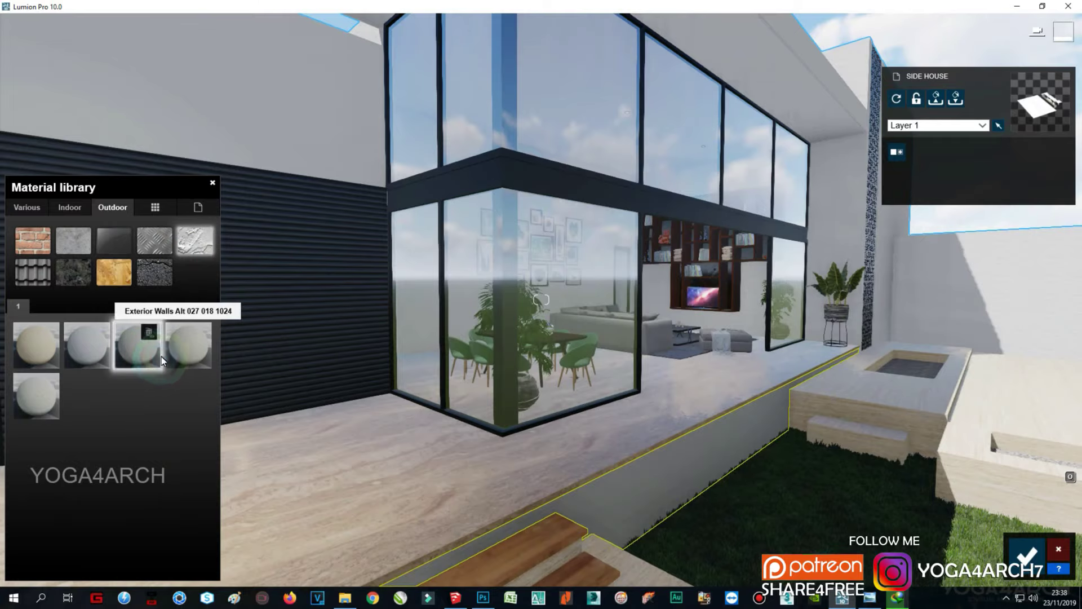
left_click(376, 468)
Step: Refresh the photo preview and compare it with the reference house photo
left_click(1027, 555)
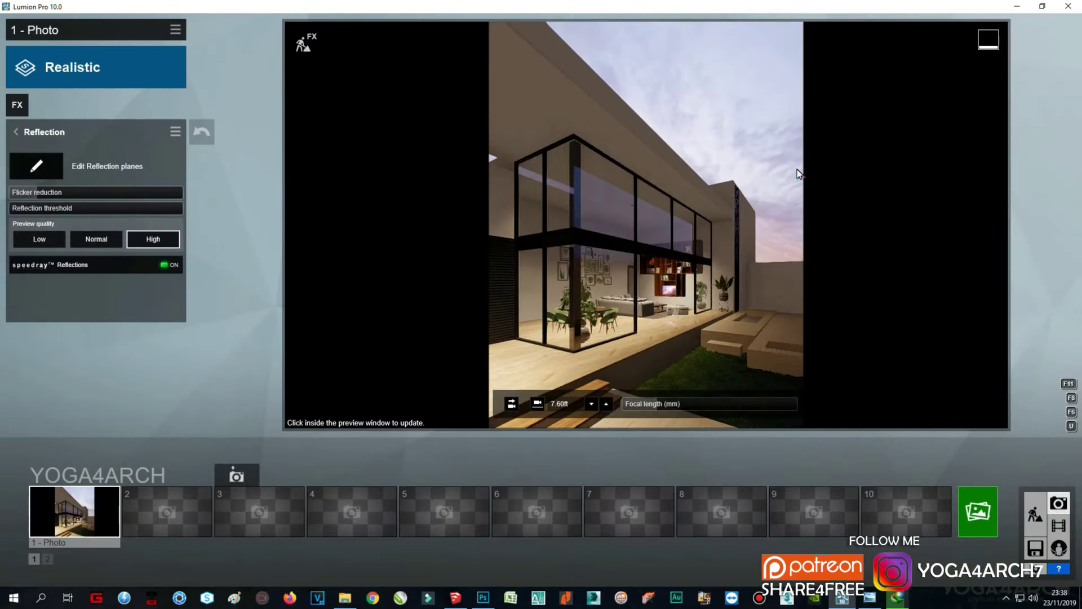
left_click(797, 169)
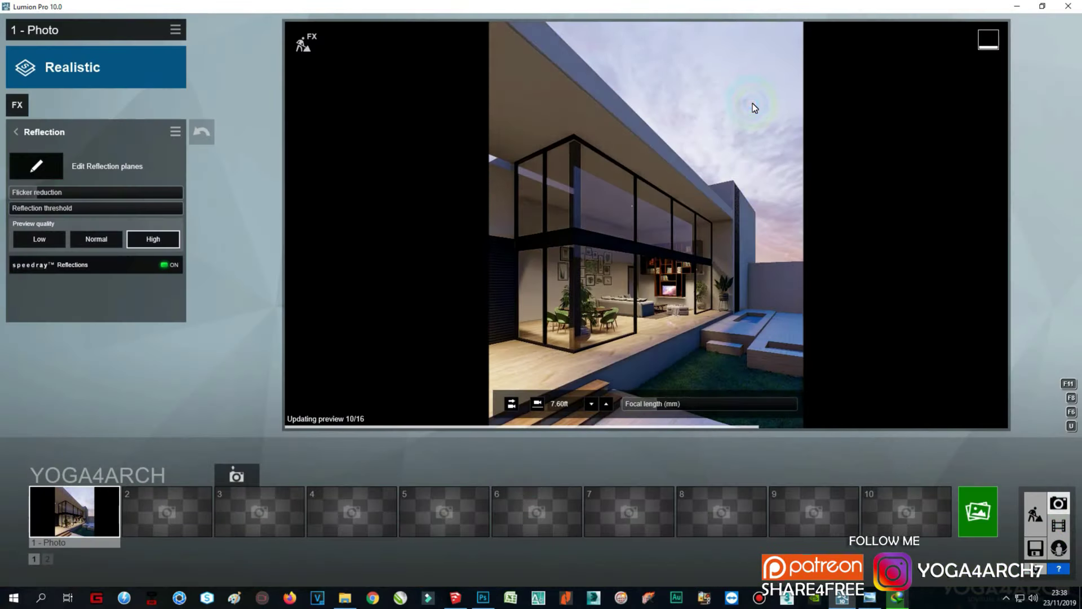
left_click(868, 599)
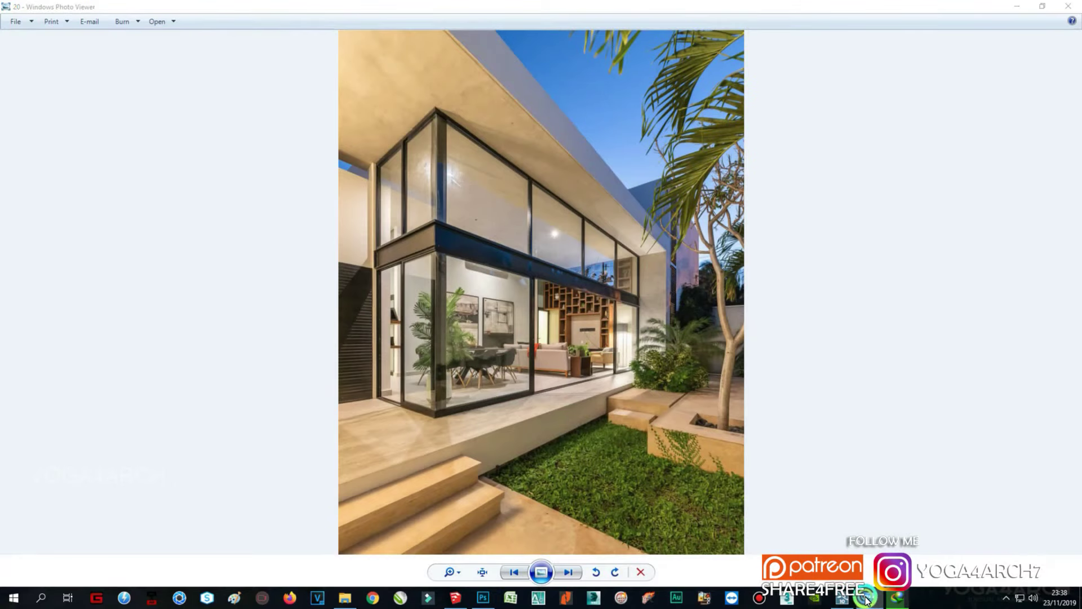
left_click(868, 598)
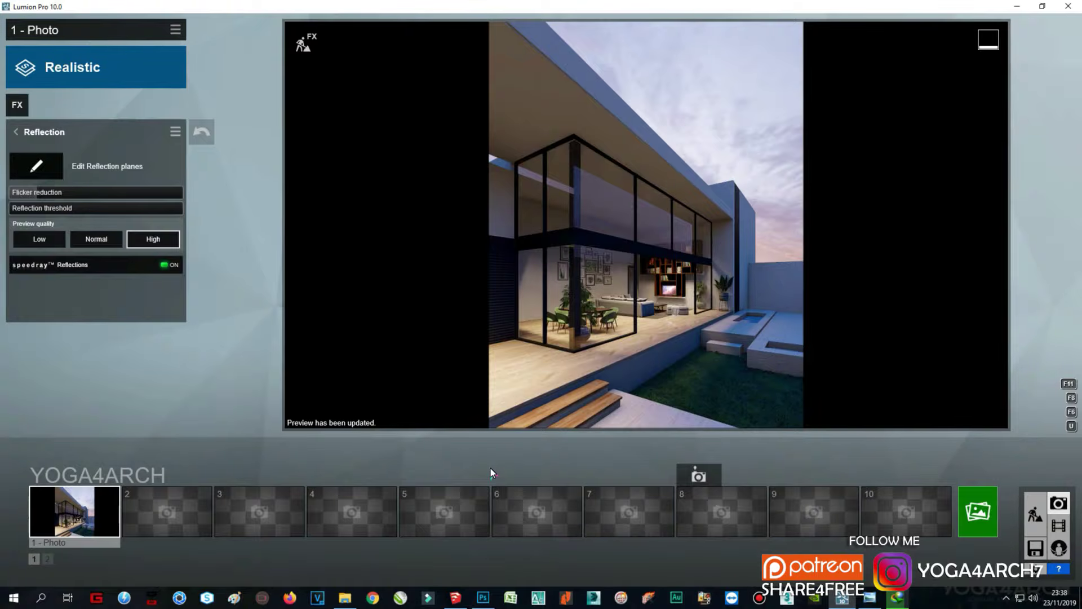
Step: Enlarge the garden plant
left_click(1035, 514)
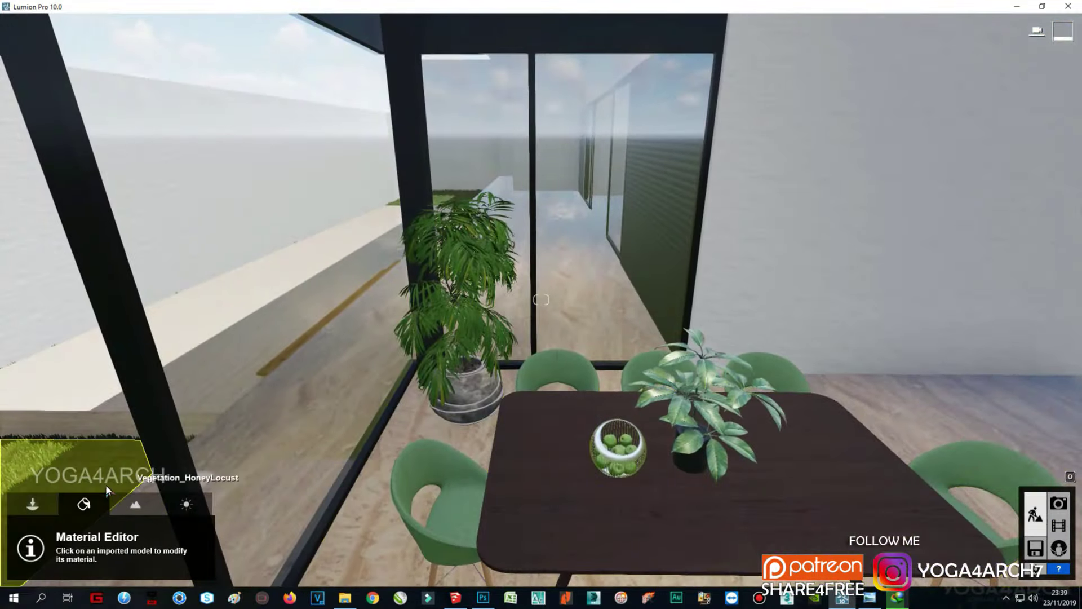
left_click(33, 503)
left_click(345, 537)
left_click_drag(469, 416, 441, 414)
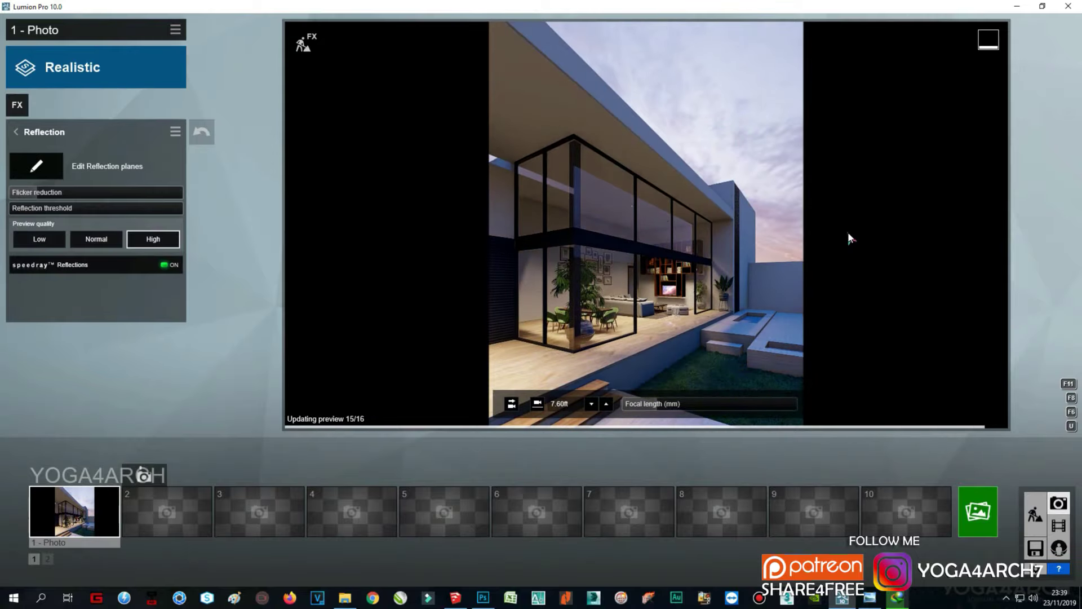
mouse_move(813, 512)
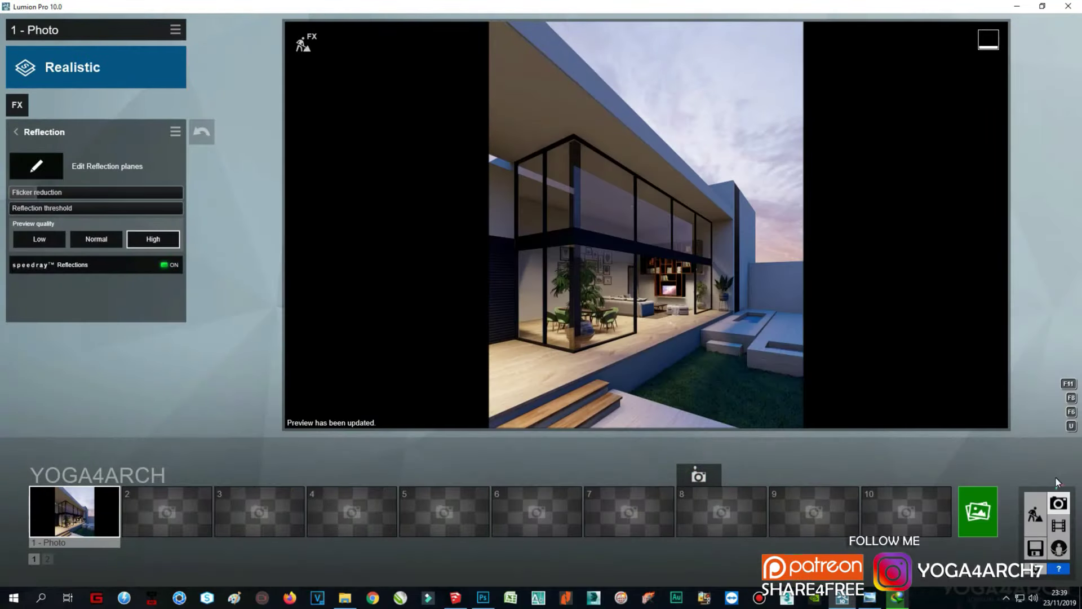
Step: Lower the gloss and reflectivity of the facade glass's Standard material
left_click(1035, 514)
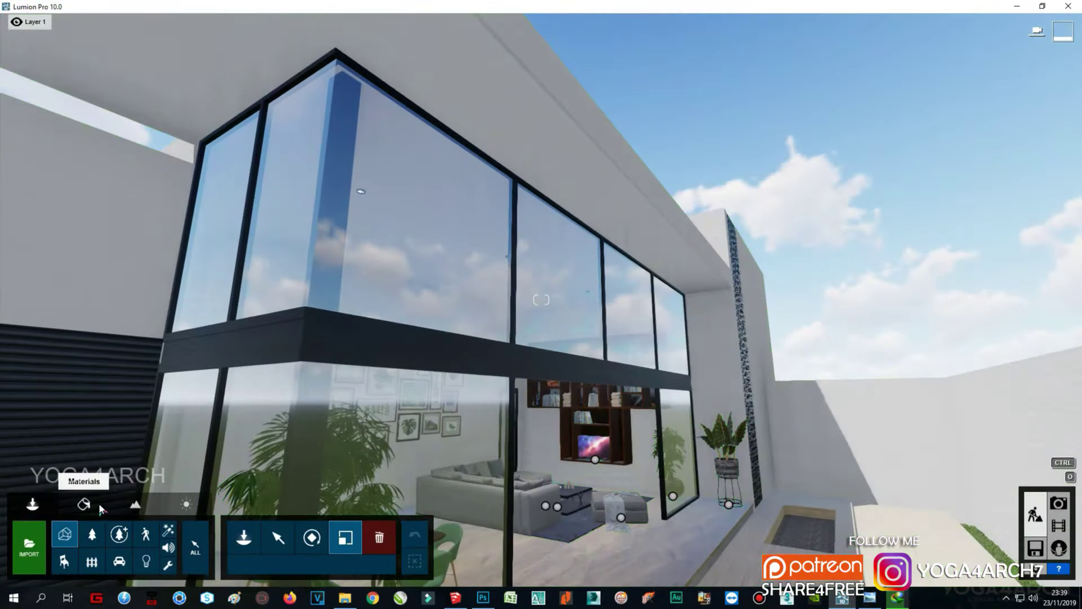
left_click(80, 490)
left_click(308, 354)
mouse_move(72, 393)
left_mouse_down()
mouse_move(128, 392)
mouse_move(52, 409)
left_mouse_up()
left_click(61, 426)
left_click(123, 482)
left_click(79, 503)
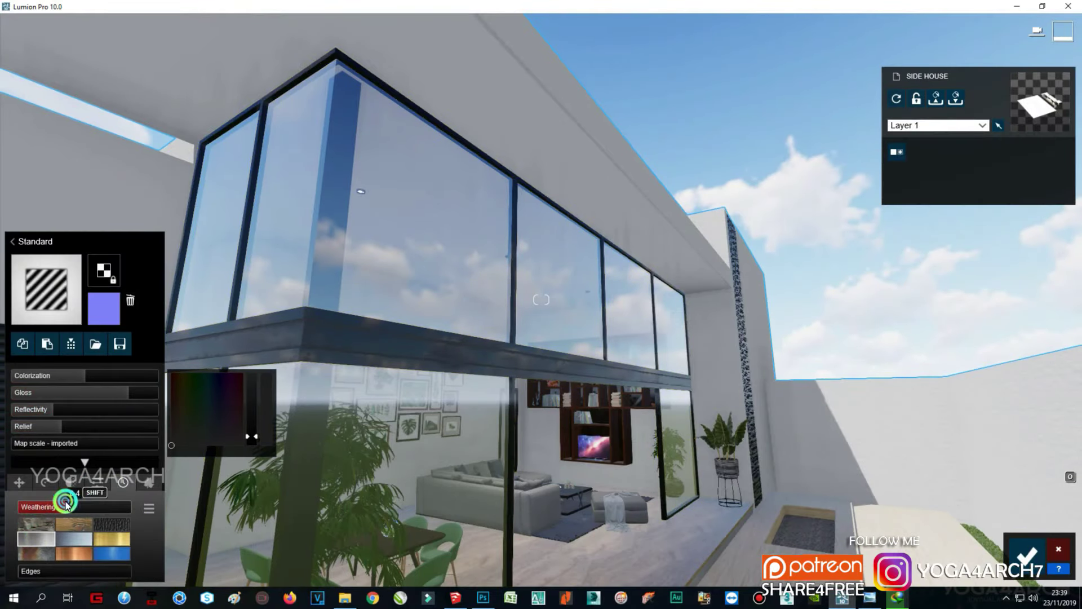
Step: Compare the photo preview with the reference photo, then go back to the 3D scene
left_click(1027, 556)
left_click(1062, 510)
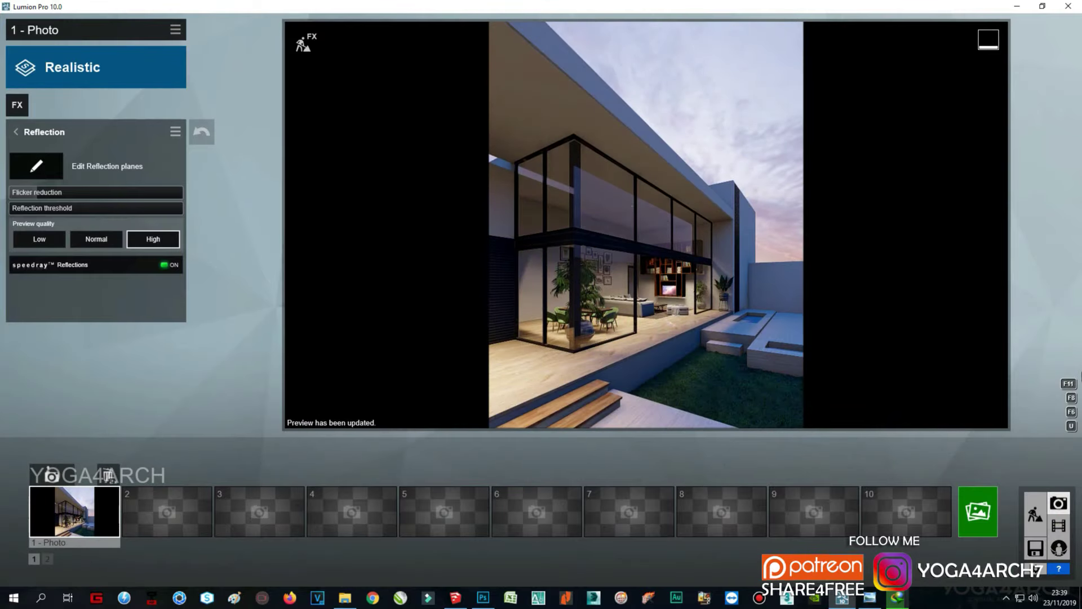
left_click(877, 601)
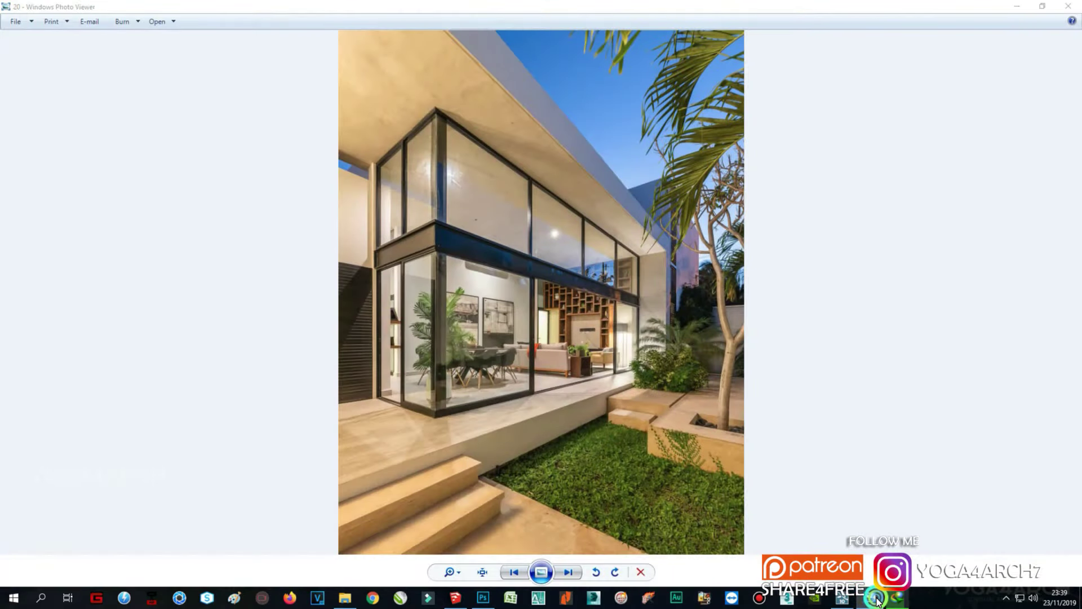
left_click(877, 601)
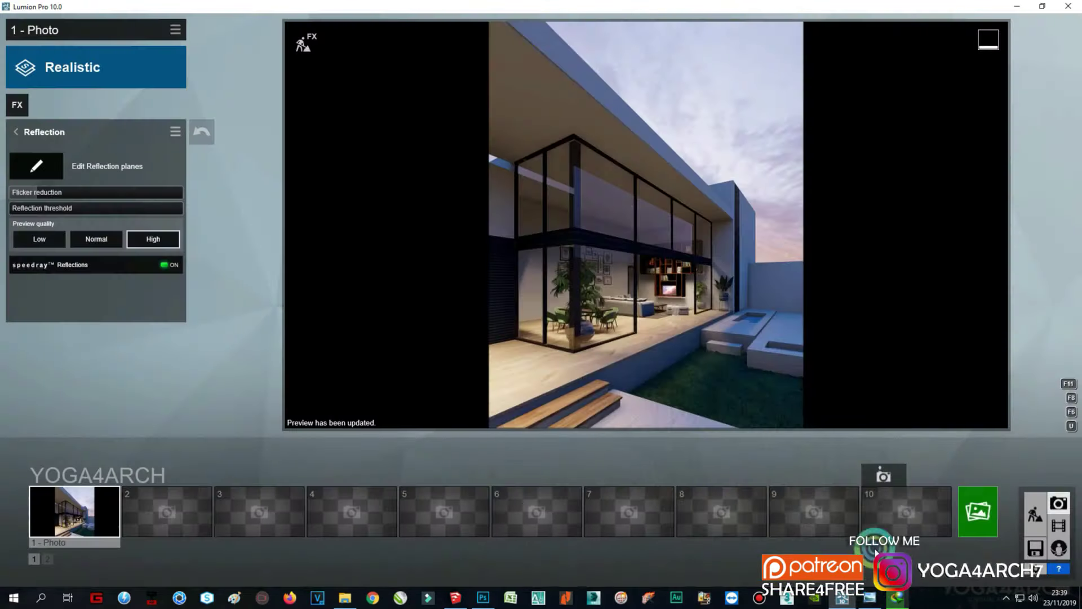
left_click(1043, 517)
Step: Dim the lamp above the glass facade and return to the photo preview
left_click(567, 294)
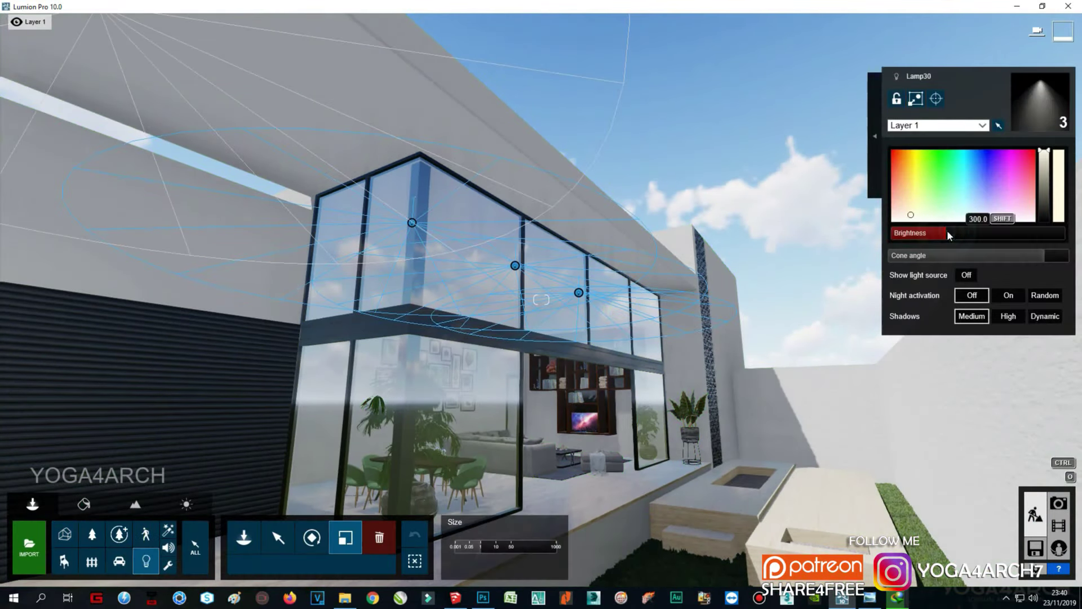
left_click_drag(974, 229, 956, 234)
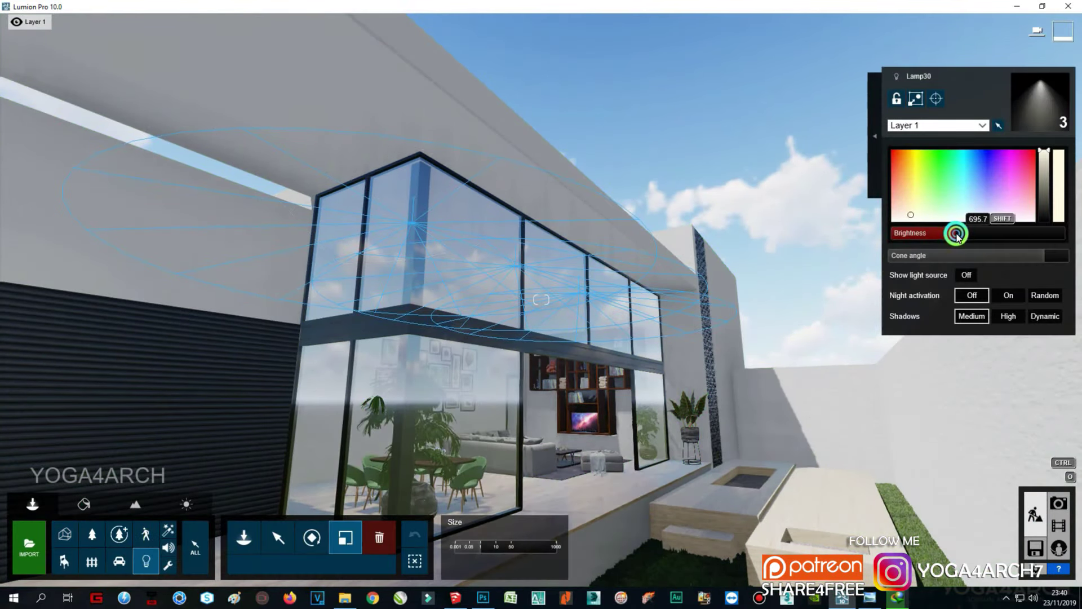
left_click(1062, 502)
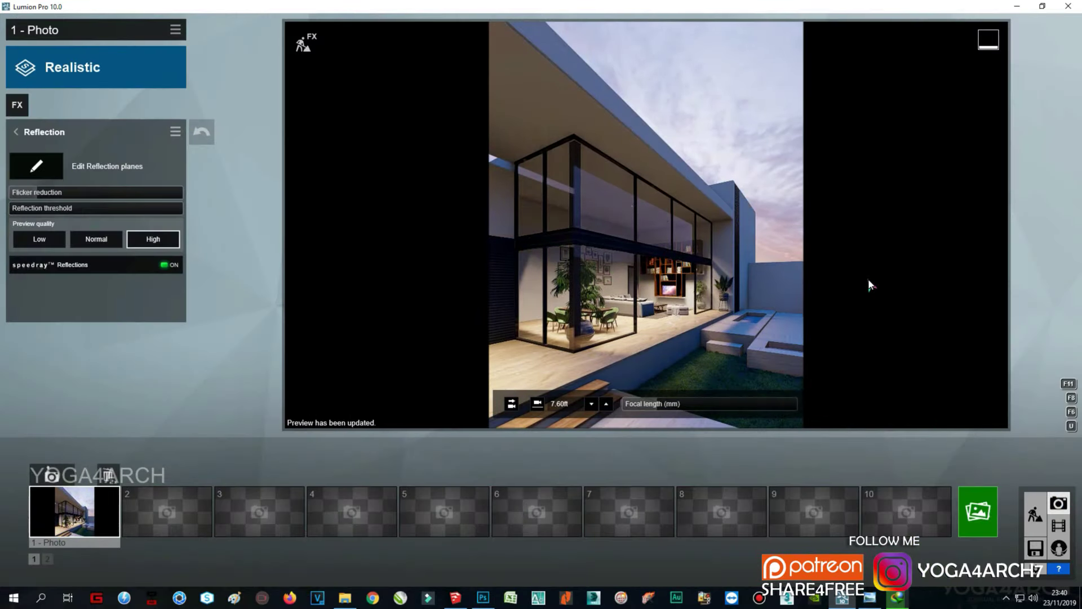
left_click(869, 599)
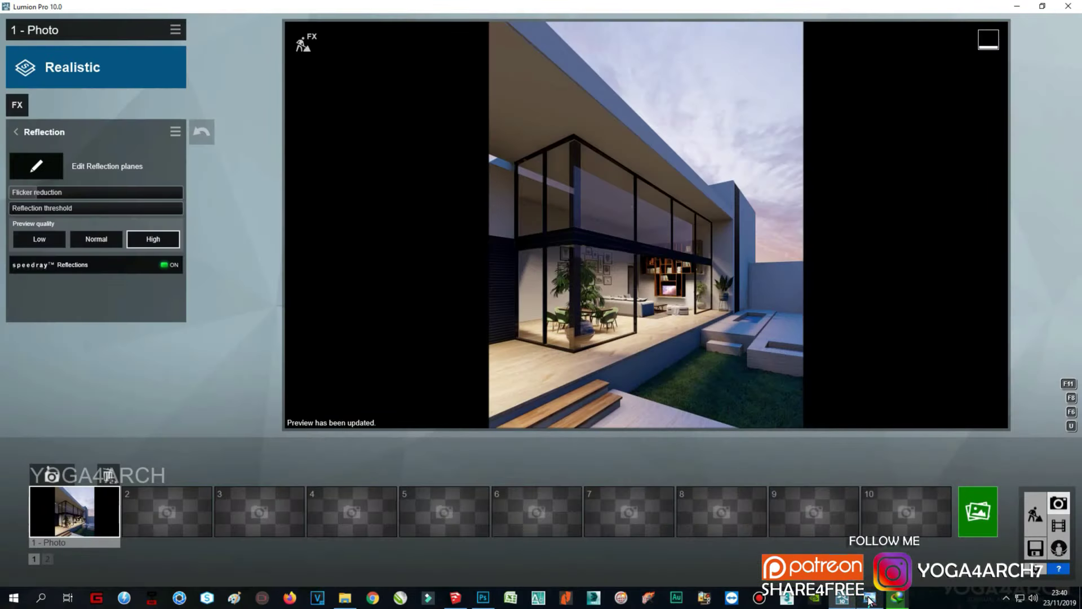
Step: Add a Hyperlight effect at 58.7% to the photo
left_click(17, 105)
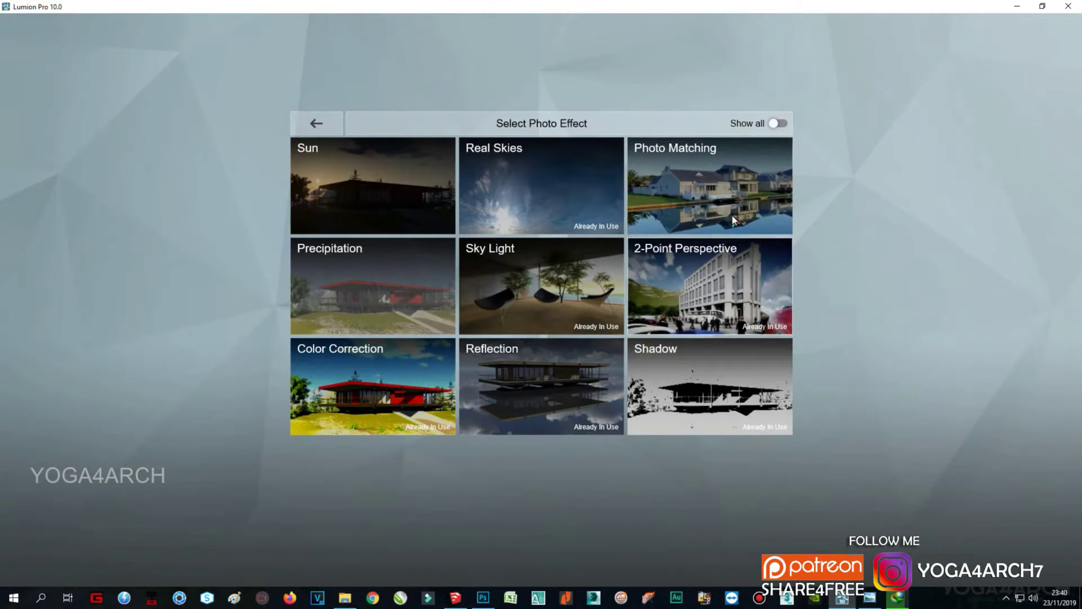
left_click(780, 123)
left_click(351, 350)
left_click(728, 254)
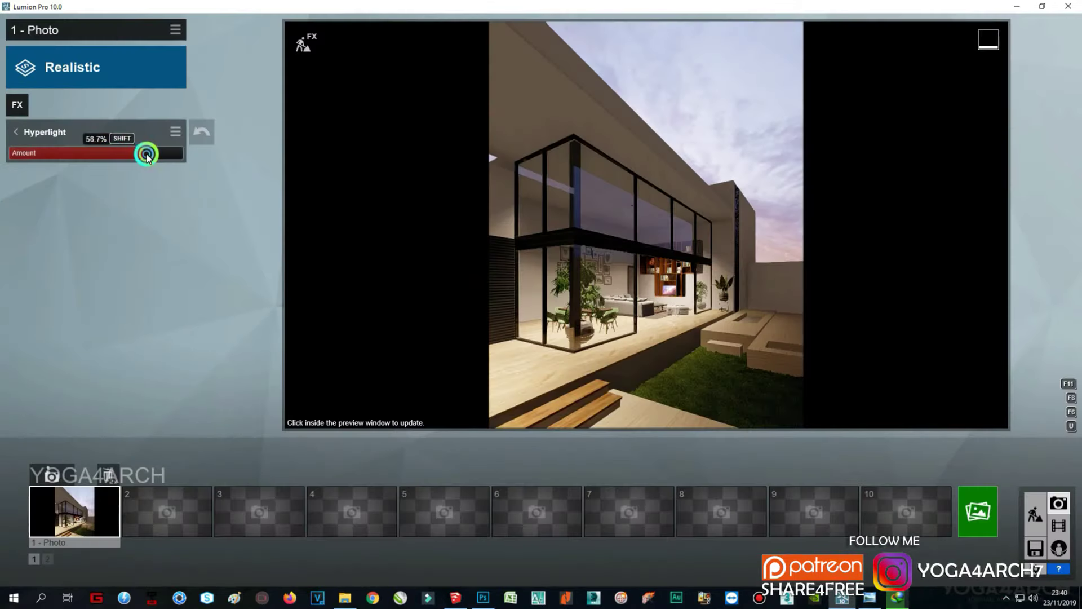
left_click(742, 146)
Step: Render the current shot at 3840x2160 print size as a JPG and close the finished render
left_click(978, 511)
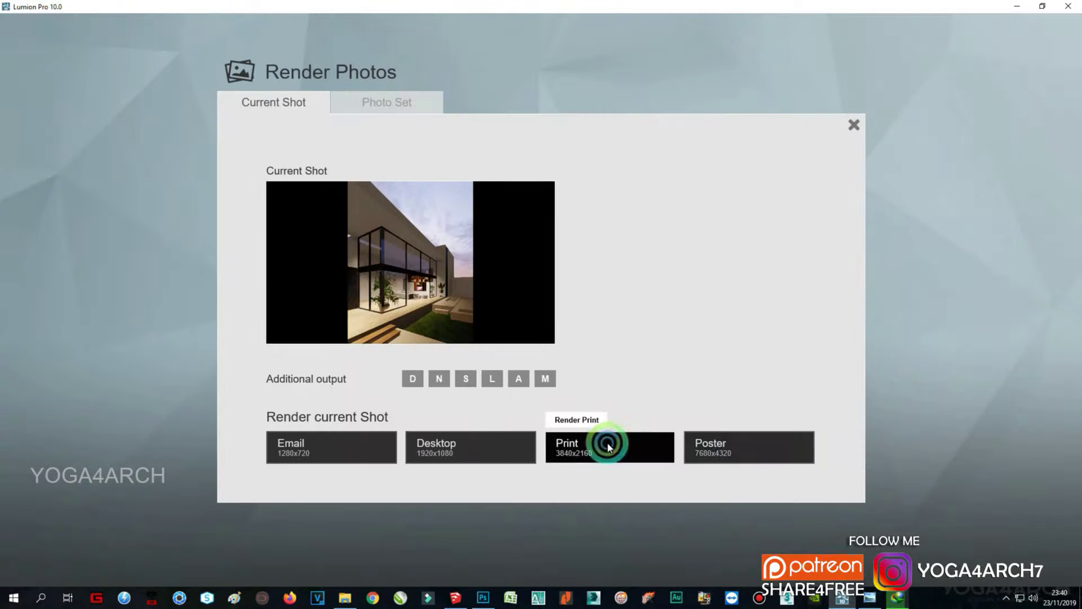
left_click(609, 447)
key("Return")
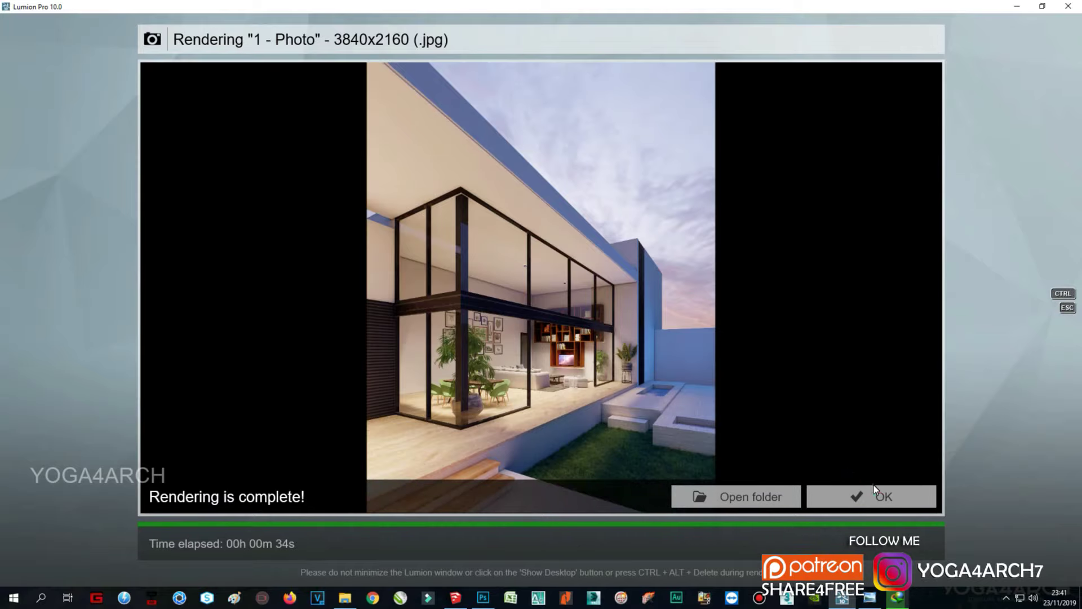
left_click(875, 488)
Step: Set the lamps above the glass facade to brightness 419.2
left_click(976, 513)
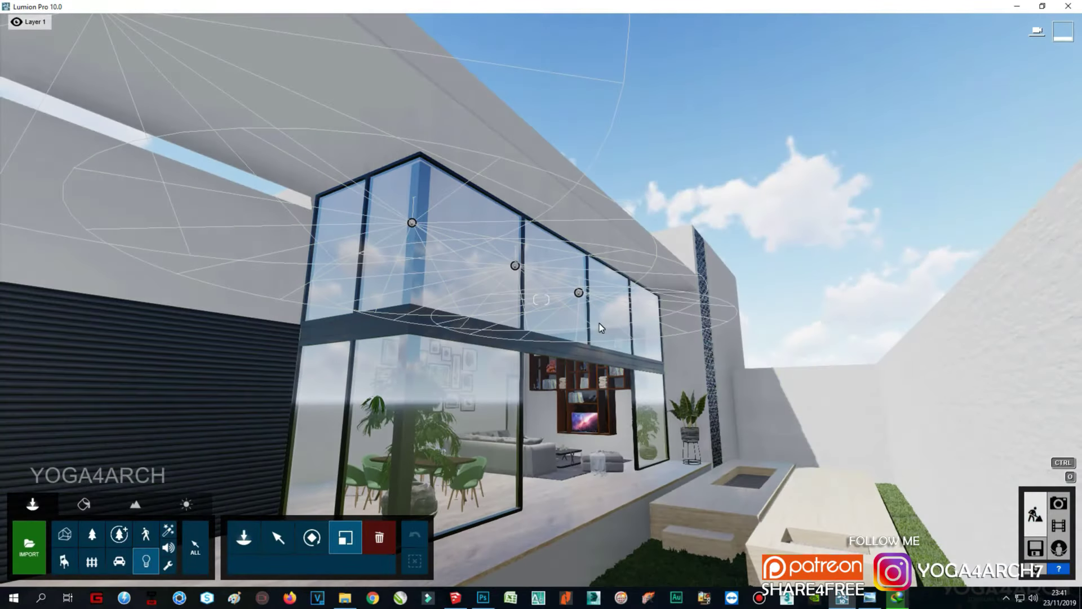
left_click(579, 293)
left_click_drag(1034, 234, 950, 235)
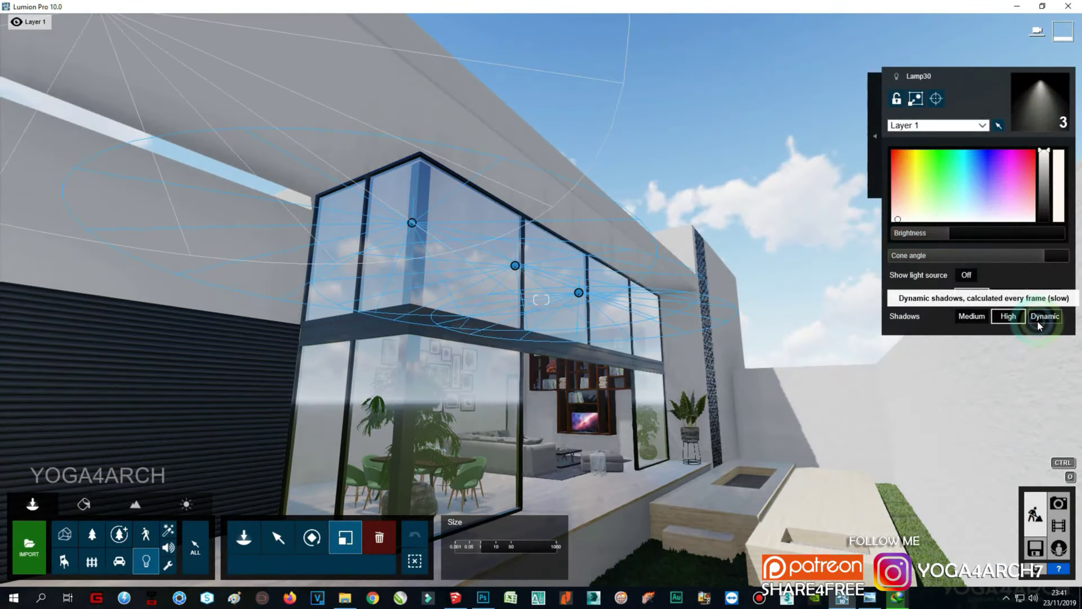
Step: Set the photo's Shadow effect to Ultra sharp with Soft shadows off, and refresh the preview
left_click(1059, 504)
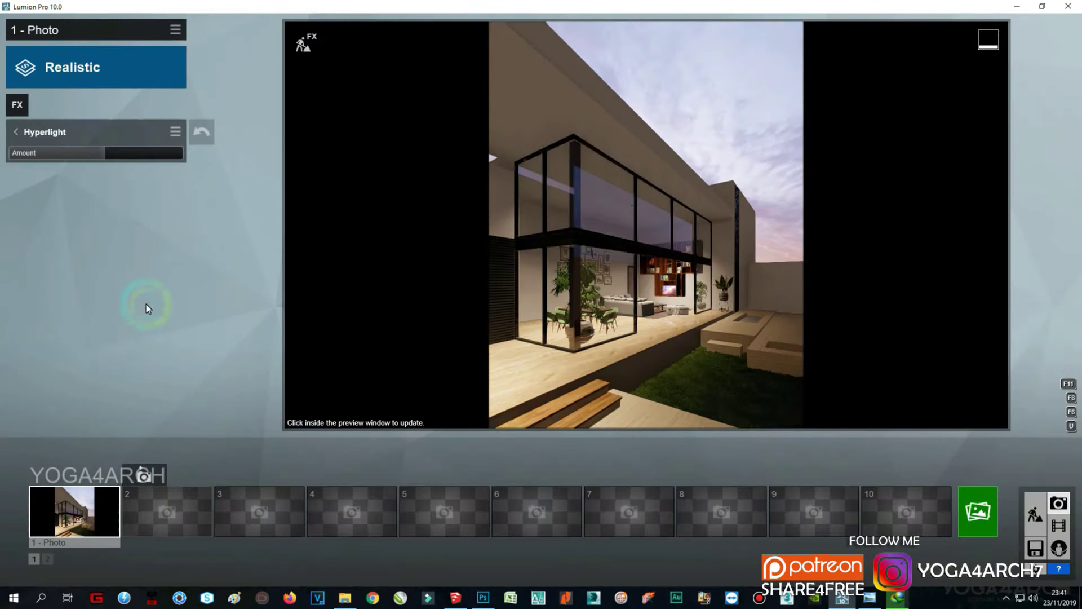
left_click(17, 104)
left_click(779, 123)
left_click(749, 377)
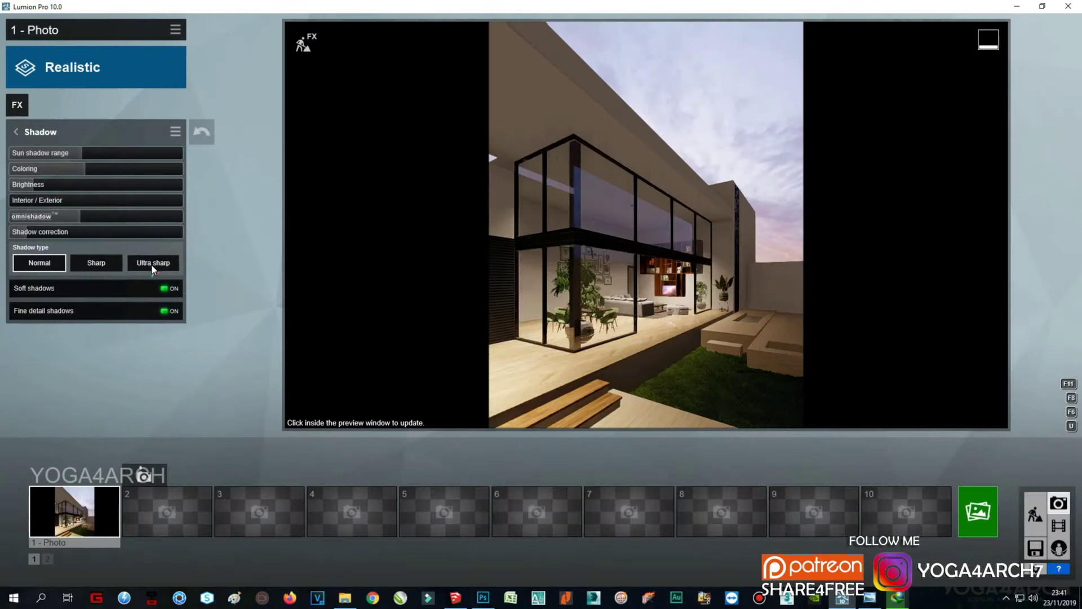
left_click(769, 116)
Step: Render the shot again at 3840x2160, saving the file as '2'
left_click(965, 521)
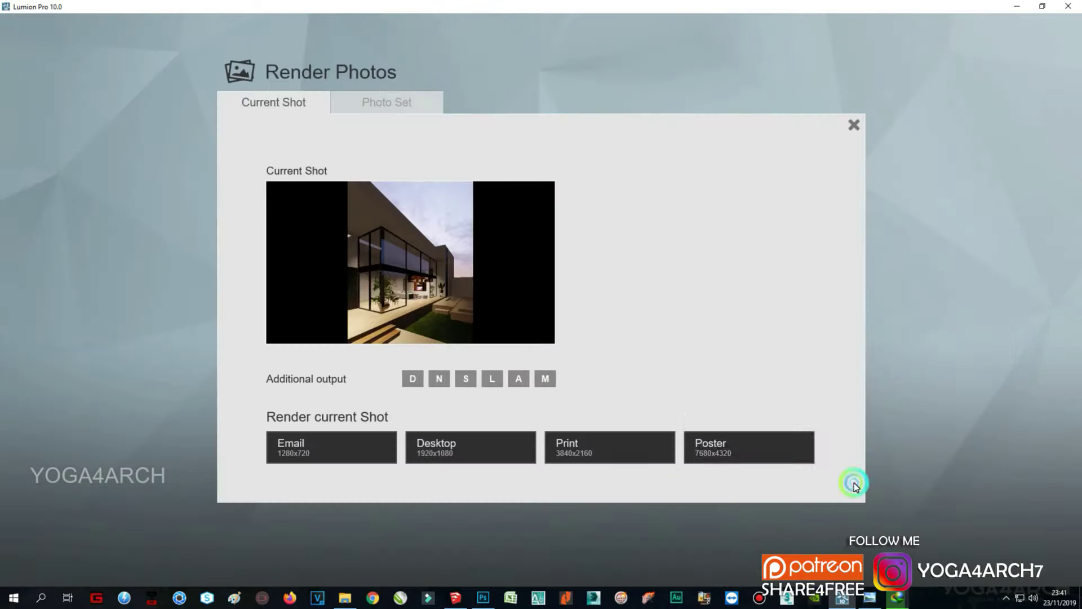
left_click(604, 448)
type("2")
left_click(956, 515)
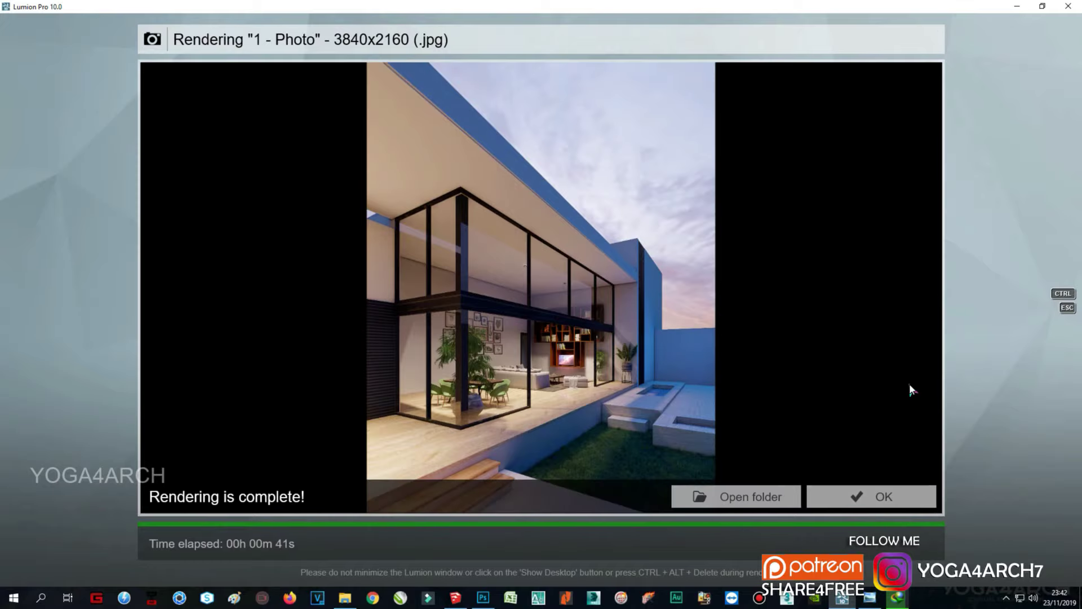
Step: Compare the finished render with the reference photo, then close it
left_click(870, 599)
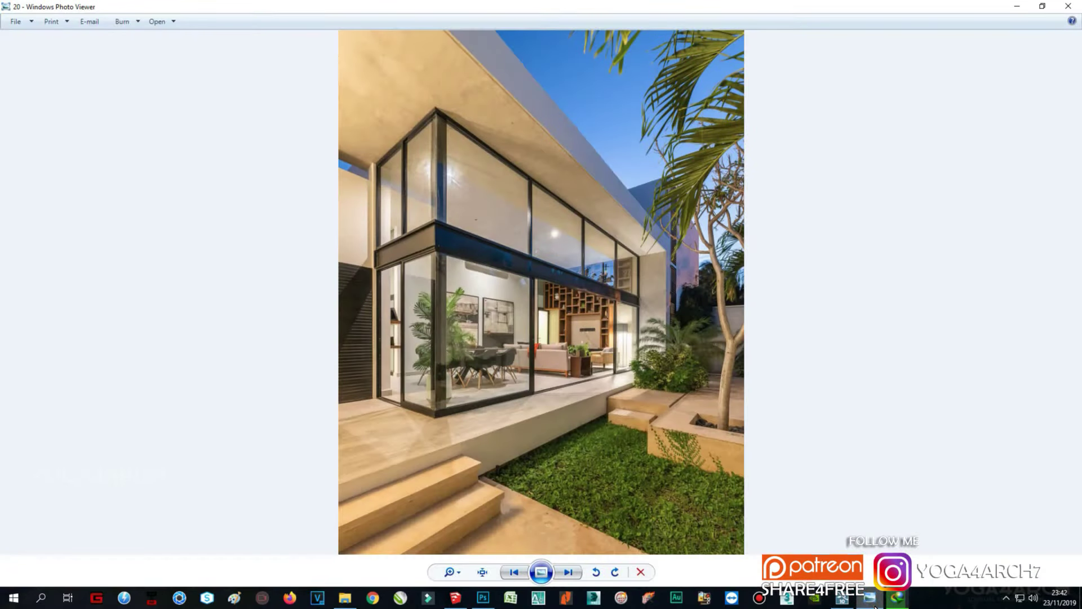
left_click(874, 601)
left_click(821, 496)
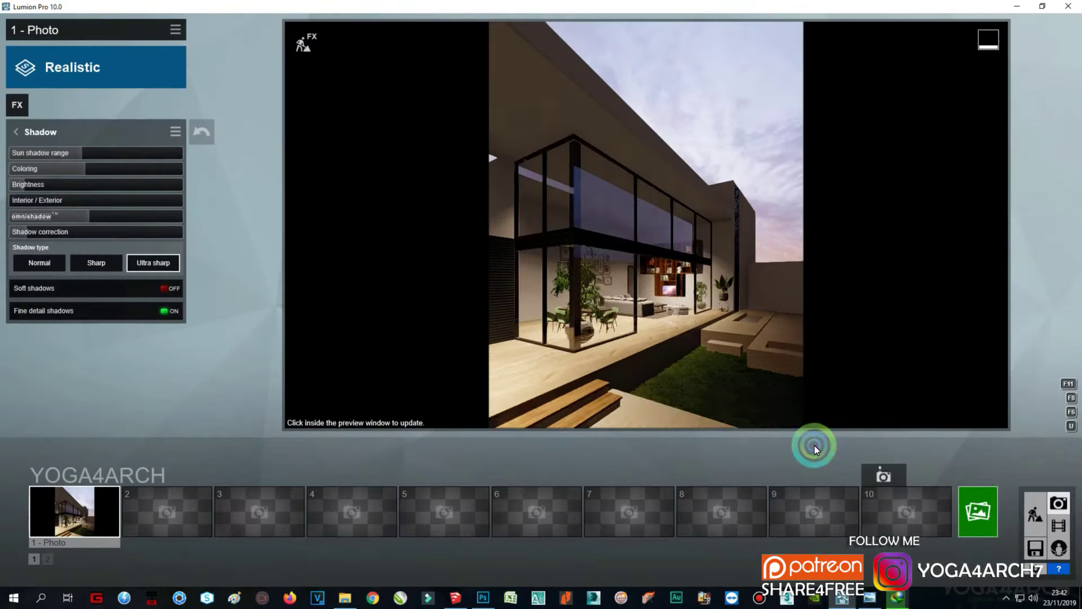
Step: Add Sky Light to the photo with High render quality and adjusted saturation, refreshing the preview
left_click(22, 108)
left_click(541, 285)
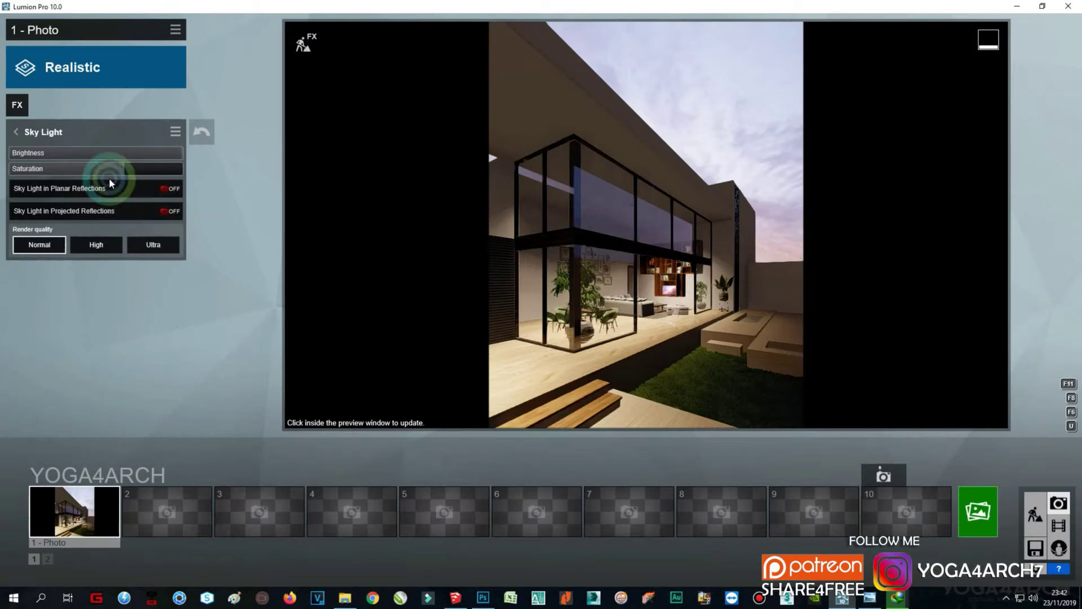
left_click(103, 245)
left_click(737, 265)
left_click(93, 168)
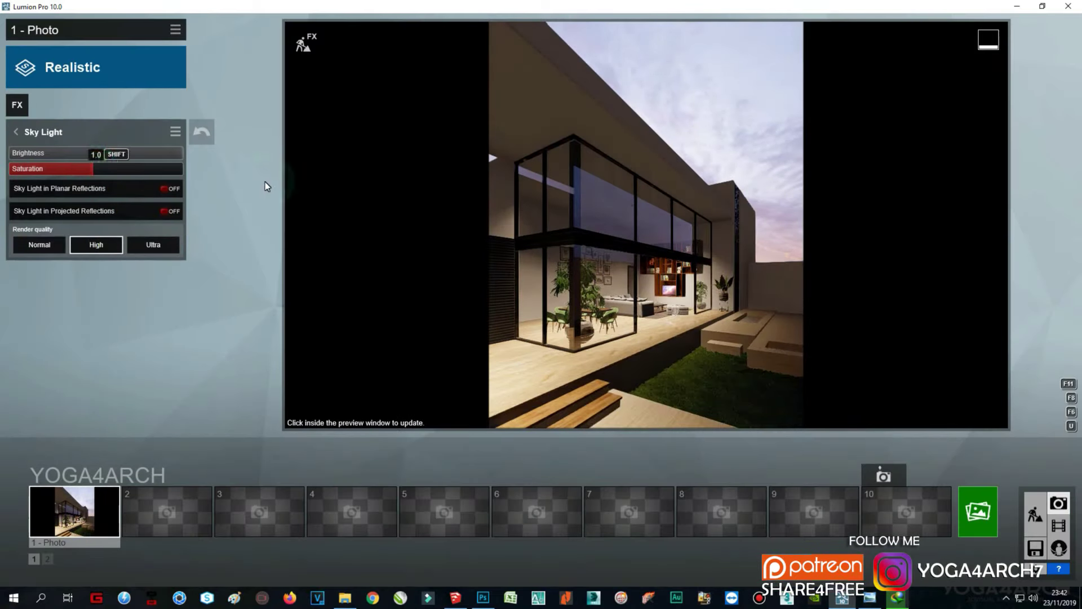
left_click(686, 112)
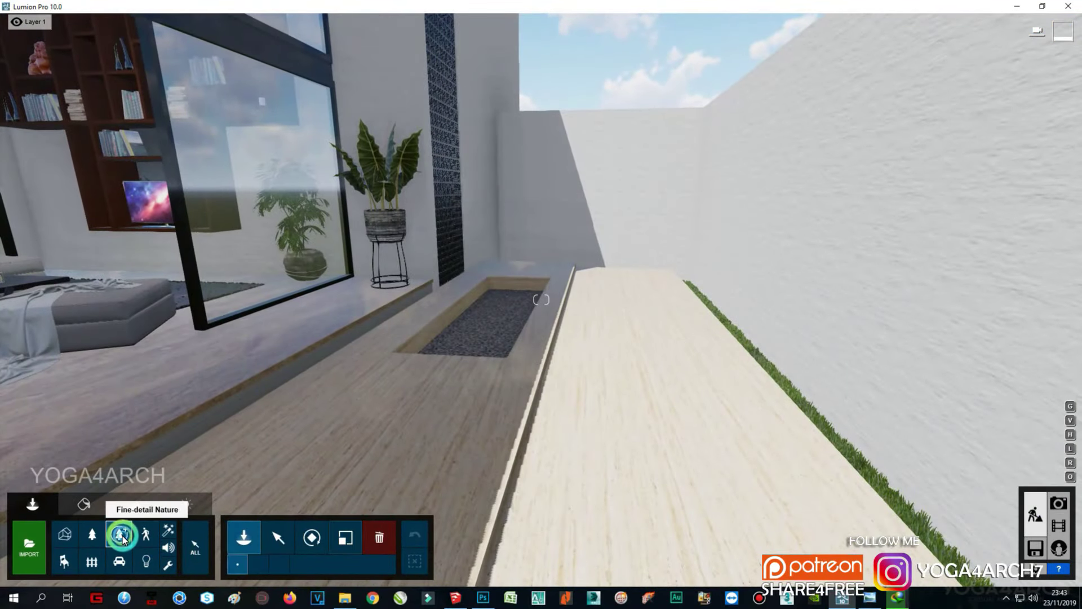
Step: Place three grass clumps along the planter from the Fine-detail Nature library
left_click(118, 533)
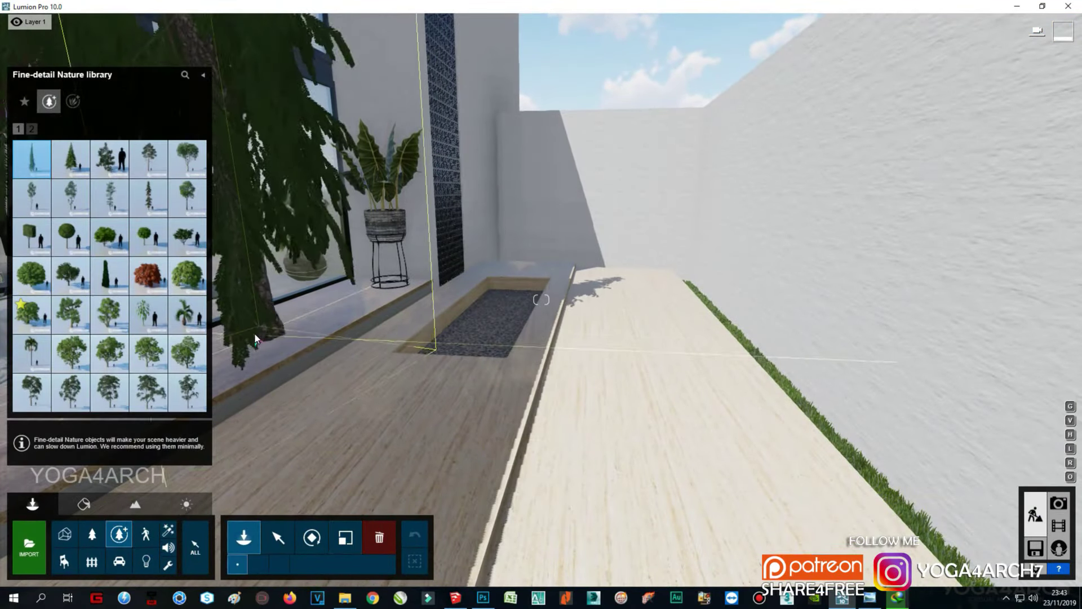
left_click(148, 314)
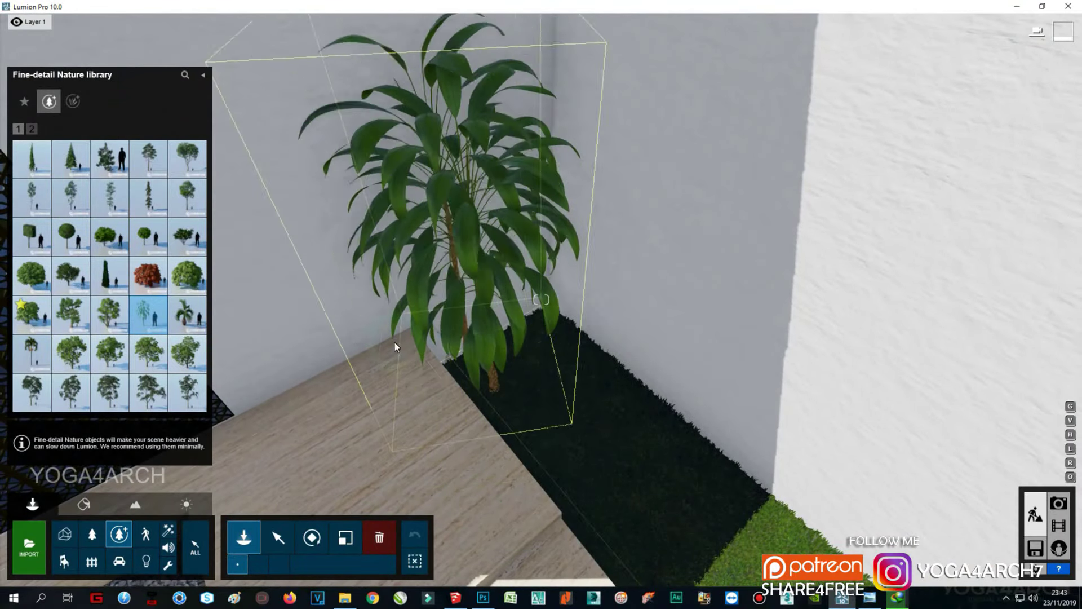
left_click(32, 129)
left_click(73, 101)
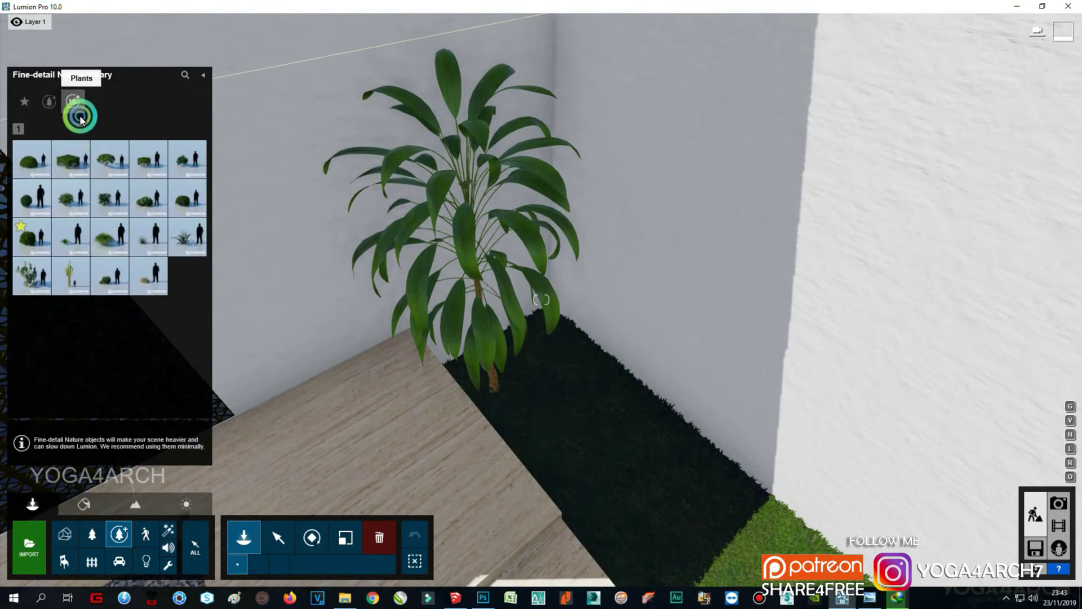
left_click(110, 237)
left_click(324, 395)
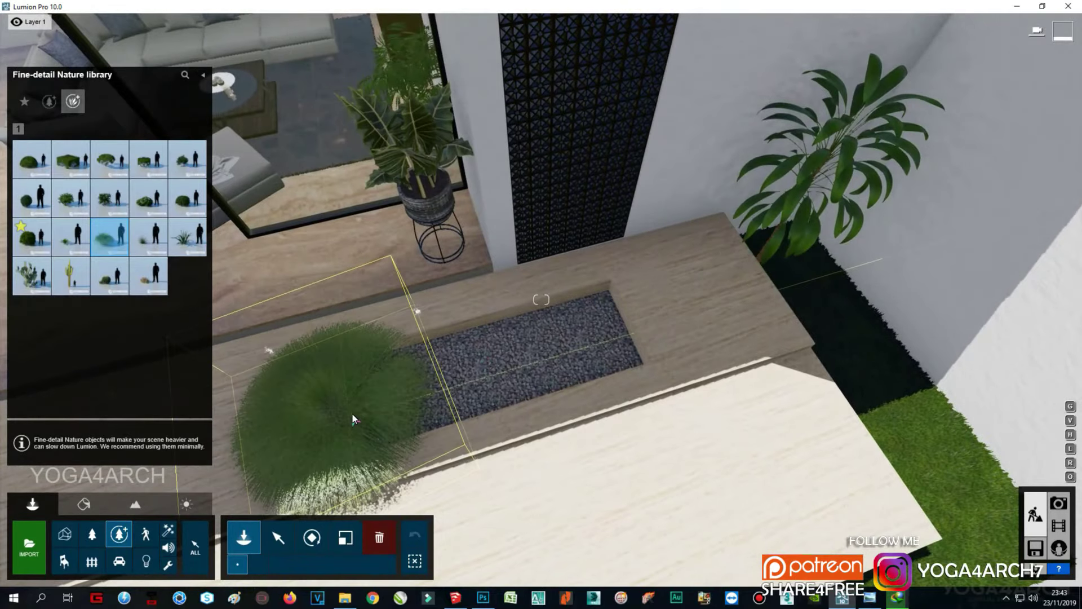
left_click(493, 368)
left_click(580, 340)
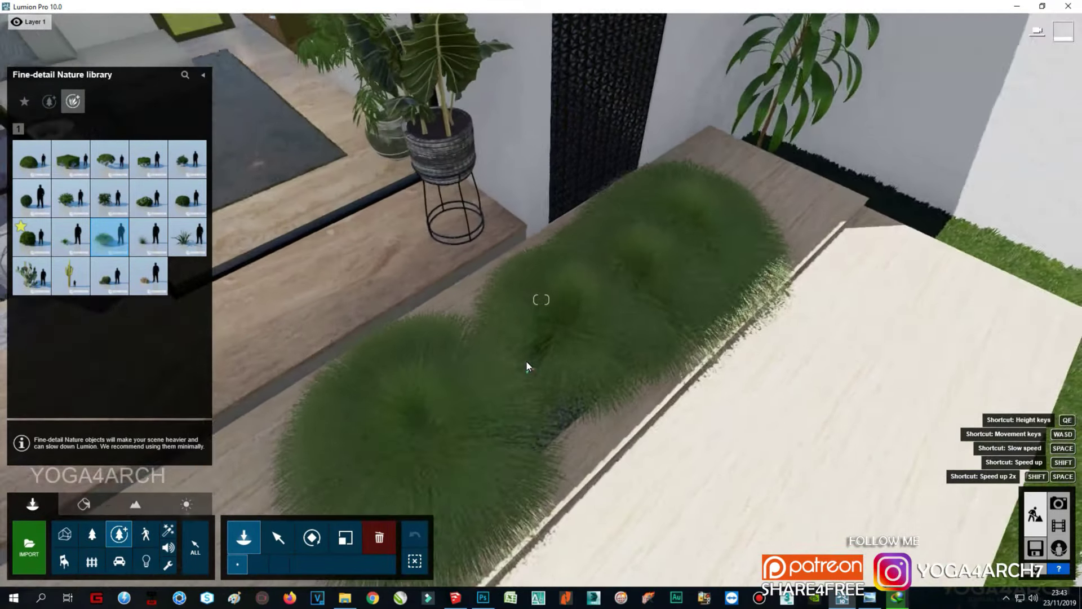
Step: Place a cactus and a tall saguaro by the back wall and a large shrub on the planter
left_click(31, 276)
left_click(746, 338)
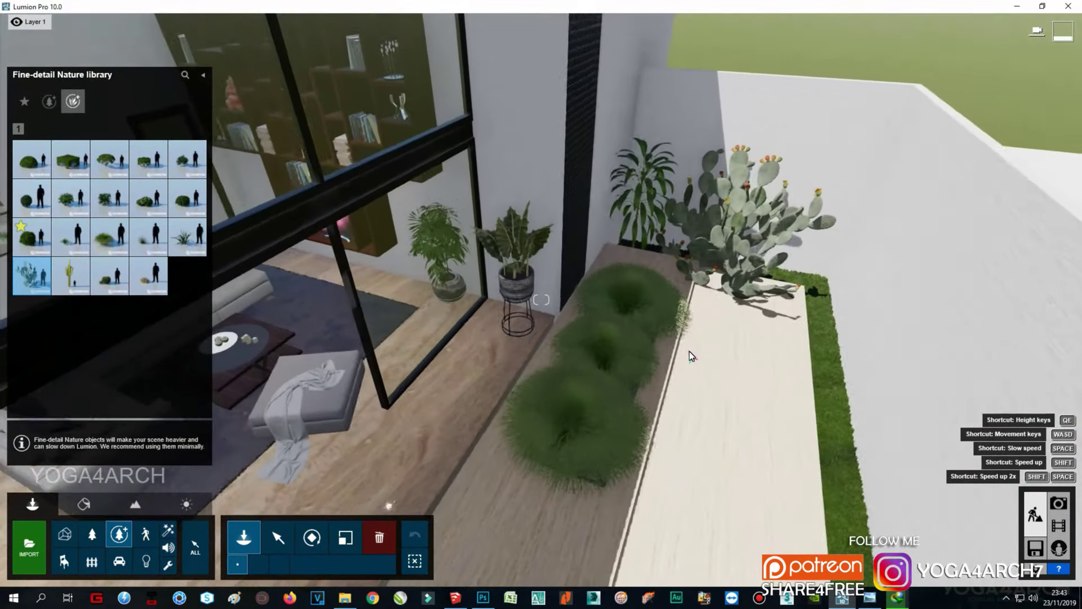
left_click(109, 159)
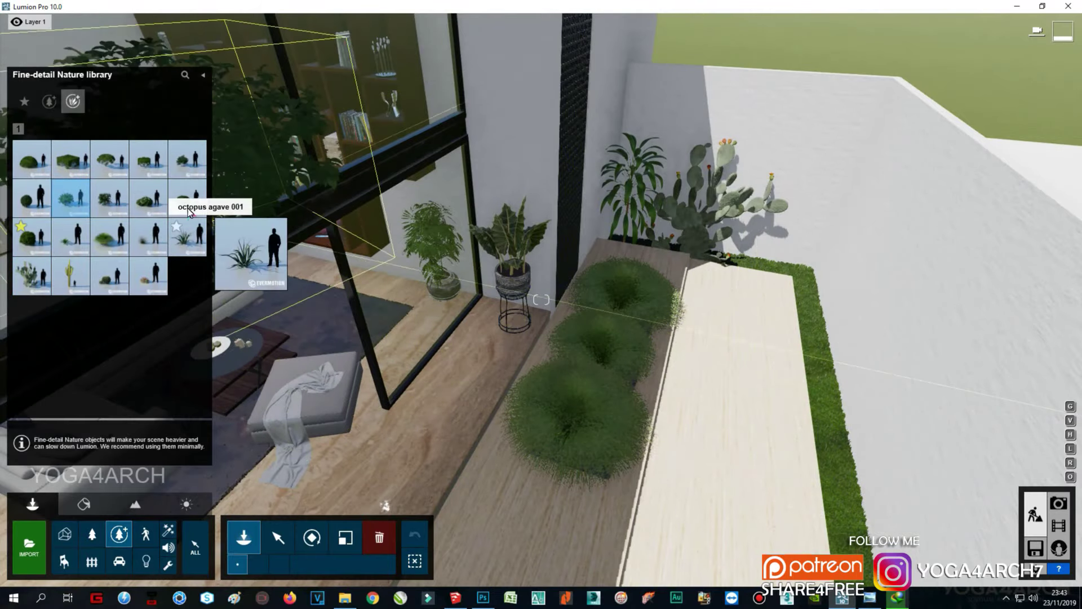
left_click(571, 324)
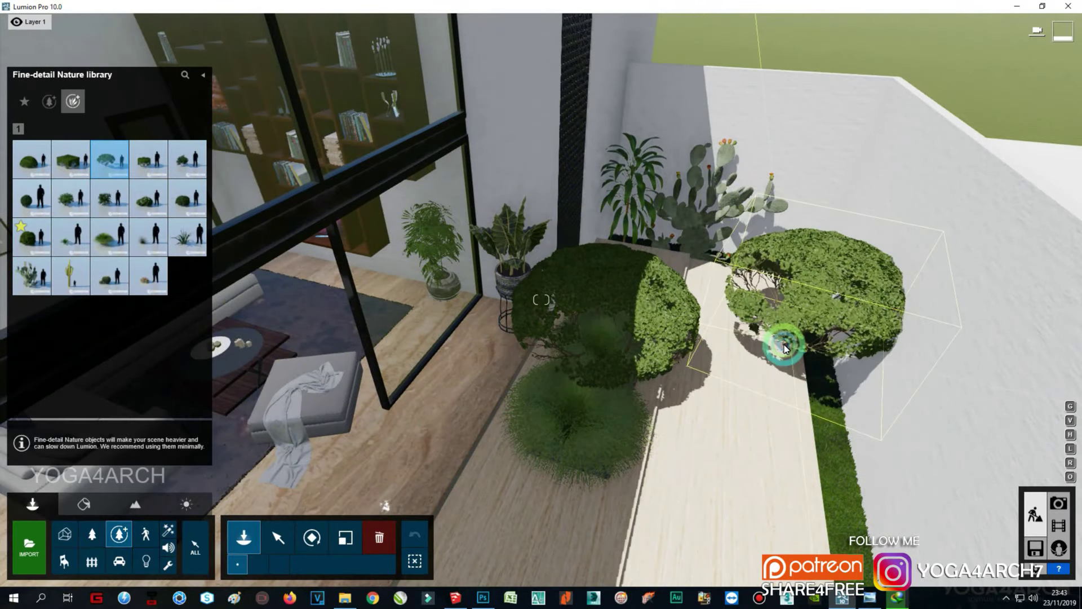
left_click(70, 276)
left_click(801, 272)
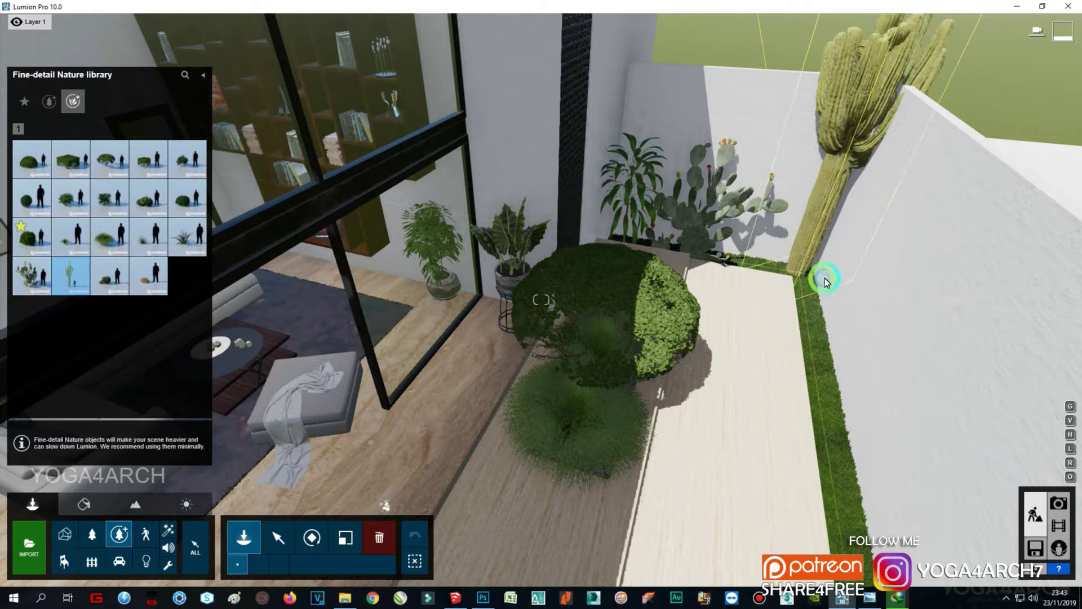
left_click(346, 546)
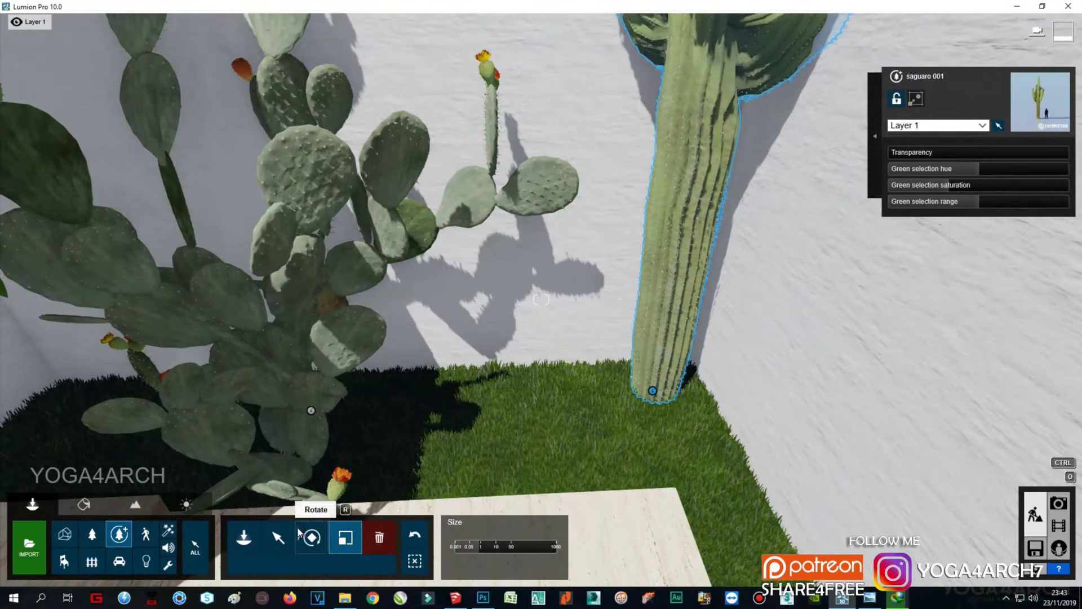
left_click(278, 537)
Step: Place the eucalyptus 001 tree beside the planter and scale it to fit the scene
scroll(592, 435, "down", 10)
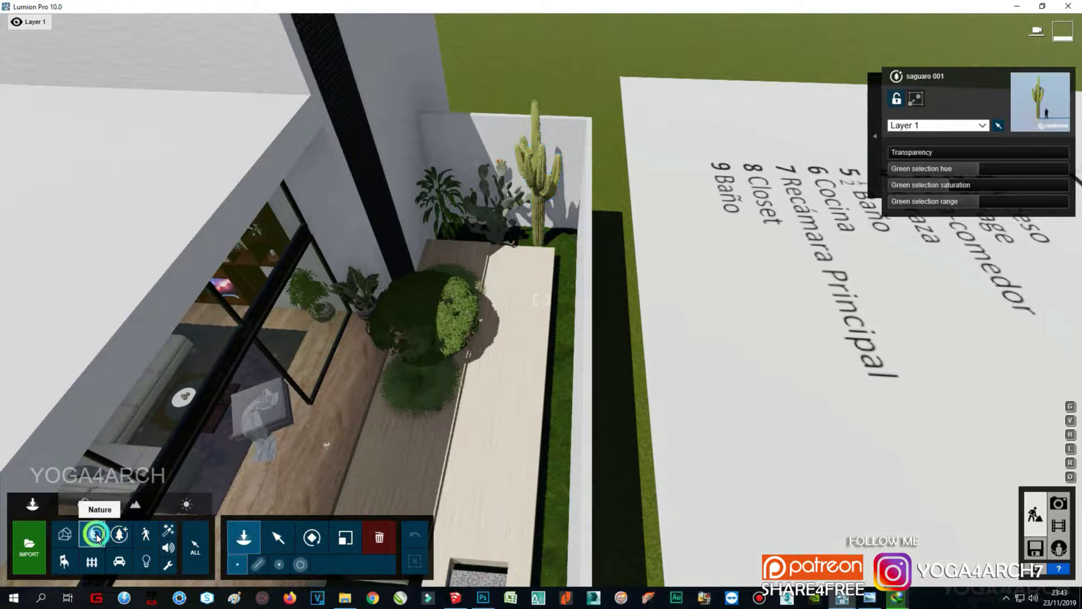
left_click(92, 534)
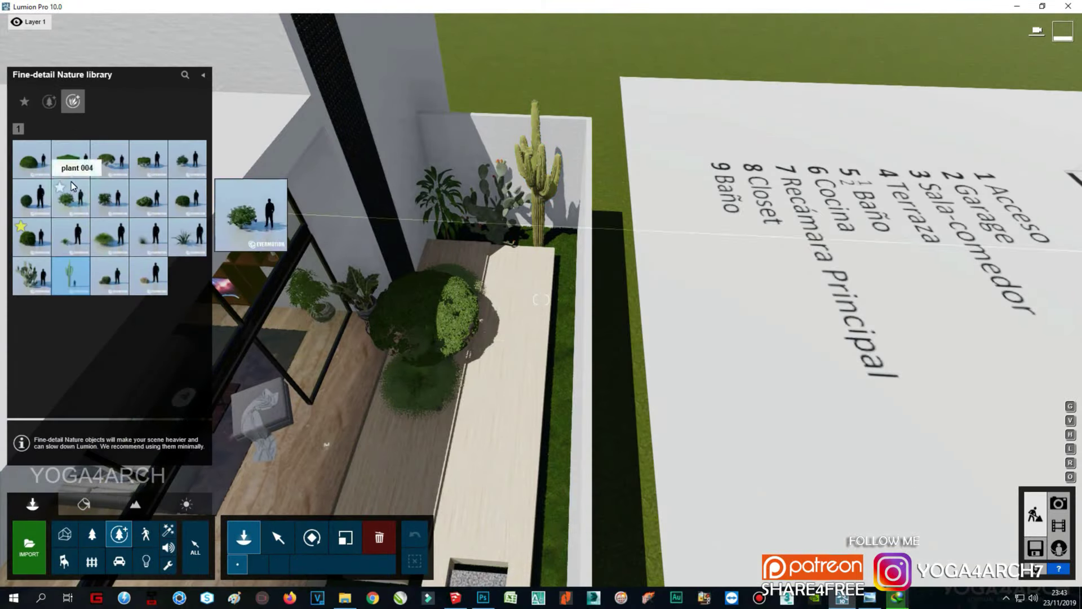
left_click(71, 313)
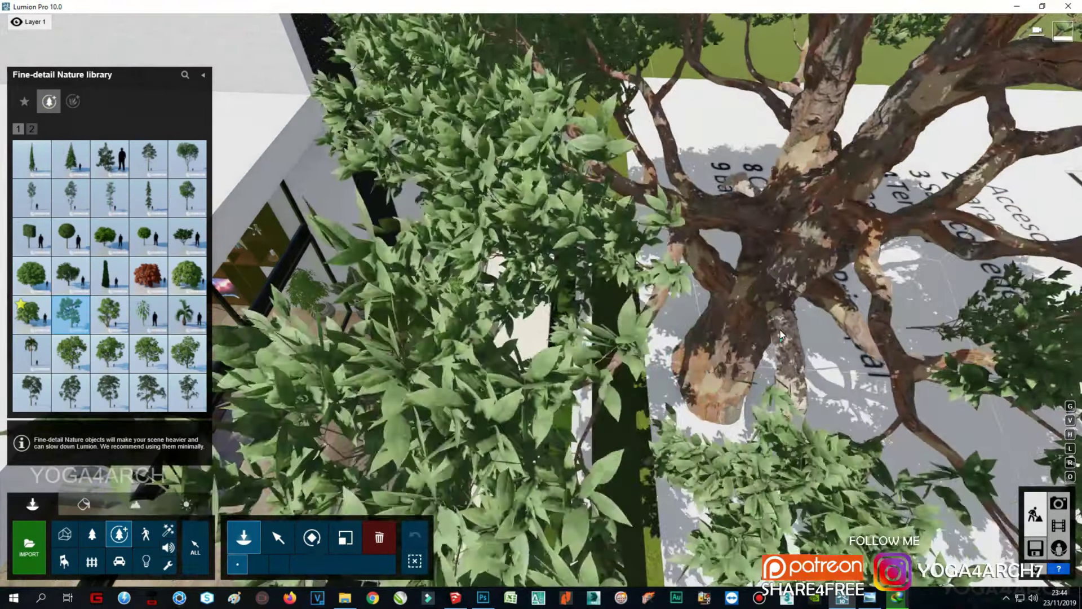
left_click(781, 336)
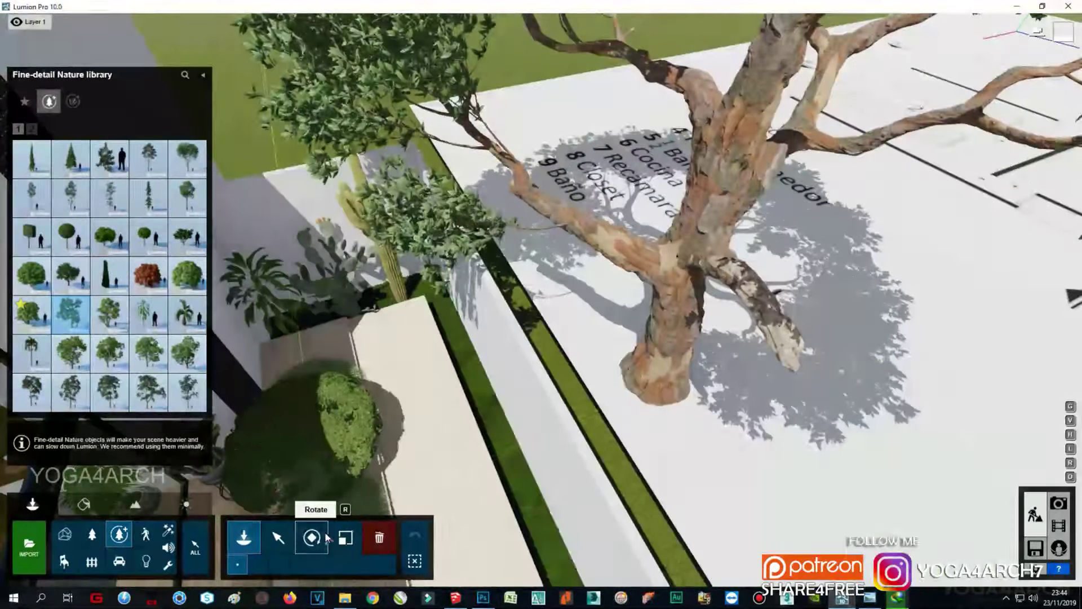
left_click(345, 537)
left_click_drag(654, 375, 656, 379)
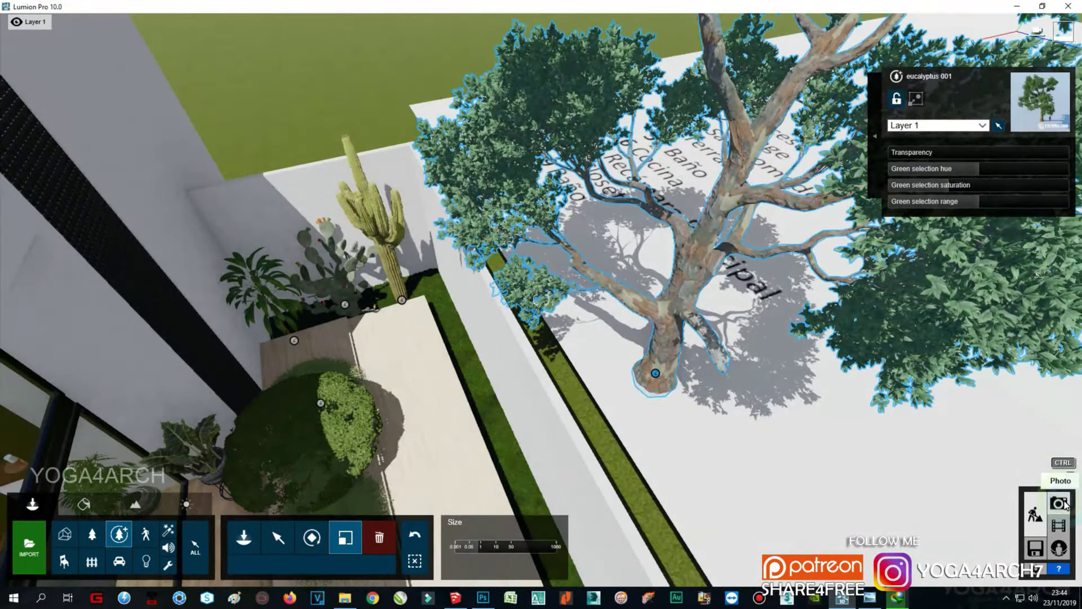
left_click(1058, 503)
Step: Check the saved Photo 1 view with the new tree, then go back to the 3D scene
left_click(116, 496)
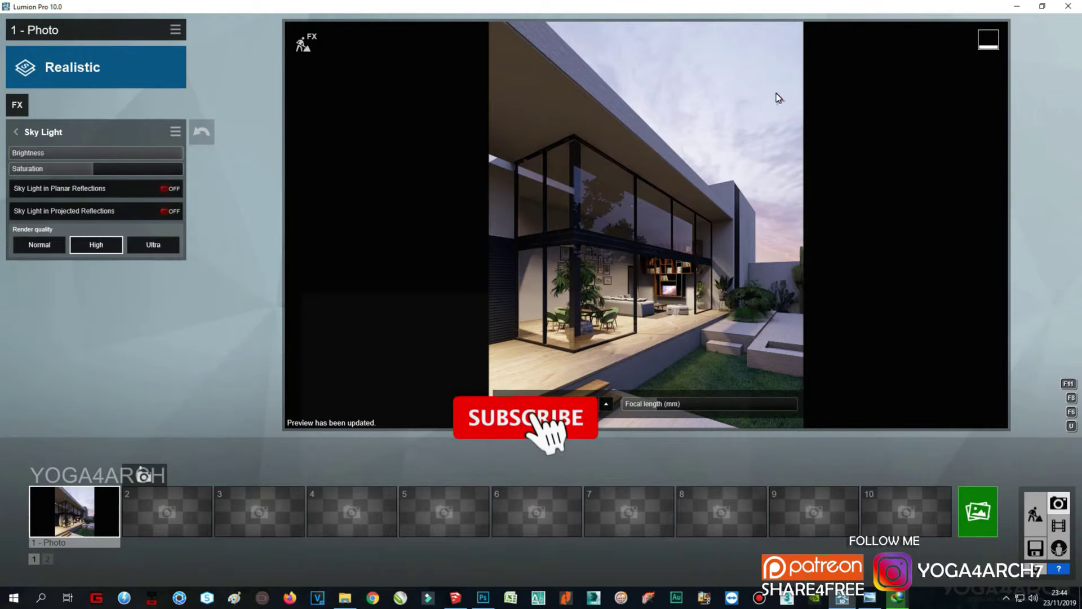
left_click(1035, 514)
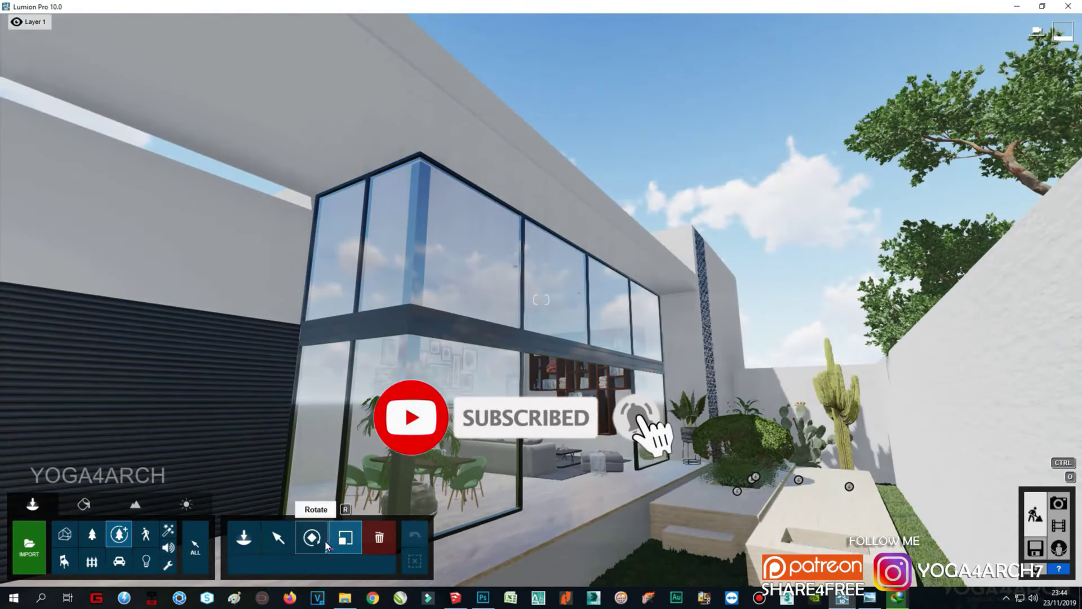
left_click(761, 524)
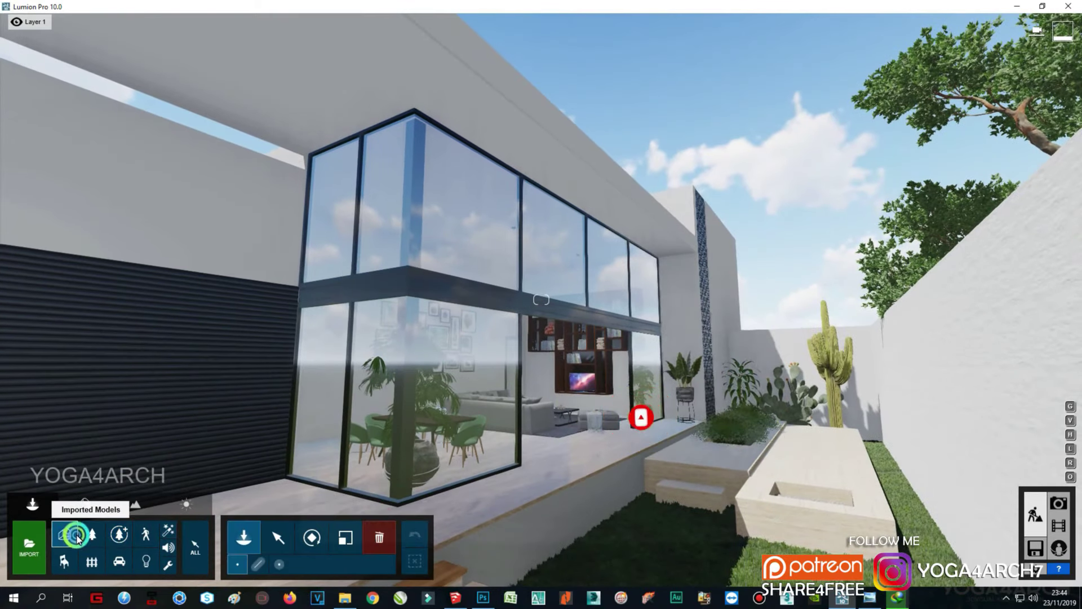
Step: Place the imported plumeria new 2 model in the garden planter and preview it in Photo 1
left_click(64, 534)
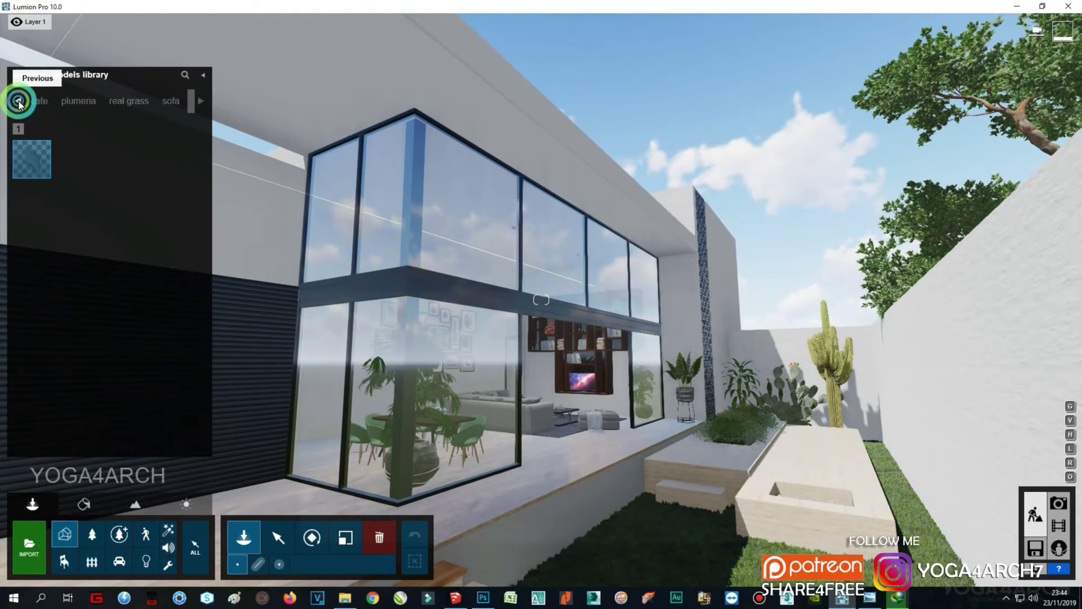
left_click(78, 101)
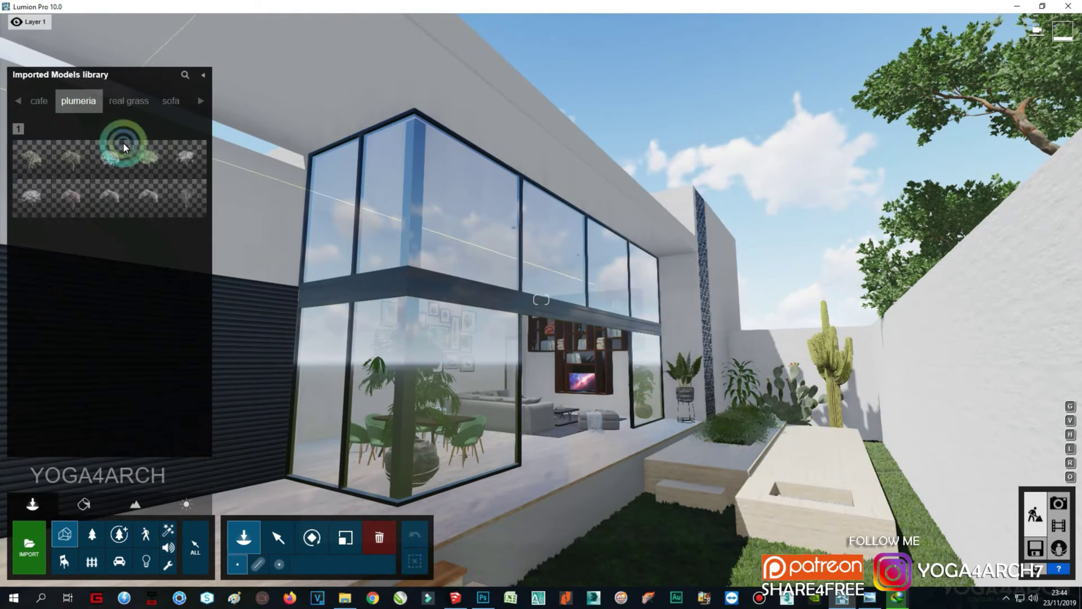
left_click(186, 204)
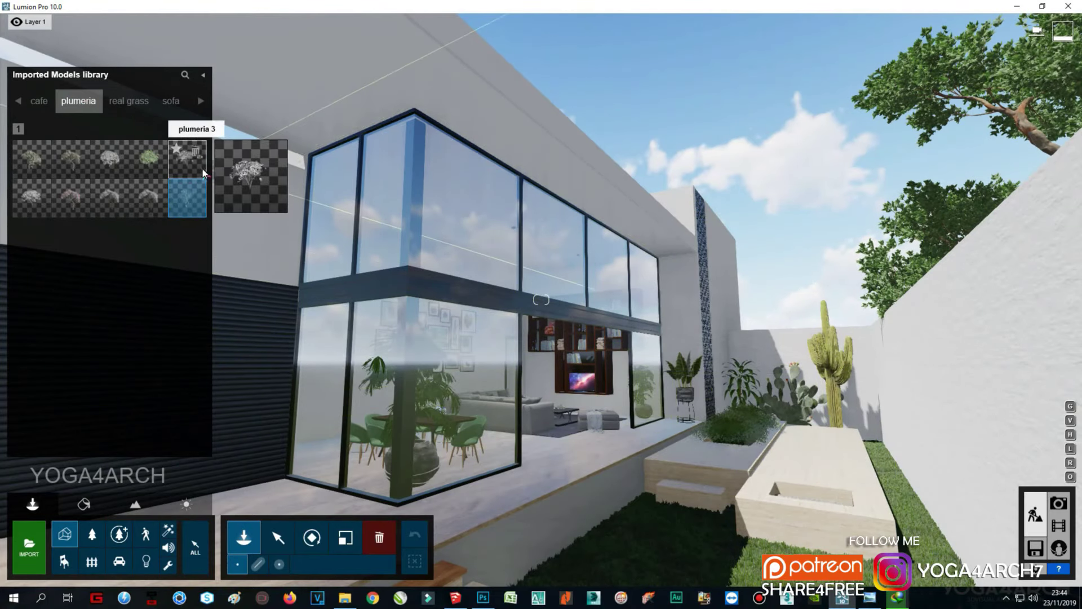
left_click(104, 212)
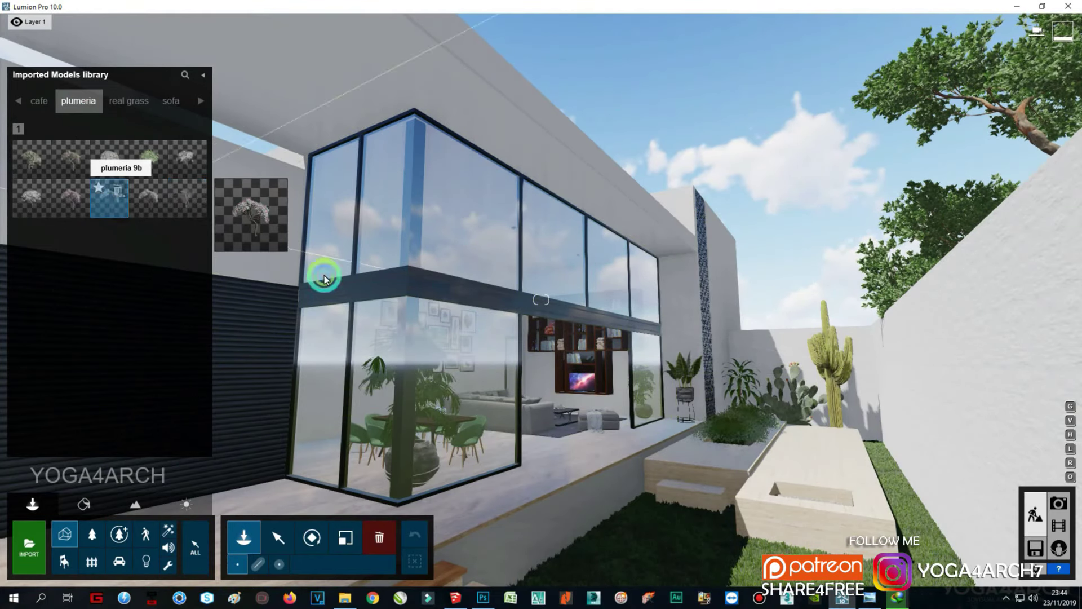
left_click(148, 197)
left_click(30, 171)
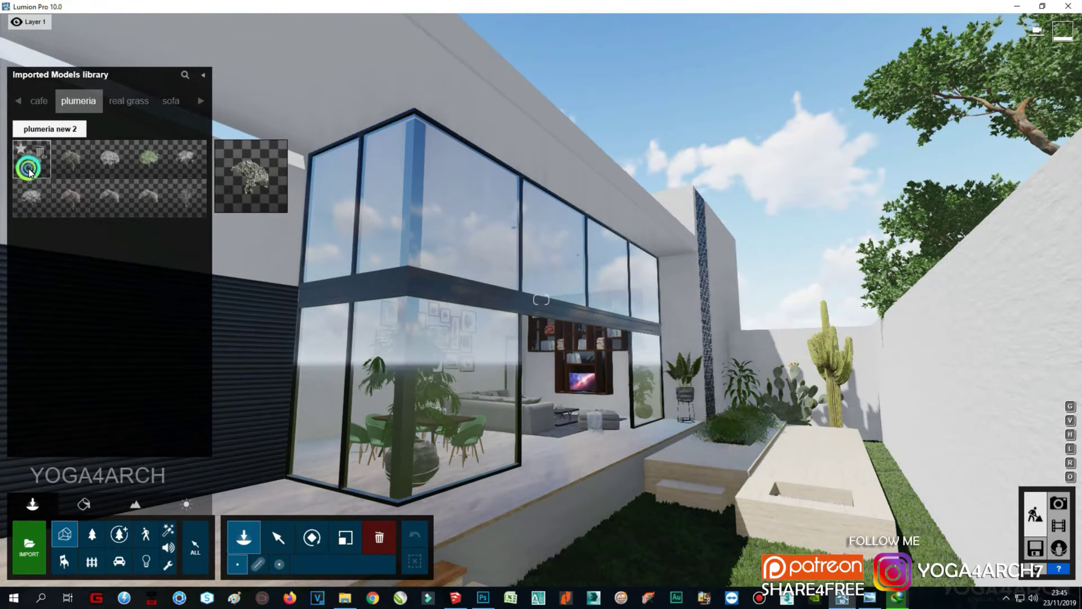
left_click(811, 492)
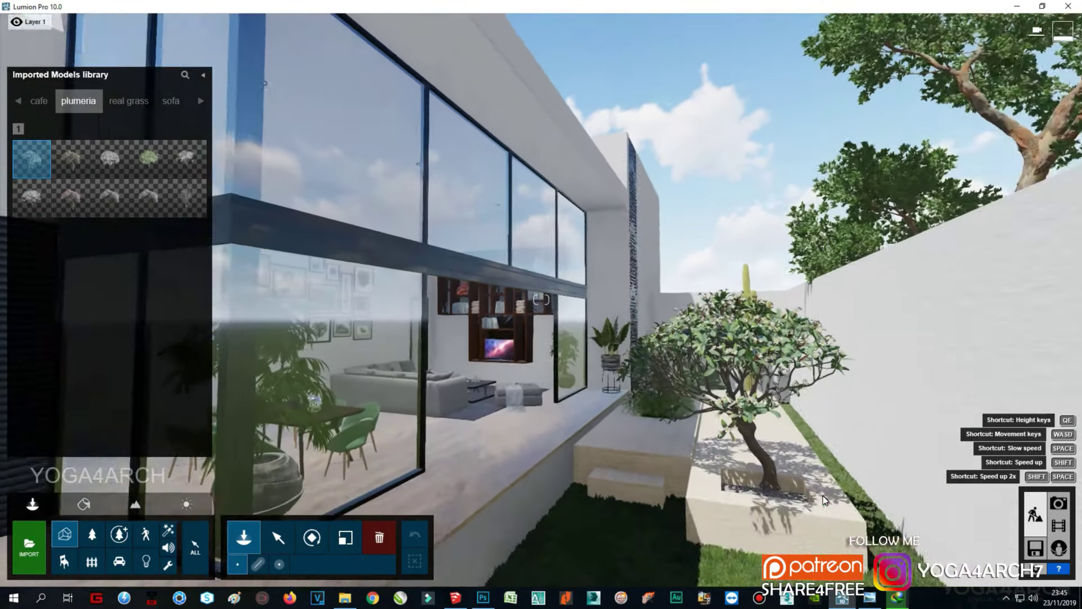
right_click_drag(812, 492, 762, 447)
left_click(346, 537)
left_click(670, 454)
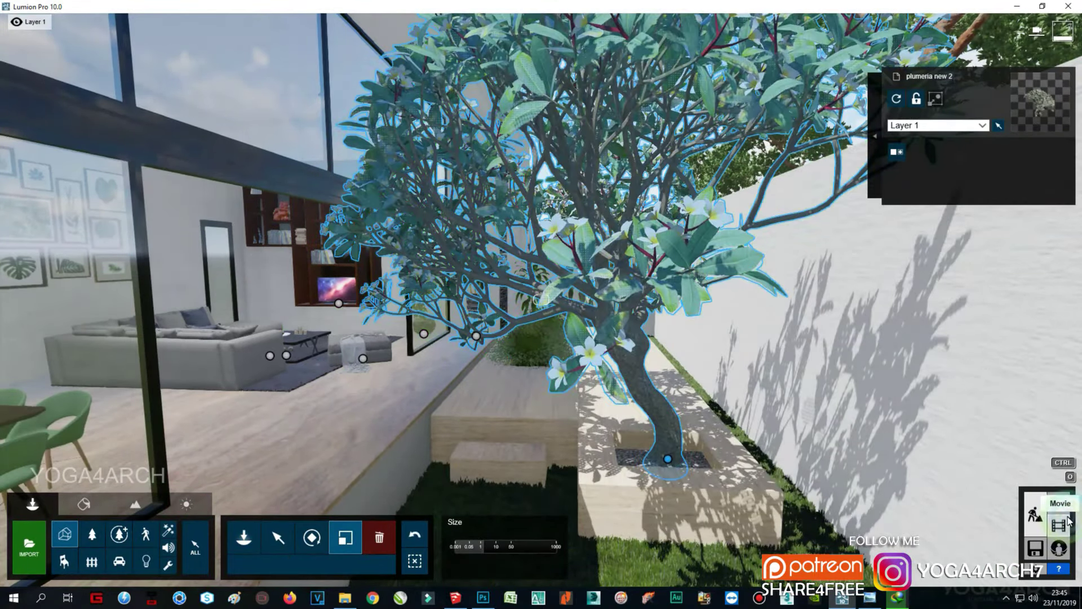
left_click(1059, 503)
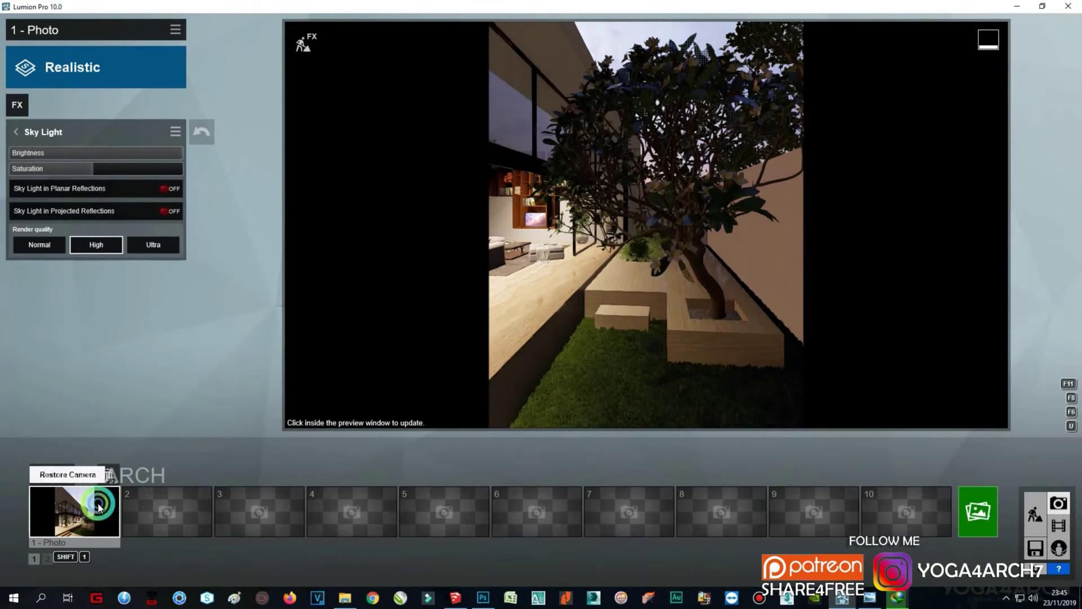
Step: Rotate the plumeria new 2 tree to a heading of about 4° and preview it in Photo 1
left_click(760, 401)
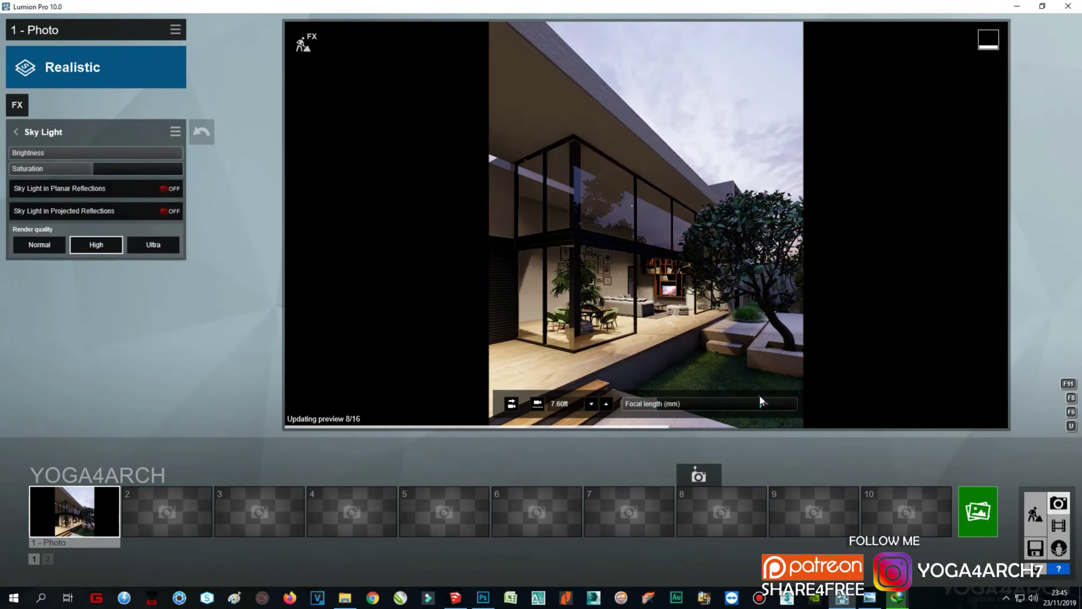
left_click(1036, 514)
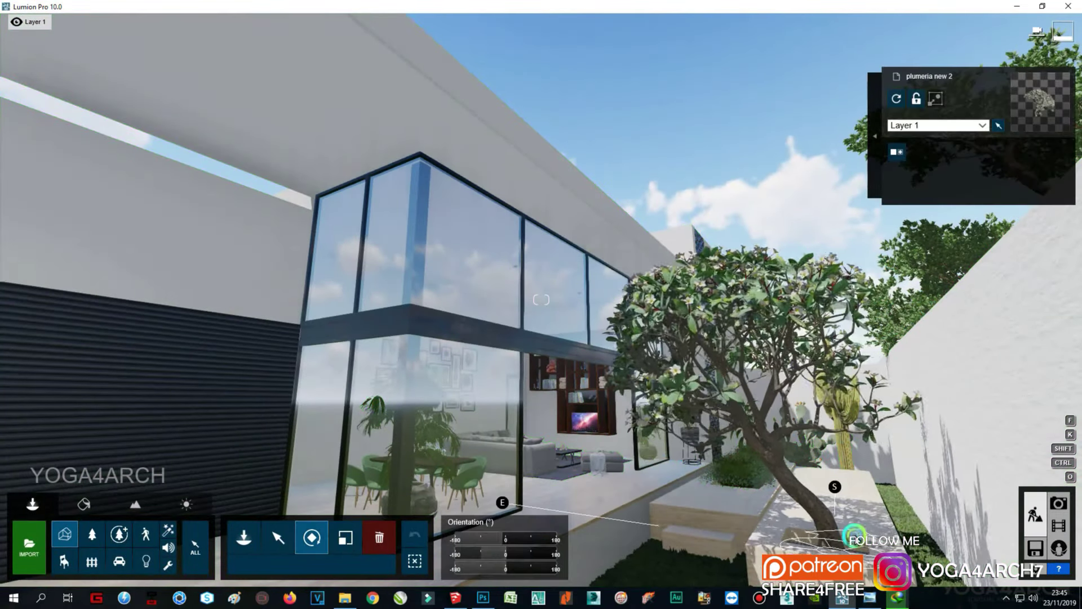
left_click_drag(854, 534, 897, 531)
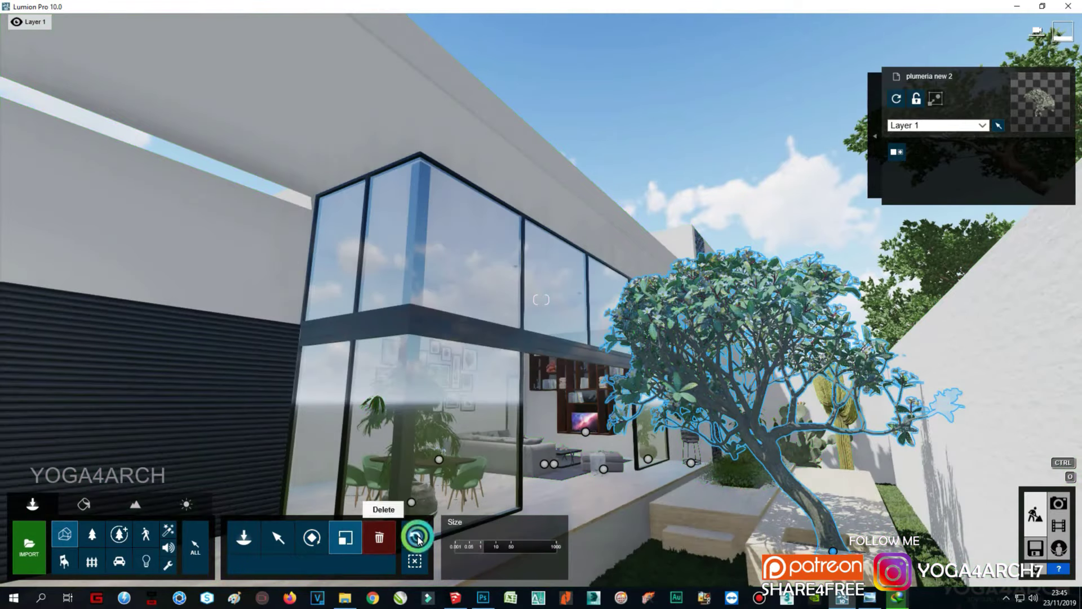
left_click(345, 538)
left_click(312, 537)
left_click_drag(490, 554, 510, 554)
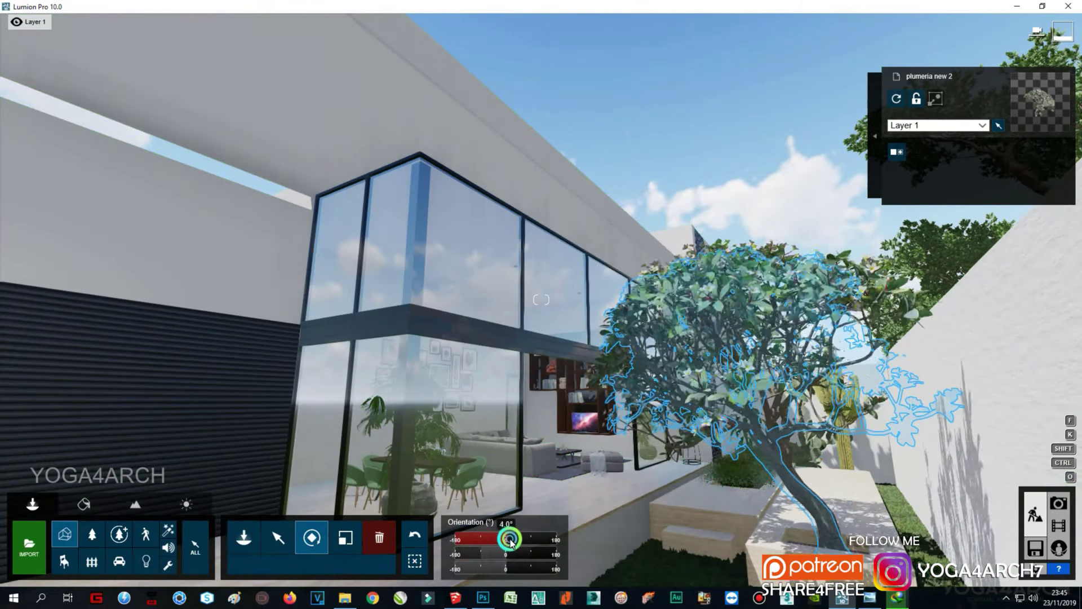
left_click(1059, 504)
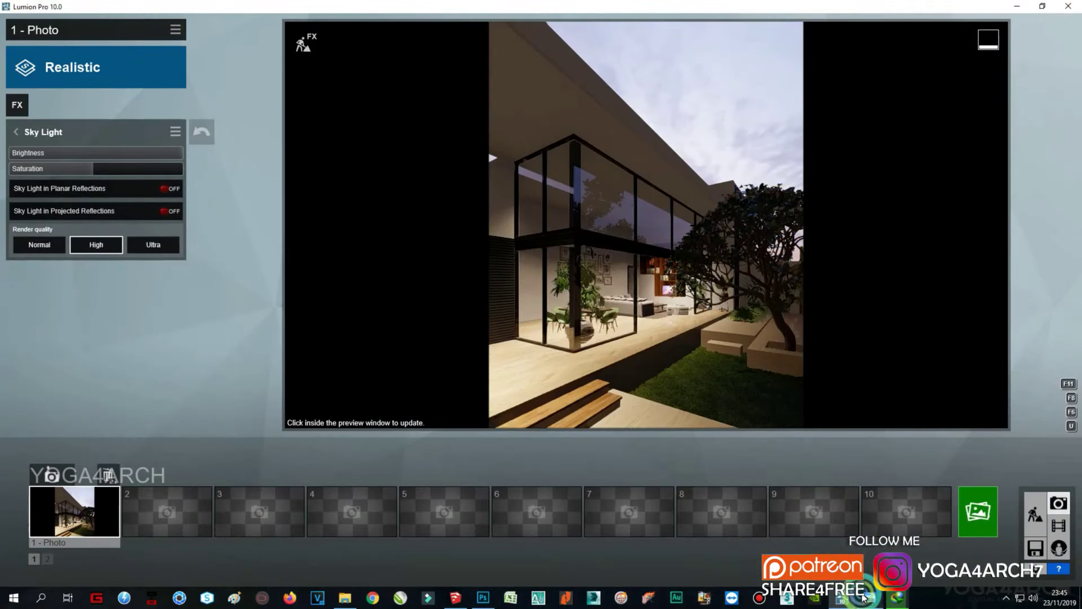
Step: Restore the Photo 1 camera with Shift+1, adjust and store it, then go back to the 3D scene
left_click(756, 393)
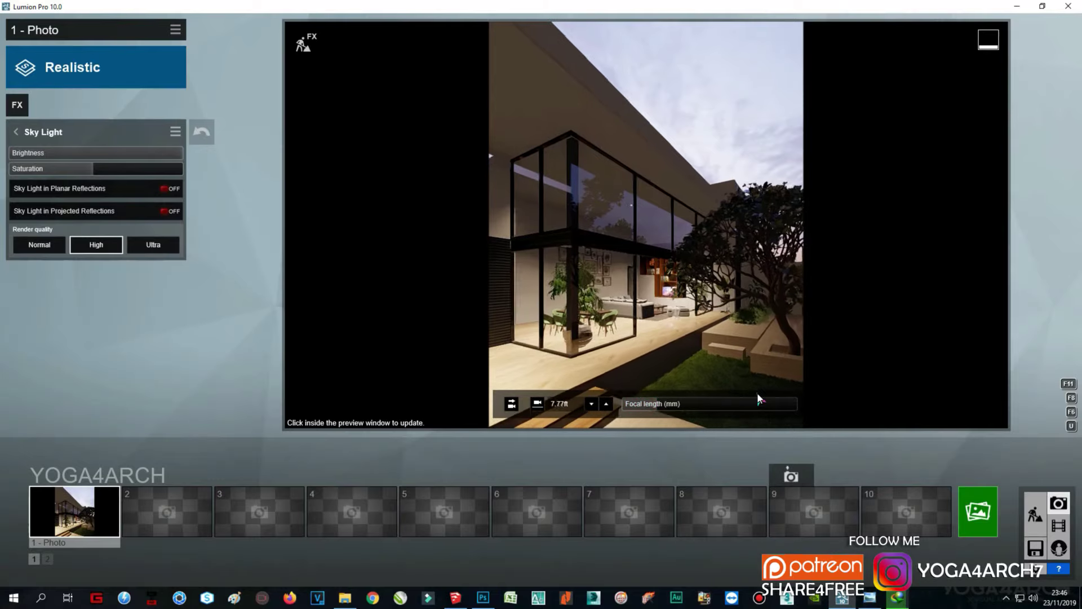
key("shift+1")
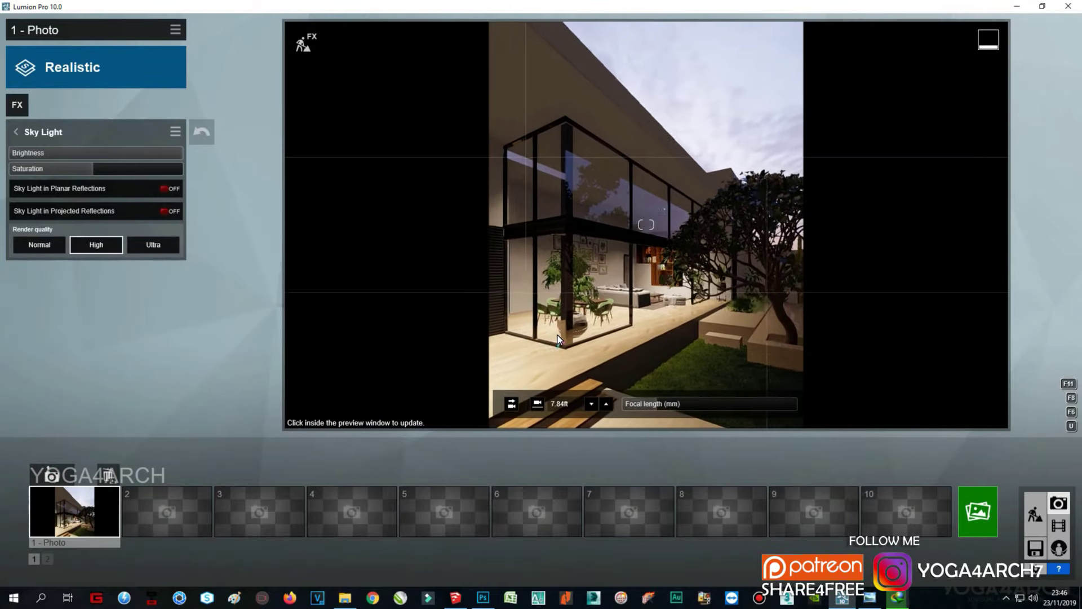
left_click(56, 479)
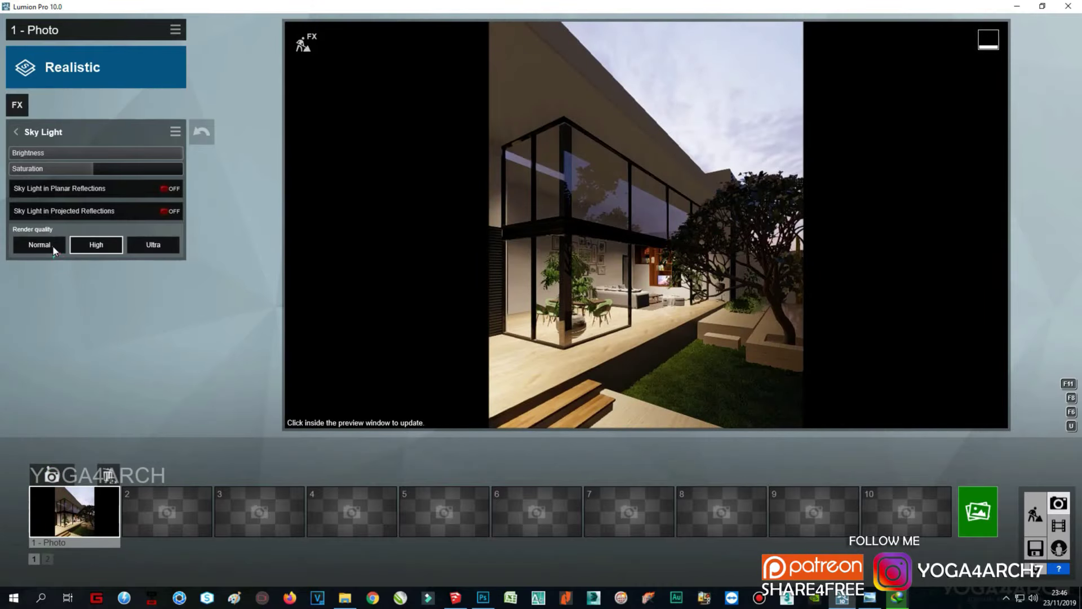
left_click(1030, 514)
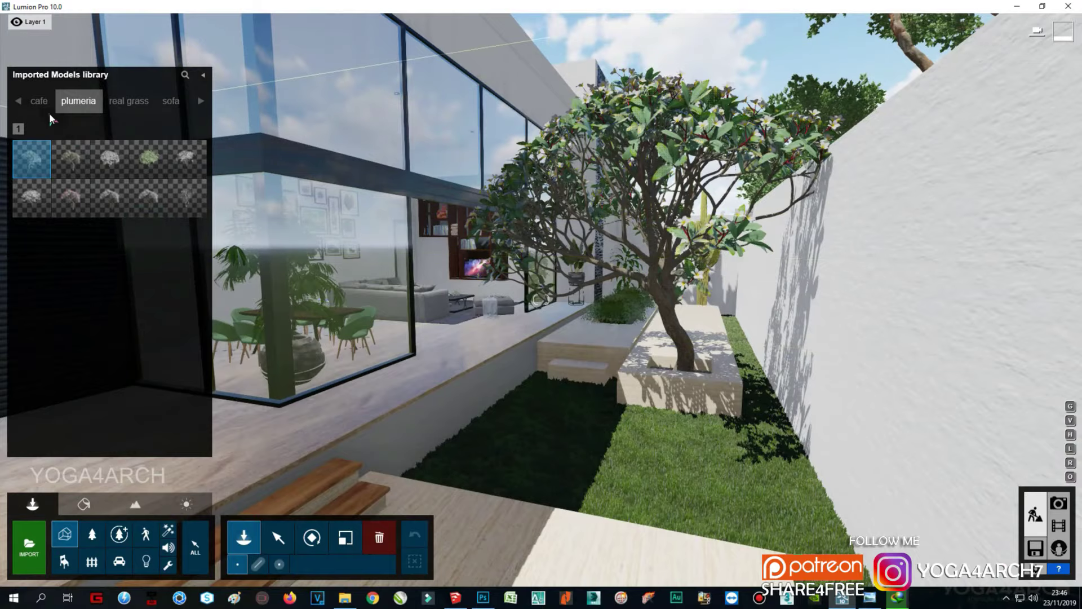
Step: Place a Fine-detail Nature palm tree in the garden near the planter
left_click(118, 535)
left_click(31, 354)
right_click_drag(579, 473, 633, 471)
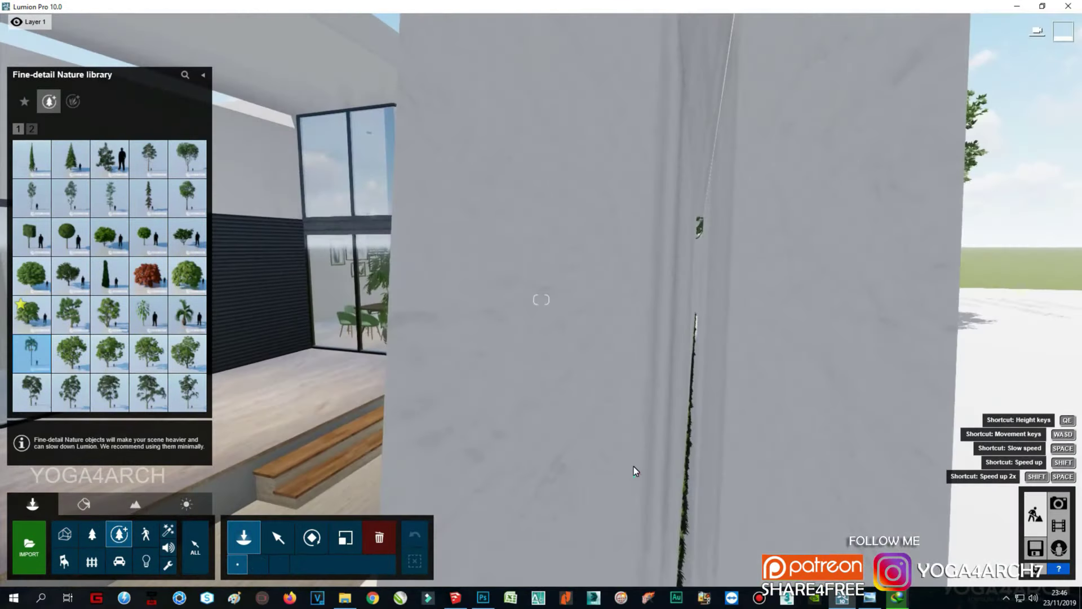
left_click(699, 460)
mouse_move(699, 460)
right_mouse_down()
mouse_move(670, 404)
mouse_move(763, 451)
right_mouse_up()
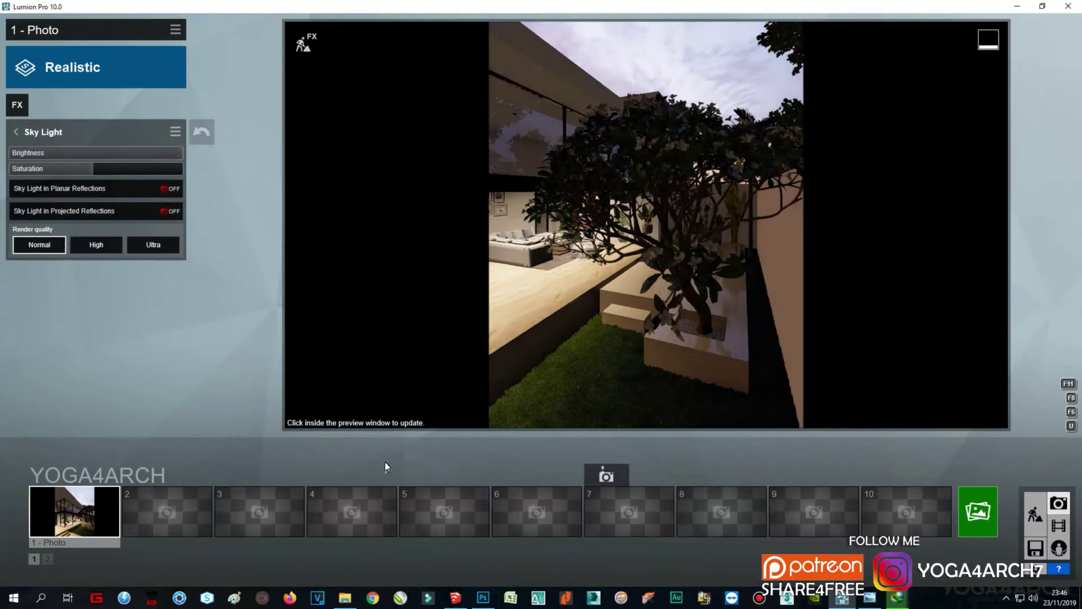
Step: Add Real Skies to Photo 1 with a clear sky and sky brightness 0.8
left_click(91, 514)
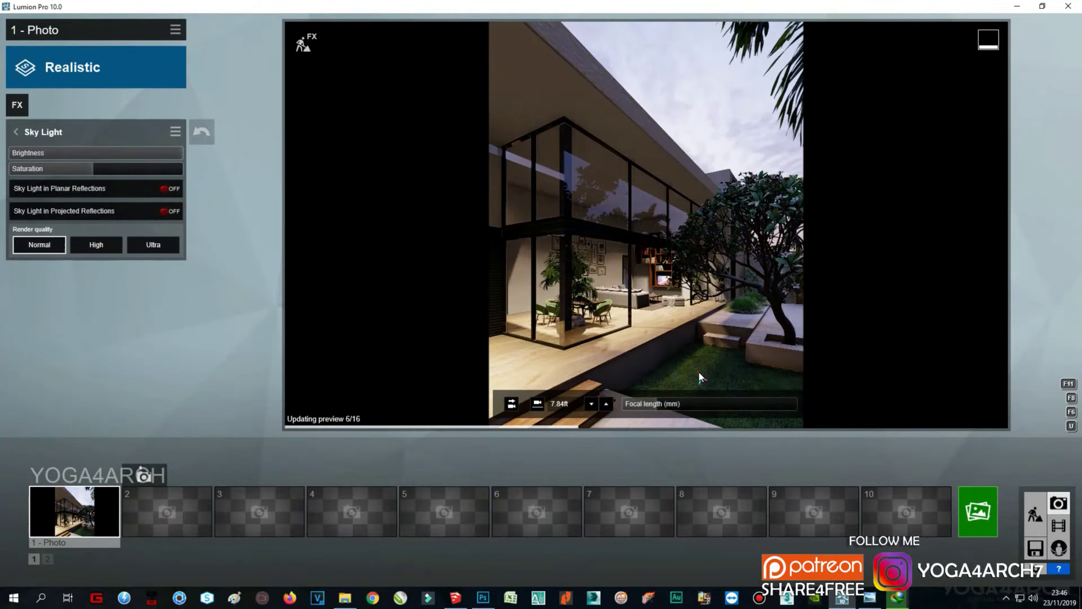
left_click(21, 111)
left_click(507, 174)
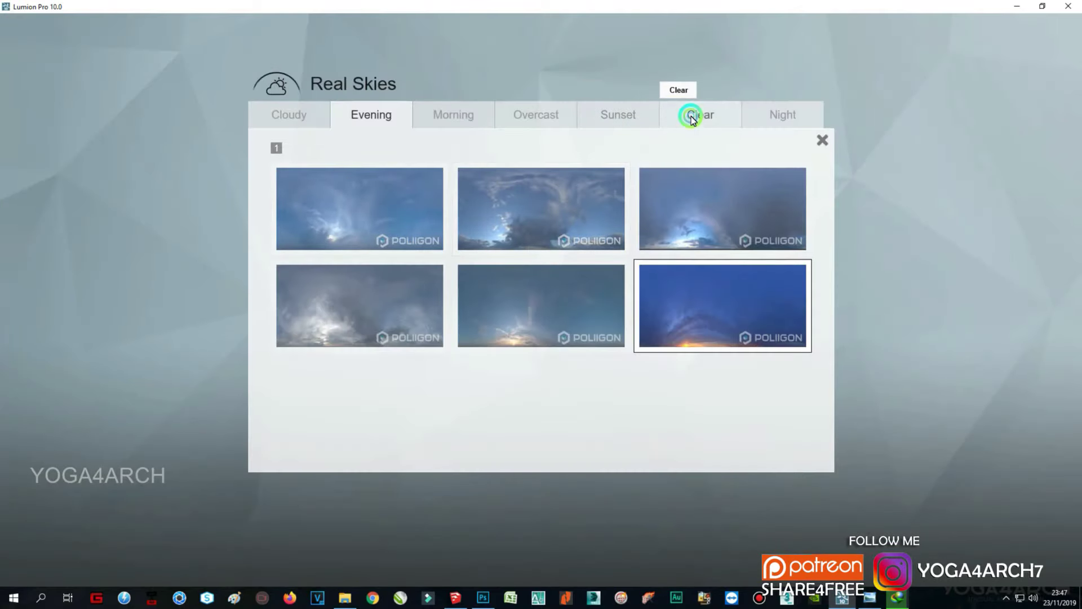
left_click(697, 116)
left_click(389, 276)
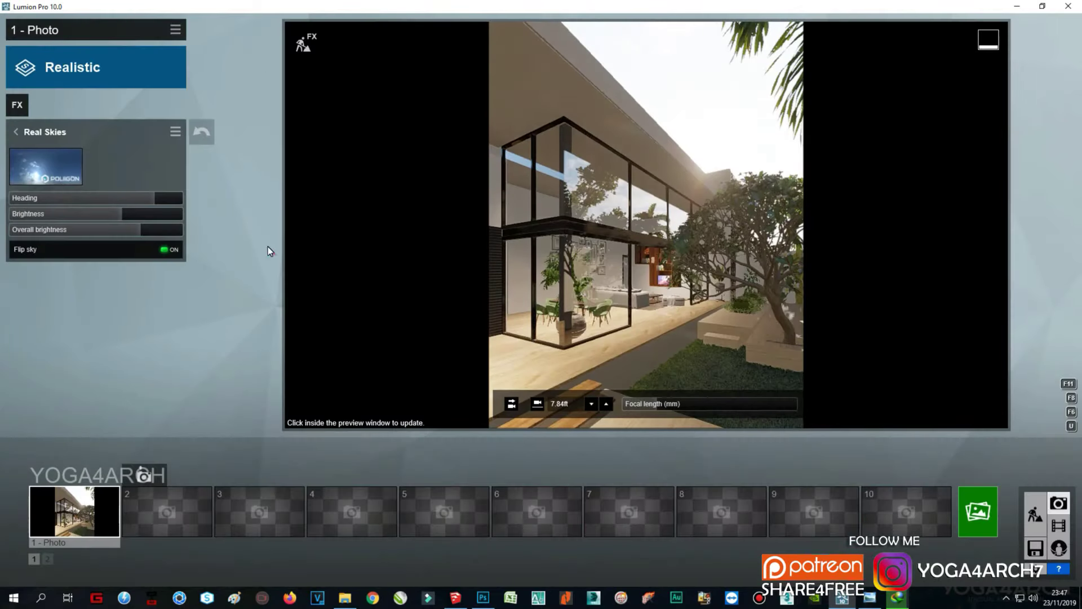
left_click(83, 198)
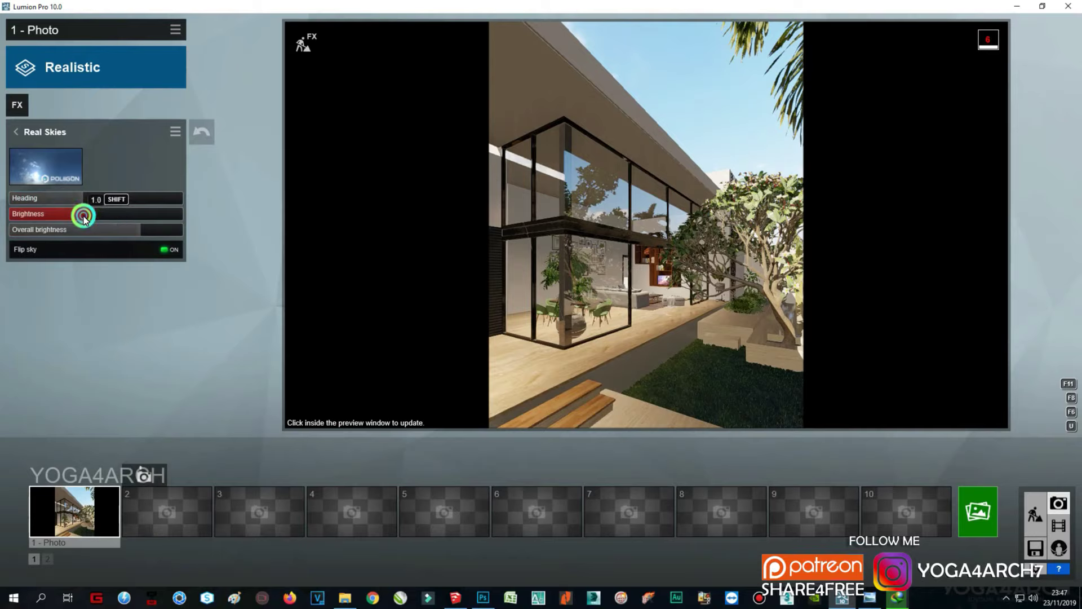
left_click_drag(84, 218, 88, 219)
Step: Switch the Real Skies sky to a sunset sky and refresh the preview
left_click(59, 169)
left_click(620, 113)
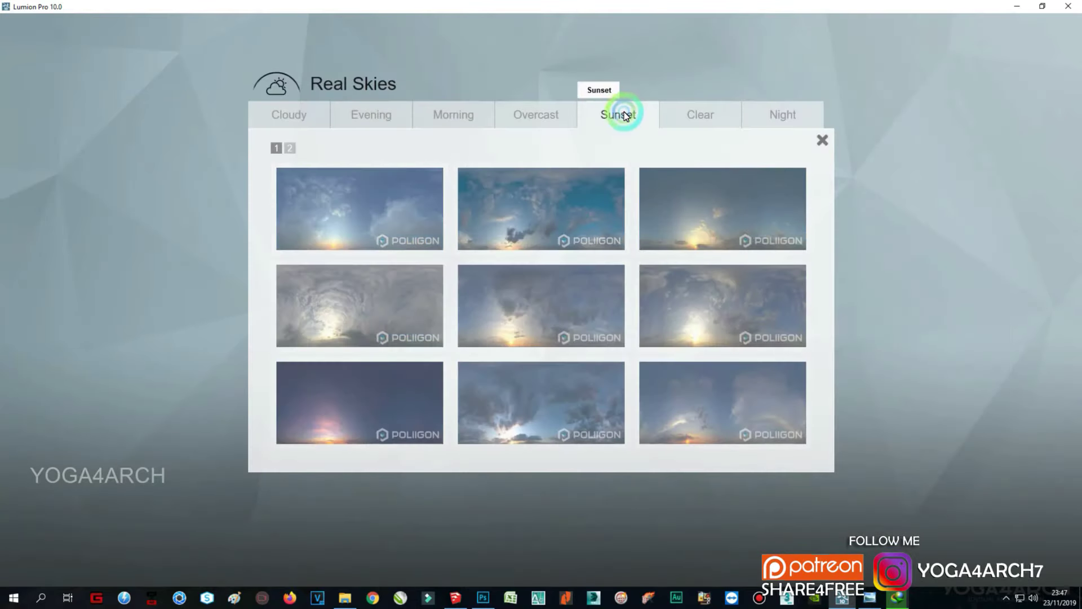
left_click(590, 208)
left_click(743, 295)
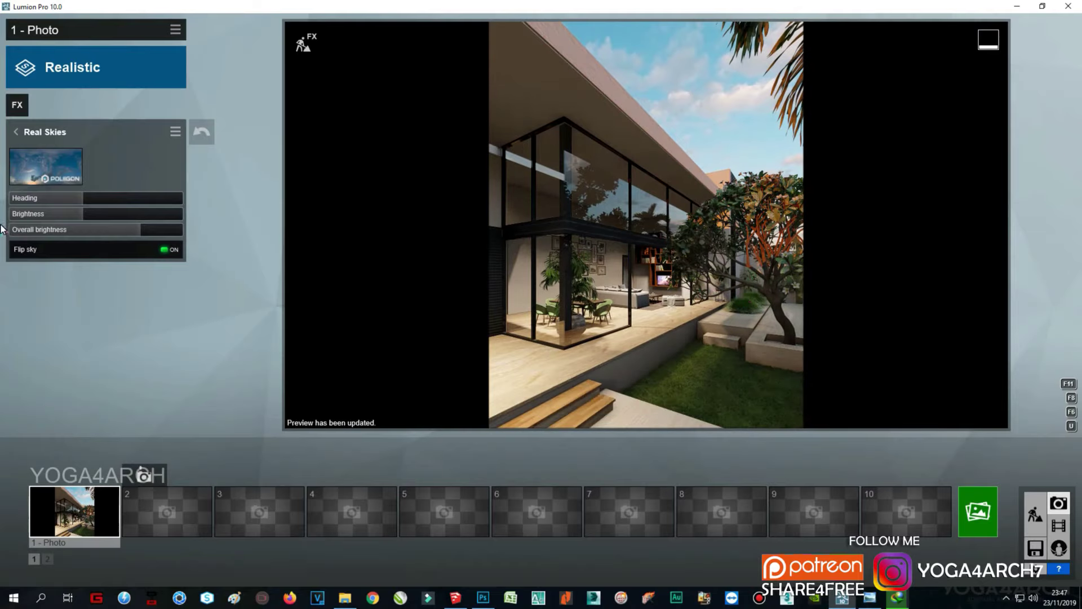
Step: Pick a different evening sky, rotate its heading to -14°, and add Color Correction
left_click(68, 170)
left_click(476, 378)
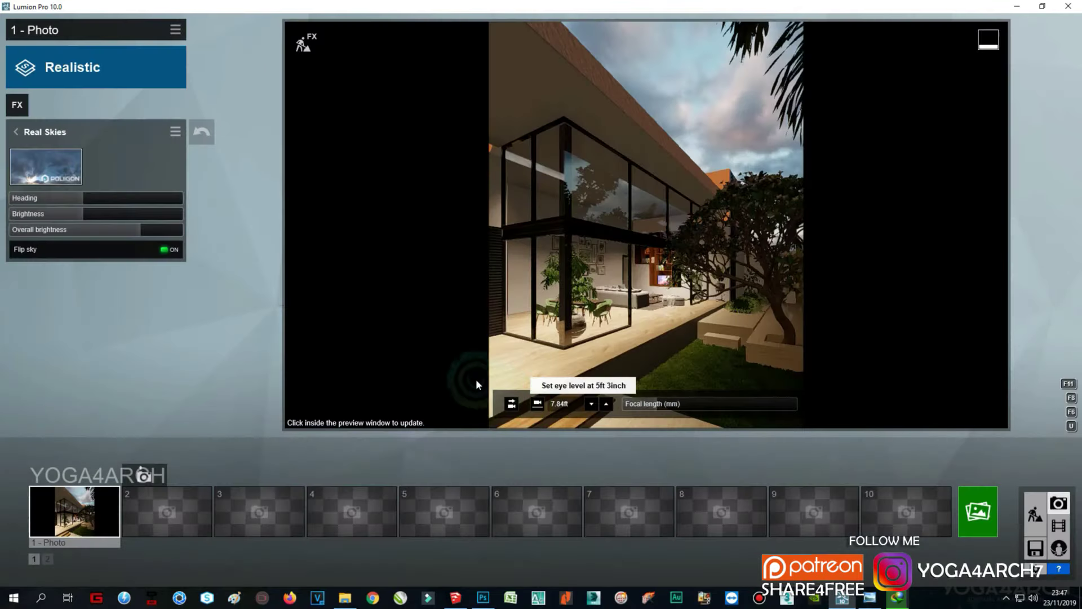
left_click(75, 163)
left_click(580, 235)
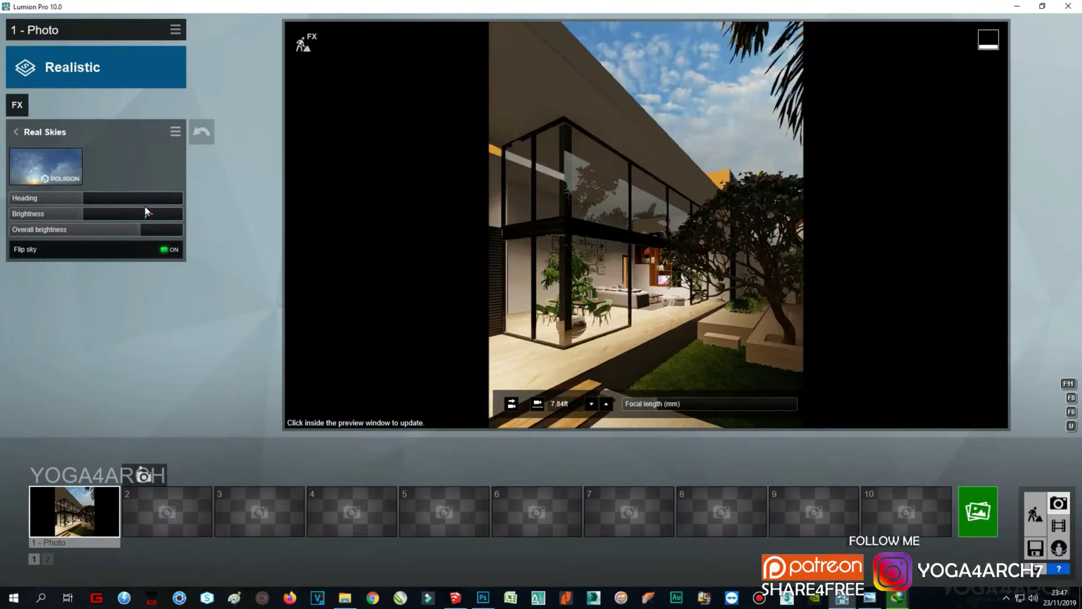
mouse_move(144, 205)
left_mouse_down()
mouse_move(110, 203)
mouse_move(106, 231)
left_mouse_up()
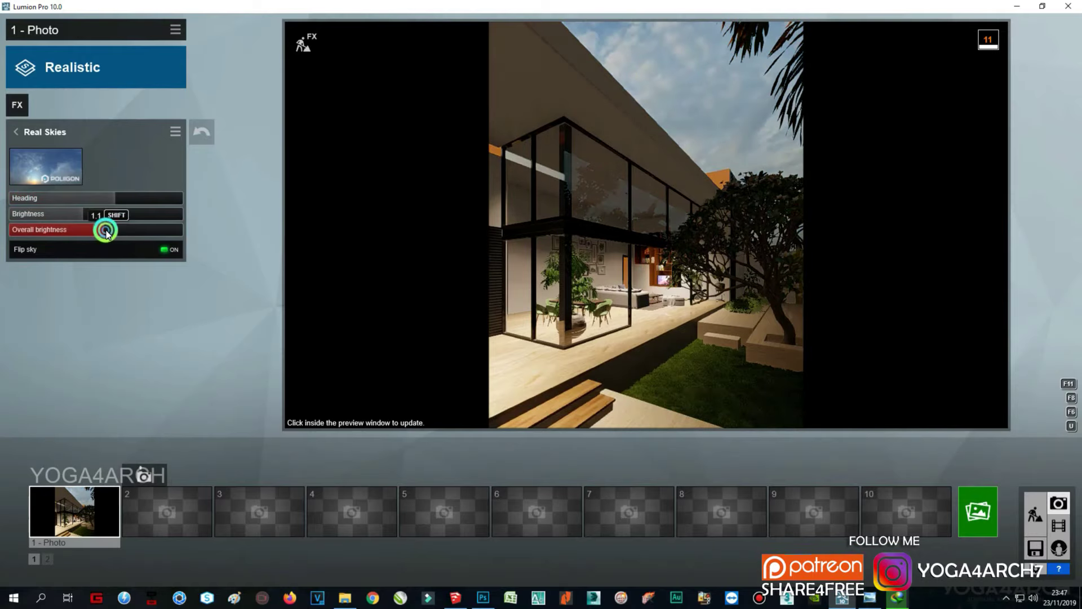
left_click(18, 105)
left_click(372, 389)
Step: Raise colour-correction brightness from 0.7 to 0.8, refresh the preview, and reopen Real Skies
left_click(146, 201)
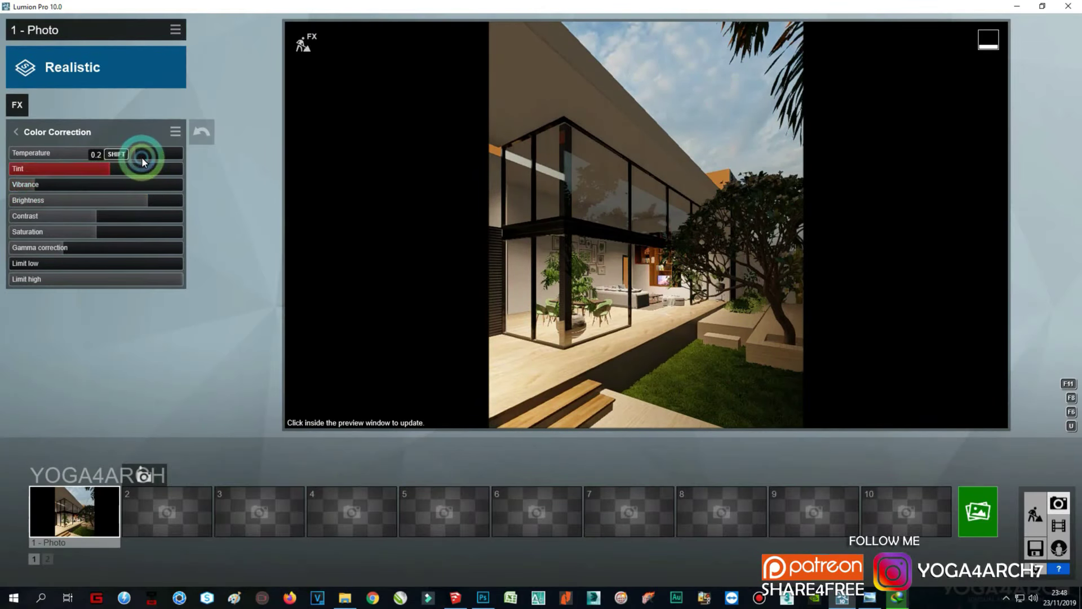
left_click(653, 298)
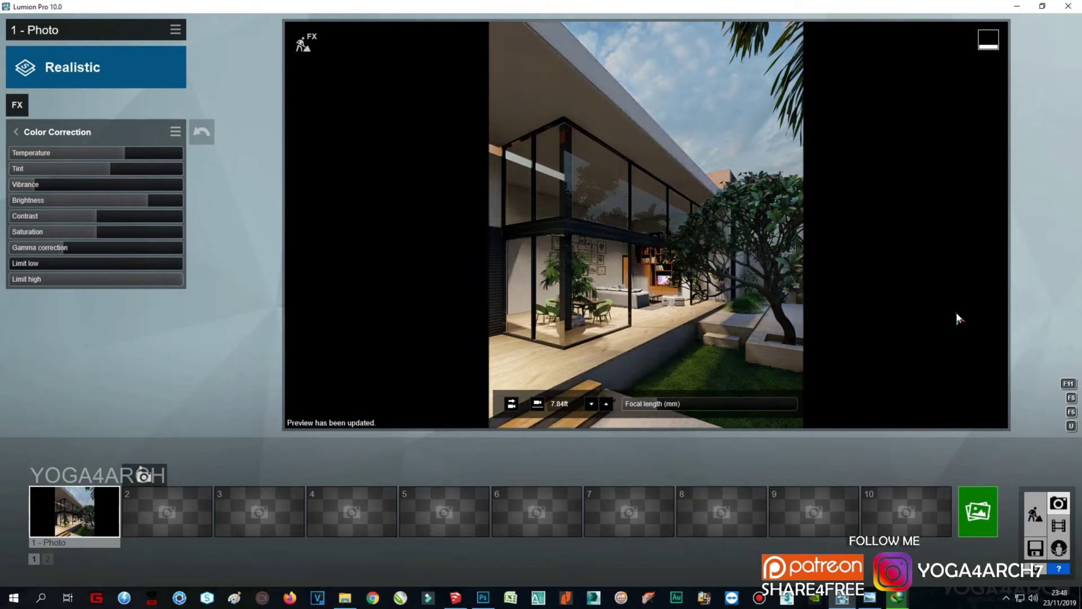
mouse_move(351, 511)
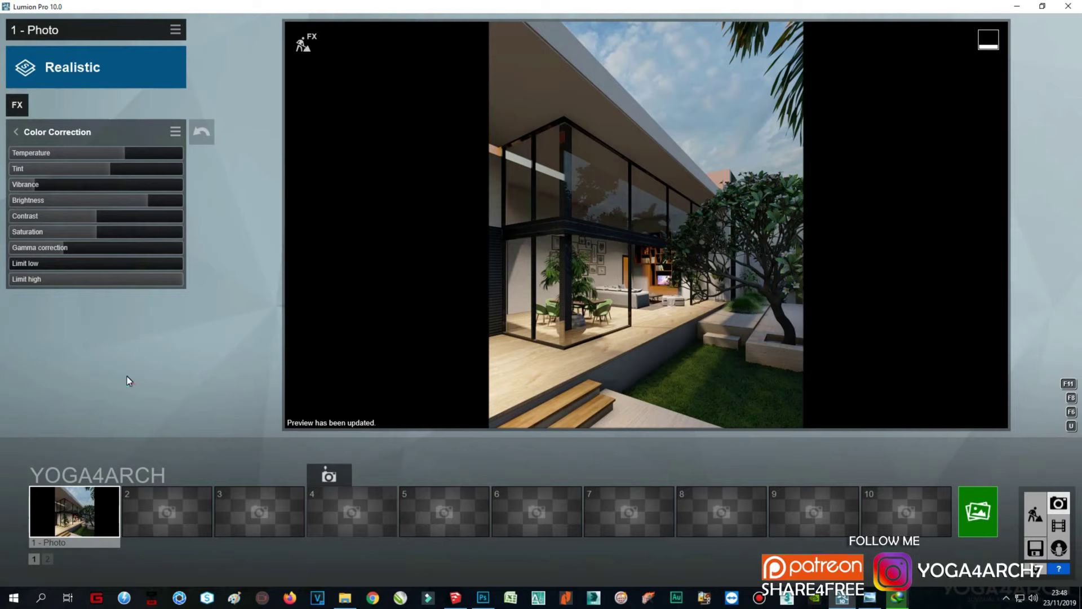
left_click(17, 104)
left_click(541, 186)
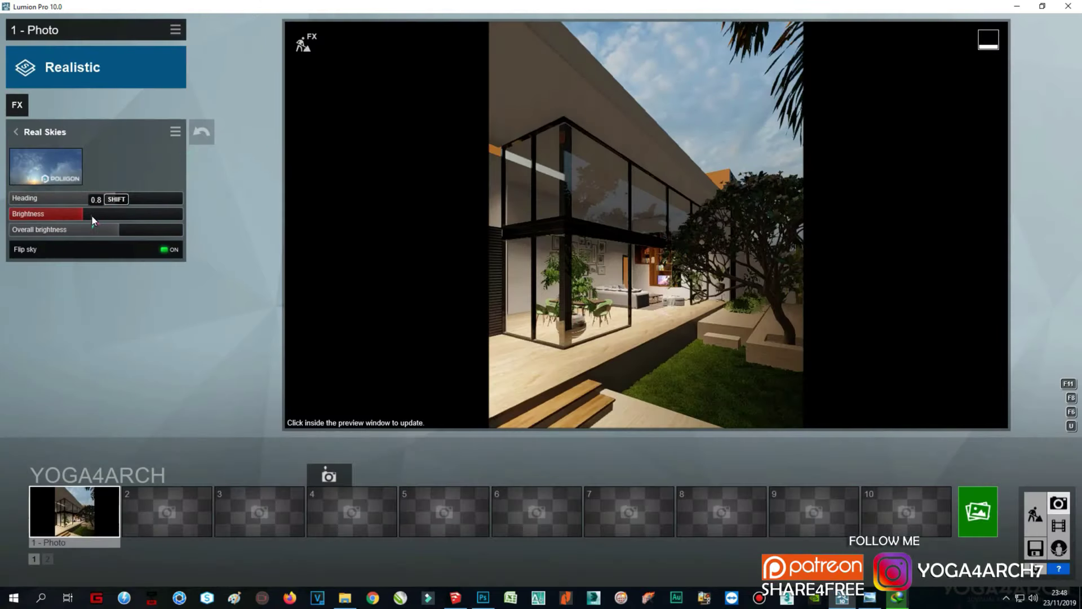
Step: Brighten the Real Skies sky to 1.0, lower overall brightness, and view the reference photo
left_click_drag(92, 215, 102, 217)
left_click(550, 227)
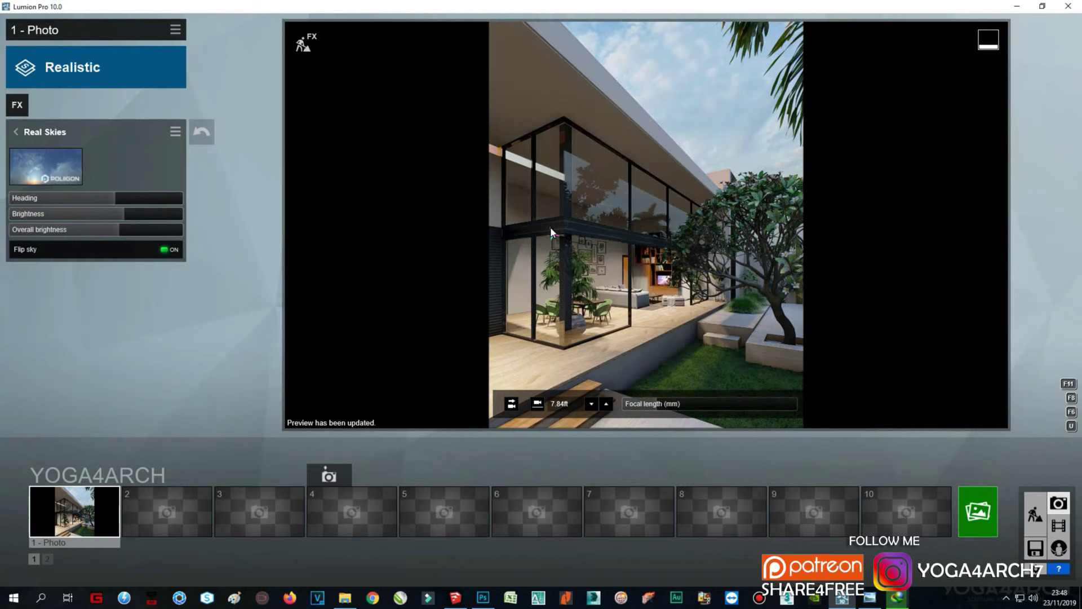
left_click(475, 278)
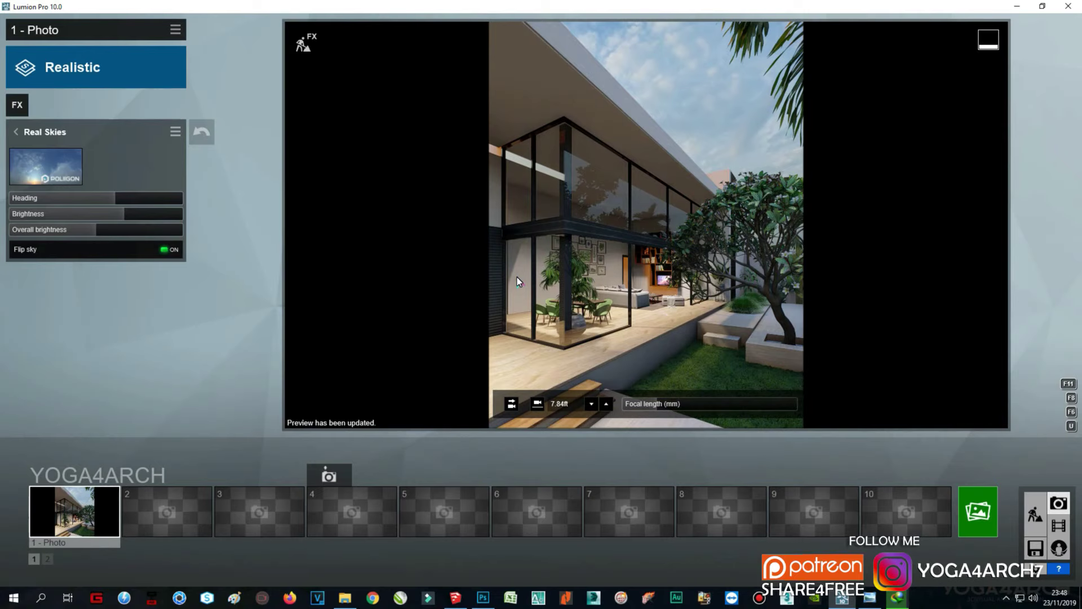
left_click(871, 599)
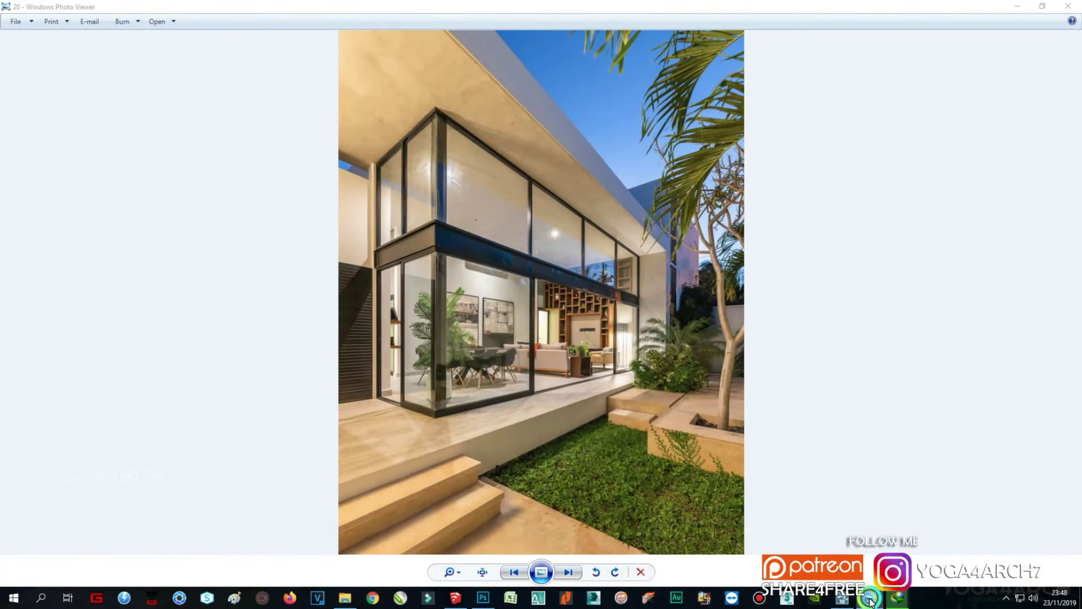
Step: Move the Lamp30 ceiling light toward the upper left and recheck Photo 1's view
left_click(871, 599)
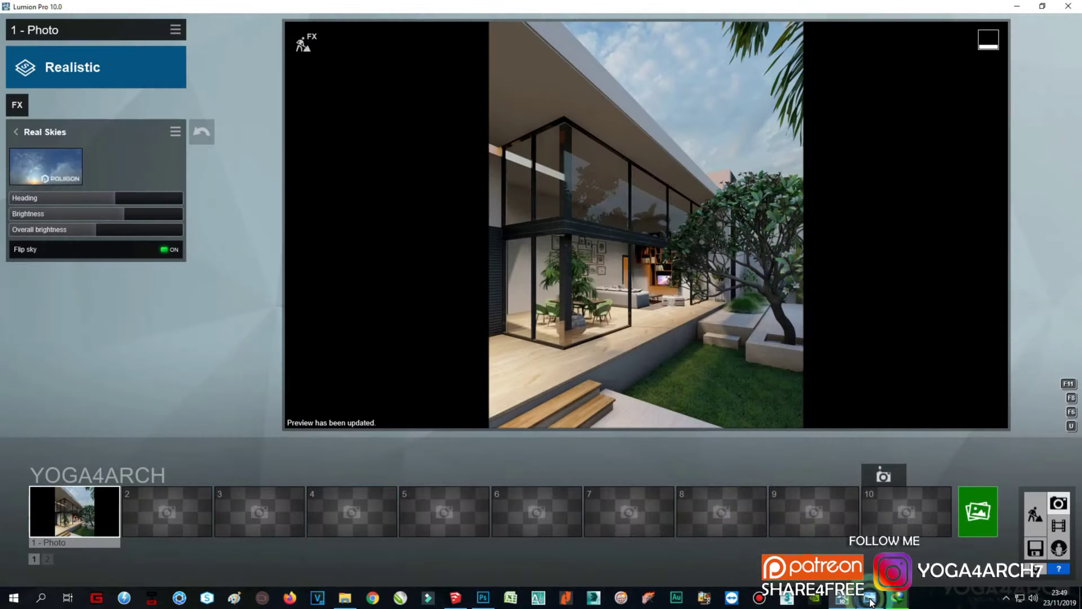
left_click(871, 601)
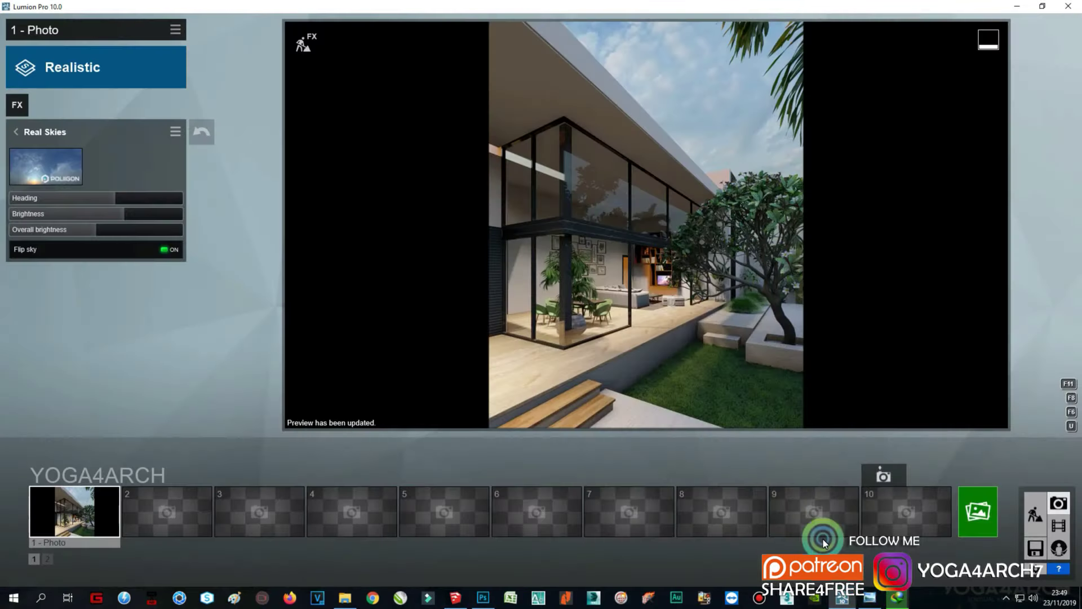
left_click(1035, 514)
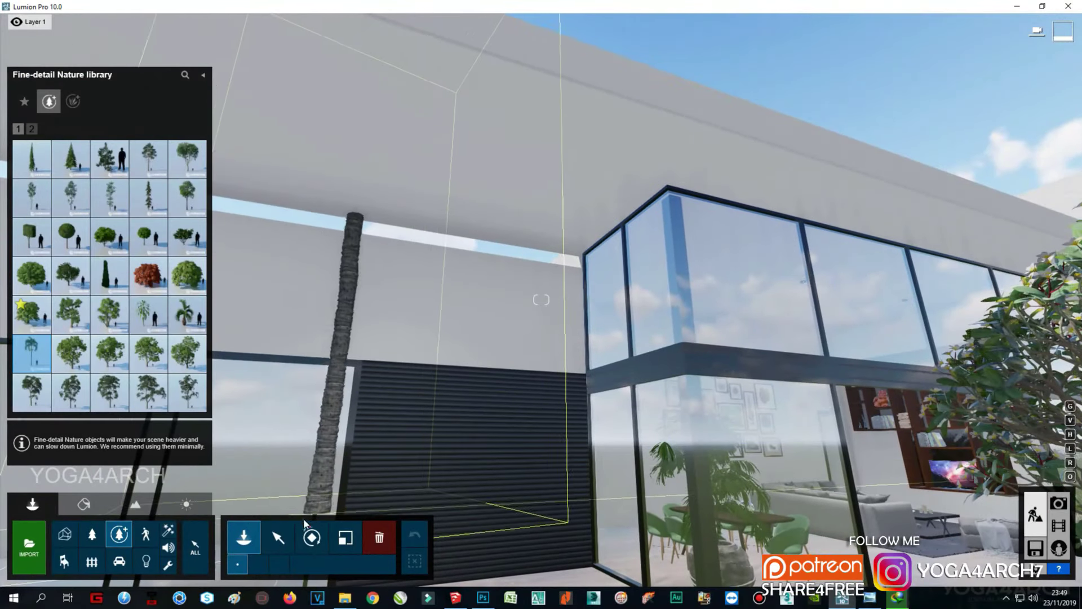
left_click(306, 530)
left_click(141, 568)
left_click(421, 157)
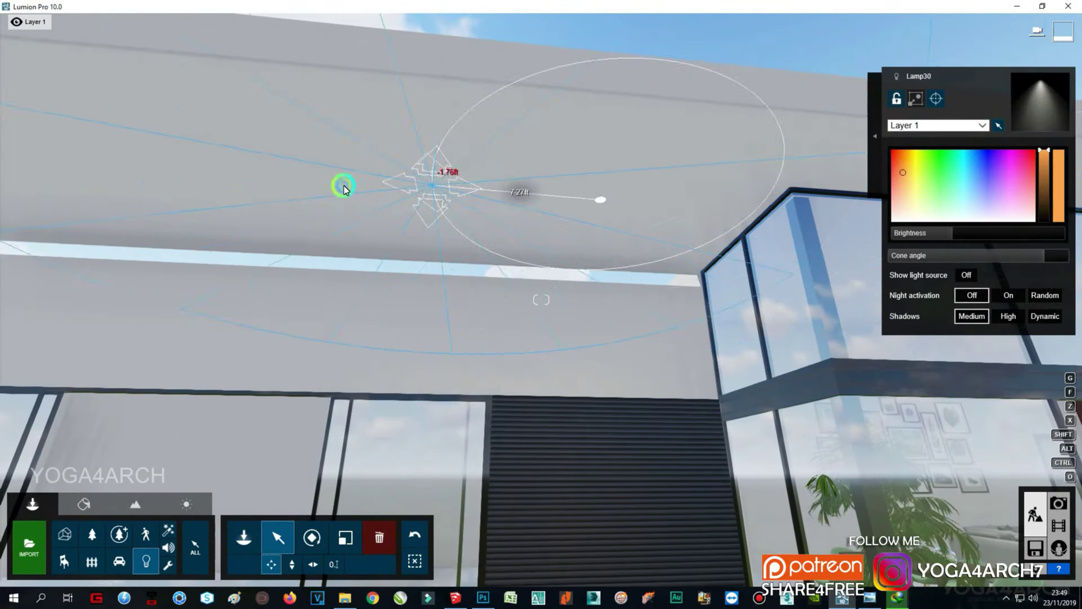
left_click_drag(654, 194, 171, 162)
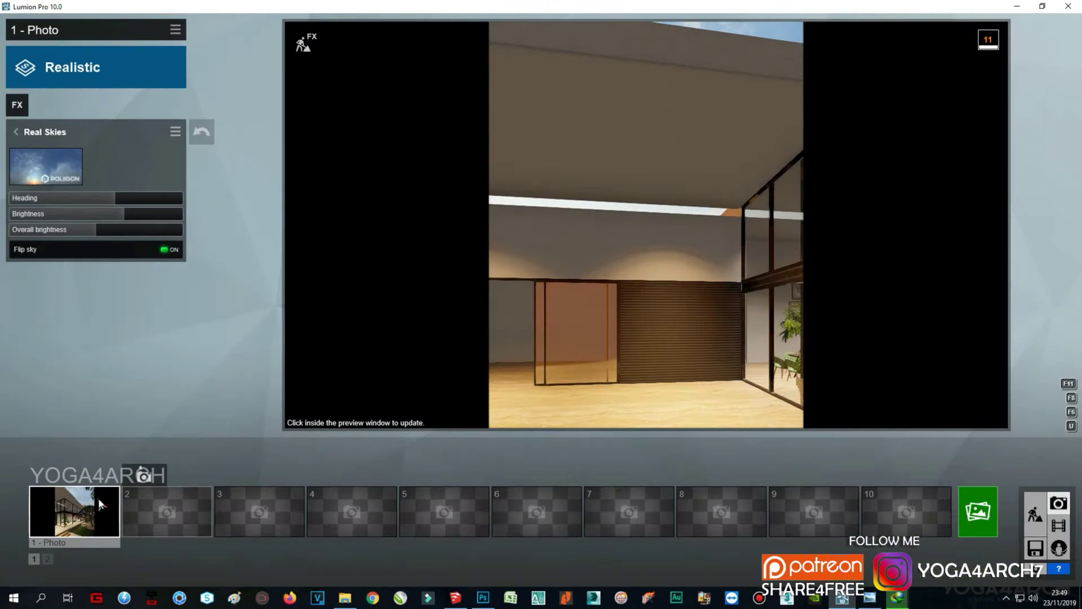
left_click(100, 504)
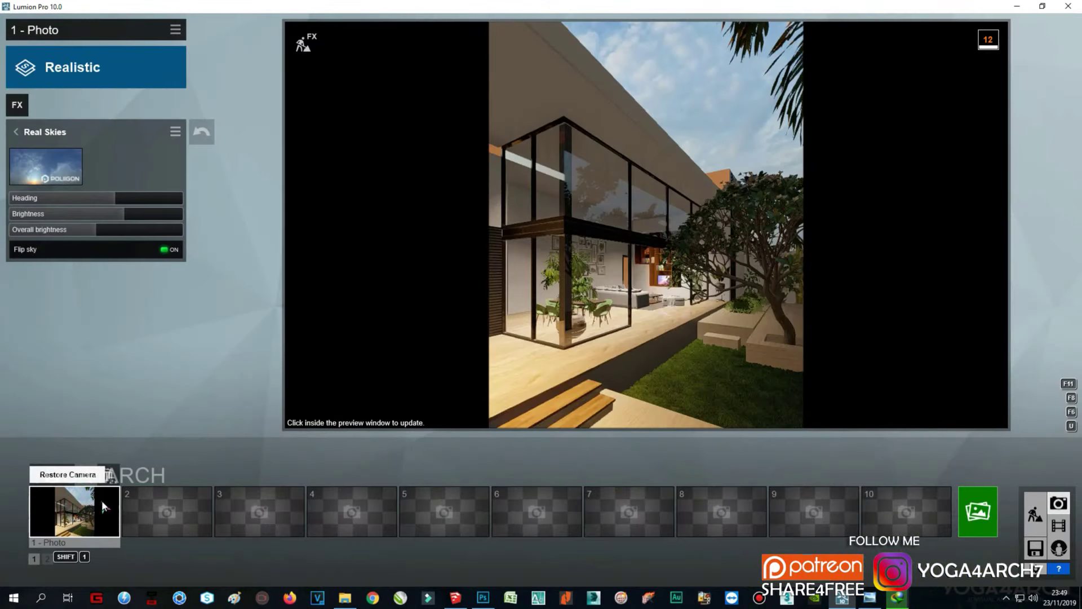
left_click(706, 119)
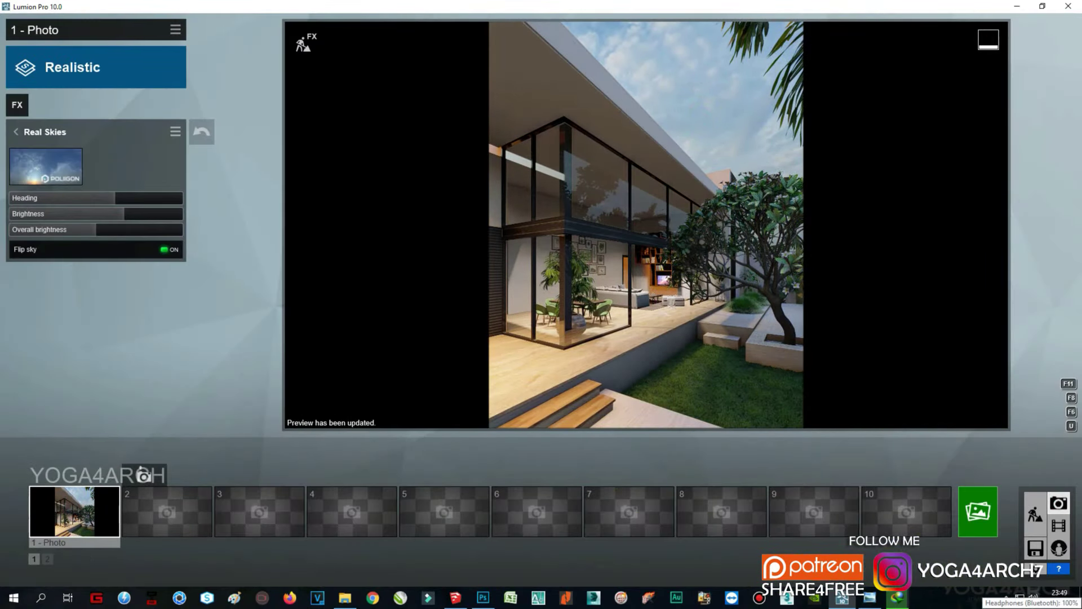
Step: Move the manila palm further into the garden and compare Photo 1 with the reference
left_click(1035, 514)
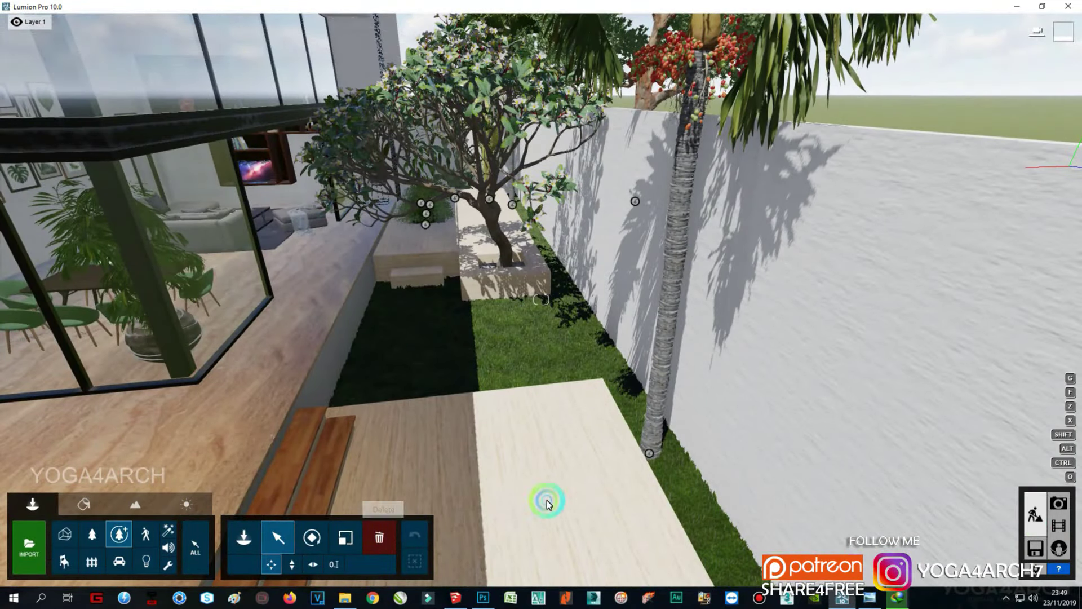
left_click_drag(652, 447, 614, 377)
left_click(1059, 503)
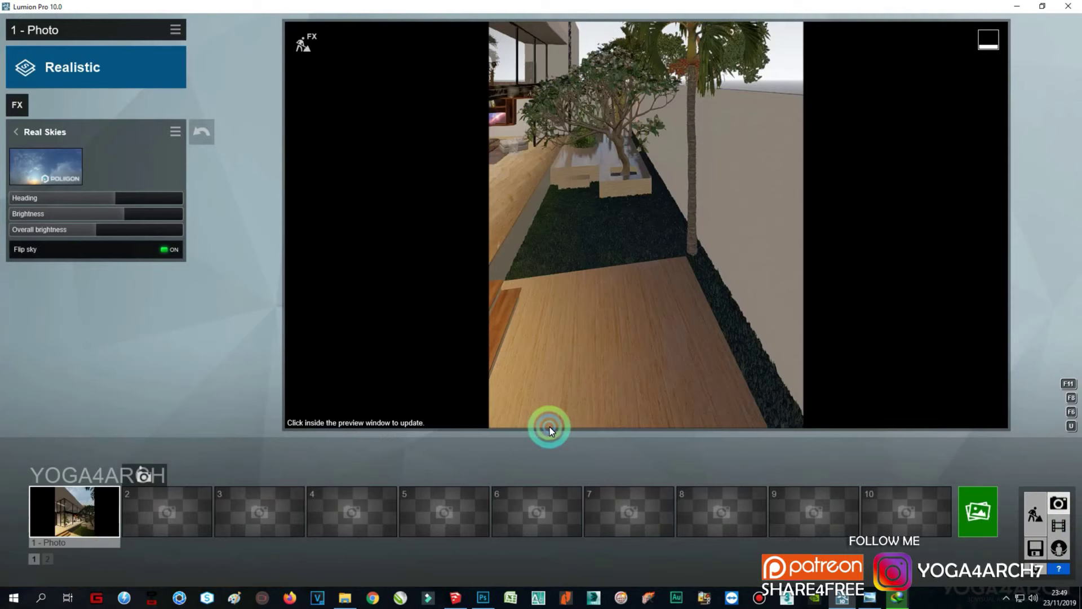
left_click(95, 512)
left_click(660, 355)
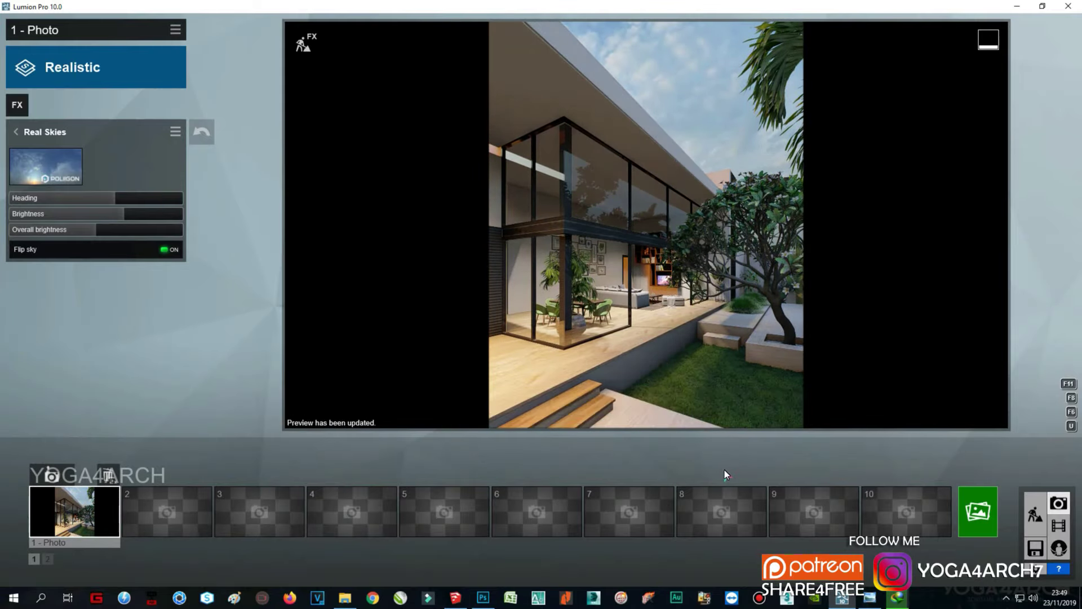
left_click(871, 599)
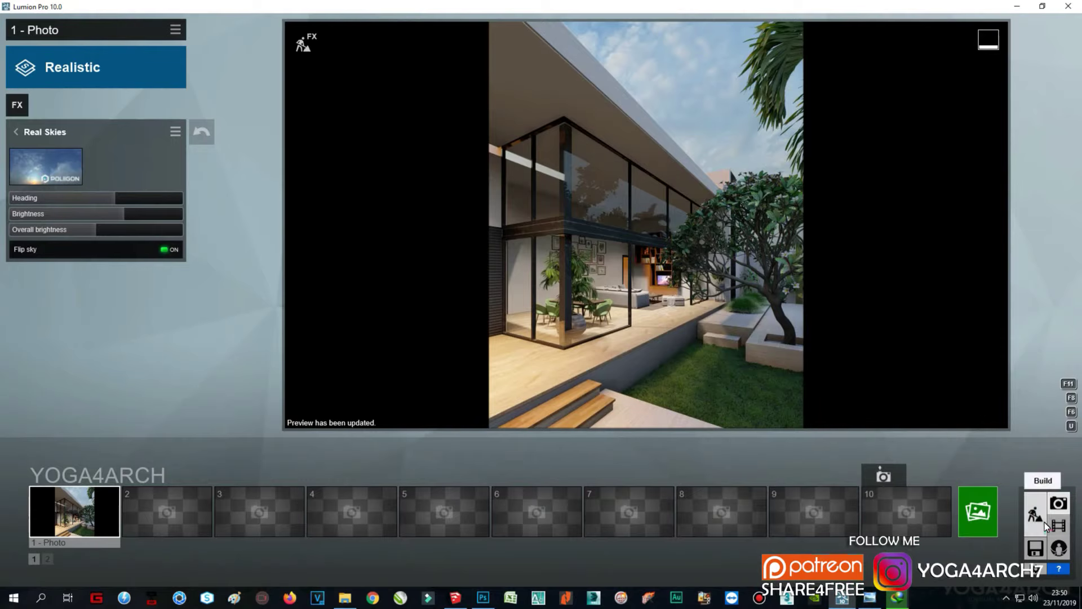
Step: Select the manila palm and refresh Photo 1's preview from its saved camera
left_click(1039, 514)
left_click(597, 454)
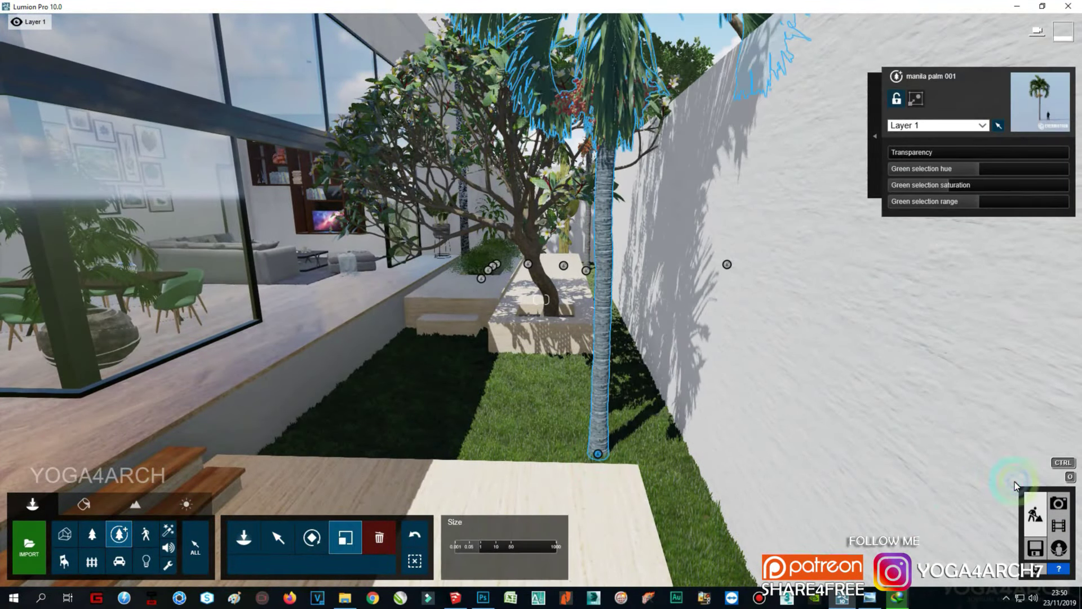
left_click(1058, 502)
left_click(74, 510)
left_click(645, 285)
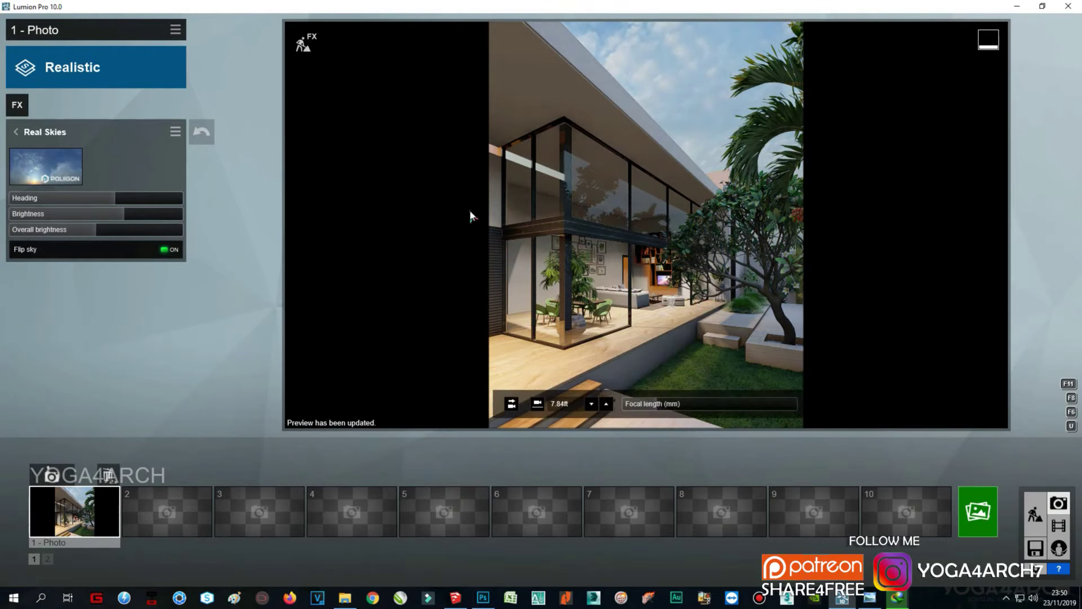
Step: Select the three ceiling lamps and refresh Photo 1's preview at full quality
left_click(1035, 514)
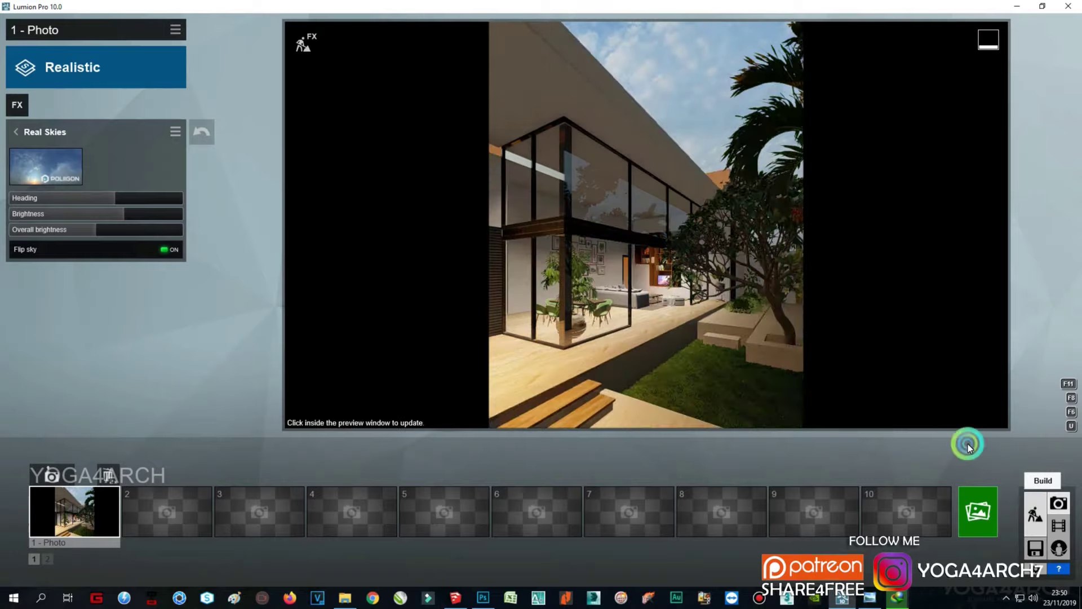
left_click(571, 272)
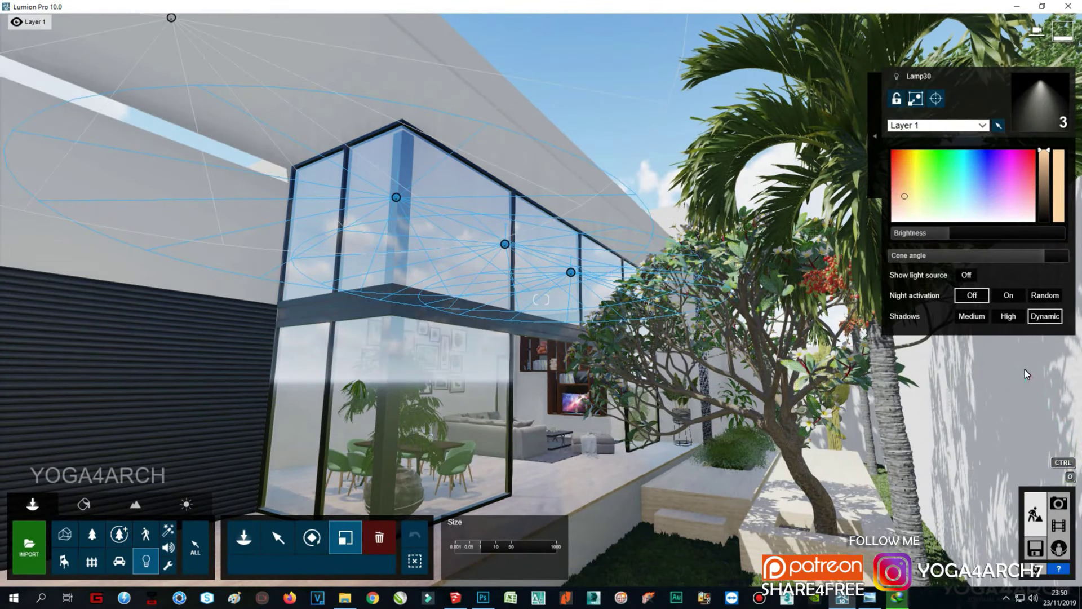
left_click(1058, 502)
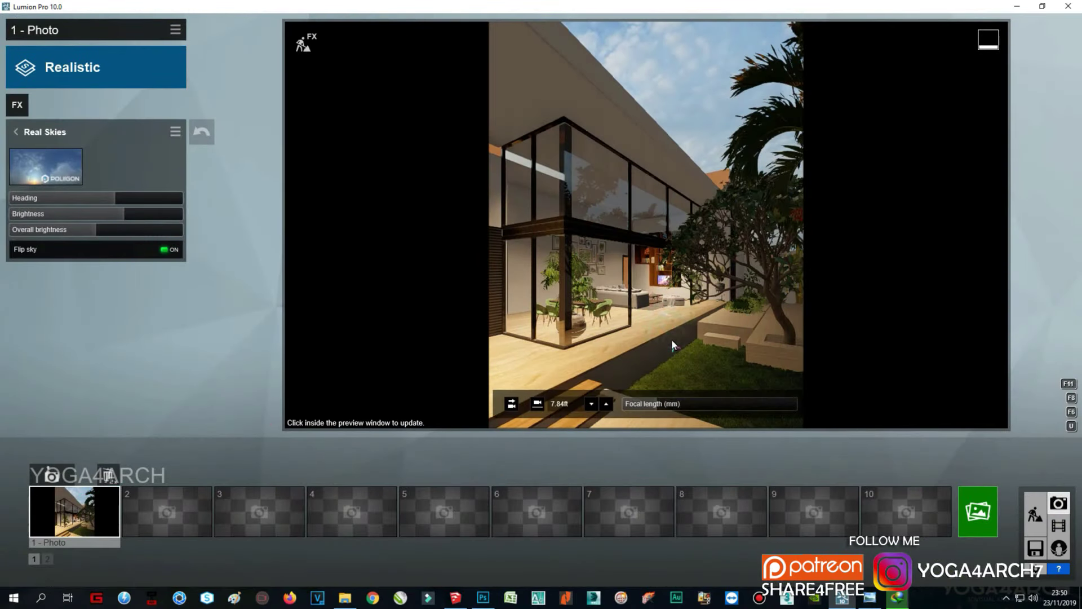
left_click(672, 339)
mouse_move(720, 512)
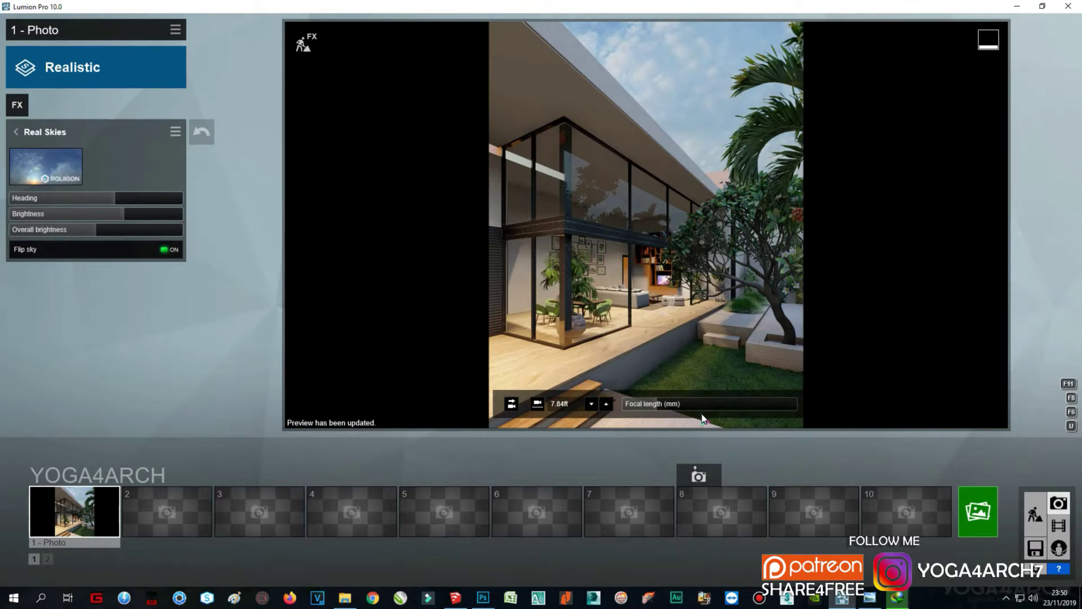
Step: Place a fallen-leaves patch from the Nature library on the lower-right grass
left_click(1035, 514)
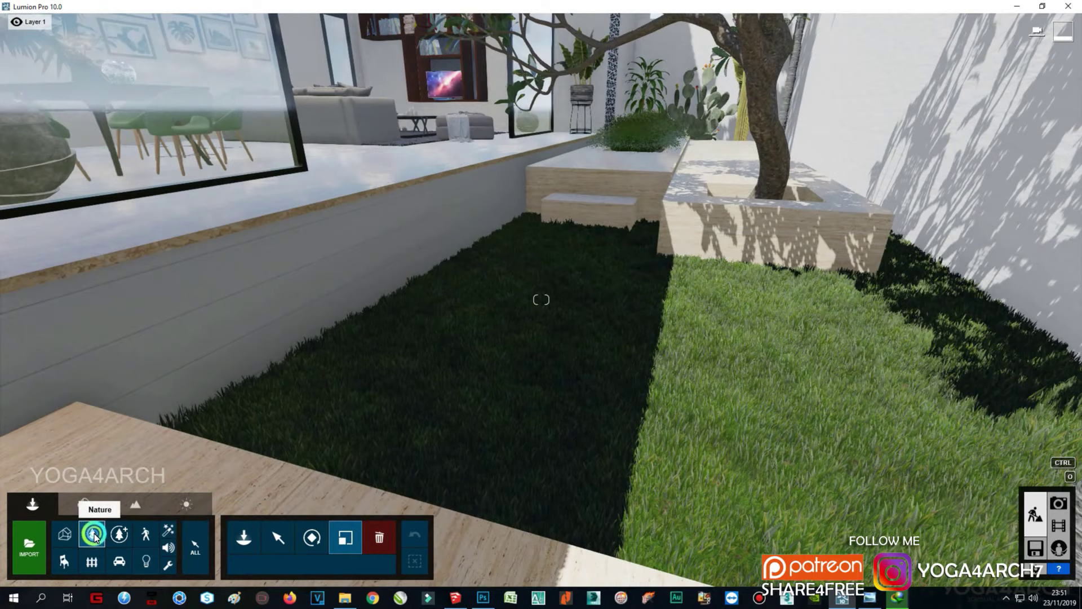
left_click(93, 536)
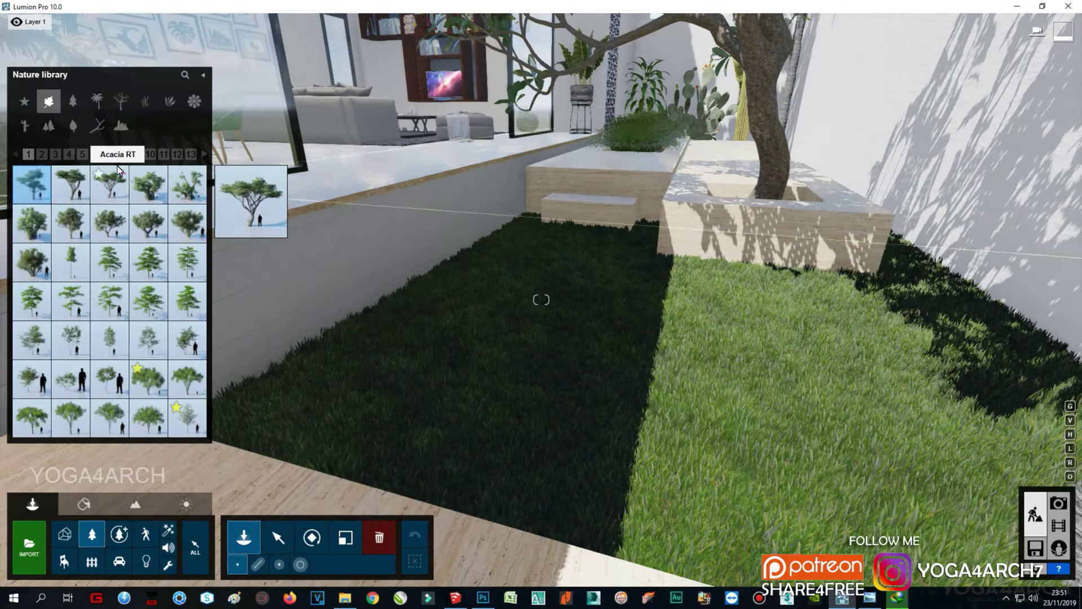
left_click(73, 125)
left_click(71, 183)
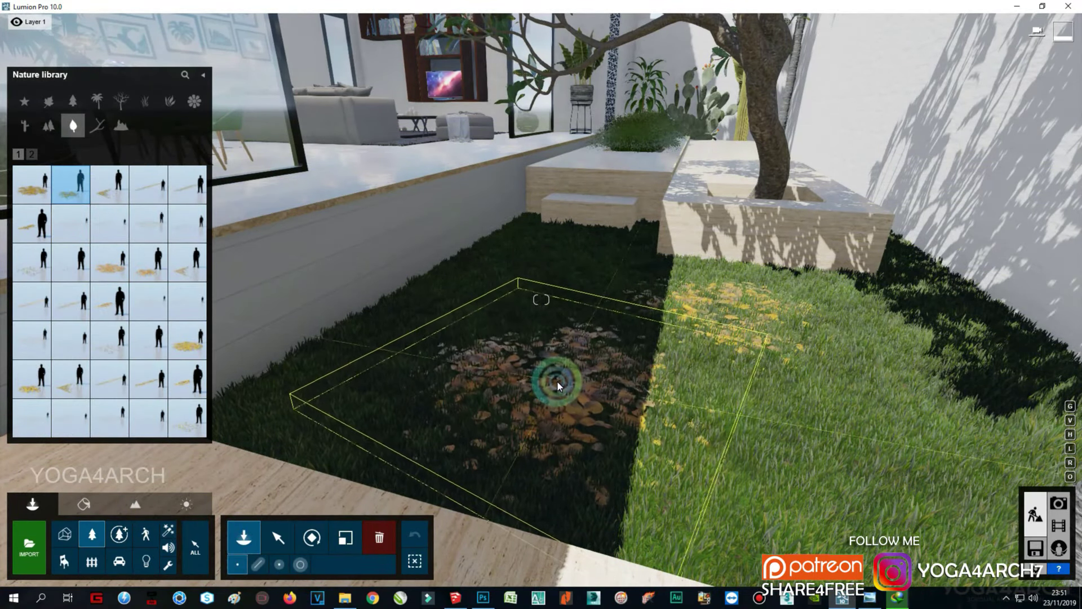
left_click(108, 339)
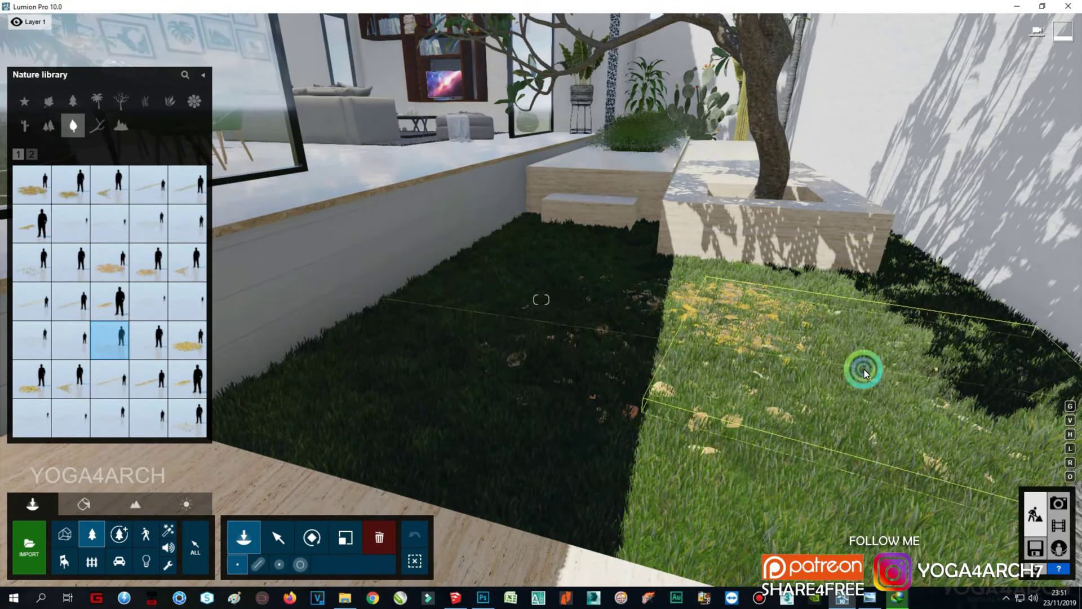
left_click(855, 451)
Step: Scatter reed and pale grass tufts across the lawn, then return to the photo
left_click(173, 113)
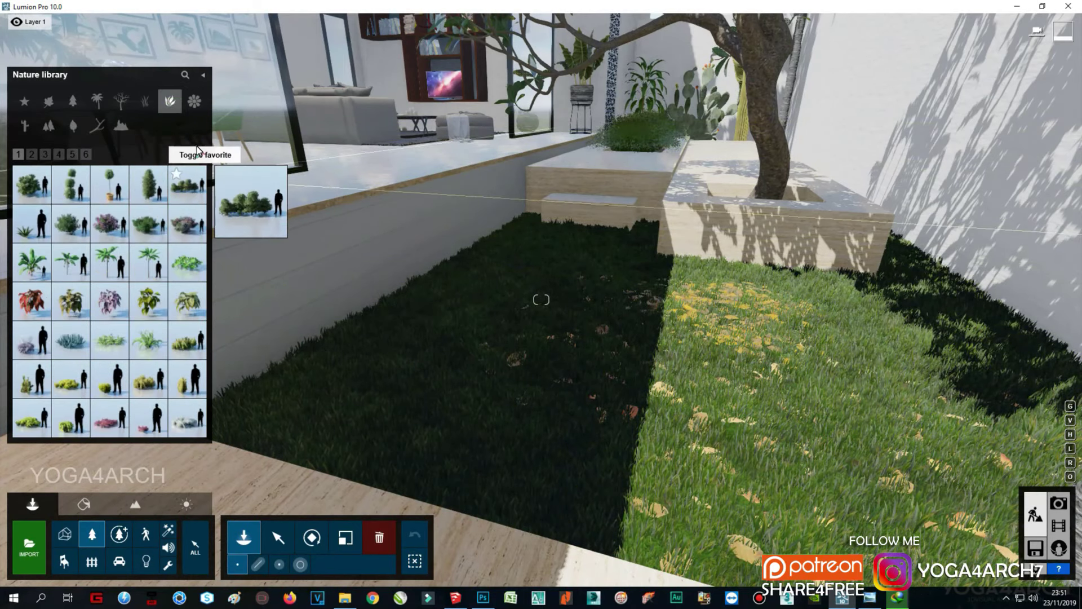
left_click(146, 102)
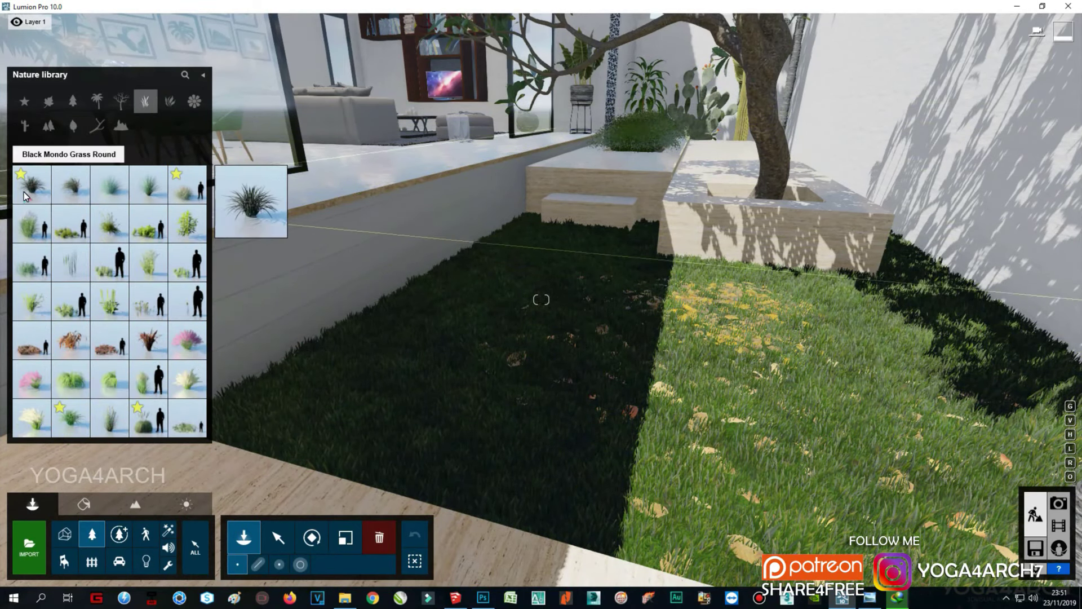
left_click(31, 154)
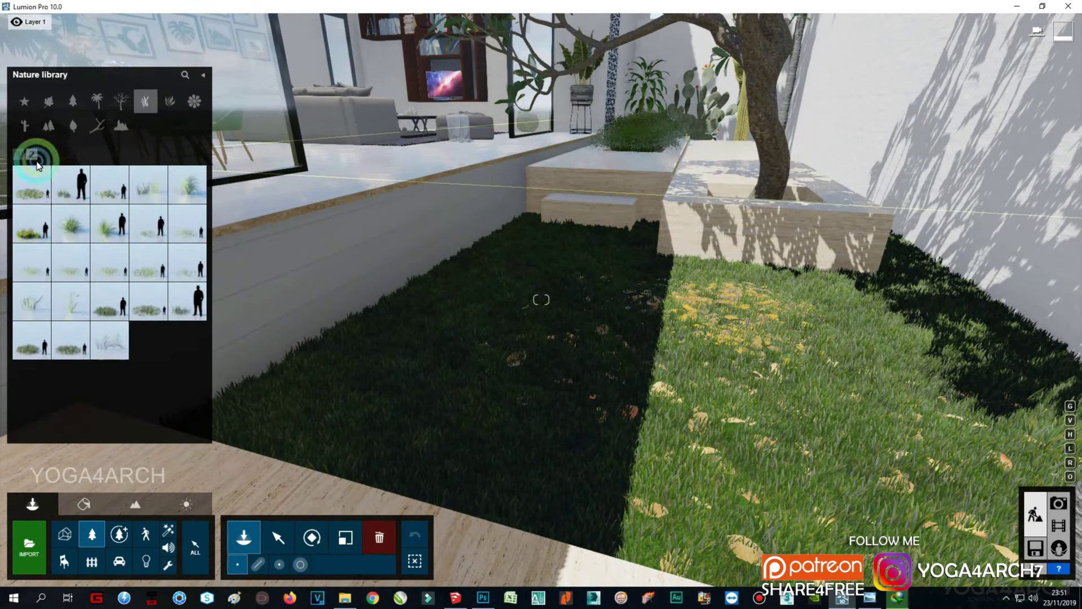
left_click(73, 305)
left_click(541, 247)
left_click(391, 321)
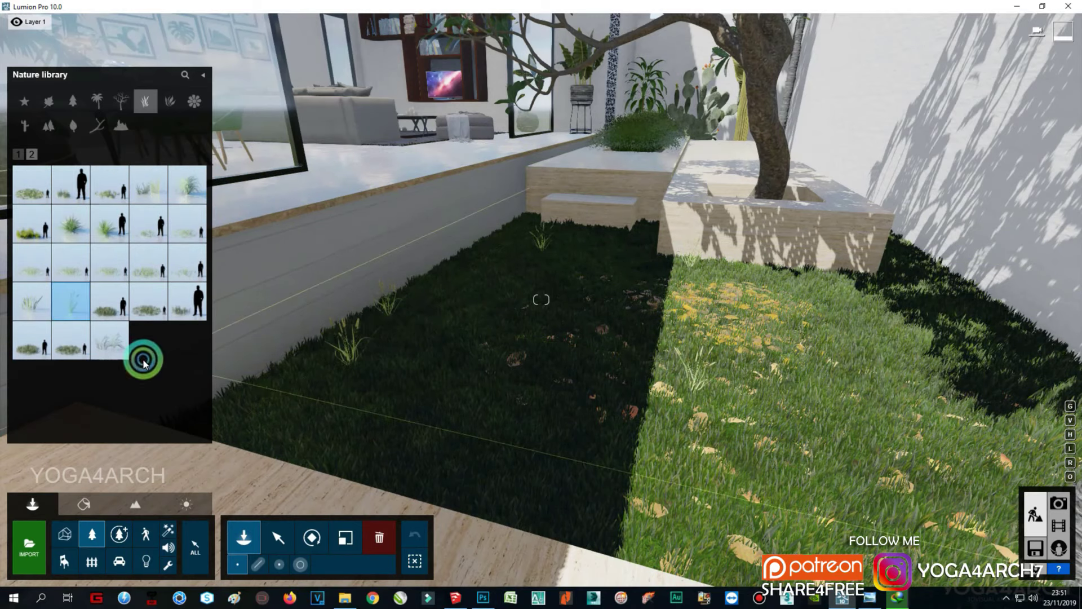
left_click(110, 340)
left_click(483, 258)
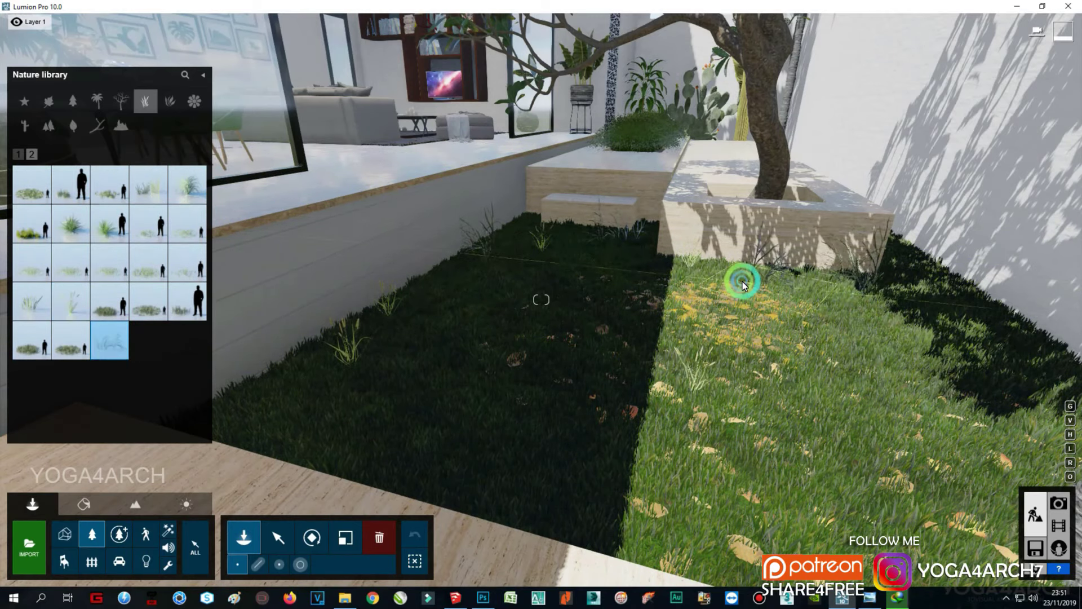
left_click(691, 482)
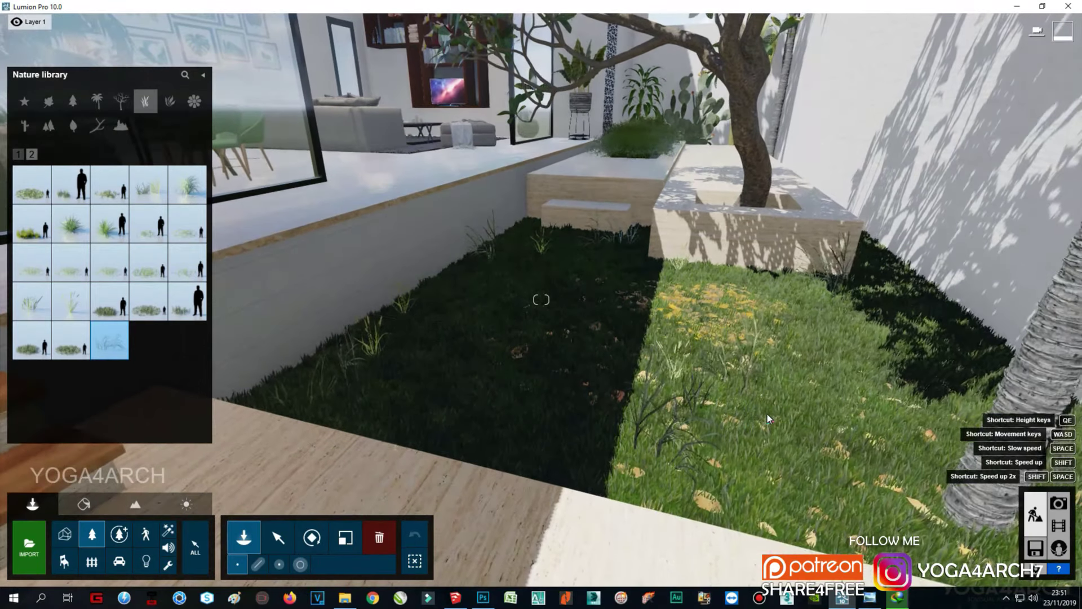
left_click(1058, 503)
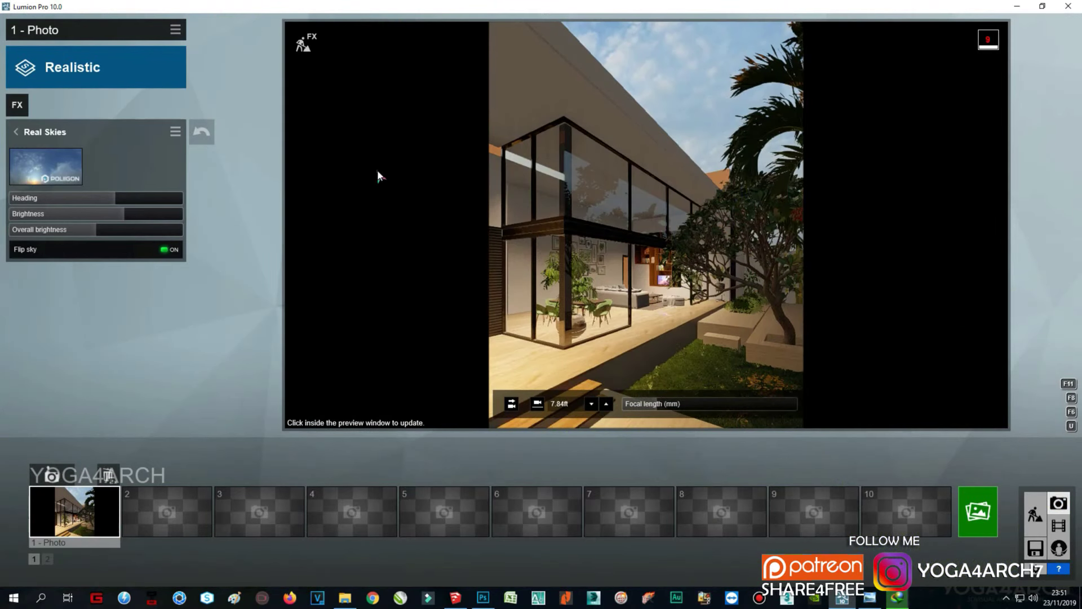
Step: Set Real Skies brightness 0.7, heading about 83°, overall brightness 1.1, and refresh the preview
left_click_drag(91, 214, 78, 214)
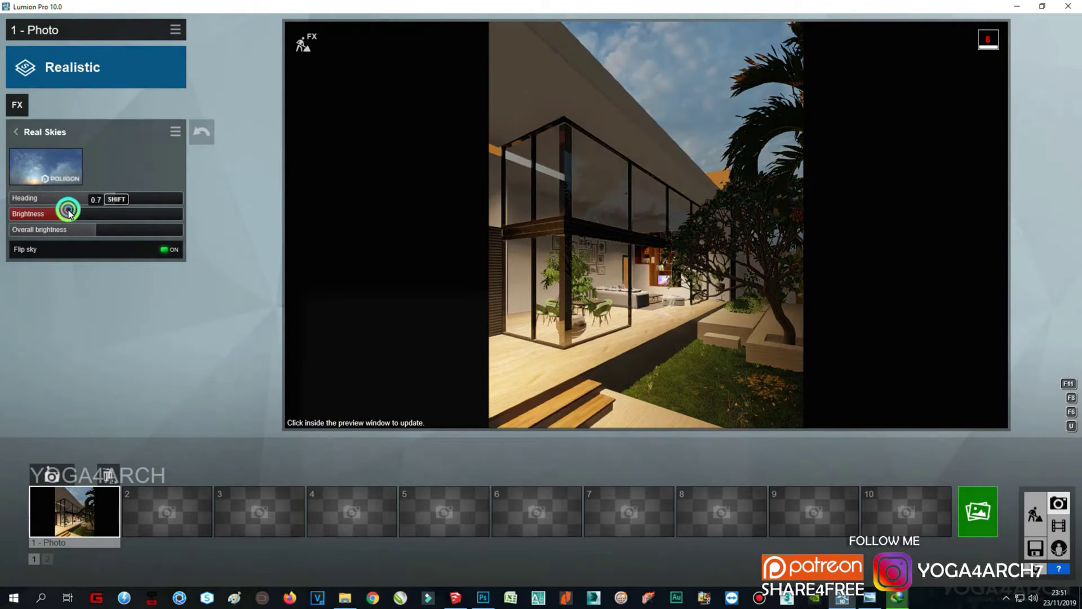
left_click(603, 212)
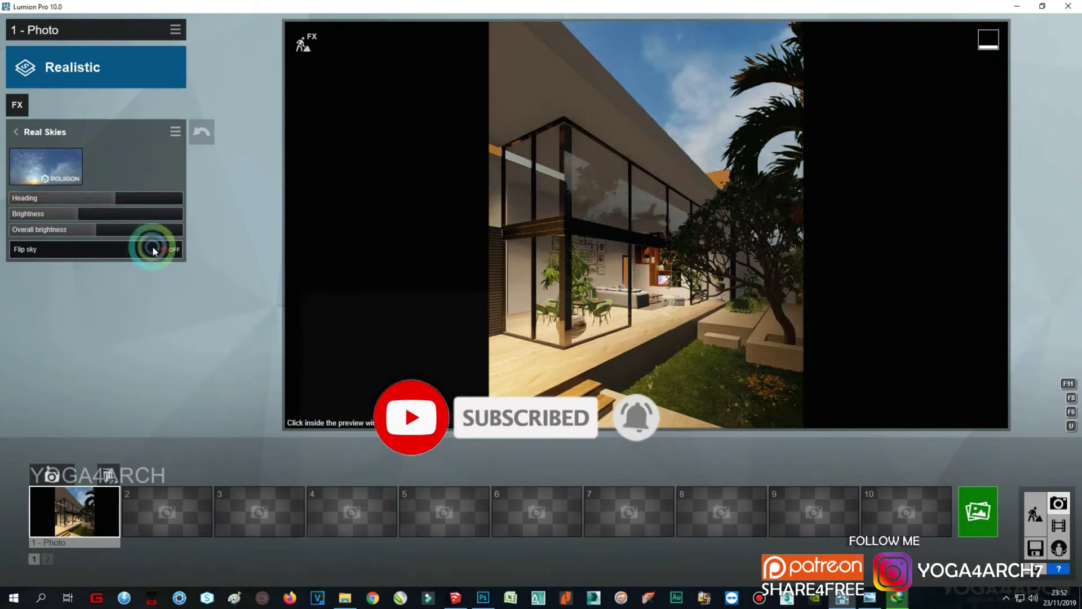
mouse_move(115, 198)
left_mouse_down()
mouse_move(150, 199)
mouse_move(104, 198)
mouse_move(137, 202)
left_mouse_up()
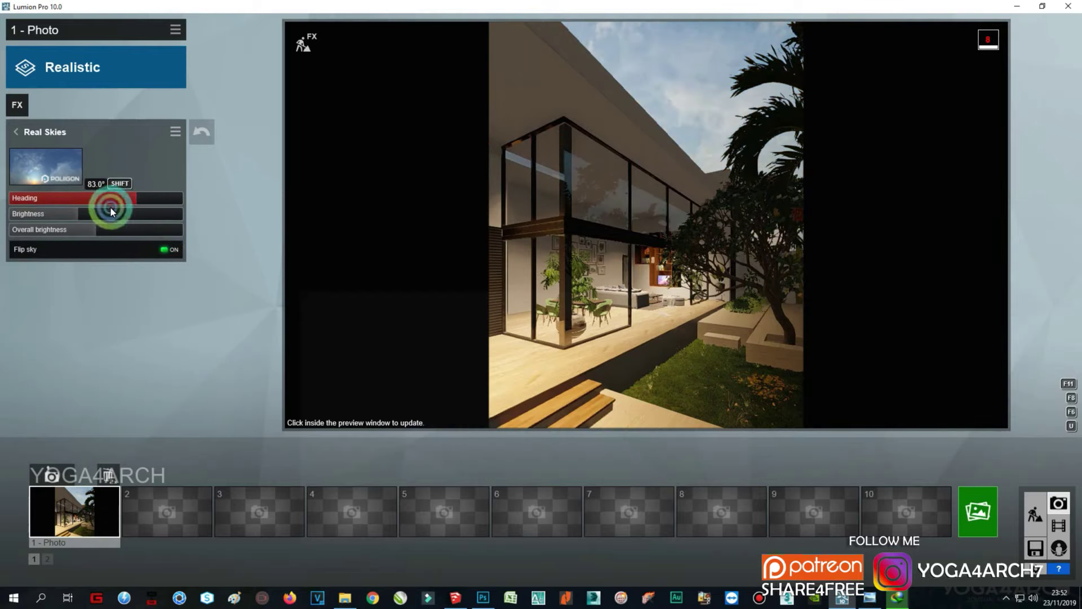
mouse_move(44, 232)
left_mouse_down()
mouse_move(140, 227)
mouse_move(115, 227)
left_mouse_up()
left_click(646, 240)
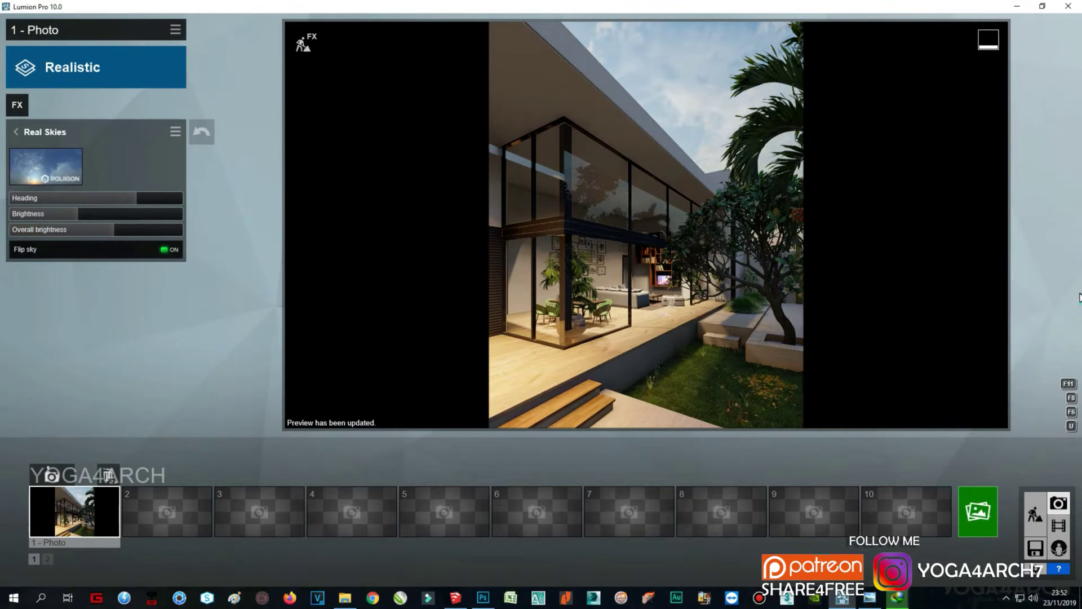
Step: Add the Sky Light effect and push its saturation to maximum, previewing the result
left_click(17, 104)
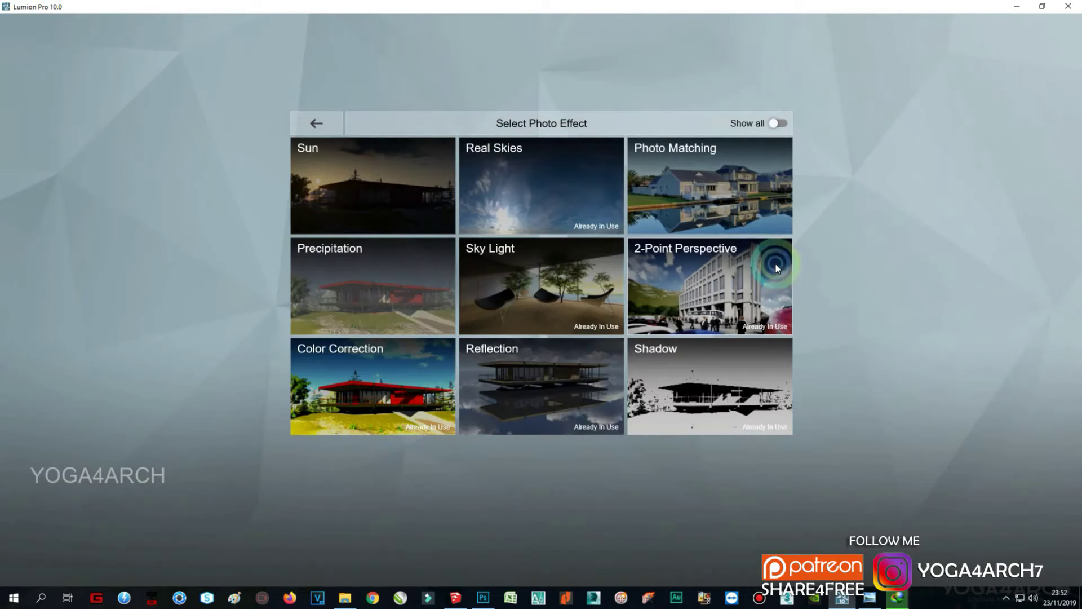
left_click(542, 279)
left_click_drag(115, 169, 115, 169)
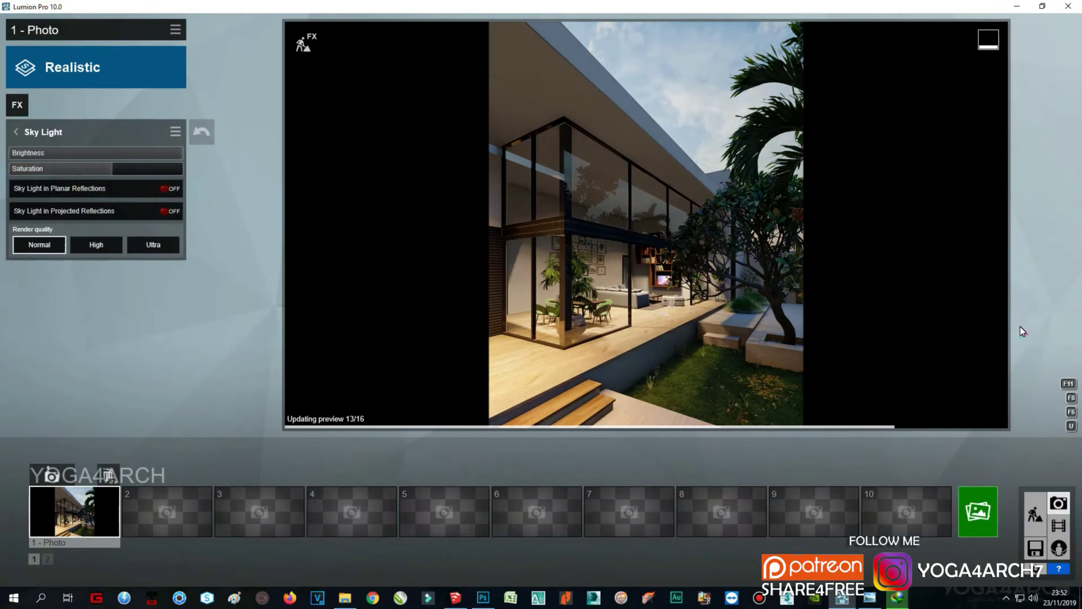
mouse_move(31, 169)
left_mouse_down()
mouse_move(186, 169)
mouse_move(150, 169)
left_mouse_up()
left_click(614, 266)
left_click(644, 278)
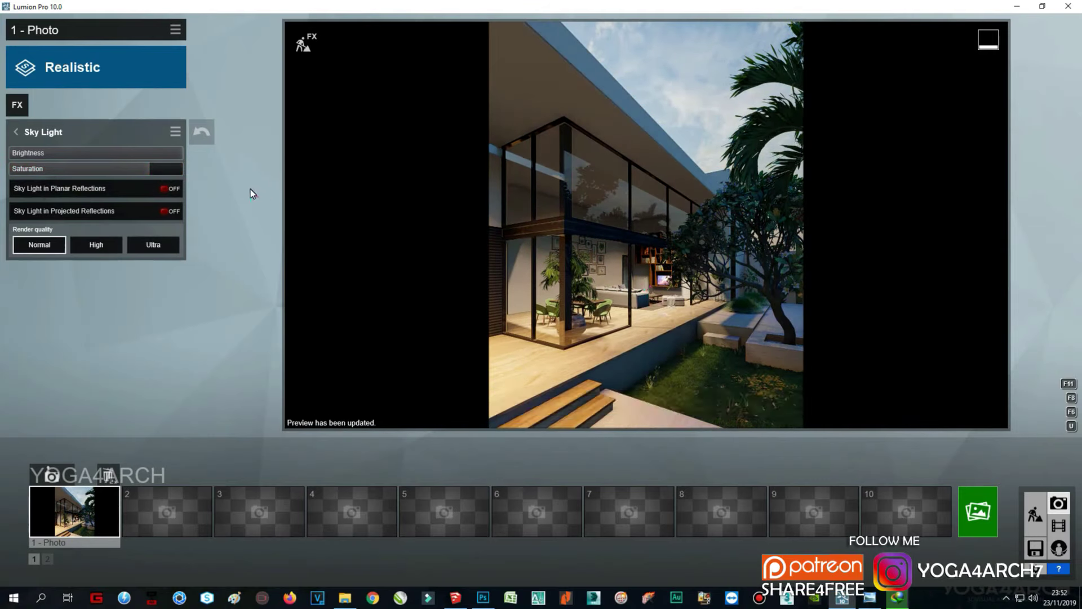
Step: Reduce Sky Light saturation, compare with the reference photo, and return to Build mode
left_click_drag(149, 169, 128, 169)
left_click(733, 324)
left_click(865, 603)
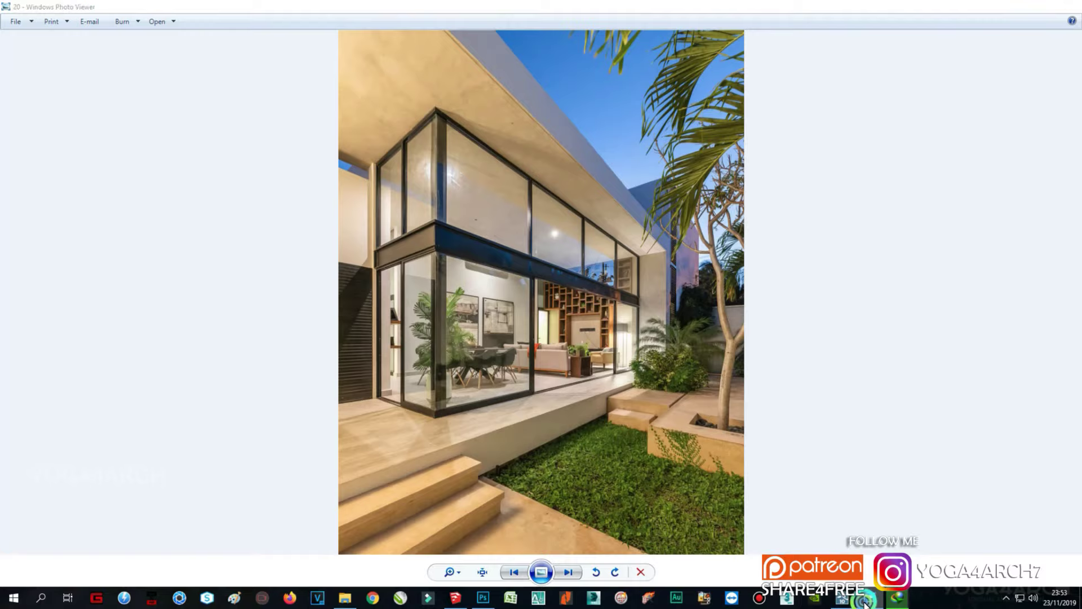
left_click(865, 603)
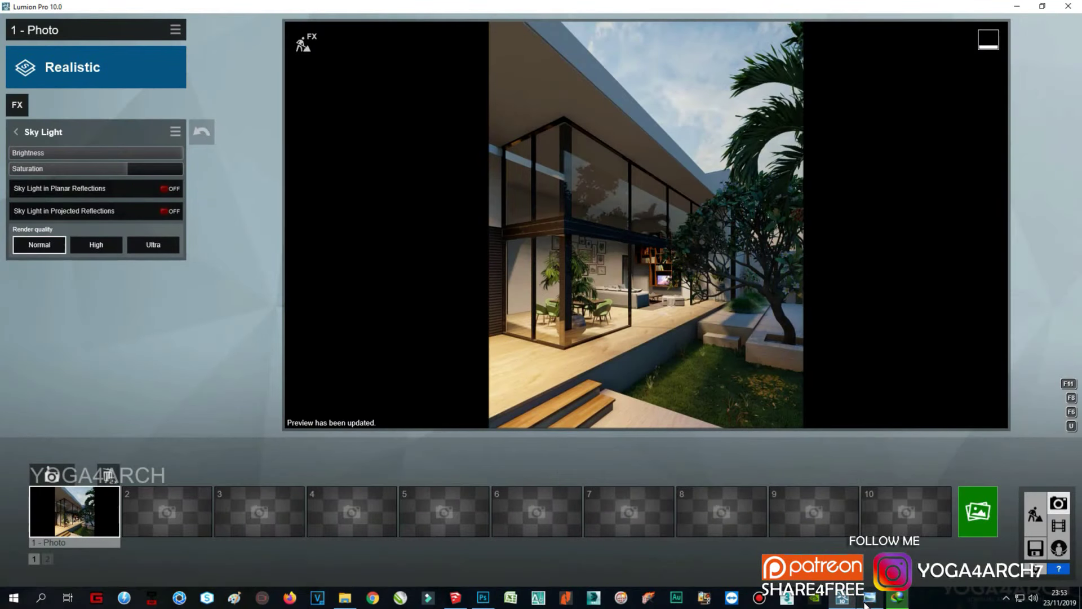
left_click(1035, 514)
Step: Browse pages 1–3 of the Main category in the Imported Models library
left_click(64, 533)
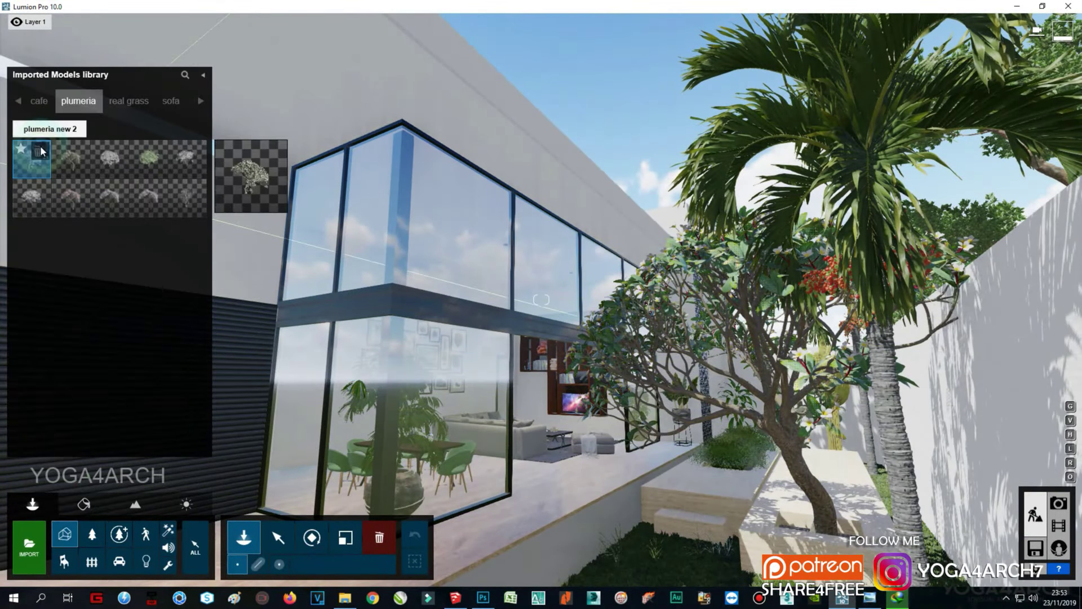
left_click(21, 103)
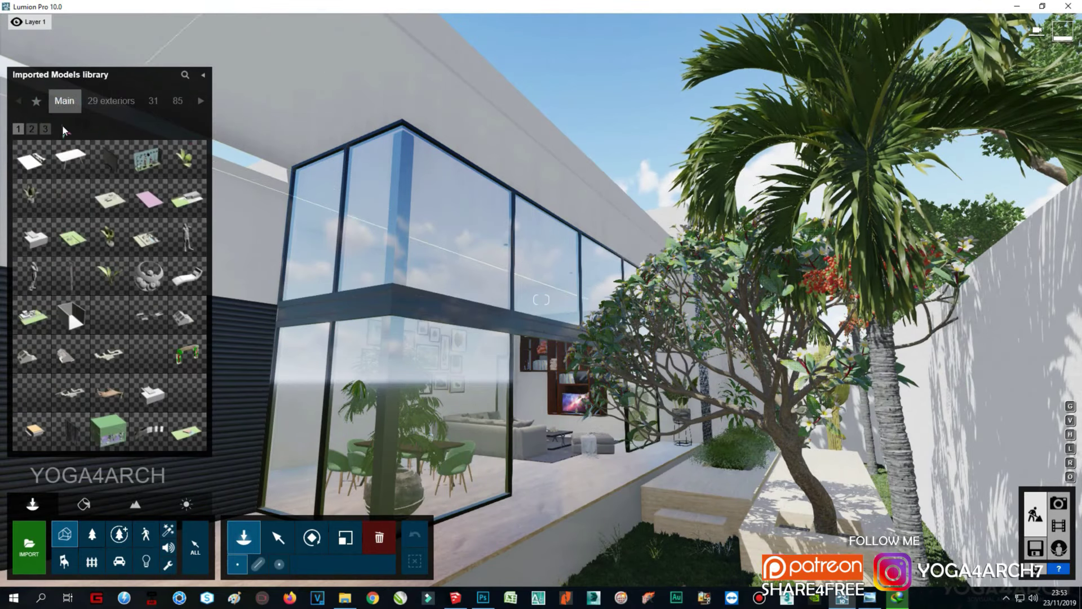
left_click(31, 129)
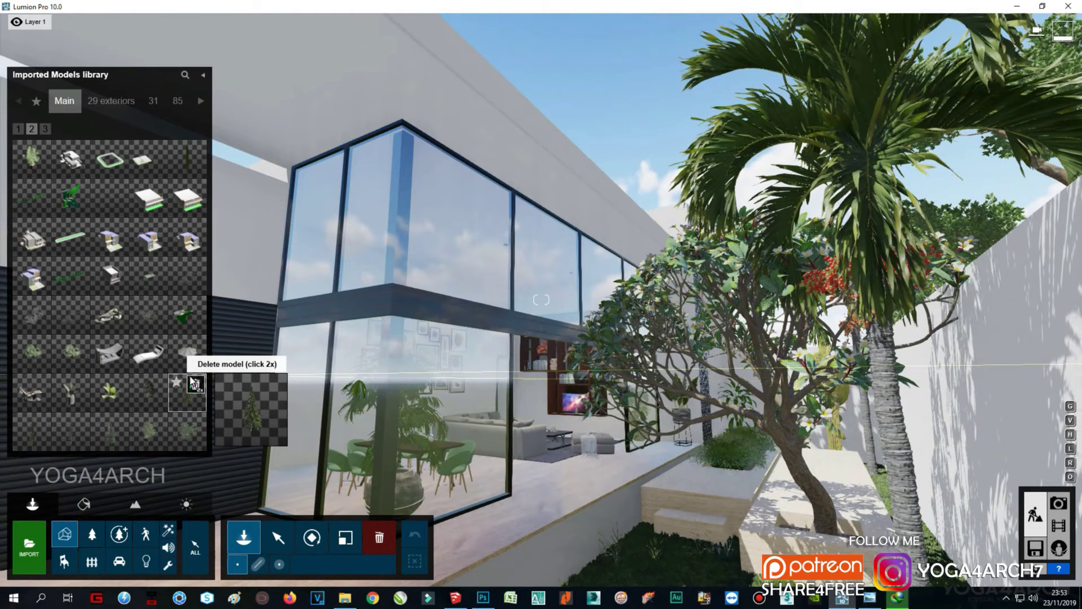
left_click(45, 130)
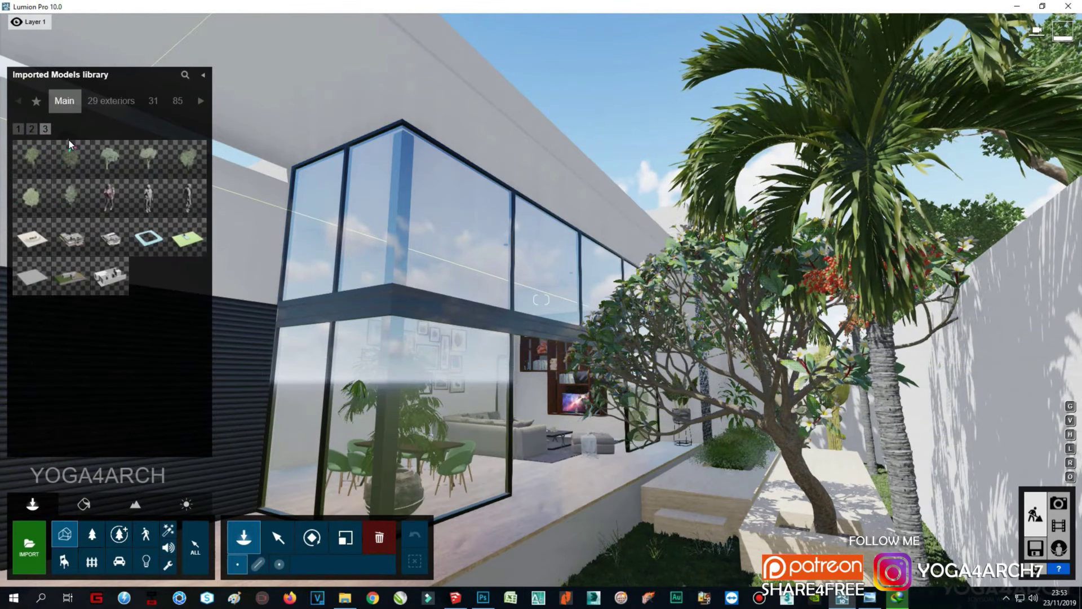
left_click(19, 129)
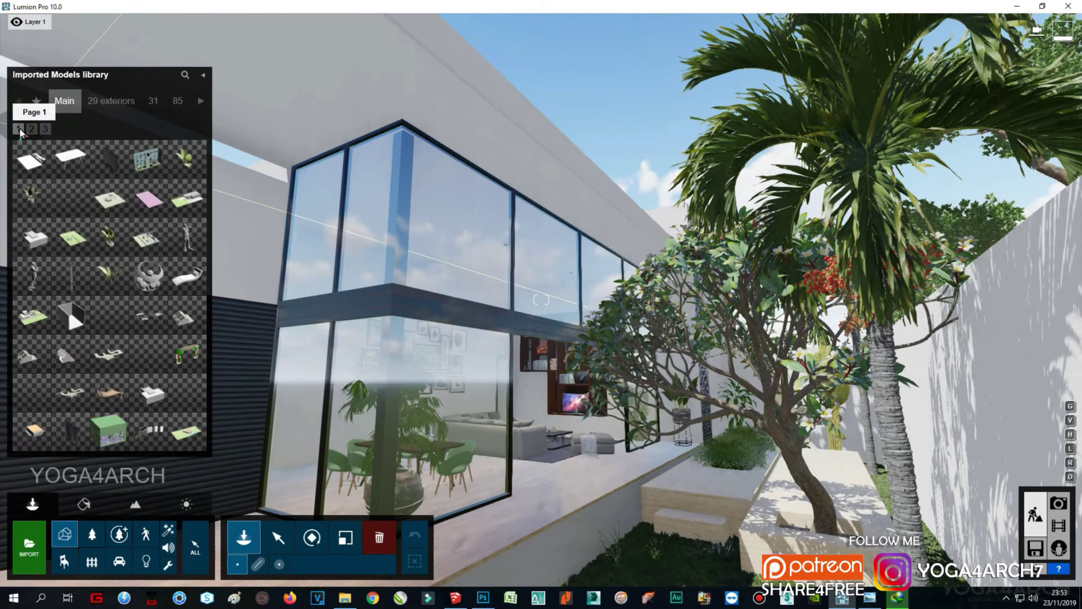
left_click(33, 129)
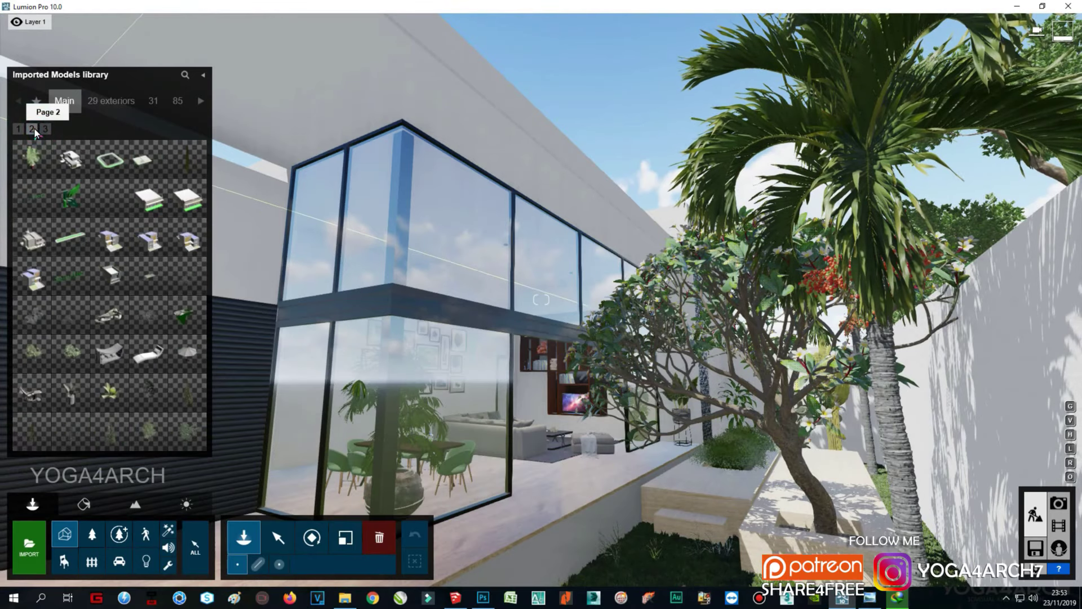
mouse_move(31, 313)
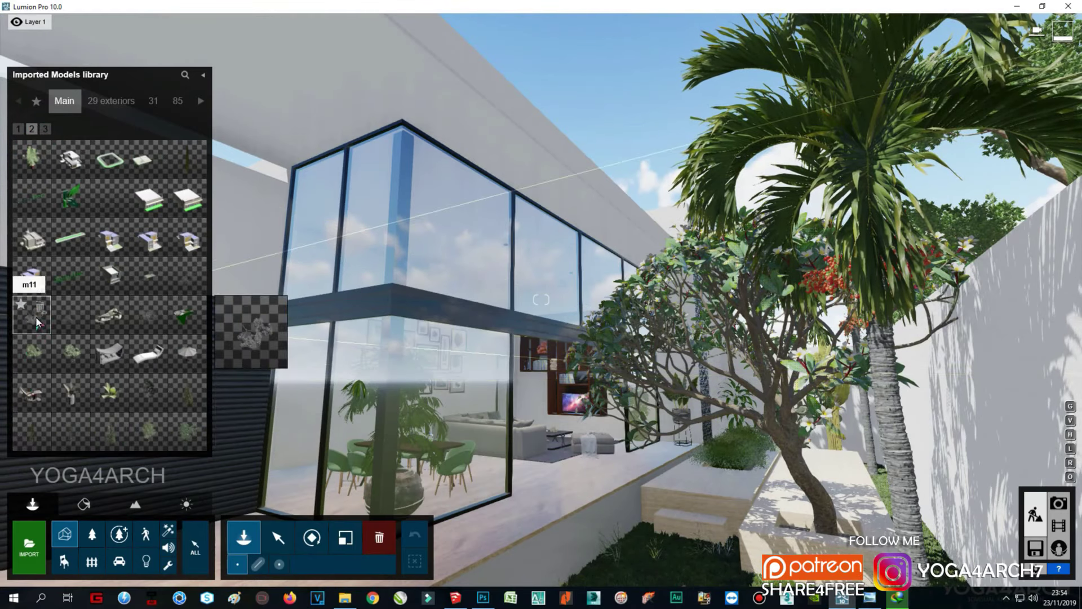
Step: Place the 29 exteriors standlamp in the living room beside the potted plant
left_click(136, 98)
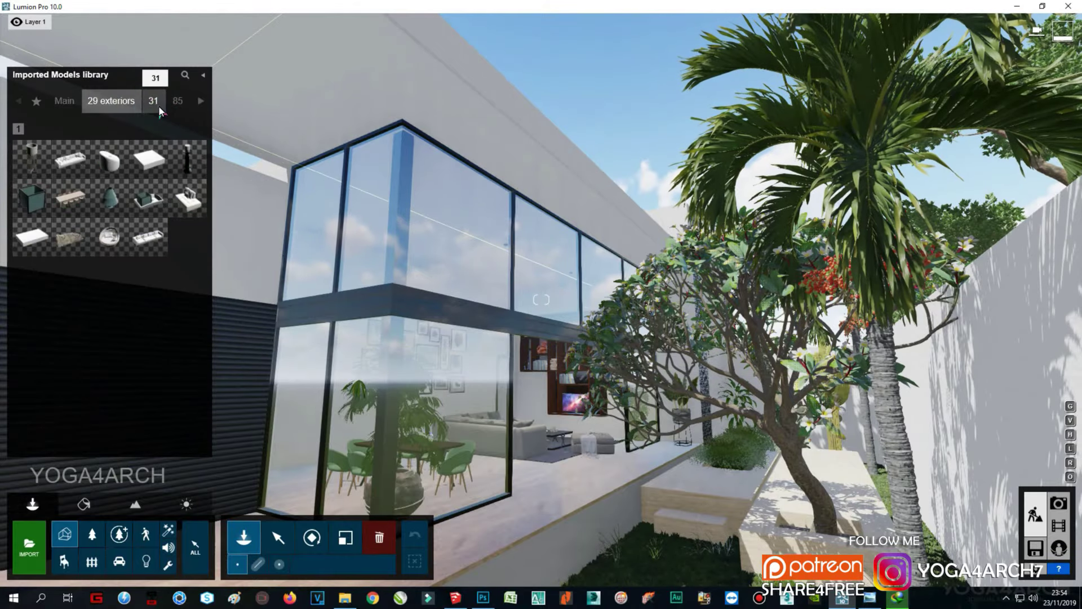
left_click(32, 161)
key("w")
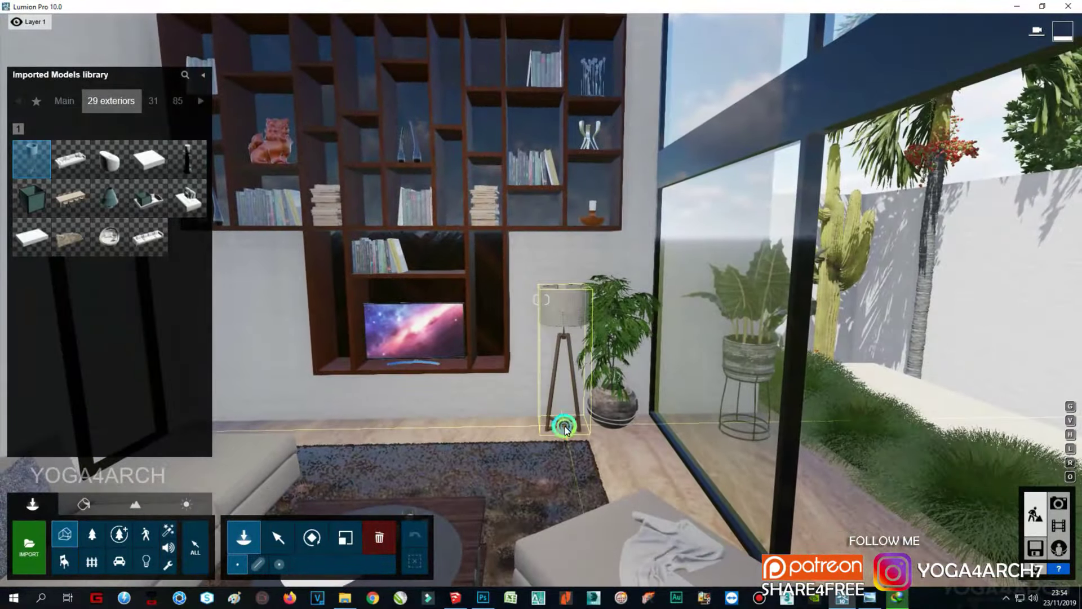
left_click(565, 428)
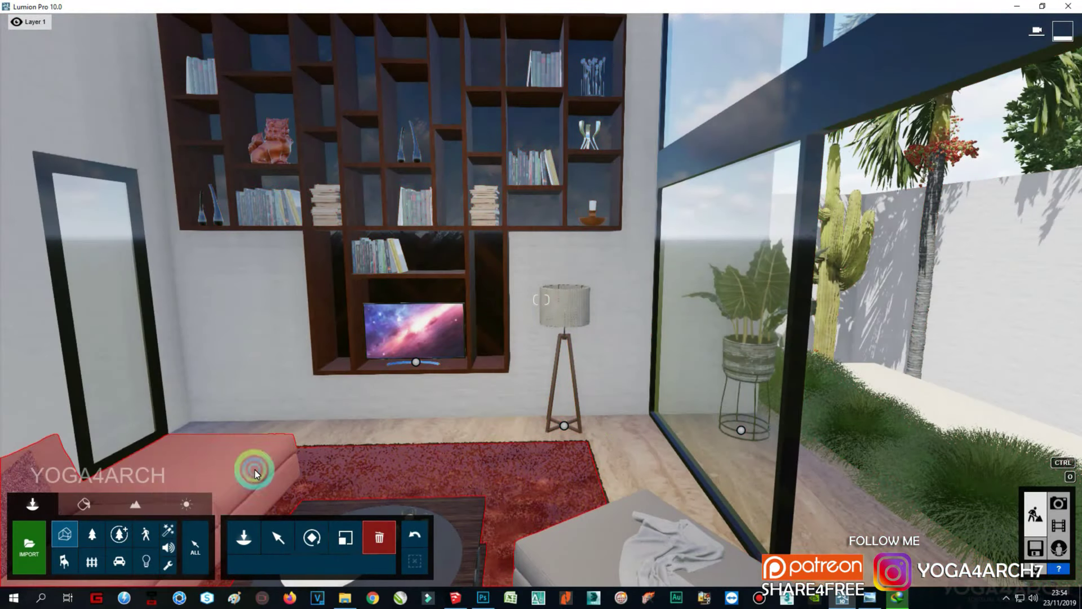
left_click(278, 537)
left_click_drag(565, 425, 612, 424)
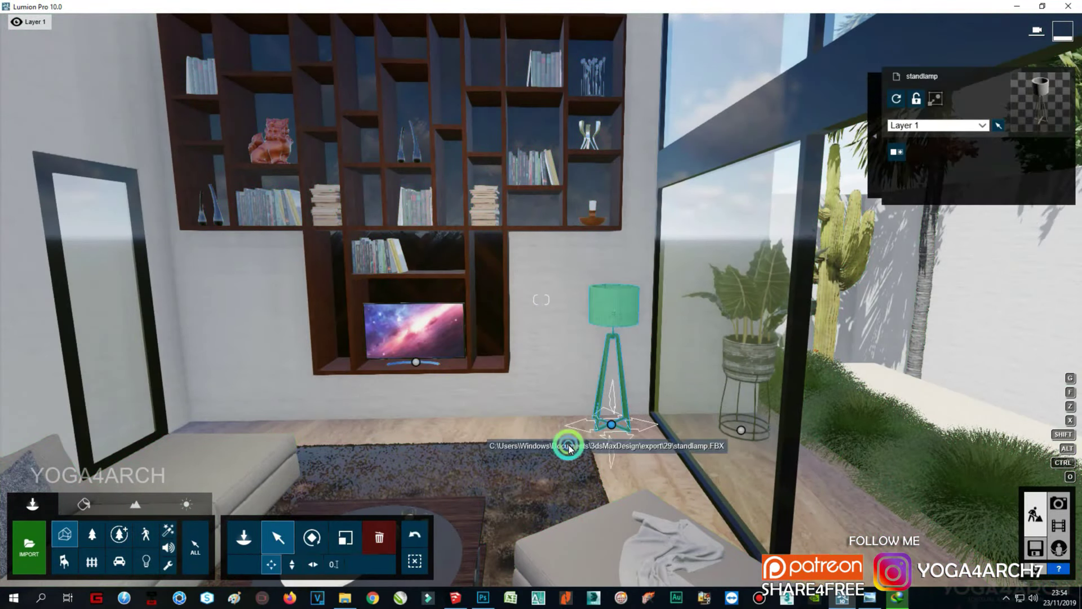
left_click(146, 559)
left_click(71, 159)
Step: Place a spotlight inside the floor lamp's shade and check it in Photo 1
key("w")
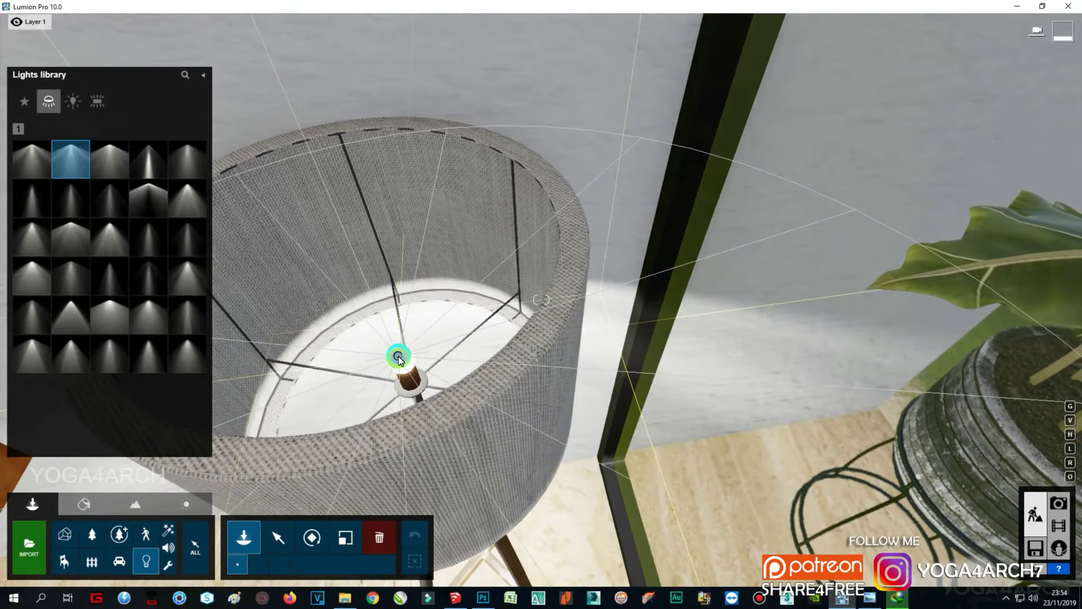
left_click(397, 356)
left_click(278, 538)
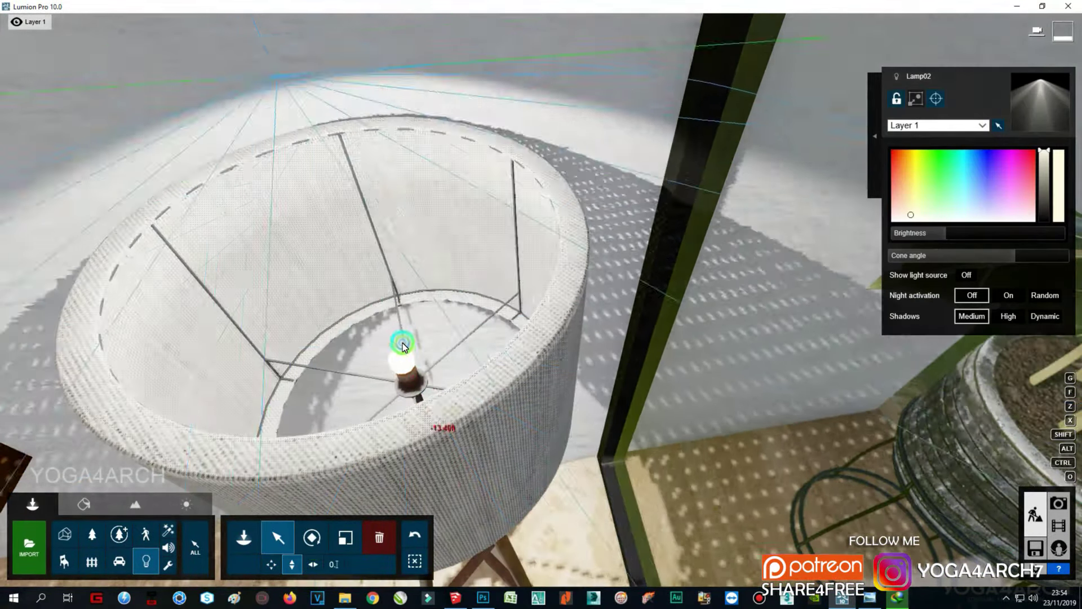
left_click_drag(403, 345, 510, 393)
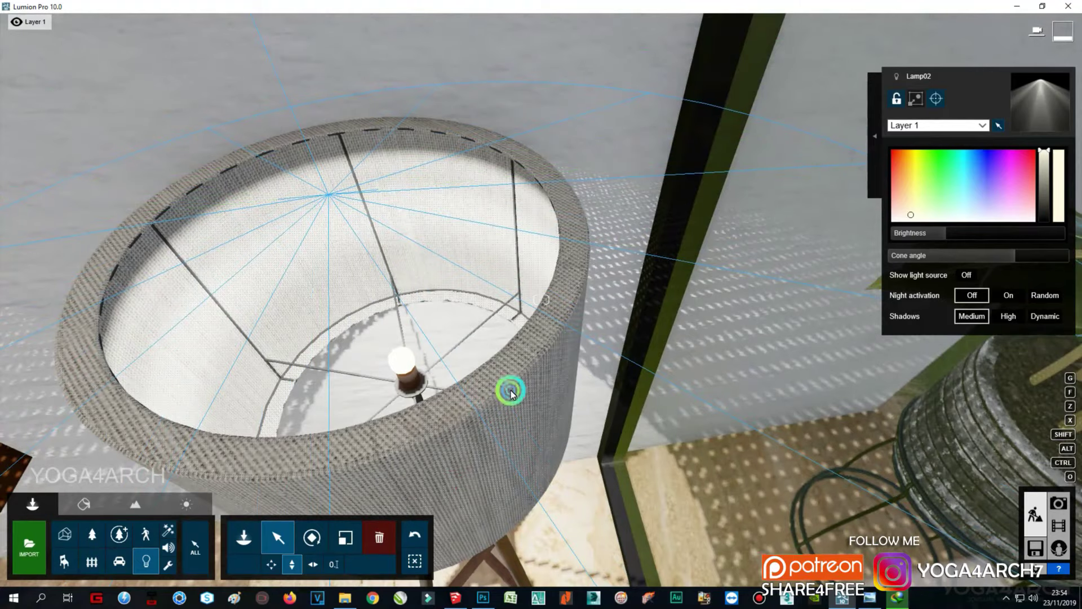
left_click(1057, 510)
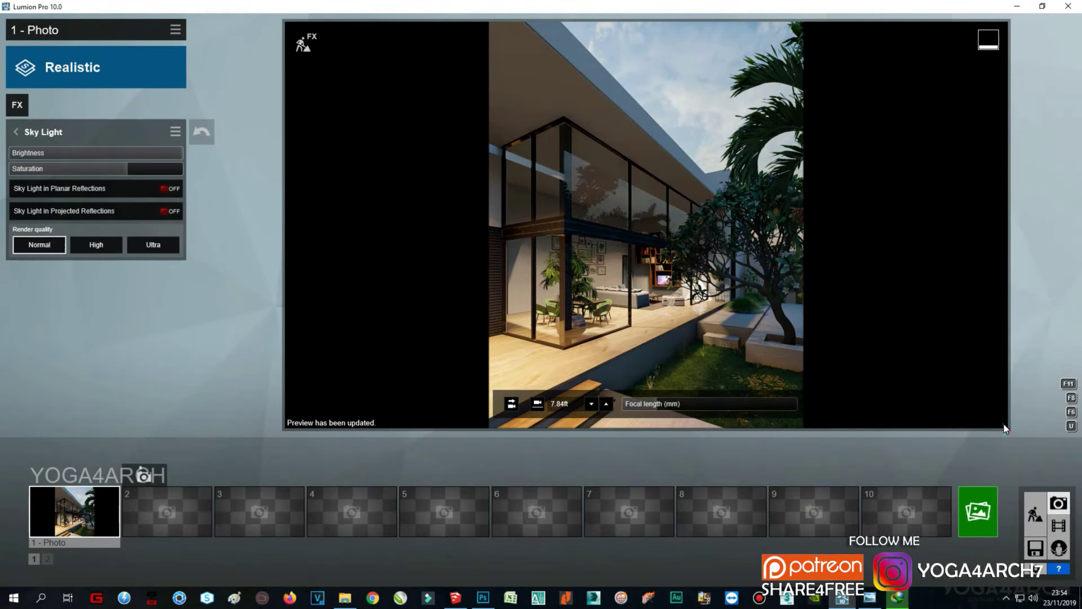
left_click(1042, 524)
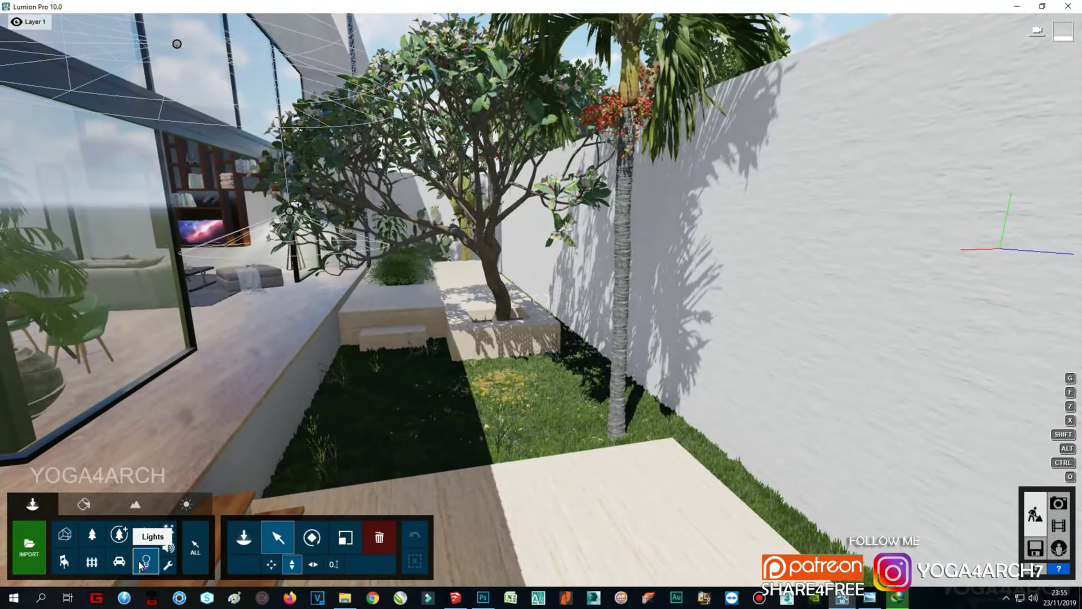
Step: Add a Lamp15 spotlight under the palm at brightness 300 with a 1.7 rad cone, then switch to Photo mode
left_click(146, 561)
left_click(187, 237)
left_click(614, 456)
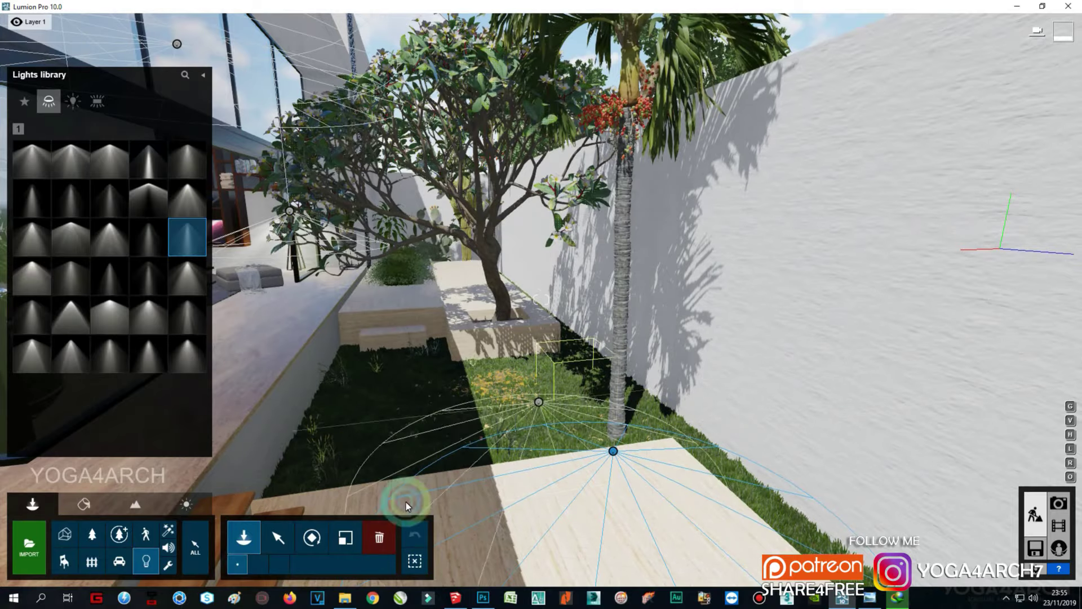
key("w")
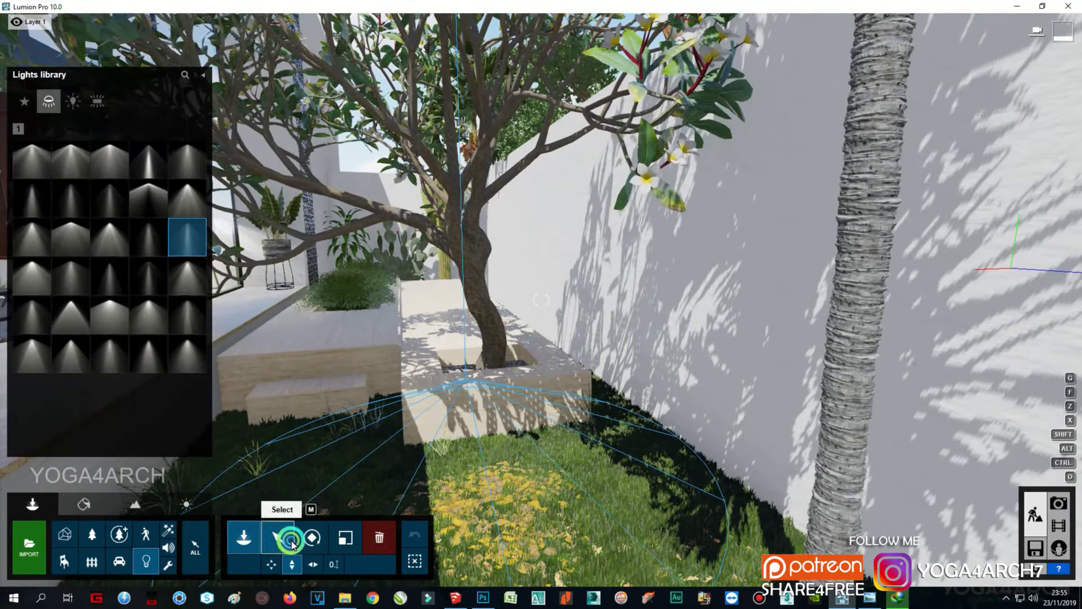
left_click(278, 537)
left_click(466, 374)
mouse_move(466, 374)
left_mouse_down()
mouse_move(456, 213)
mouse_move(416, 218)
left_mouse_up()
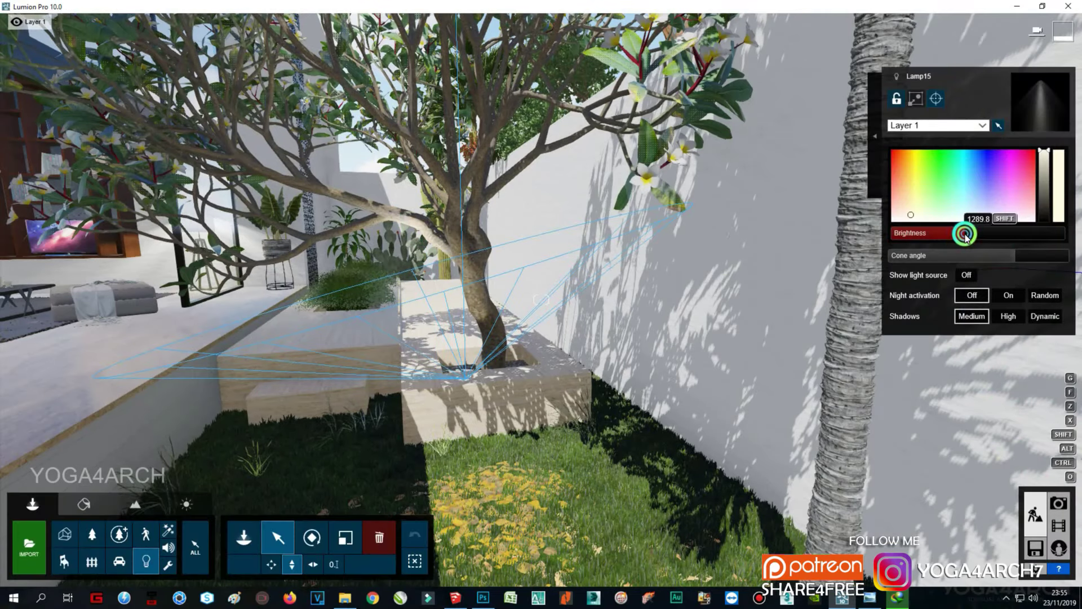
key("s")
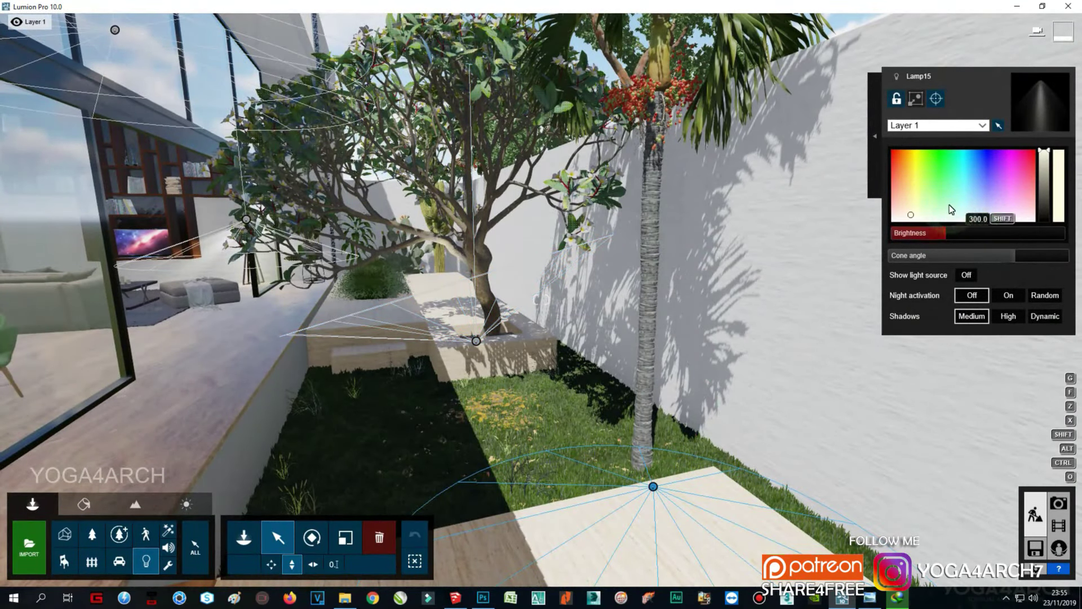
left_click_drag(954, 255, 955, 252)
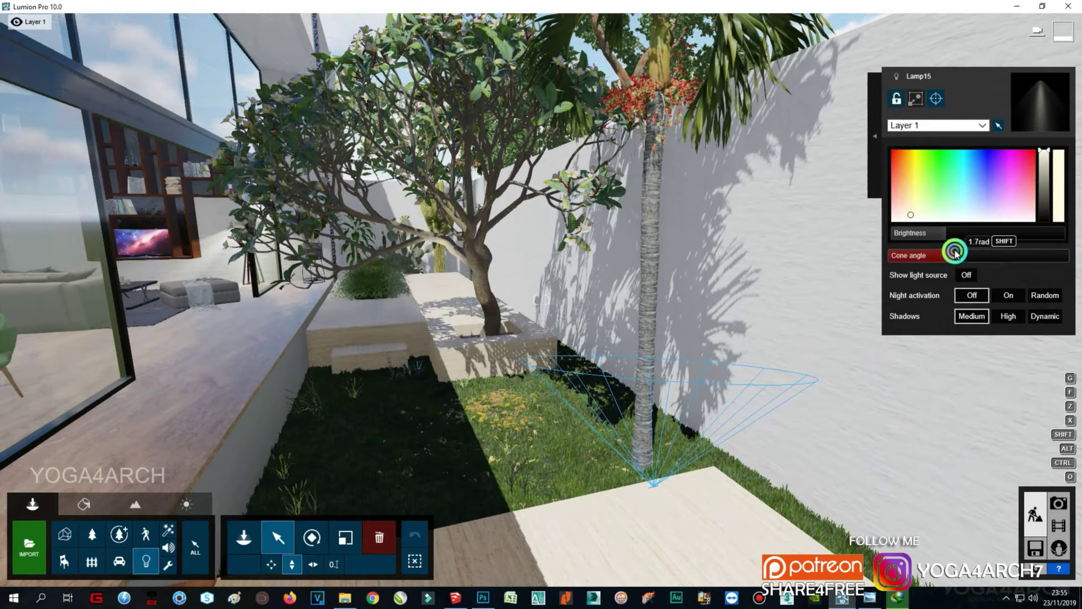
left_click(1058, 503)
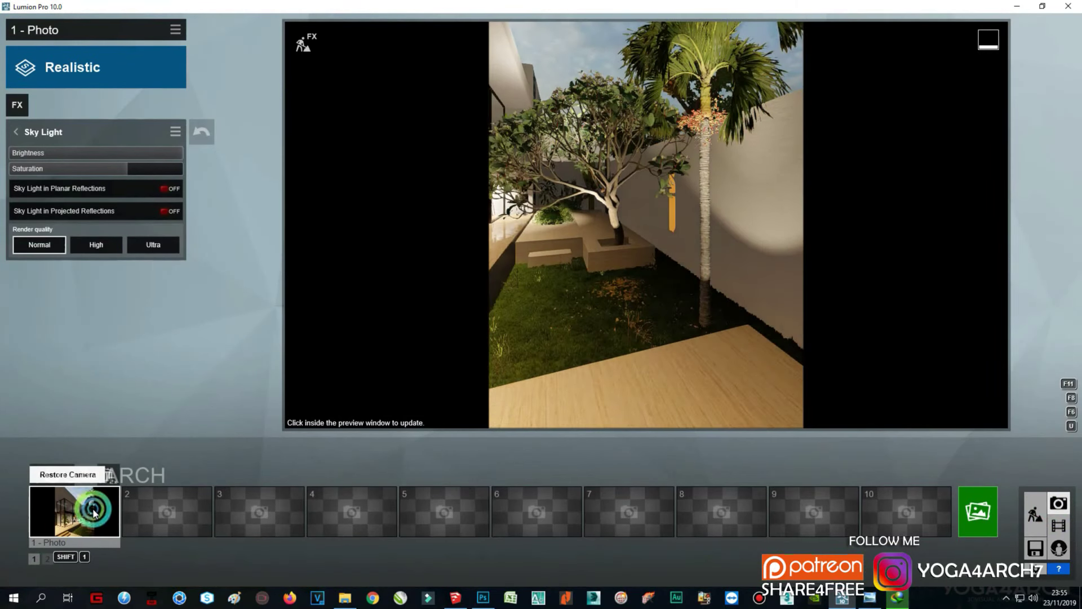
Step: Restore photo 1's saved camera and switch the garden spotlight's shadows to Dynamic
left_click(94, 512)
left_click(686, 96)
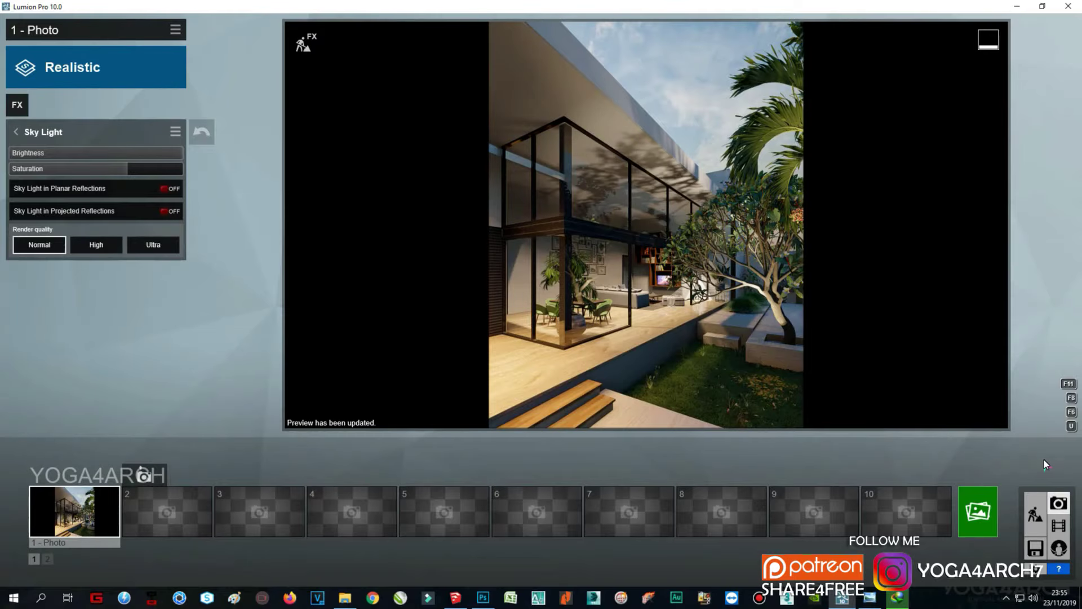
left_click(1035, 514)
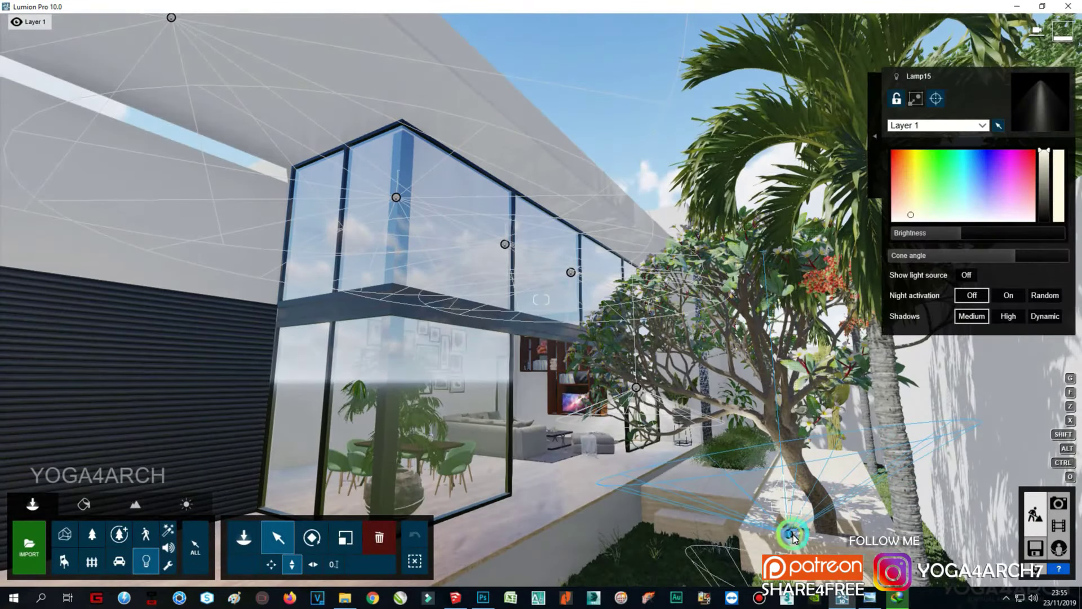
left_click(1040, 317)
mouse_move(1041, 317)
right_mouse_down()
mouse_move(752, 350)
mouse_move(793, 362)
right_mouse_up()
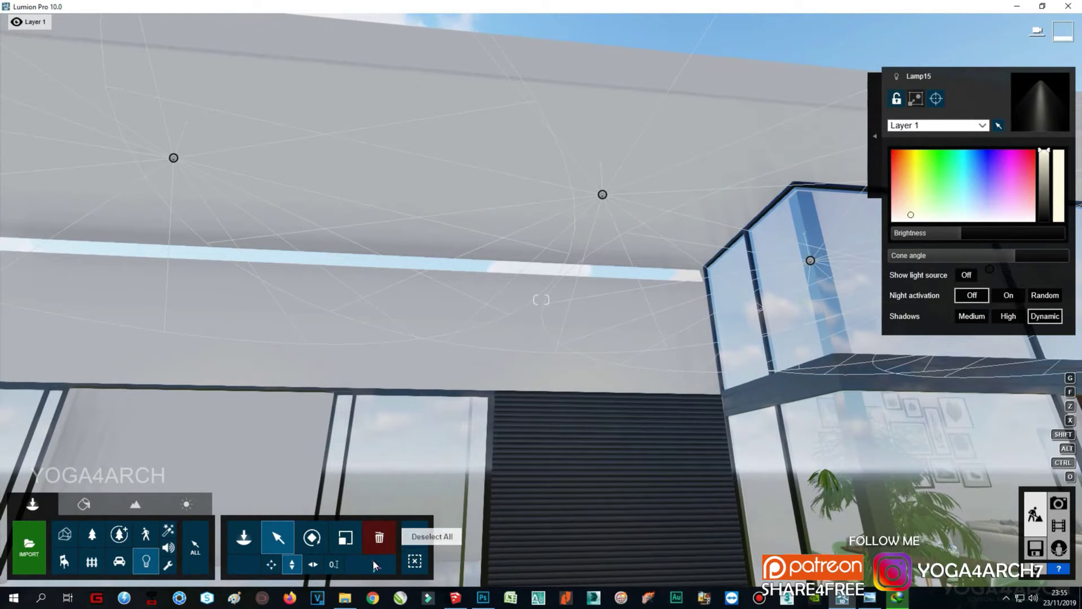
Step: Delete one ceiling light above the glass box and compare the view with the reference house photo
left_click(379, 537)
key("Delete")
left_click(1058, 503)
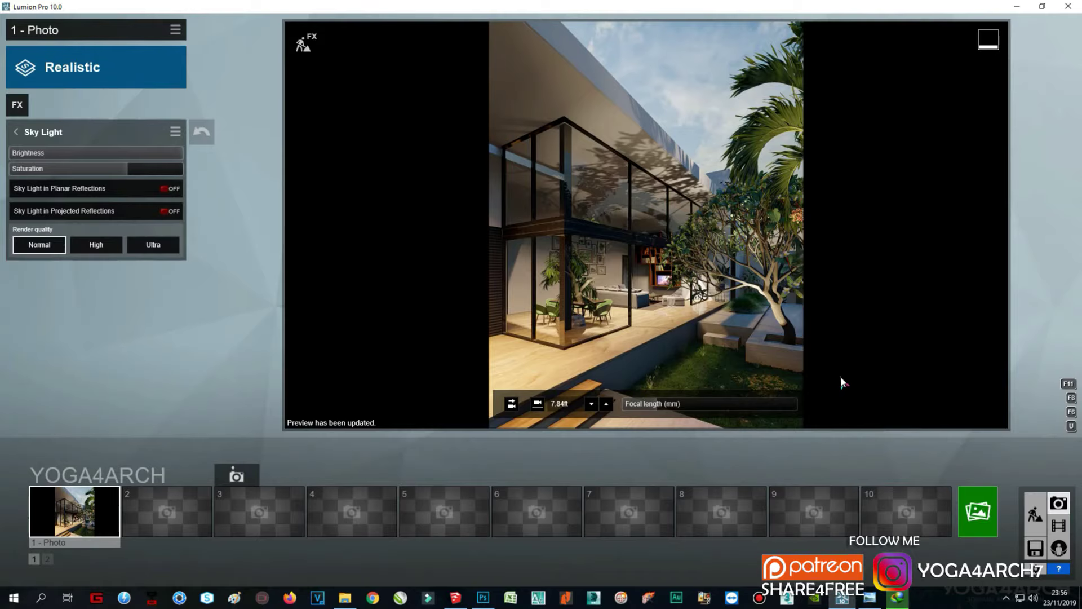
left_click(871, 597)
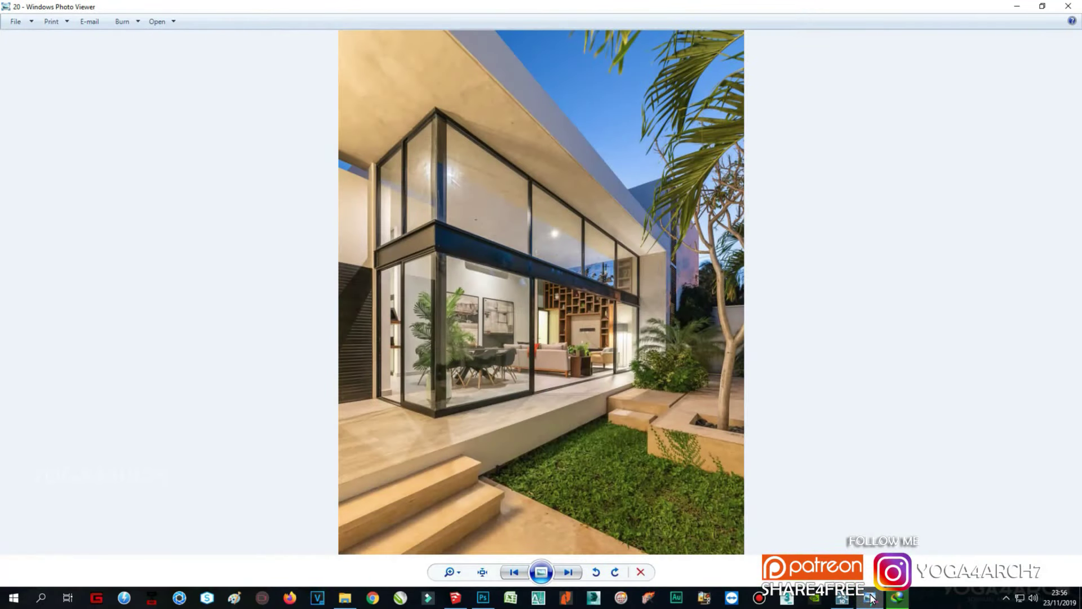
left_click(871, 597)
Step: Select the three ceiling lights, show their properties, and go back to photo 1's preview
left_click(756, 415)
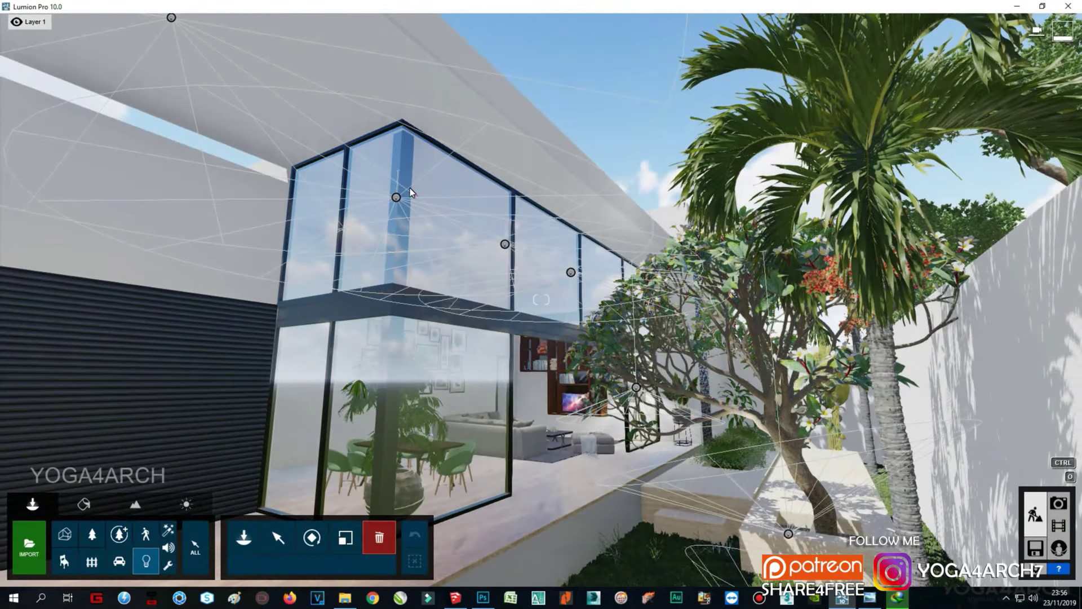
left_click(676, 294)
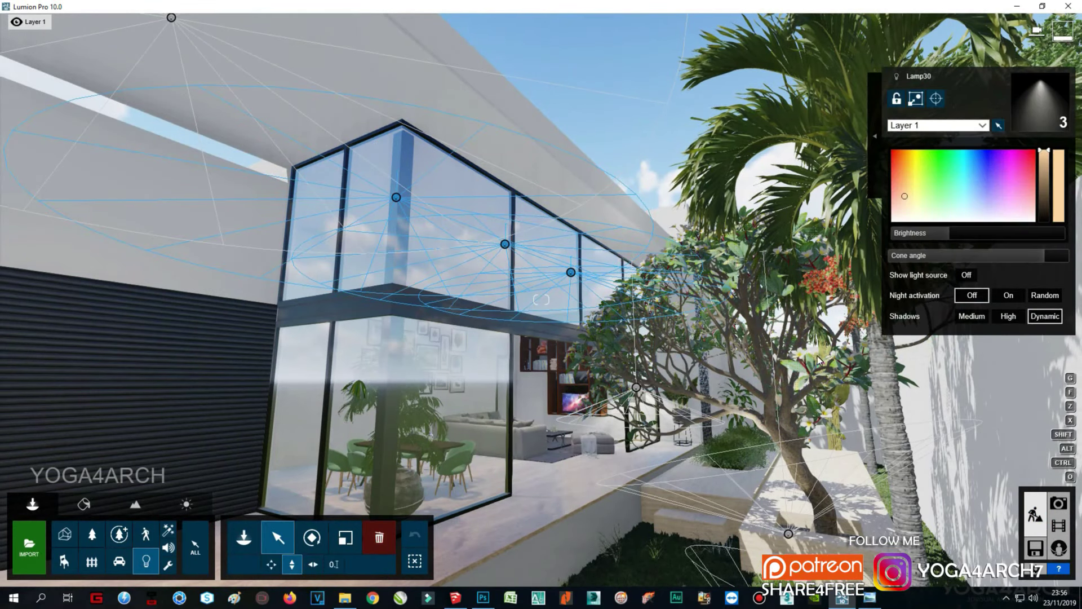
left_click(949, 240)
Step: Render photo 1 as a Print 3840x2160 JPG from the Current Shot tab
left_click(1059, 503)
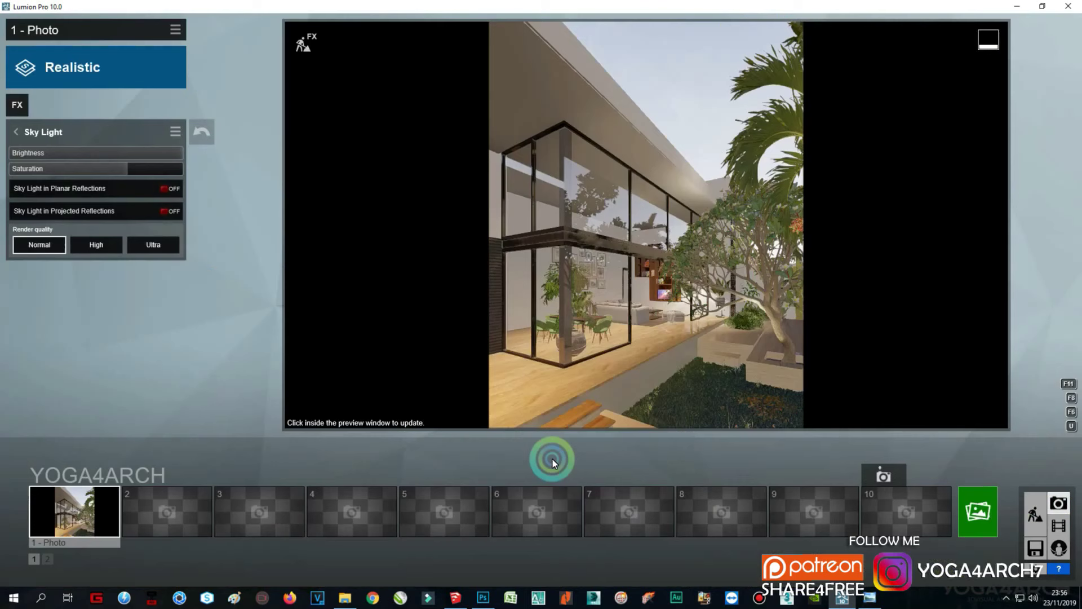
left_click(93, 508)
left_click(978, 511)
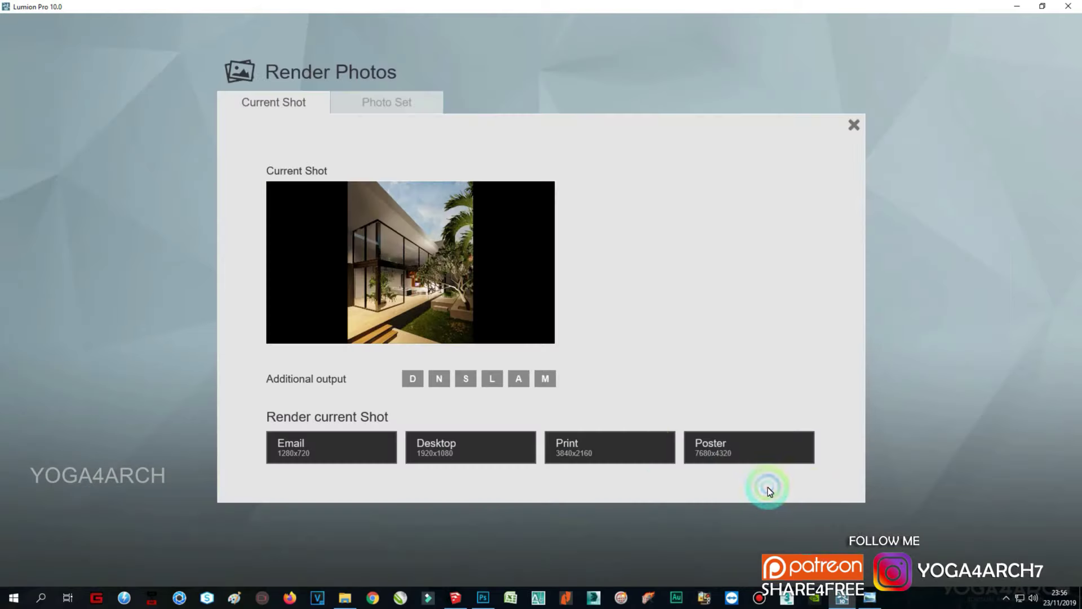
left_click(620, 439)
key("Return")
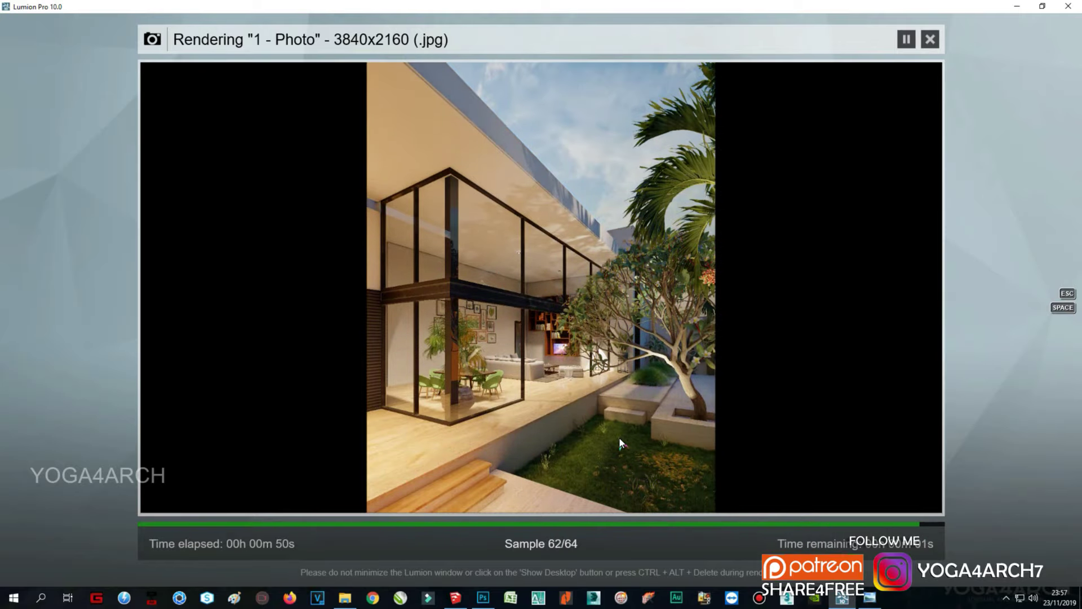
Step: Narrow the ceiling lights' cone angle, then give Lamp30 High shadows and reposition it under the overhang
left_click(888, 495)
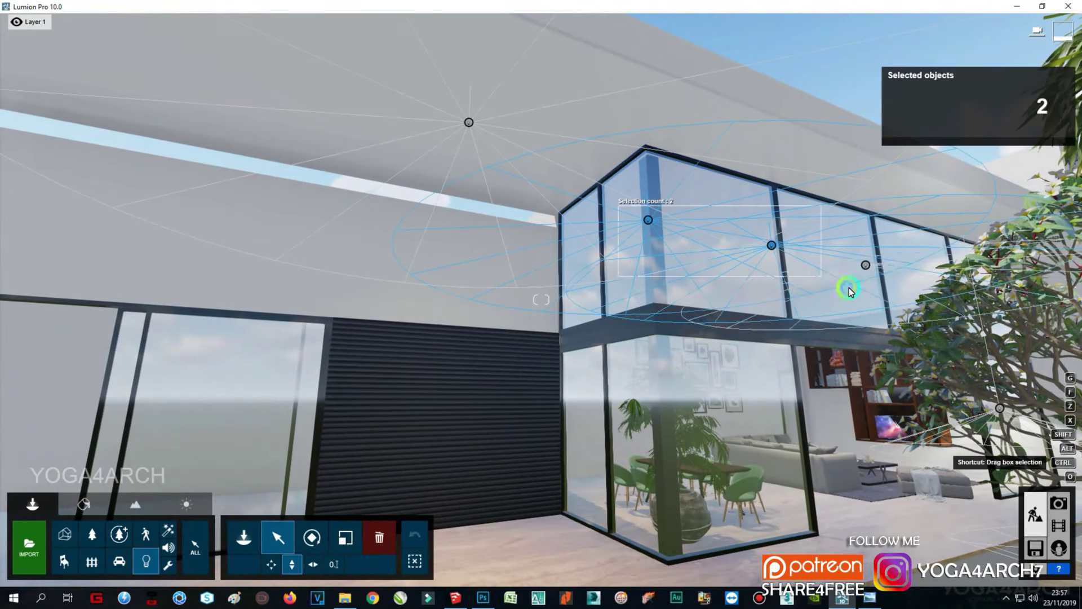
left_click_drag(992, 255, 1027, 256)
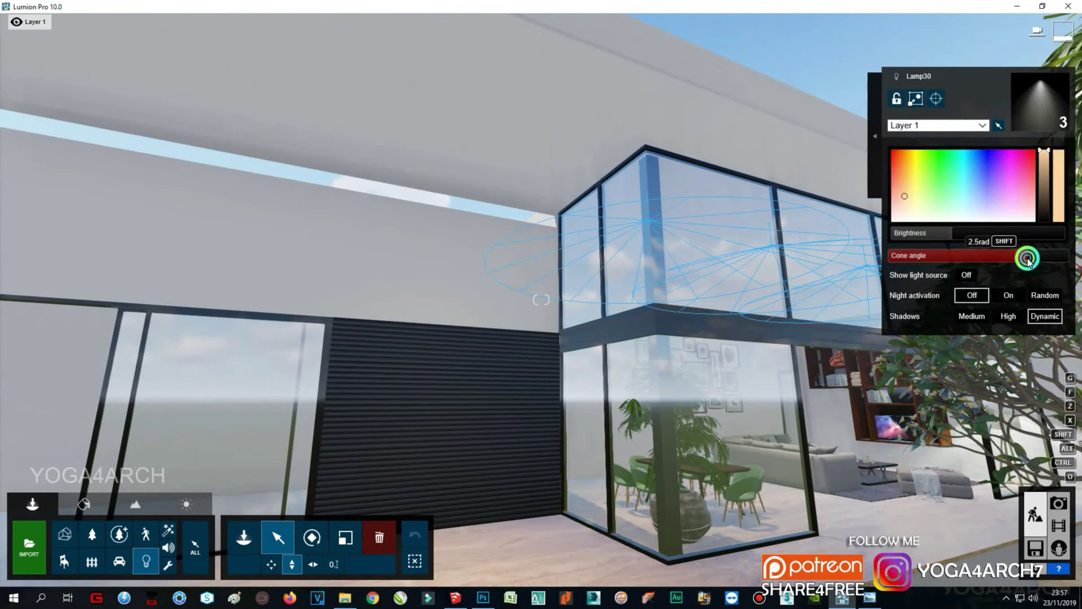
left_click(469, 122)
left_click(1005, 315)
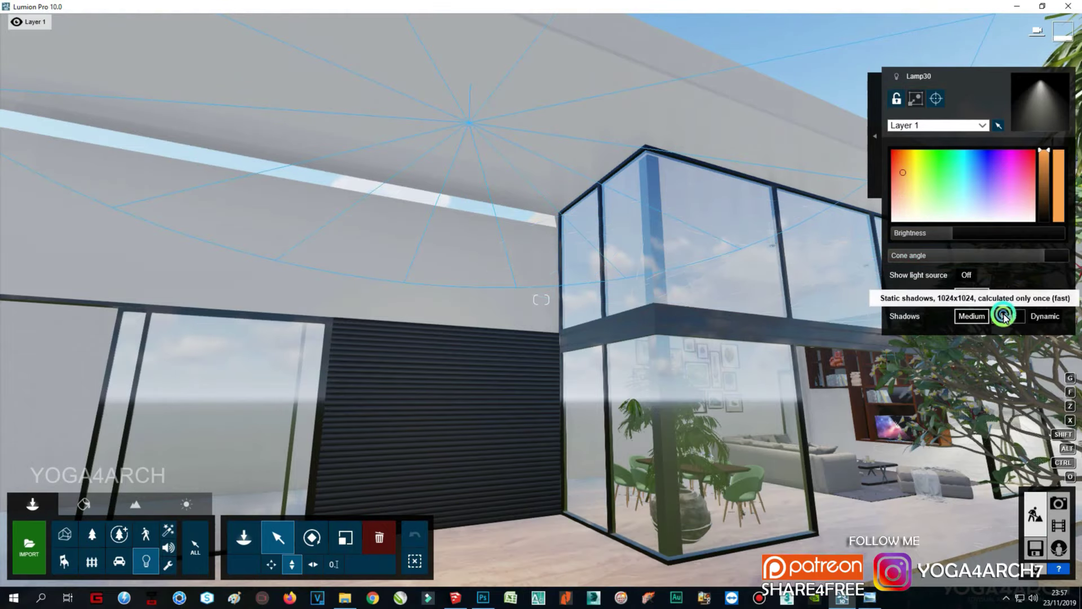
left_click(259, 431)
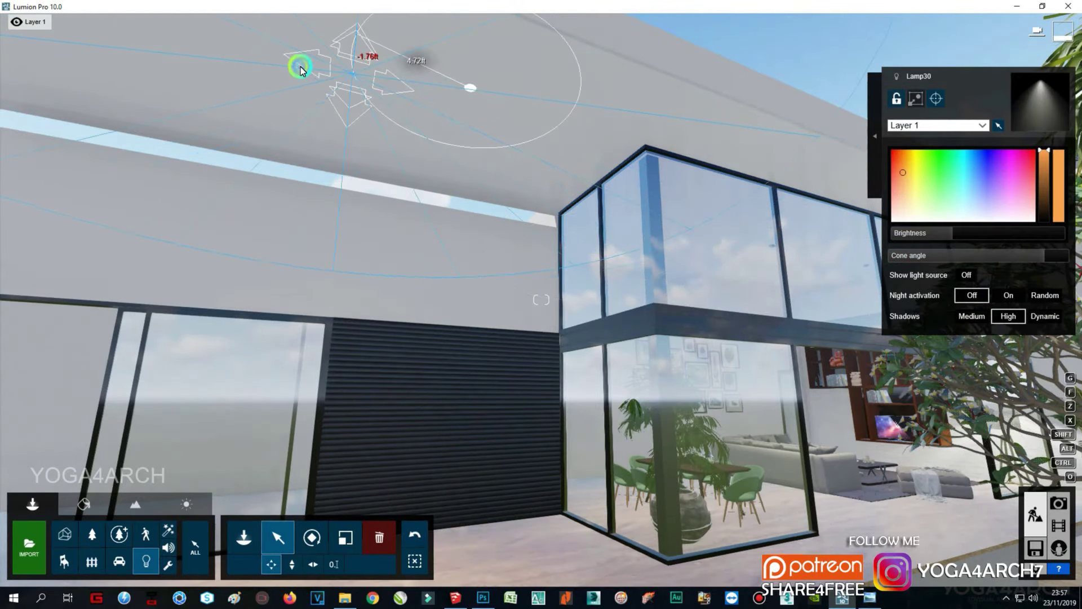
left_click_drag(473, 175, 265, 57)
right_click_drag(265, 57, 838, 476)
left_click(1057, 512)
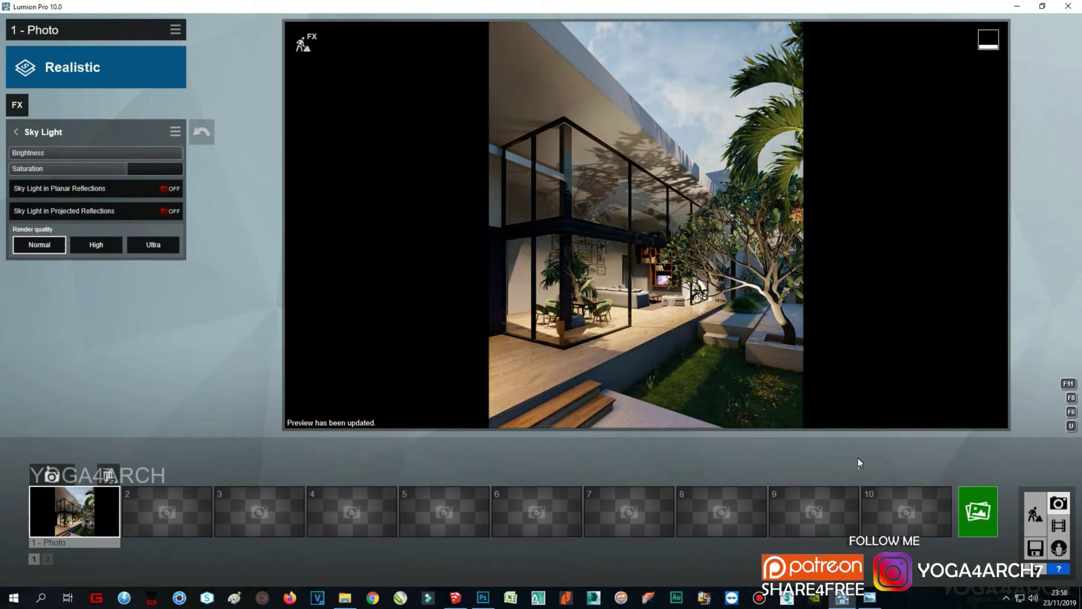
Step: Add the Hyperlight and Shadow effects to photo 1
left_click(17, 104)
left_click(777, 124)
left_click(696, 245)
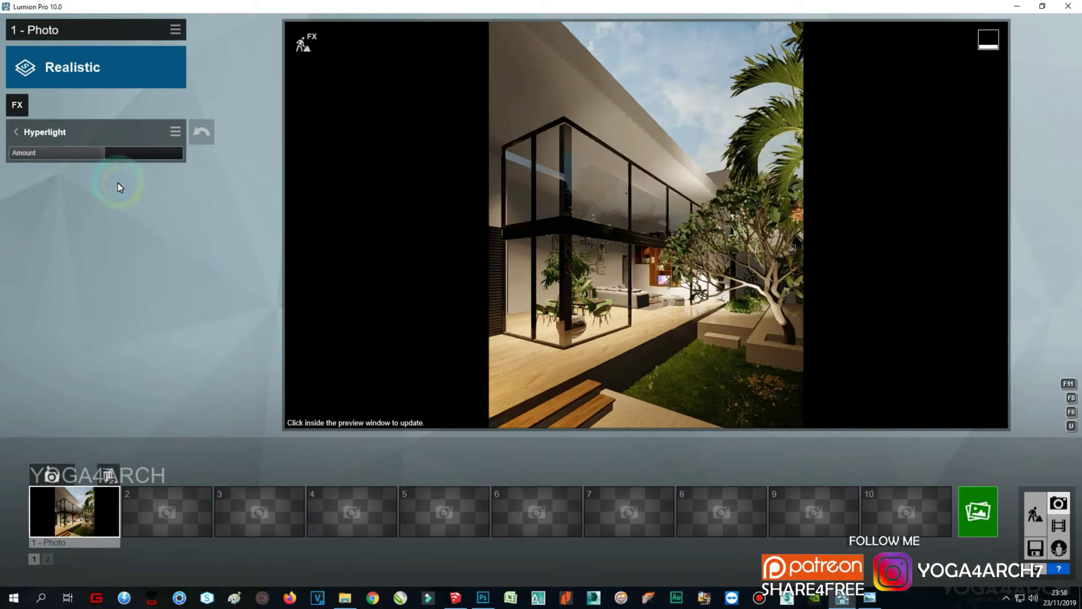
left_click(17, 106)
left_click(781, 124)
left_click(711, 386)
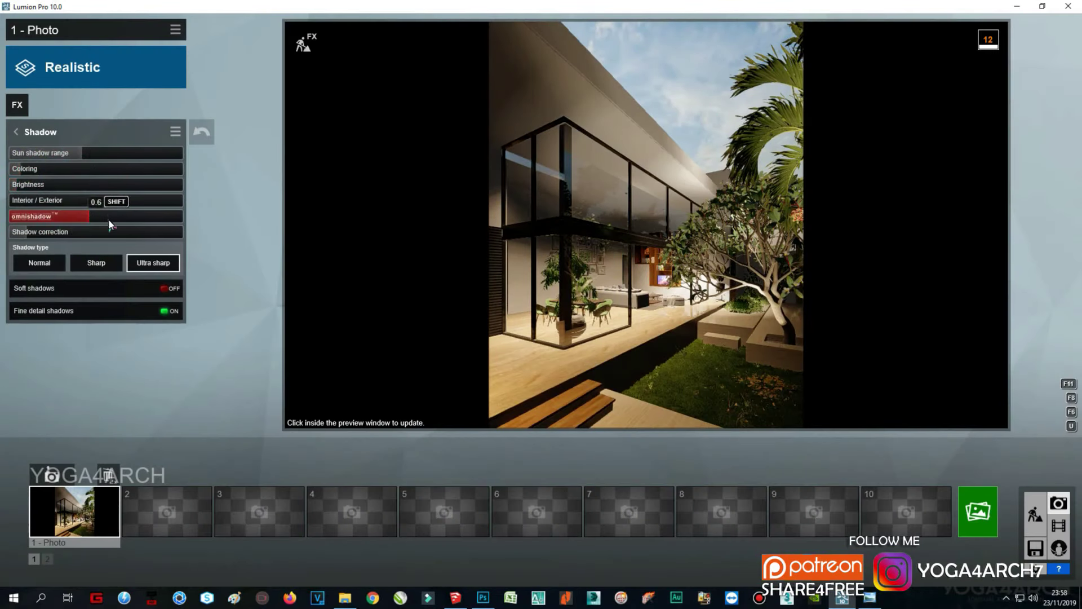
Step: Add a Real Skies effect, apply a sky, and adjust its heading
left_click(141, 156)
left_click(17, 105)
left_click(519, 182)
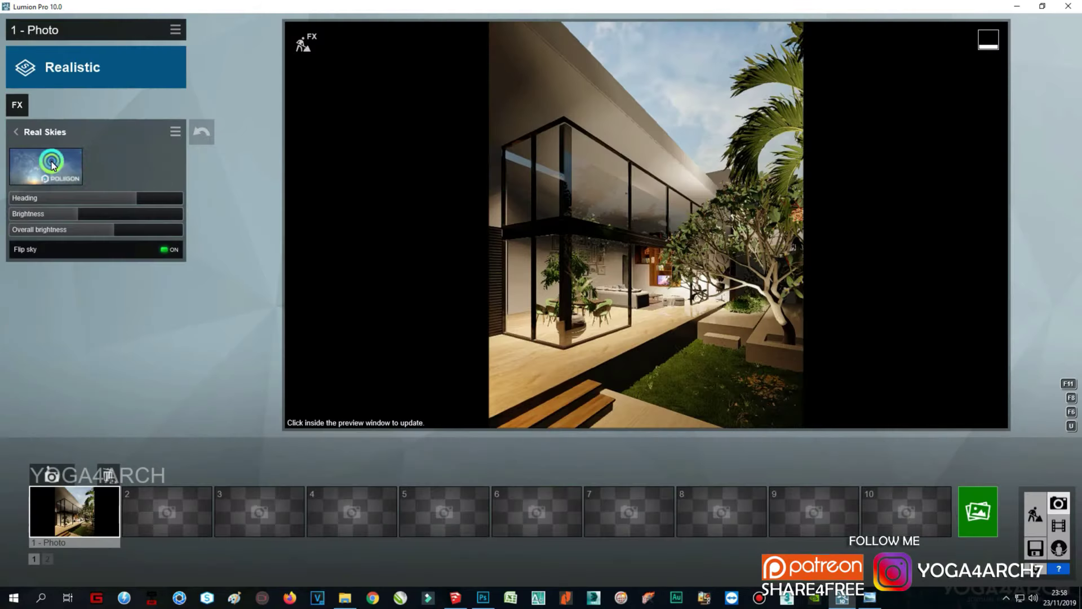
left_click(52, 161)
left_click(514, 366)
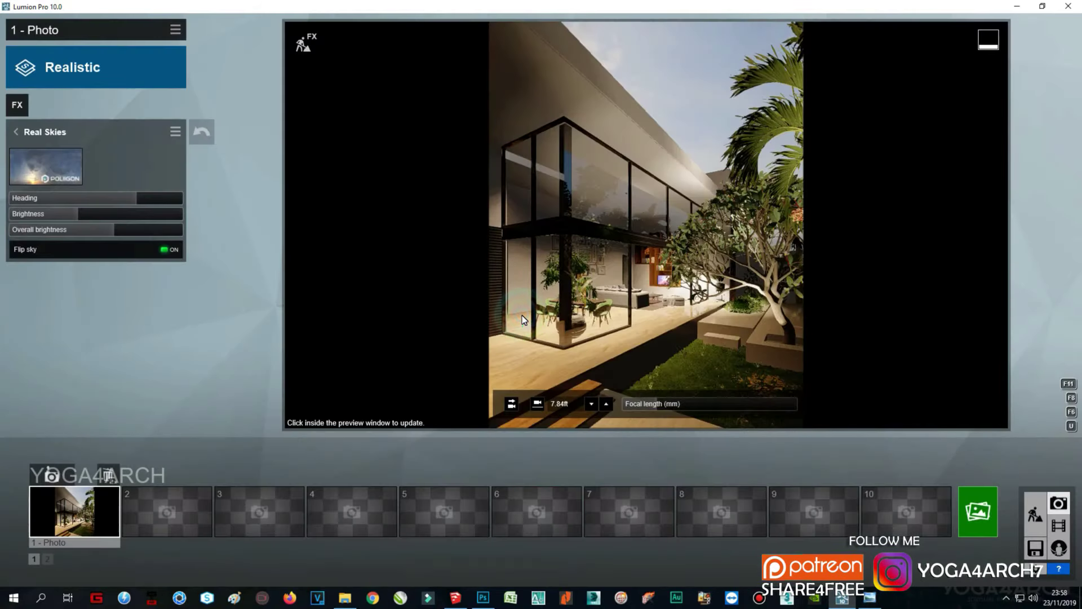
mouse_move(96, 214)
left_mouse_down()
mouse_move(76, 214)
mouse_move(111, 197)
left_mouse_up()
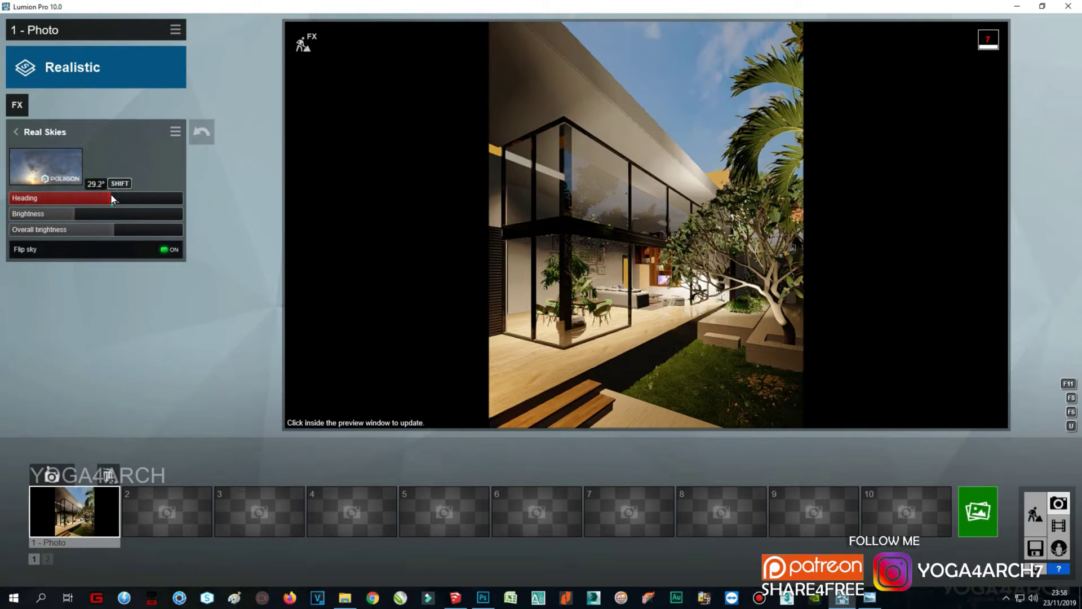
left_click(630, 340)
mouse_move(45, 166)
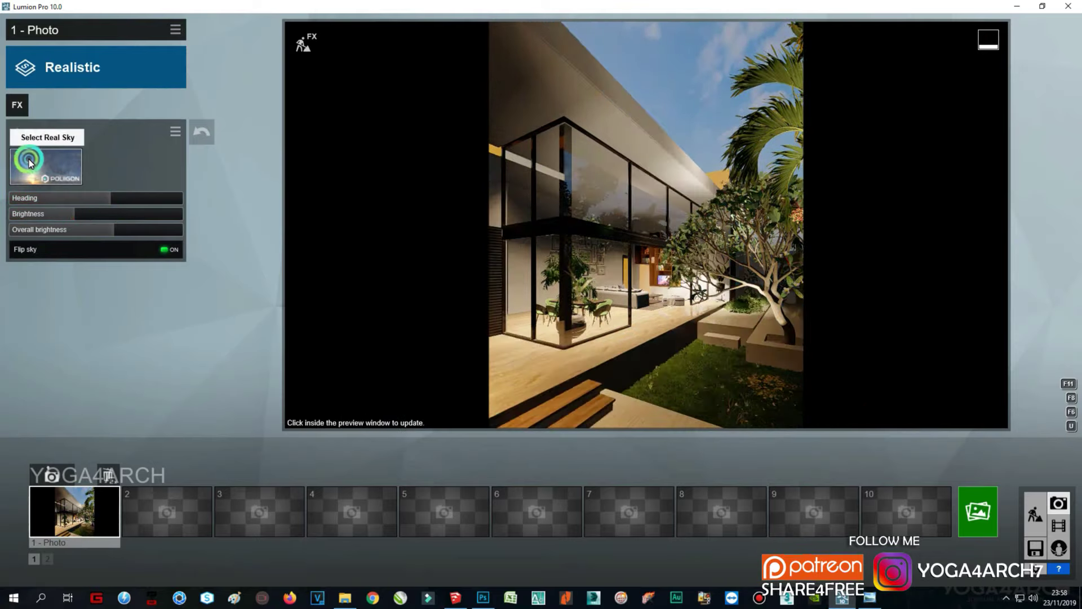
Step: Switch to the deep blue evening sky, rotate its heading and raise its brightness
left_click(45, 166)
left_click(705, 314)
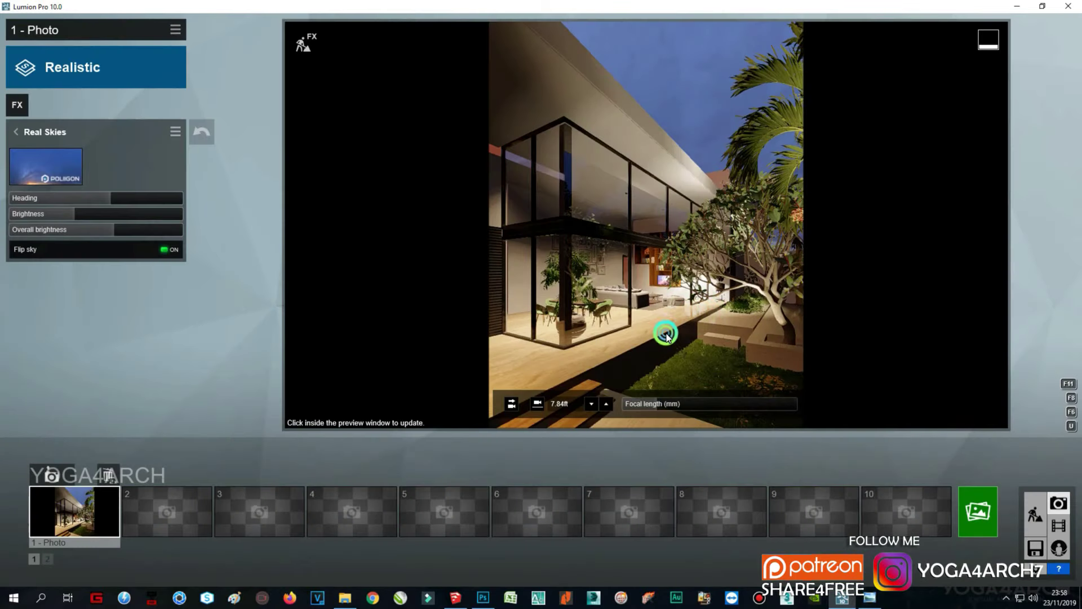
left_click(84, 213)
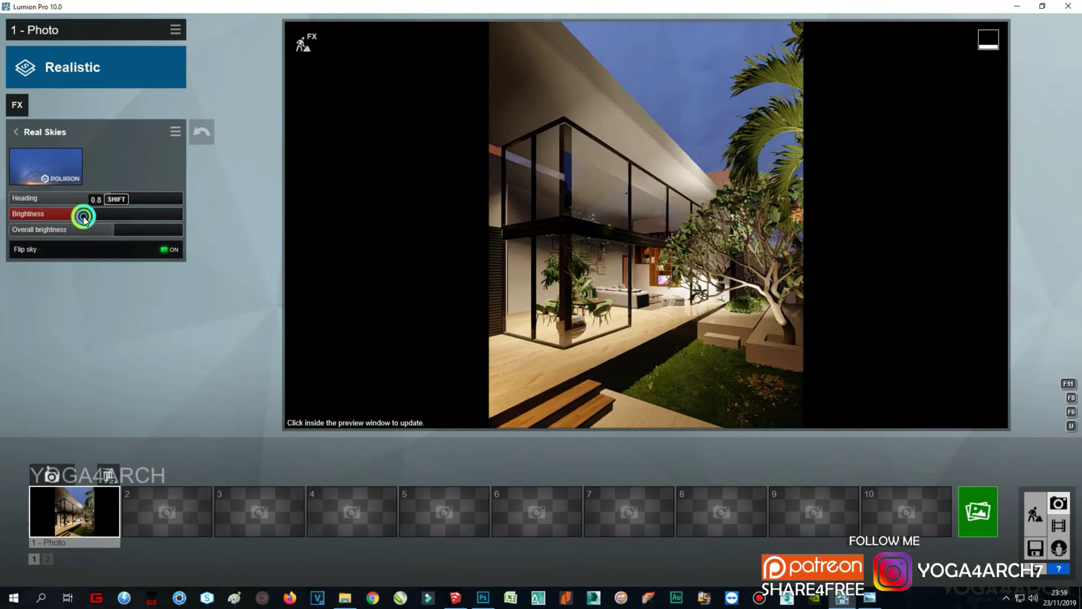
left_click_drag(125, 198, 148, 201)
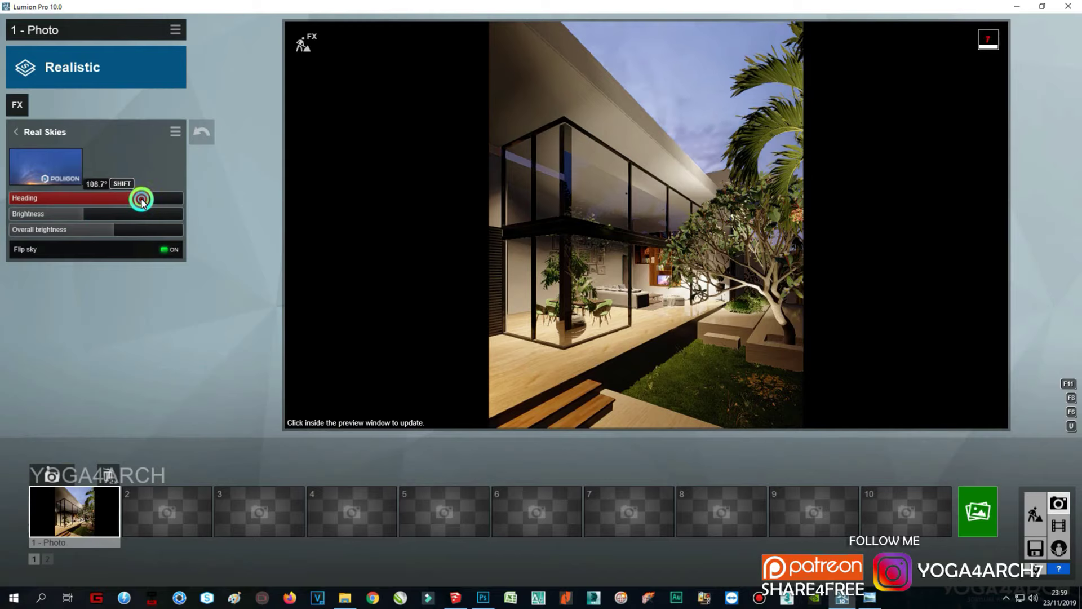
left_click(723, 343)
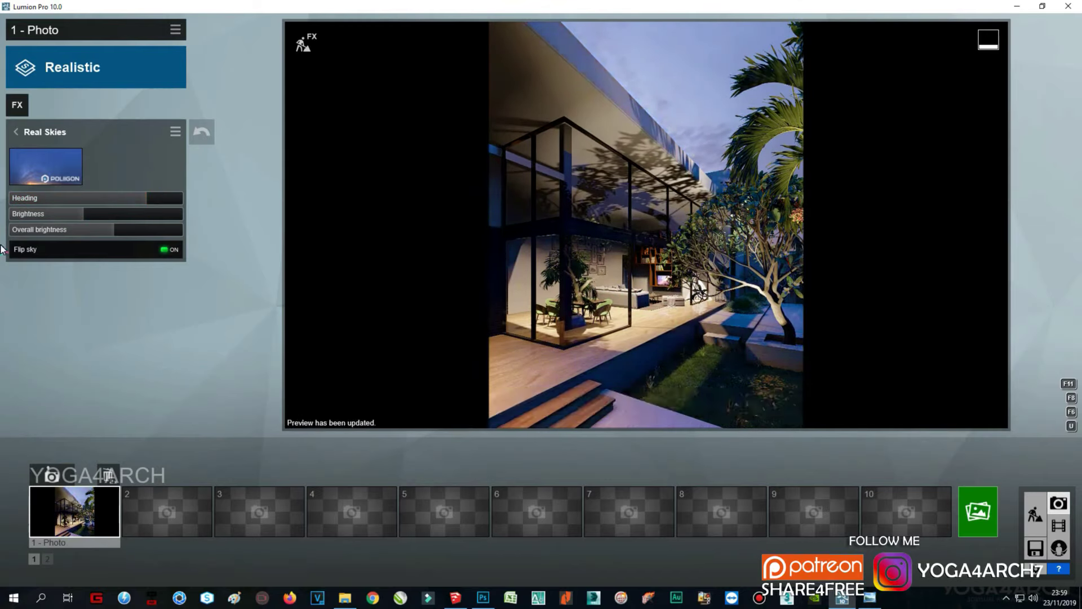
left_click(95, 213)
left_click(685, 294)
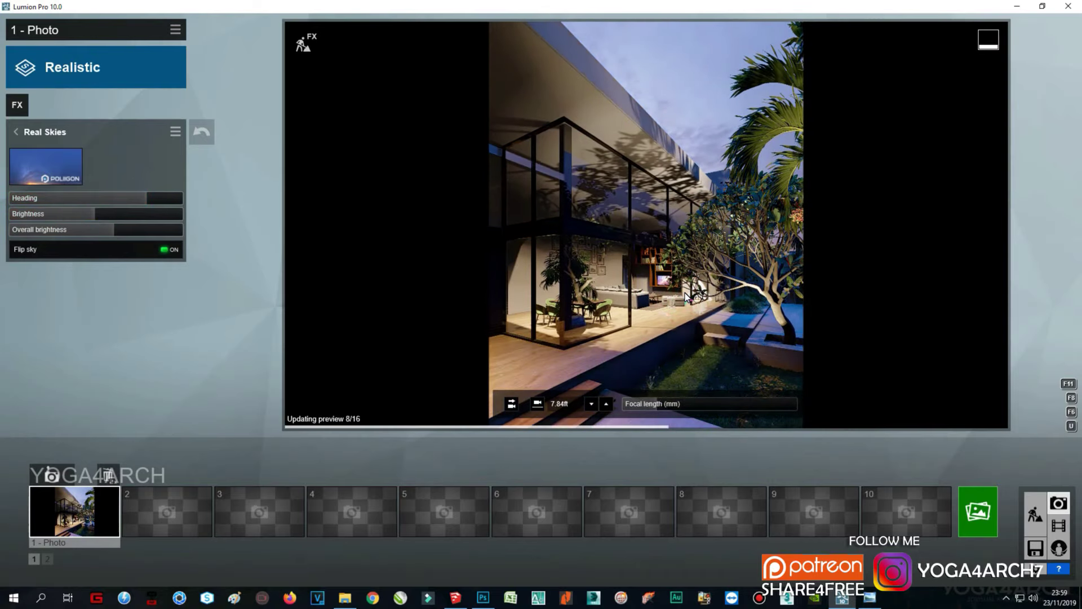
Step: Apply another evening sky and fine-tune its brightness, bringing the heading to about 78.3°
left_click(45, 166)
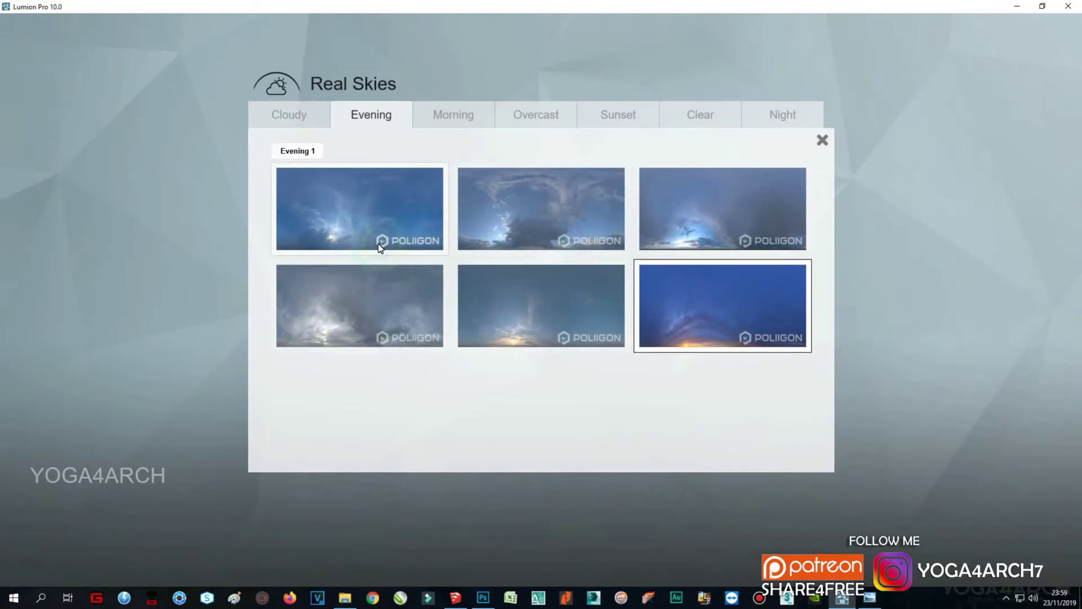
left_click(722, 305)
left_click(549, 292)
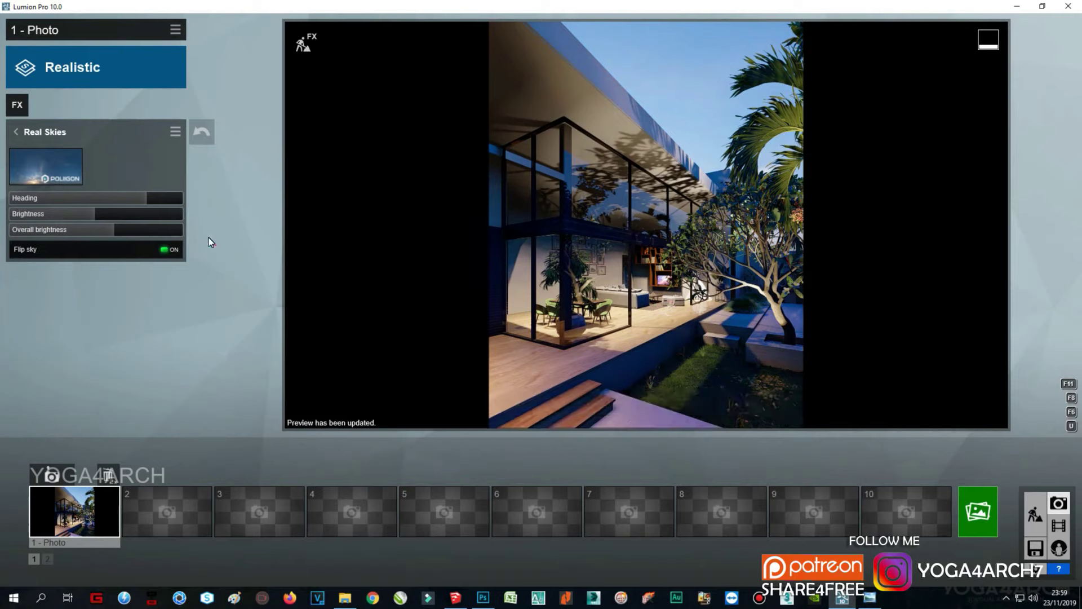
left_click_drag(115, 229, 100, 229)
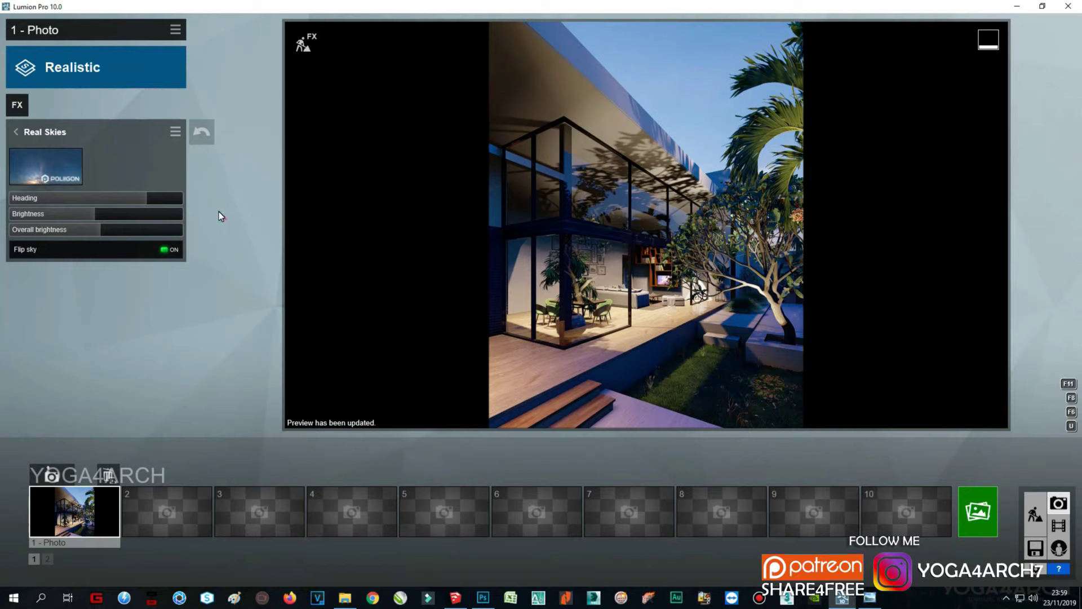
left_click_drag(101, 214, 108, 213)
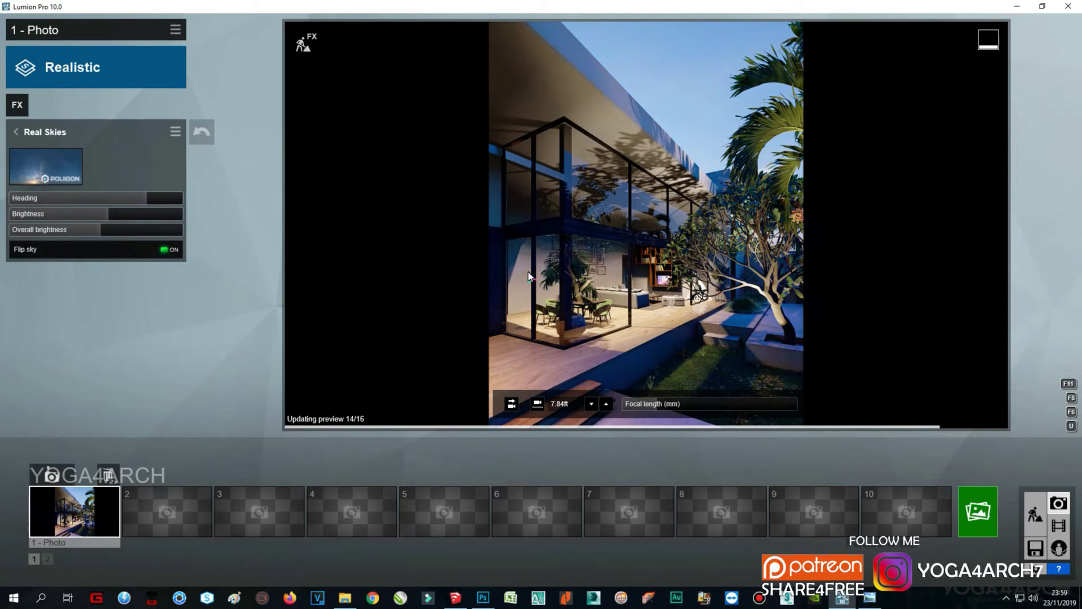
left_click(120, 214)
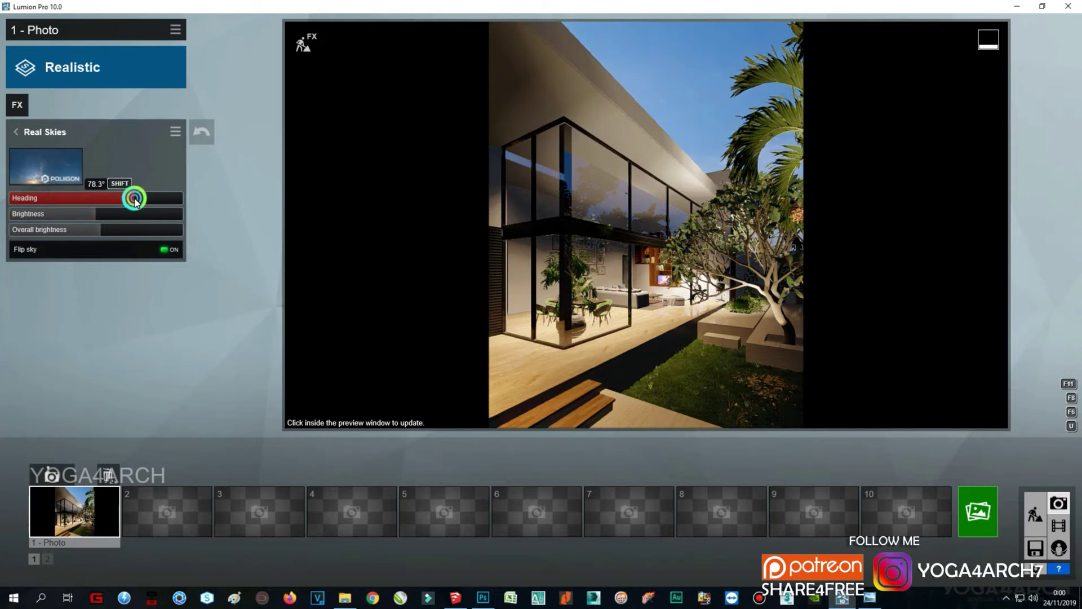
left_click(586, 299)
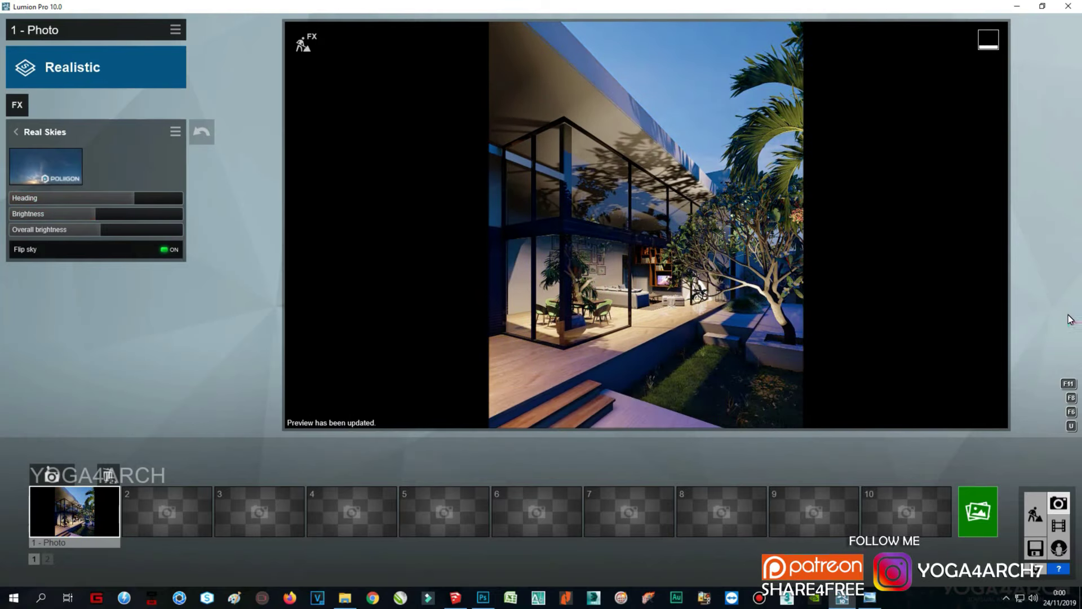
Step: Add a Sky Light effect with saturation lowered to 1.2, then return to Build mode
left_click(17, 105)
left_click(544, 282)
left_click_drag(131, 178, 113, 168)
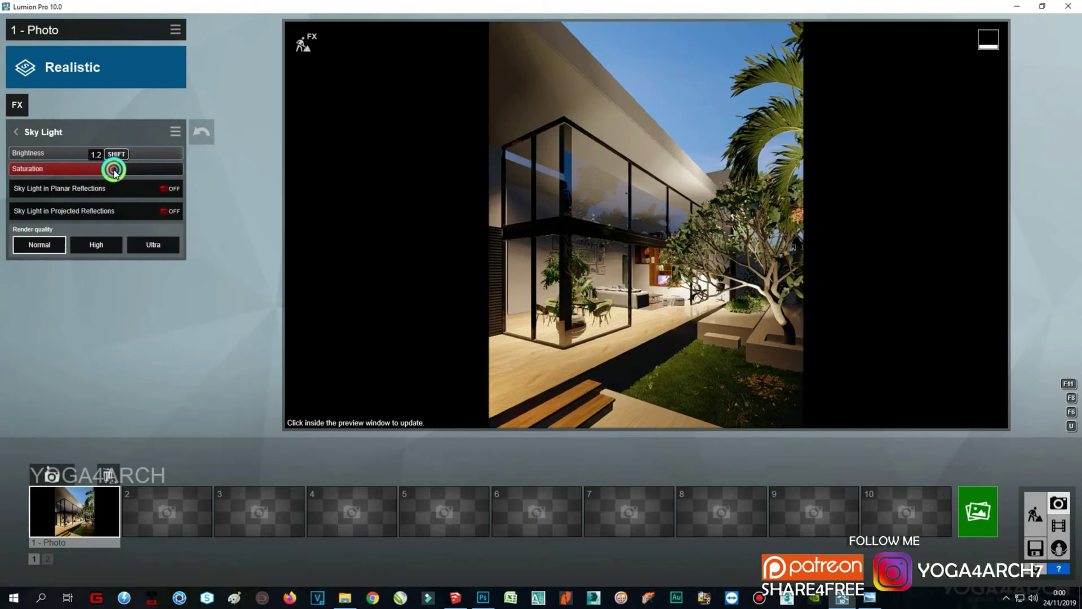
left_click(543, 269)
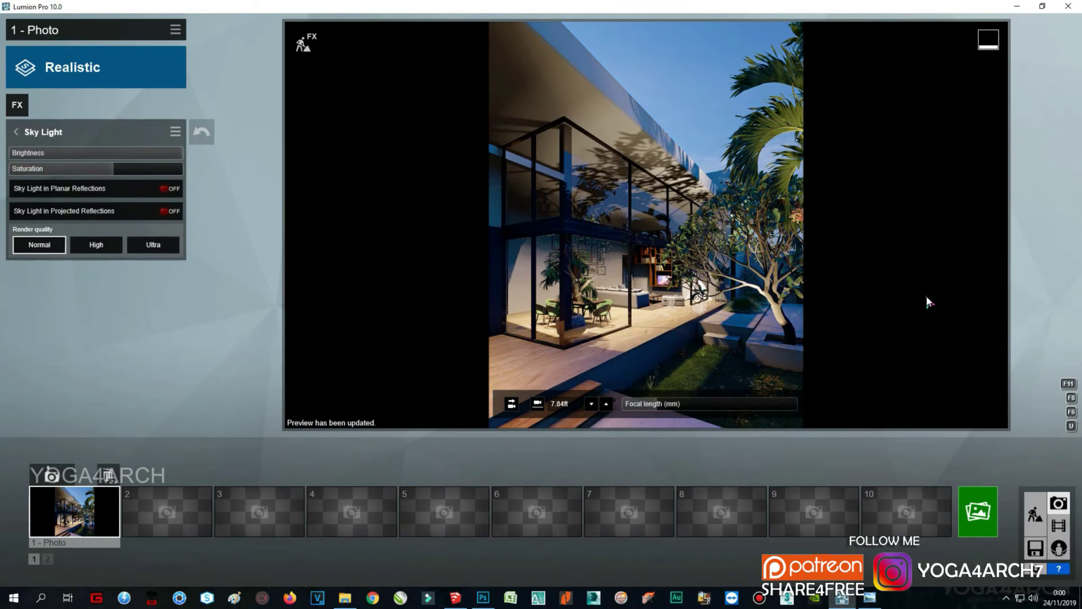
left_click(1035, 514)
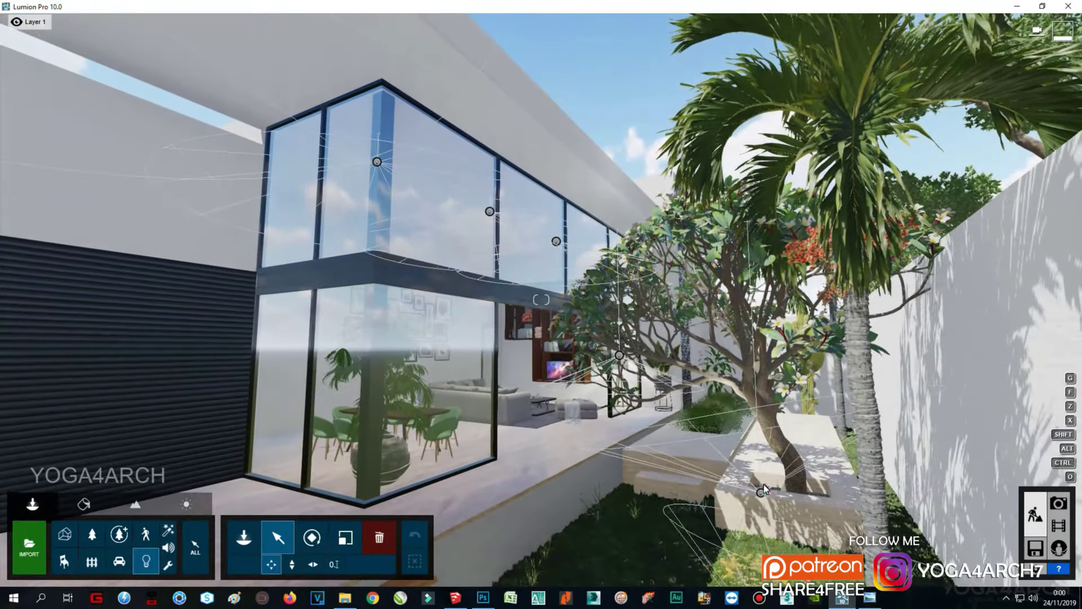
Step: Raise the garden lamp and make the Interior Glass material slightly more reflective
left_click(762, 491)
left_click_drag(761, 491, 743, 351)
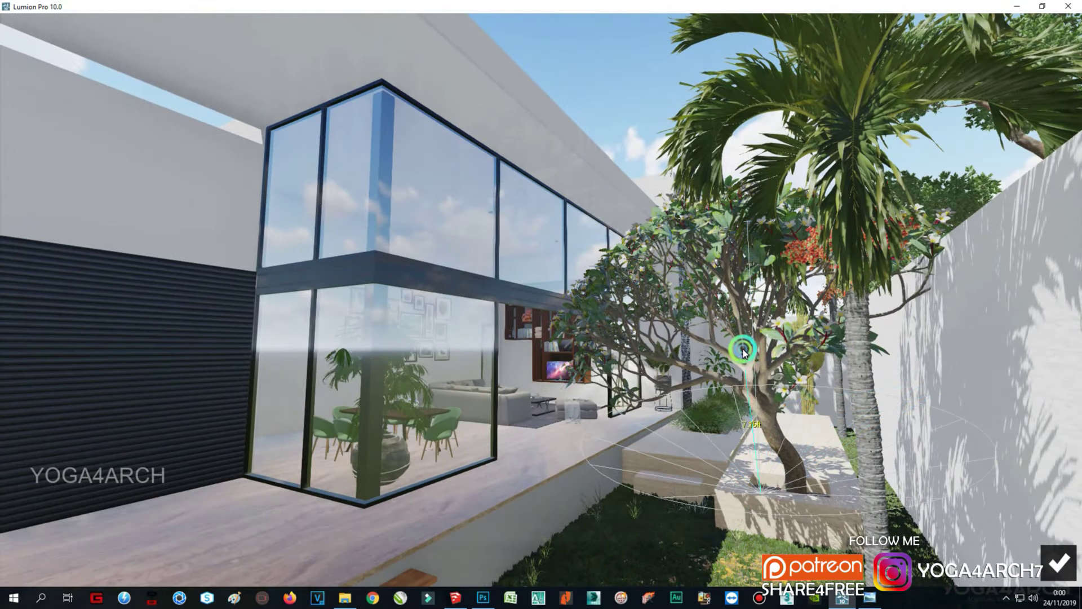
left_click(80, 502)
left_click(288, 343)
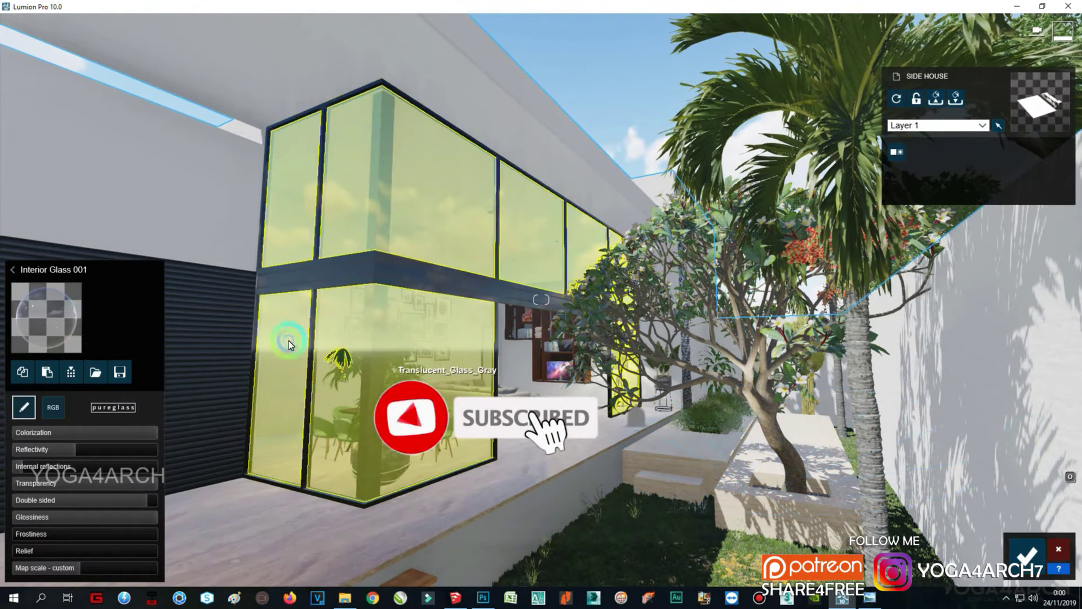
left_click(40, 450)
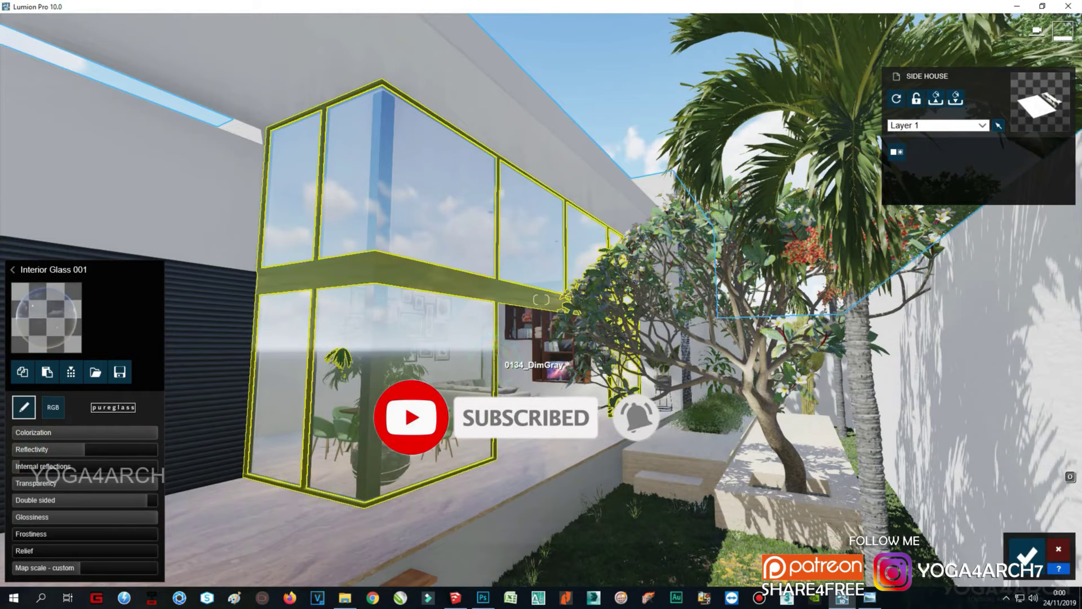
left_click(1027, 555)
Step: Restore photo 1's camera and render it as a 3840x2160 JPG
left_click(1058, 503)
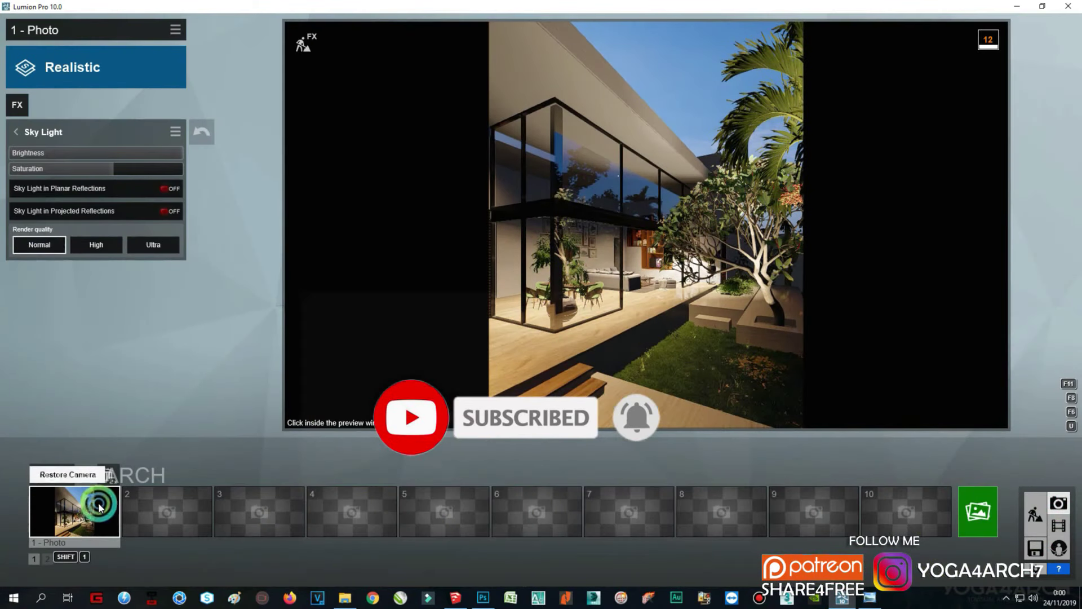
left_click(100, 507)
mouse_move(646, 254)
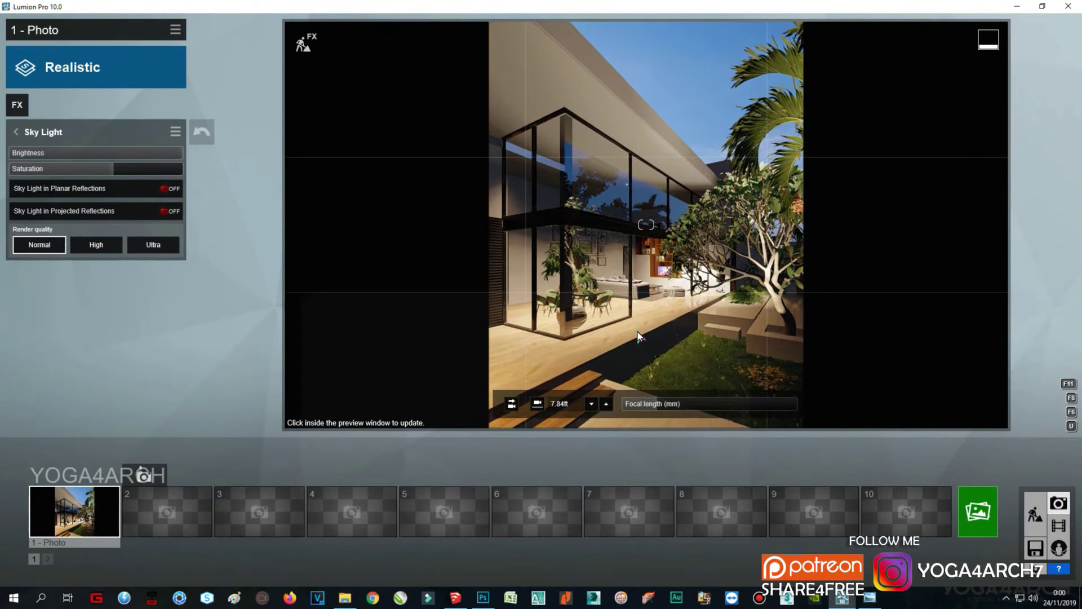
left_click(974, 511)
left_click(624, 446)
key("Return")
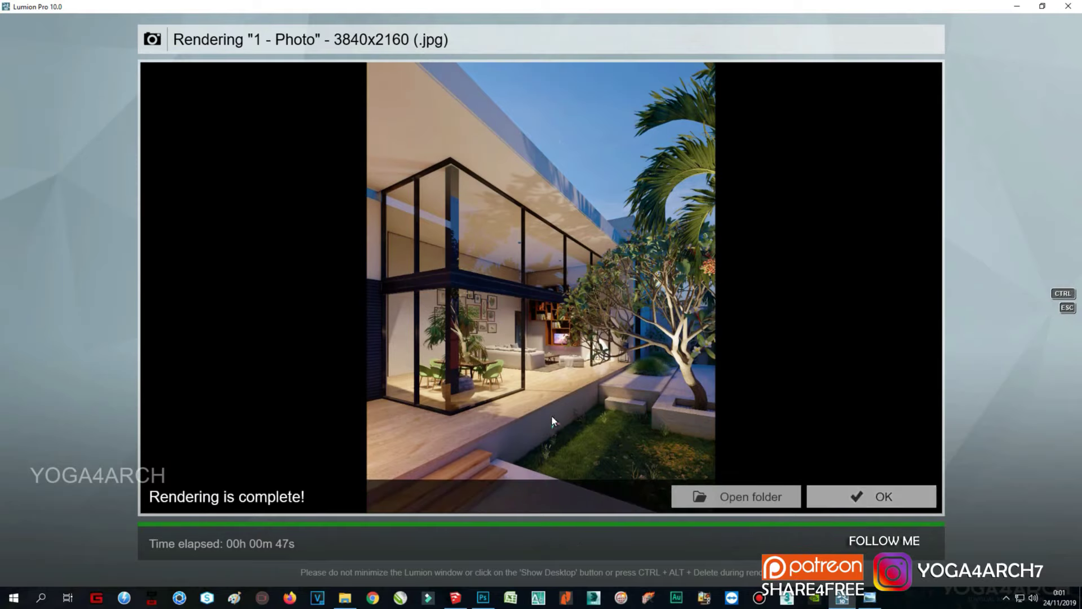
Step: Widen the lamp's light cone and check the result in the photo preview
left_click(919, 497)
left_click(1036, 511)
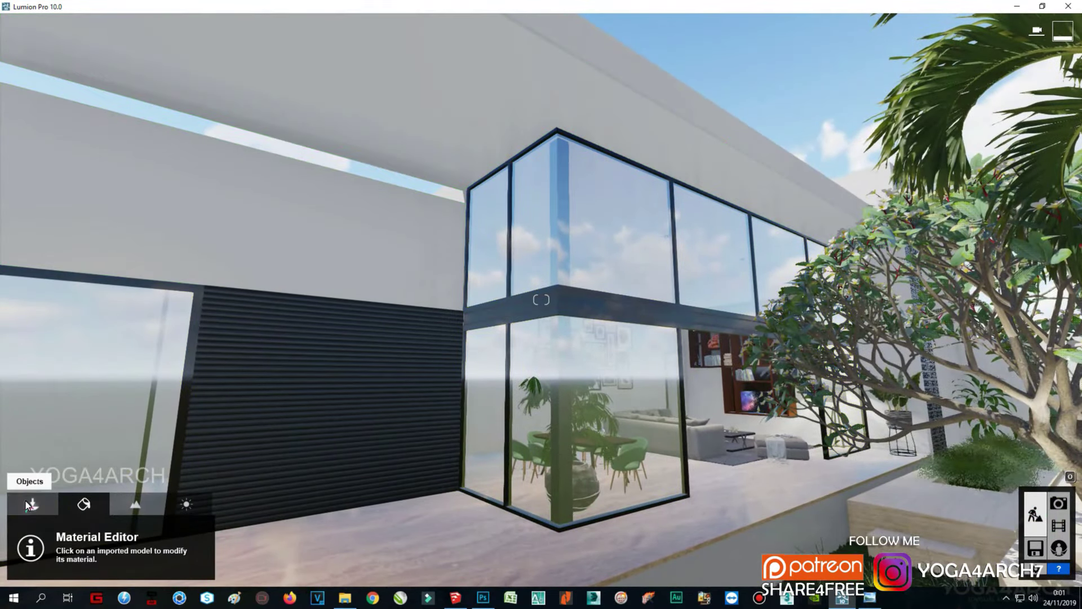
left_click(33, 503)
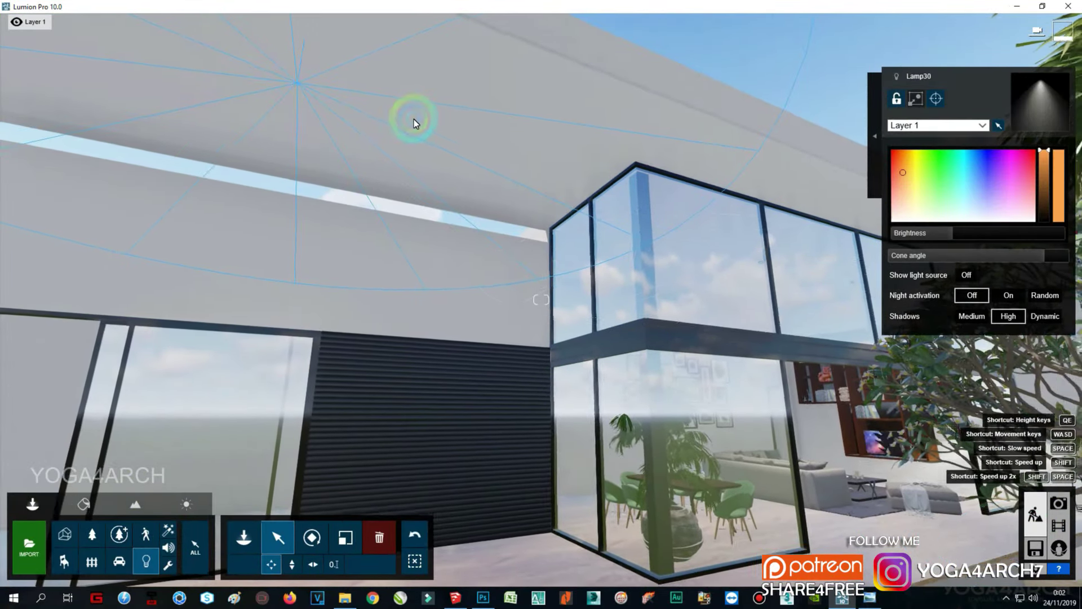
key("shift+3")
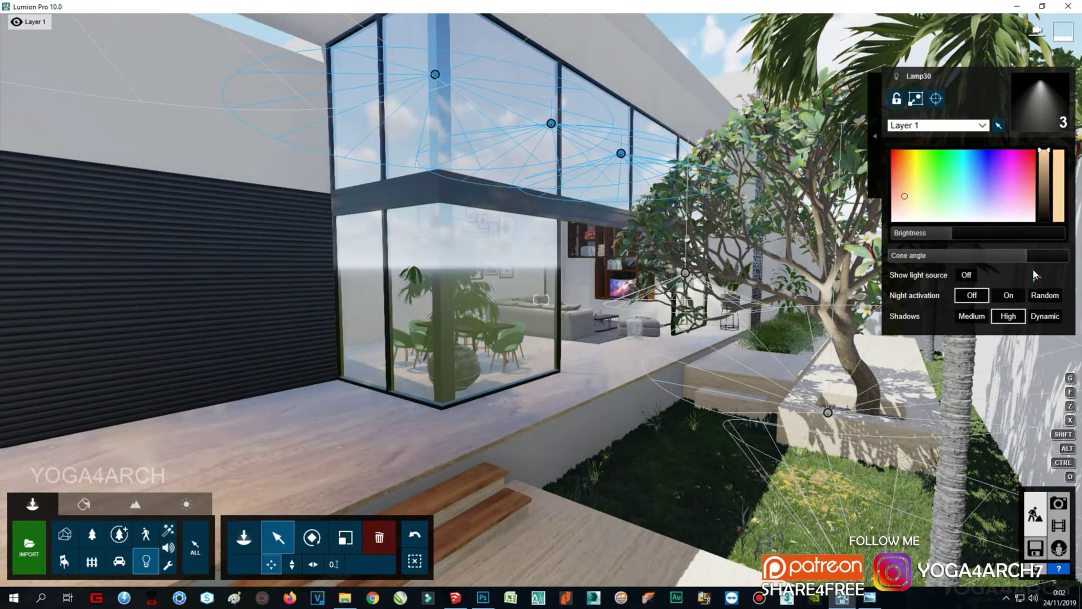
left_click_drag(1027, 255, 1042, 255)
left_click(1059, 505)
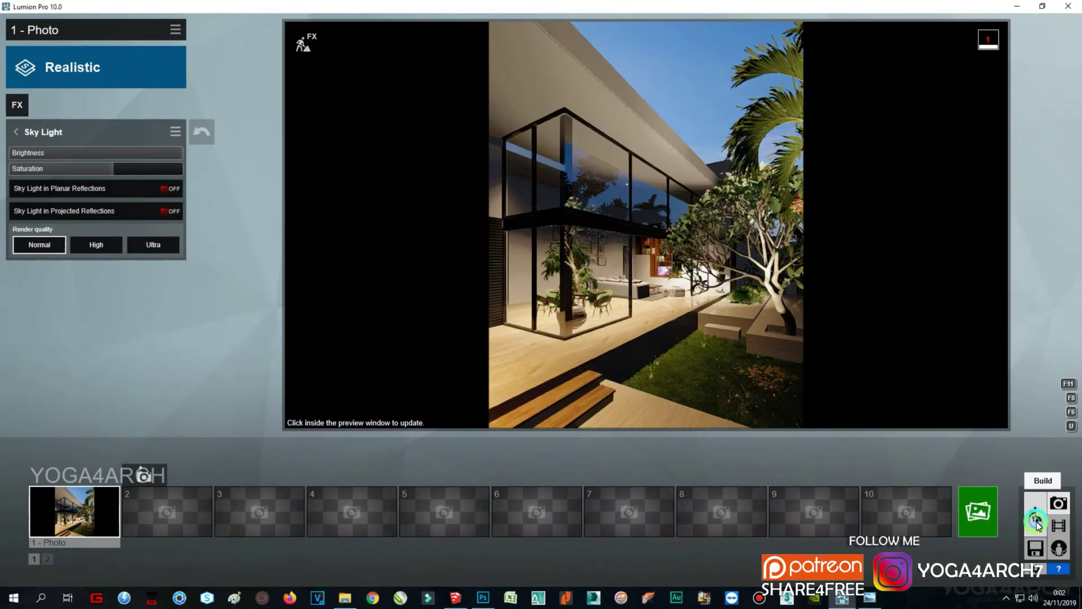
Step: Replace the terrace floor material with Indoor stone Polii Marble 053 3K
left_click(1037, 522)
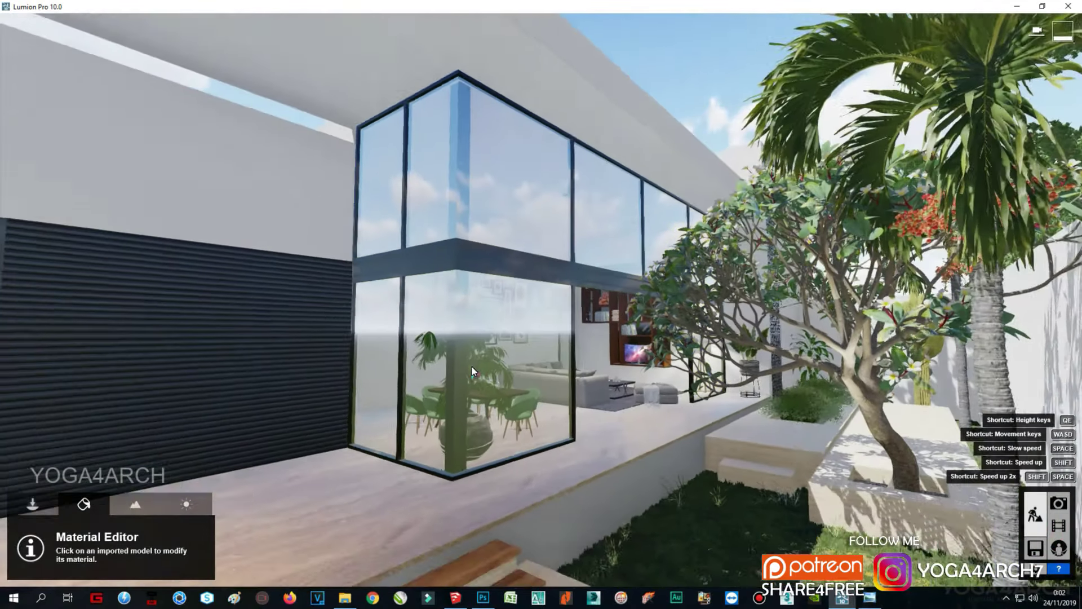
left_click(417, 418)
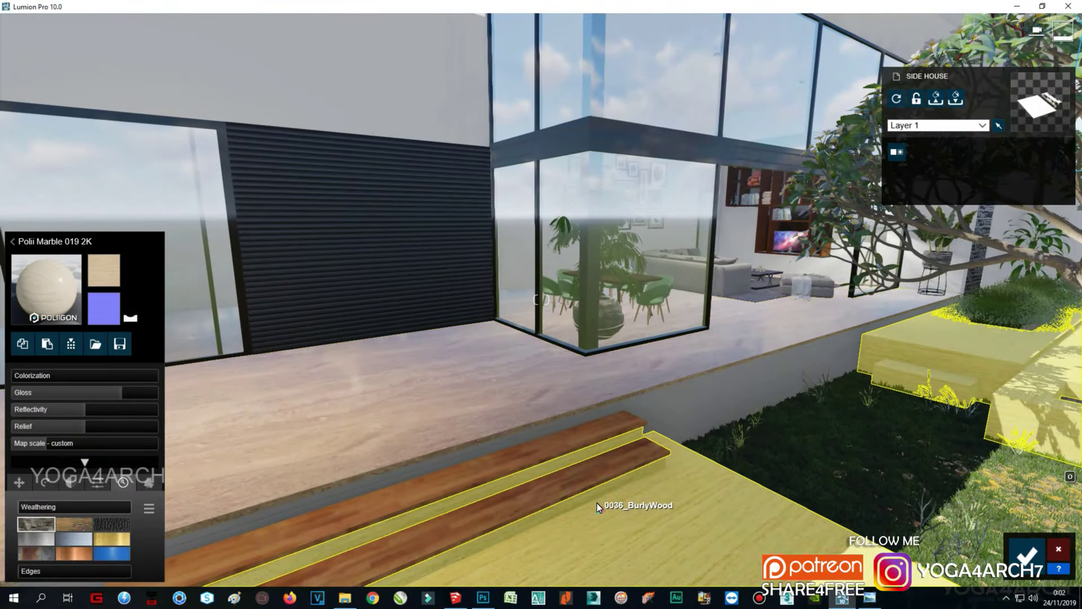
left_click(22, 343)
left_click(360, 390)
left_click(46, 344)
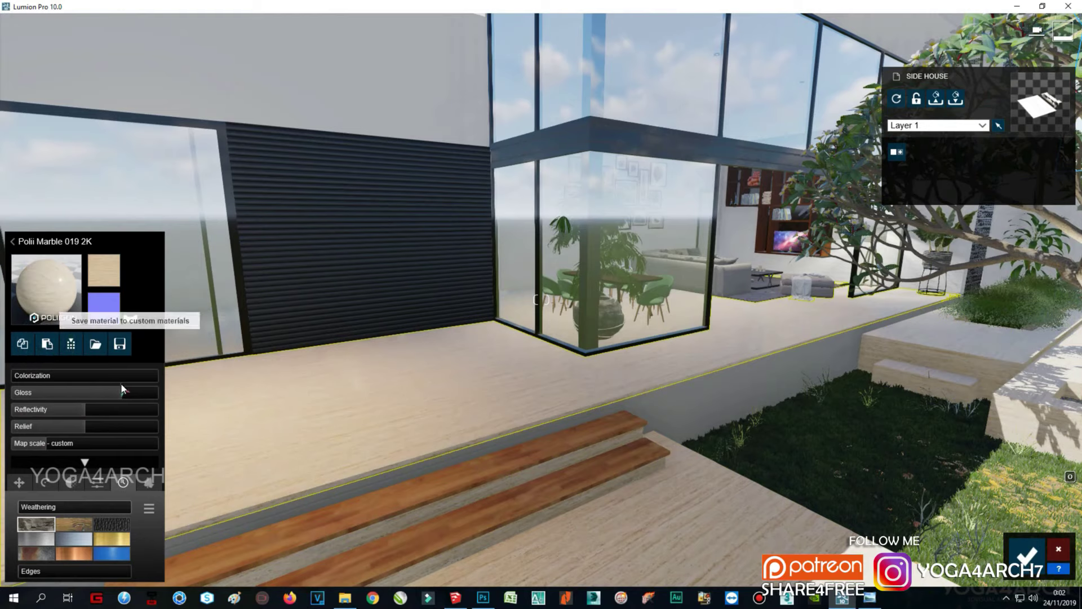
right_click_drag(541, 523, 770, 533)
left_click(770, 533)
left_click(60, 279)
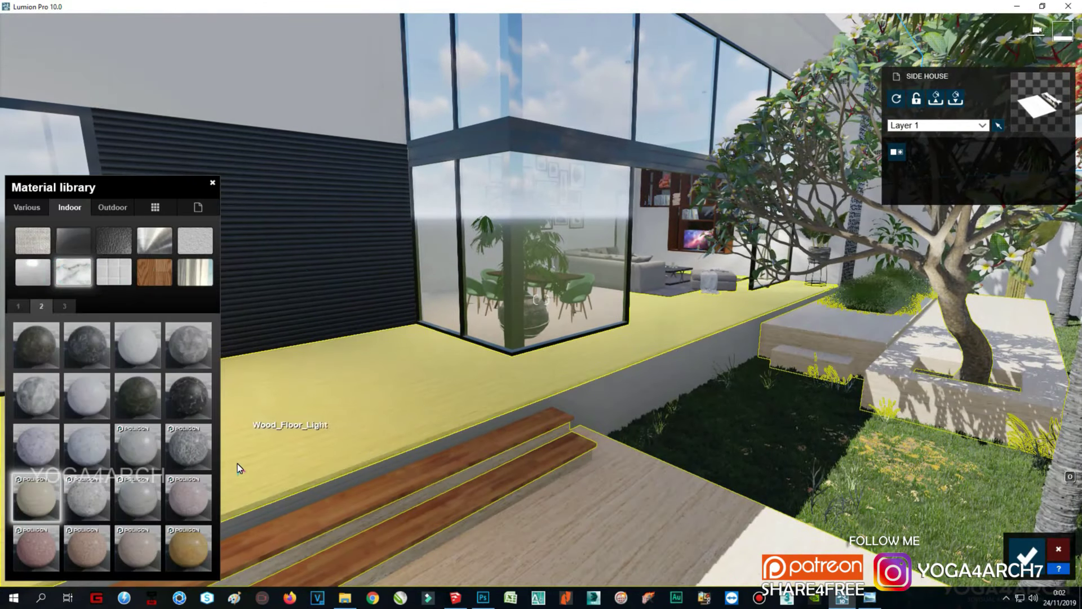
left_click(139, 545)
left_click(71, 304)
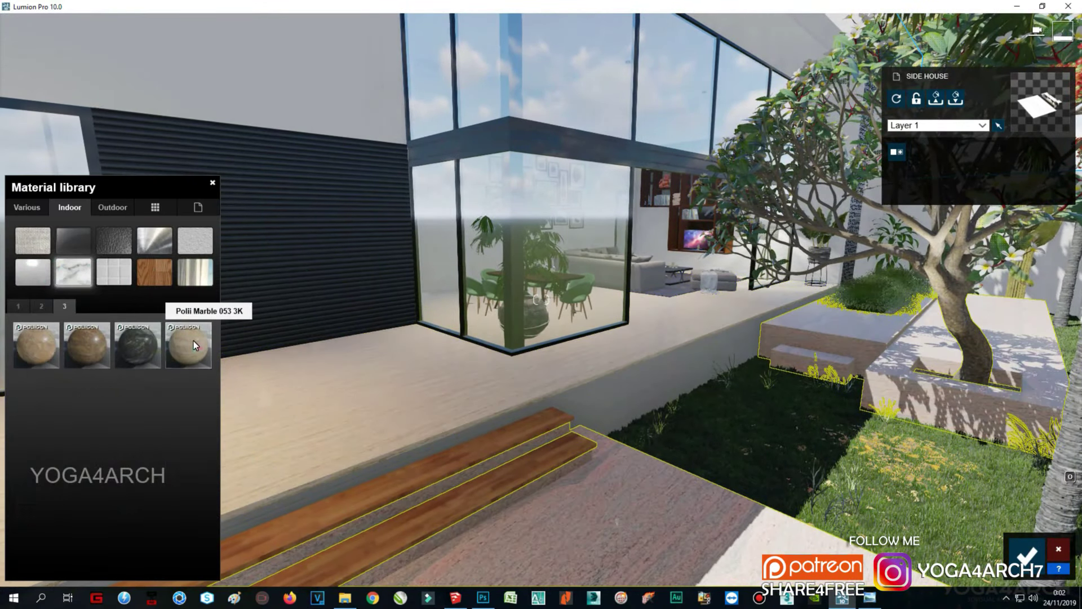
left_click(195, 342)
Step: Give the wooden stairs the same Polii Marble 053 3K stone and return to the photo preview
left_click(490, 478)
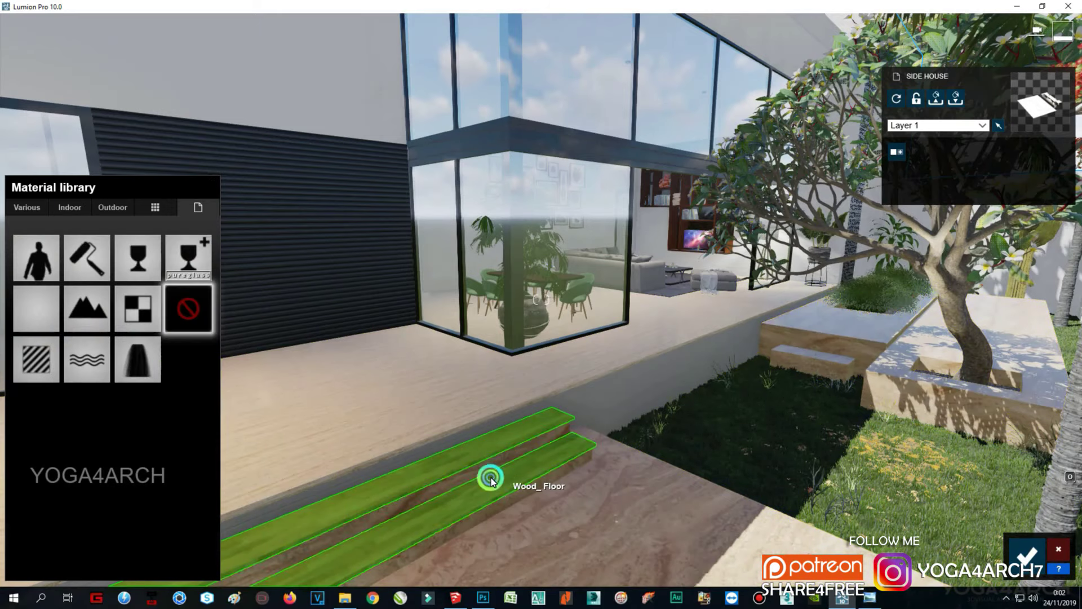
left_click(69, 207)
left_click(64, 306)
left_click(102, 354)
left_click(174, 344)
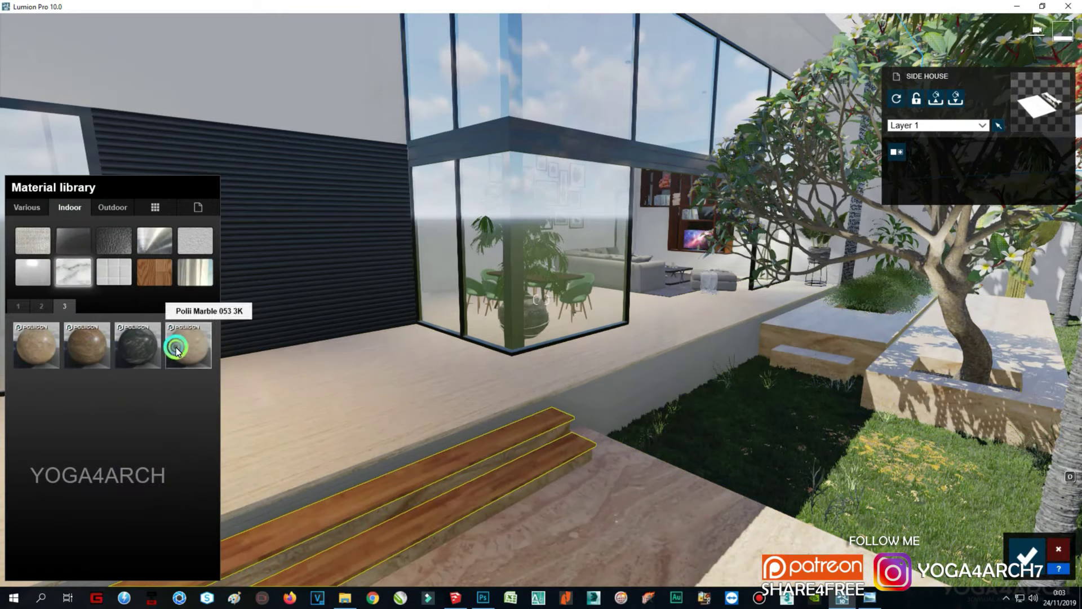
left_click(988, 499)
left_click(1059, 502)
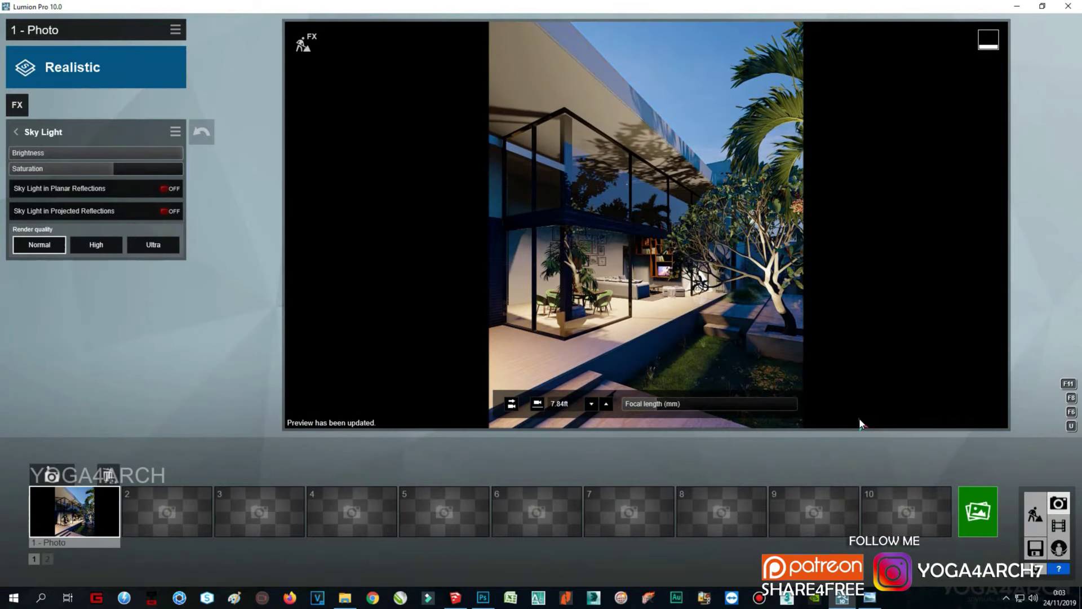
Step: Render photo 1 at Poster 7680x4320 with an extra output pass and save the JPG
left_click(980, 508)
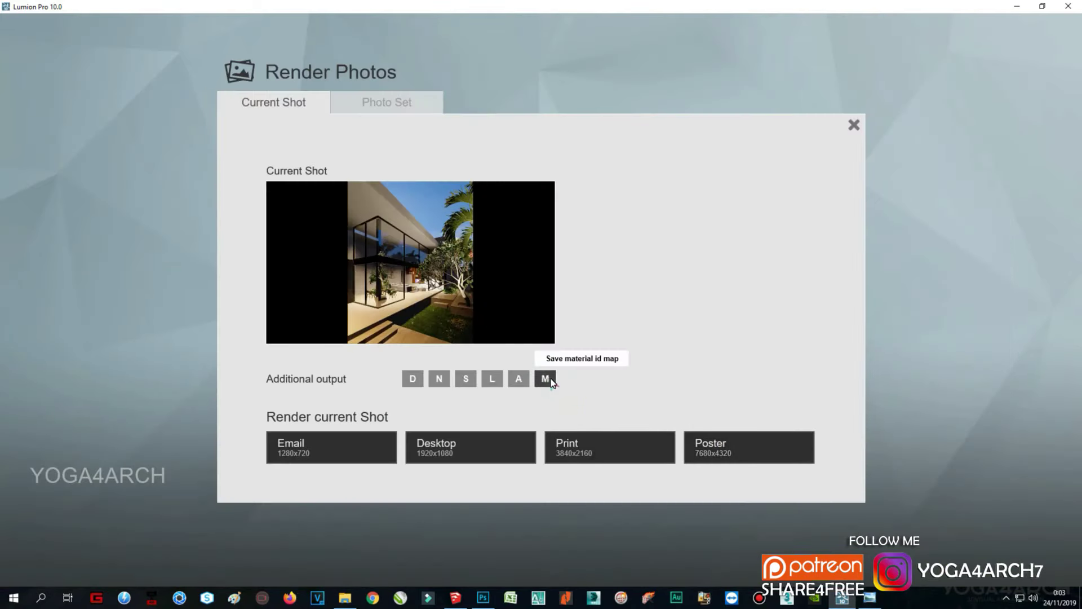
left_click(466, 381)
left_click(613, 432)
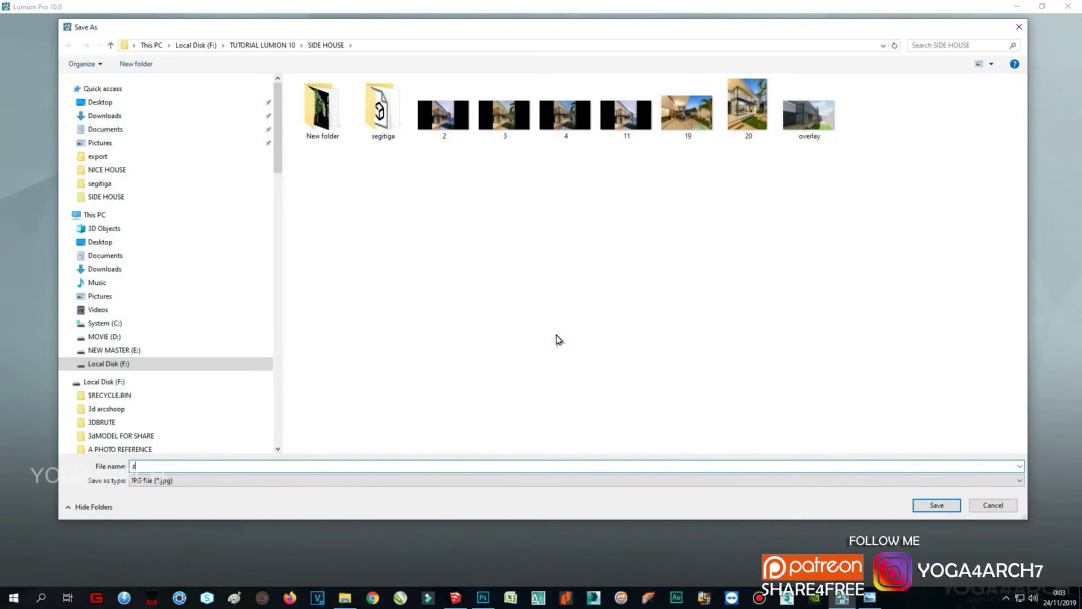
key("Return")
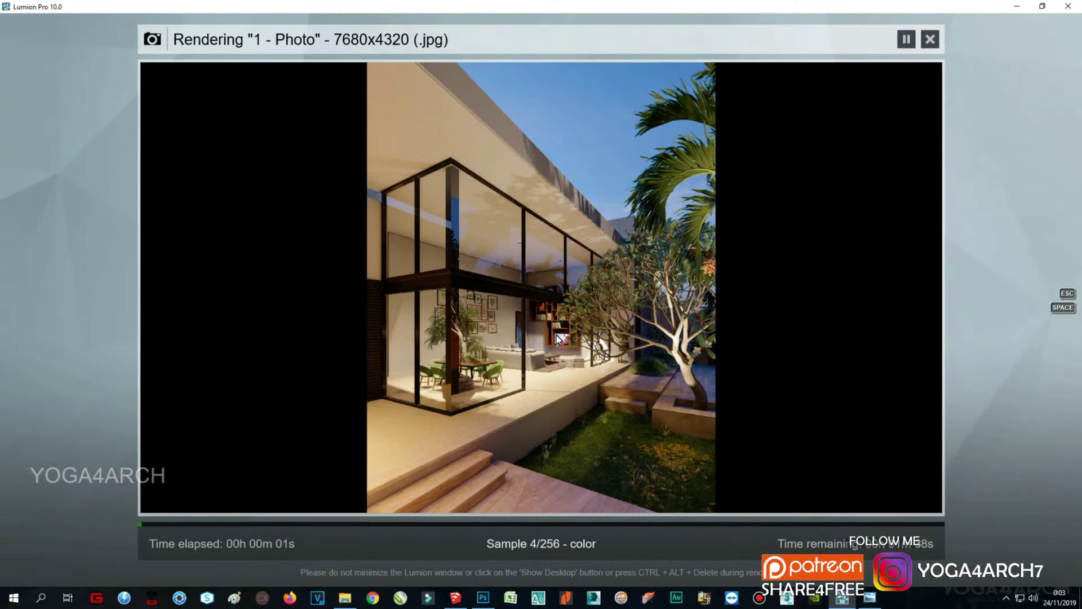
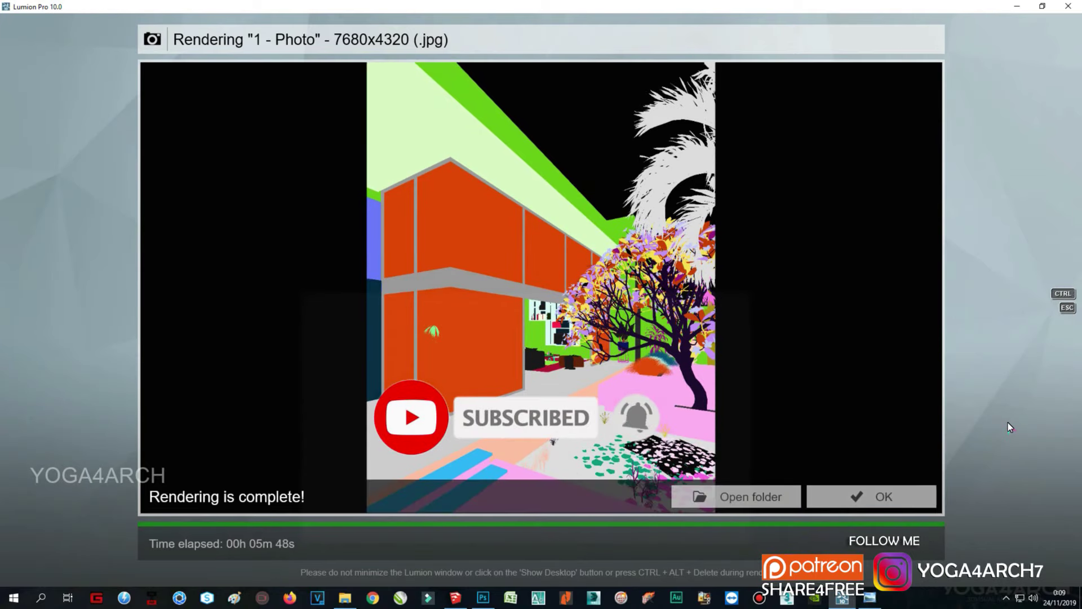
Step: Close the finished 7680x4320 render and save the Lumion project under the new name 'side house'
left_click(900, 500)
left_click(1036, 548)
left_click(695, 282)
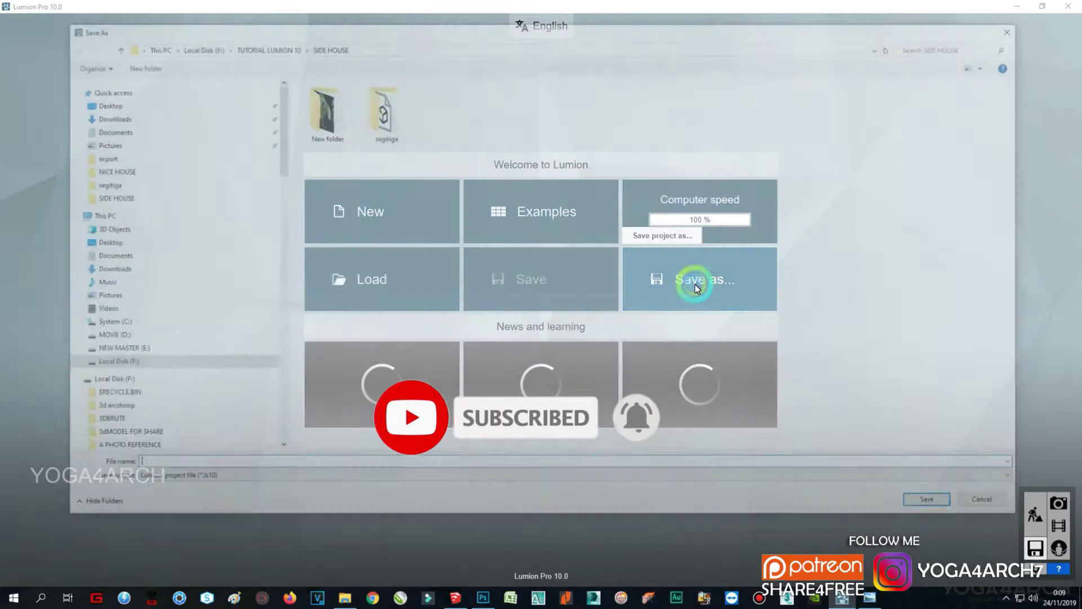
type("side hou")
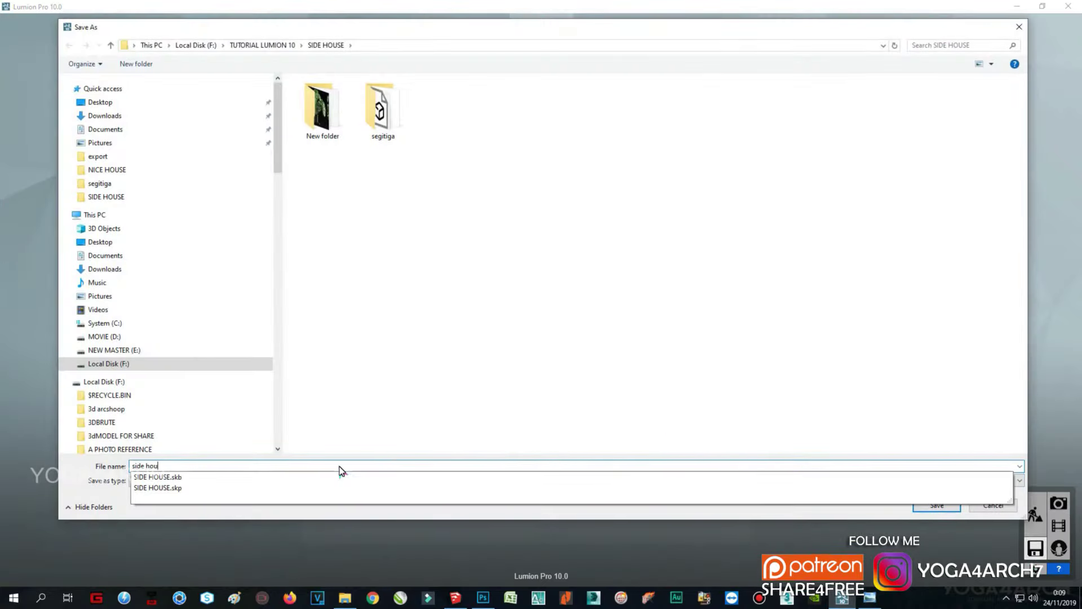
type("se")
key("Return")
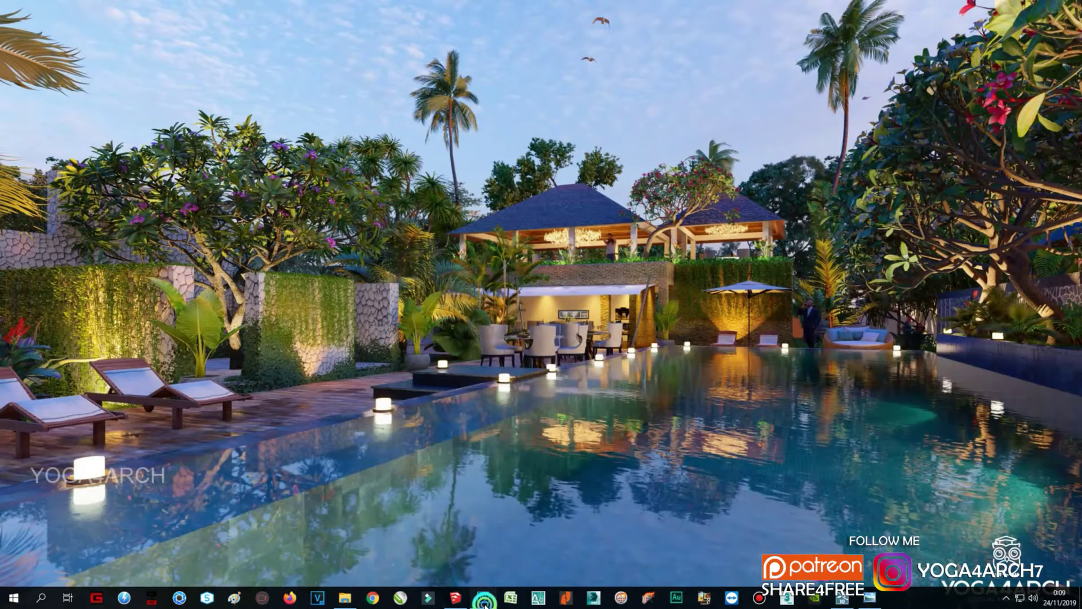
Step: Open the z, z_MatID and z_Specular render files in Photoshop
left_click(484, 601)
left_click(25, 7)
left_click(49, 33)
left_click_drag(426, 226, 564, 152)
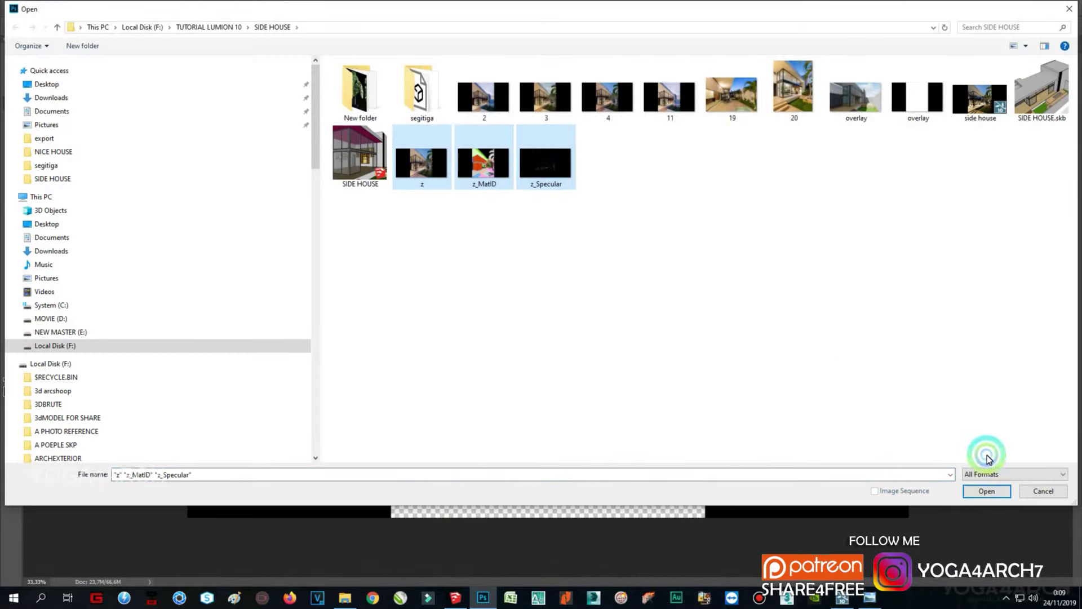
left_click(985, 492)
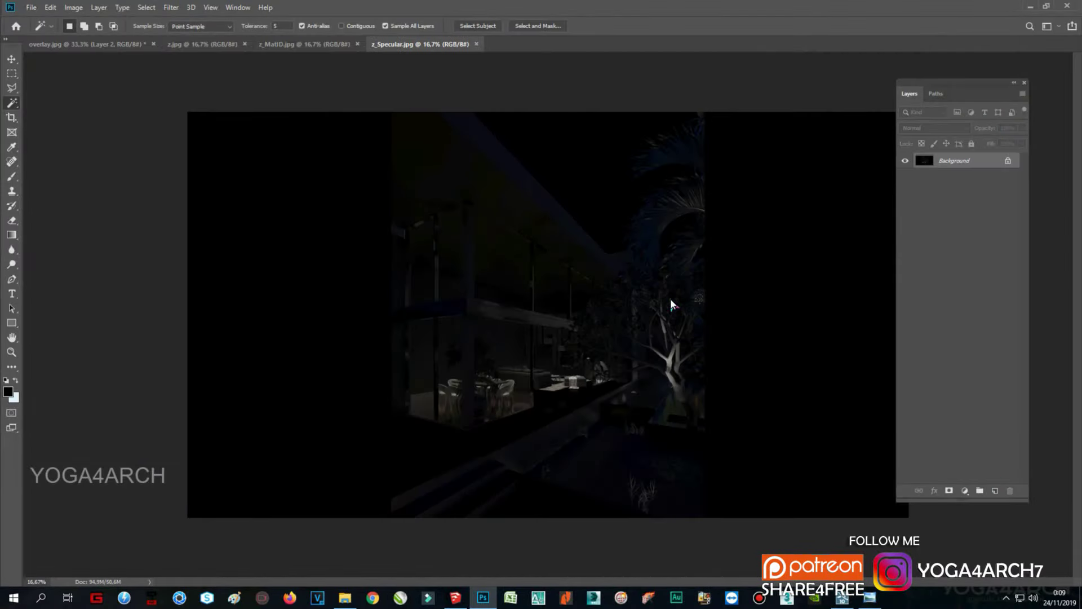
Step: Drag the z_Specular and z_MatID passes into z.jpg as layers and centre them
left_click_drag(395, 44, 251, 169)
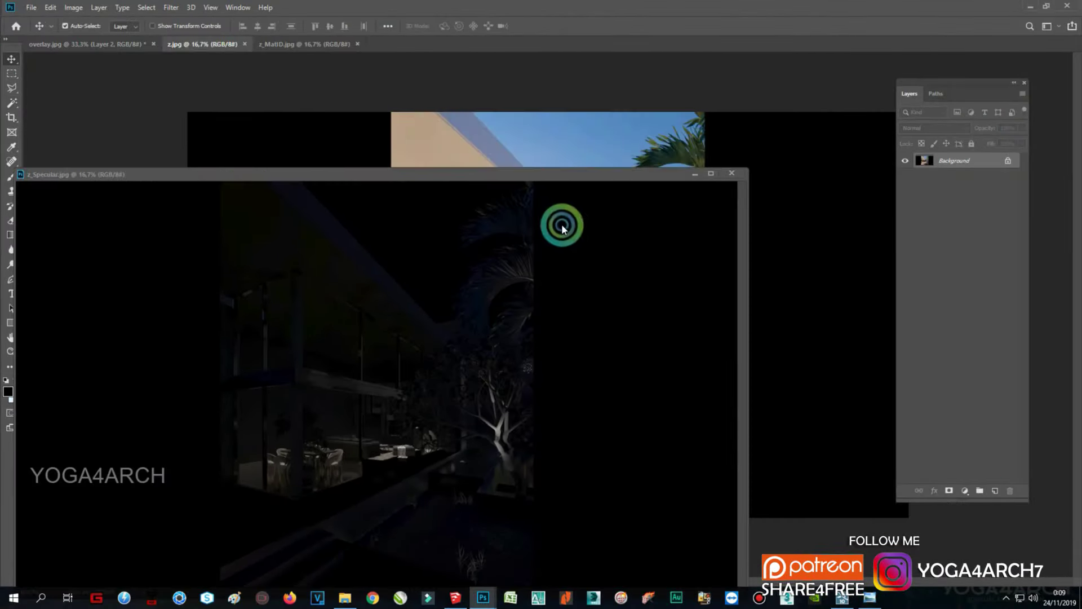
mouse_move(560, 225)
left_mouse_down()
mouse_move(553, 163)
mouse_move(673, 156)
left_mouse_up()
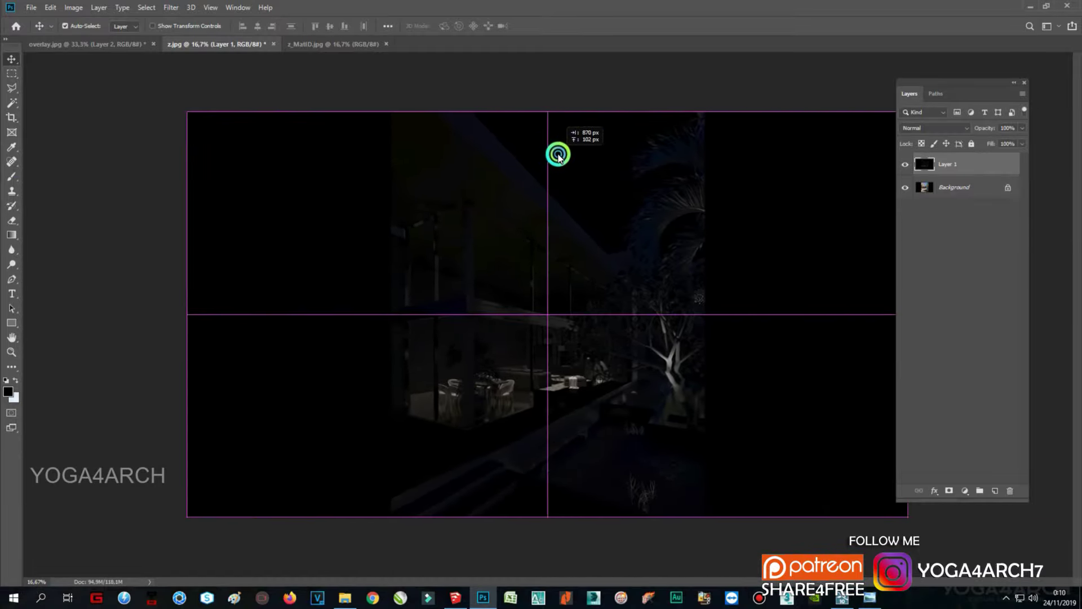
left_click_drag(673, 156, 554, 152)
left_click(316, 50)
mouse_move(316, 51)
left_mouse_down()
mouse_move(452, 213)
mouse_move(539, 240)
mouse_move(501, 208)
mouse_move(594, 189)
mouse_move(519, 192)
left_mouse_up()
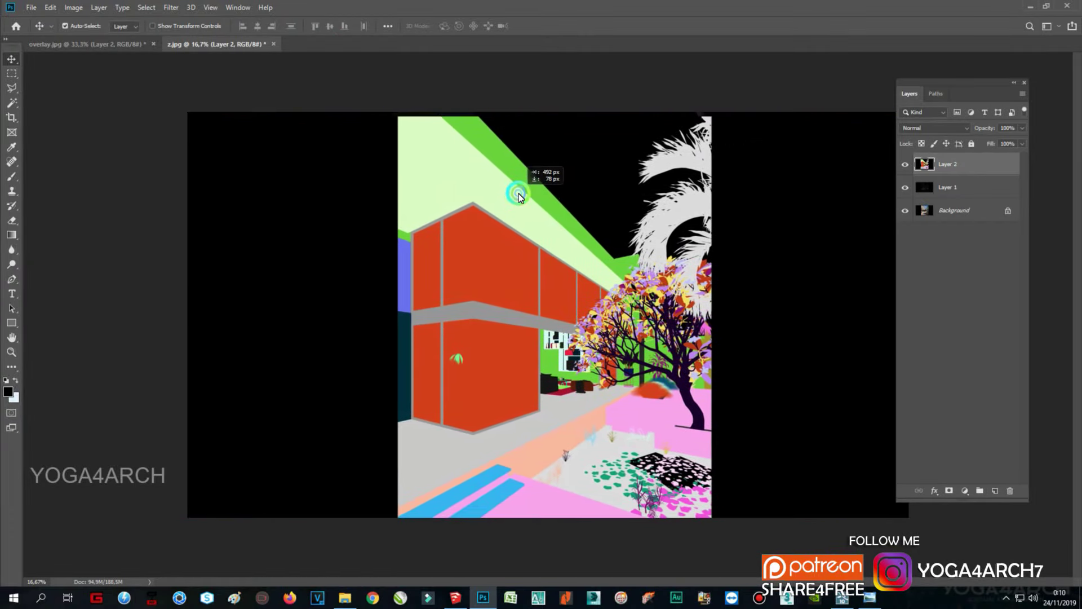
Step: Set the material-ID layer to 55% opacity and align it, then hide it and show the specular layer
left_click(905, 187)
left_click(1006, 128)
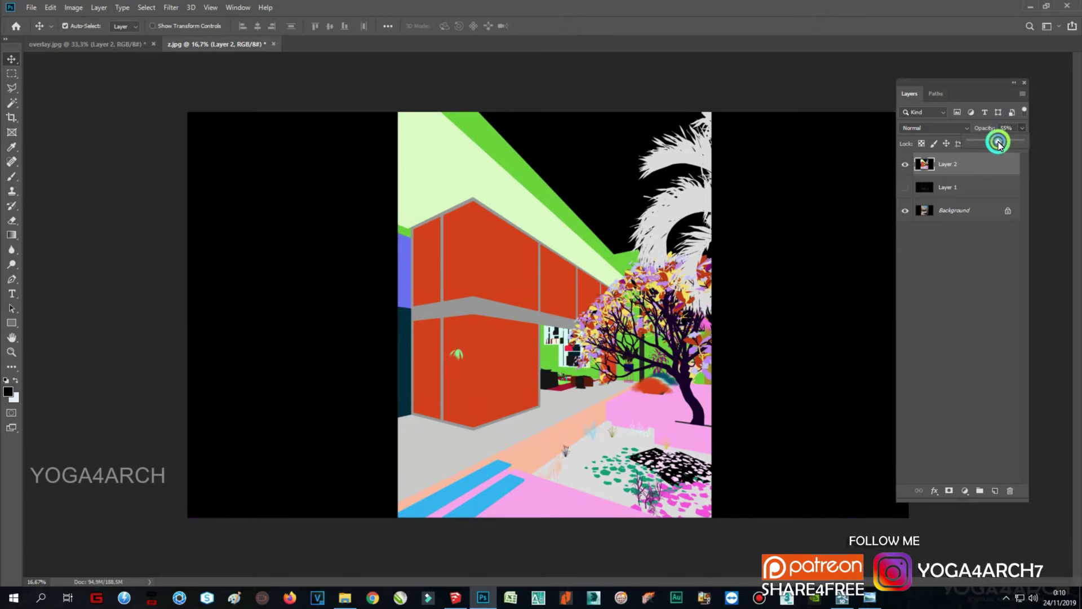
type("55")
left_click(609, 169)
left_click_drag(609, 169, 597, 169)
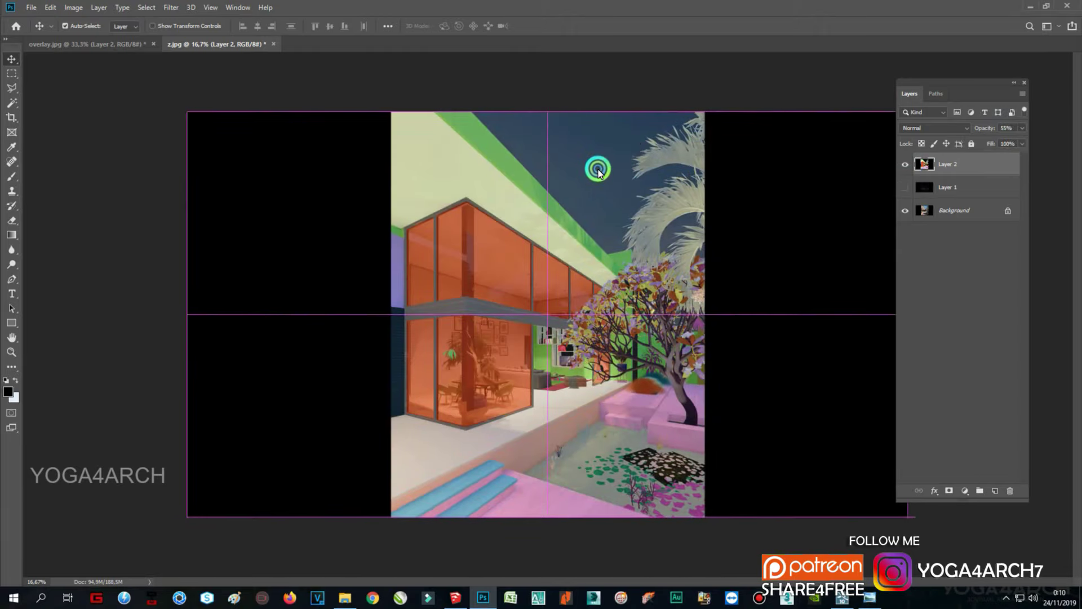
left_click_drag(905, 164, 900, 188)
left_click(905, 188)
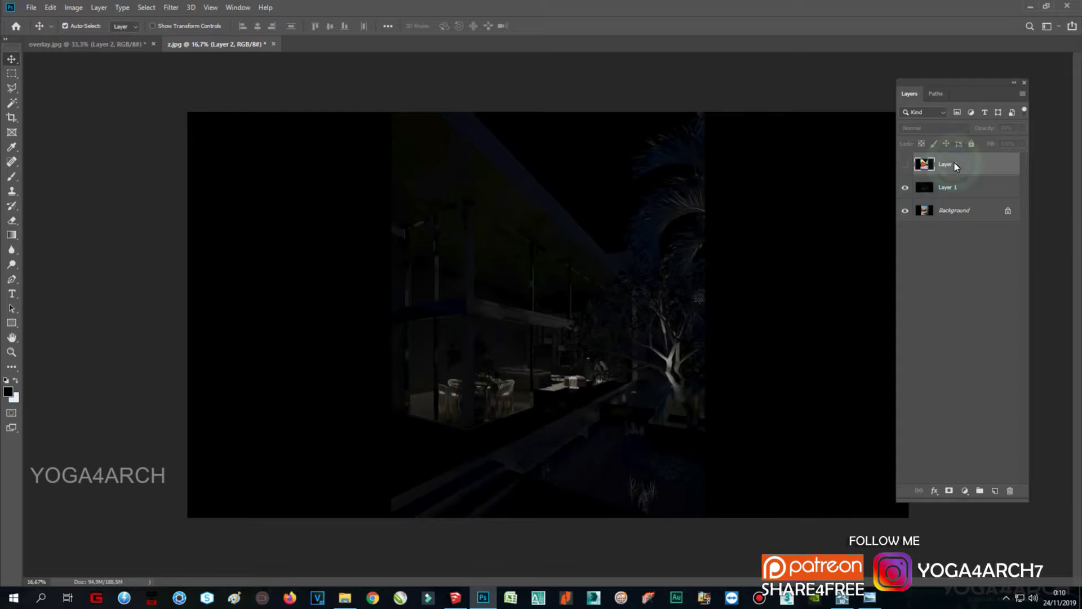
Step: Blend the specular layer in Screen mode at 55% opacity
left_click(925, 186)
left_click(933, 128)
left_click(908, 222)
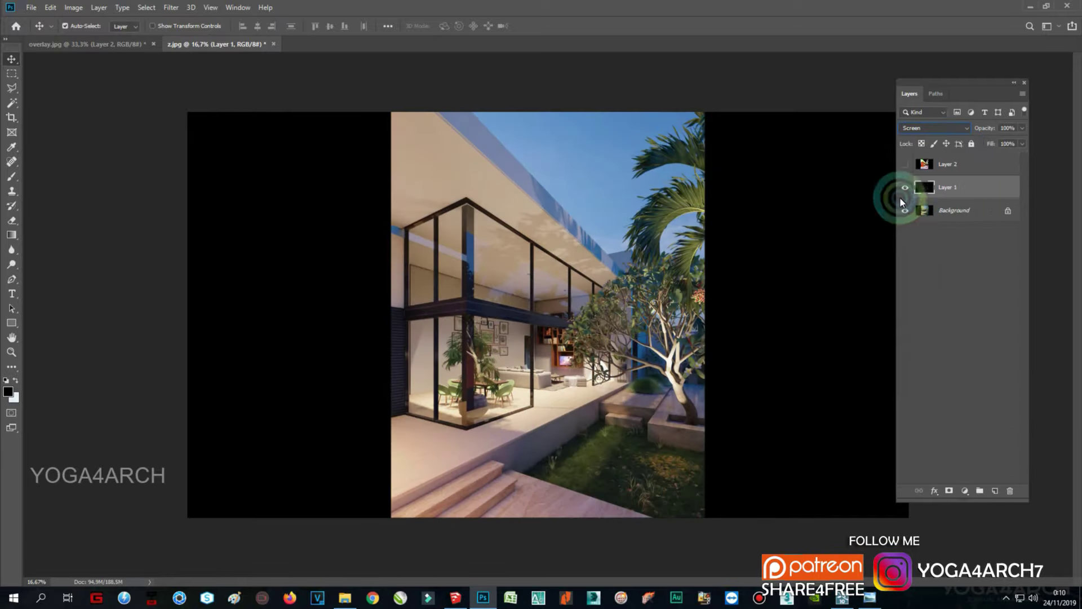
left_click(900, 189)
left_click(900, 188)
left_click(1022, 128)
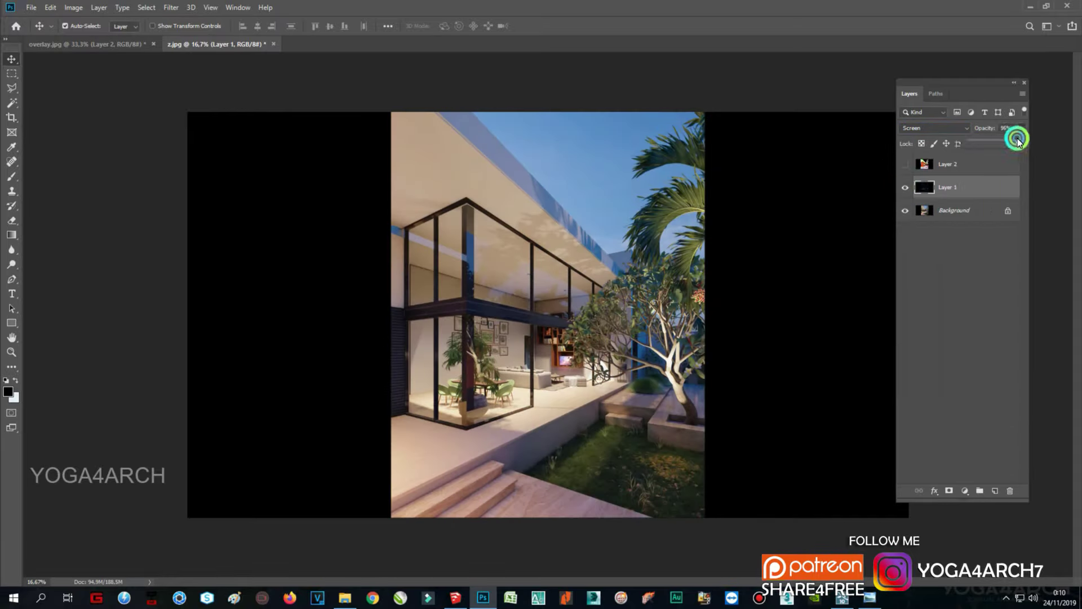
mouse_move(1018, 140)
left_mouse_down()
mouse_move(970, 139)
mouse_move(997, 140)
left_mouse_up()
left_click(914, 519)
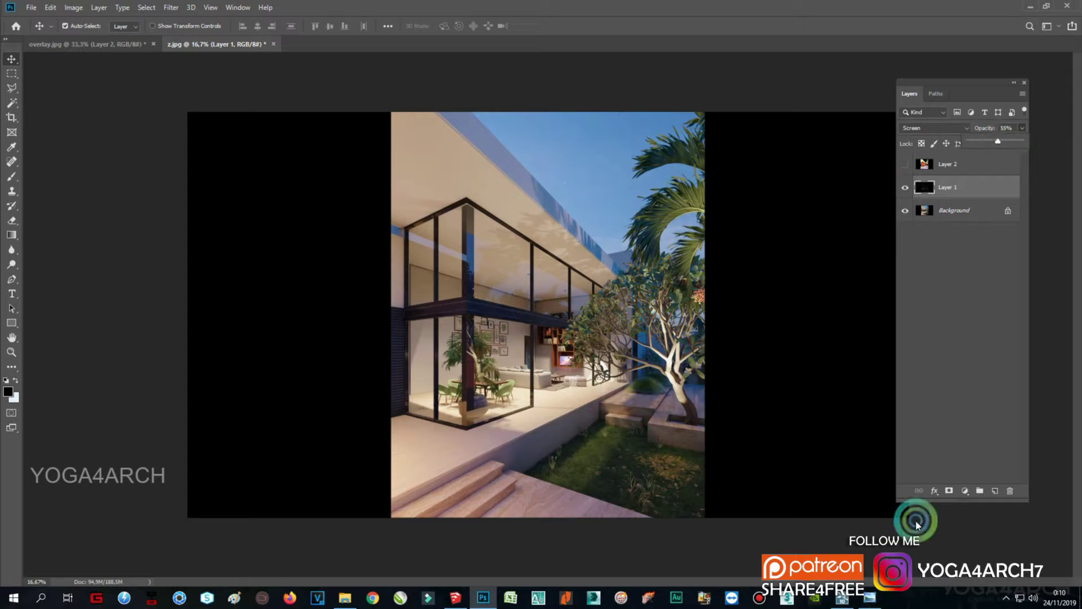
left_click(965, 490)
Step: Add a layer mask to the specular layer and paint black over the tree and grass
left_click(11, 176)
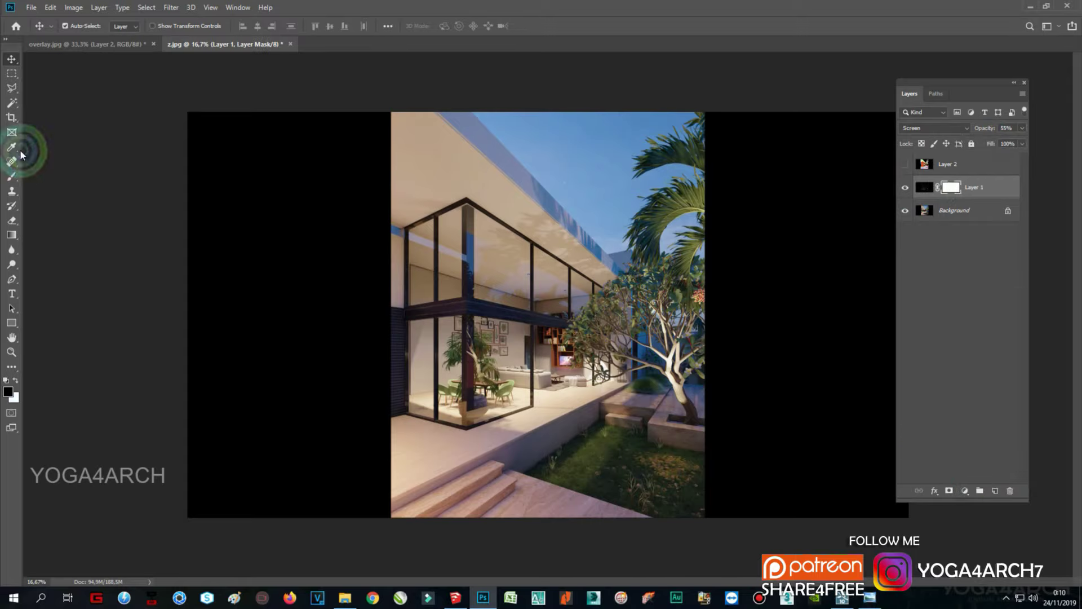
left_click(594, 346)
left_click(643, 451)
mouse_move(644, 452)
left_mouse_down()
mouse_move(572, 503)
mouse_move(623, 339)
mouse_move(652, 169)
mouse_move(1065, 321)
left_mouse_up()
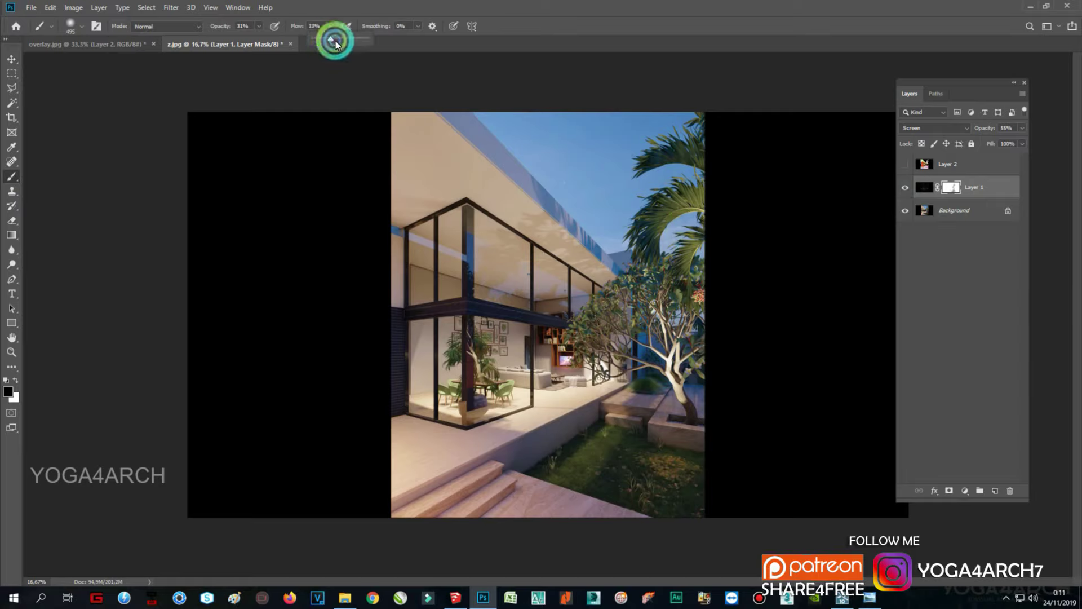
left_click(903, 188)
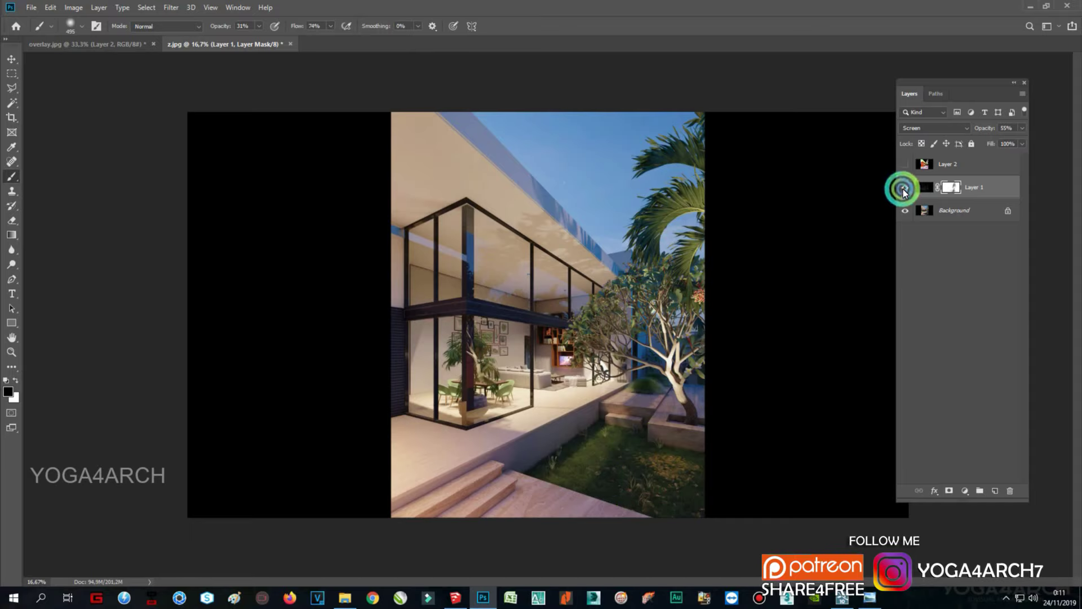
Step: Convert the Background to Layer 0, duplicate the layers and merge the copies into one
double_click(979, 221)
left_click(623, 193)
left_click_drag(1006, 187, 997, 489, "shift")
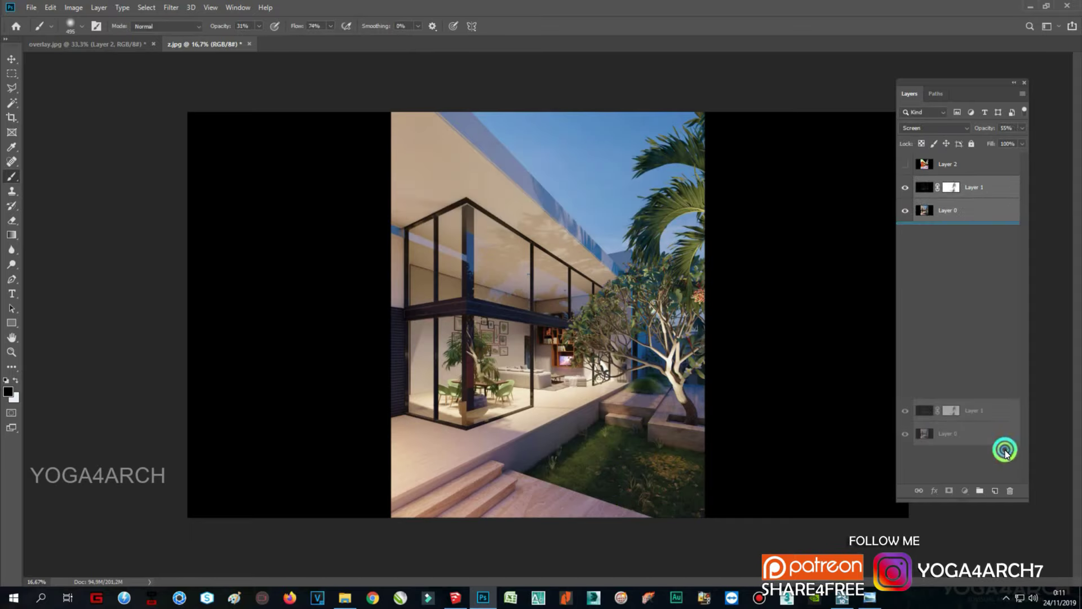
right_click(999, 215)
left_click(862, 443)
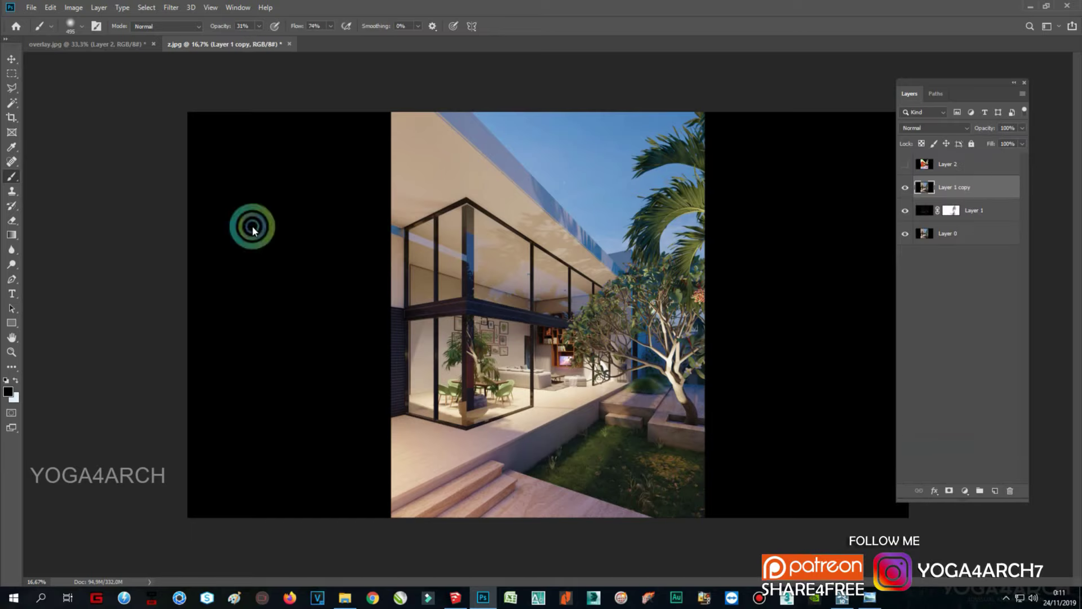
Step: Crop the canvas to the render, removing the black left and right margins
key("c")
left_click_drag(188, 315, 287, 317)
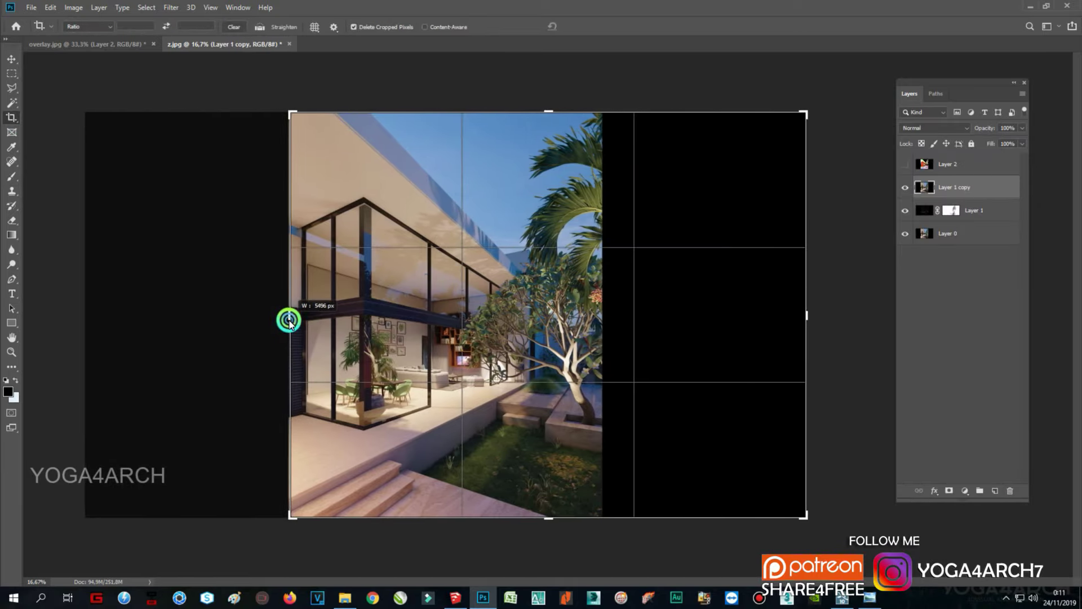
left_click_drag(811, 317, 704, 316)
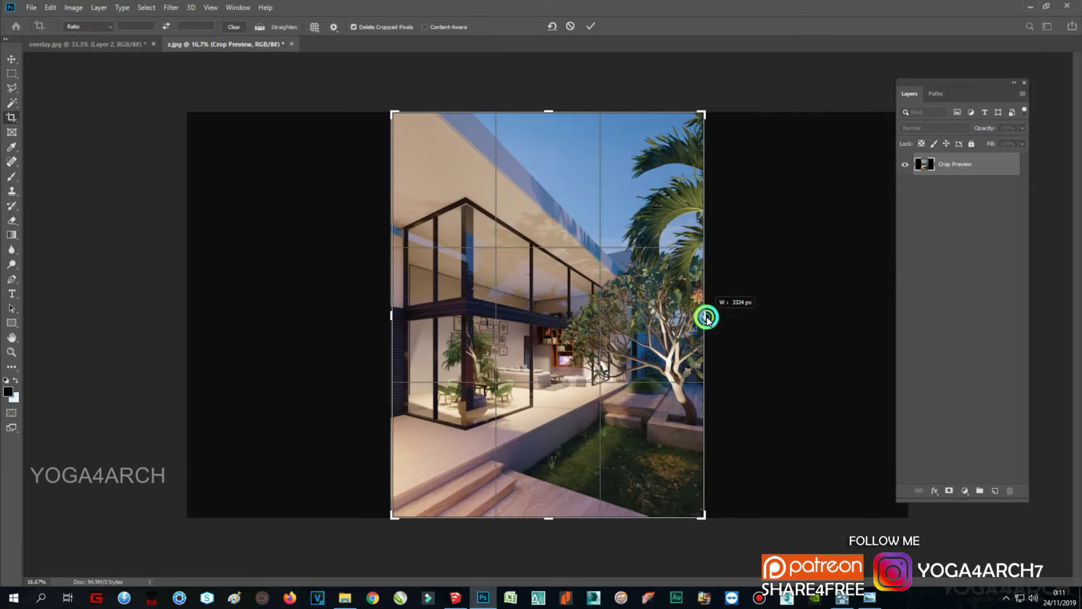
left_click(369, 323)
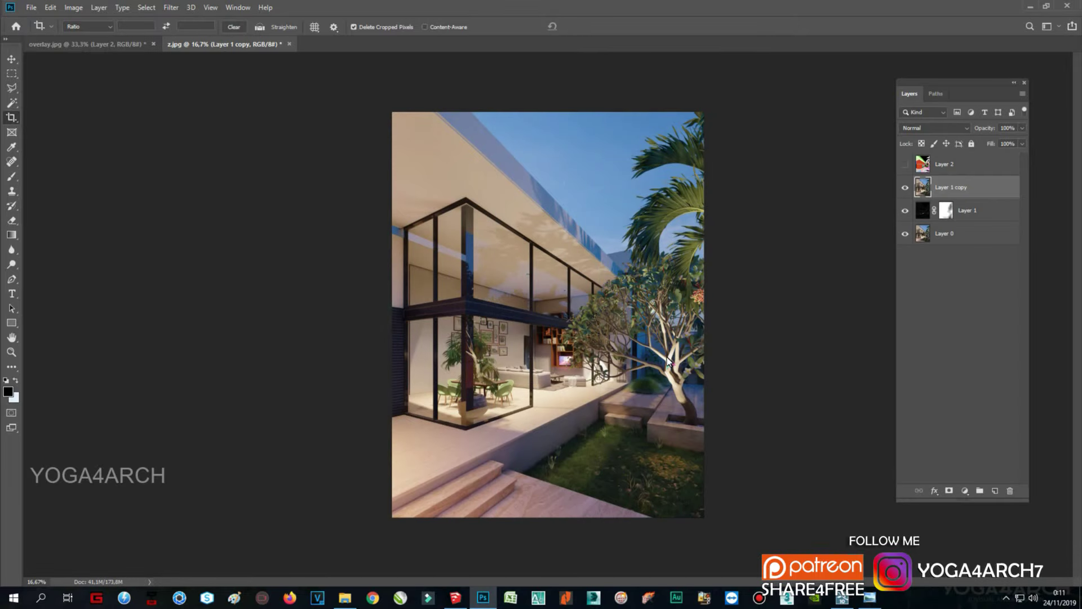
key("ctrl+plus")
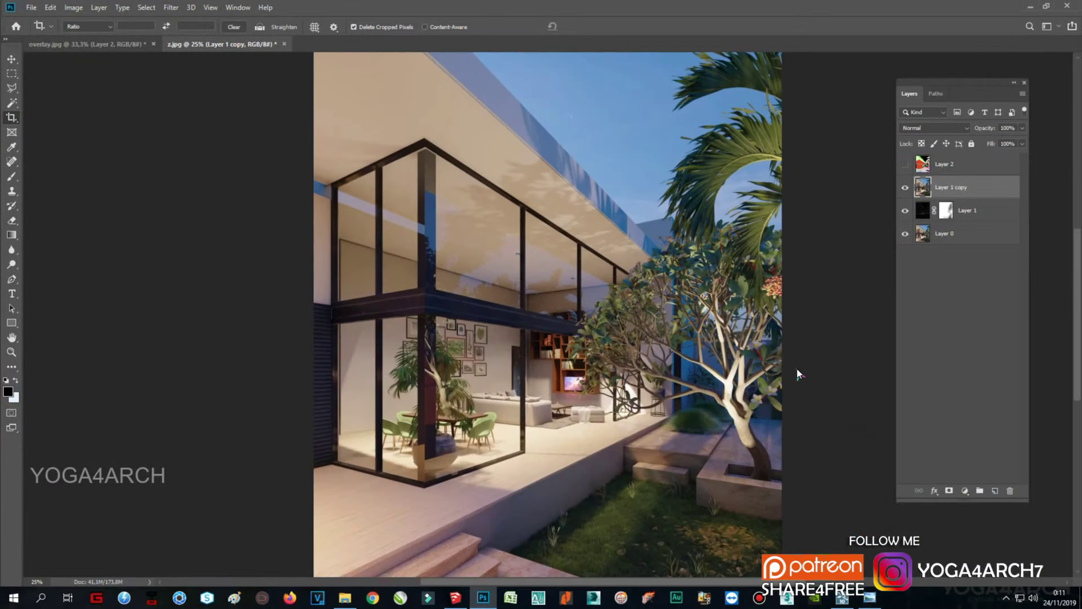
Step: Open the Camera Raw filter, apply Auto tone, and set Temperature +7 and Tint -8
left_click(170, 7)
left_click(203, 71)
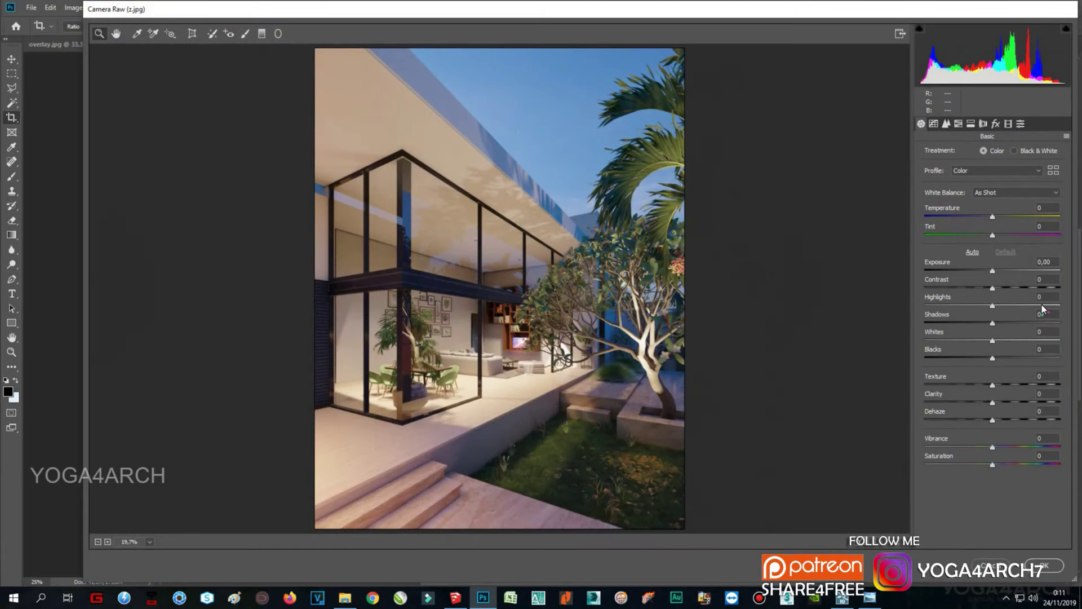
left_click(972, 251)
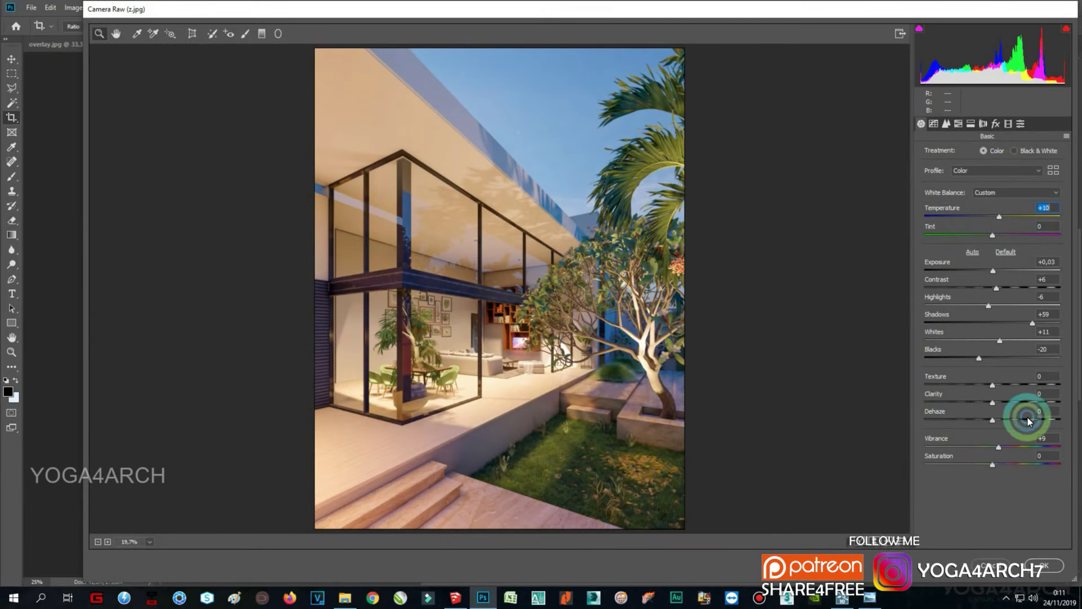
left_click(868, 596)
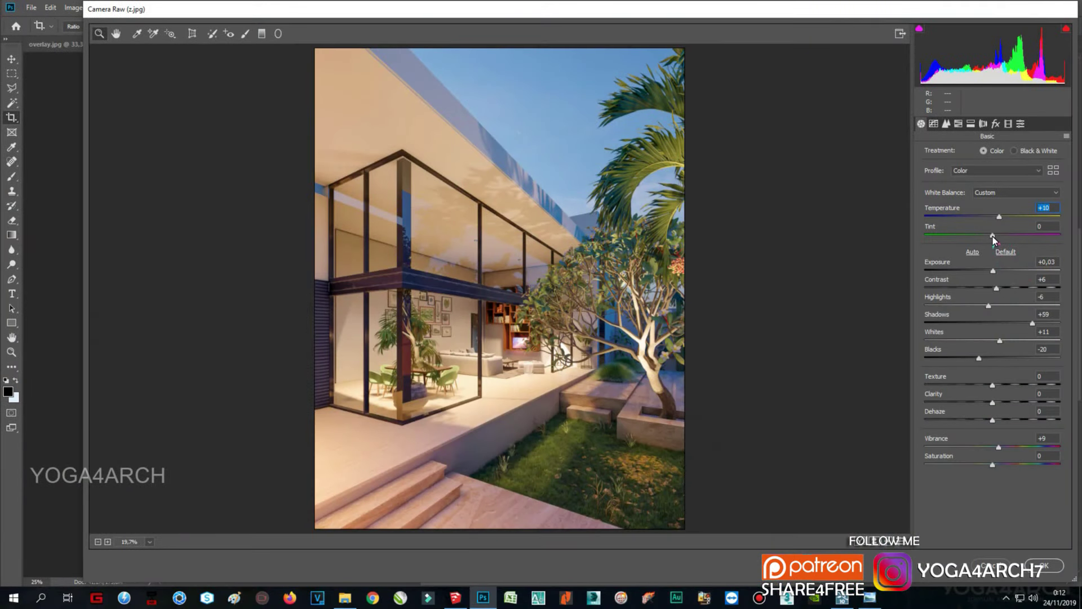
left_click_drag(993, 235, 982, 235)
left_click(996, 218)
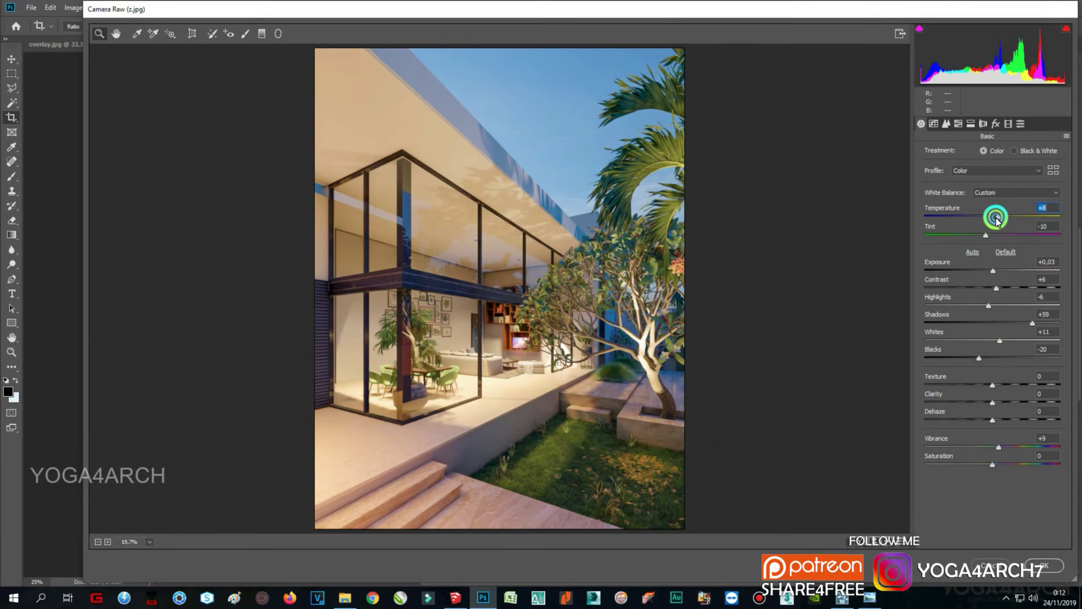
left_click(988, 234)
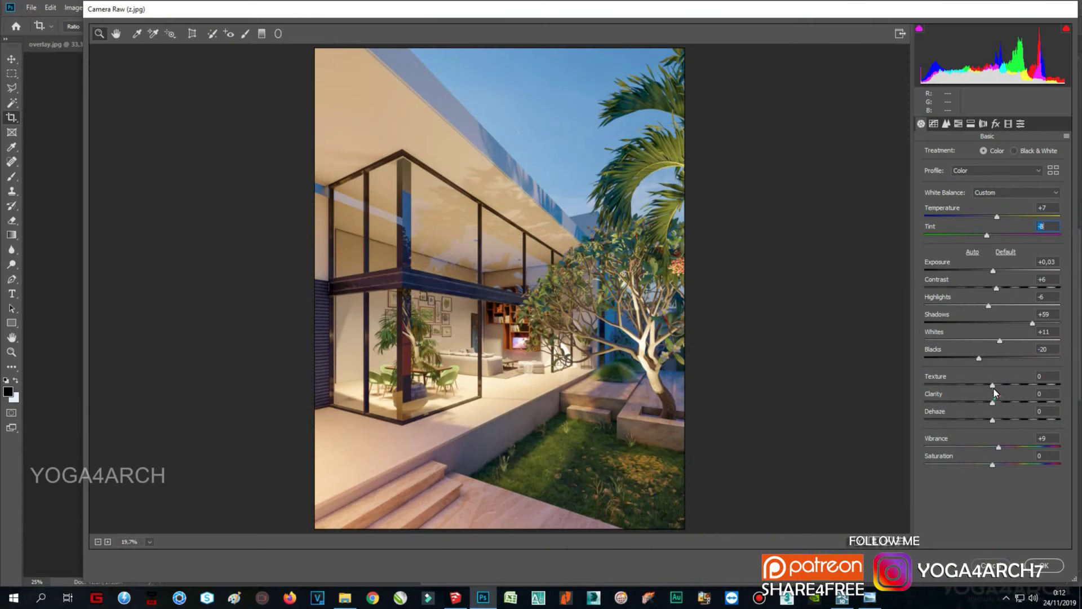
Step: Raise Texture to +5 and add a darkening post-crop vignette of -13
mouse_move(993, 385)
left_mouse_down()
mouse_move(1008, 421)
mouse_move(996, 417)
left_mouse_up()
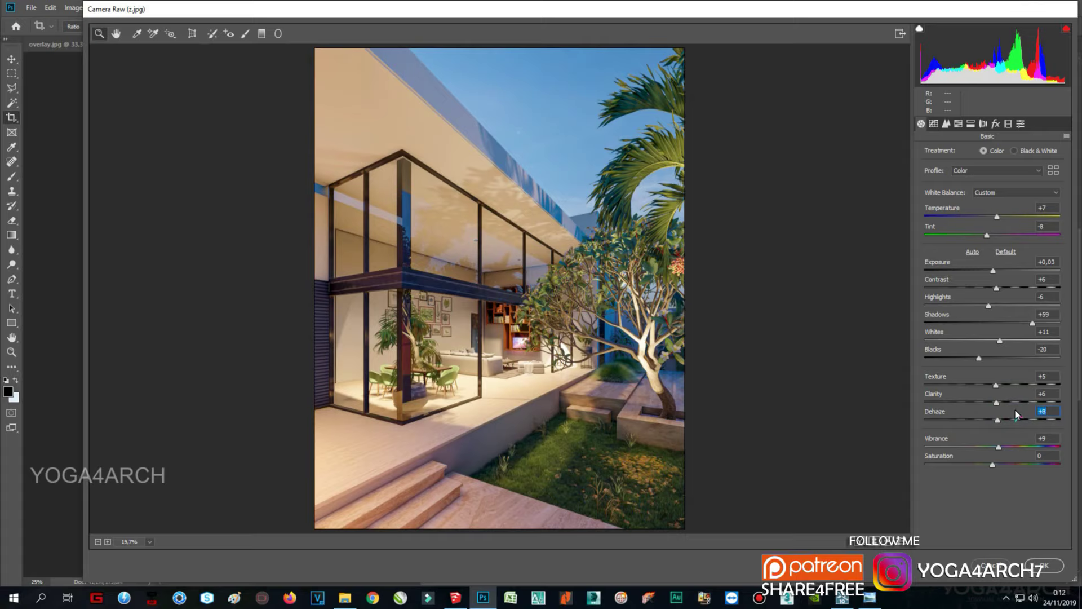
left_click(996, 124)
left_click_drag(993, 269, 984, 270)
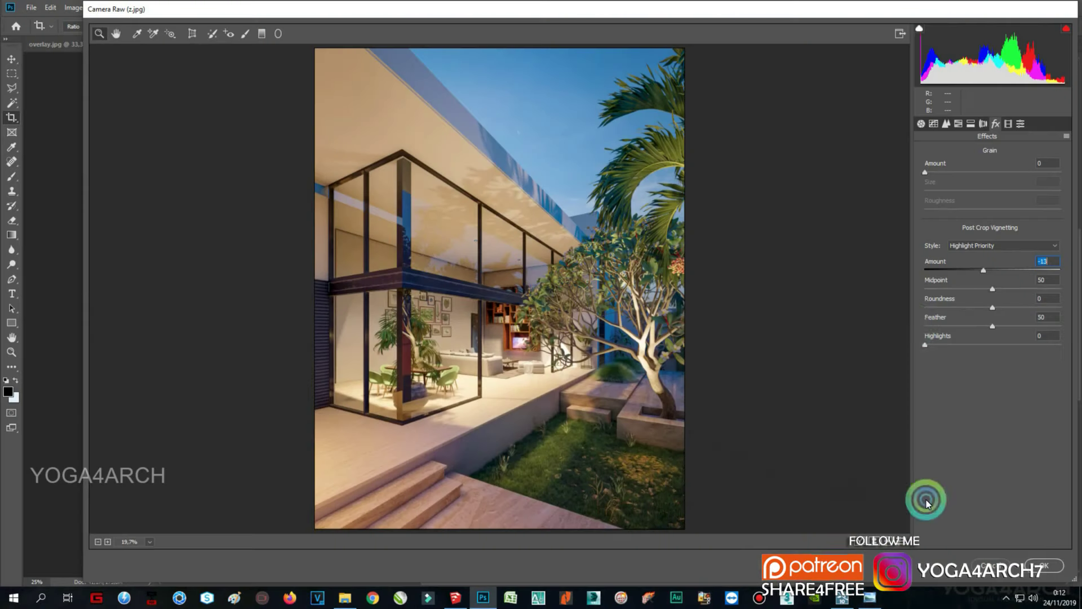
Step: In Detail, sharpen to about 48 and add Luminance noise reduction of 9
left_click(945, 124)
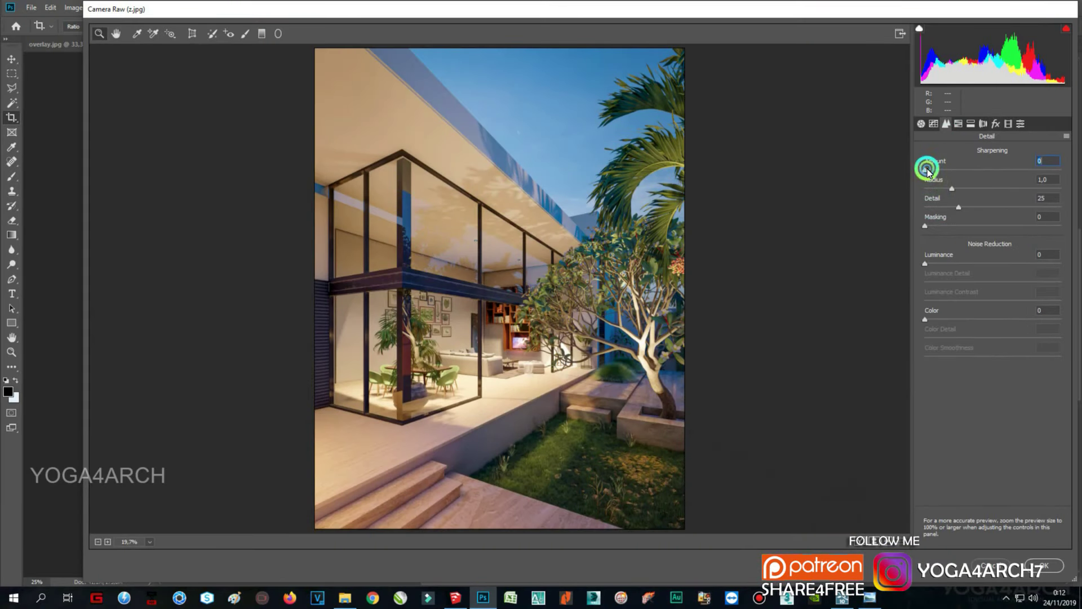
left_click_drag(925, 170, 971, 172)
left_click(541, 241)
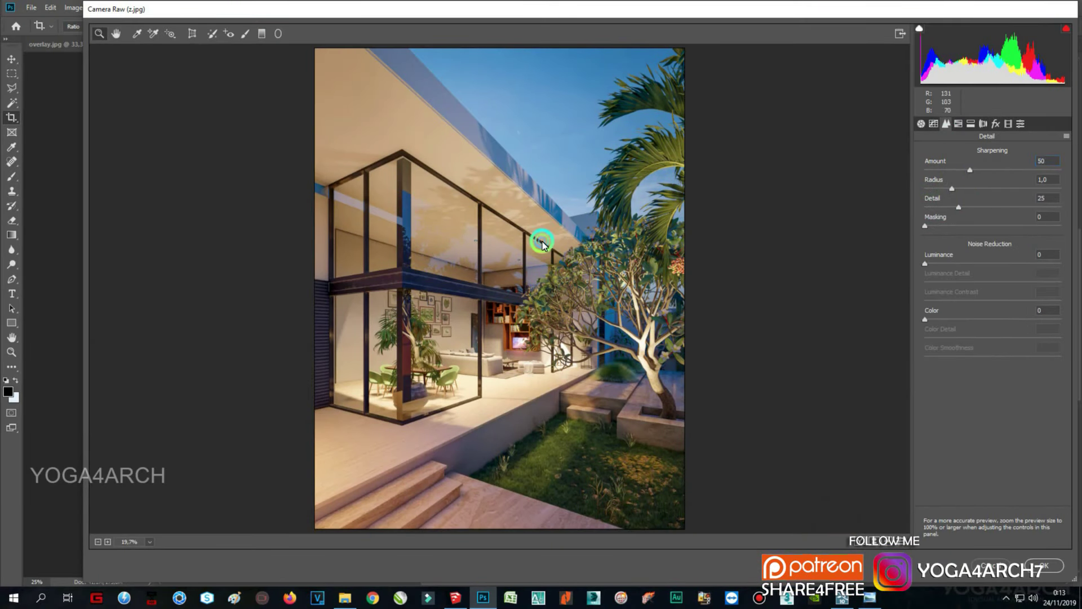
left_click_drag(925, 263, 950, 263)
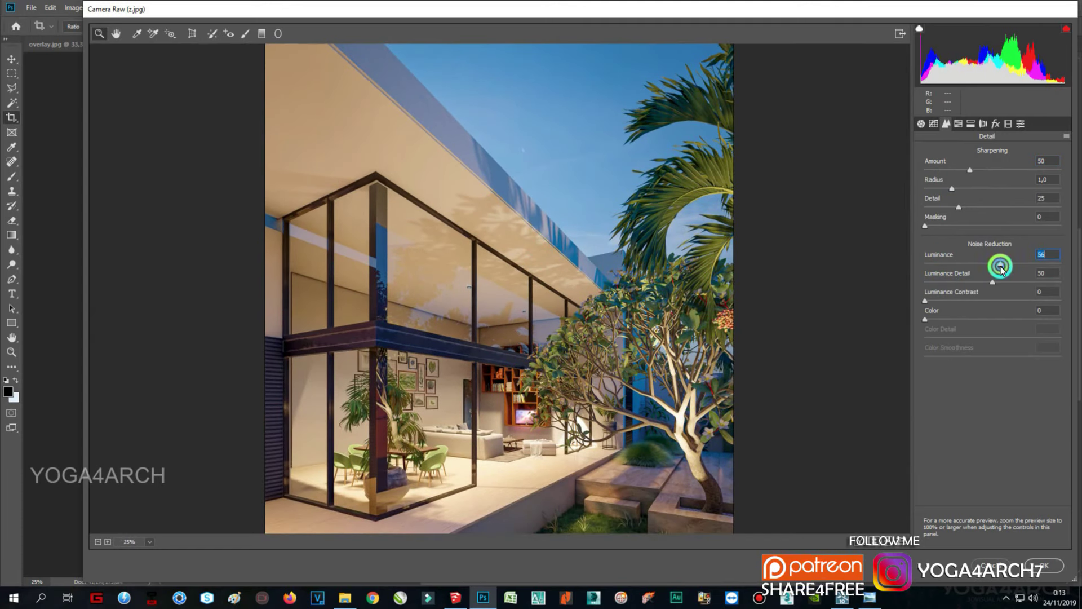
left_click_drag(963, 171, 960, 171)
left_click(595, 310)
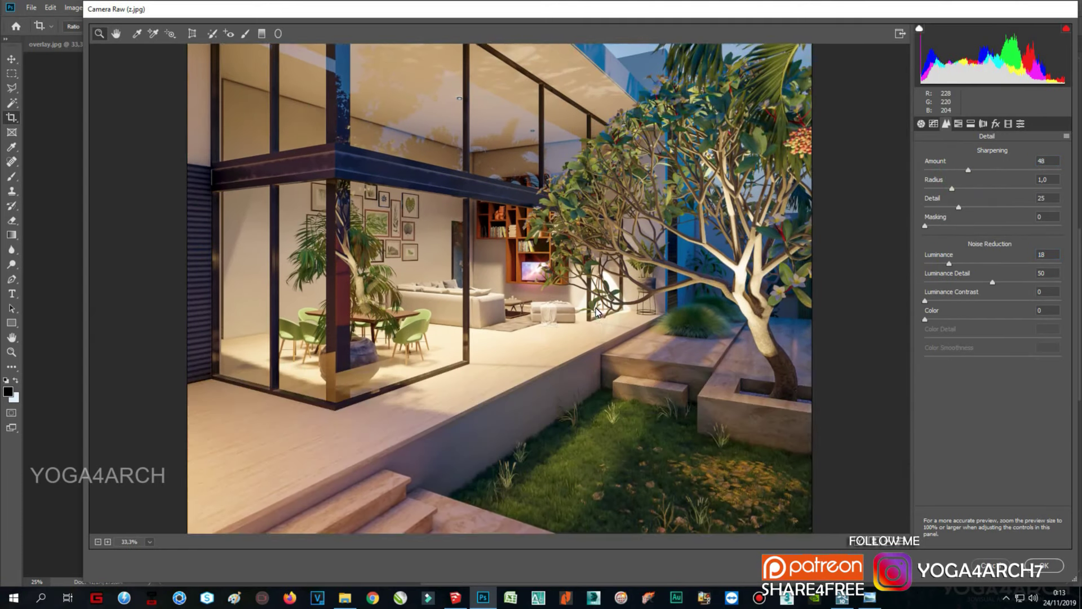
left_click_drag(947, 265, 938, 264)
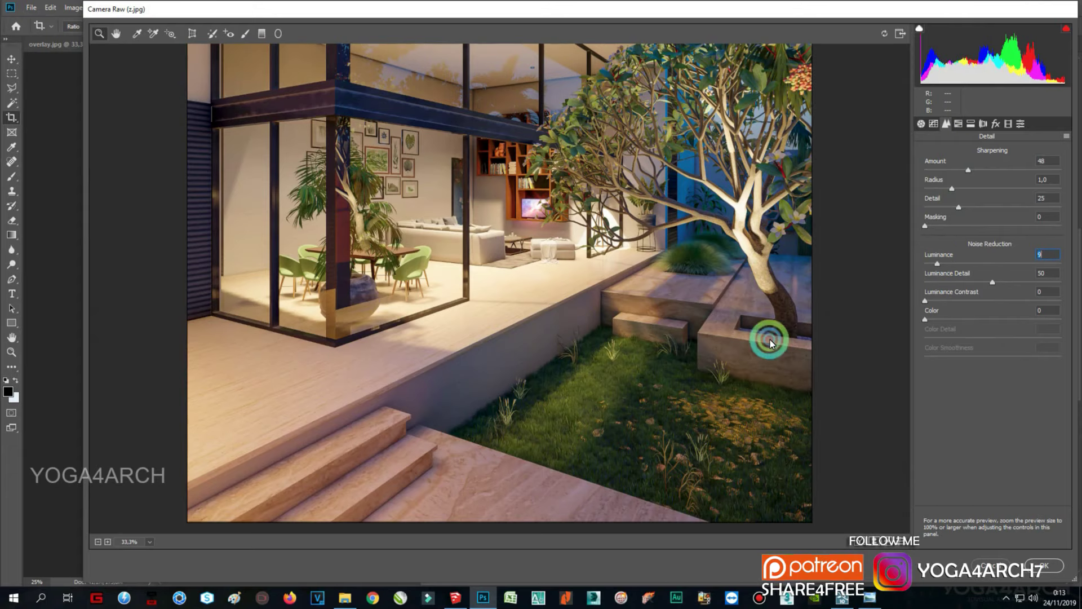
scroll(757, 343, "up", 2)
scroll(757, 343, "up", 2)
left_click(757, 343, "alt")
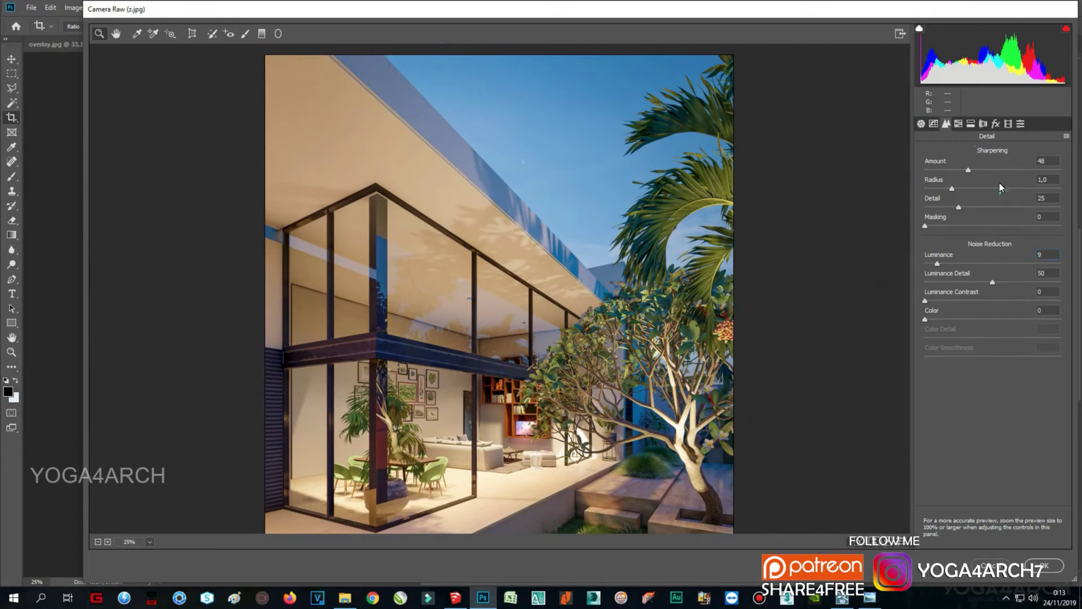
Step: Raise the Yellows saturation to +20 in the HSL panel
left_click(934, 124)
scroll(671, 261, "down", 2)
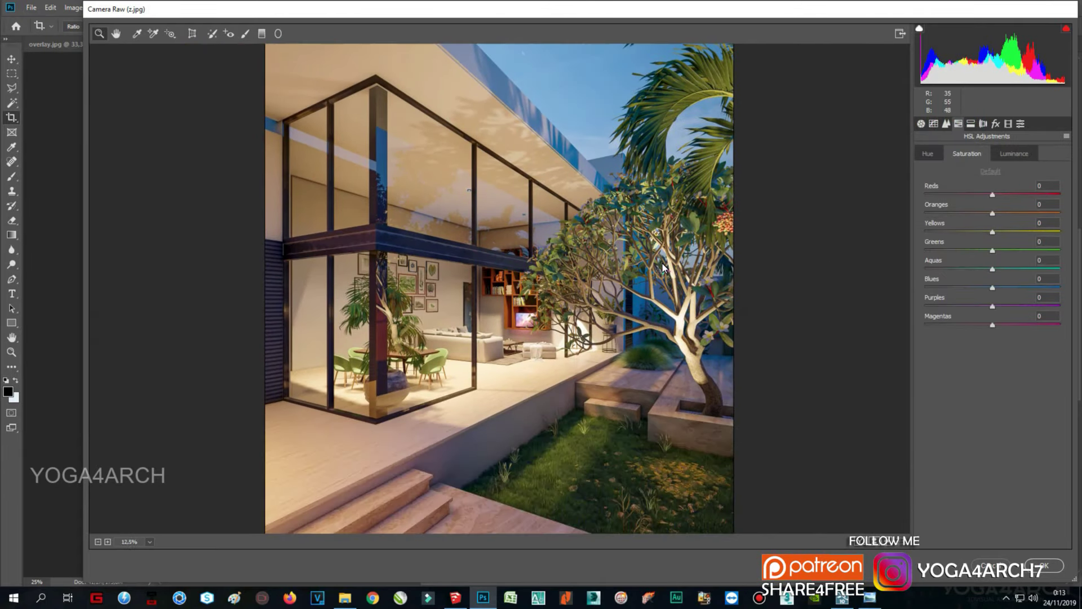
left_click(662, 263, "alt")
mouse_move(994, 231)
left_mouse_down()
mouse_move(1005, 231)
mouse_move(974, 248)
mouse_move(1024, 254)
mouse_move(992, 267)
left_mouse_up()
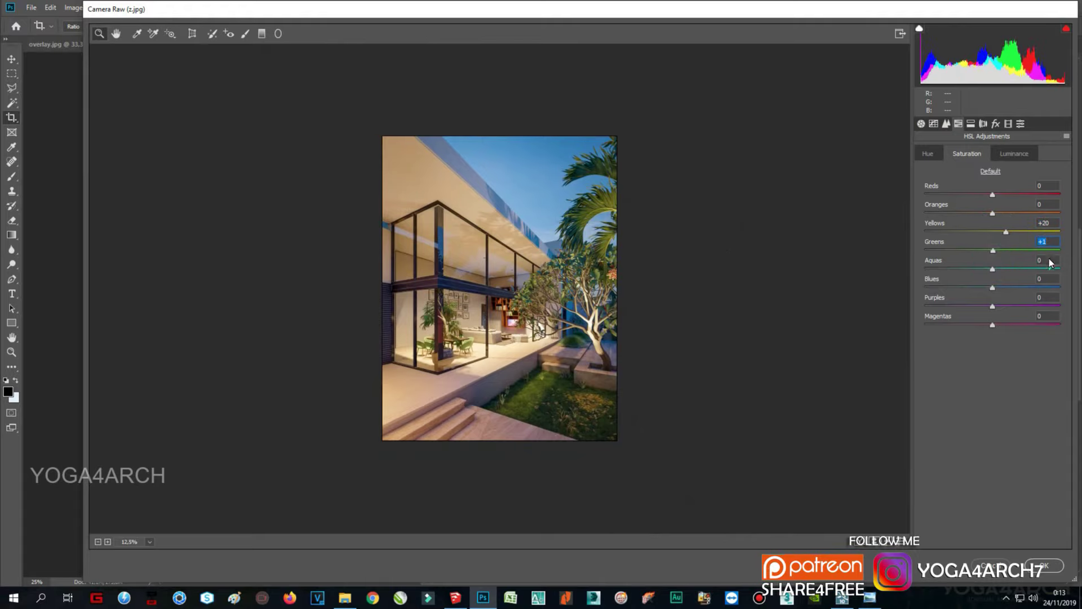
left_click(922, 124)
Step: Set the tone curve Lights to +11, Shadows to +38, and apply the Camera Raw edits
left_click(934, 124)
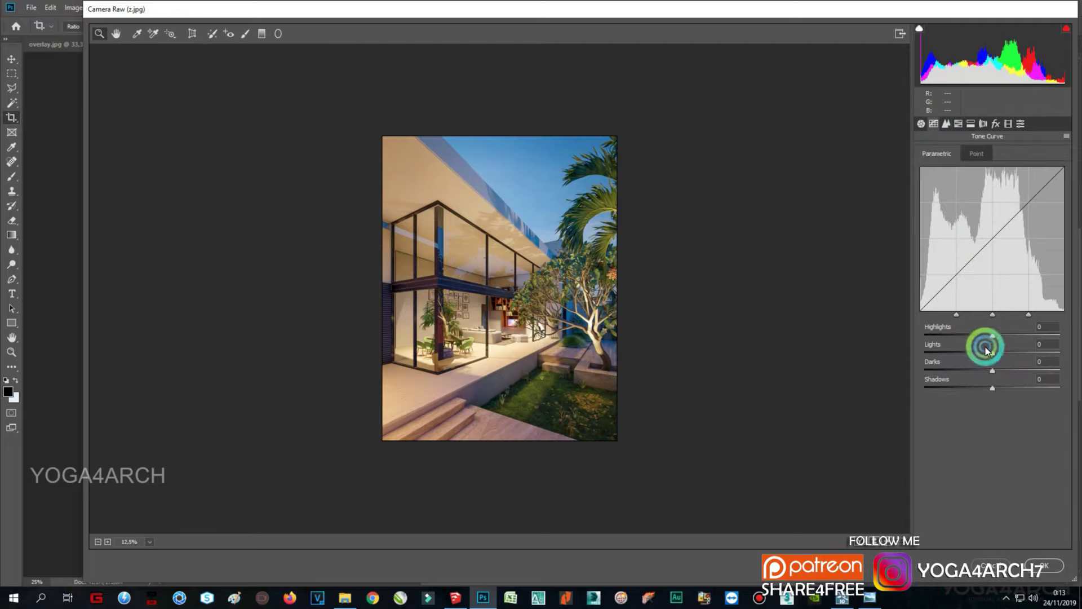
left_click_drag(993, 371, 1016, 317)
left_click(921, 123)
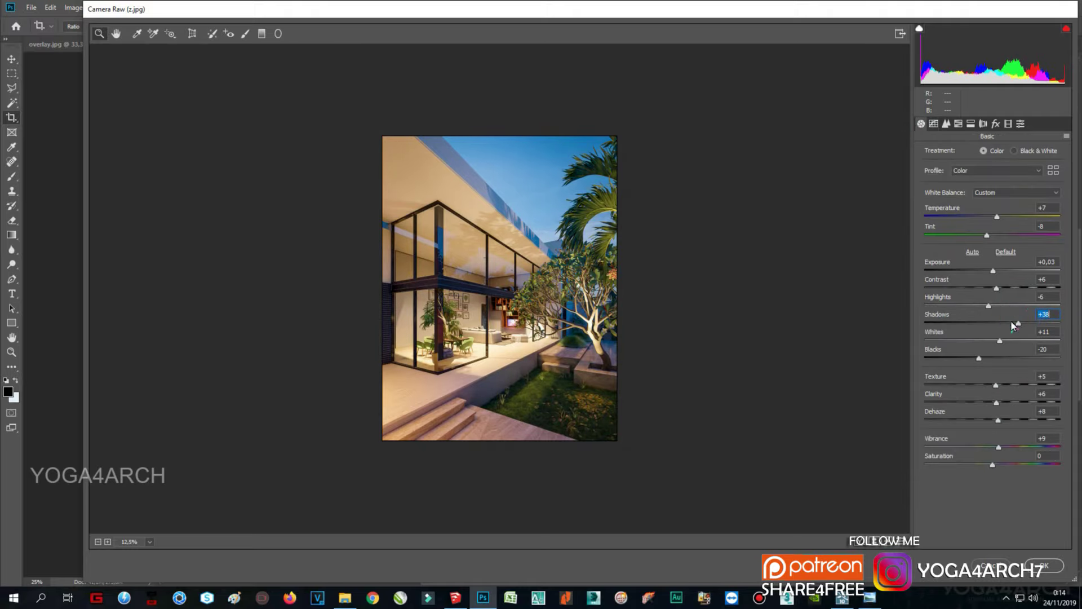
left_click(1043, 565)
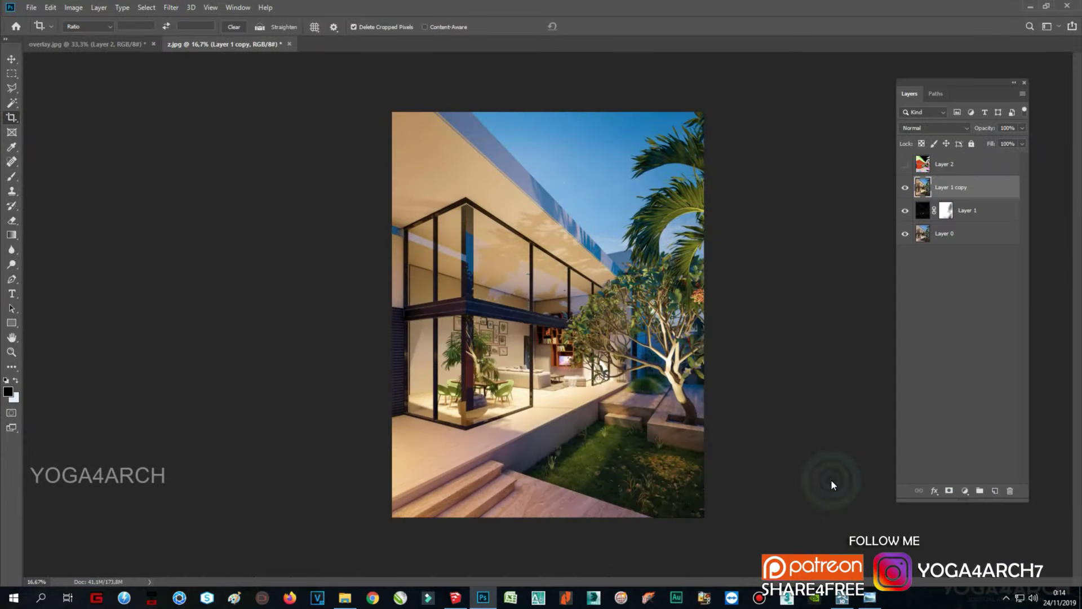
Step: Add a Color Balance adjustment layer and shift the midtones slightly toward yellow and cyan
left_click(964, 491)
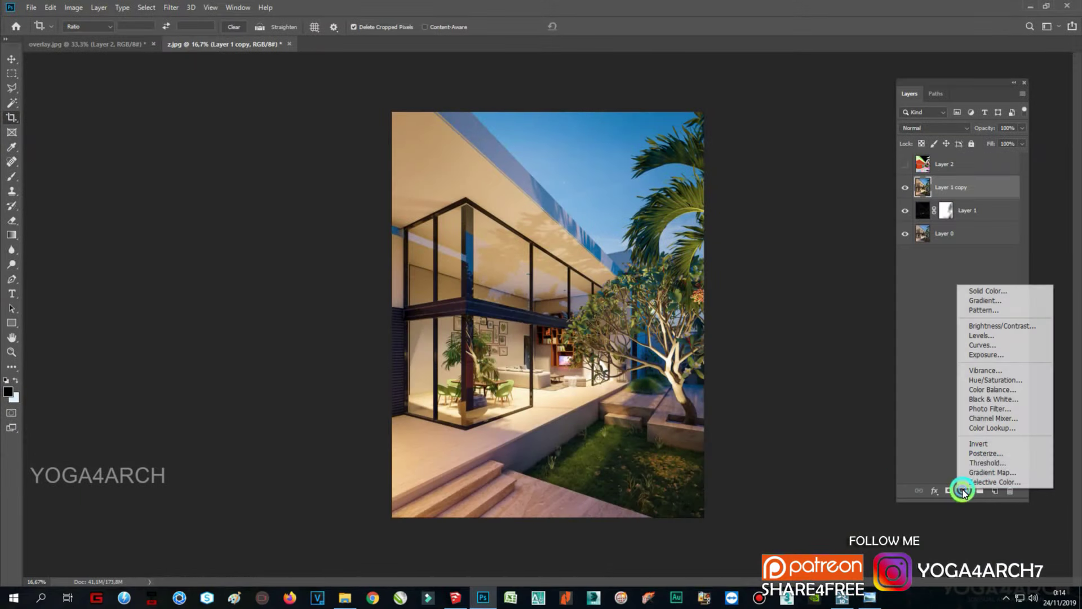
left_click(999, 391)
left_click_drag(221, 232, 220, 230)
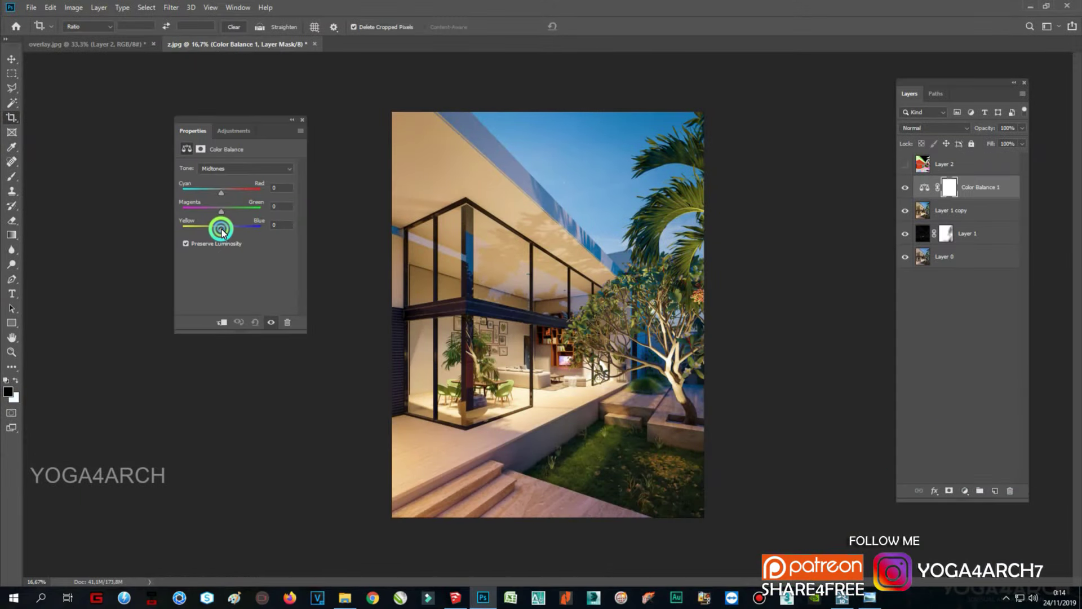
left_click_drag(220, 190, 219, 191)
left_click(243, 227)
left_click(222, 212)
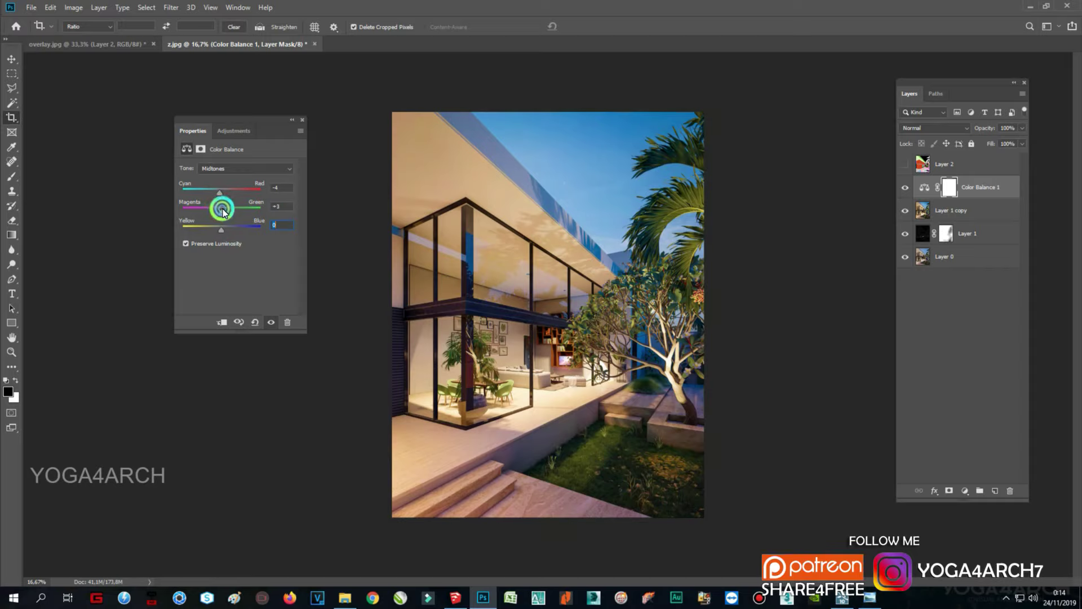
Step: Set the highlights to Cyan/Red -7, Magenta/Green -6, Yellow/Blue +3, and compare with the layer off
left_click(242, 168)
left_click(236, 192)
left_click(219, 210)
left_click(223, 193)
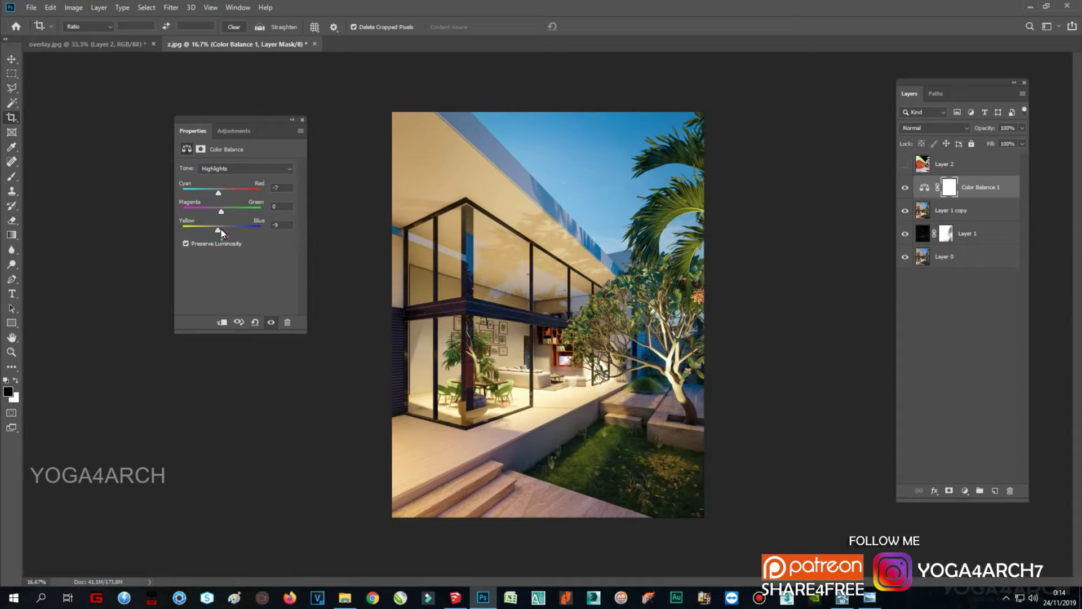
left_click(217, 209)
left_click(302, 116)
left_click(623, 53)
left_click(905, 188)
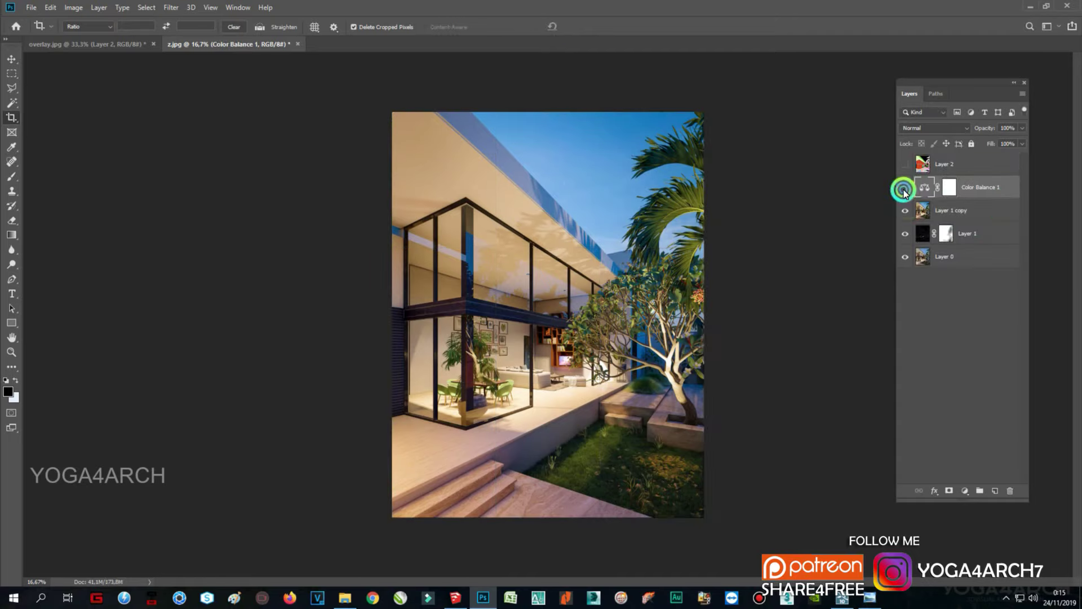
left_click(925, 337)
Step: Add a Selective Color layer, reduce cyan in the Reds and reset their Yellow to 0
left_click(964, 491)
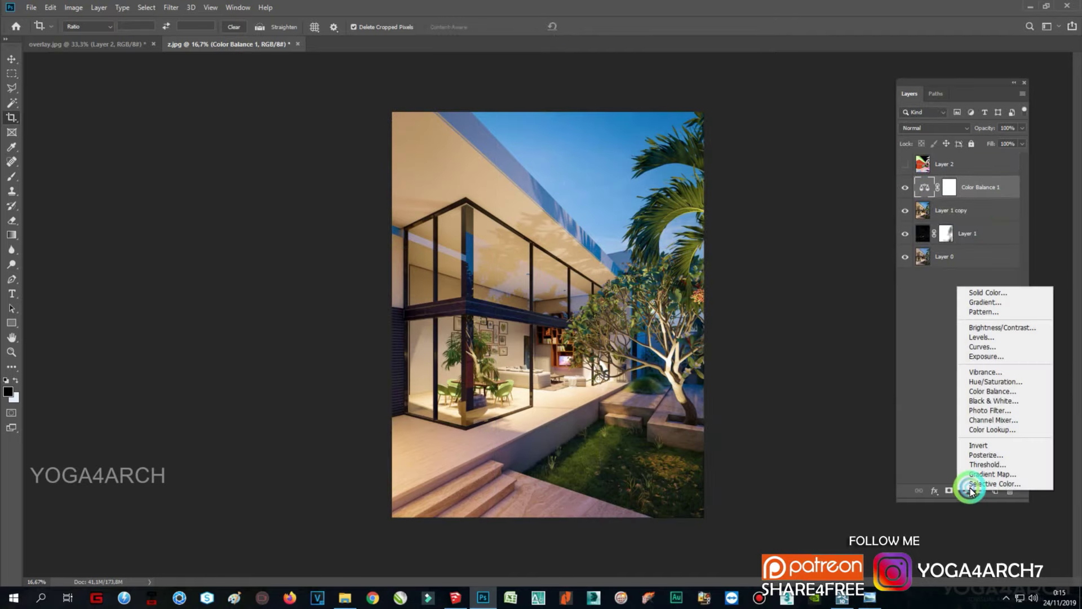
left_click(305, 233)
left_click_drag(239, 207, 229, 203)
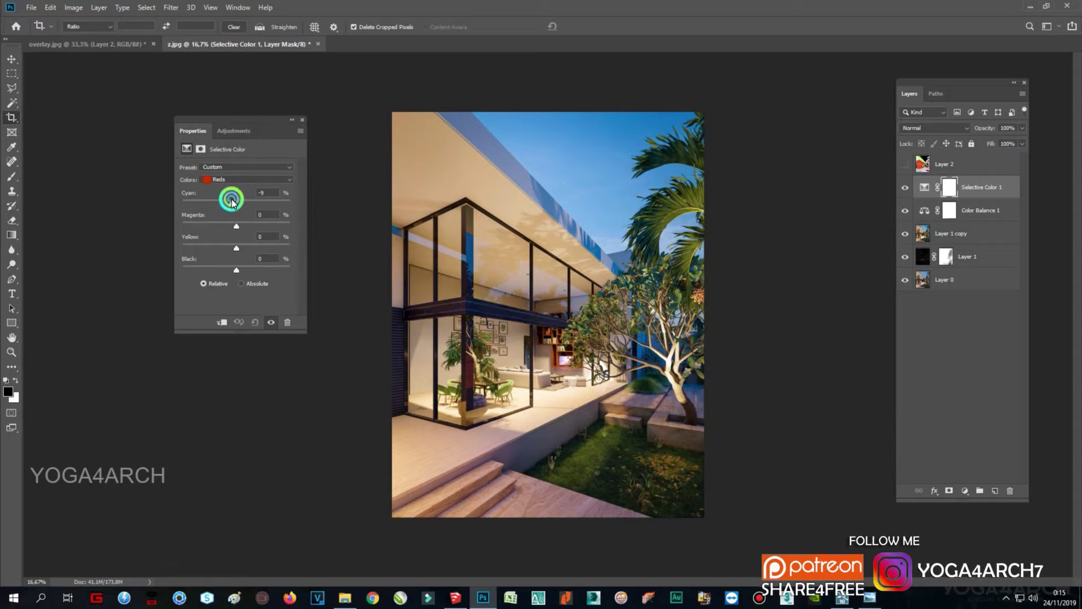
left_click_drag(237, 246, 229, 248)
double_click(265, 236)
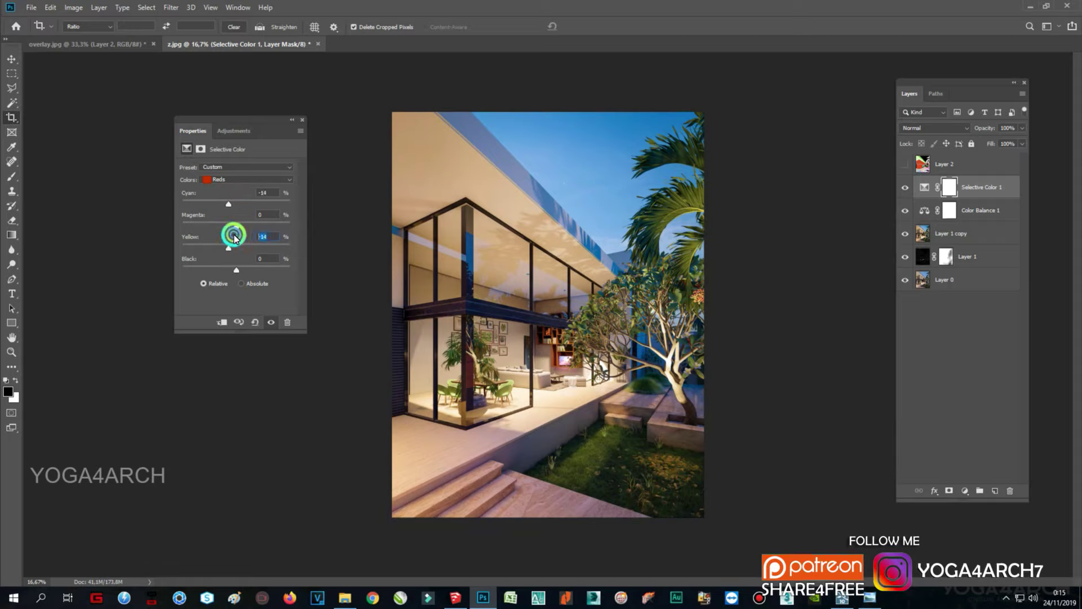
type("0")
Step: In the Greens, push Yellow to maximum, adjust Cyan and try a Magenta of -200
left_click(237, 180)
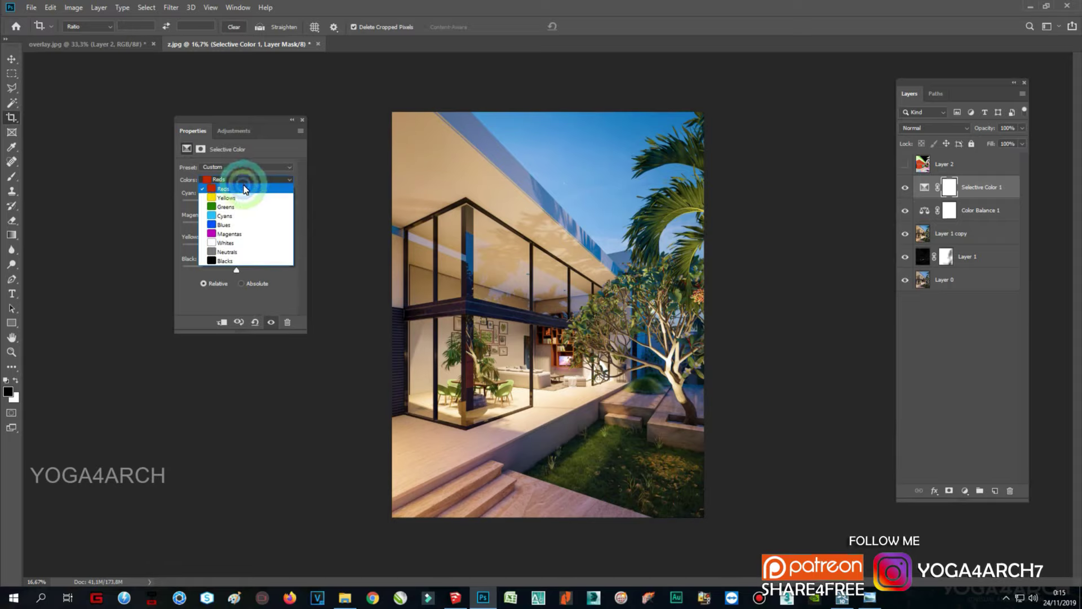
left_click(226, 215)
mouse_move(236, 248)
left_mouse_down()
mouse_move(304, 258)
mouse_move(207, 267)
left_mouse_up()
mouse_move(236, 203)
left_mouse_down()
mouse_move(222, 205)
mouse_move(241, 204)
mouse_move(201, 251)
mouse_move(236, 251)
left_mouse_up()
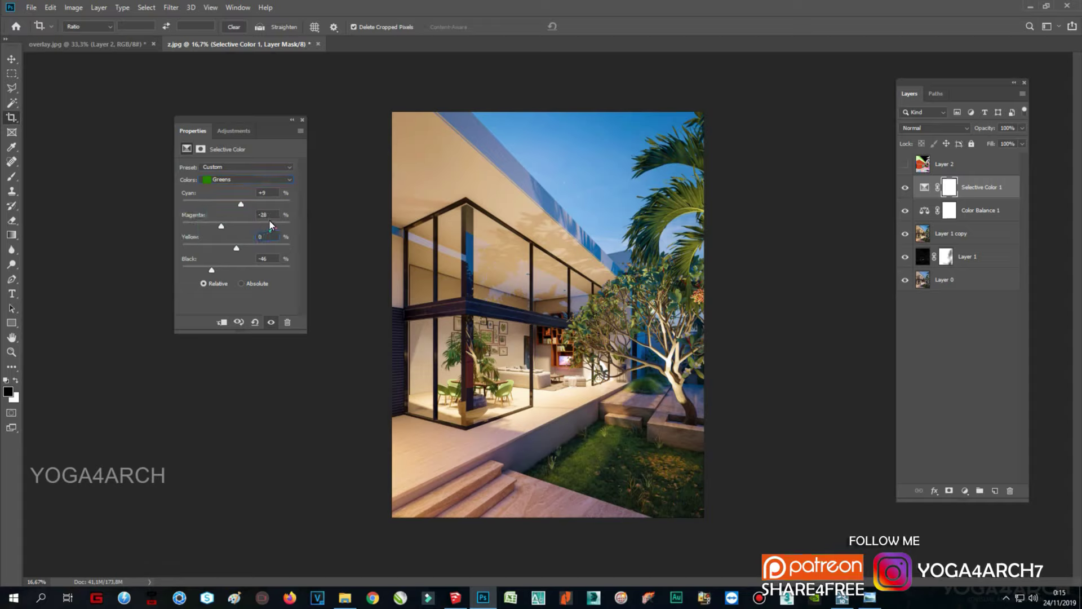
left_click(265, 215)
type("-200")
left_click(262, 178)
left_click(516, 221)
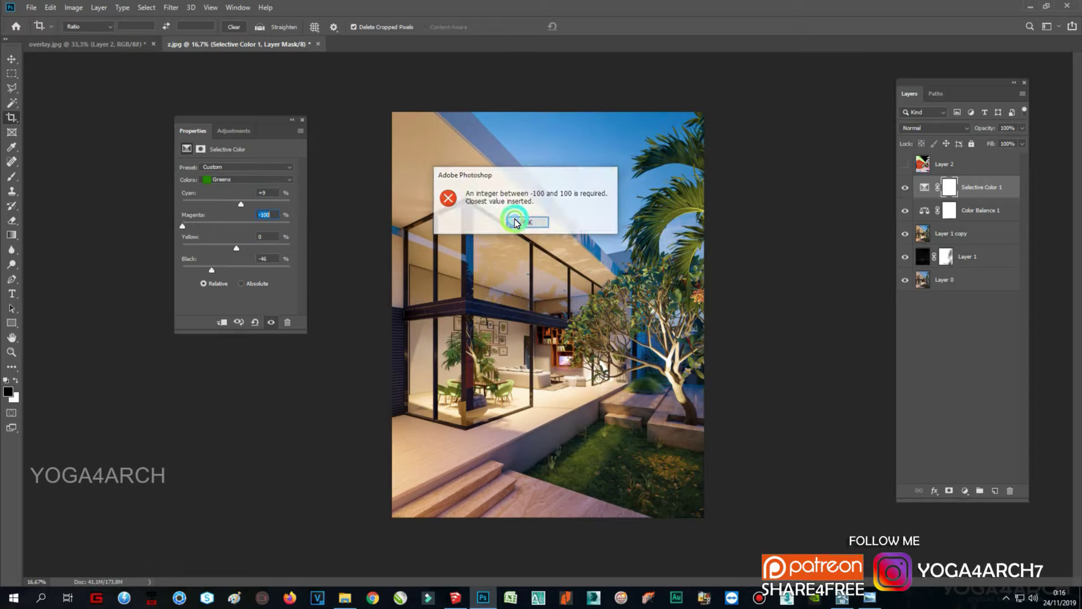
Step: Adjust Cyan, Yellow and Black in the Whites, toggling the layer to compare
left_click(249, 179)
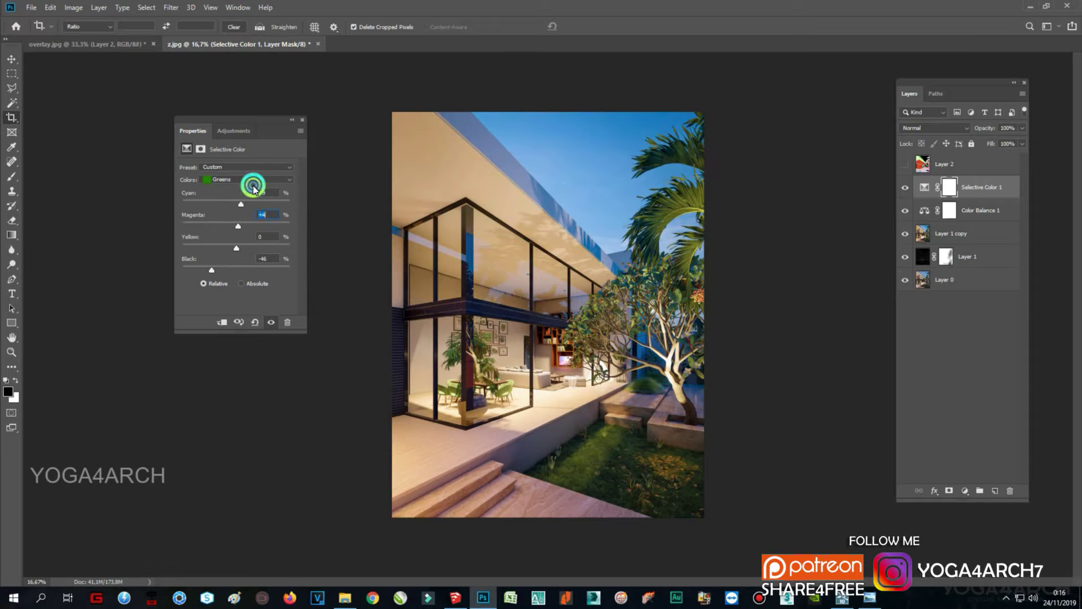
left_click(236, 211)
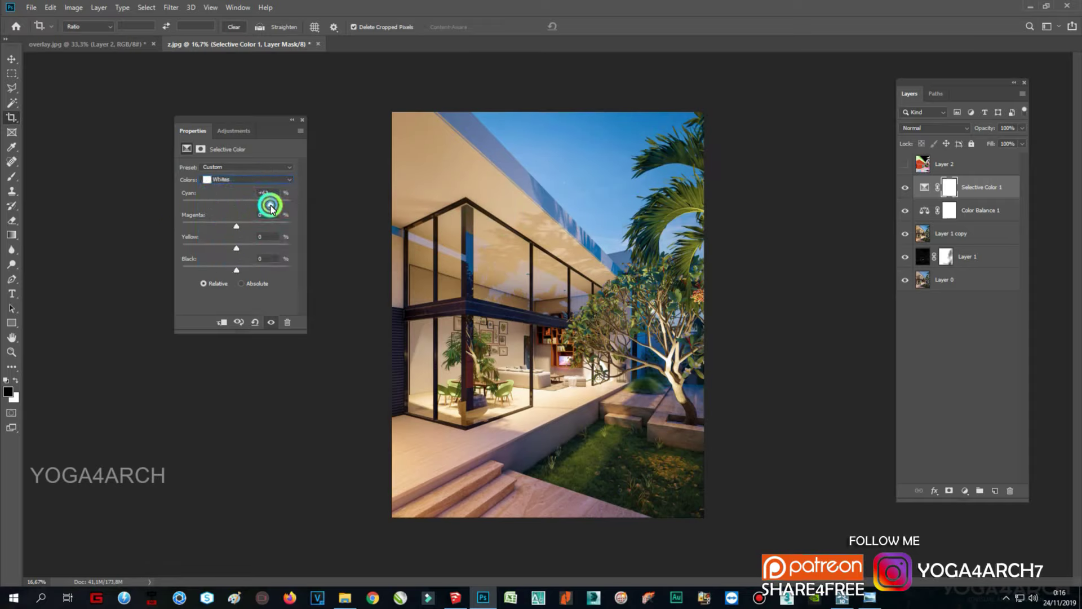
left_click_drag(240, 204, 203, 270)
left_click(285, 260)
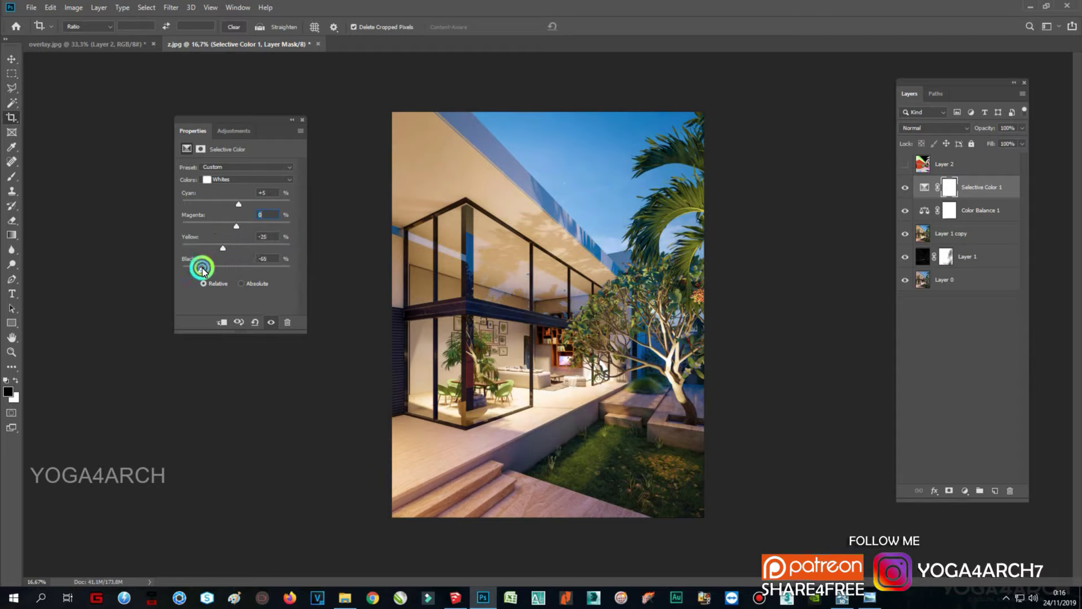
left_click(905, 187)
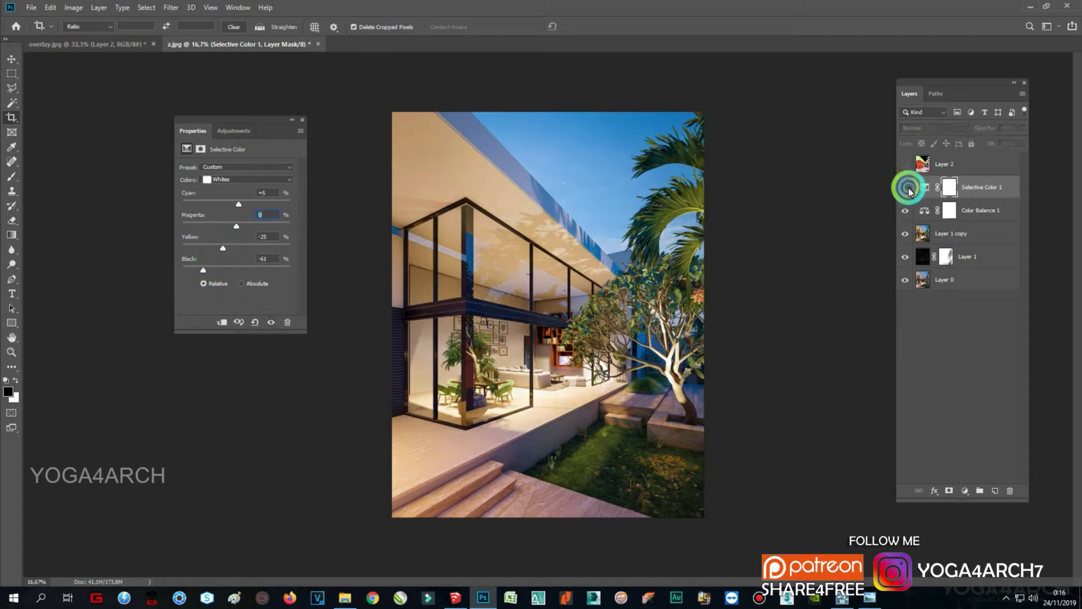
left_click(230, 250)
mouse_move(232, 251)
left_mouse_down()
mouse_move(214, 248)
mouse_move(208, 270)
left_mouse_up()
Step: Set the Neutrals to Magenta +2 and Yellow +4, then adjust the Blacks range
left_click(248, 180)
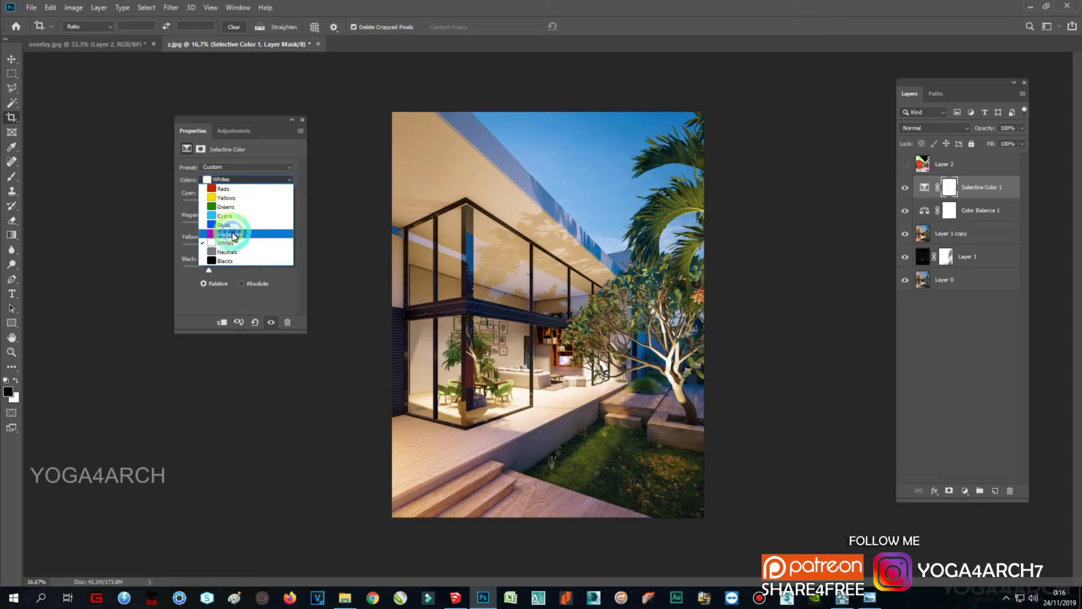
left_click(233, 252)
left_click_drag(232, 227, 238, 248)
left_click(237, 270)
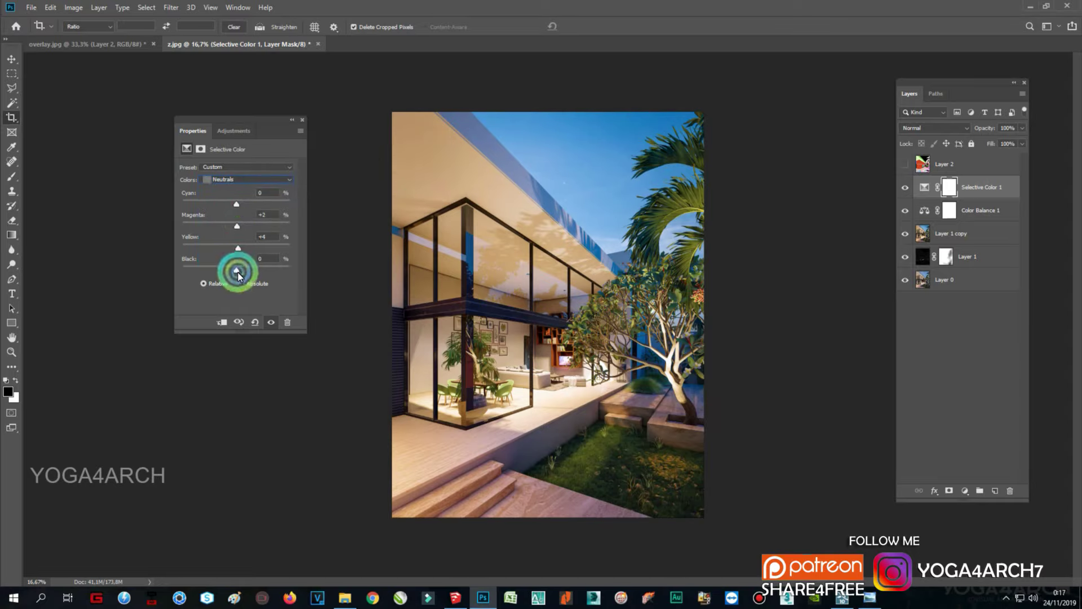
left_click(251, 264)
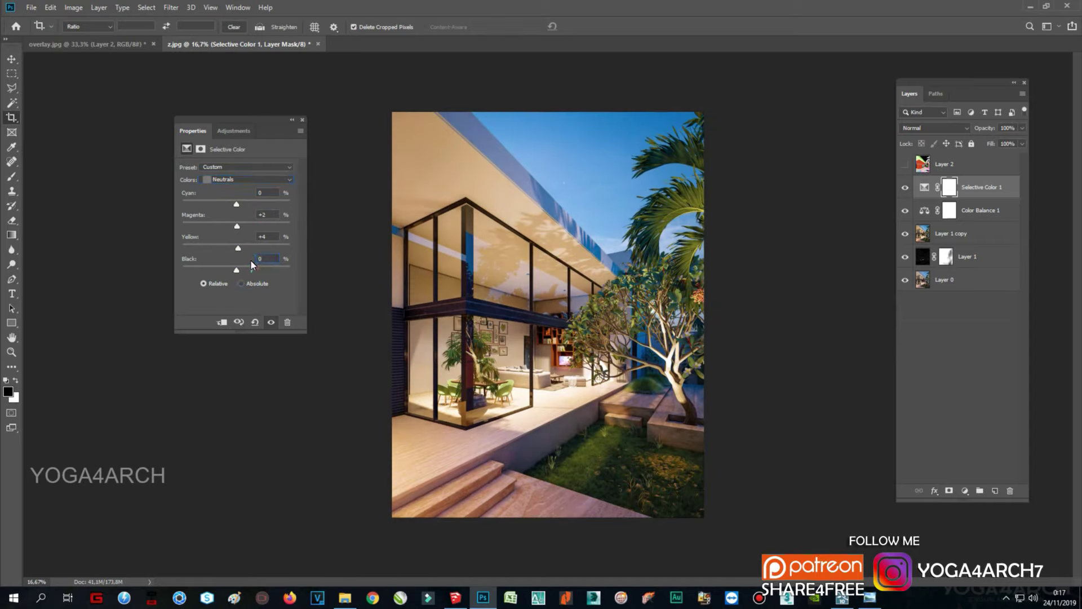
left_click(248, 179)
mouse_move(225, 273)
left_mouse_down()
mouse_move(238, 271)
mouse_move(232, 252)
left_mouse_up()
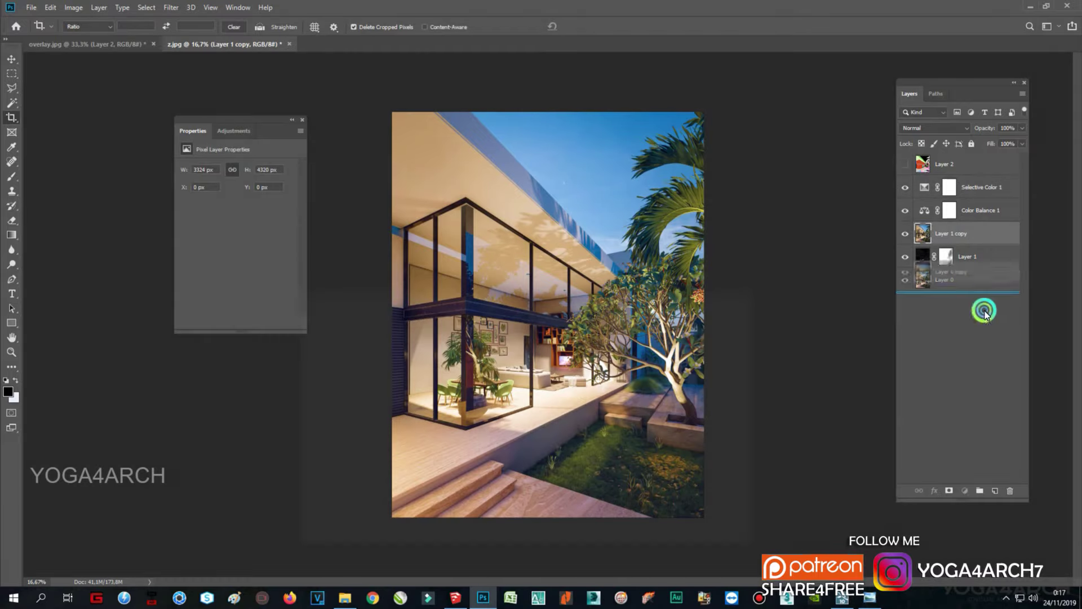
Step: Duplicate Layer 1 copy and set the duplicate to Soft Light at 10% opacity
left_click_drag(994, 235, 995, 491)
left_click(933, 128)
left_click(928, 265)
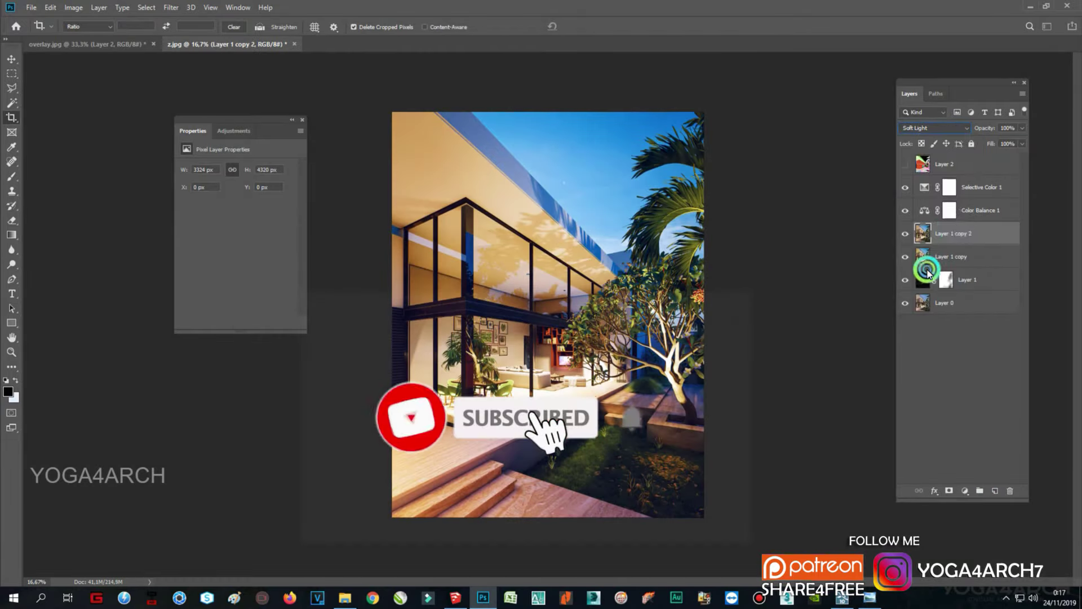
left_click(1022, 128)
mouse_move(1020, 139)
left_mouse_down()
mouse_move(962, 141)
mouse_move(977, 139)
left_mouse_up()
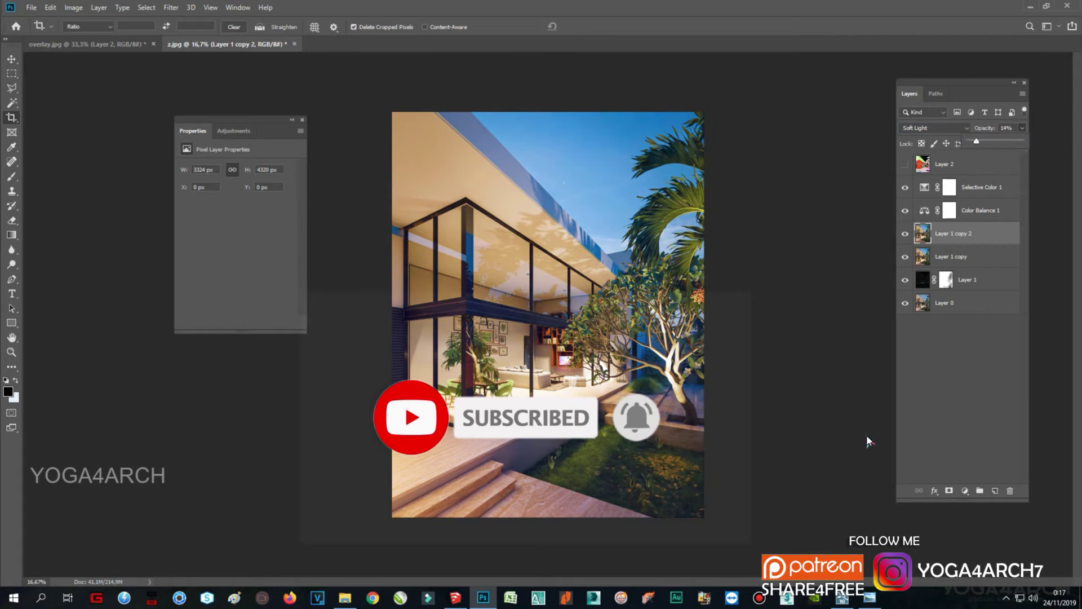
key("ctrl+plus")
left_click(1035, 216)
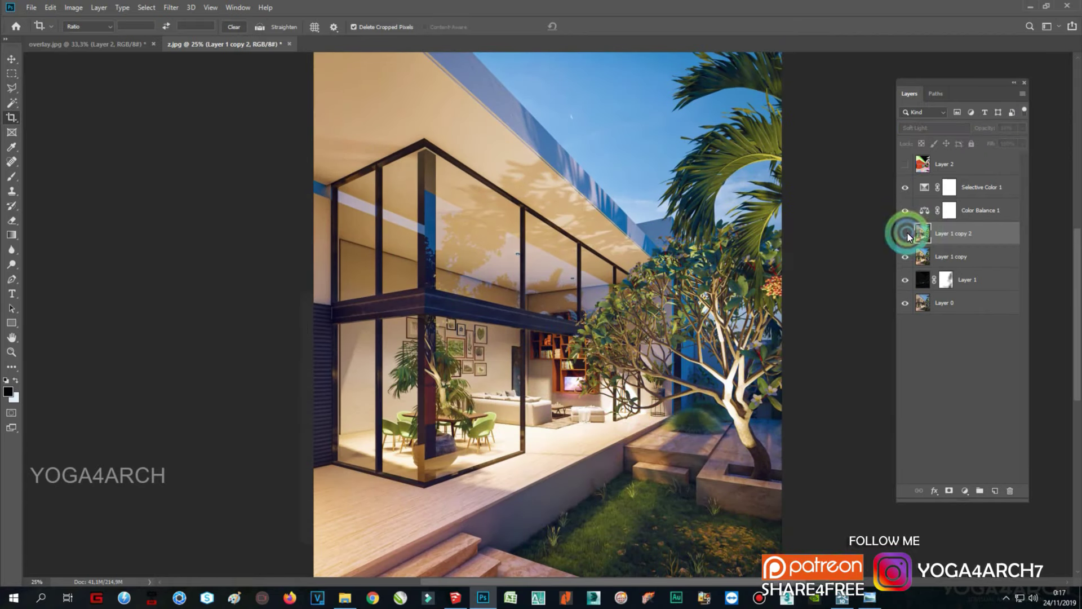
left_click(949, 138)
type("10")
key("Return")
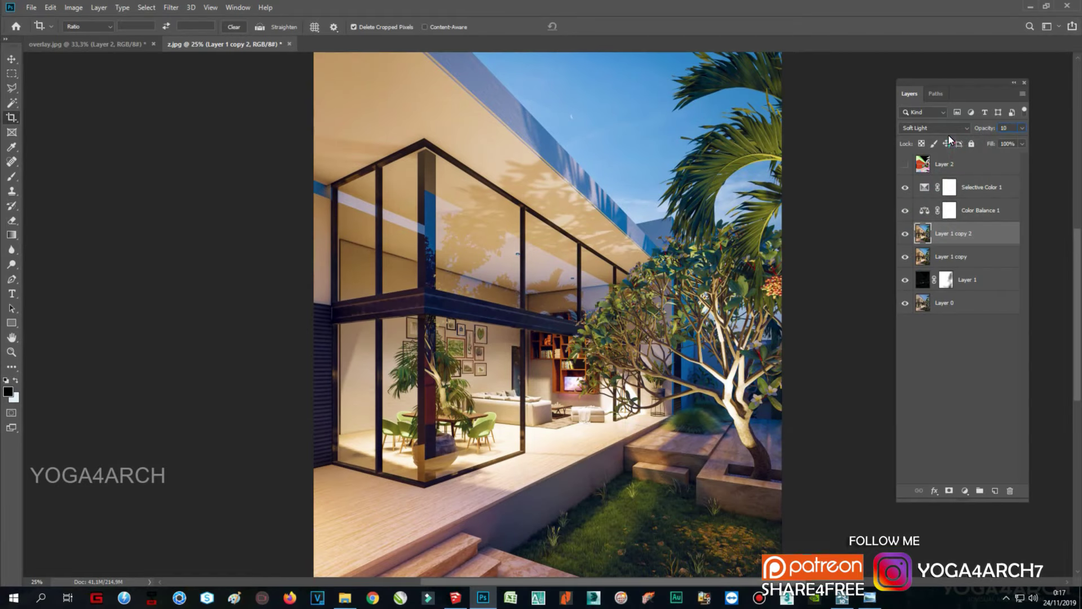
Step: Add a hidden Photo Filter layer and a Black & White layer above Selective Color 1
left_click(969, 491)
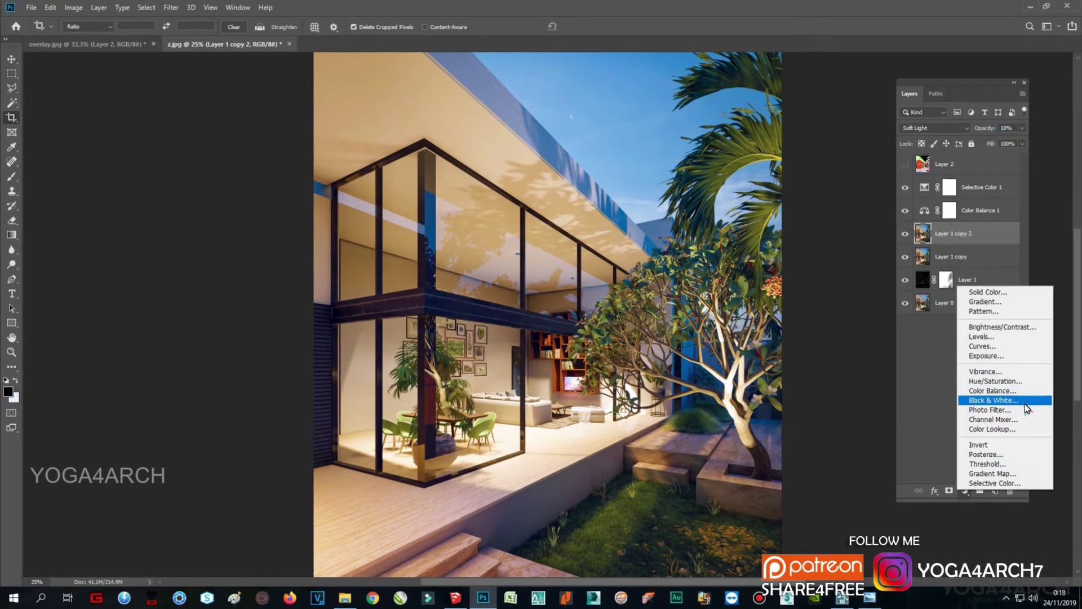
left_click(1023, 406)
left_click(303, 121)
left_click(905, 233)
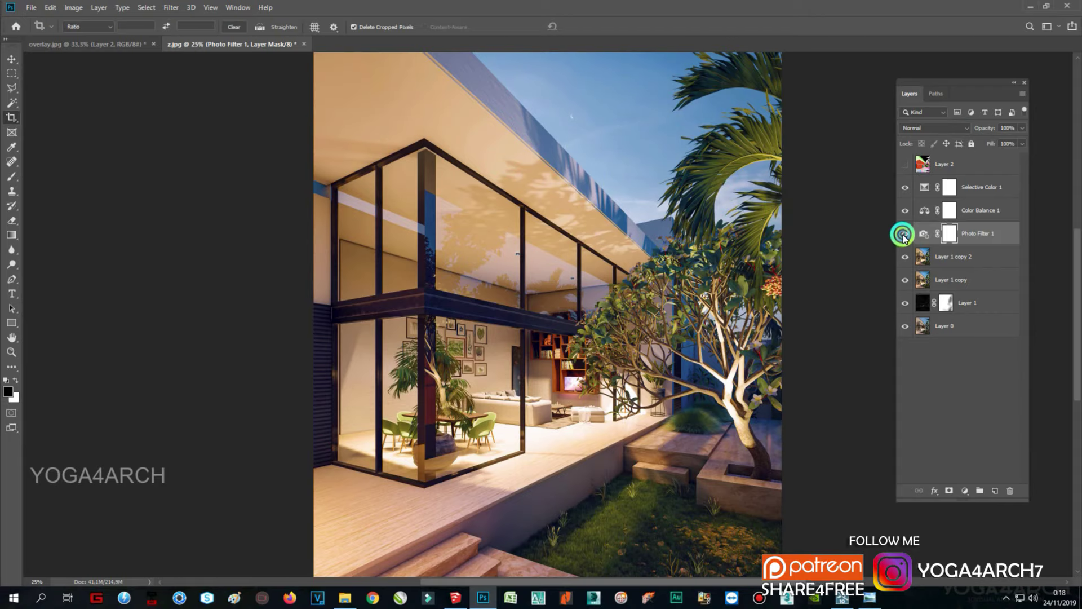
left_click(965, 491)
left_click(1008, 403)
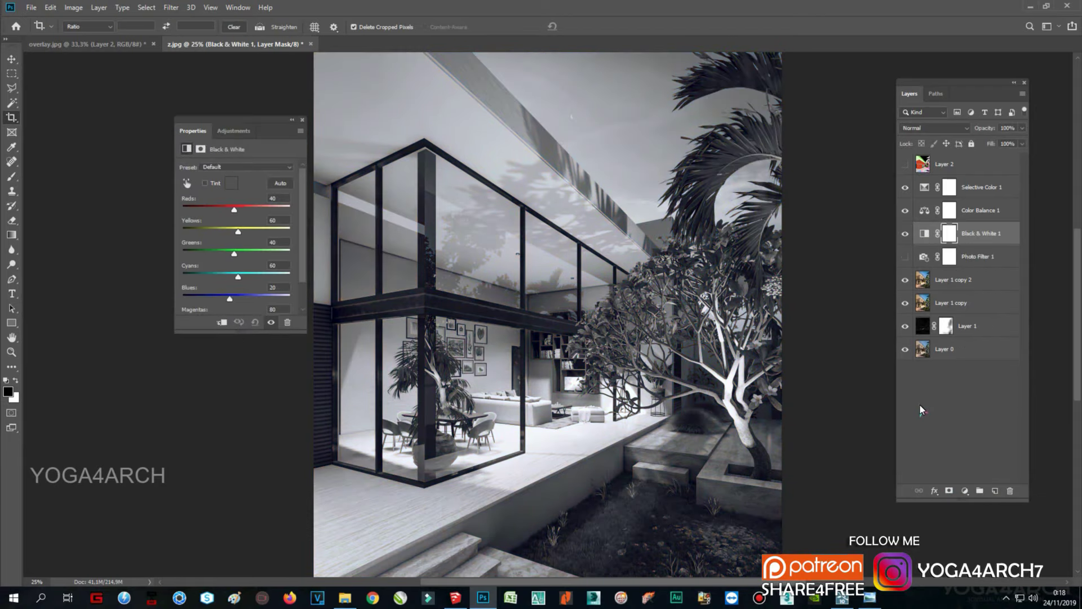
key("ctrl+minus")
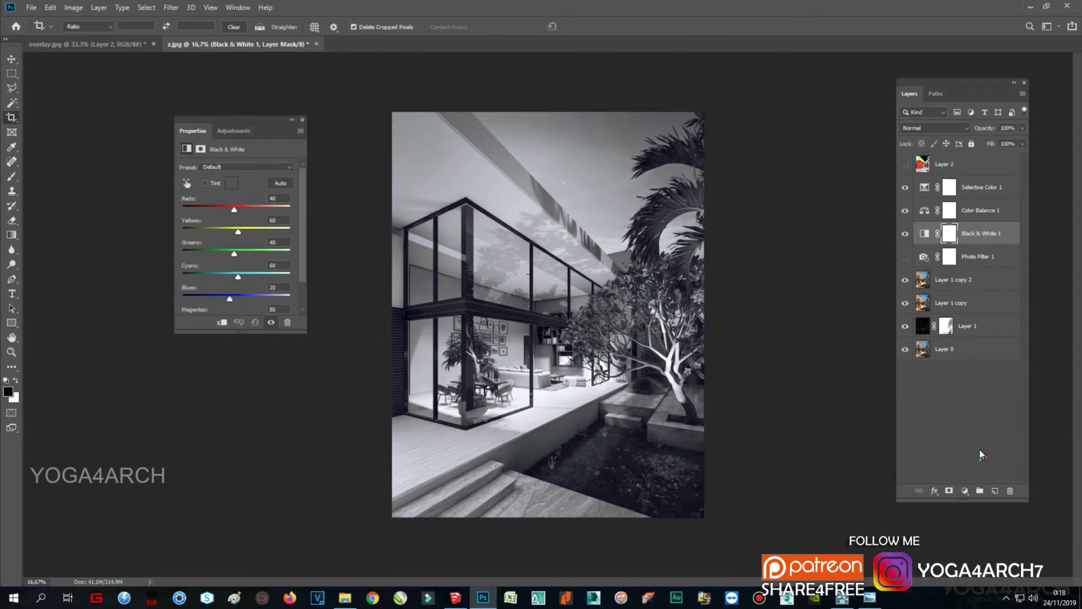
left_click_drag(983, 234, 986, 182)
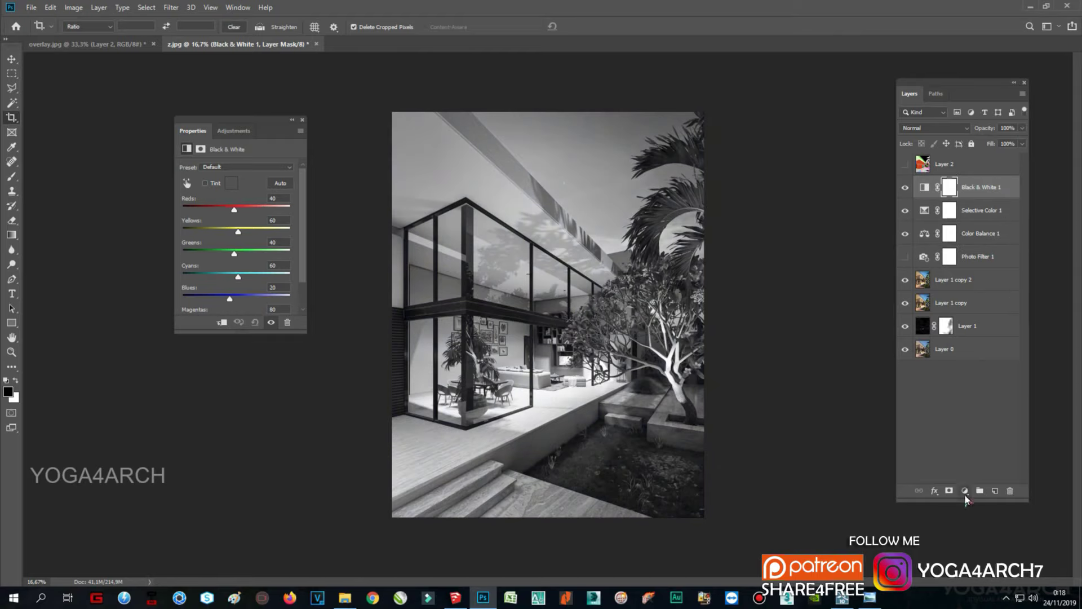
Step: Add a Levels adjustment layer with input levels 12, 1.22 and 254
left_click(965, 491)
left_click(1003, 342)
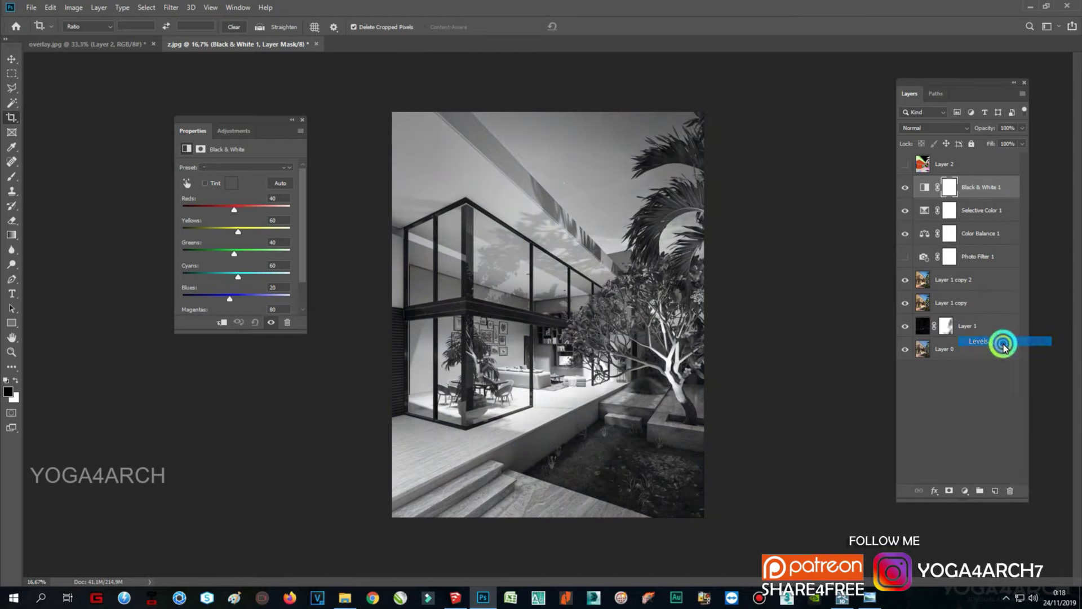
left_click_drag(195, 249, 201, 250)
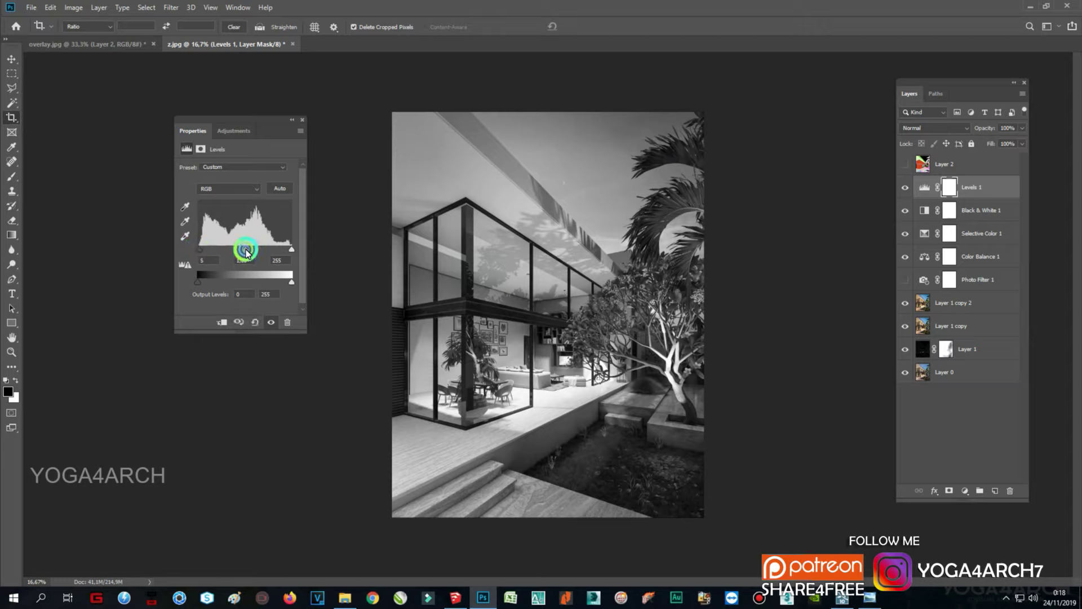
left_click_drag(246, 251, 240, 250)
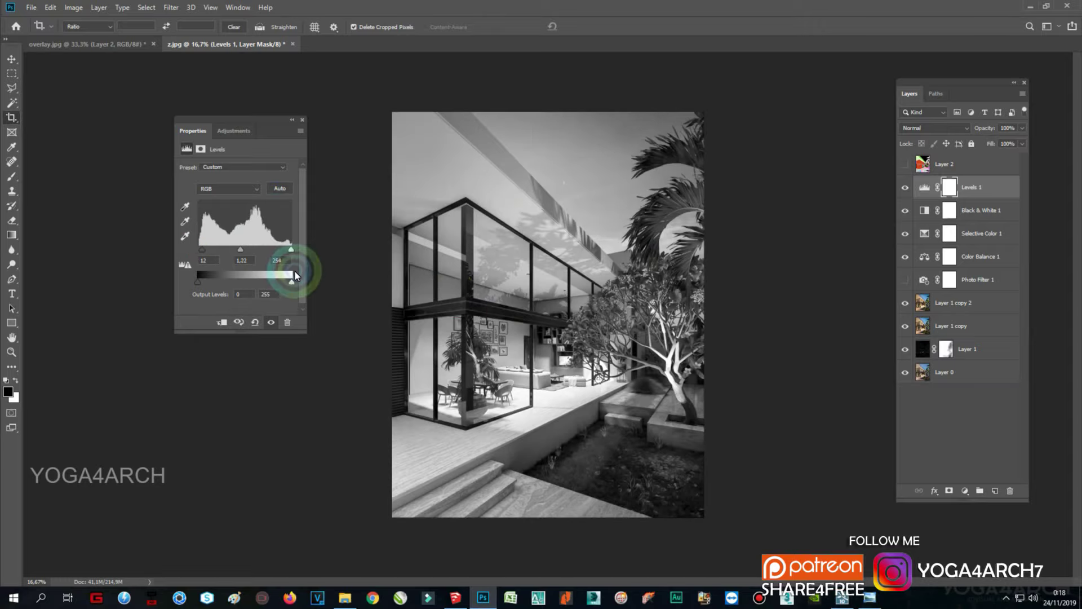
Step: Hide the Black & White 1 layer to bring back full colour
left_click(906, 211)
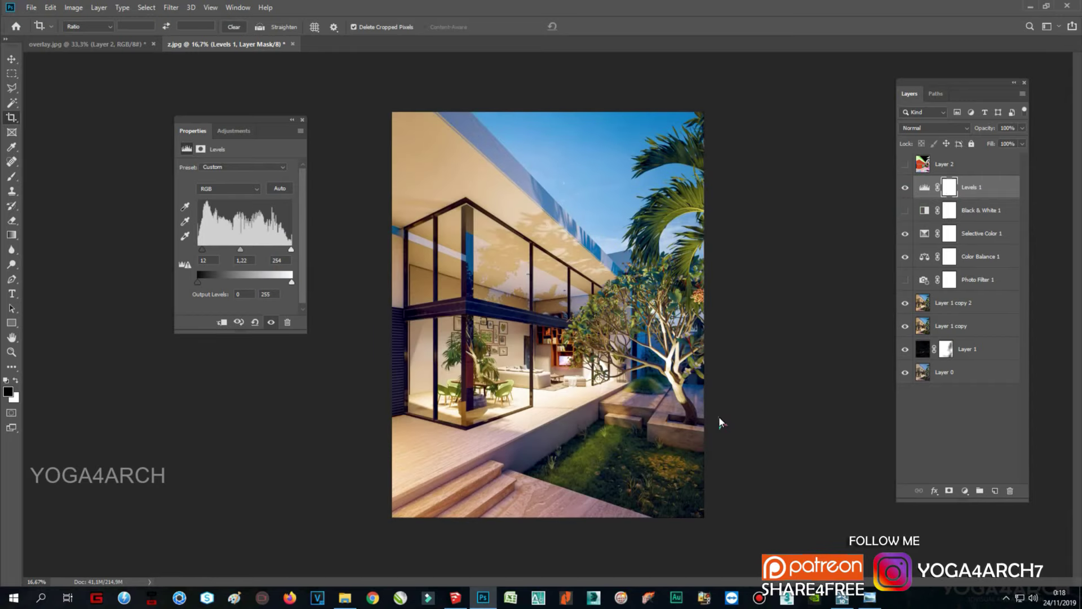
scroll(430, 266, "up", 1, "alt")
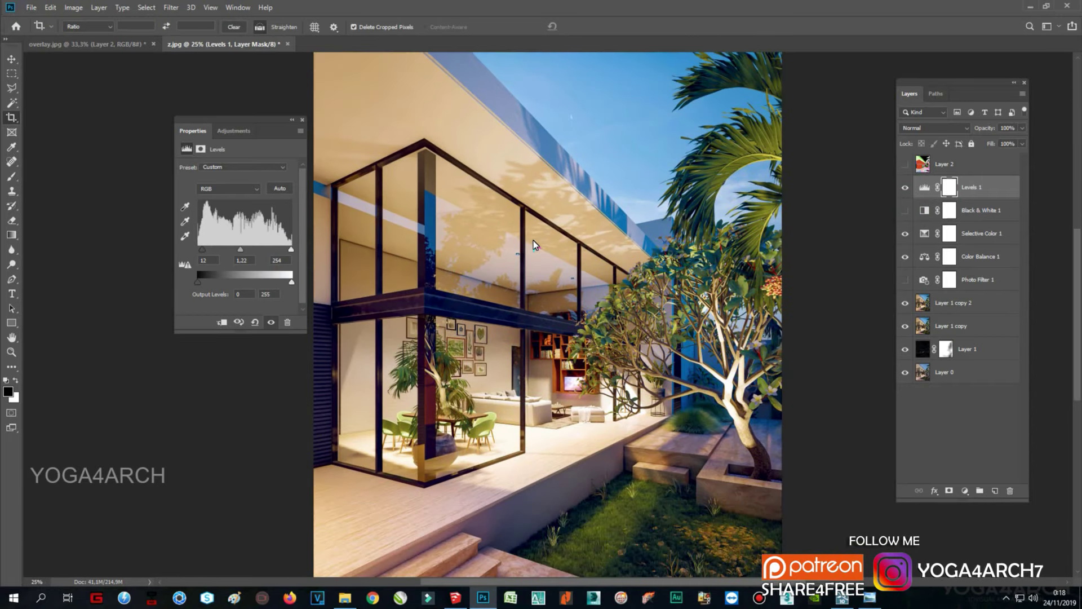
scroll(534, 240, "down", 1, "alt")
Step: Save the image as 'final' in JPEG format at quality 12 (Maximum)
left_click(31, 8)
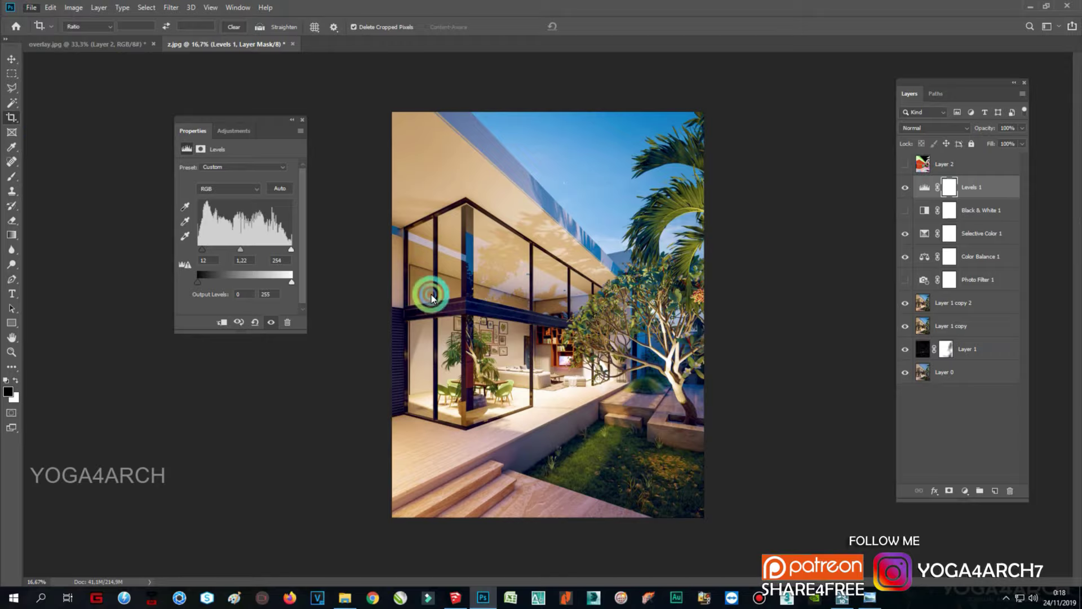
left_click(51, 147)
type("final")
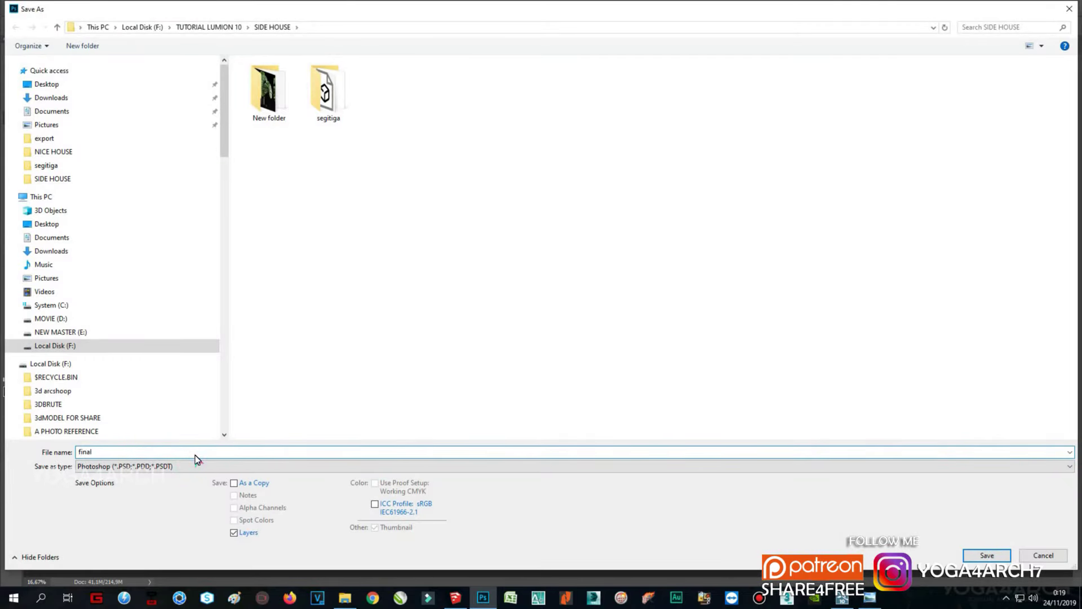
left_click(195, 466)
left_click(112, 381)
left_click(987, 555)
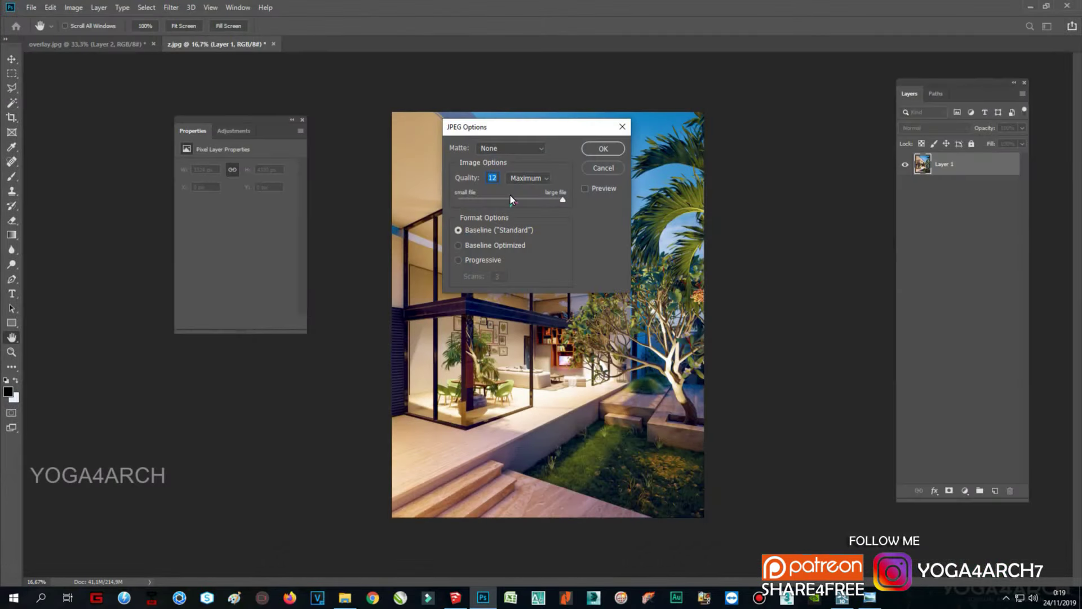
left_click(609, 145)
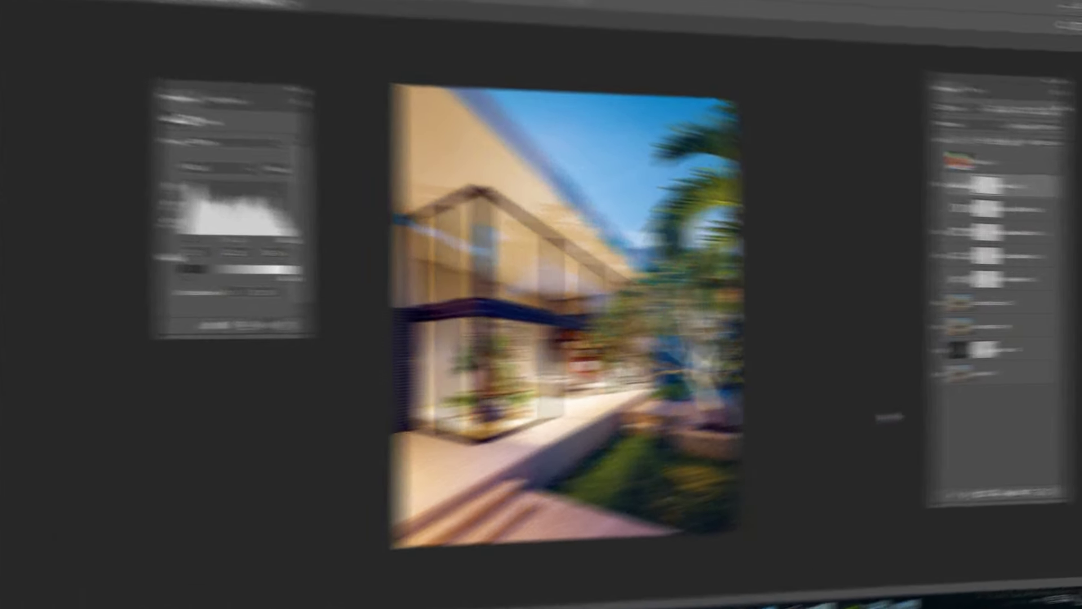